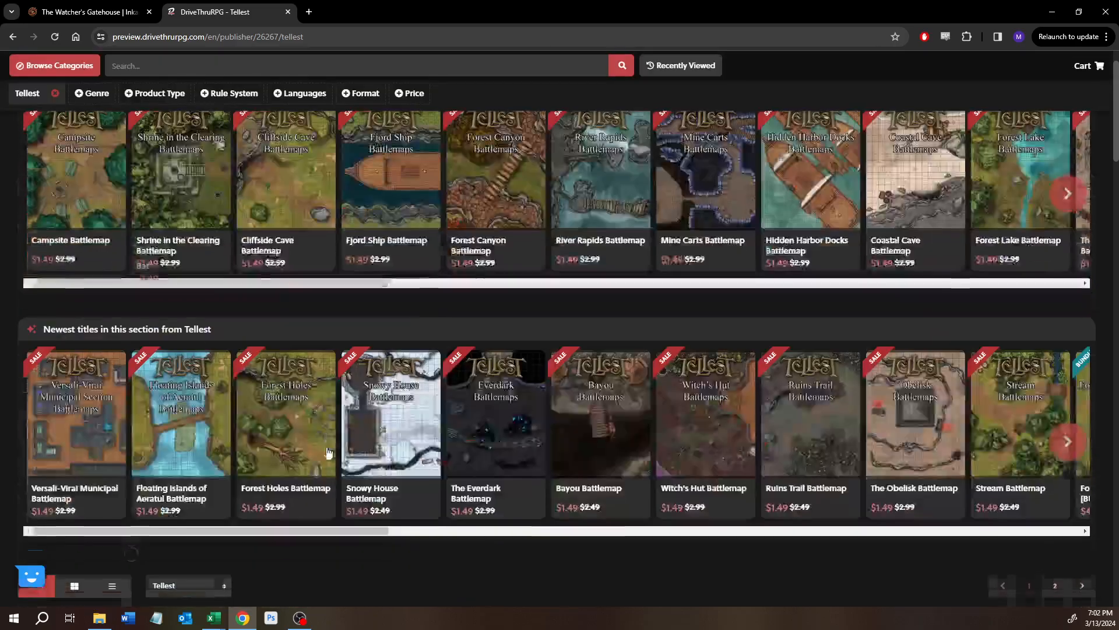
Browse the hottest and newest battlemap titles on Tellest's publisher page.
scroll(326, 455, "up", 2)
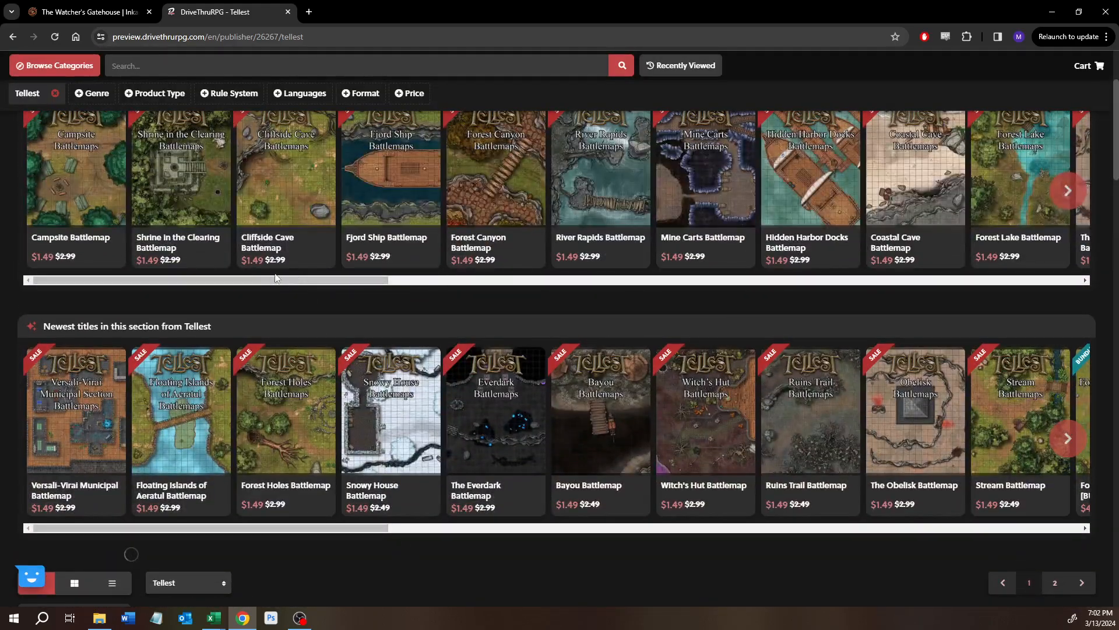
left_click_drag(228, 281, 529, 292)
scroll(537, 321, "up", 3)
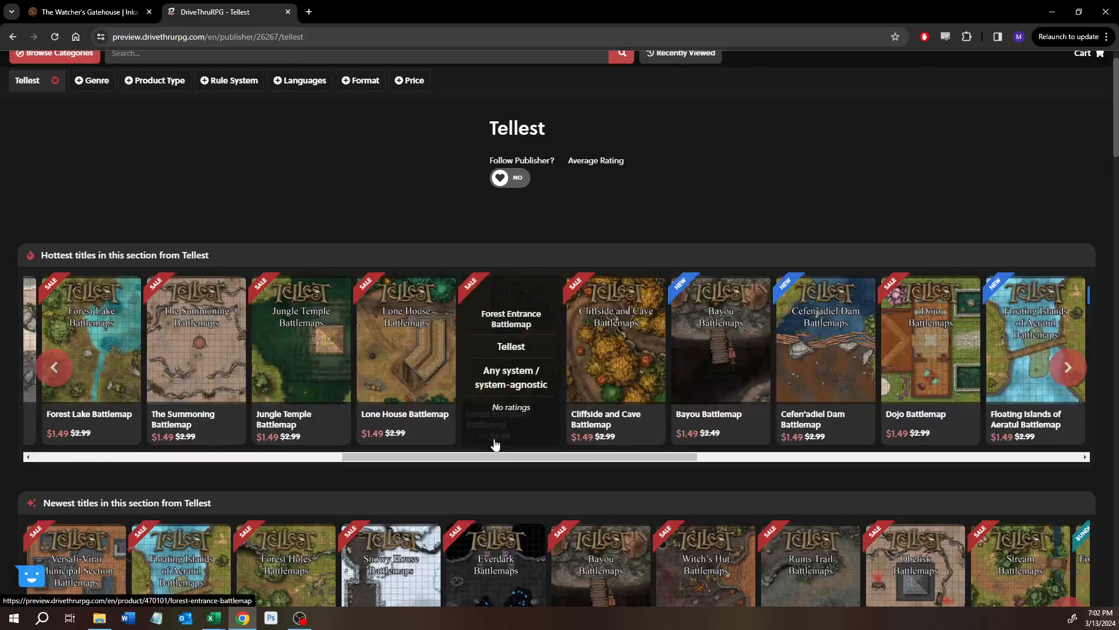
left_click_drag(462, 457, 225, 403)
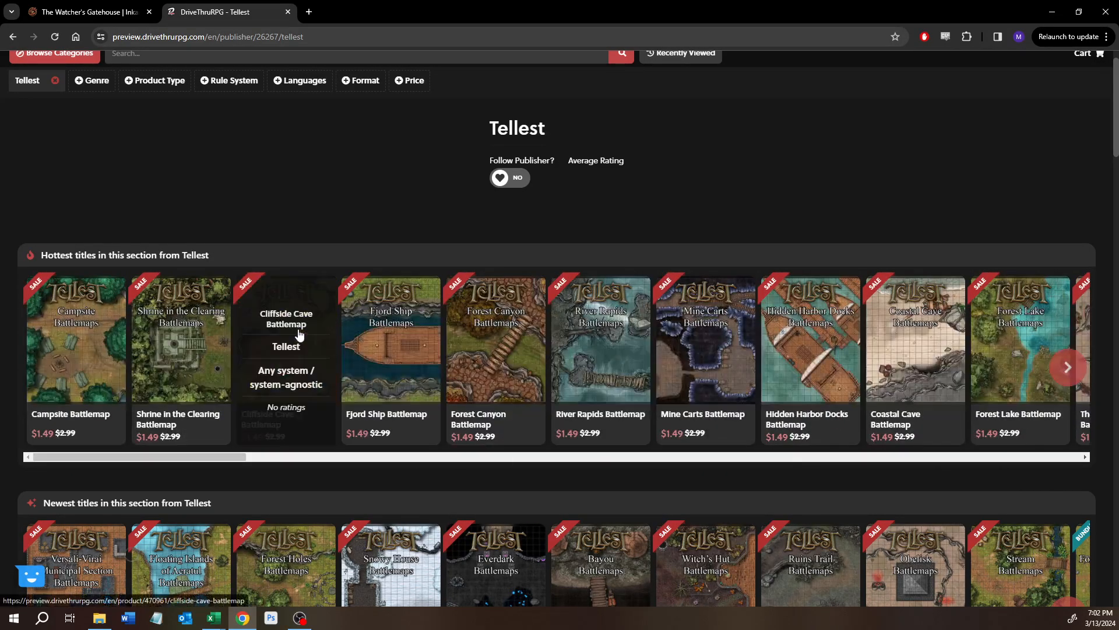
Open the Cliffside Cave Battlemap listing, read through its package description, and close the page to return to the map editor.
left_click(251, 358)
scroll(338, 387, "down", 7)
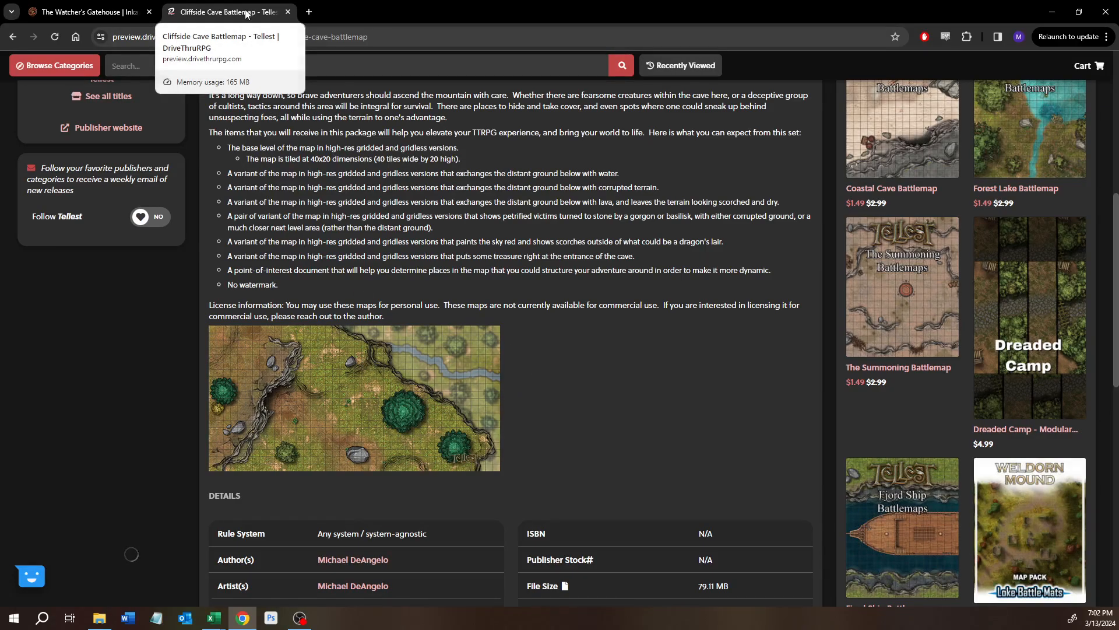
left_click(288, 11)
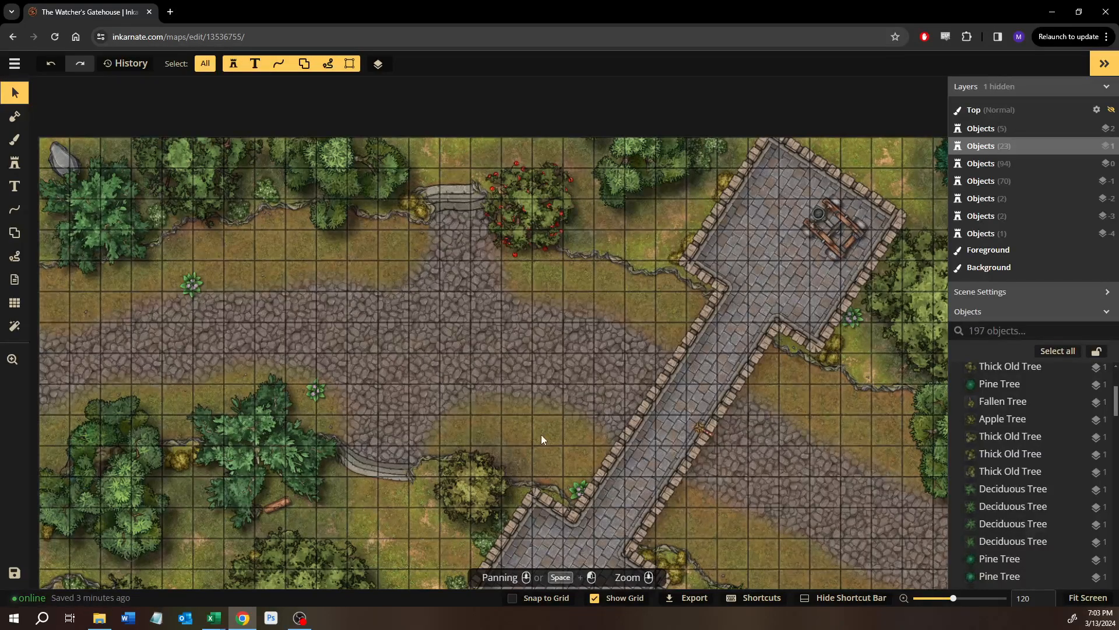
Examine the overall layout of the Watcher's Gatehouse map, including the diagonal stone walkway, its two towers and the surrounding terrain.
left_click_drag(540, 435, 212, 226)
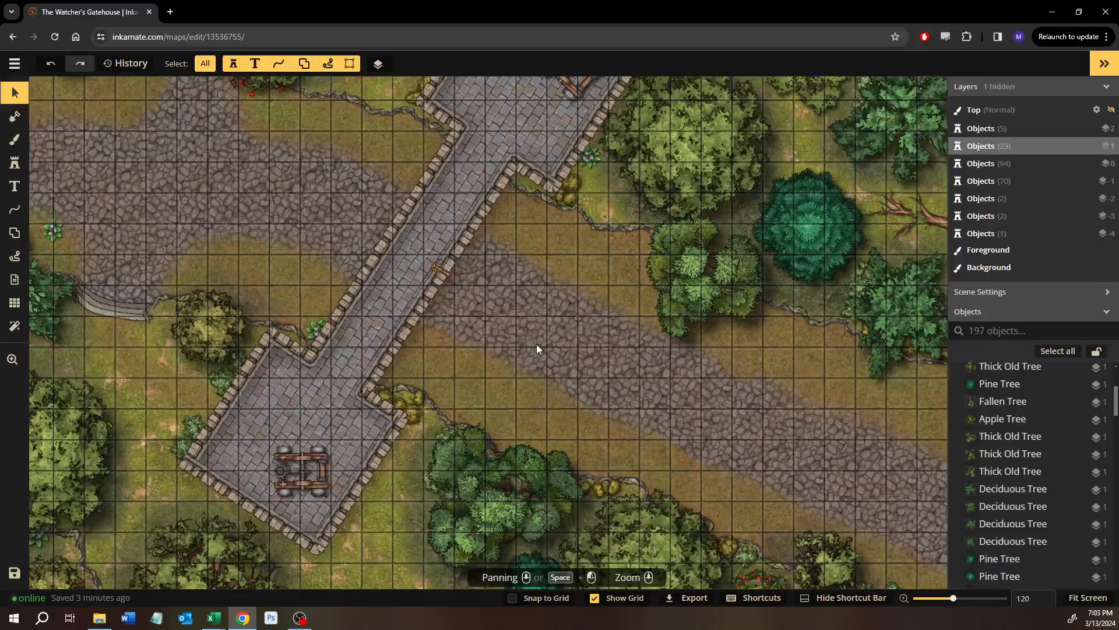
scroll(536, 349, "down", 2)
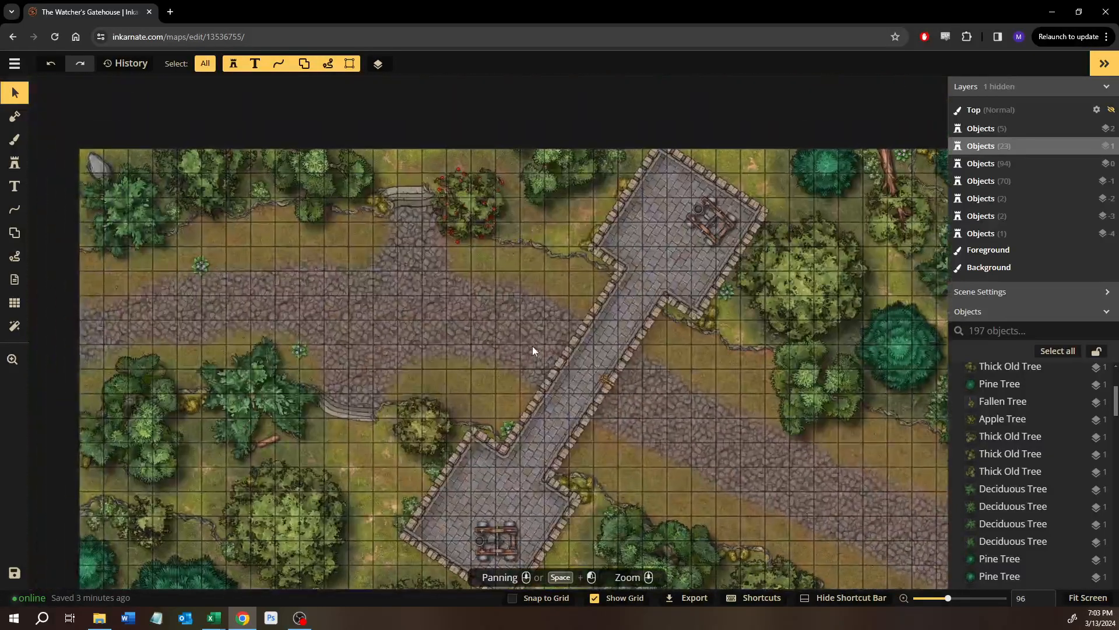
left_click_drag(602, 330, 698, 324)
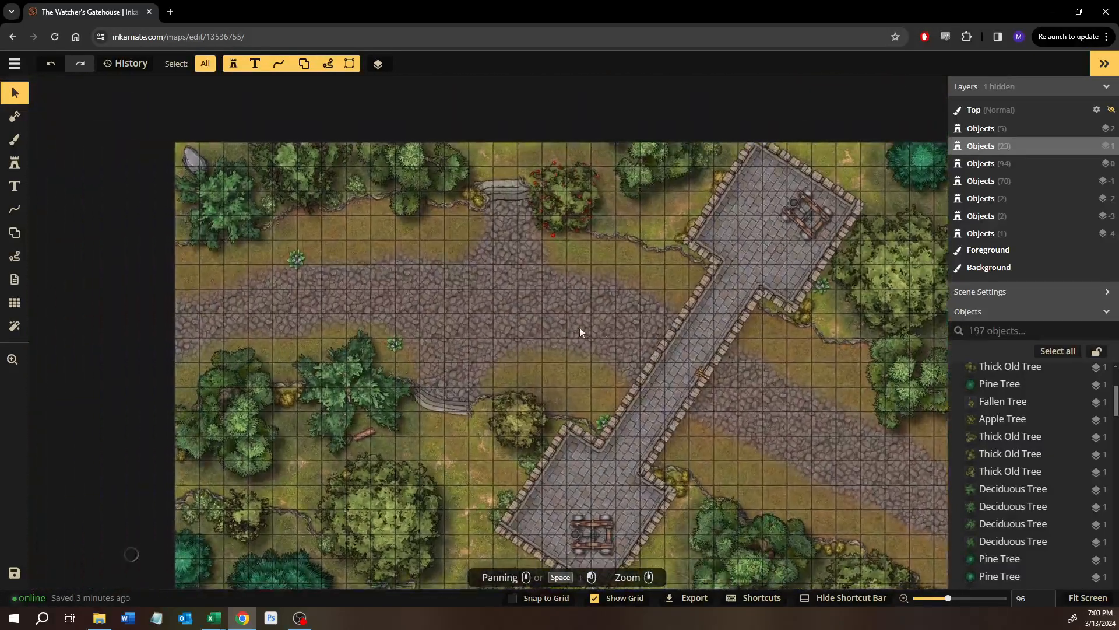
scroll(526, 348, "up", 3)
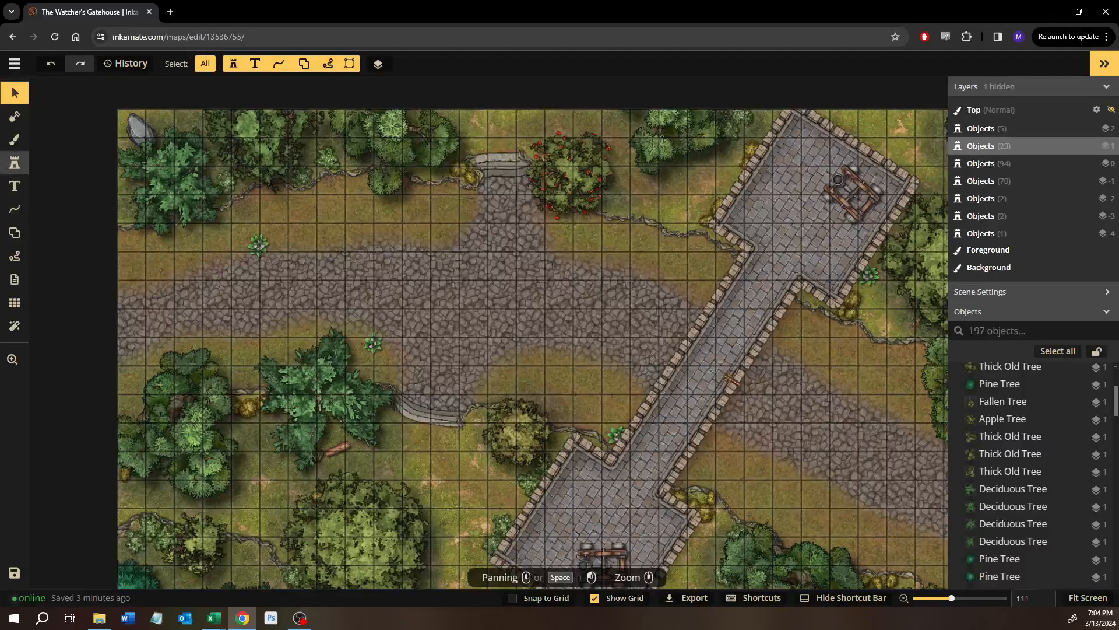
left_click_drag(458, 299, 407, 244)
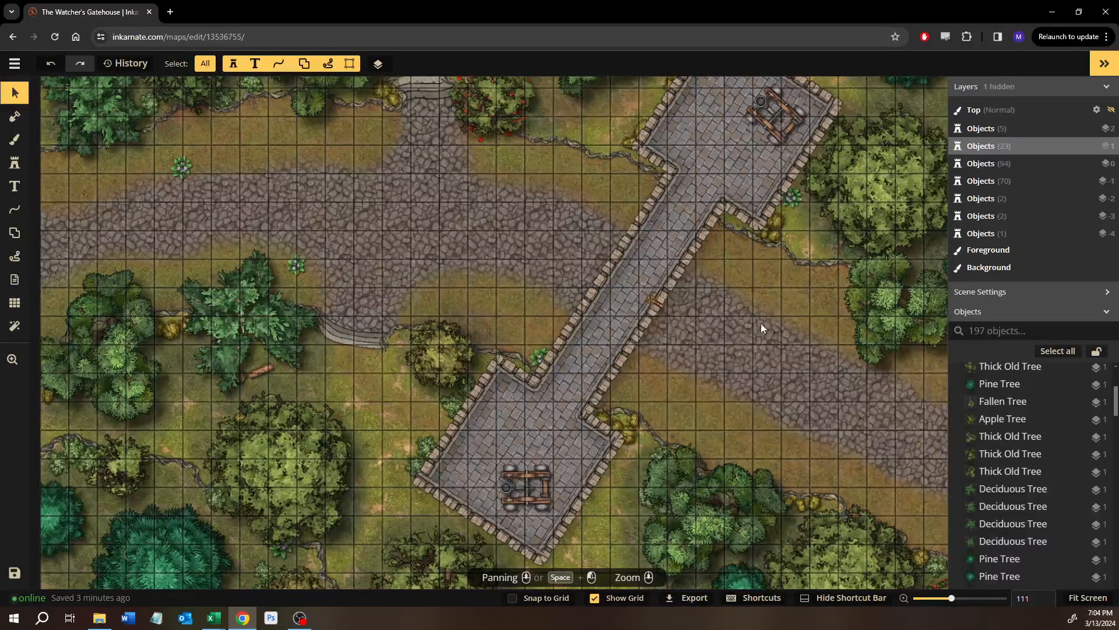
left_click_drag(712, 332, 553, 332)
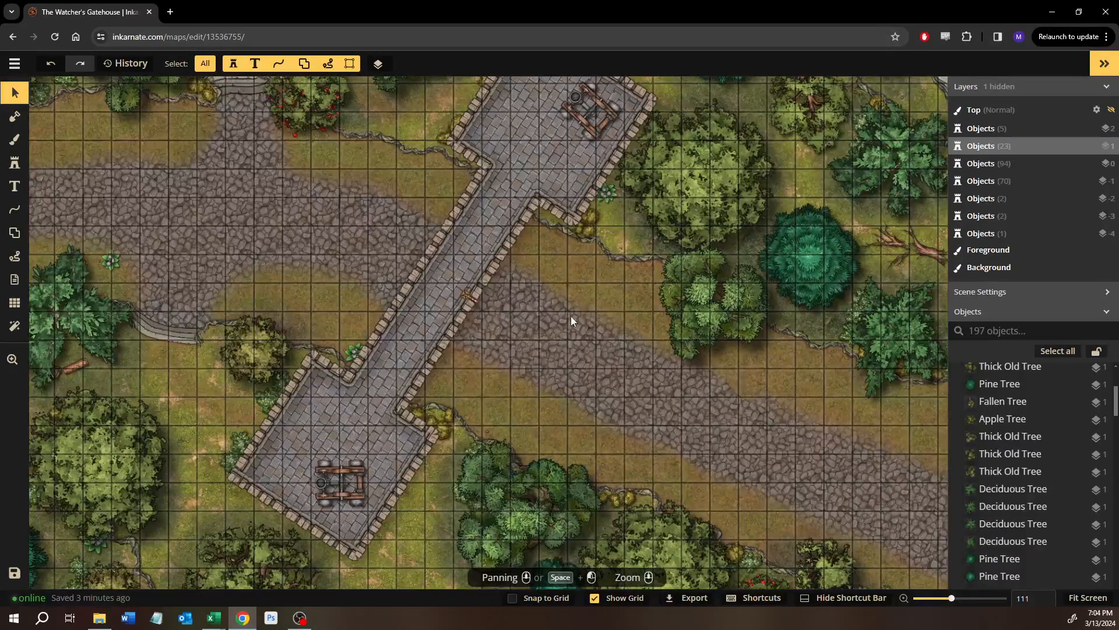
left_click_drag(778, 410, 653, 337)
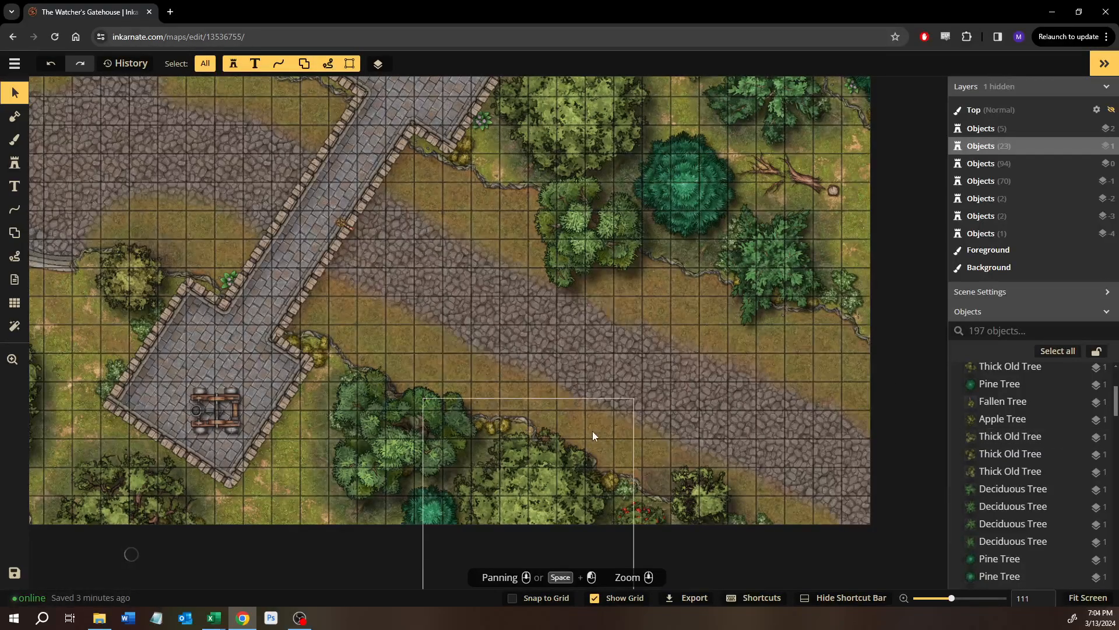
left_click_drag(230, 239, 496, 382)
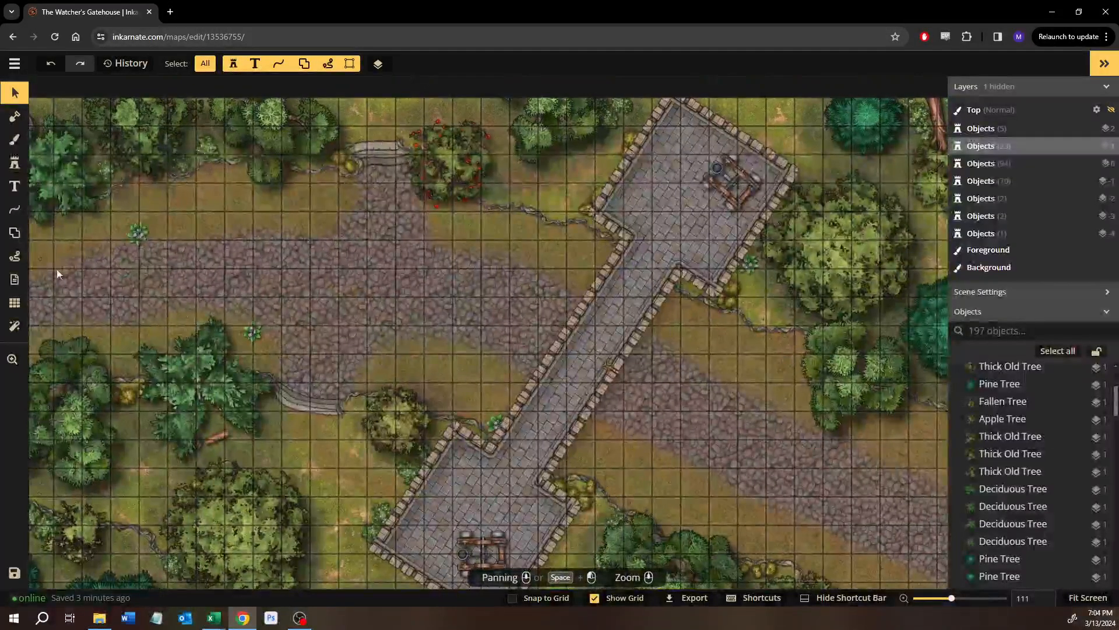
left_click_drag(651, 362, 365, 269)
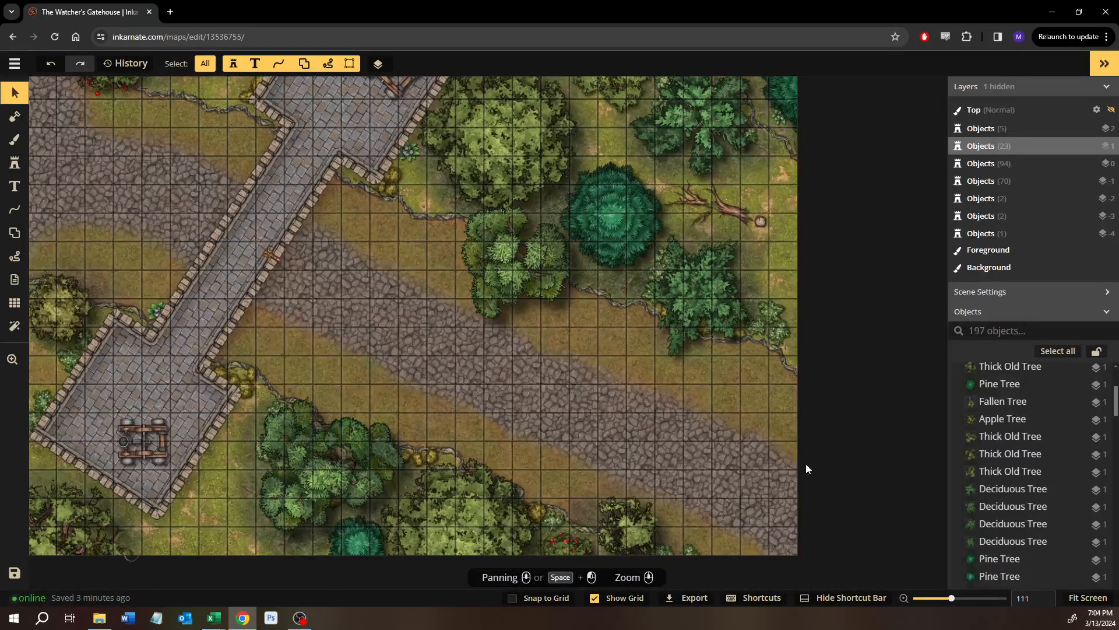
Inspect the cobblestone road and its grassy verges on both sides of the gatehouse wall.
scroll(577, 344, "up", 4)
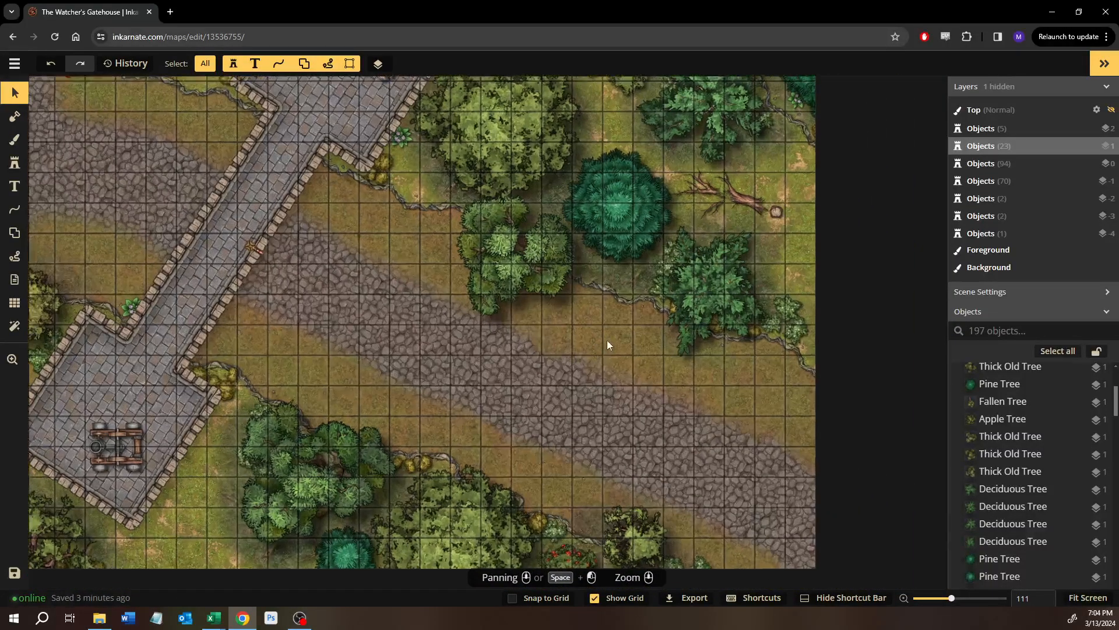
scroll(532, 354, "up", 1)
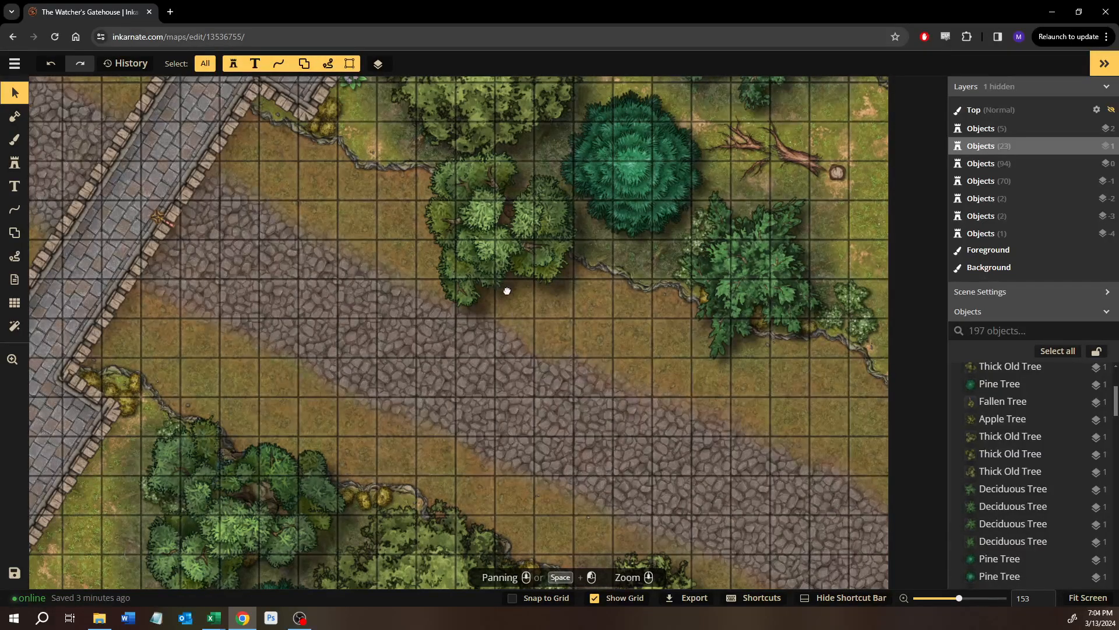
left_click_drag(506, 290, 446, 166)
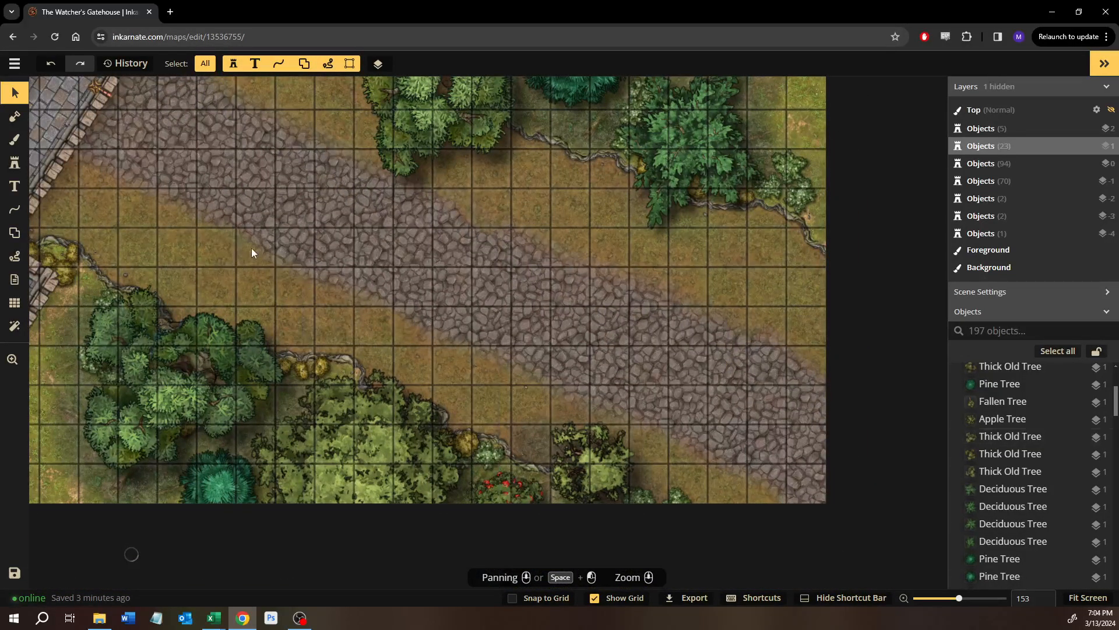
left_click_drag(250, 249, 595, 510)
left_click_drag(299, 345, 383, 409)
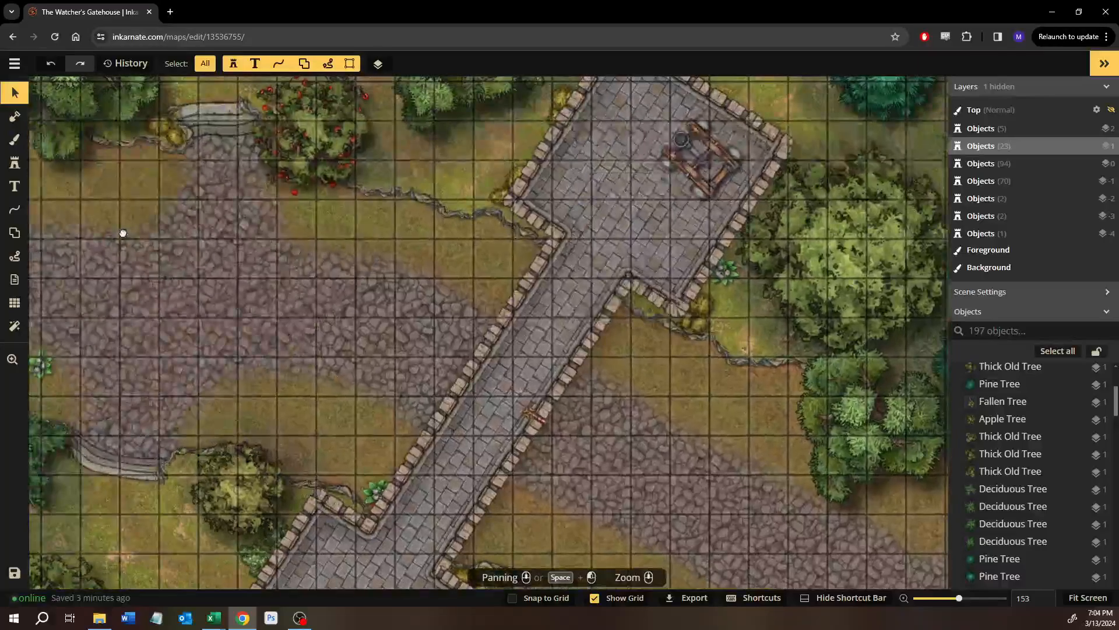
left_click_drag(596, 318, 411, 201)
scroll(488, 312, "down", 3)
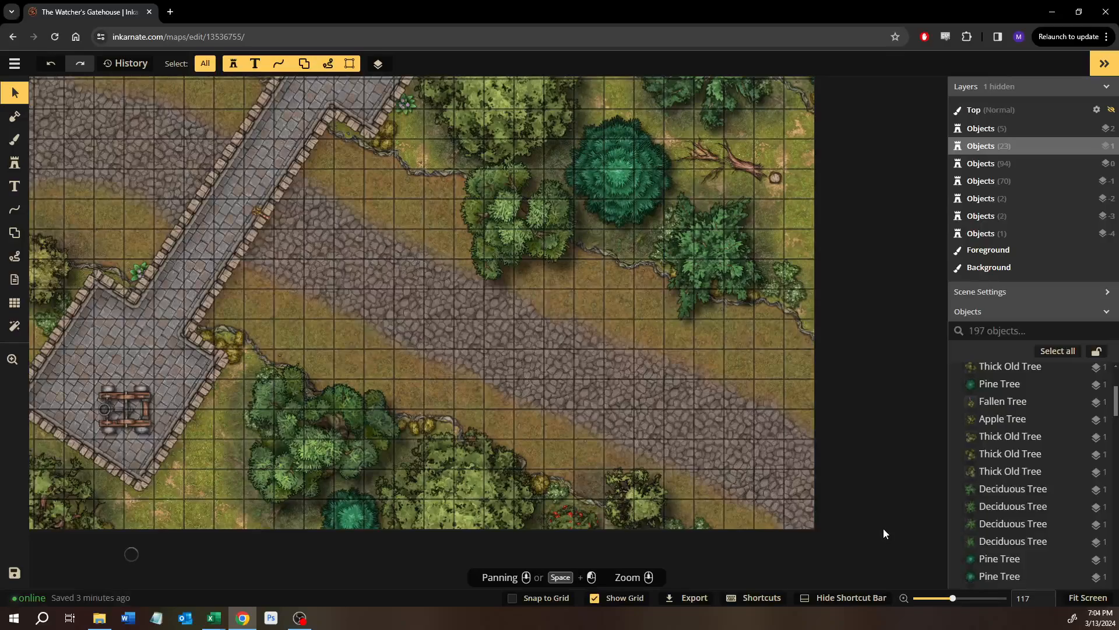
left_click_drag(292, 234, 385, 330)
left_click_drag(646, 412, 883, 442)
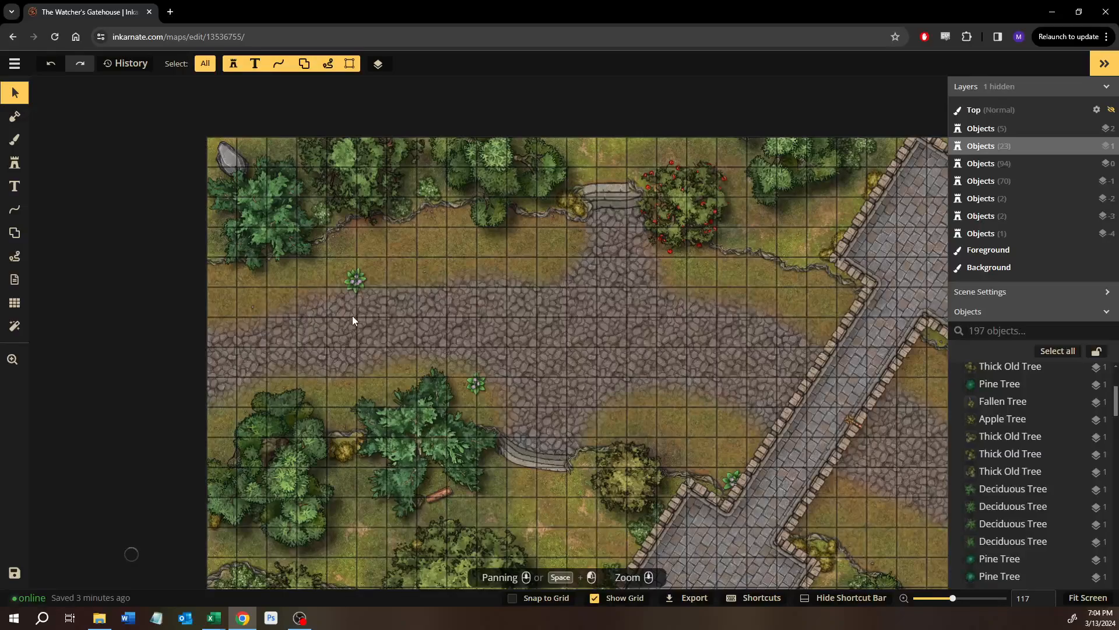
Examine the wooded ridges, stone steps and tree cover around the road, along with the siege weapons on both towers.
left_click_drag(528, 309, 290, 325)
left_click_drag(505, 353, 353, 271)
left_click_drag(533, 259, 598, 258)
left_click_drag(752, 271, 1072, 231)
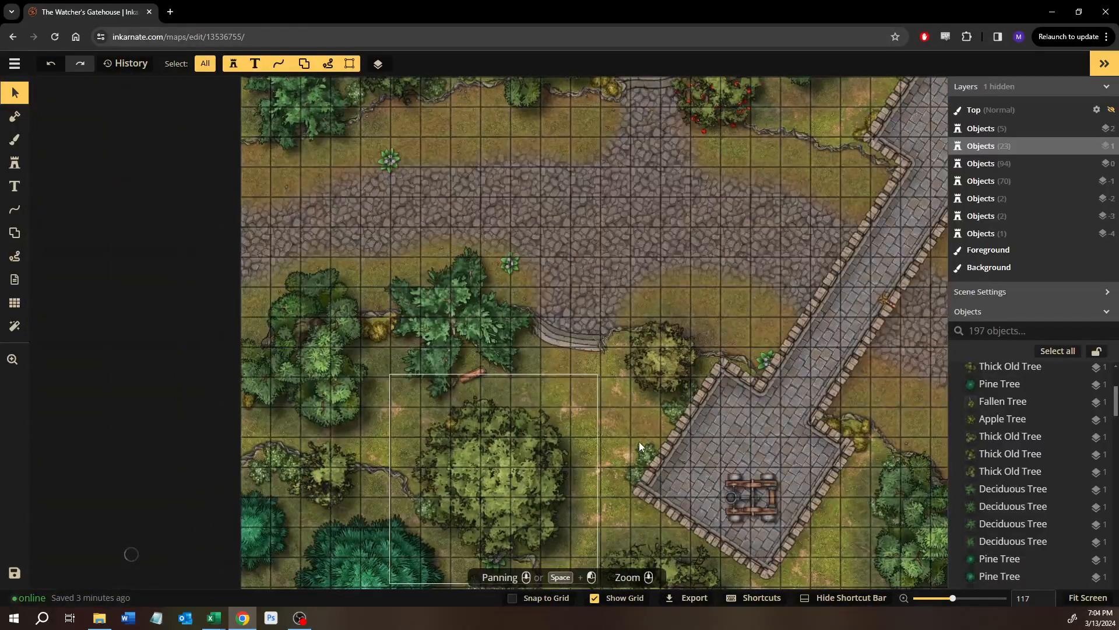
left_click_drag(639, 440, 553, 381)
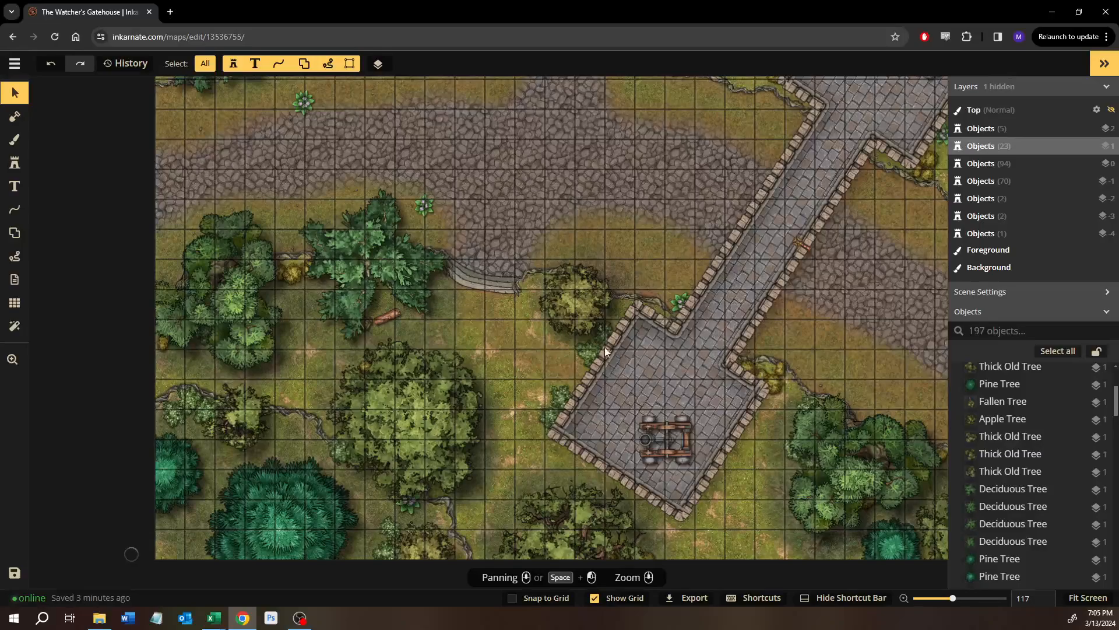
left_click_drag(470, 289, 487, 464)
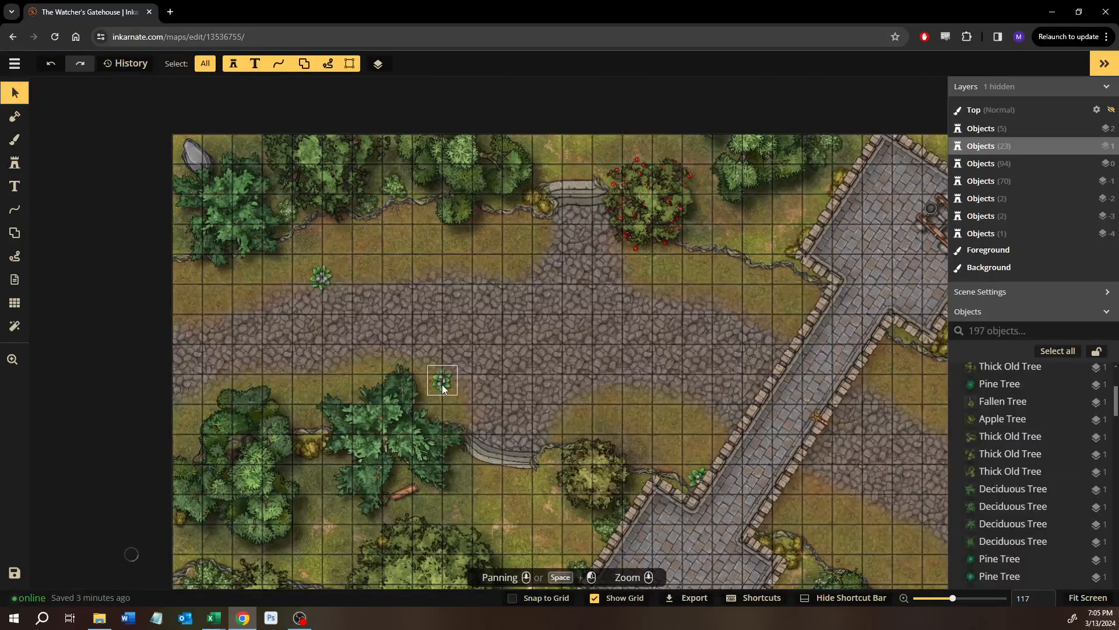
left_click_drag(519, 338, 160, 337)
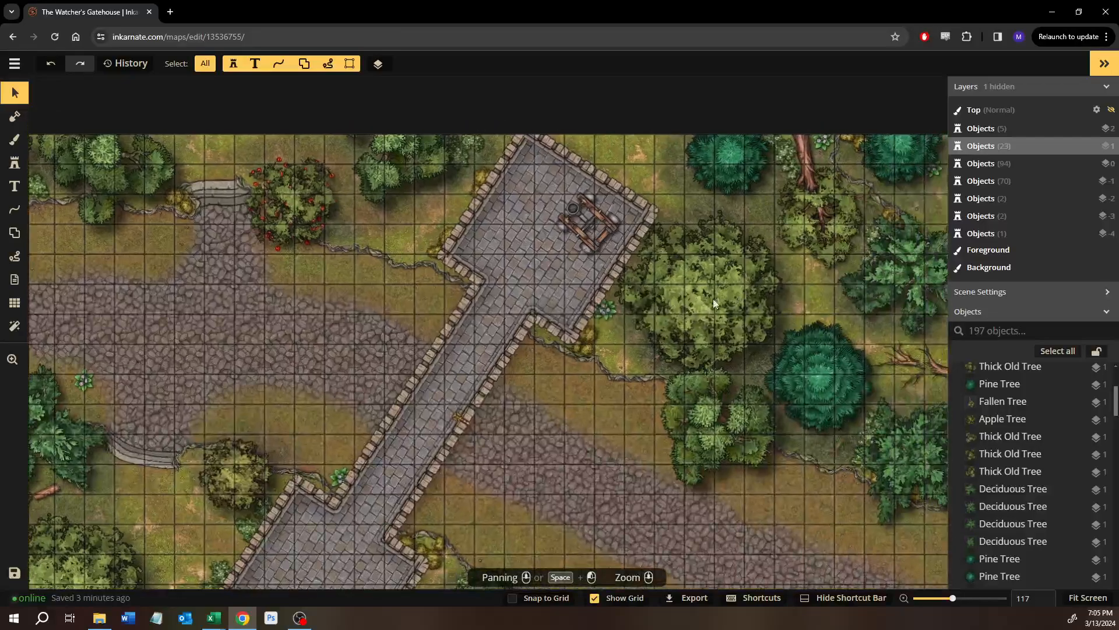
left_click_drag(752, 262, 353, 273)
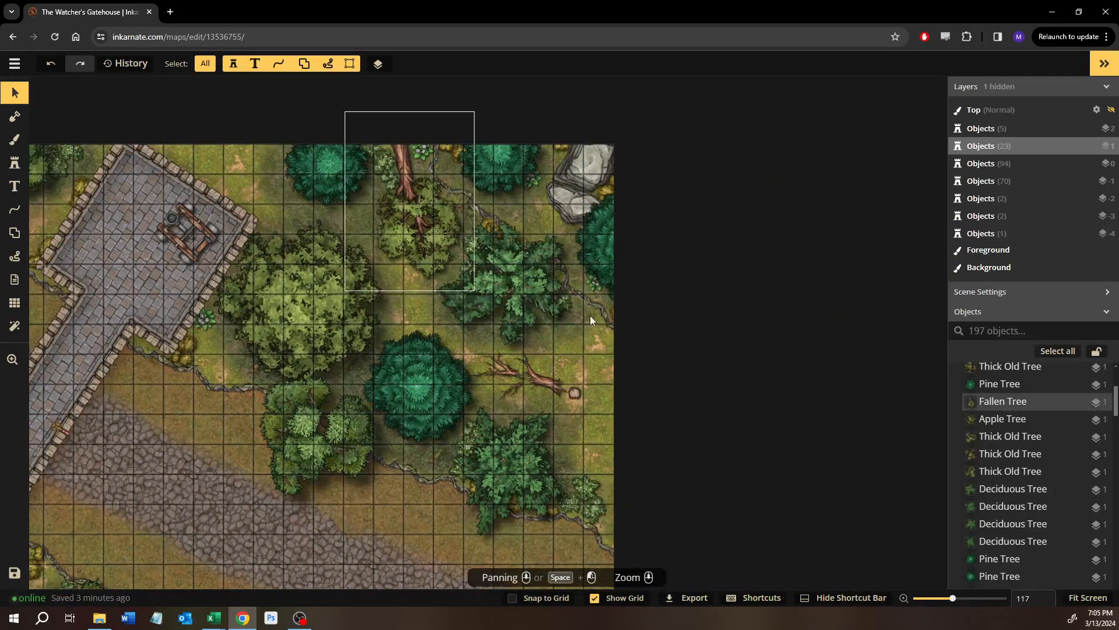
left_click_drag(527, 436, 701, 133)
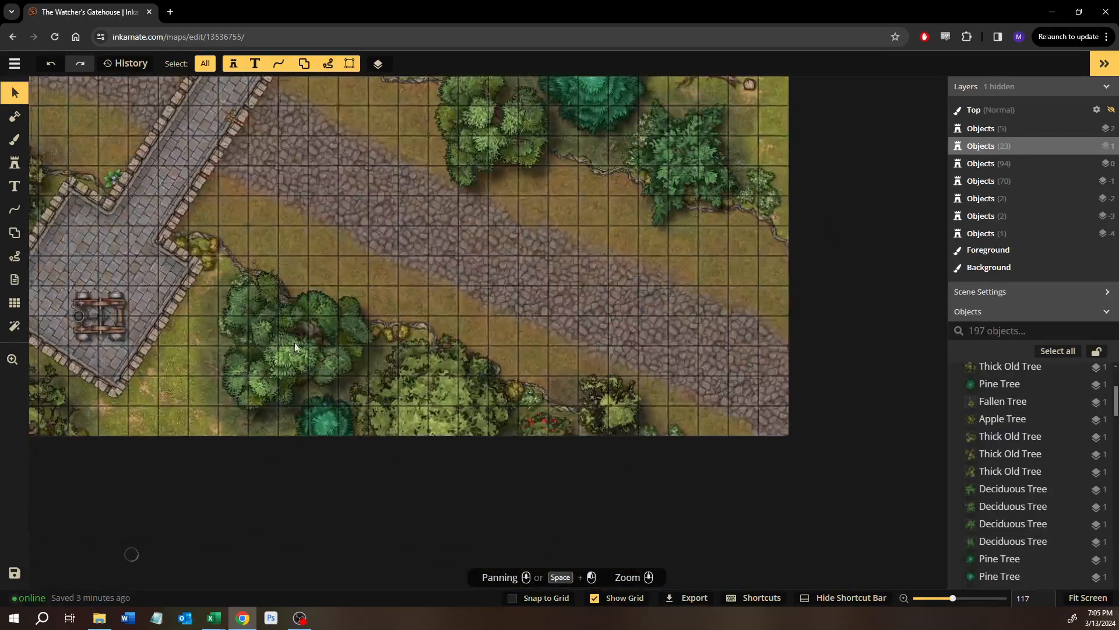
left_click_drag(277, 356, 512, 393)
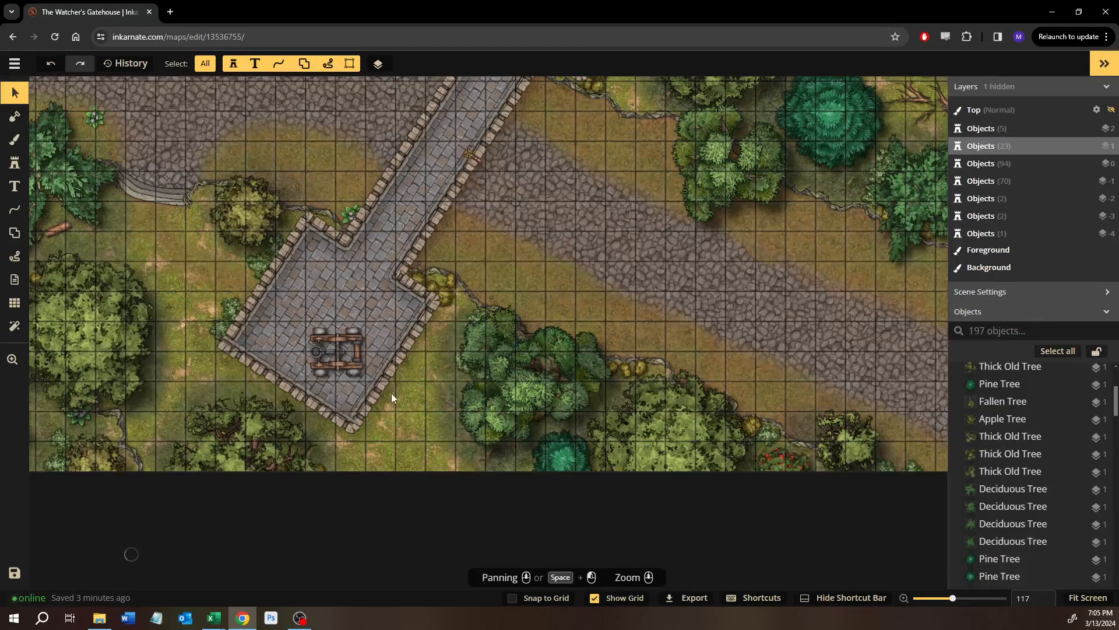
left_click_drag(413, 376, 553, 427)
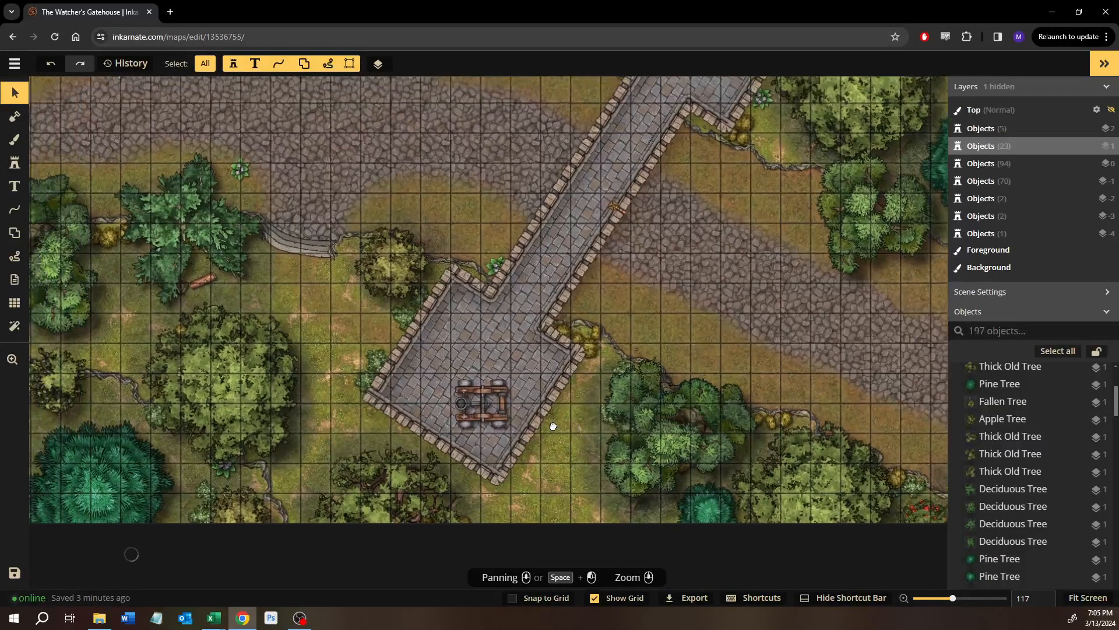
left_click_drag(639, 318, 541, 471)
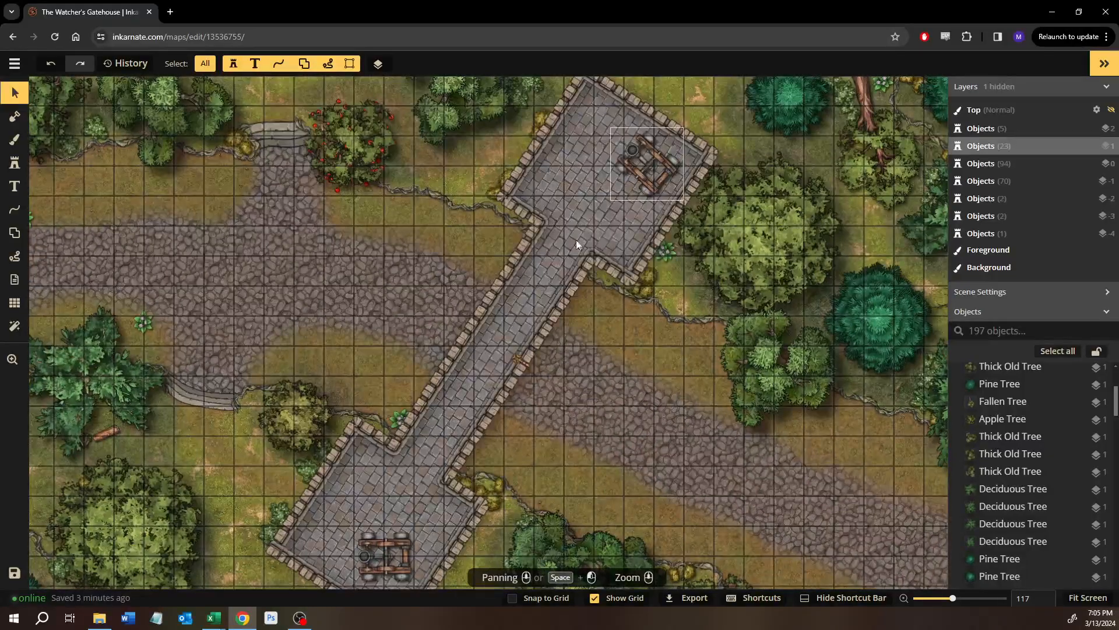
Inspect the small object on the parapet midway along the stone walkway up close, and review the surrounding map from east to west.
scroll(576, 395, "up", 5)
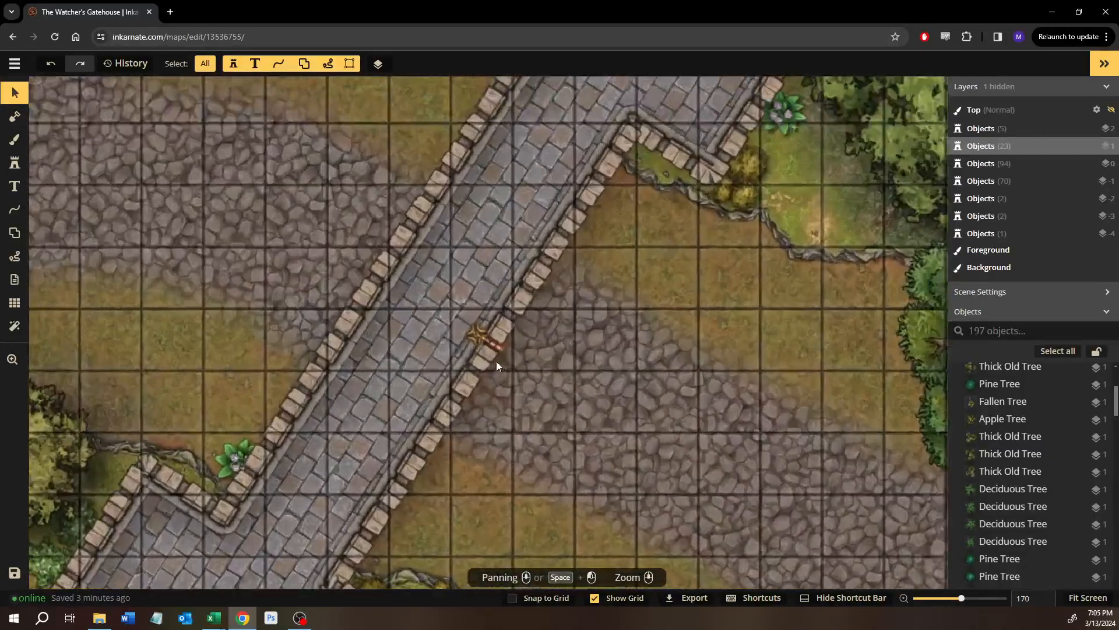
scroll(497, 366, "up", 5)
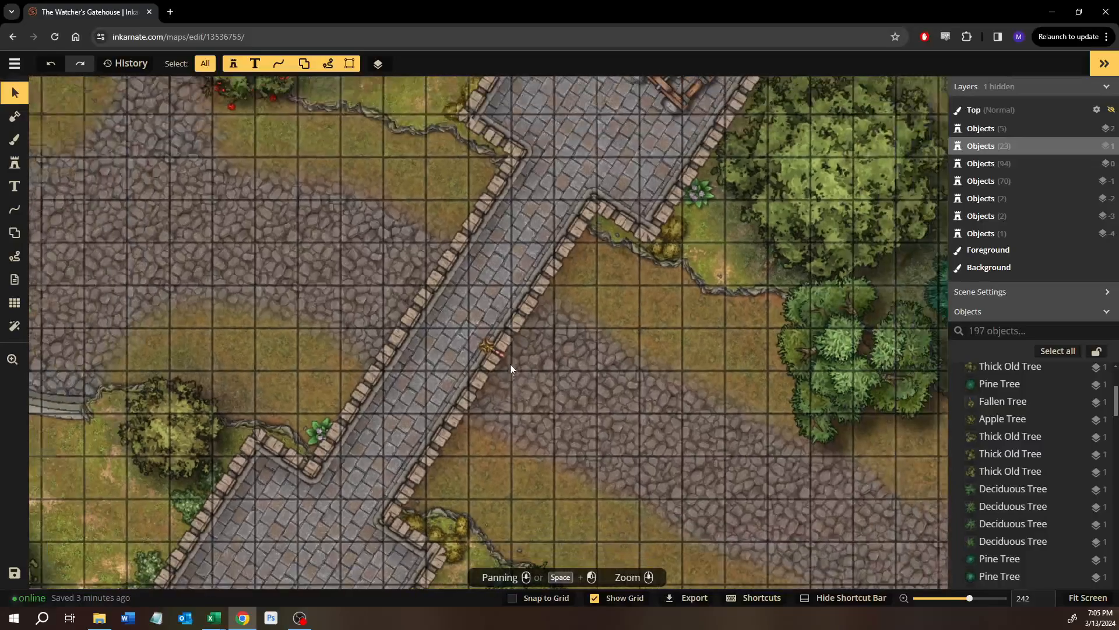
scroll(510, 366, "down", 12)
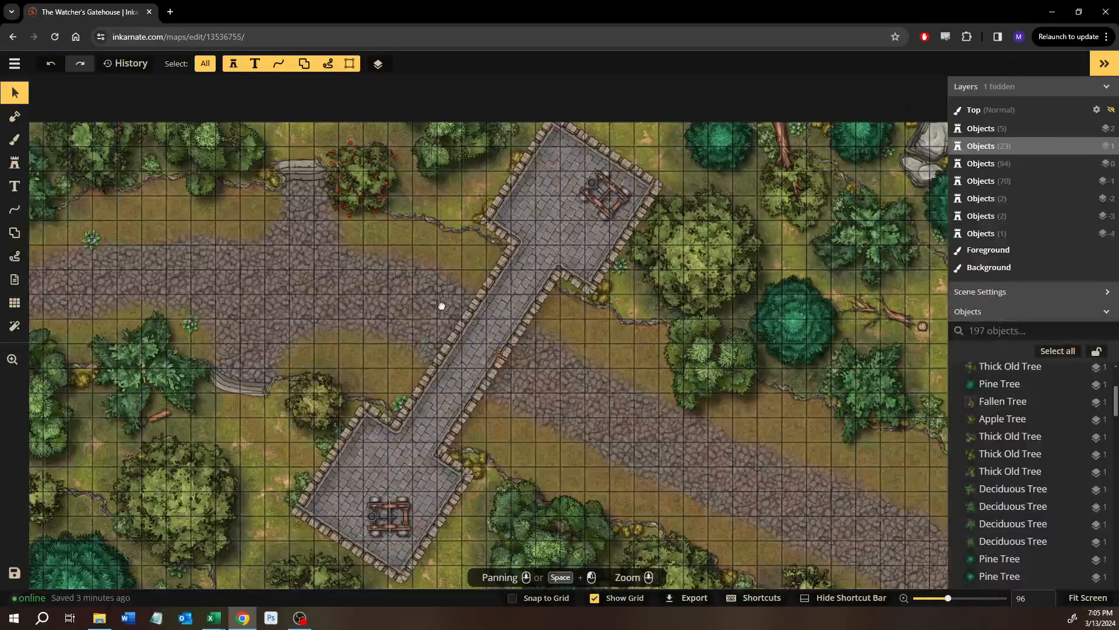
left_click_drag(442, 306, 422, 294)
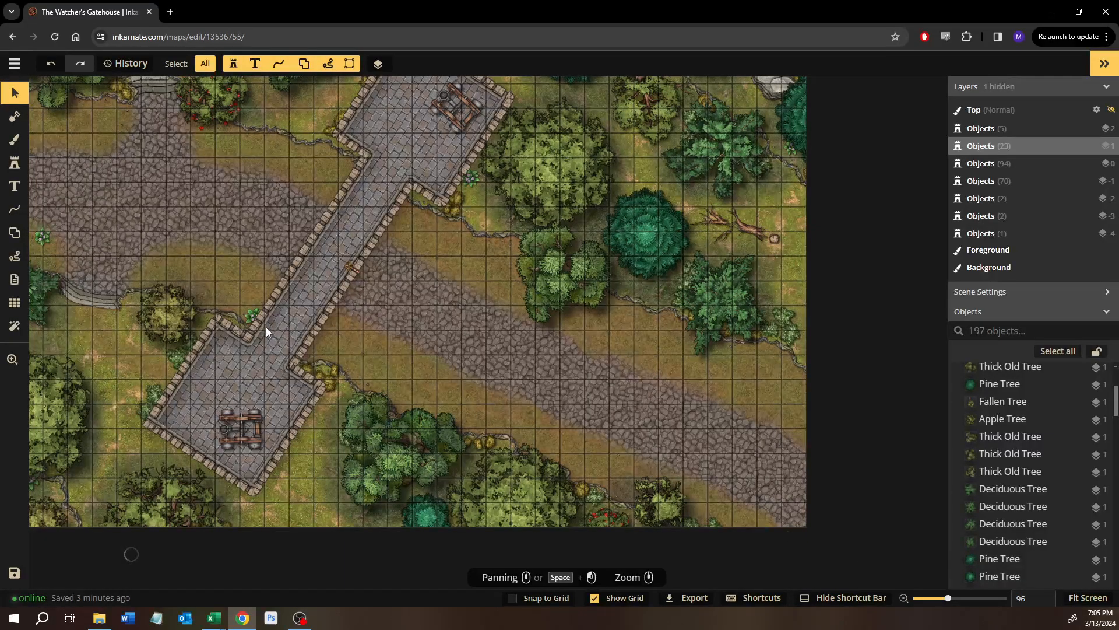
left_click_drag(453, 304, 743, 415)
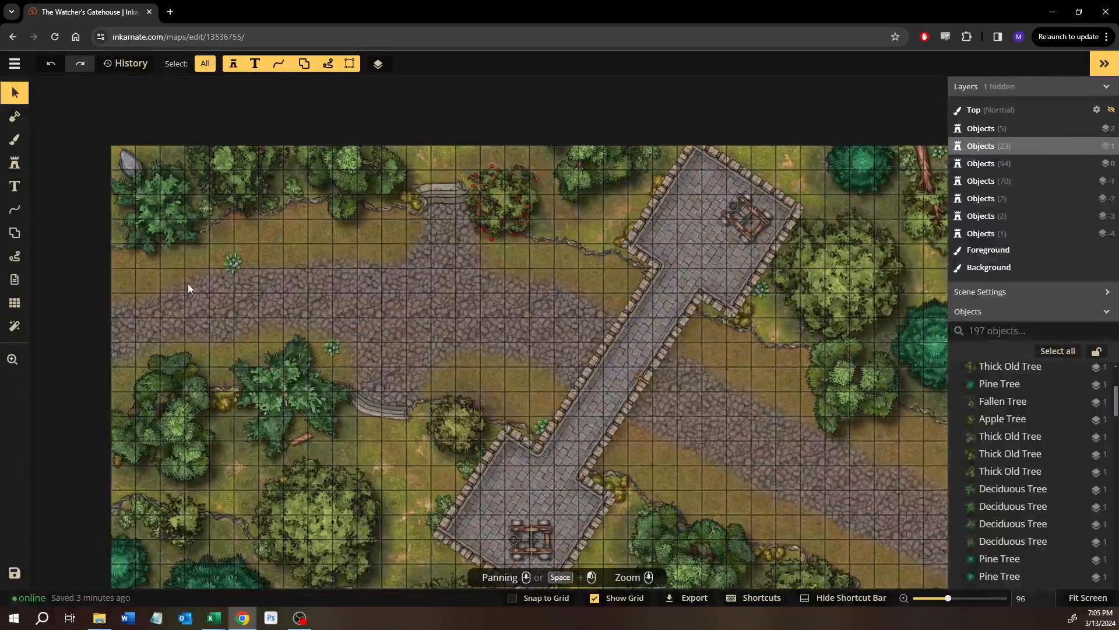
left_click_drag(415, 405, 482, 311)
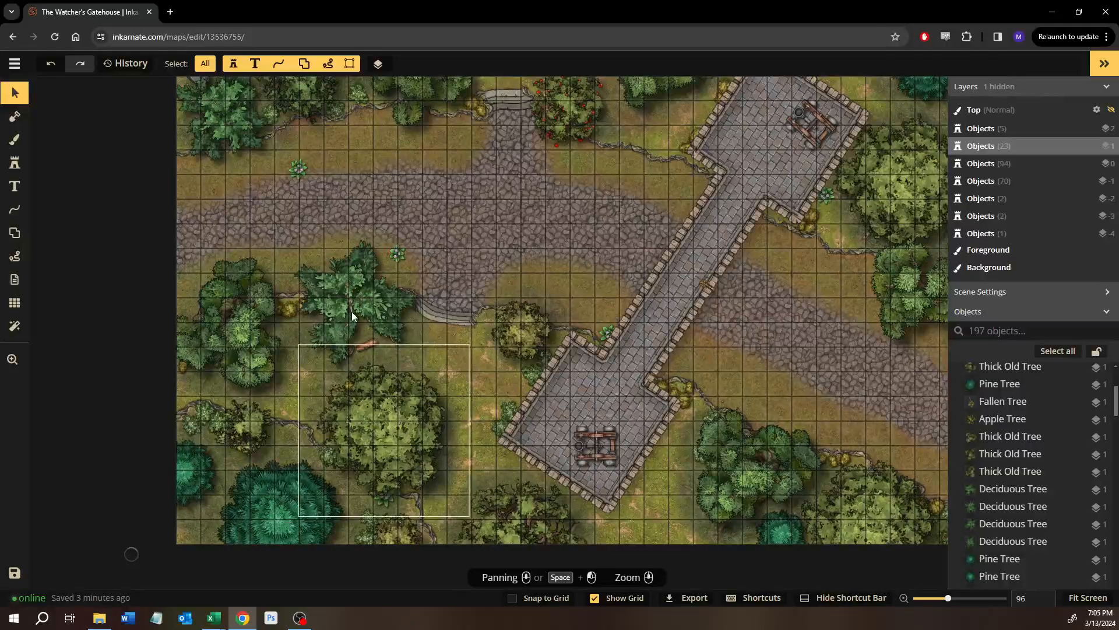
Examine the southwest tower with its siege weapon up close, along with the grassy ground, large trees and small log west of it.
scroll(352, 324, "up", 1)
scroll(354, 321, "up", 5)
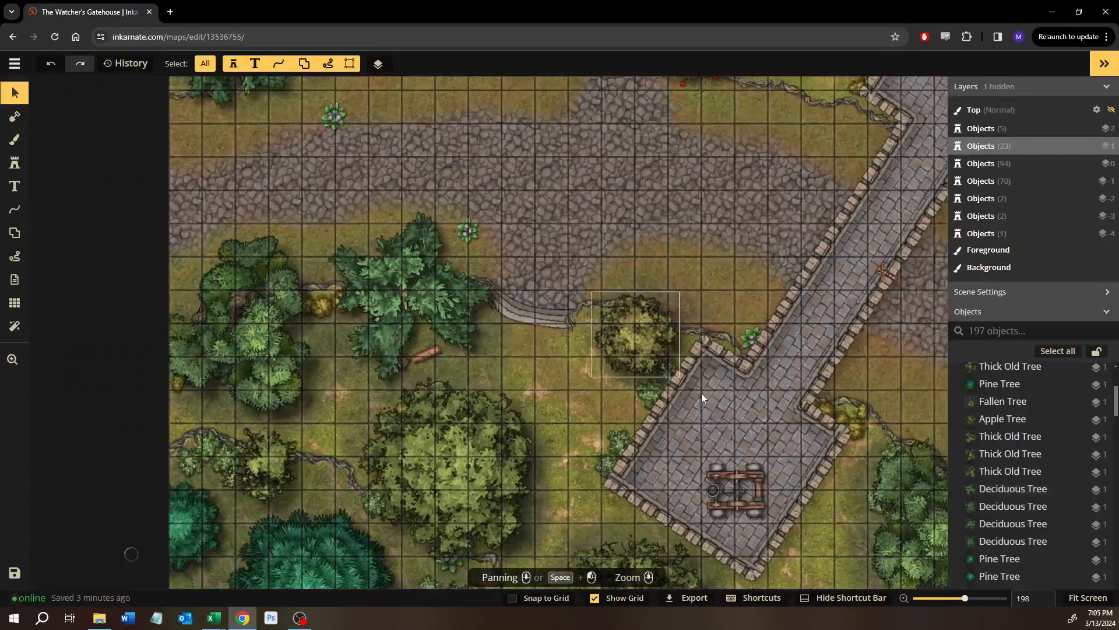
left_click_drag(701, 393, 454, 398)
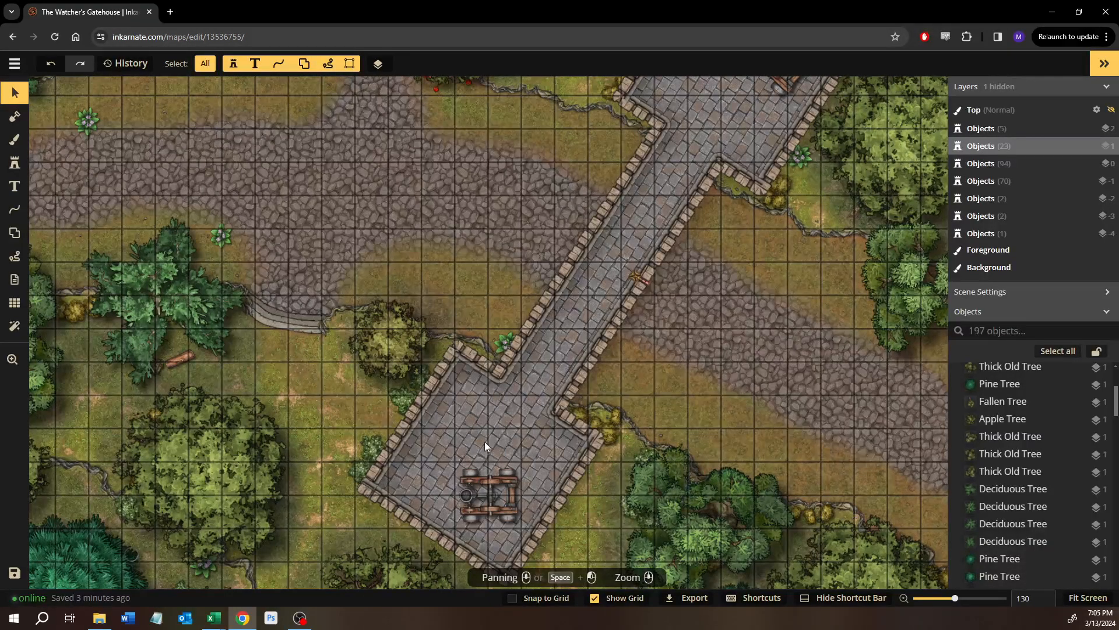
scroll(443, 446, "up", 5)
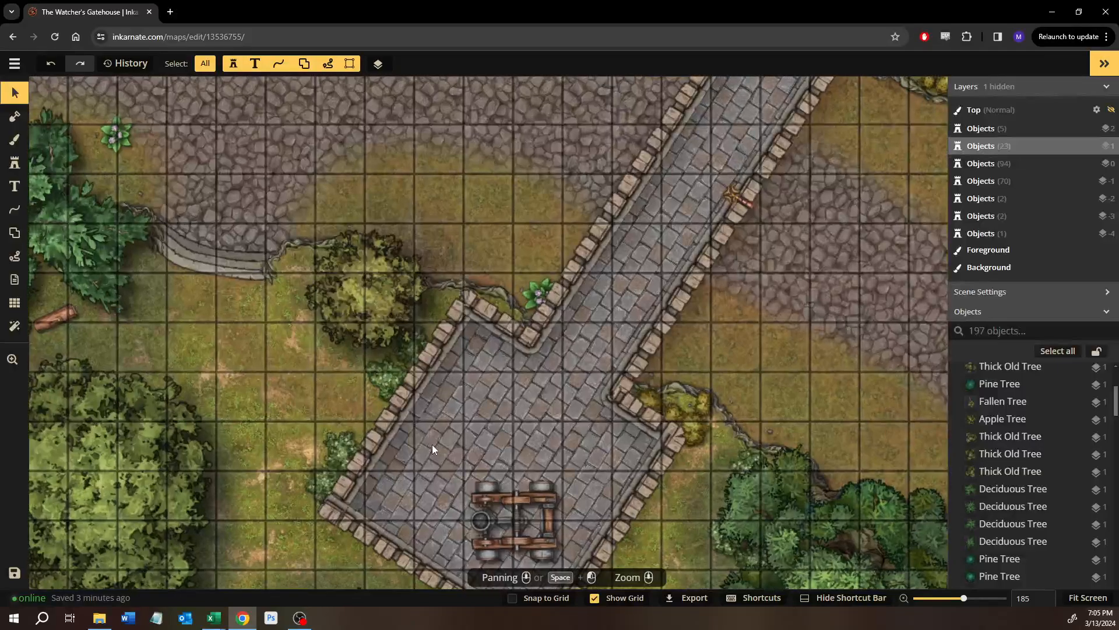
left_click_drag(431, 444, 490, 339)
scroll(463, 377, "up", 8)
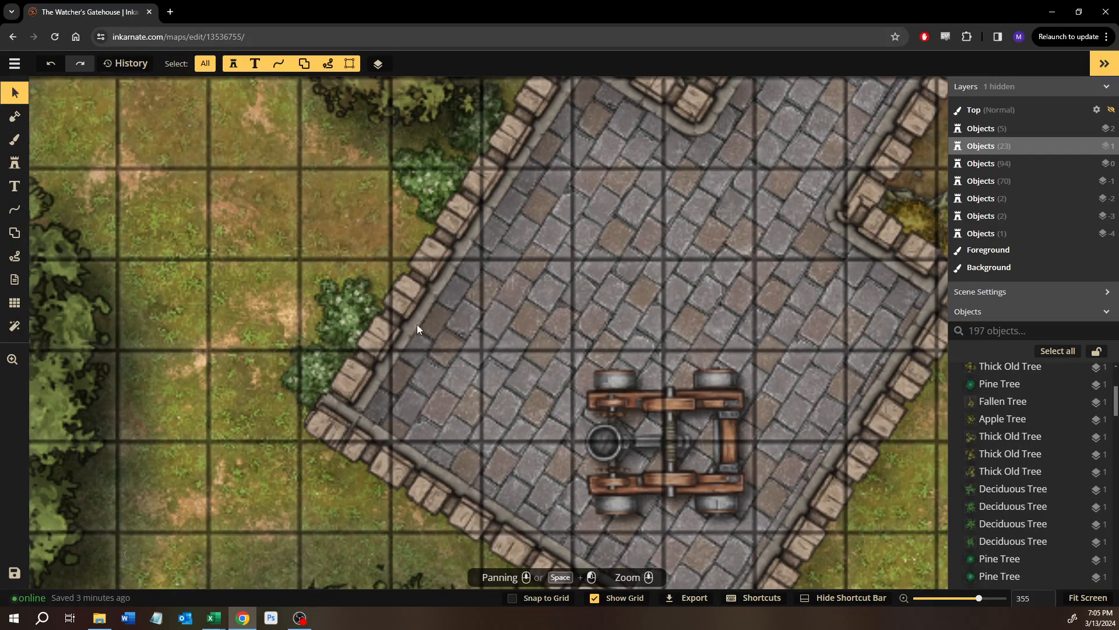
mouse_move(315, 219)
left_mouse_down()
mouse_move(486, 341)
mouse_move(379, 233)
left_mouse_up()
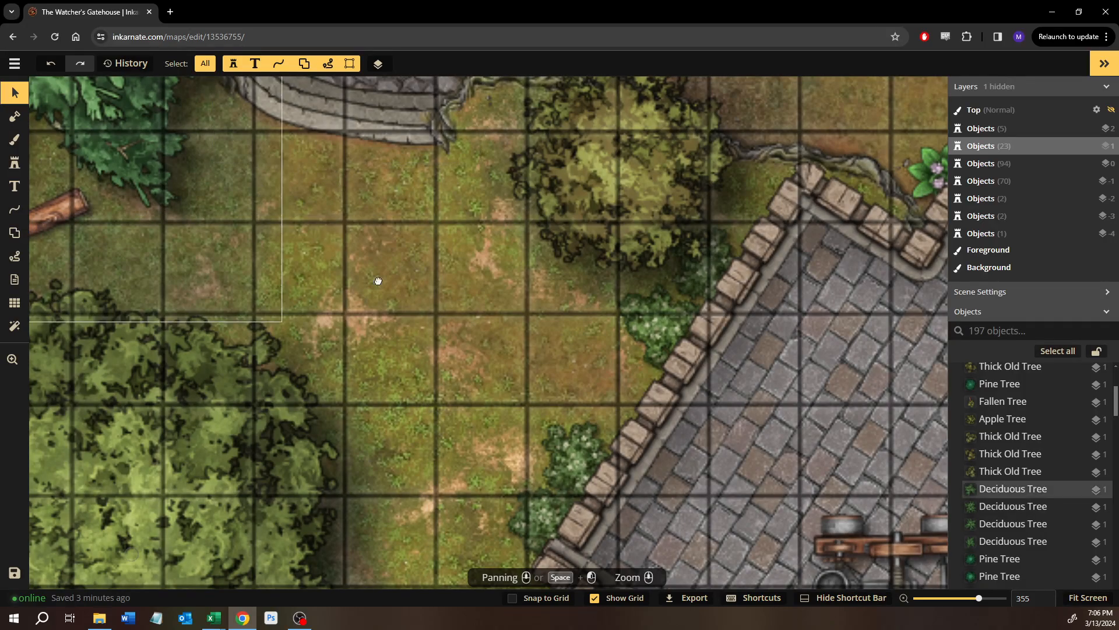
left_click_drag(334, 179, 619, 342)
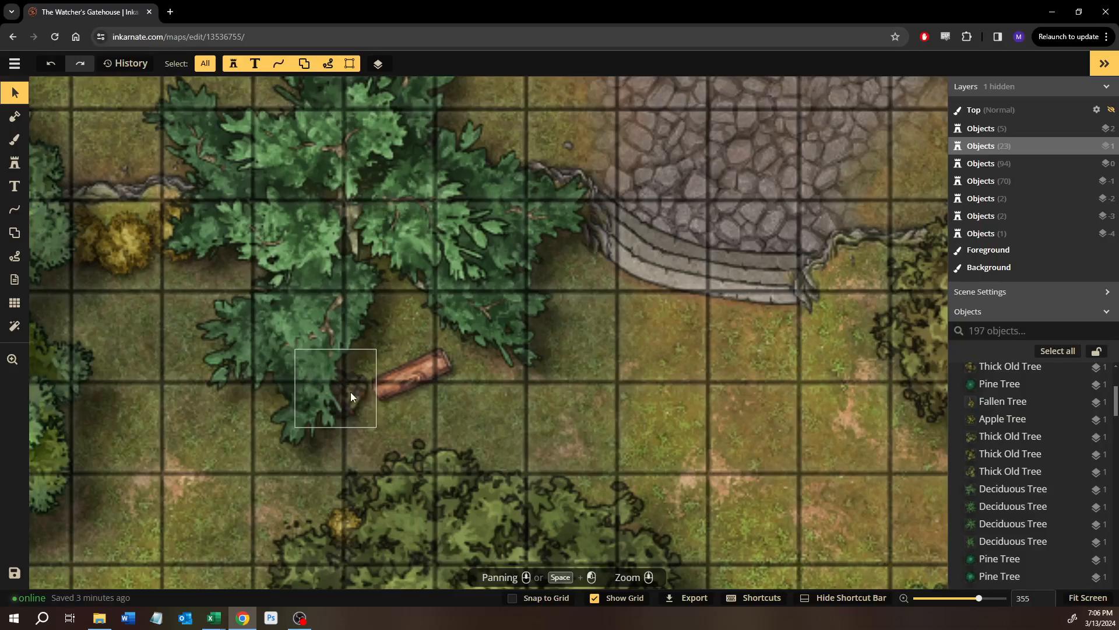
left_click_drag(708, 432, 392, 270)
Inspect the cobblestone road and the apple tree beside the northern stone steps.
scroll(704, 446, "down", 4)
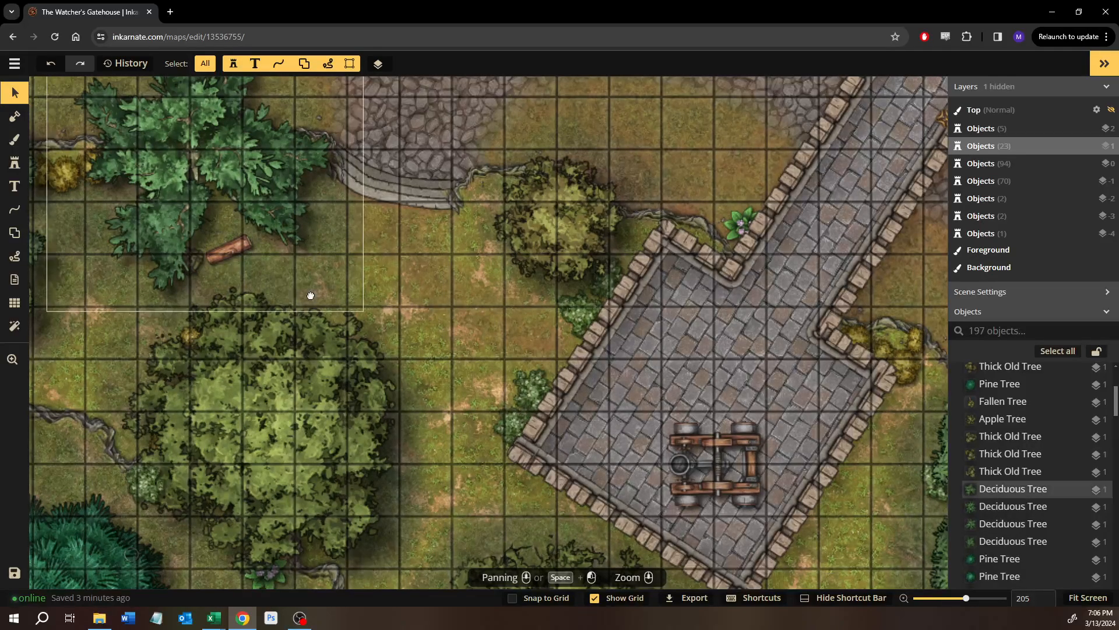
left_click_drag(310, 233, 250, 449)
left_click_drag(460, 233, 363, 499)
left_click_drag(688, 172, 599, 296)
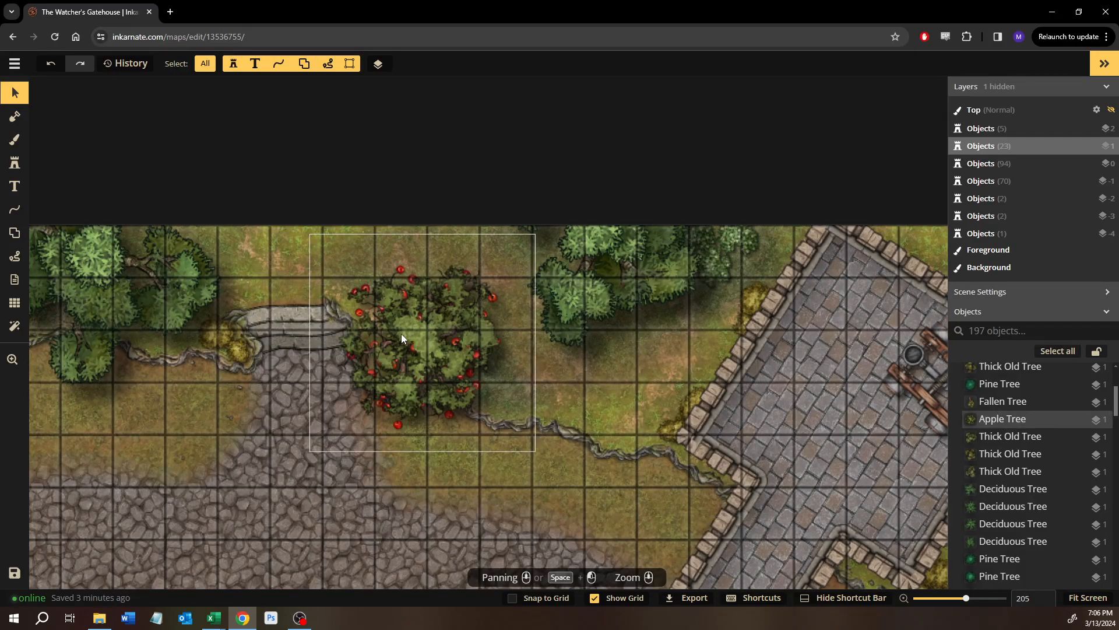
scroll(413, 398, "down", 1)
left_click_drag(428, 407, 498, 284)
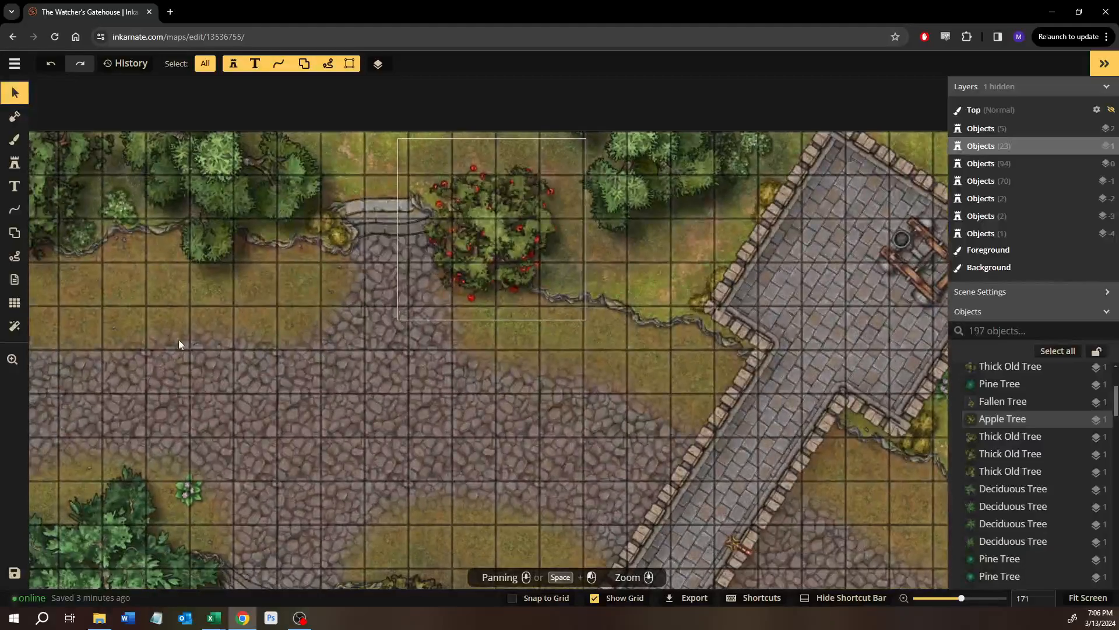
Search the Fantasy Battlemaps 2.0 stamp catalog for "flower" and choose the blue flower stamp from the Forest pack.
left_click(15, 163)
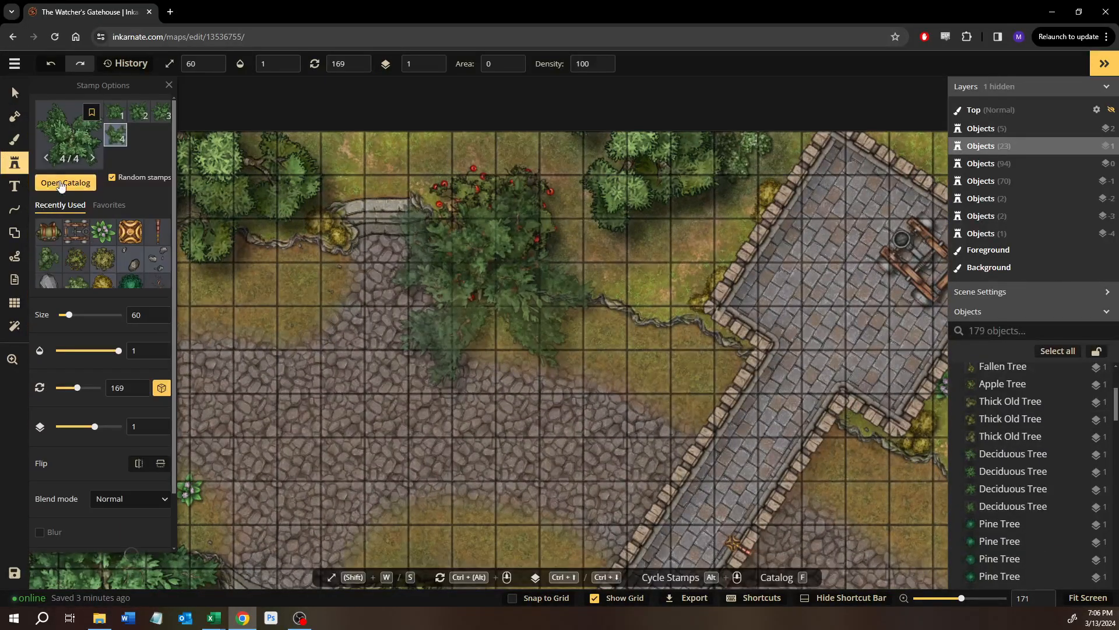
key("f")
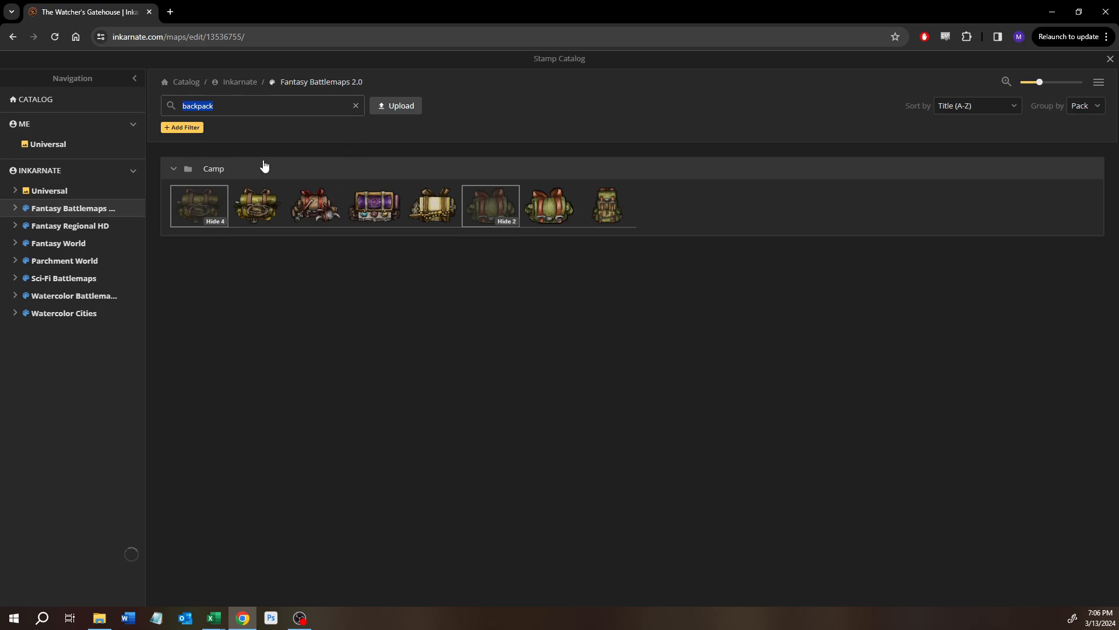
key("BackSpace")
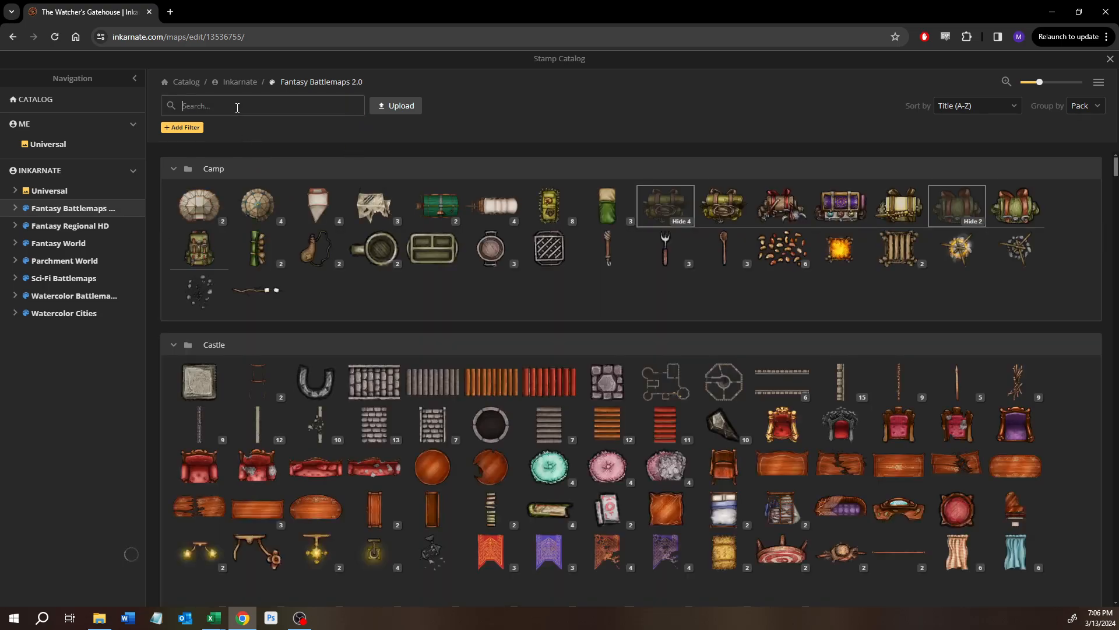
type("r")
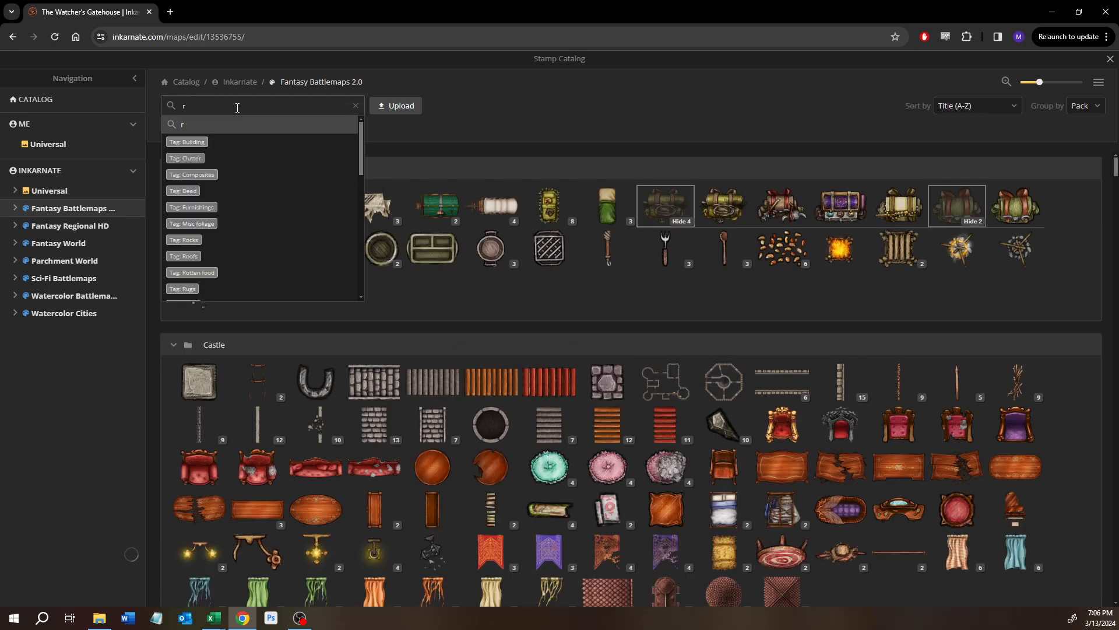
key("BackSpace")
type("flor")
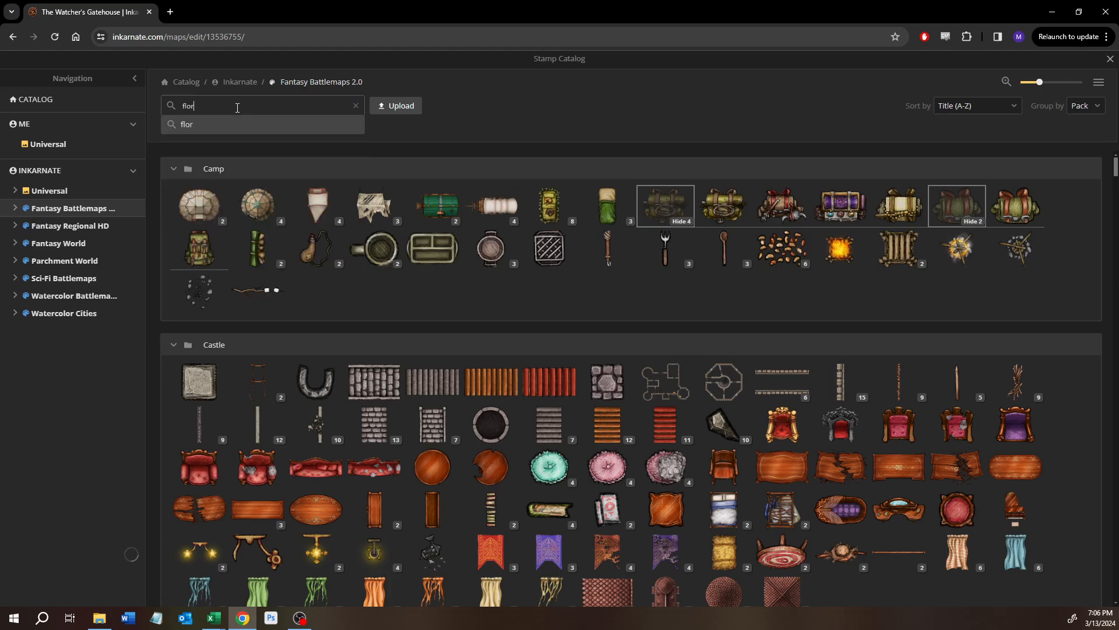
key("BackSpace")
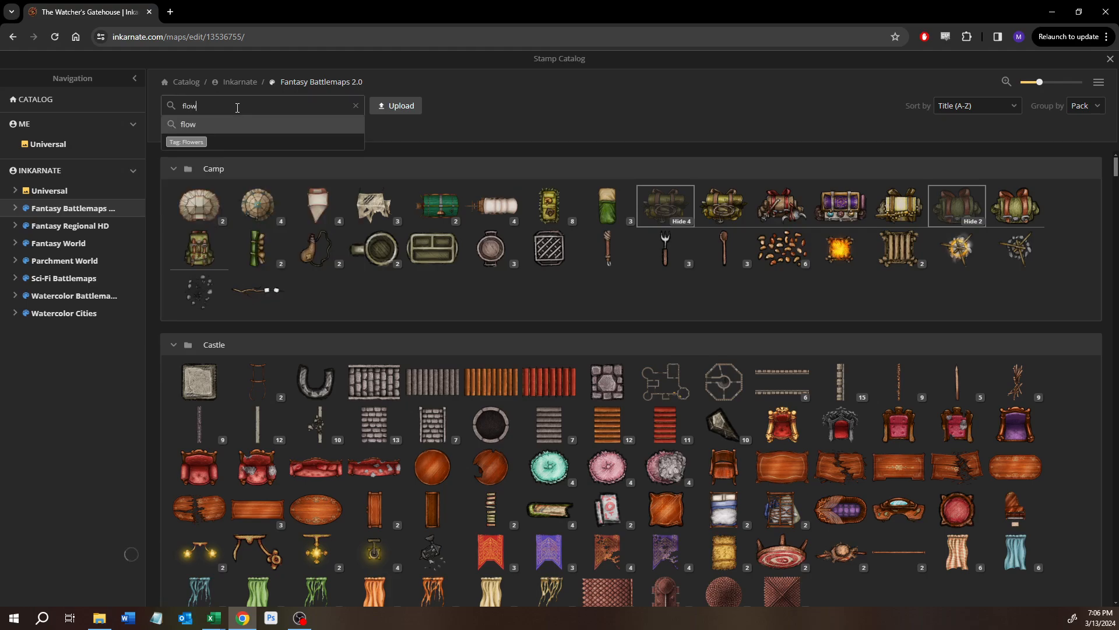
type("wer")
key("Return")
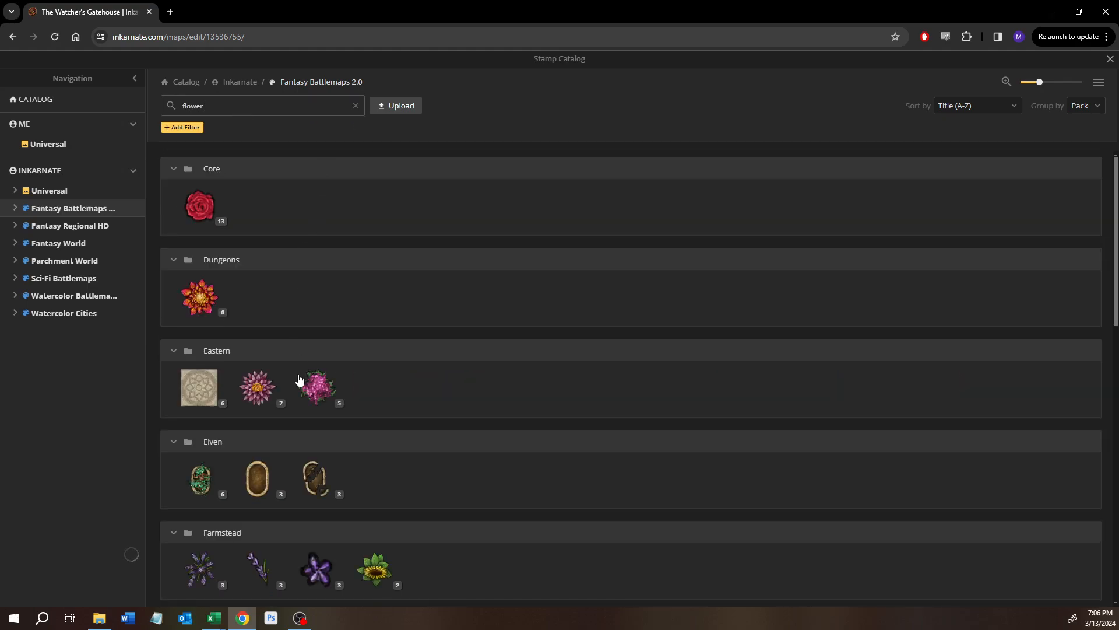
scroll(279, 425, "down", 3)
scroll(280, 430, "down", 3)
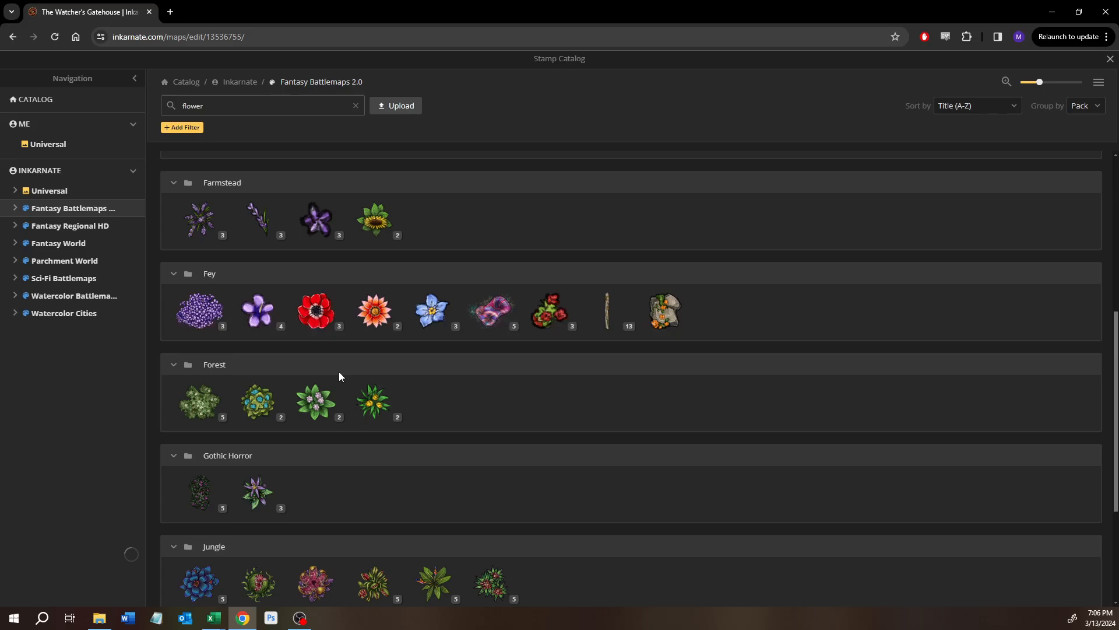
left_click(257, 401)
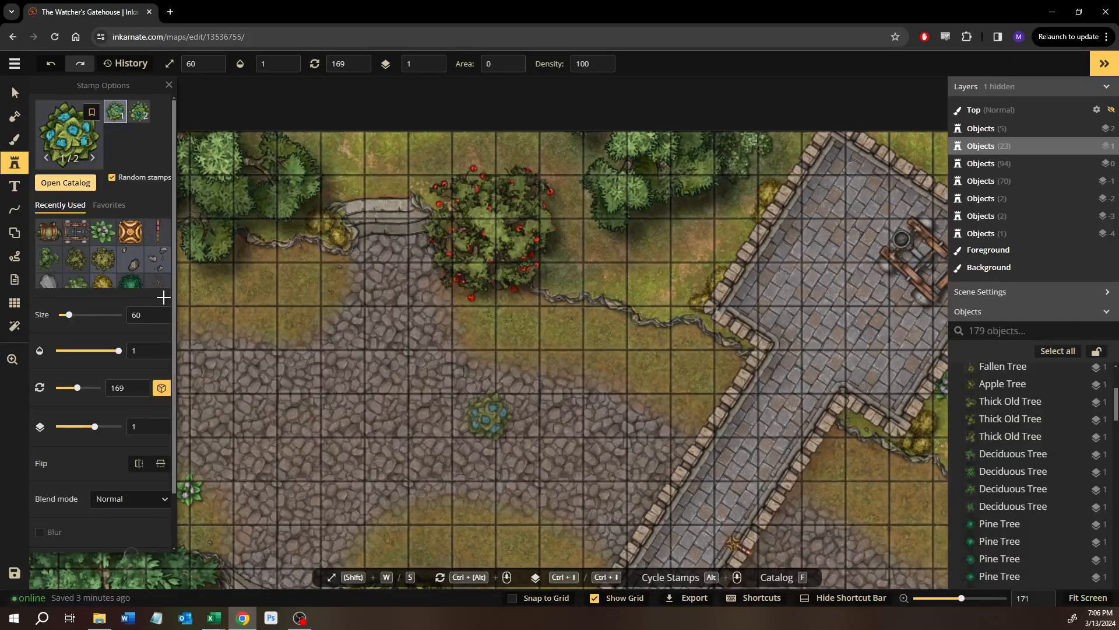
Place a size 30 blue flower at the edge of the big tree beside the curved southern steps, and lower it to layer 0.
scroll(134, 317, "down", 1)
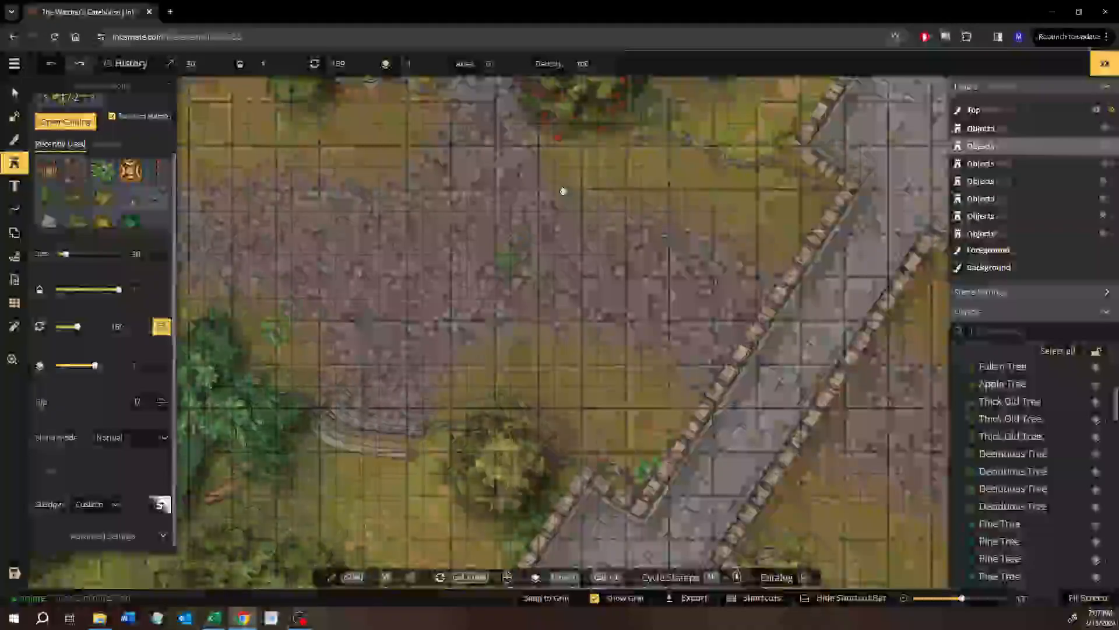
scroll(321, 308, "up", 5)
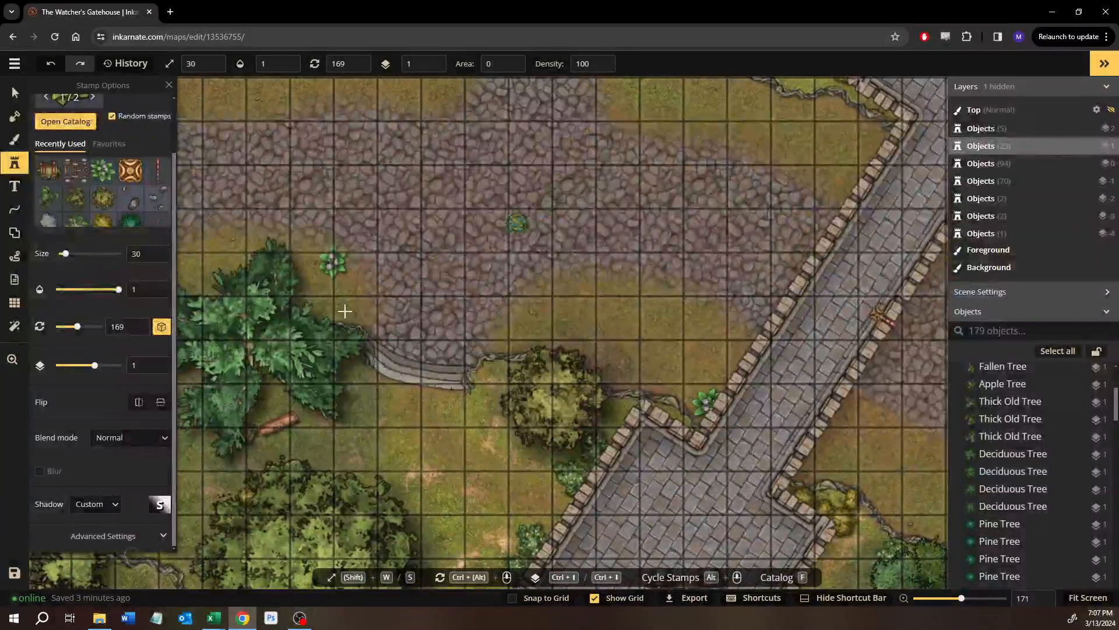
scroll(321, 308, "up", 2)
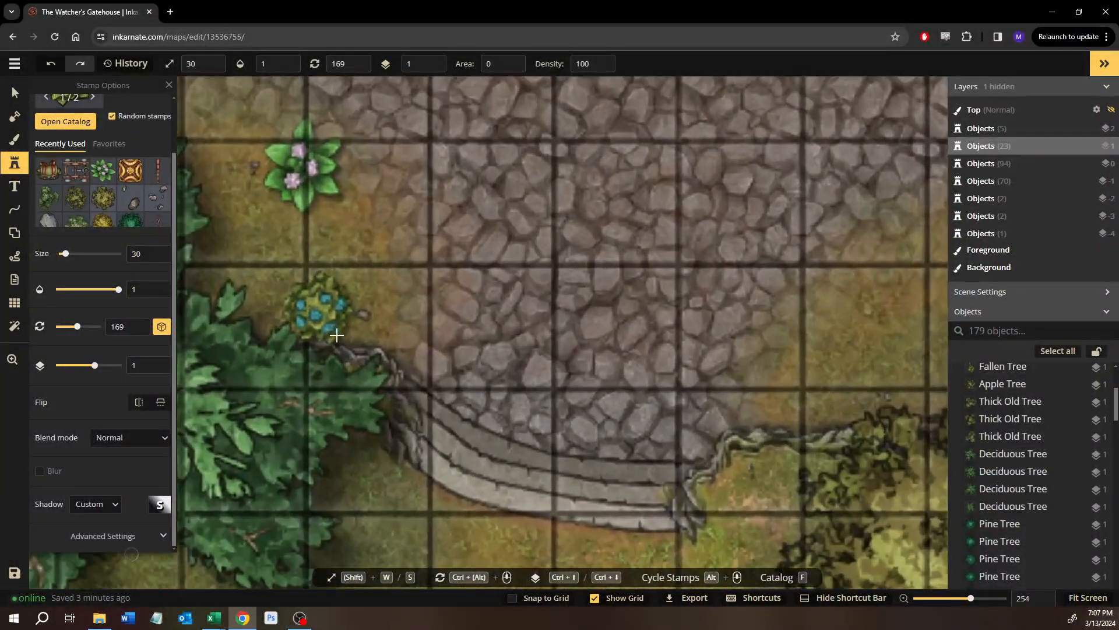
scroll(408, 303, "up", 3)
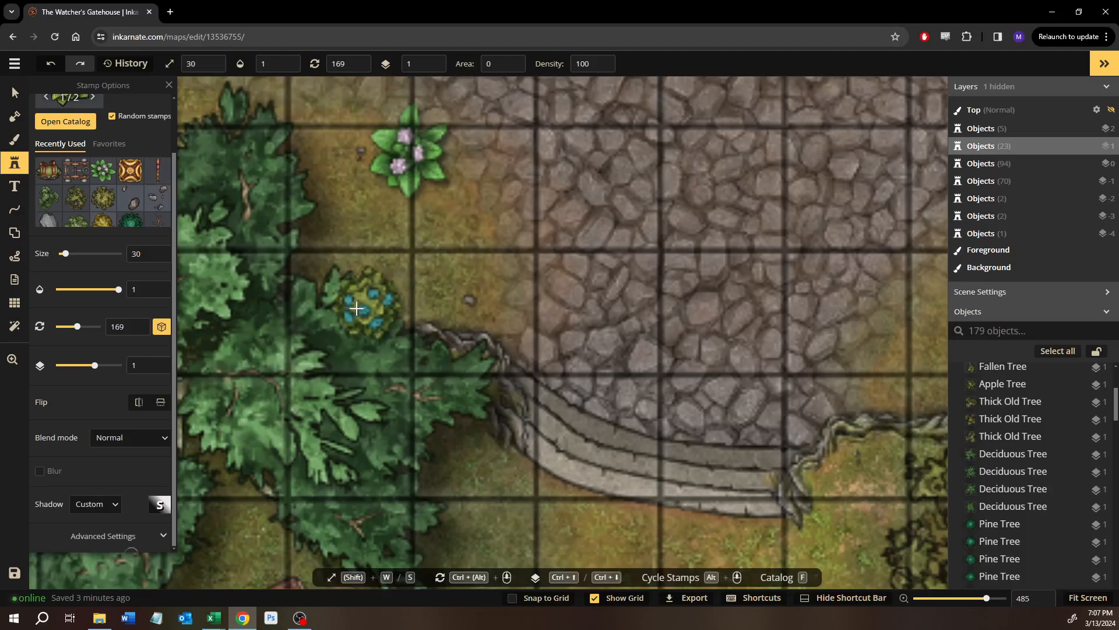
left_click(356, 304)
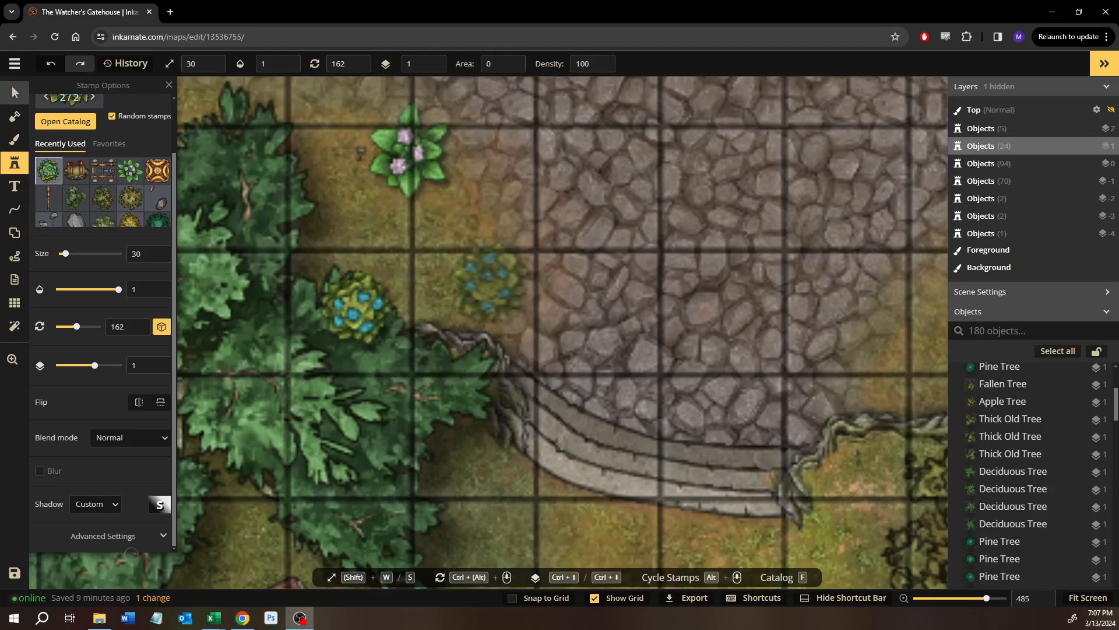
left_click(14, 90)
key("ctrl+Down")
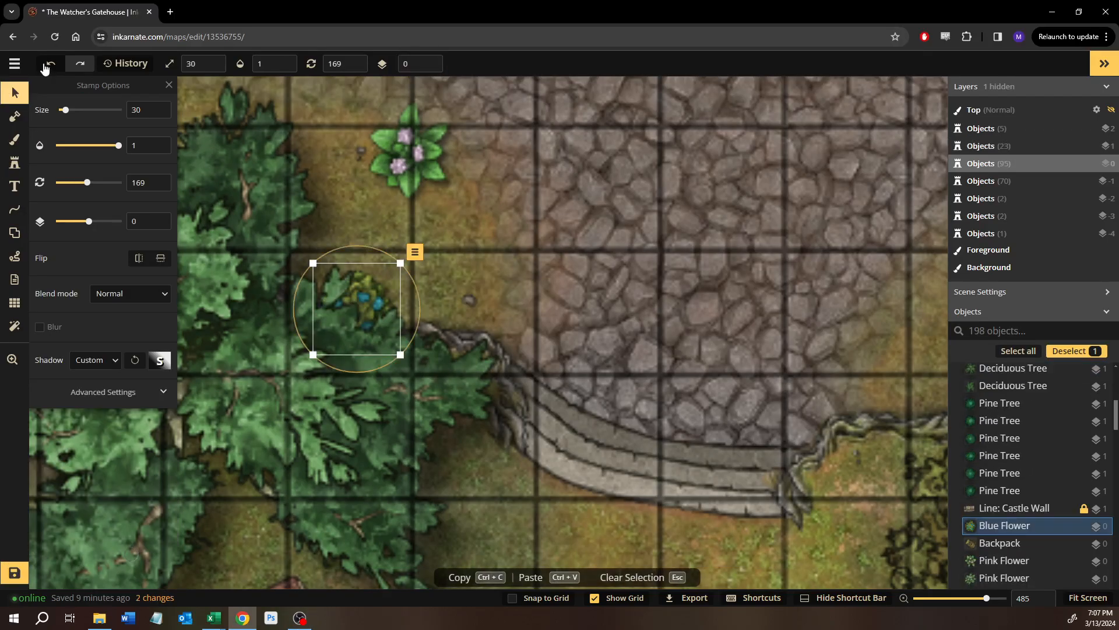
Stamp another blue flower on layer 0 at the northern edge of the tree cluster near the map's west edge.
left_click(6, 168)
scroll(607, 327, "down", 5)
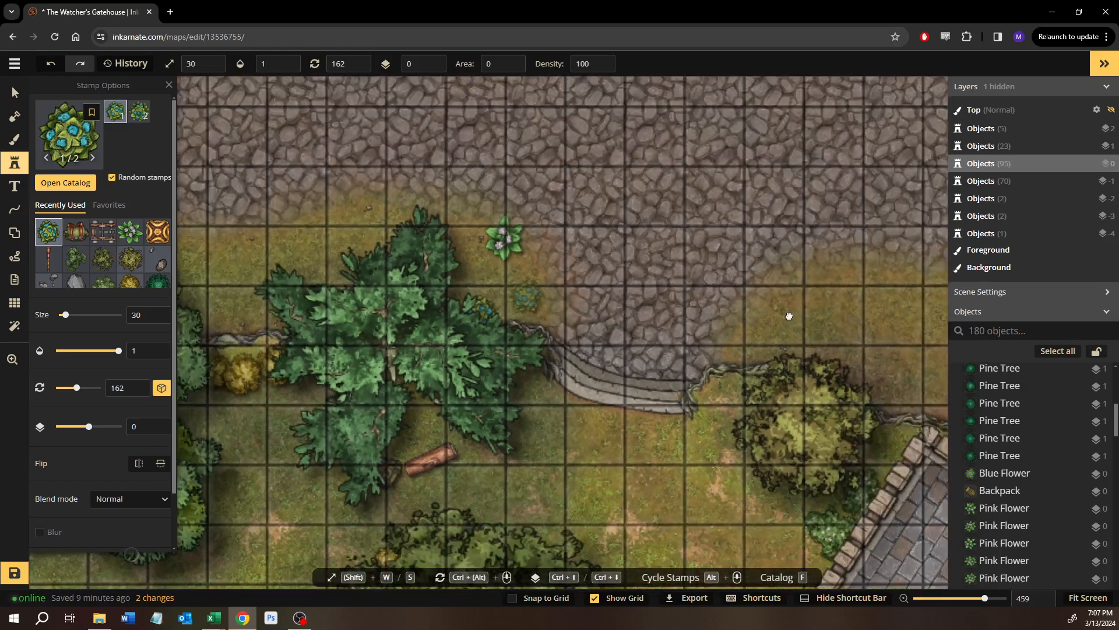
left_click_drag(789, 316, 805, 316)
left_click_drag(324, 279, 388, 286)
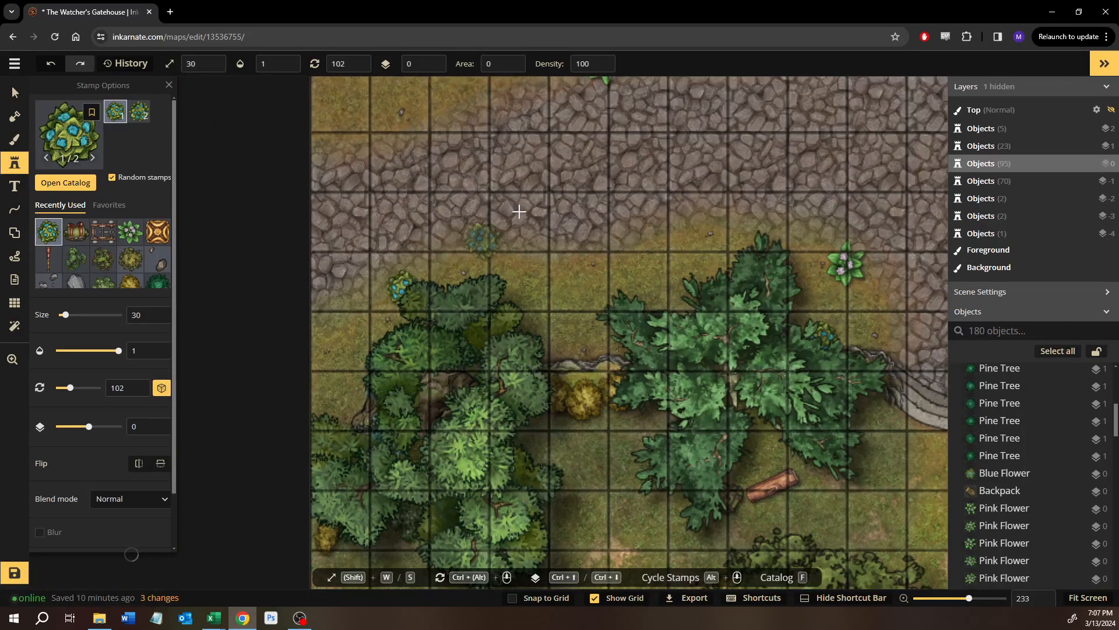
Add a blue flower at the southern edge of the large tree below the grey boulder in the map's northwest corner.
left_click_drag(516, 210, 503, 454)
left_click_drag(567, 253, 823, 275)
scroll(507, 282, "up", 6)
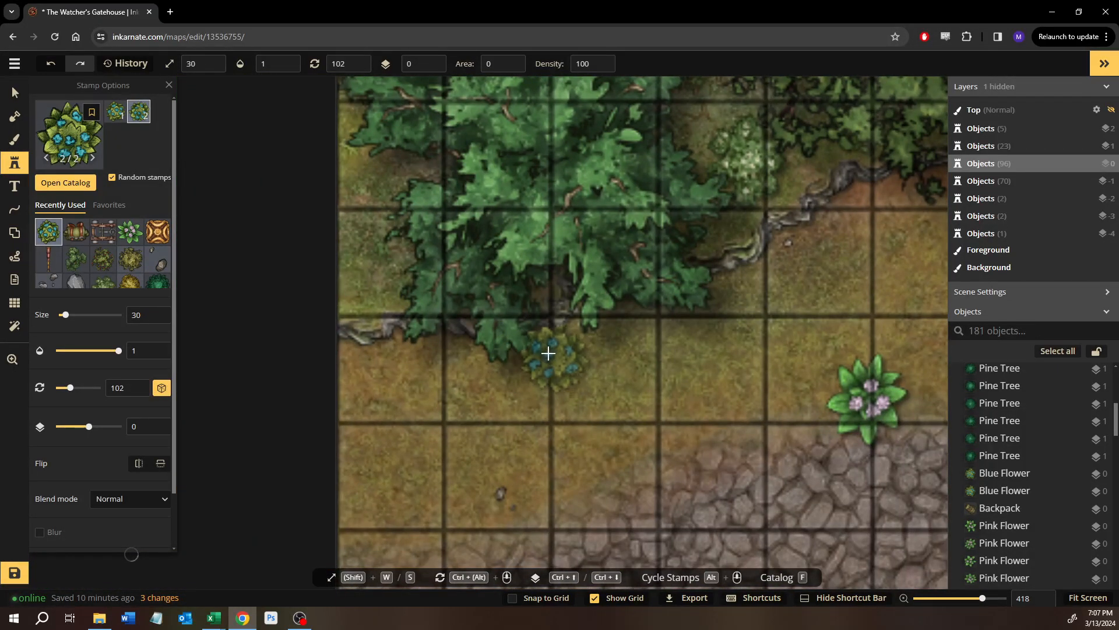
left_click(548, 350)
Add a blue flower along the rocky ridge just west of the yellow bush beside the northern stone steps.
scroll(739, 282, "down", 6)
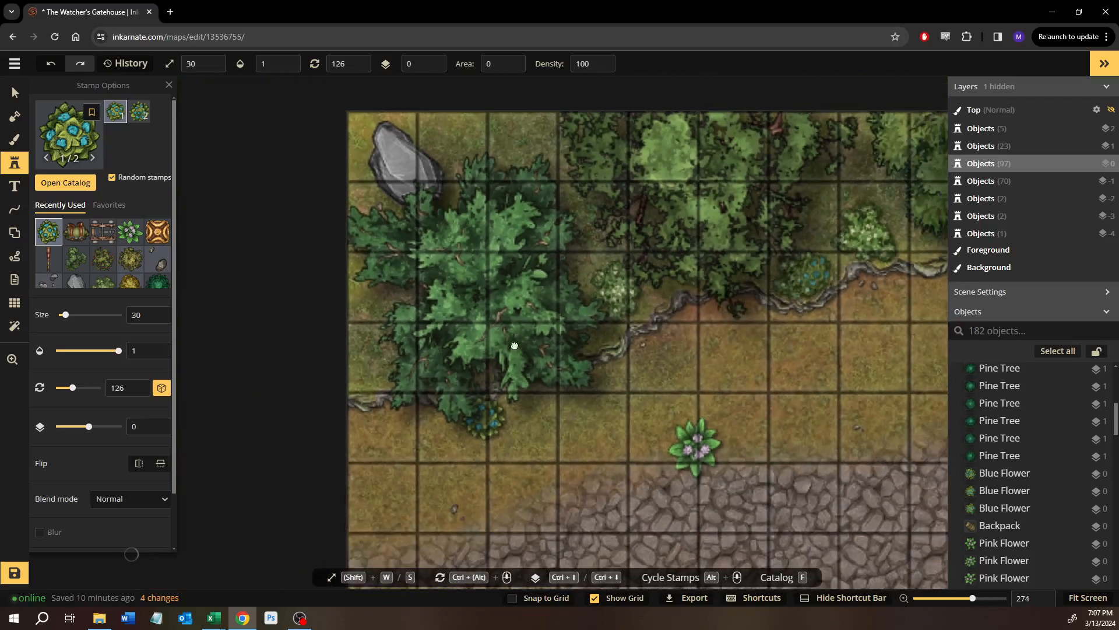
left_click_drag(514, 345, 111, 402)
scroll(779, 251, "up", 1)
left_click_drag(781, 253, 283, 248)
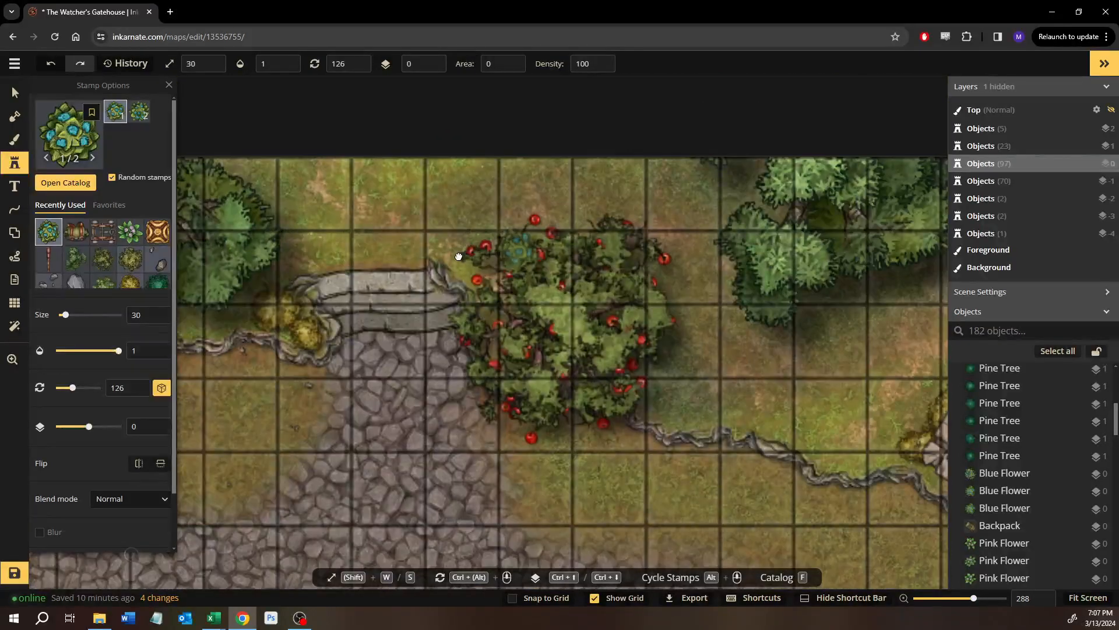
left_click_drag(535, 254, 478, 263)
scroll(576, 388, "up", 6)
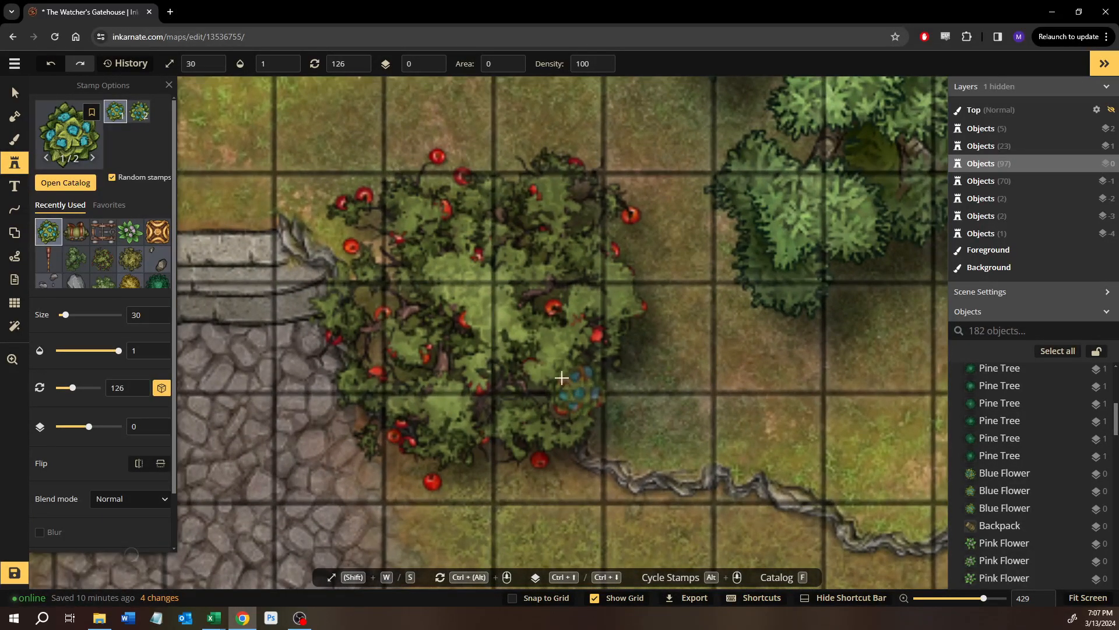
scroll(561, 378, "down", 5)
left_click_drag(430, 317, 643, 359)
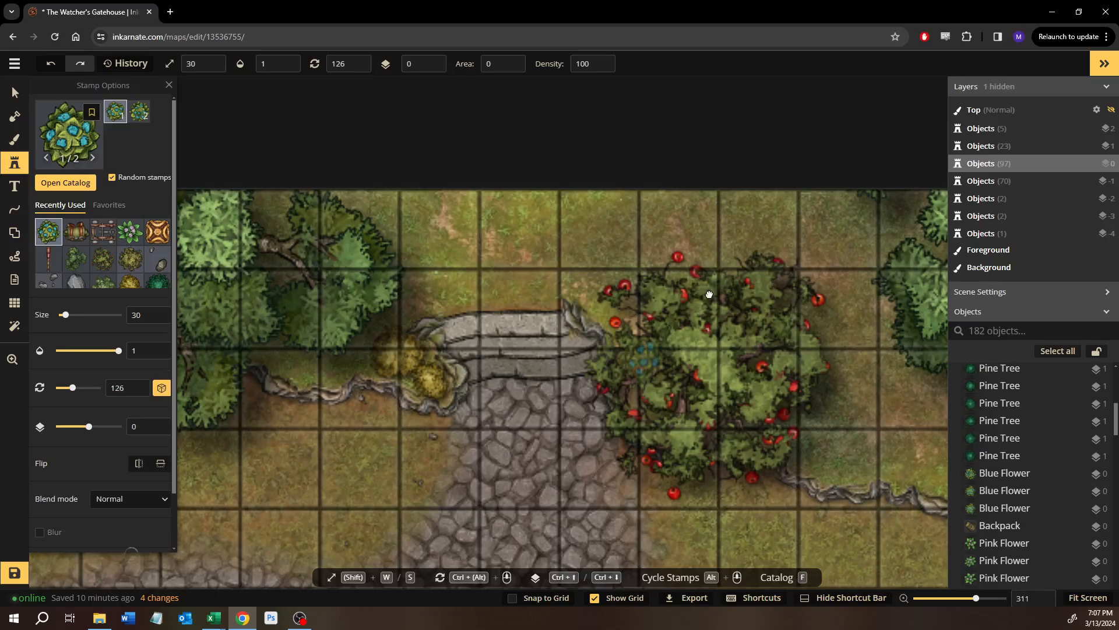
left_click_drag(709, 294, 745, 289)
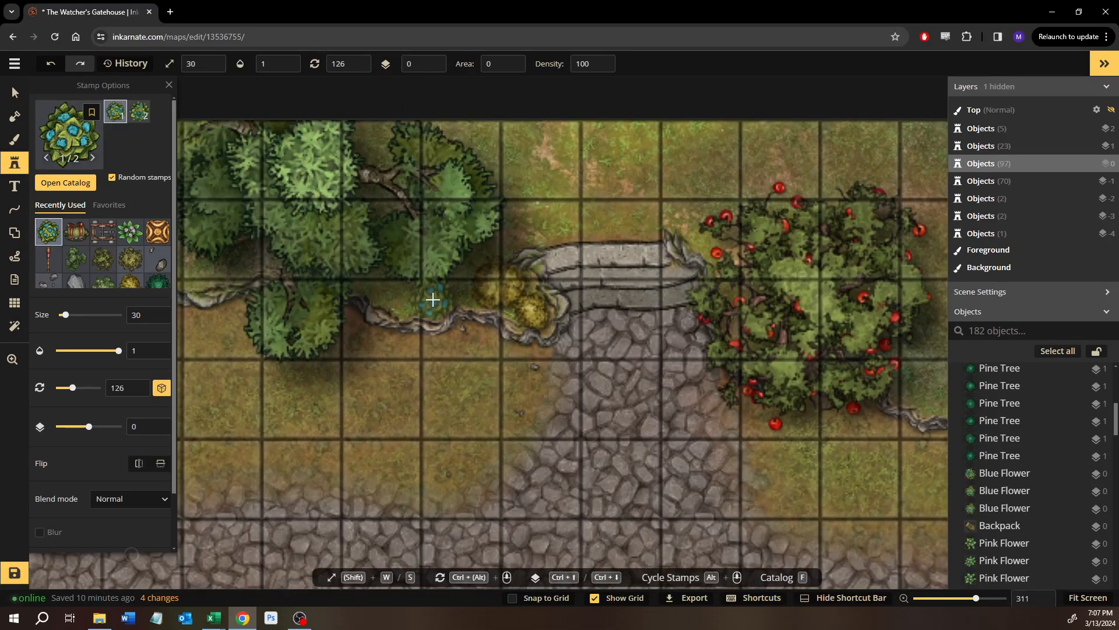
left_click(433, 299)
Add a blue flower against the outer east corner of the northern tower's wall.
key("Up")
key("Right")
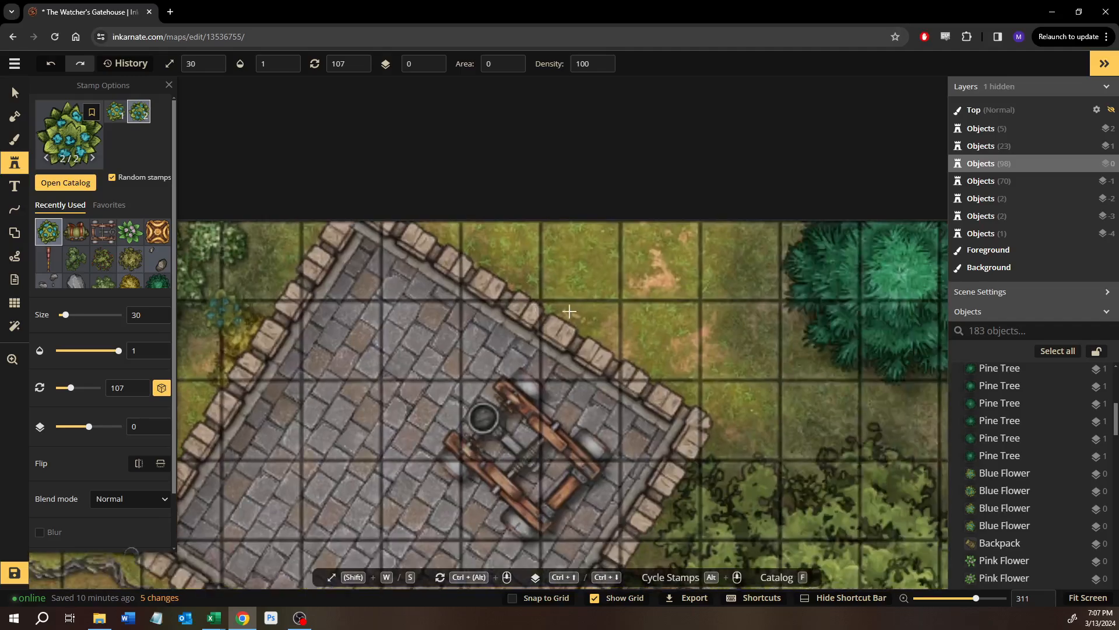
key("Right")
key("Down")
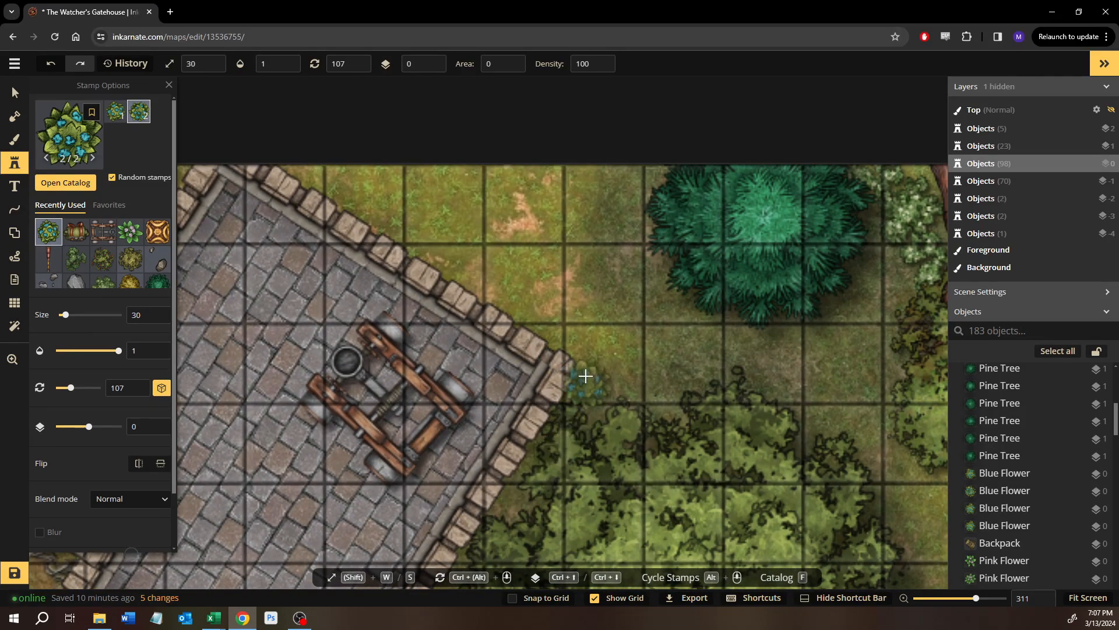
left_click(609, 355)
key("Up")
key("Right")
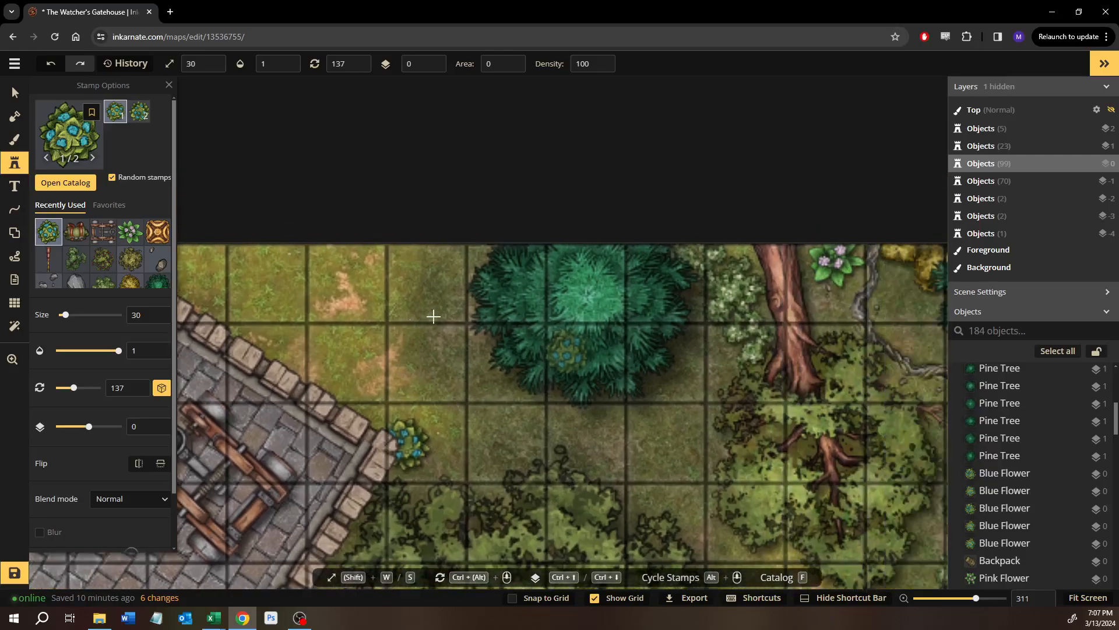
Add a blue flower against the southwest side of the grey boulders in the map's northeast corner.
key("Right")
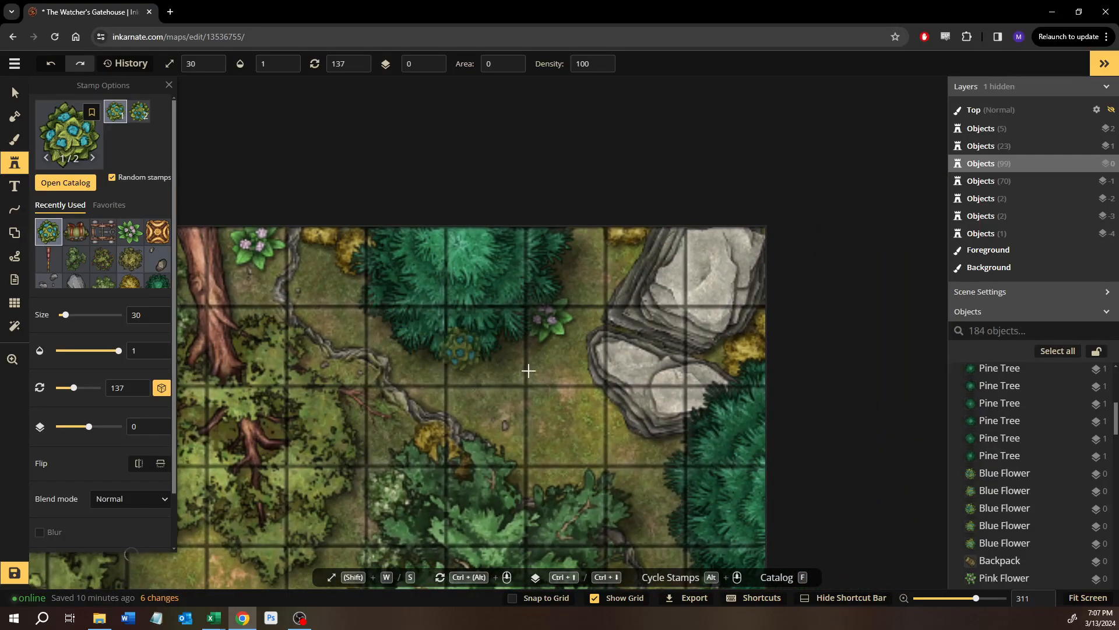
key("Down")
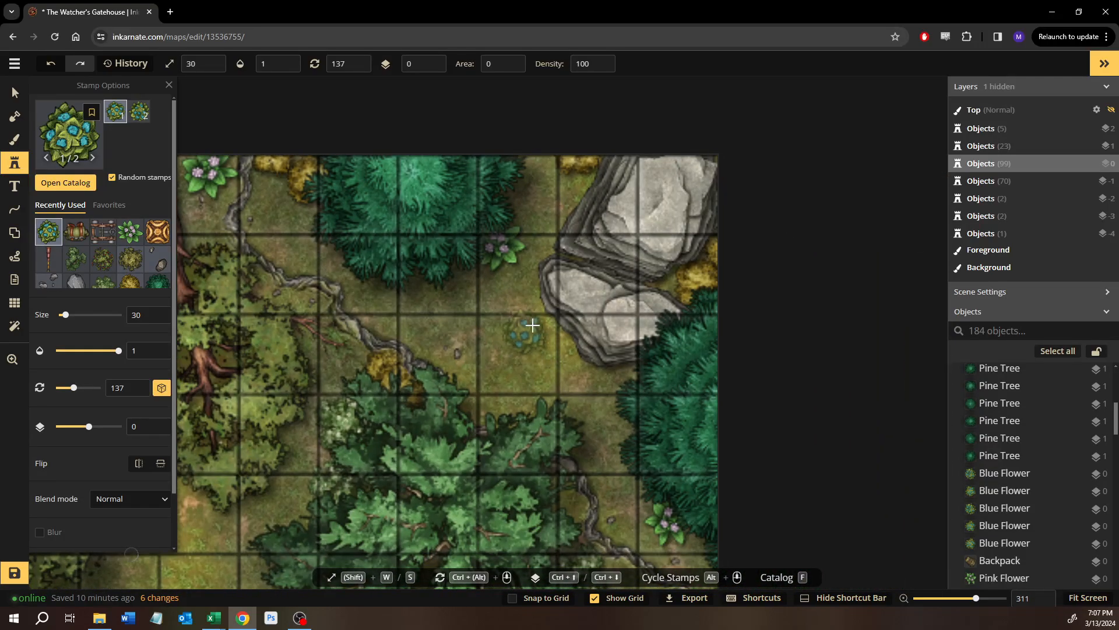
left_click(560, 345)
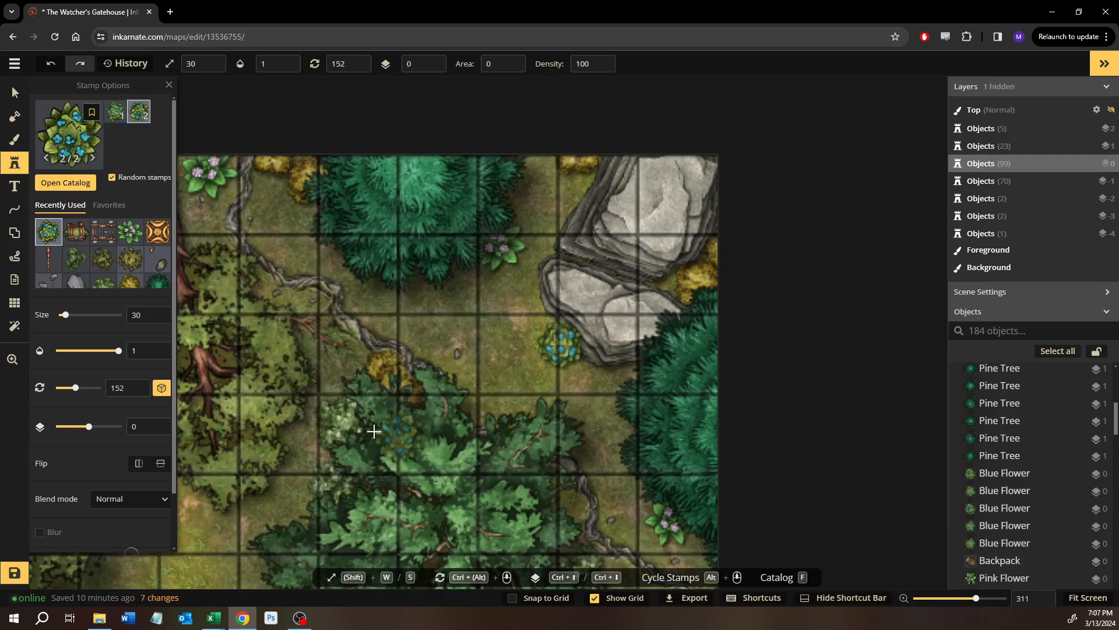
Add a blue flower at the map's east edge, just south of where the northeastern rocky ridge ends.
key("Down")
key("Right")
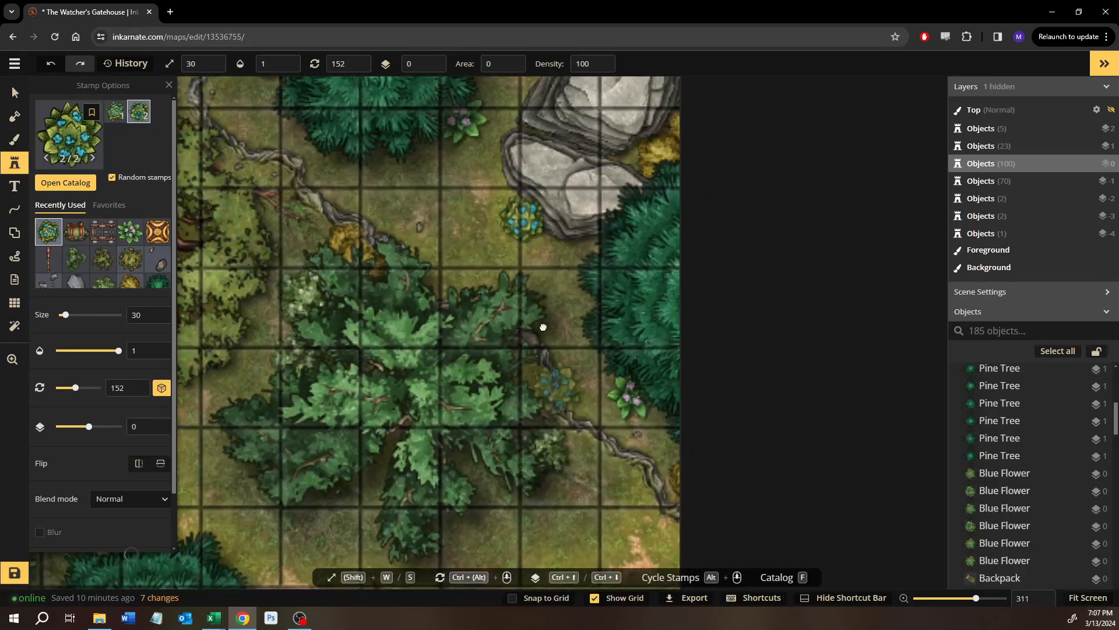
key("Down")
key("Right")
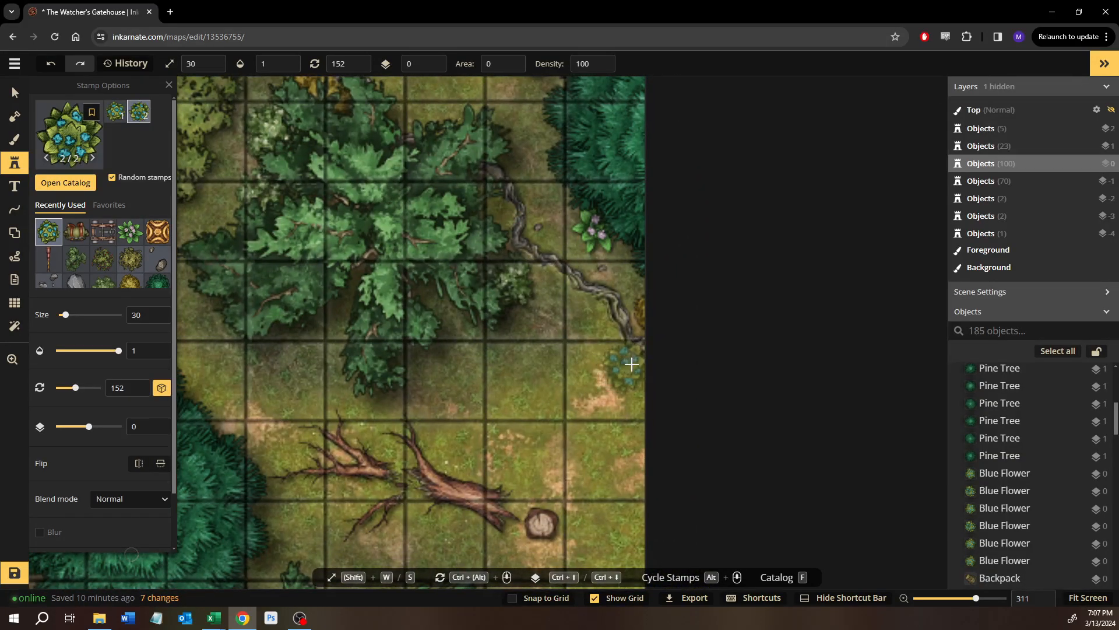
left_click(571, 408)
Add a blue flower along the northern border of the cobblestone road near the map's east edge.
left_click_drag(570, 409, 641, 207)
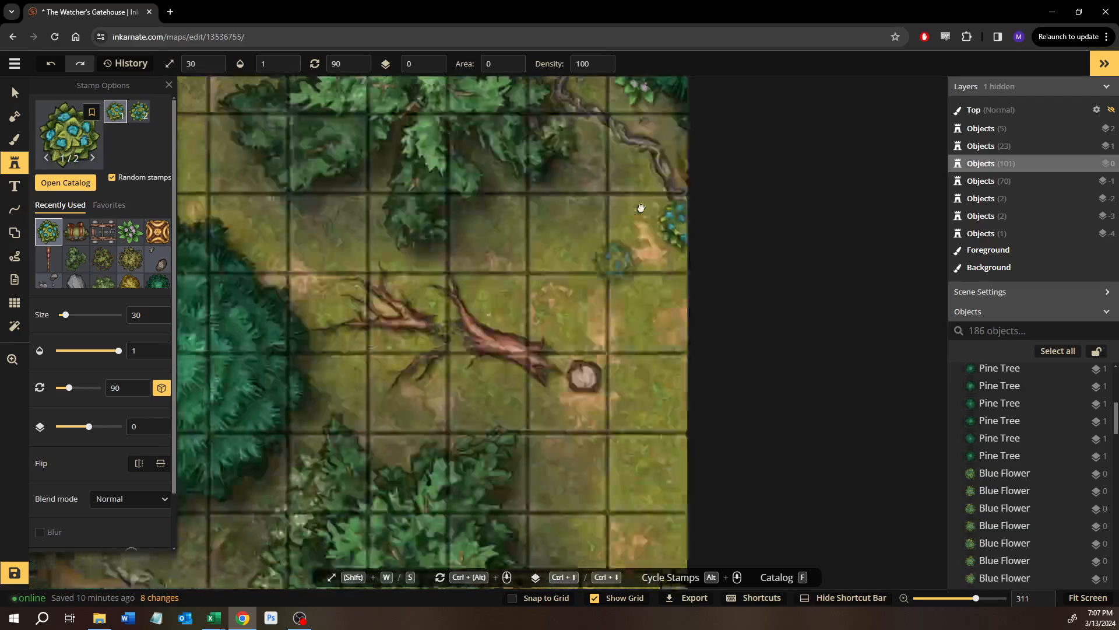
left_click_drag(528, 443, 667, 161)
left_click_drag(552, 377, 602, 162)
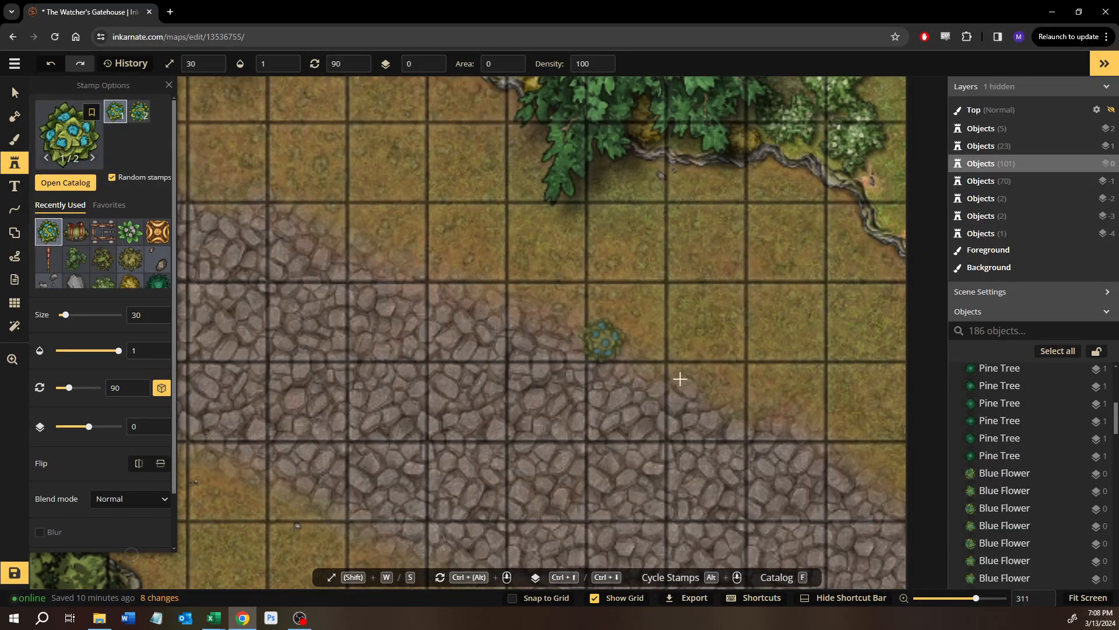
left_click(744, 406)
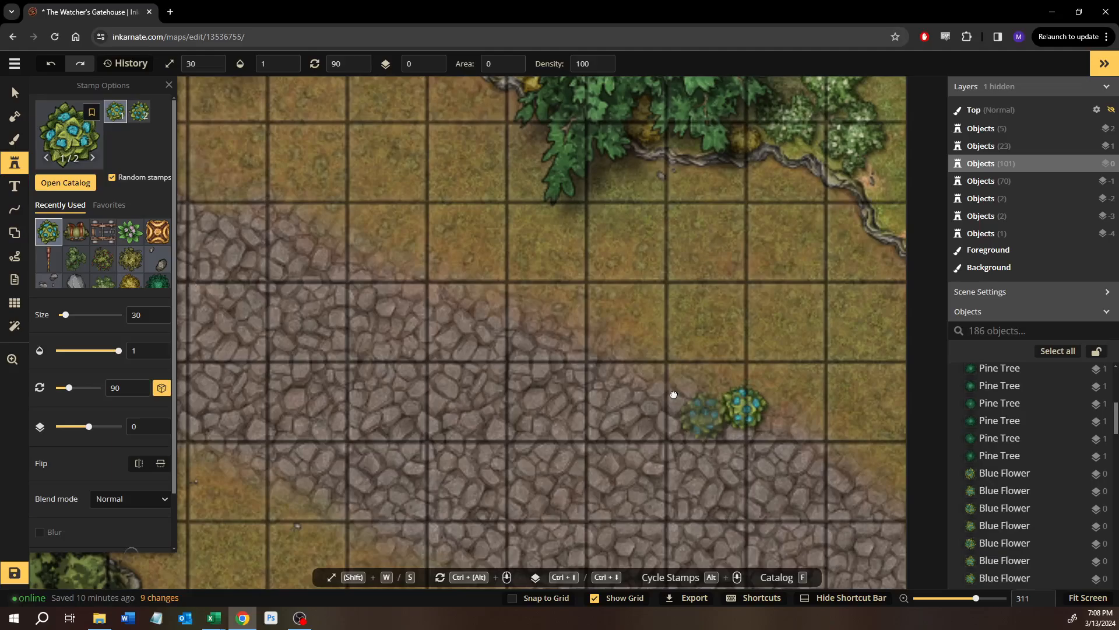
Add a blue flower at the east side of the small tree on the map's southern edge, south of the road.
left_click_drag(683, 420, 703, 132)
left_click_drag(626, 297, 694, 167)
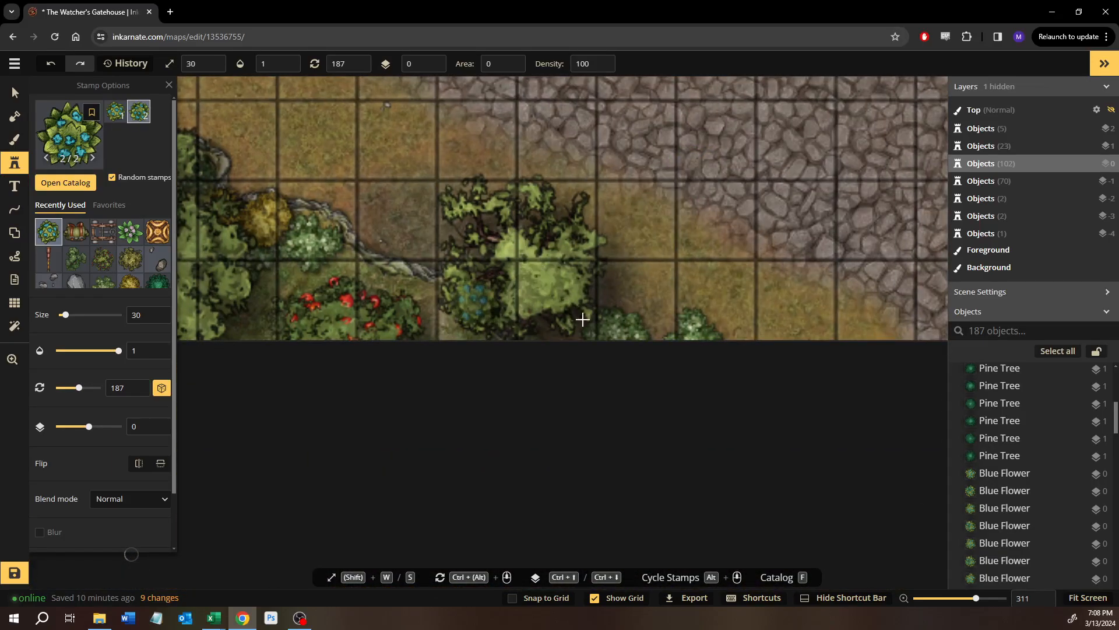
left_click(606, 299)
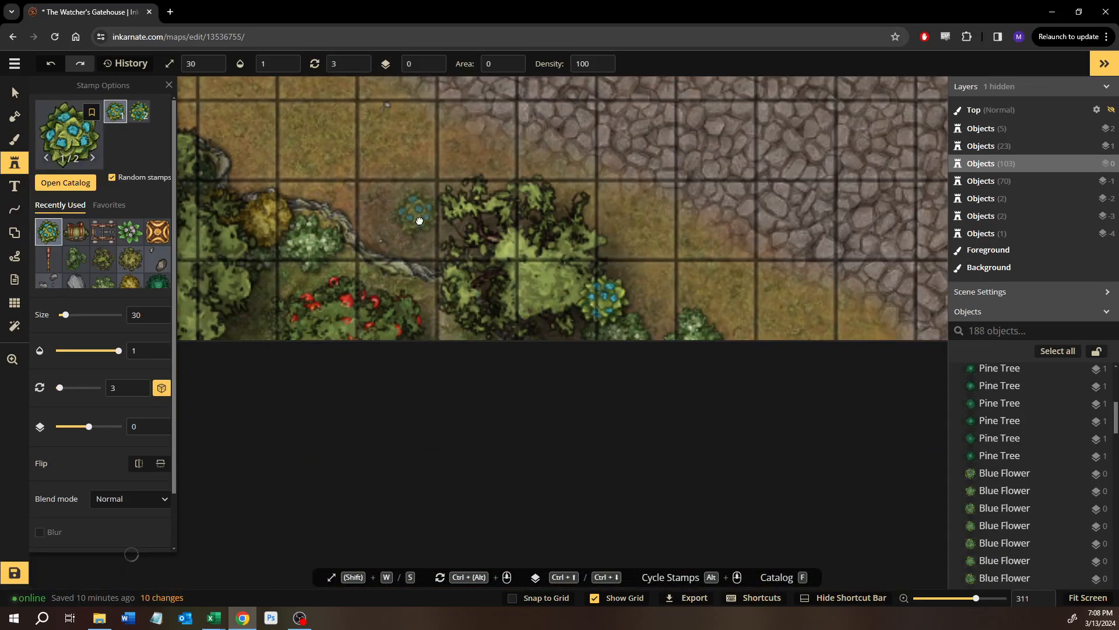
Lower the blue flower beside the small southern tree to layer -1.
left_click_drag(418, 216, 429, 232)
left_click(13, 99)
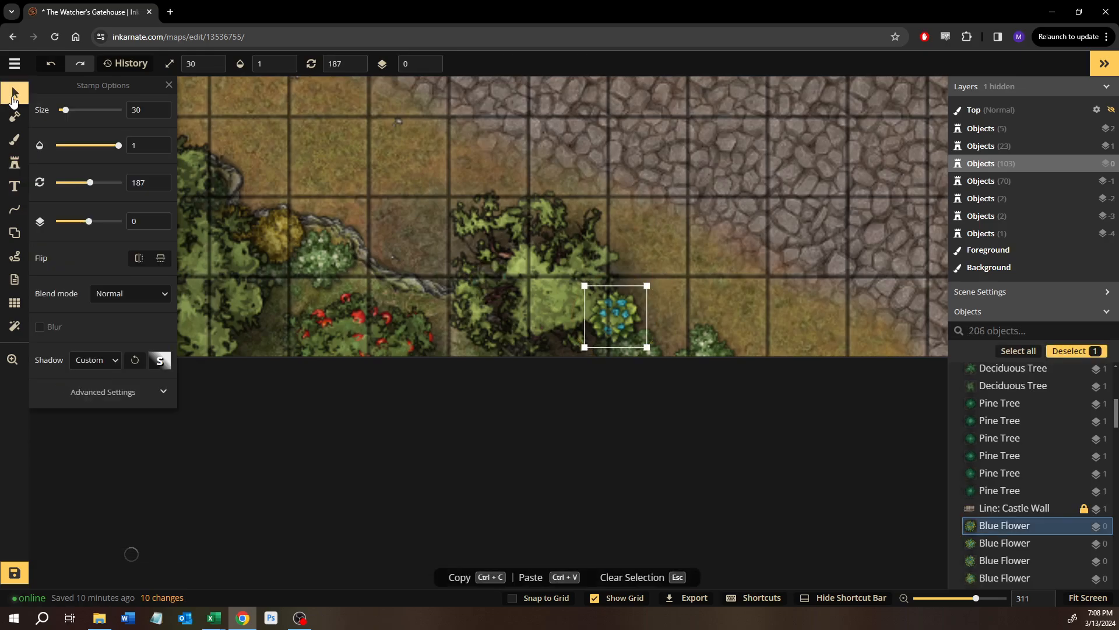
key("ctrl+Down")
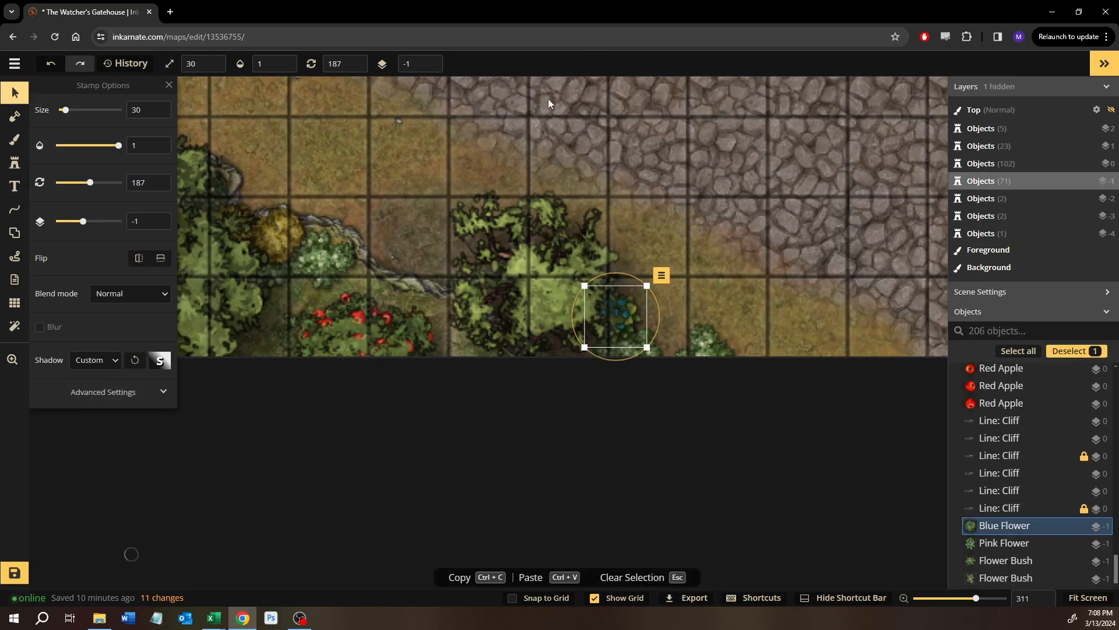
Stamp a blue flower on layer -1 east of the three yellow bushes along the southern rocky ridge.
scroll(548, 99, "down", 3)
left_click_drag(374, 96, 659, 245)
scroll(460, 218, "down", 2)
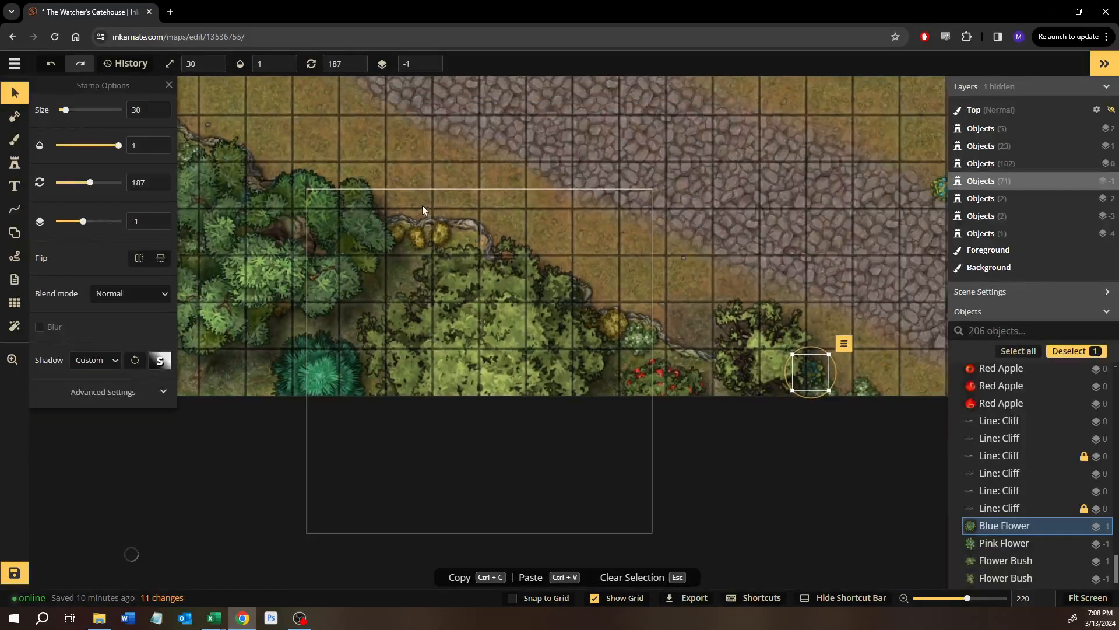
left_click_drag(423, 205, 631, 295)
scroll(717, 324, "up", 4)
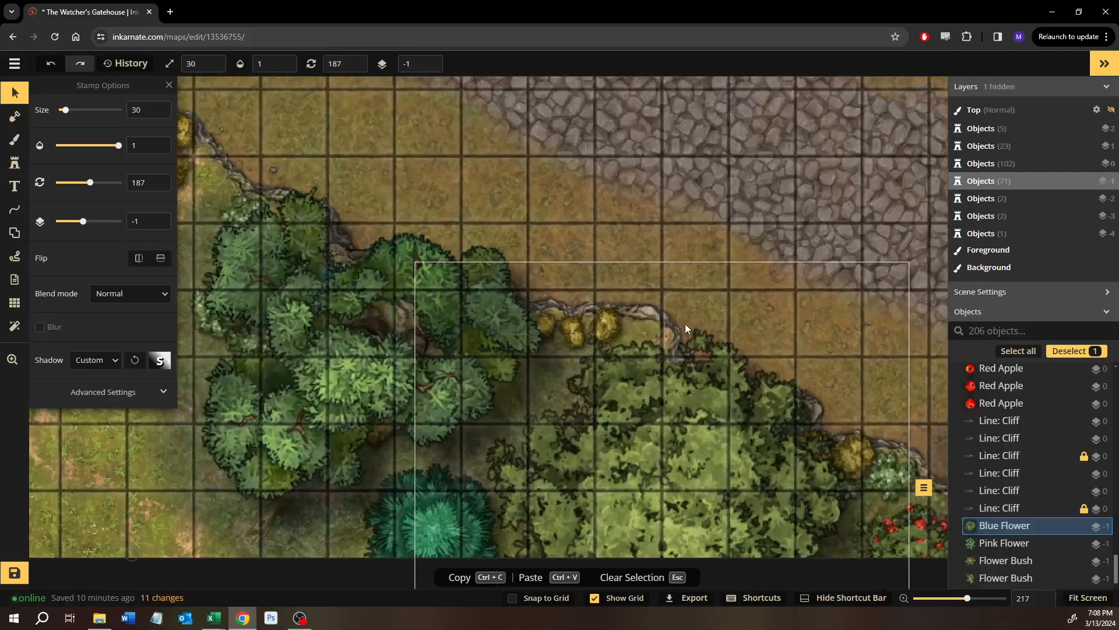
scroll(686, 328, "up", 2)
left_click(22, 167)
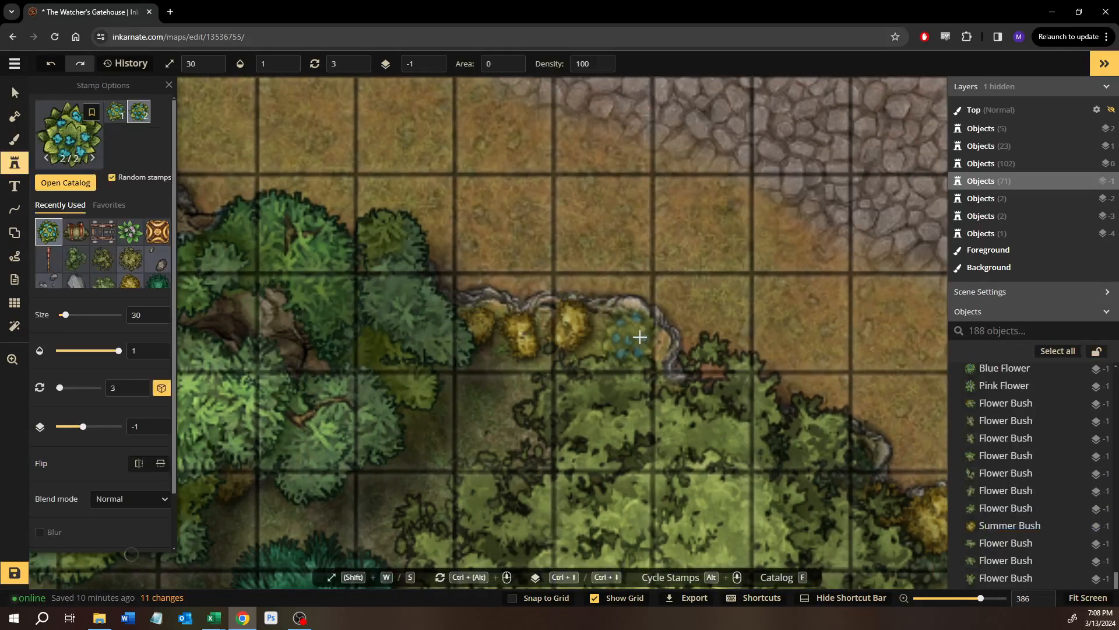
left_click(648, 335)
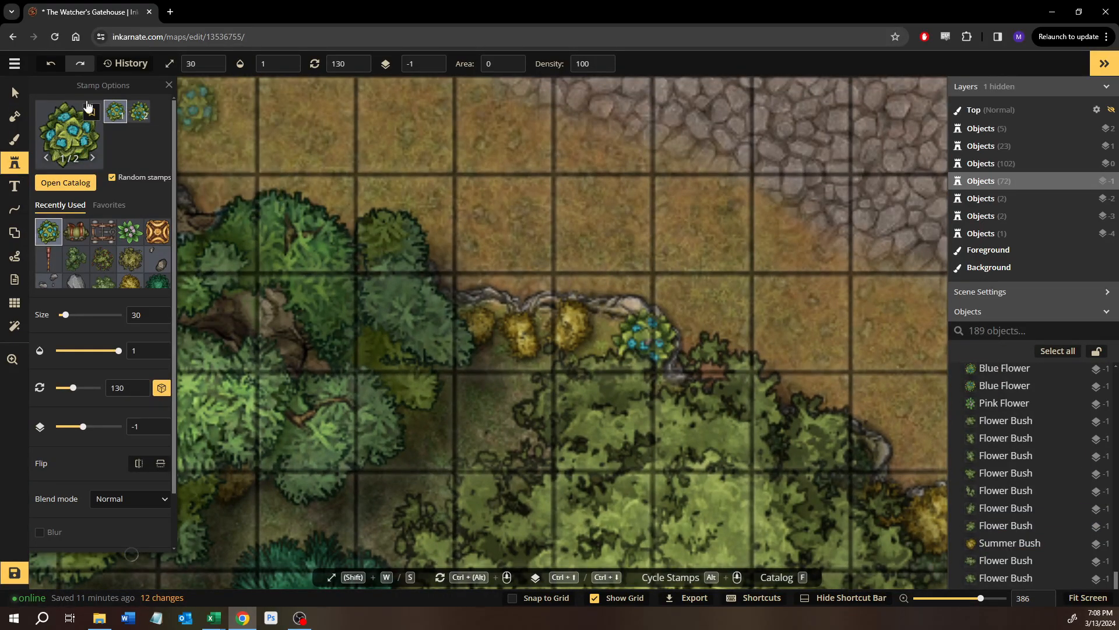
Raise the blue flower beside the southern ridge's yellow bushes to layer 0.
left_click(15, 93)
left_click(537, 187)
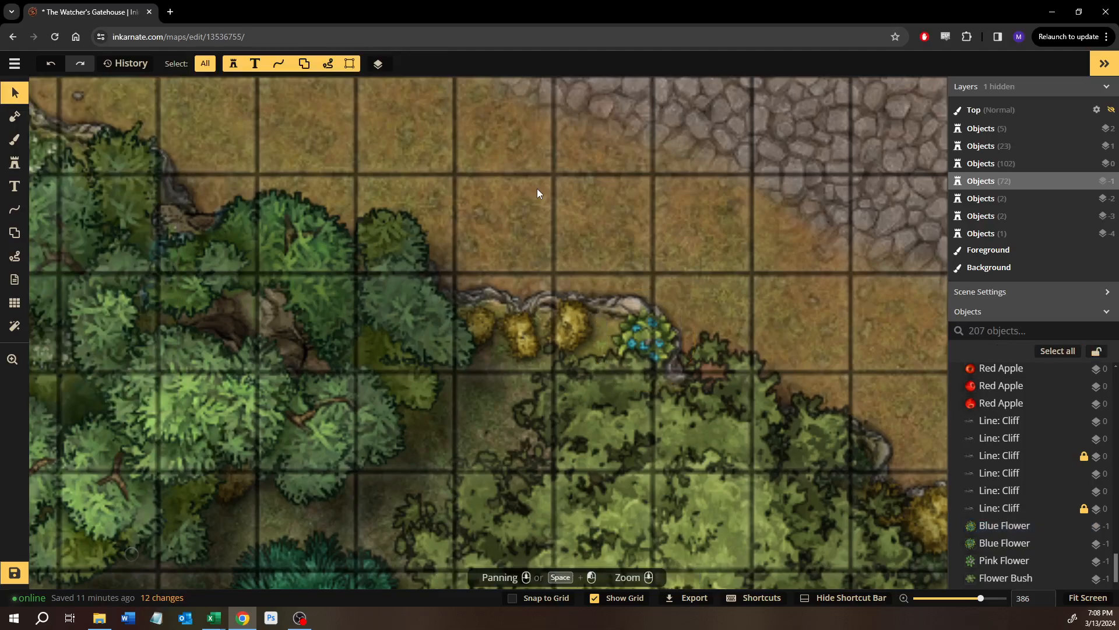
left_click(653, 334)
scroll(654, 334, "up", 1)
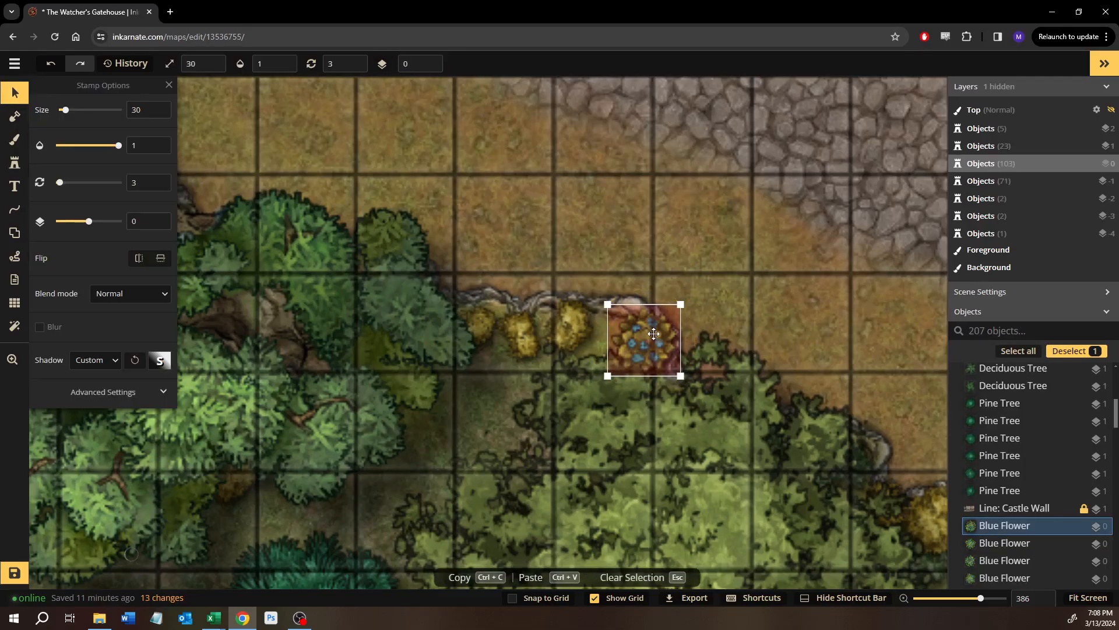
left_click(587, 257)
Choose the Yellow Flowers stamp from the catalog's Forest pack and set its size to 30.
scroll(561, 252, "down", 3)
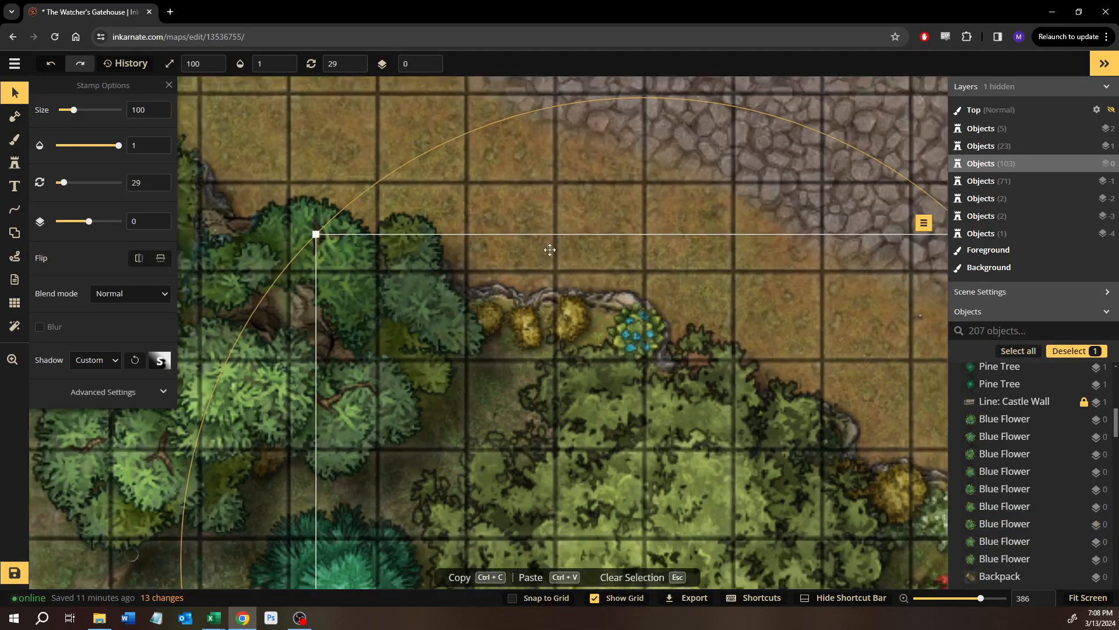
scroll(526, 227, "down", 3)
left_click(405, 162)
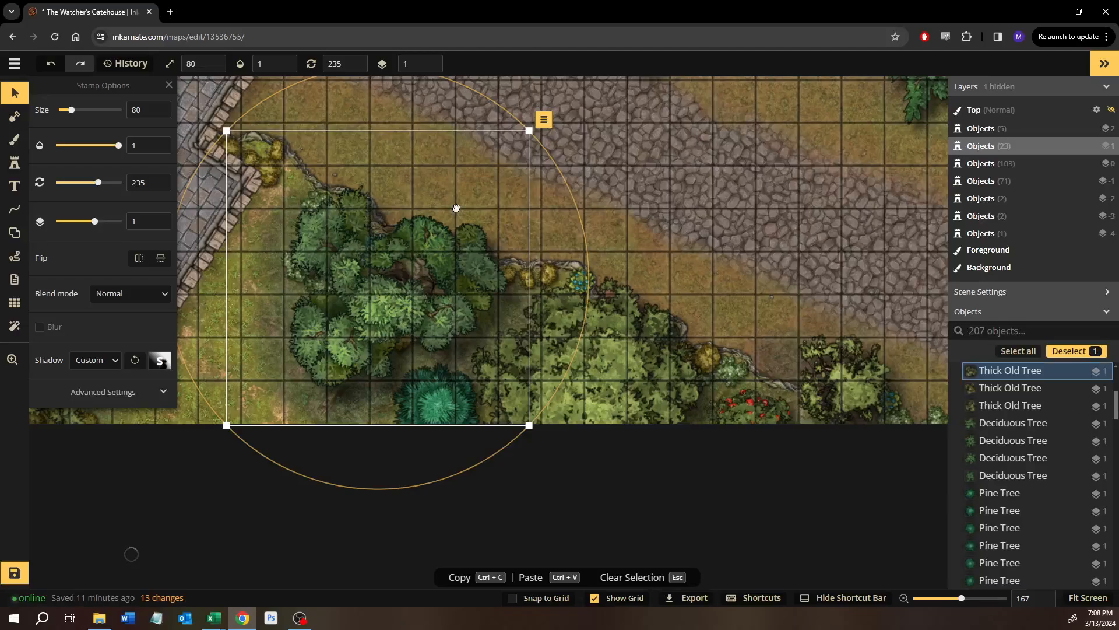
left_click_drag(457, 207, 569, 312)
left_click(648, 150)
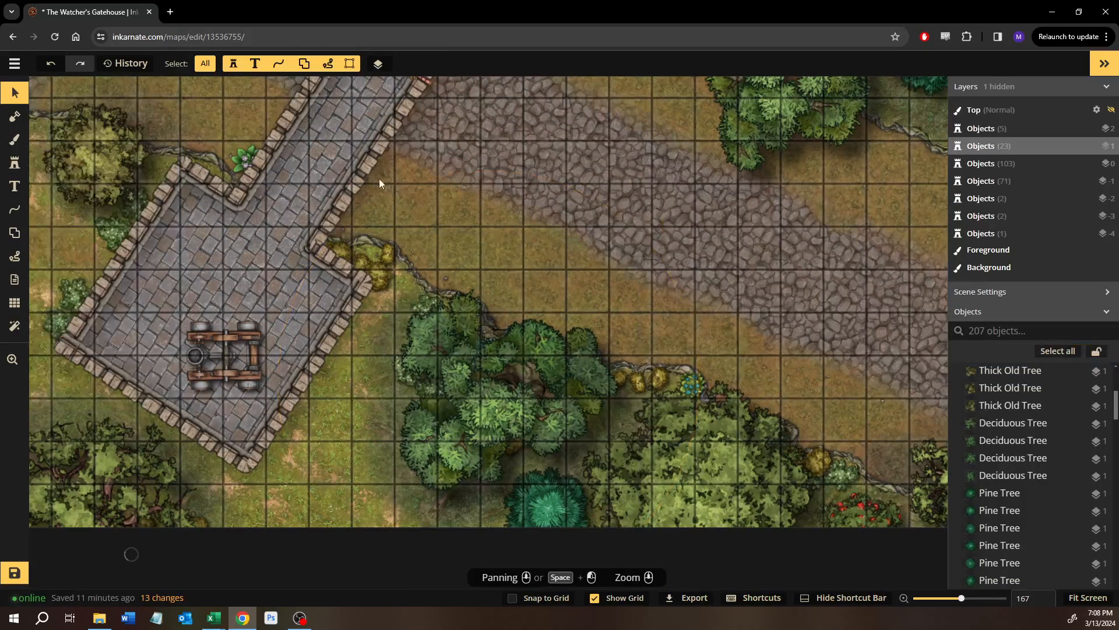
left_click(15, 163)
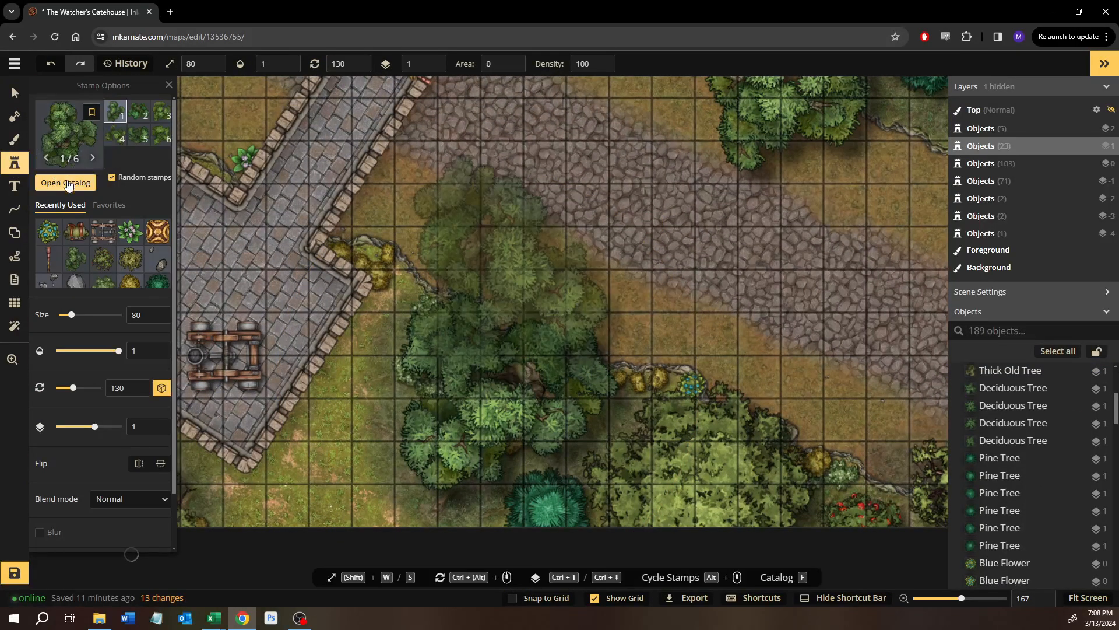
left_click(65, 178)
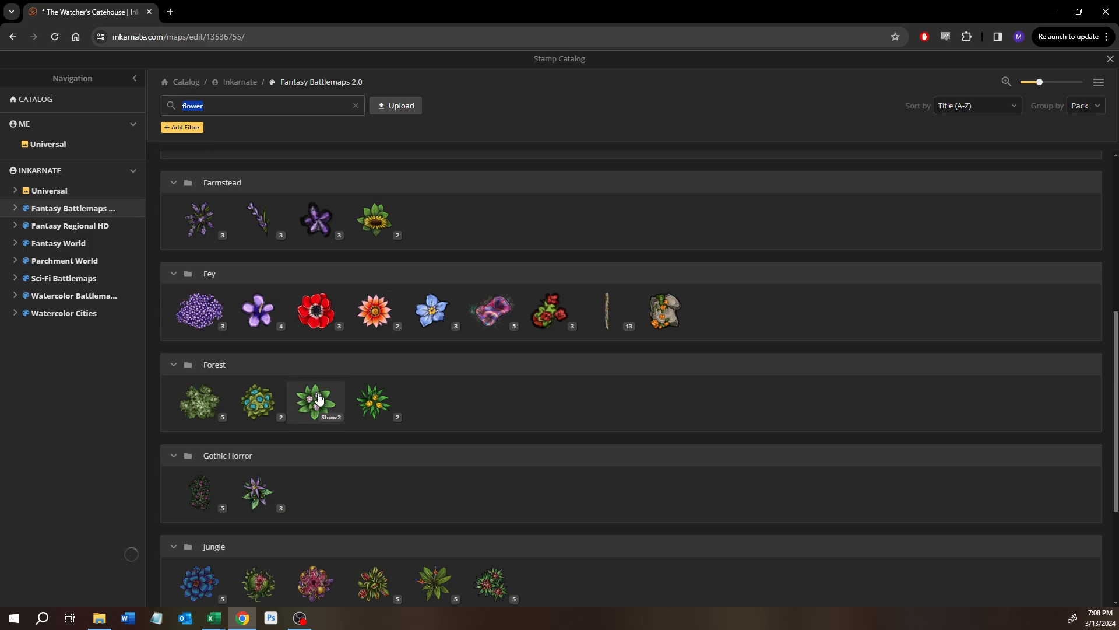
mouse_move(319, 399)
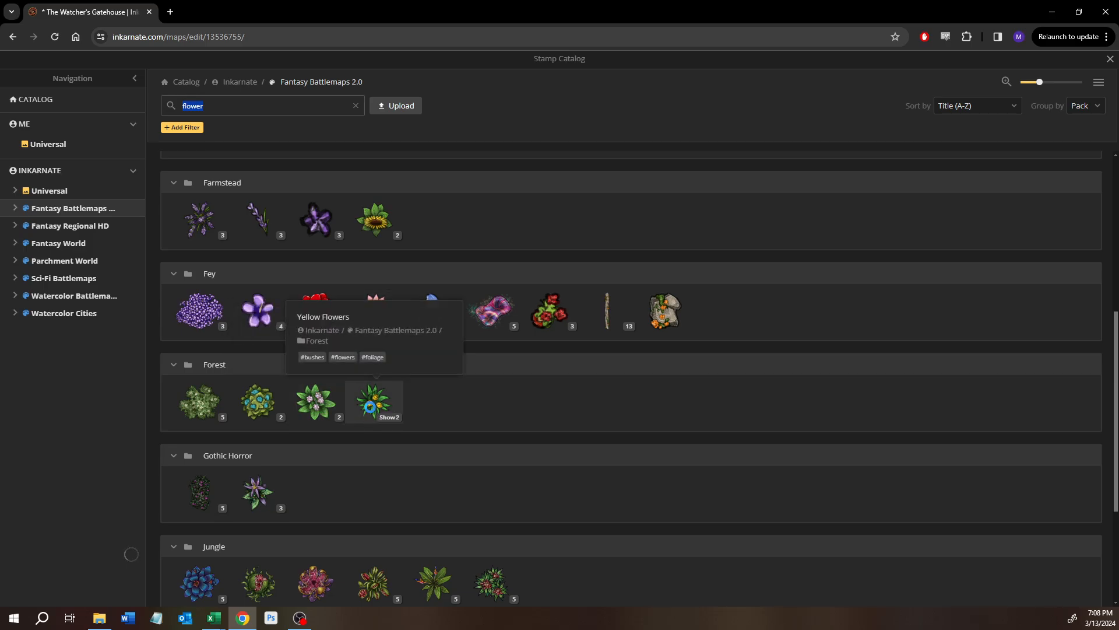
left_click(372, 403)
left_click(143, 318)
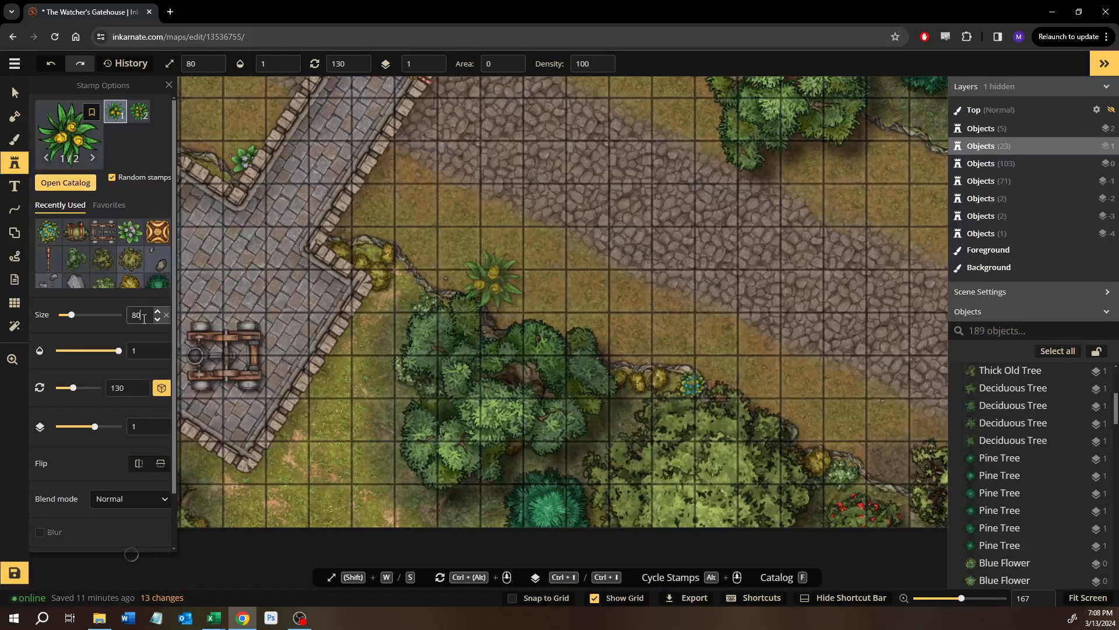
type("30")
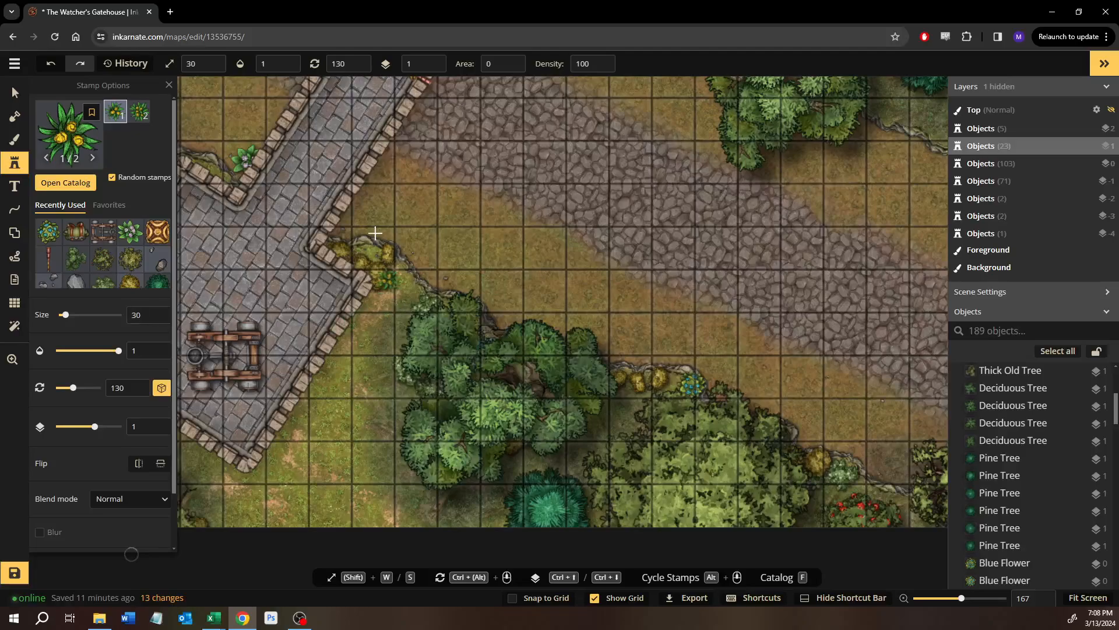
Place a yellow flower among the yellow bushes between the southern tower's east corner and the rocky ridge.
left_click_drag(375, 234, 531, 199)
scroll(548, 246, "up", 1)
scroll(589, 248, "up", 5)
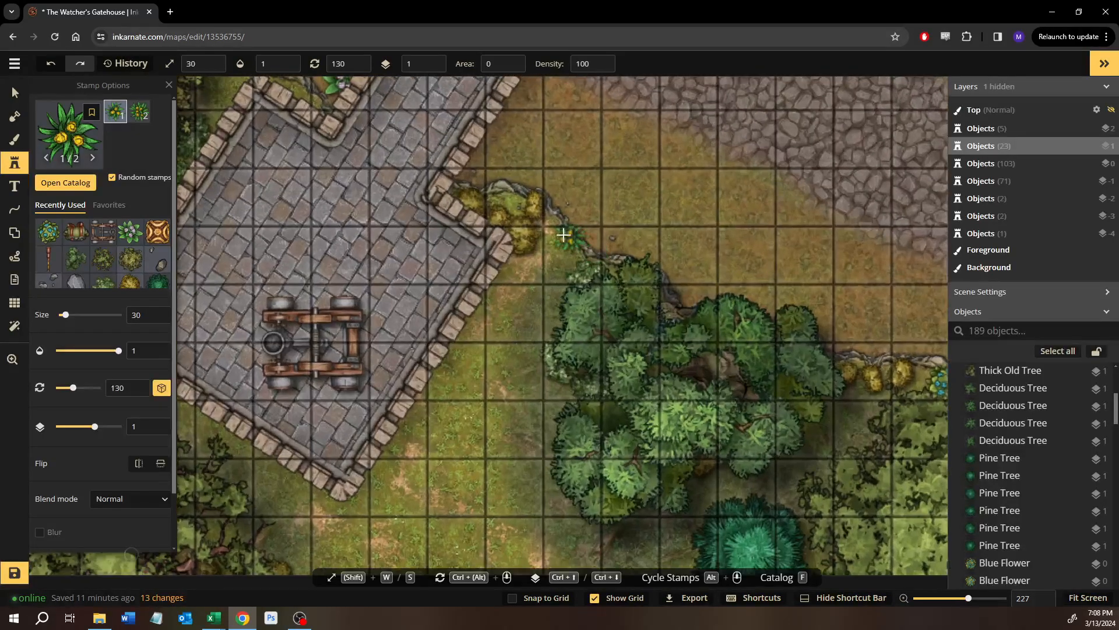
scroll(521, 259, "up", 7)
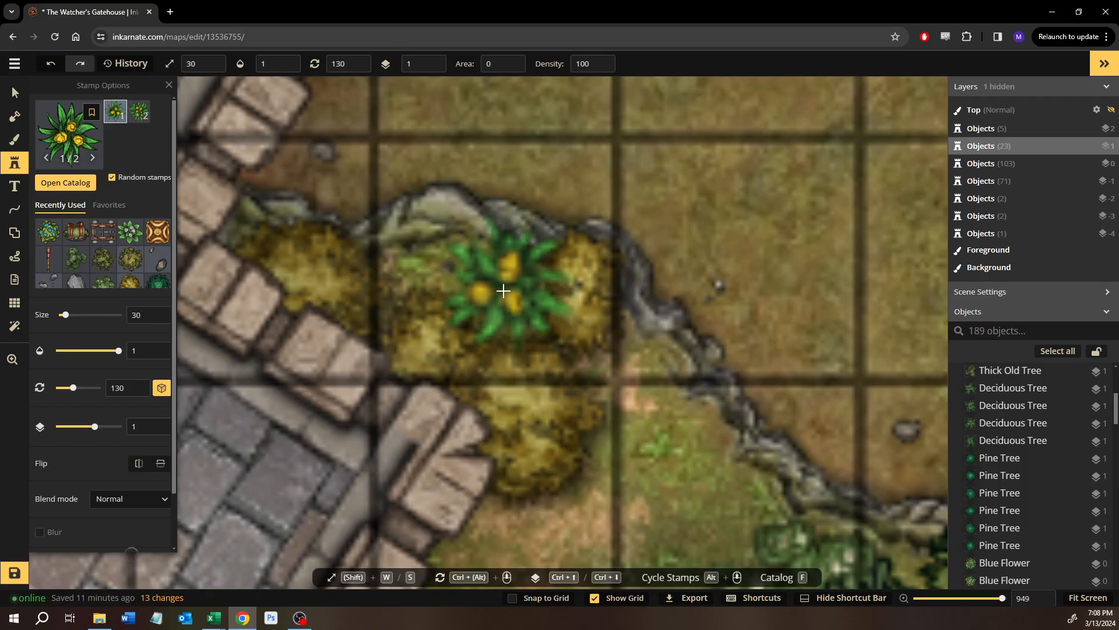
left_click(504, 285)
Move the yellow flower among the bushes by the tower wall to layer 0.
left_click(22, 99)
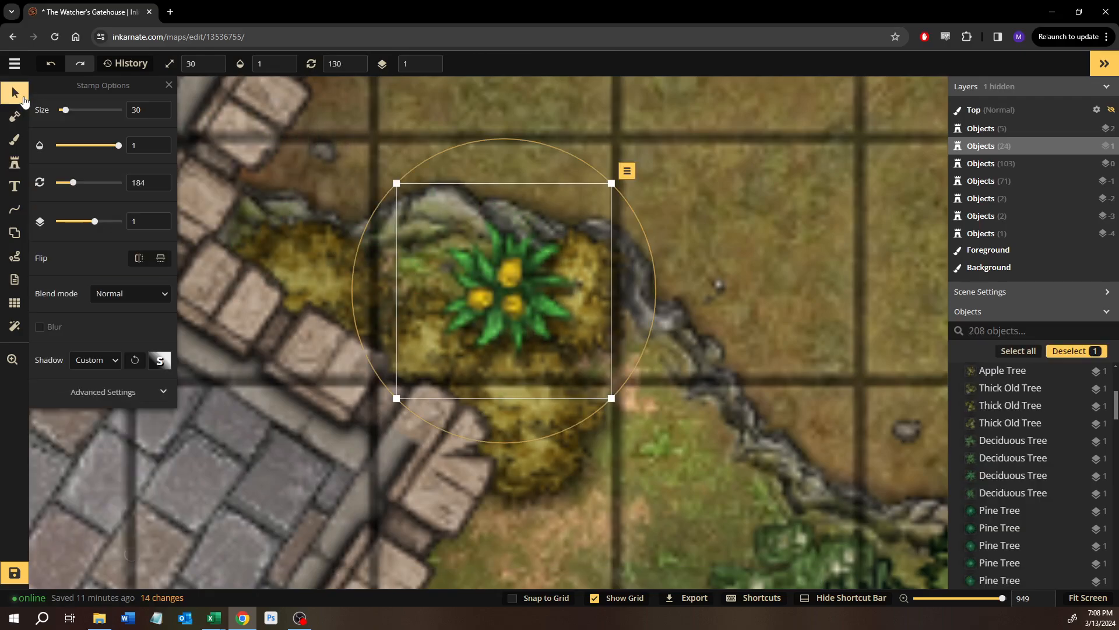
key("Page_Down")
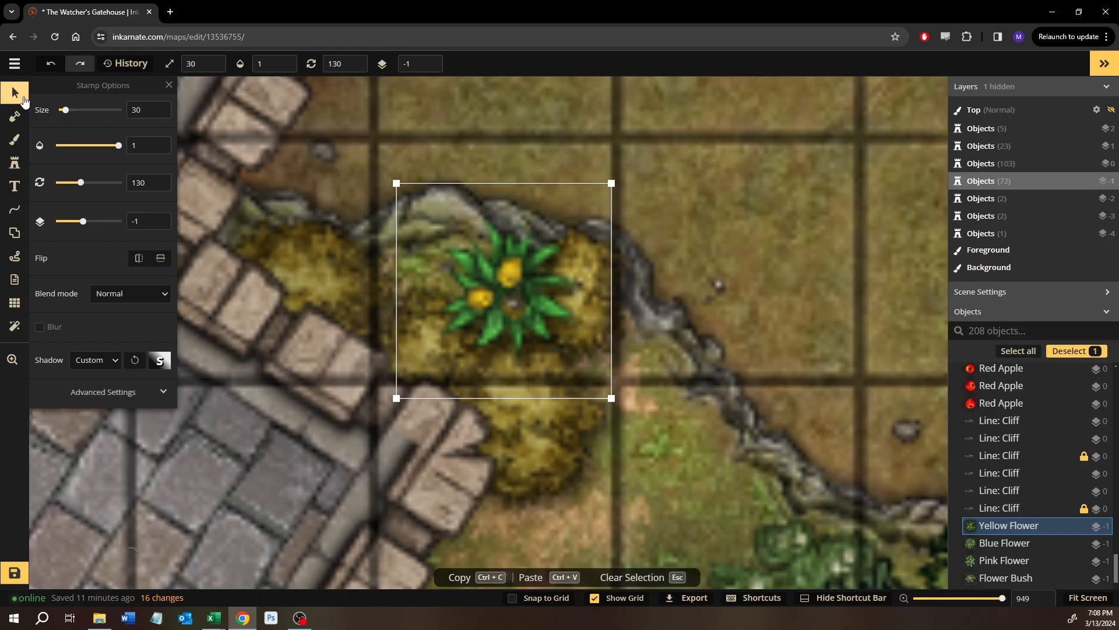
left_click(507, 280)
left_click(507, 281)
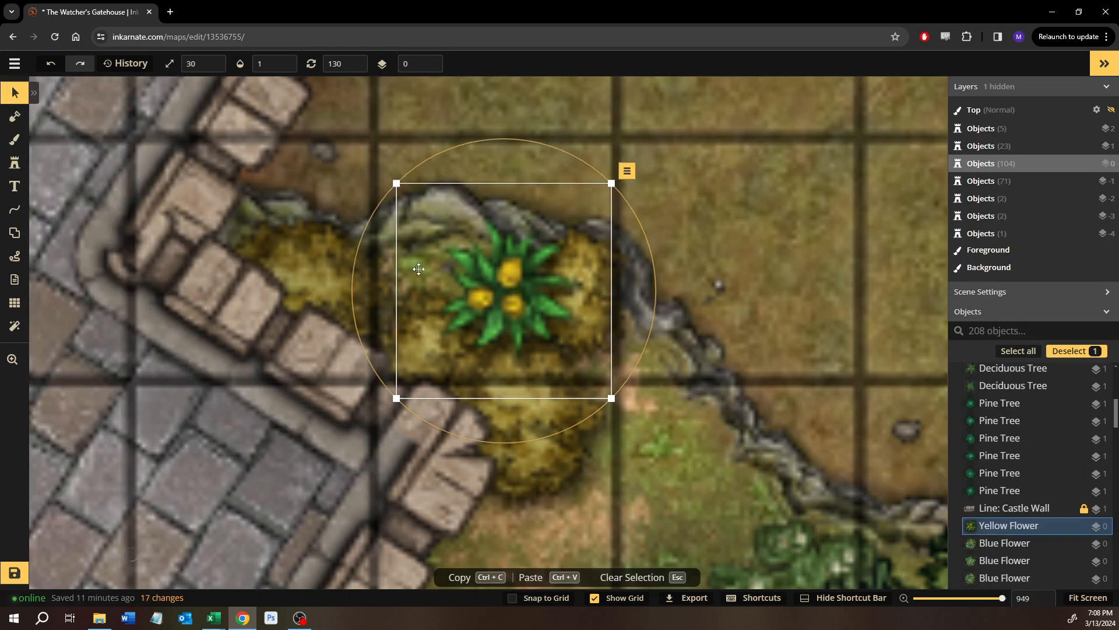
Raise the castle wall line to layer 2.
scroll(415, 446, "down", 5)
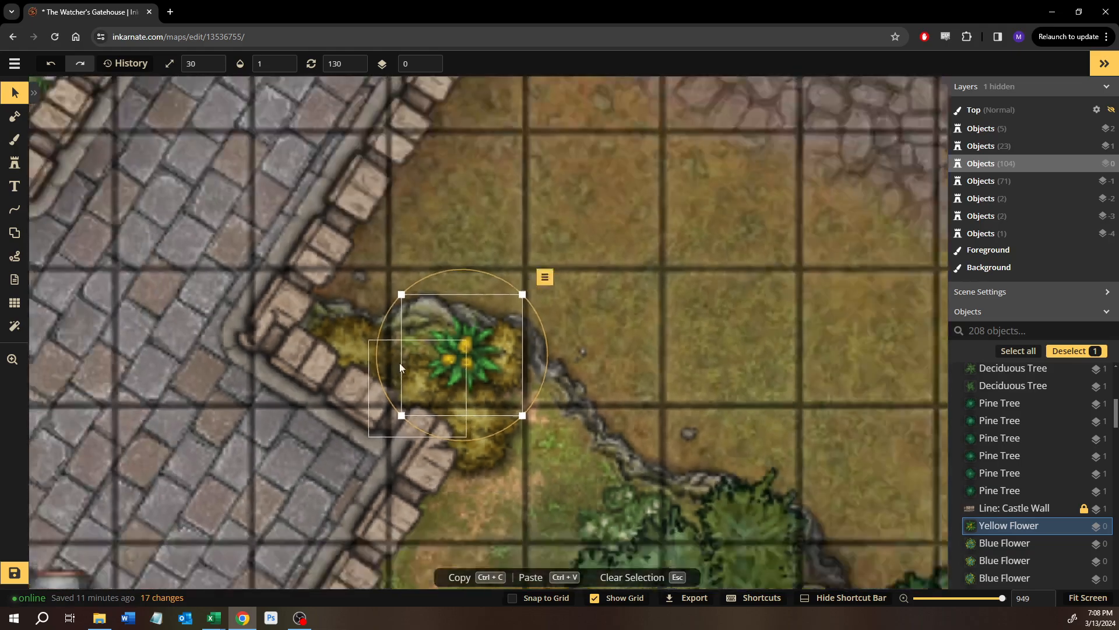
scroll(1051, 435, "up", 5)
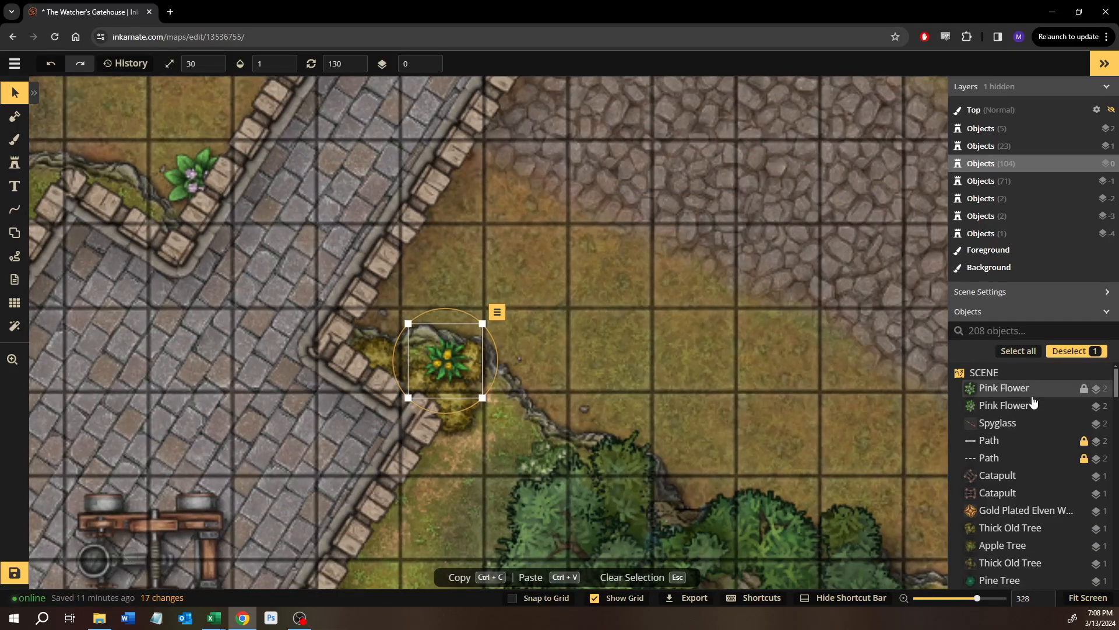
scroll(1036, 439, "down", 8)
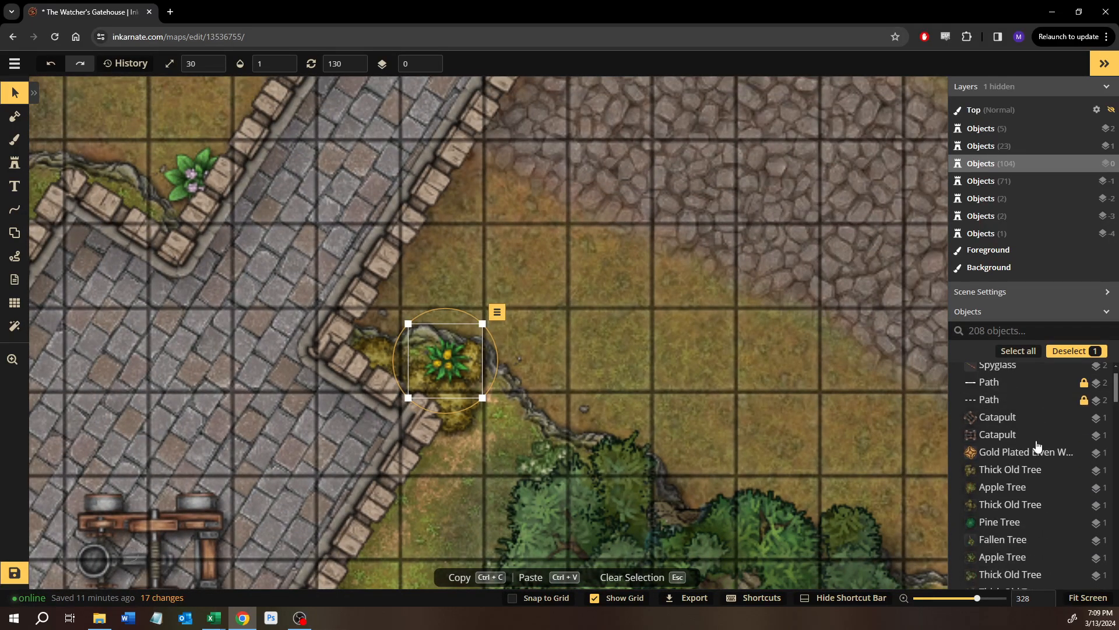
scroll(1036, 445, "down", 2)
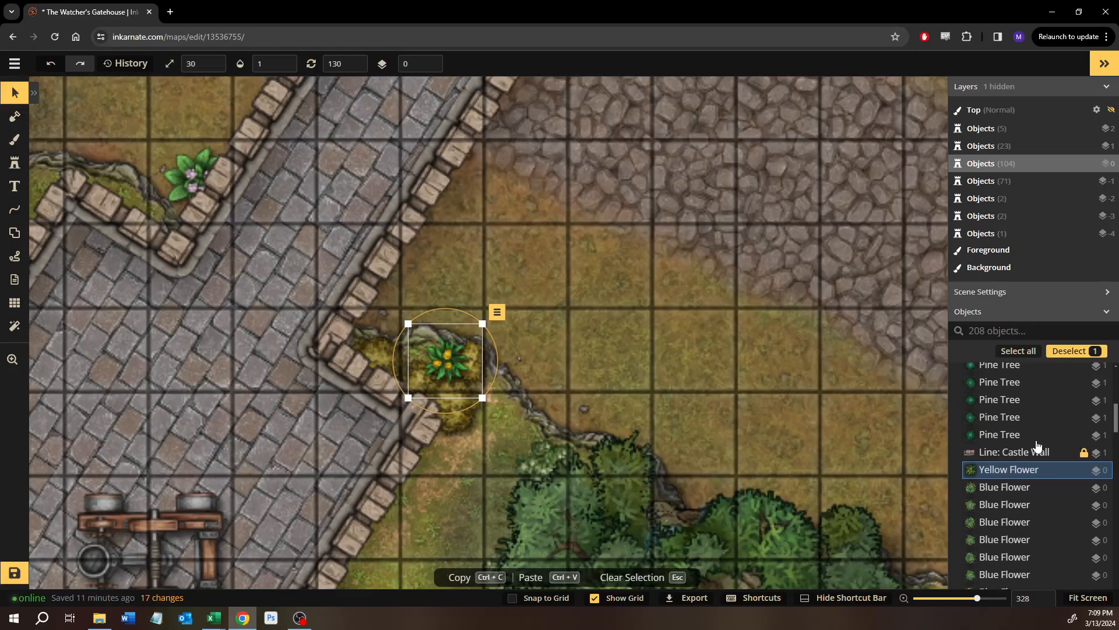
left_click(1019, 452)
key("Page_Up")
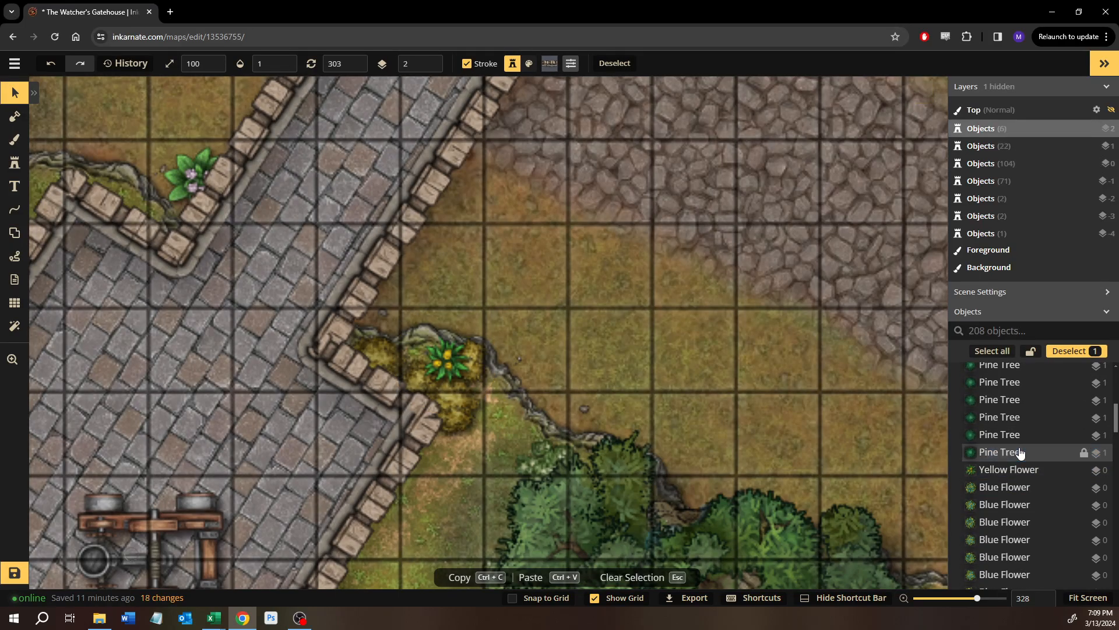
Raise the gold-plated elven piece on the gatehouse walkway to layer 2 and the spyglass to layer 3.
scroll(801, 343, "down", 3)
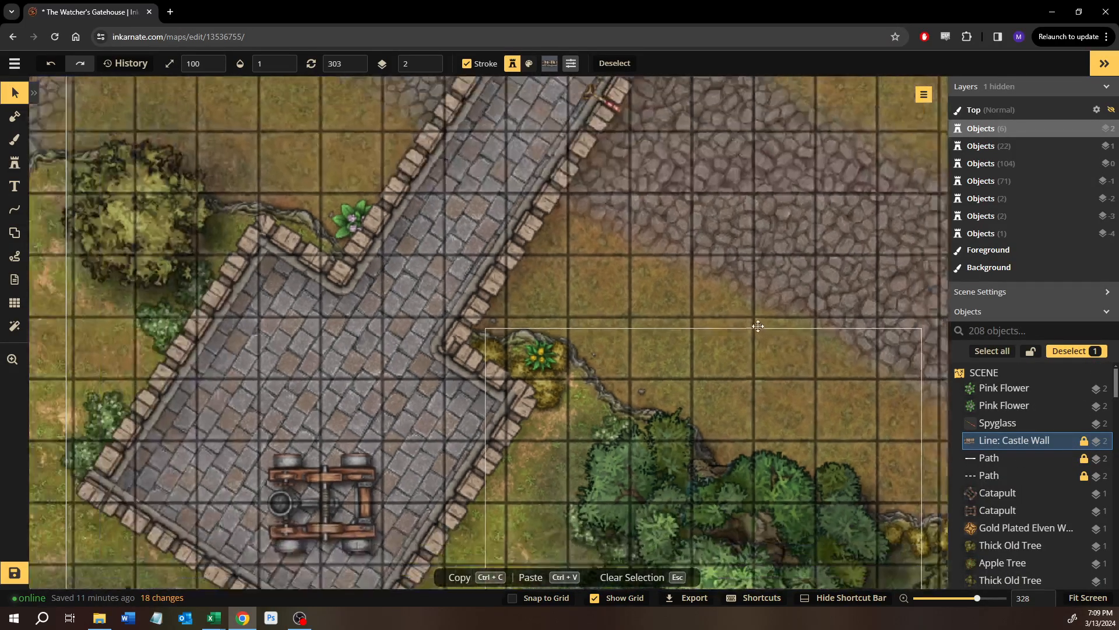
left_click_drag(725, 247, 668, 362)
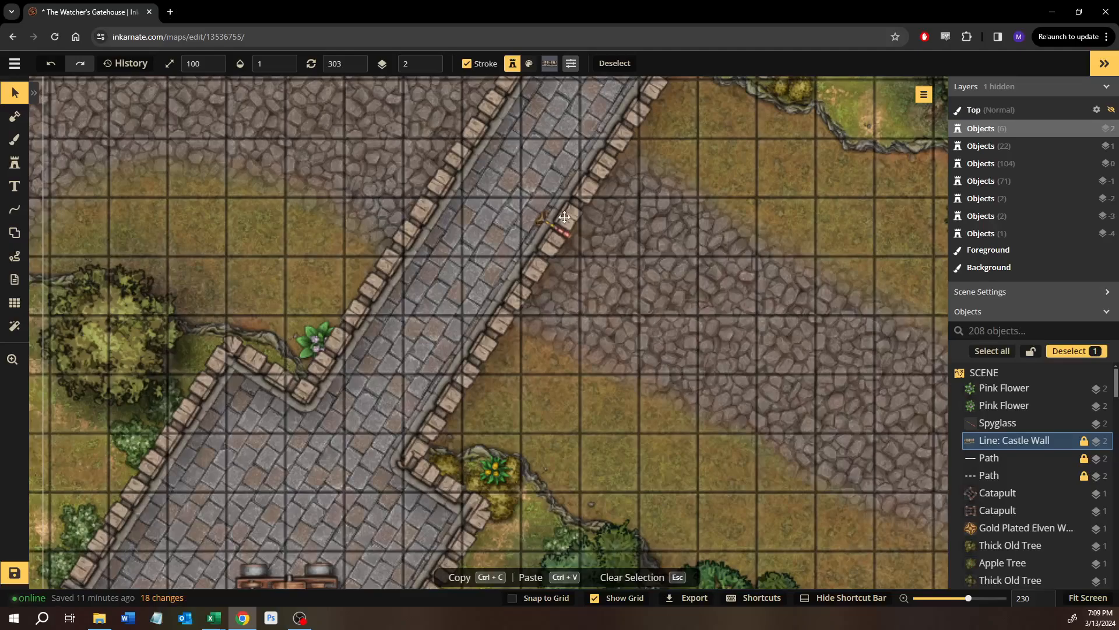
scroll(564, 217, "up", 4)
left_click(526, 219)
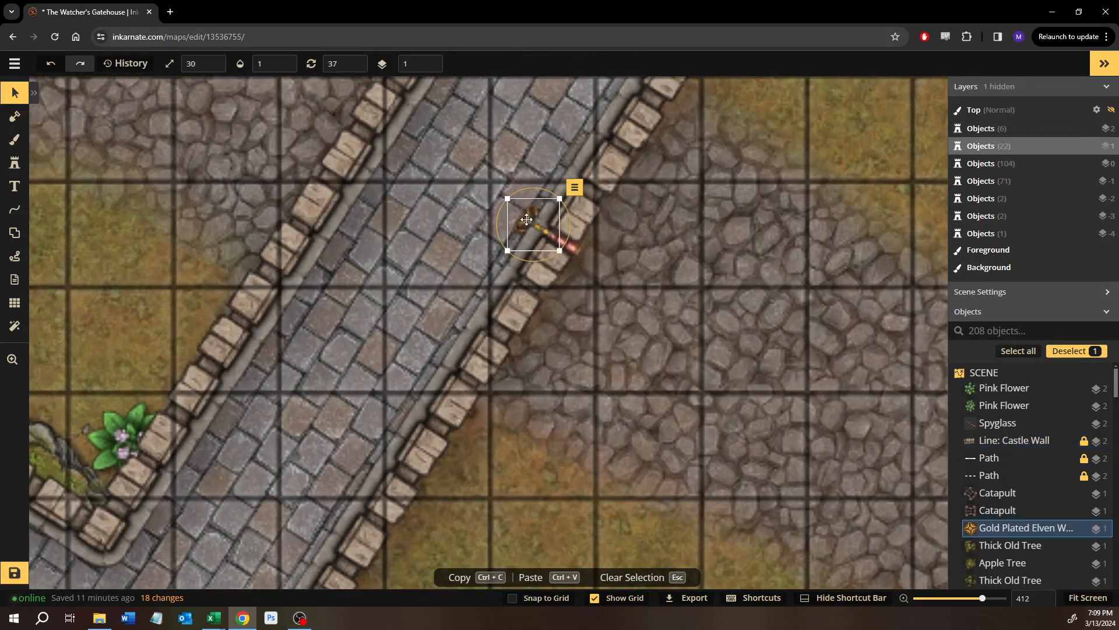
key("Page_Up")
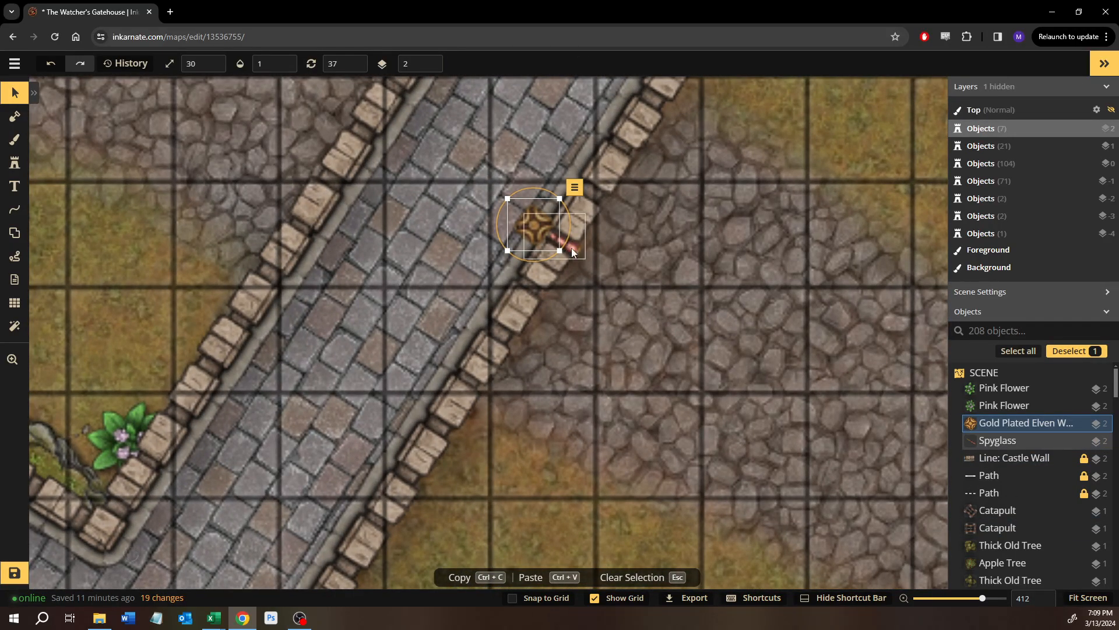
left_click(572, 247)
key("Page_Up")
left_click(741, 305)
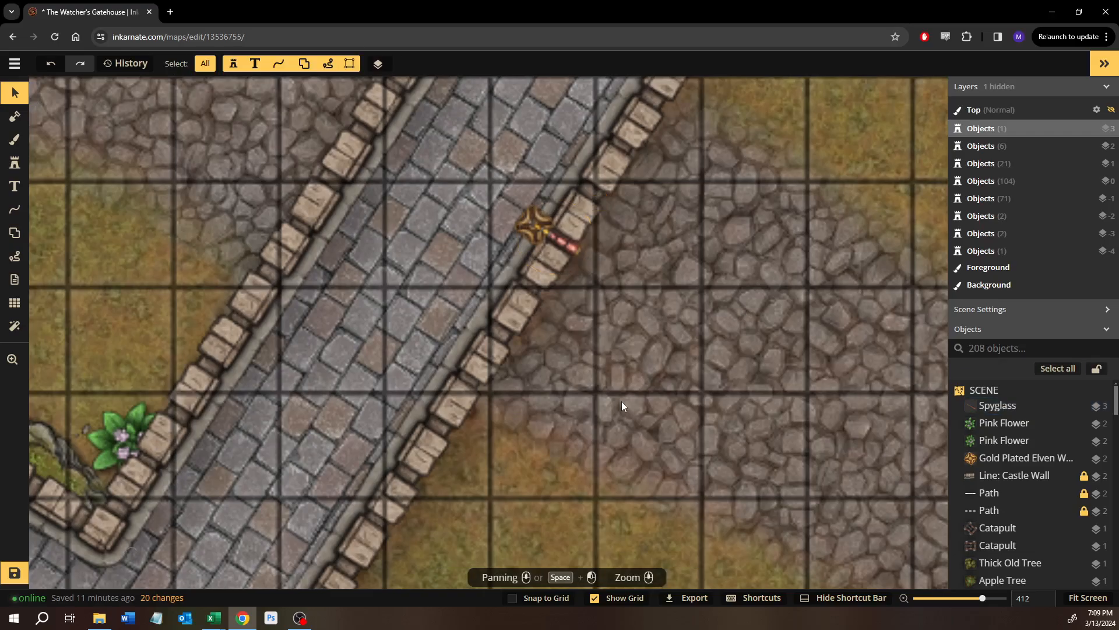
Raise the summer bush directly east of the yellow flower by the southern tower to layer 1.
left_click_drag(561, 506, 623, 240)
scroll(624, 239, "down", 2)
left_click_drag(561, 280, 681, 187)
scroll(643, 274, "up", 6)
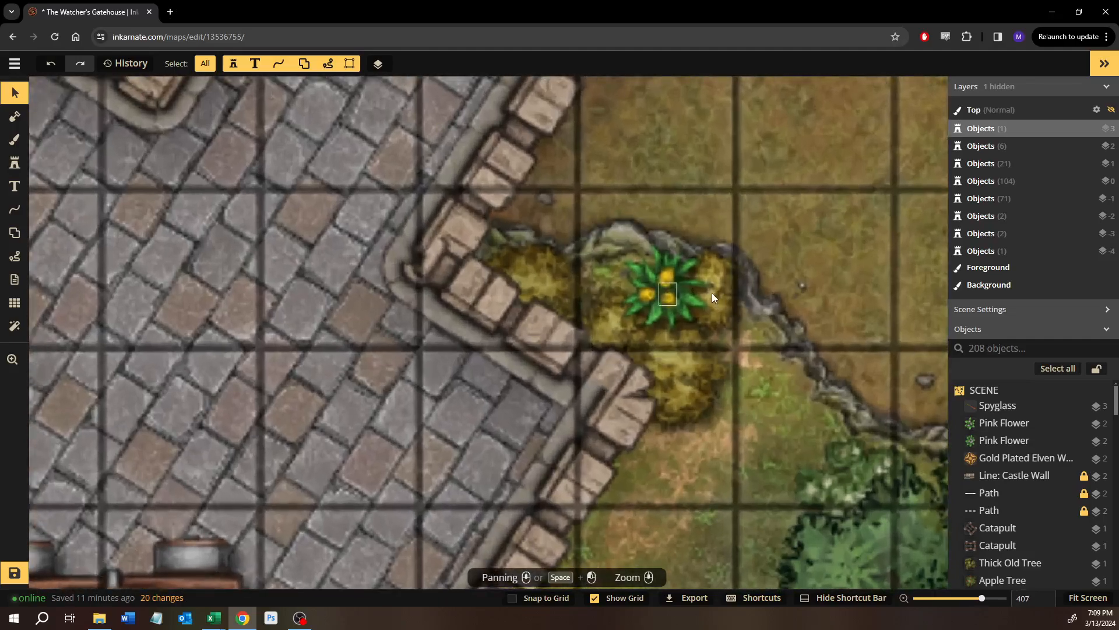
left_click(712, 293)
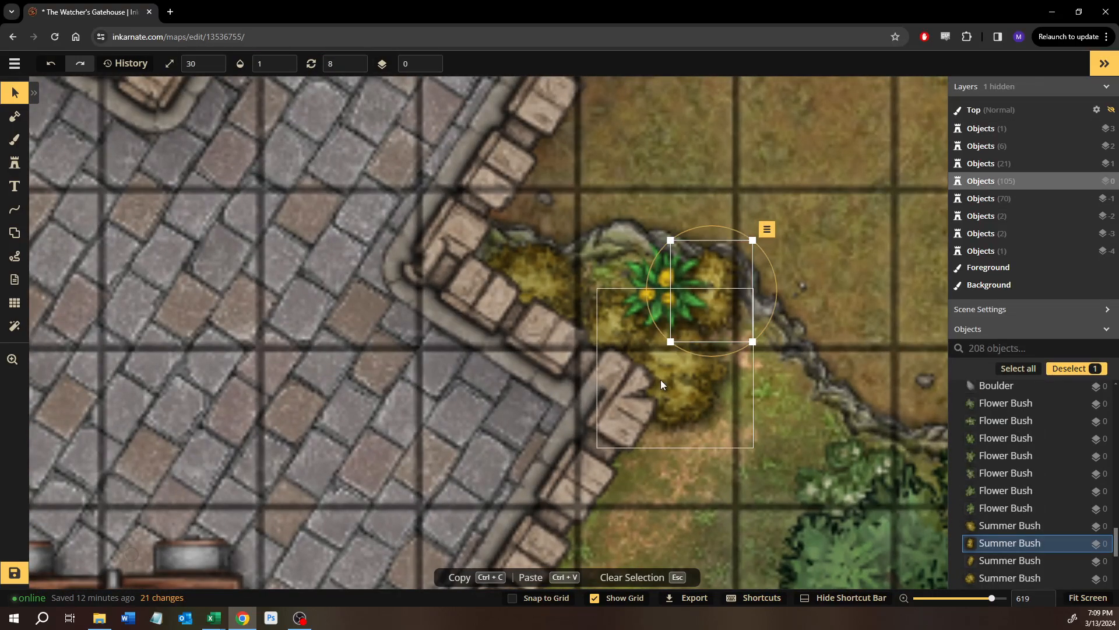
key("Page_Up")
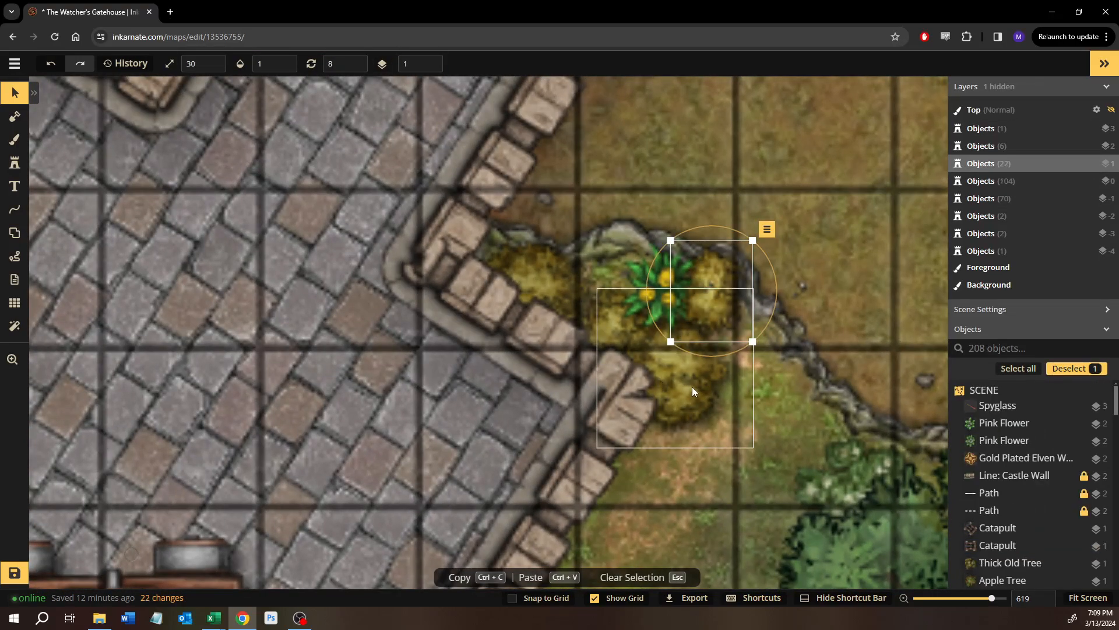
Move the large summer bush south of the yellow flower, against the tower wall, to layer 1.
left_click(693, 390)
key("Page_Up")
key("Page_Up")
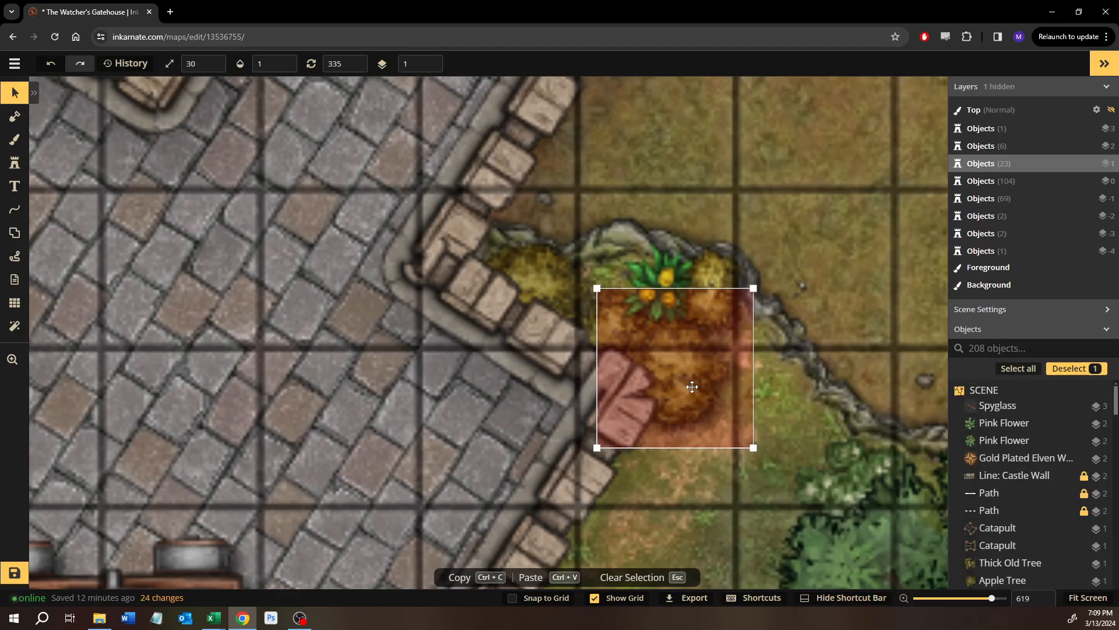
key("Page_Up")
key("Page_Up")
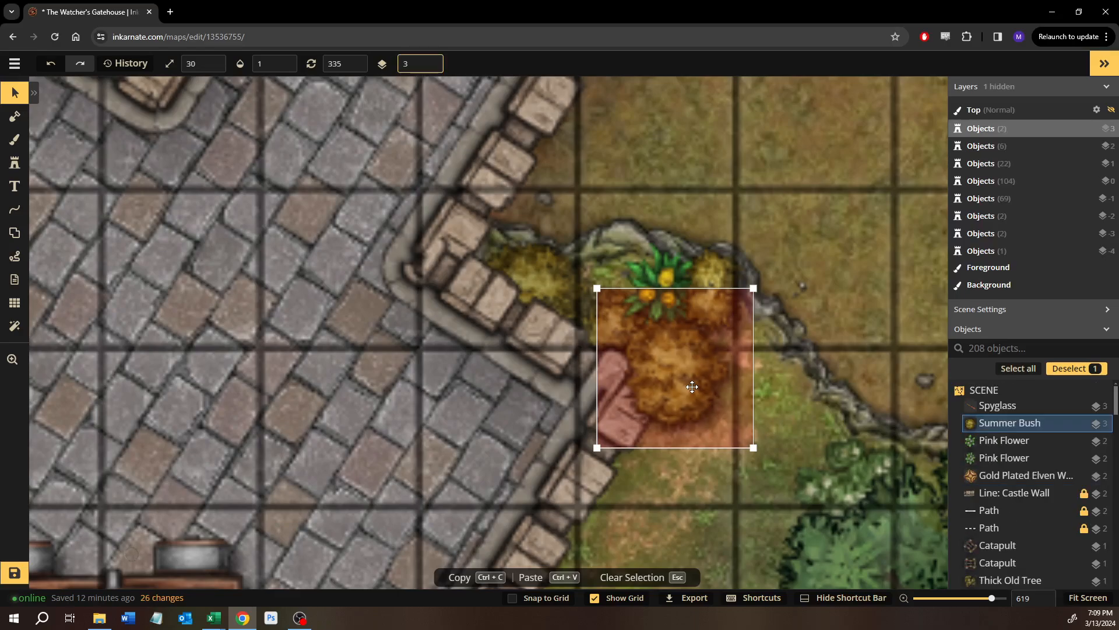
key("Page_Down")
key("Page_Down")
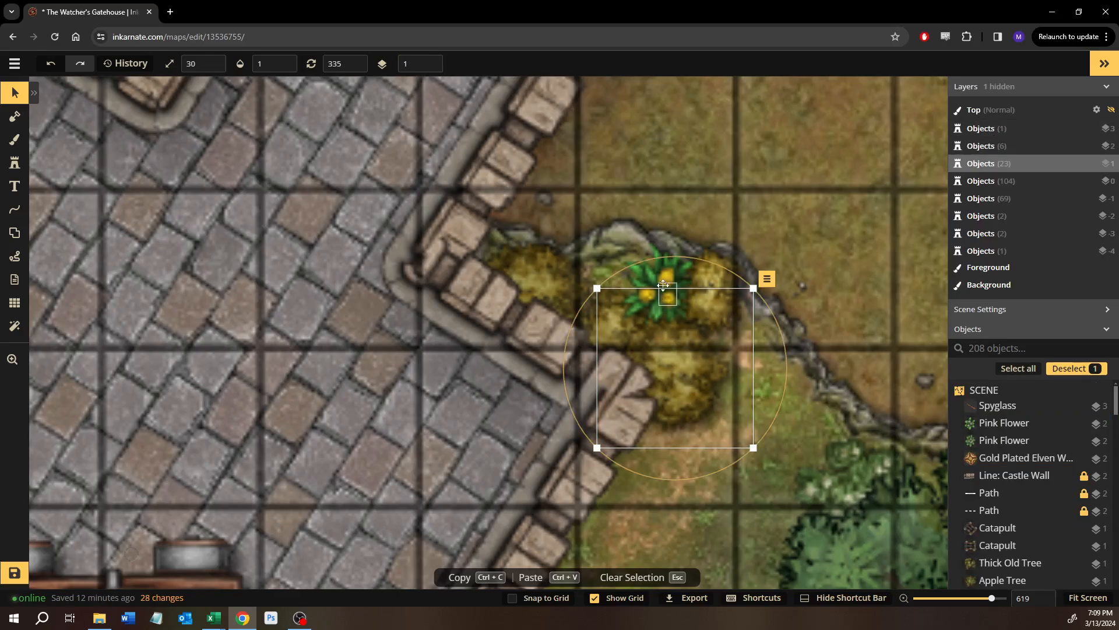
left_click(664, 277)
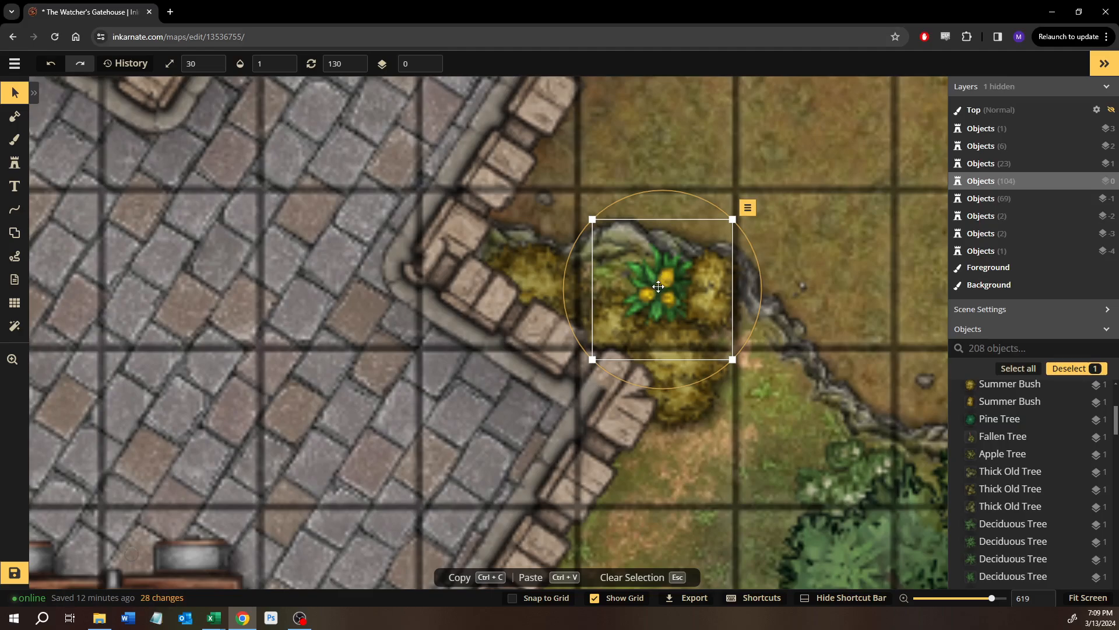
scroll(1079, 516, "up", 5)
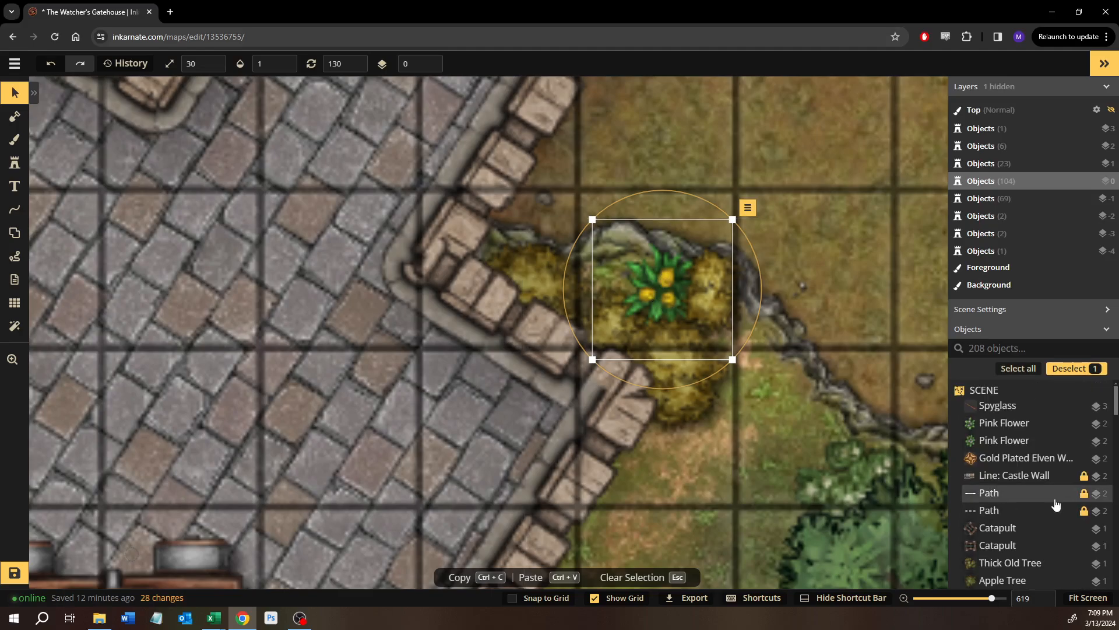
scroll(1020, 453, "down", 5)
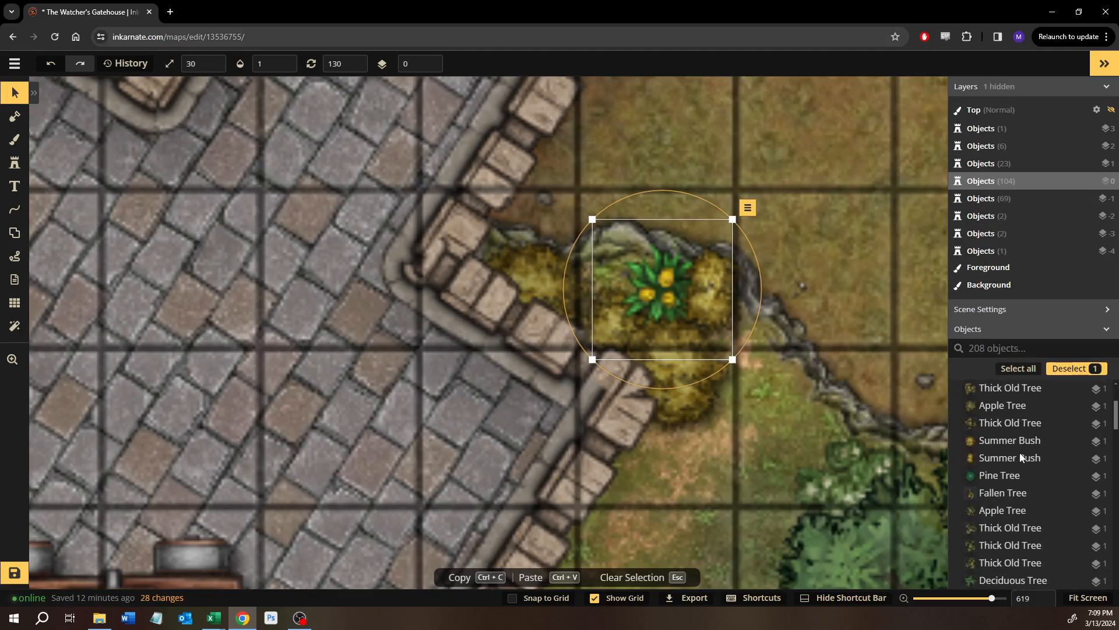
scroll(1020, 452, "down", 4)
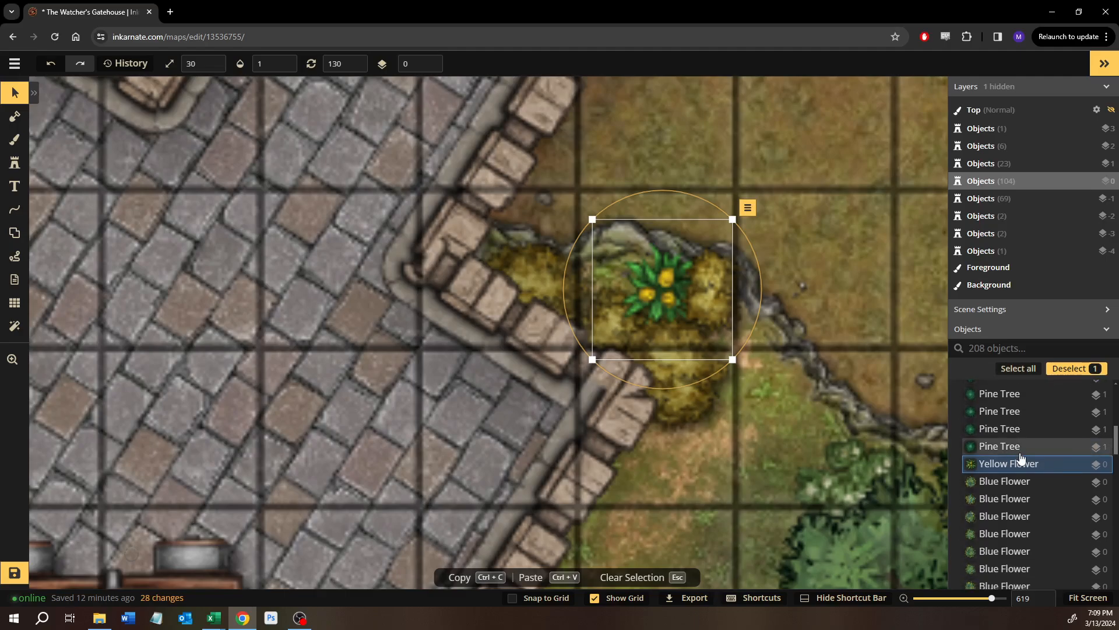
left_click(676, 344)
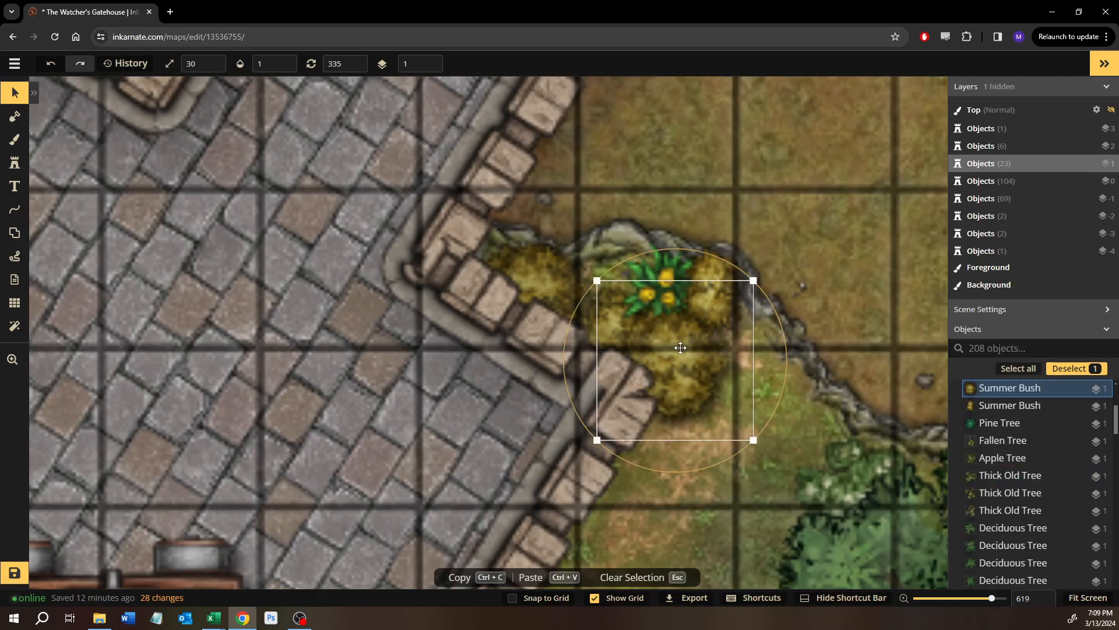
Raise the two summer bushes west of the yellow flower, along the southern tower's wall, to layer 1.
left_click(611, 315)
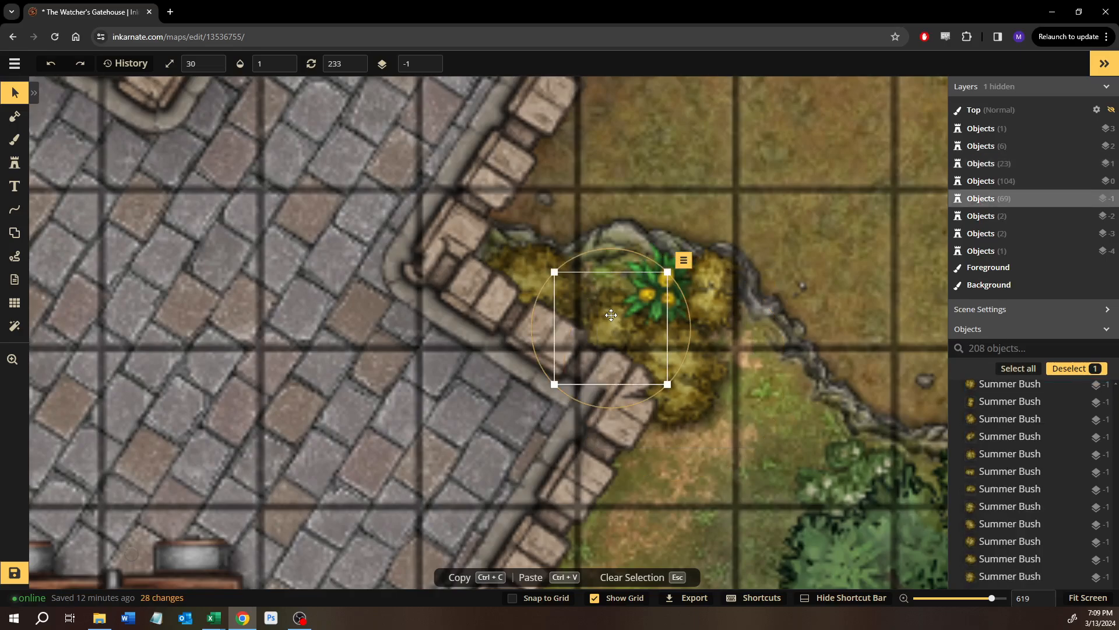
key("Page_Up")
key("Page_Up")
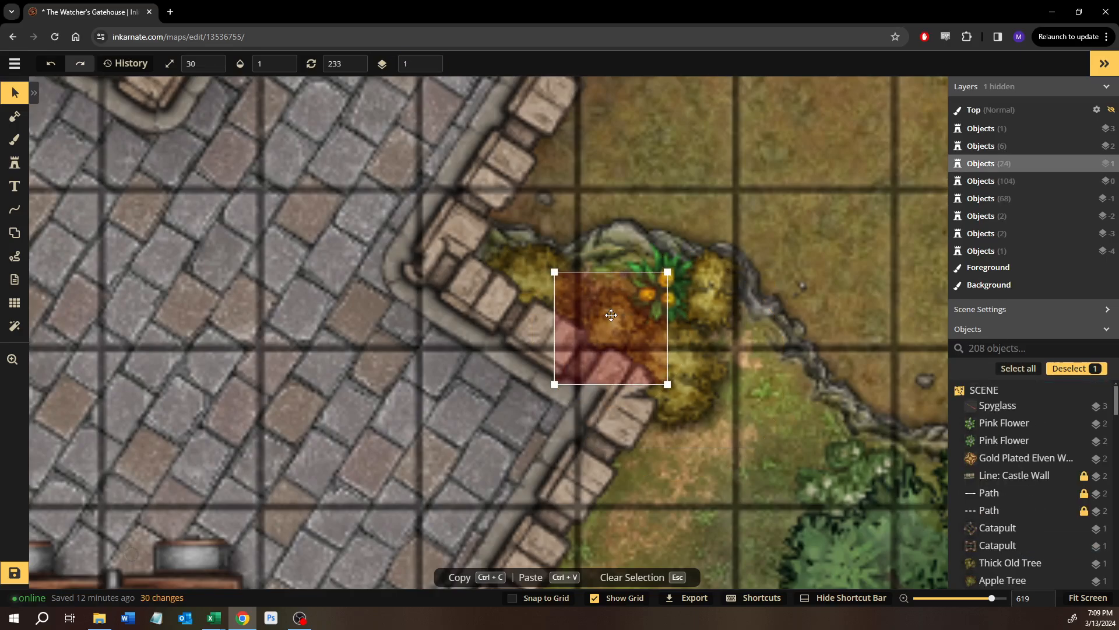
left_click(525, 275)
key("Page_Up")
key("Page_Up")
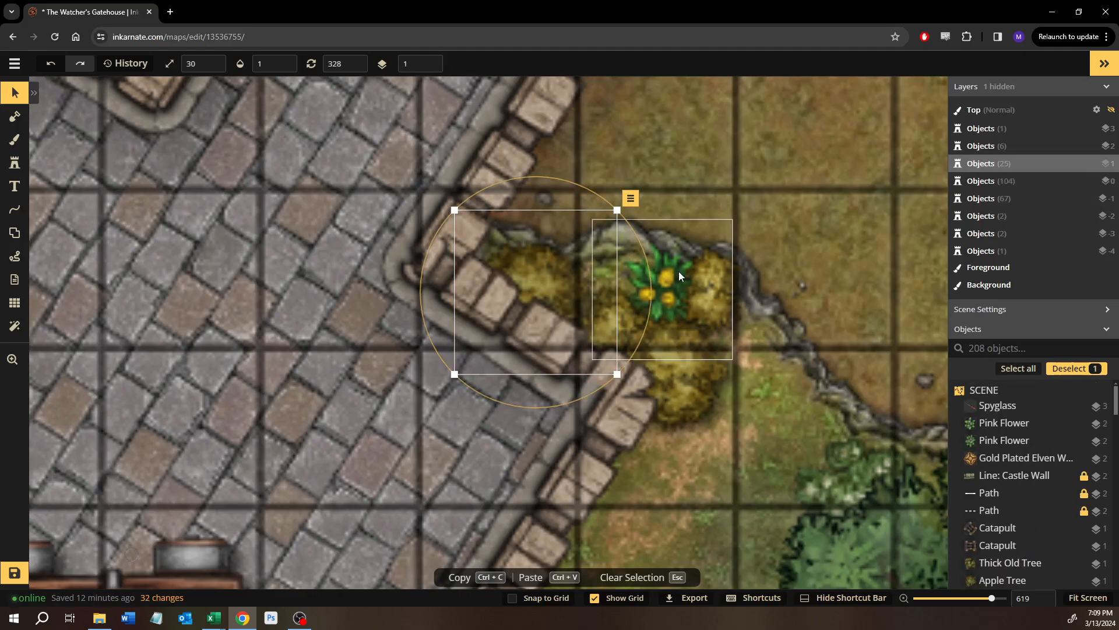
left_click(670, 285)
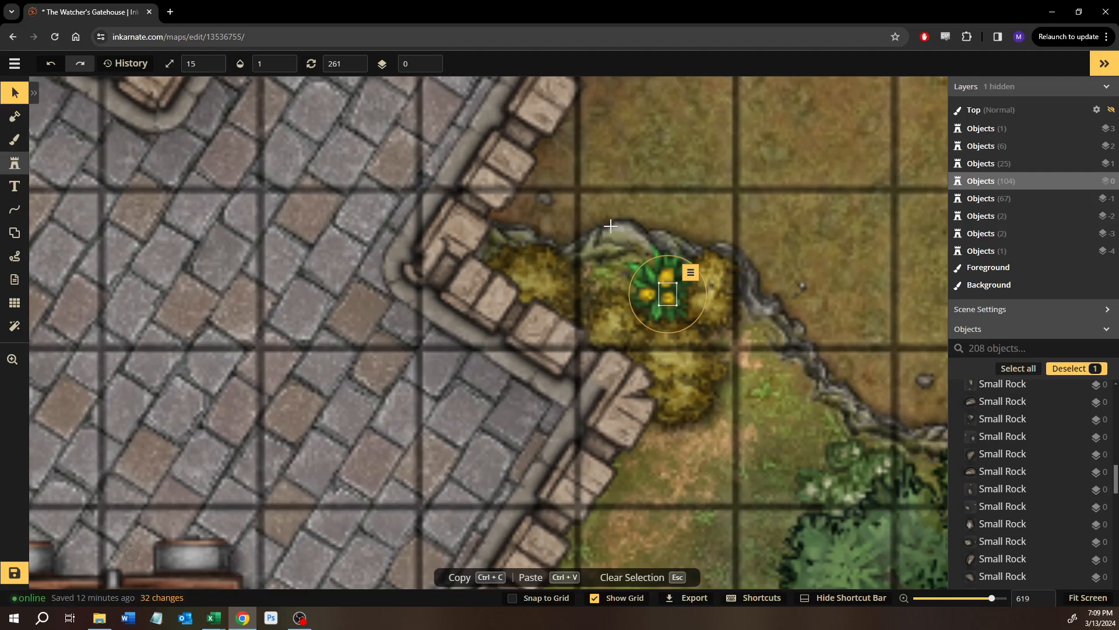
key("Escape")
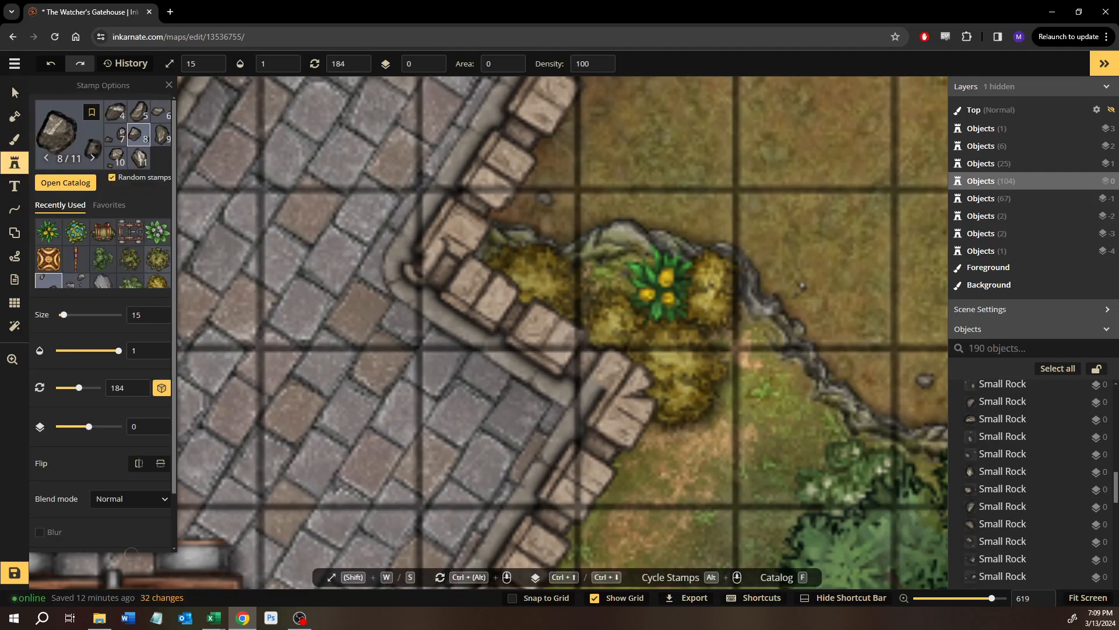
key("v")
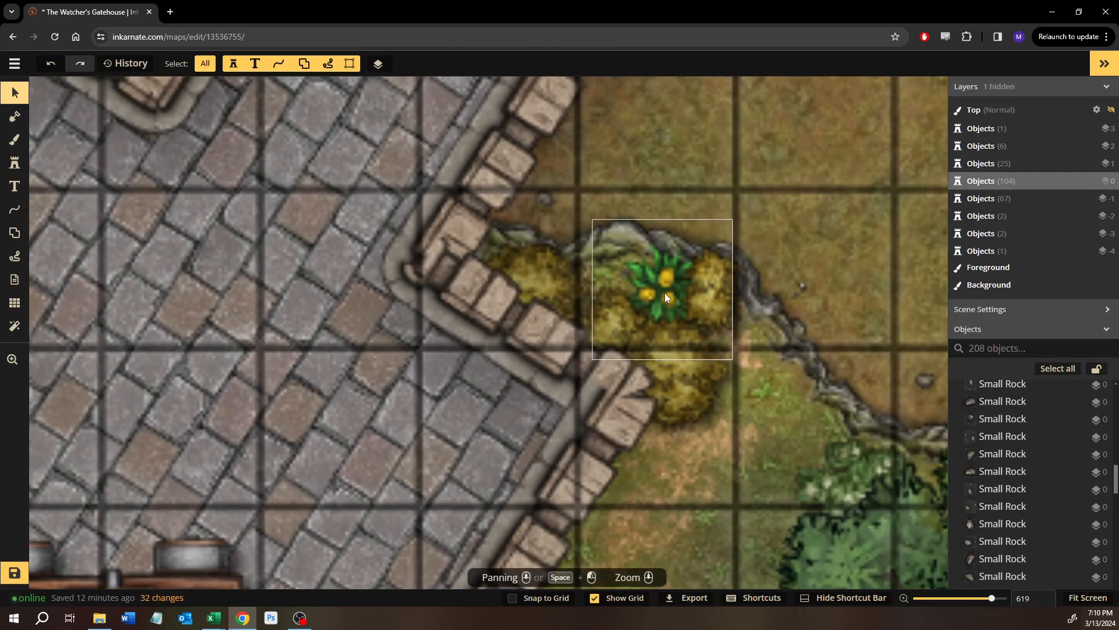
Place a second size 30 yellow flower just west of the first, using the existing flower's stamp settings.
left_click(664, 293)
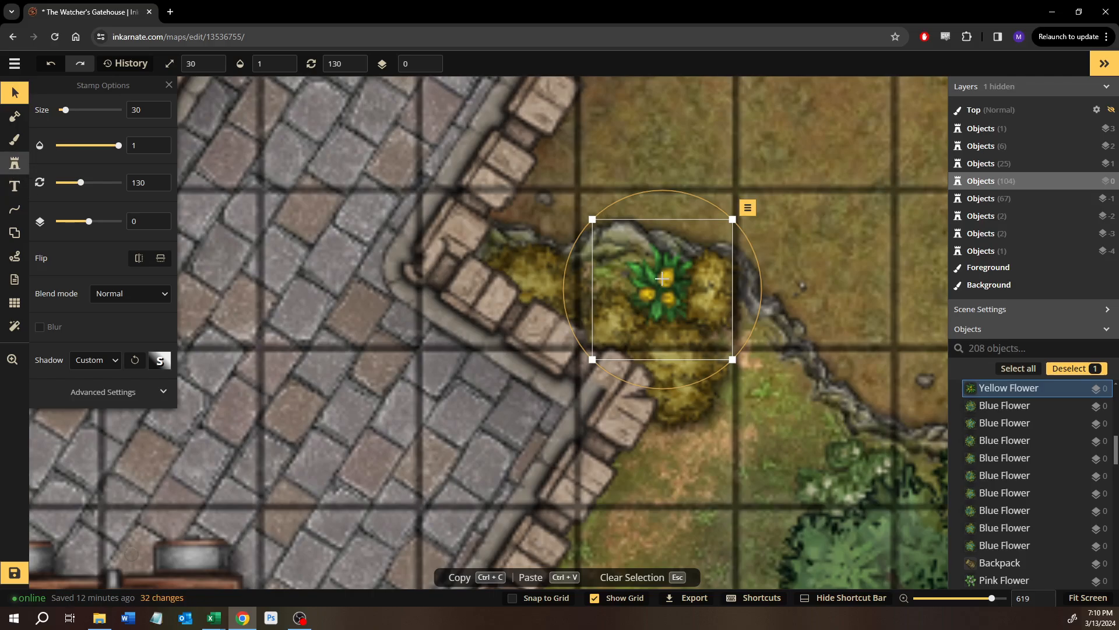
key("Escape")
left_click(596, 277)
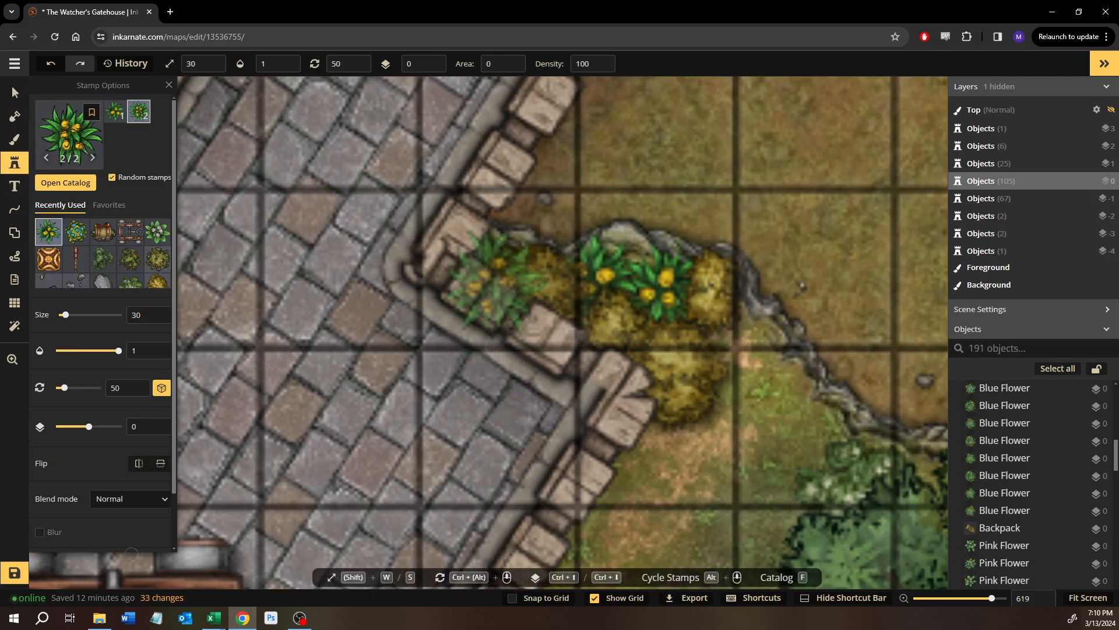
Place a size 30 yellow flower in the grassy corner between the northern tower's wall and the rocky ridge.
left_click_drag(720, 150, 606, 491)
left_click_drag(752, 242, 533, 494)
left_click_drag(739, 186, 558, 436)
left_click_drag(680, 273, 506, 478)
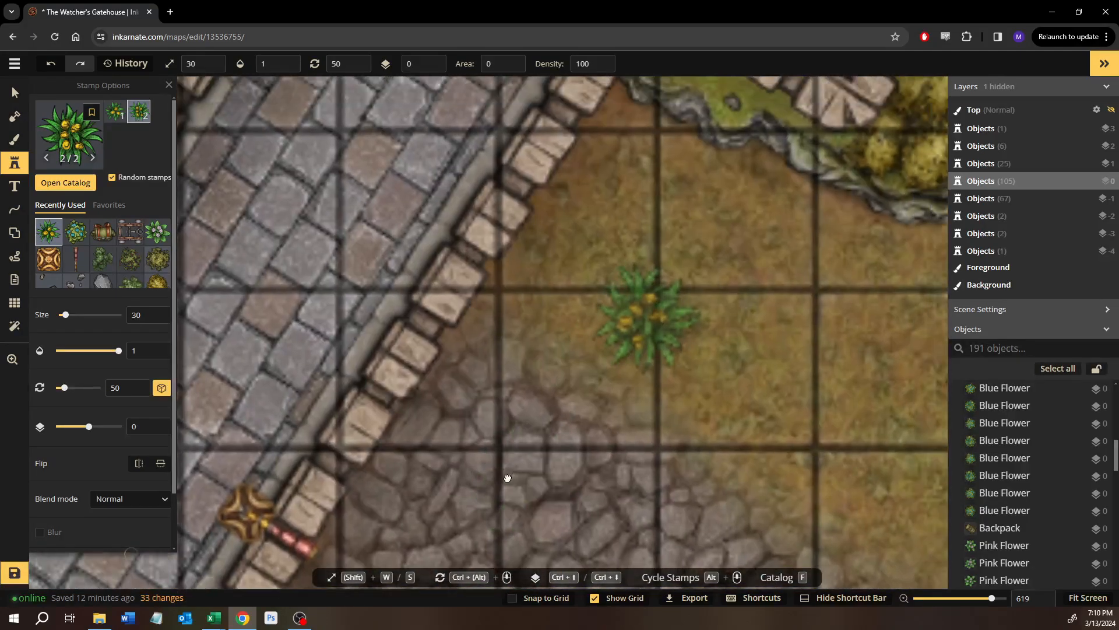
left_click_drag(593, 349, 530, 411)
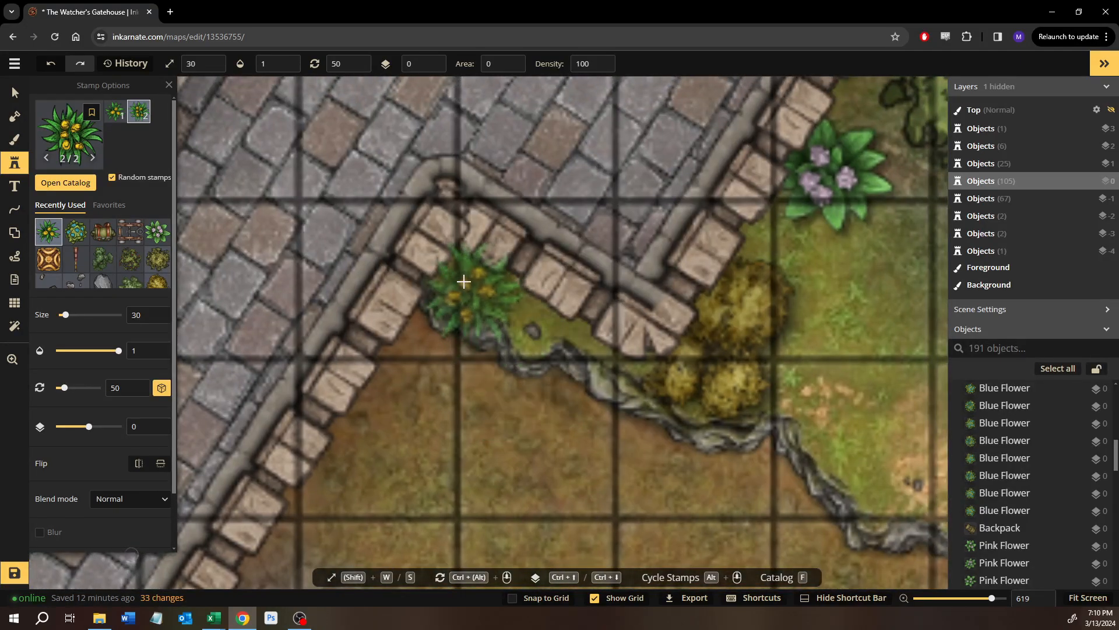
left_click(498, 291)
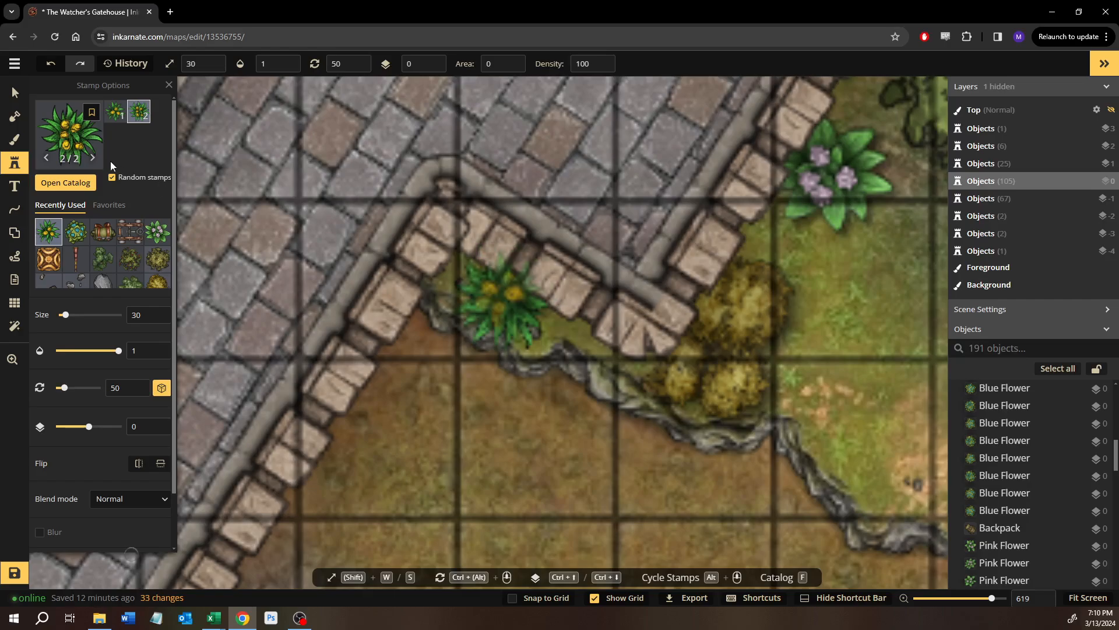
Delete the small rock at the northwest edge of the yellow flower by the northern tower's wall.
key("v")
left_click(502, 332)
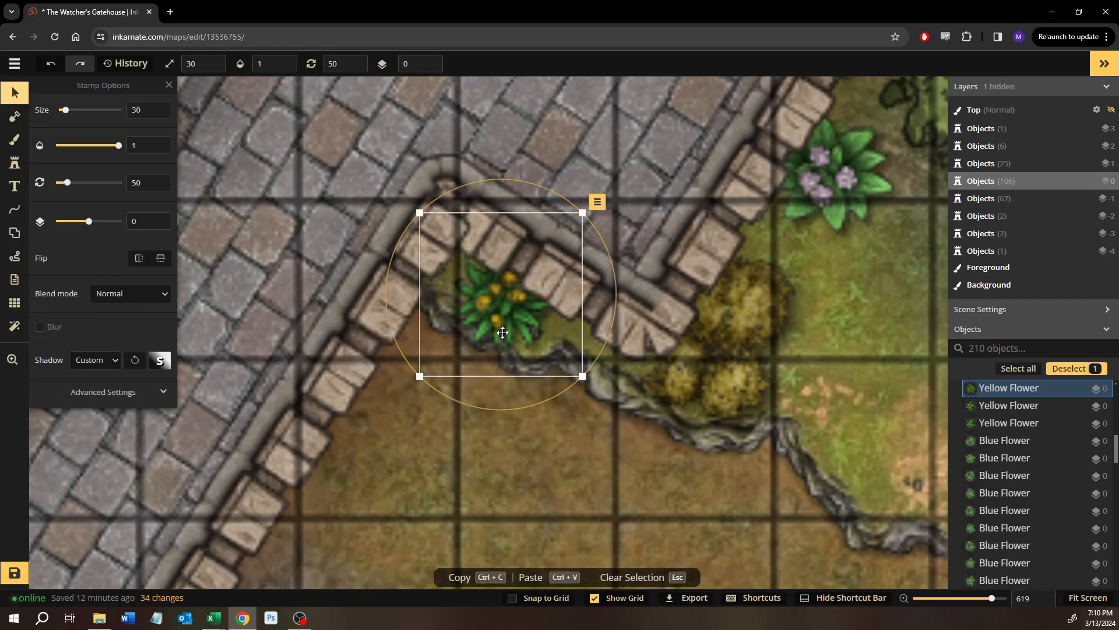
left_click(460, 289)
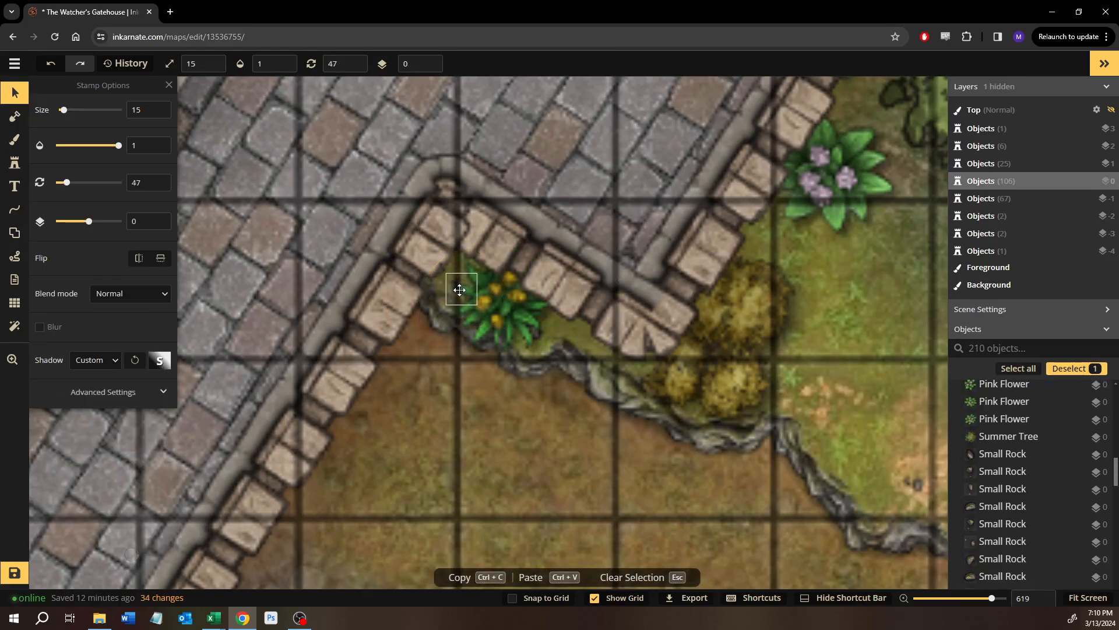
key("Delete")
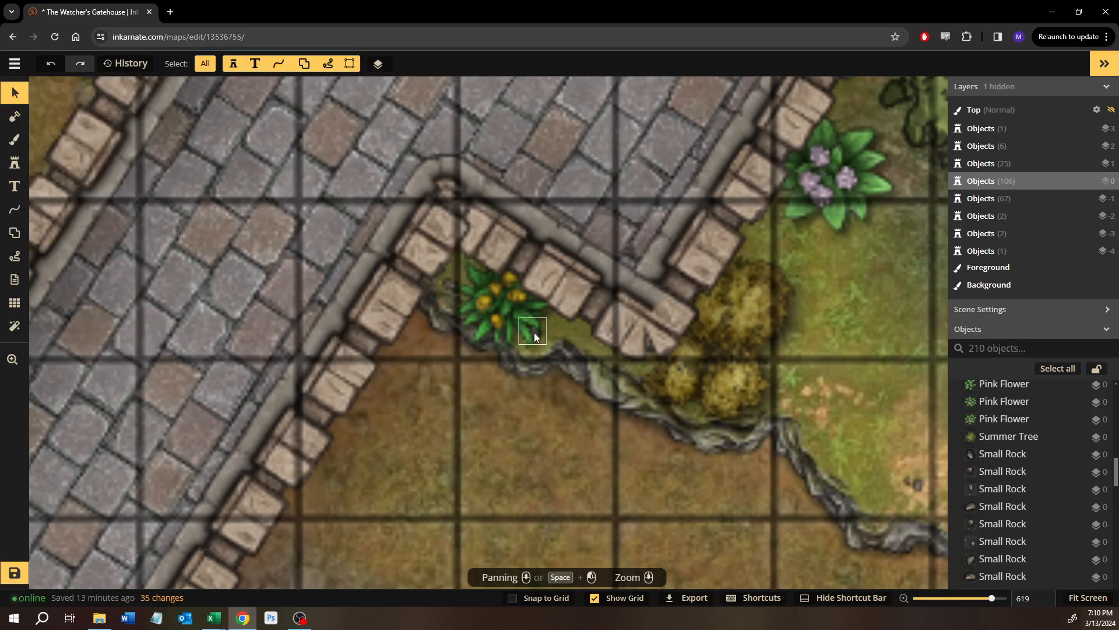
Nudge the small rock at the southeast edge of the yellow flower by the northern tower slightly outward.
left_click(535, 332)
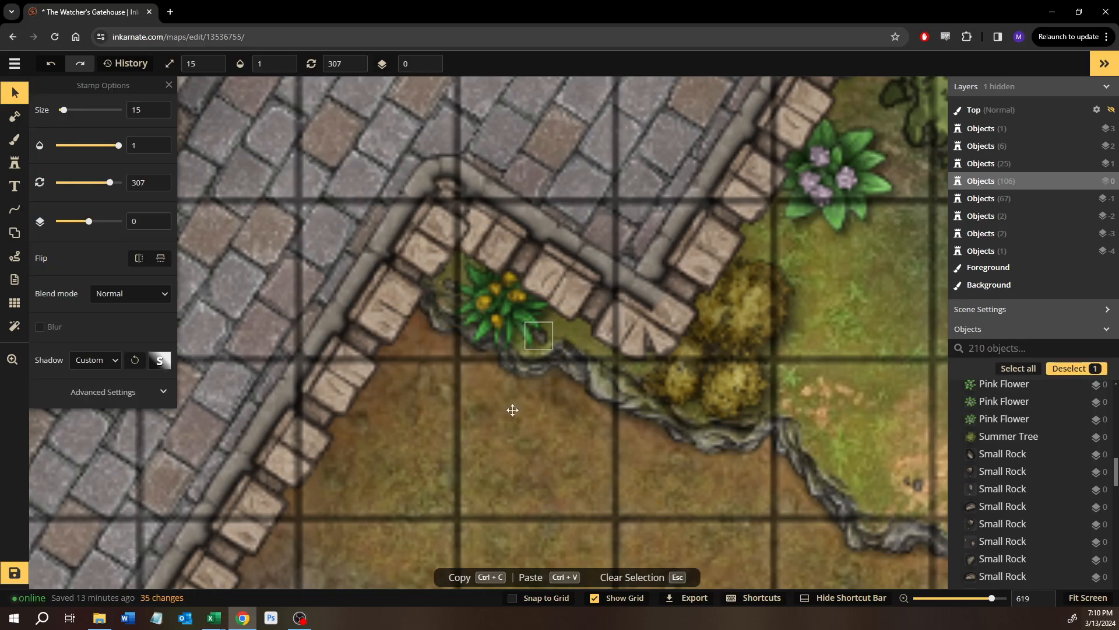
key("Delete")
Place a size 30 yellow flower at the eastern edge of the tree by the southern tower's wall and lower it to layer -1.
scroll(480, 422, "down", 4)
left_click_drag(508, 399, 737, 359)
left_click_drag(146, 546, 444, 266)
left_click_drag(324, 294, 424, 201)
left_click(15, 162)
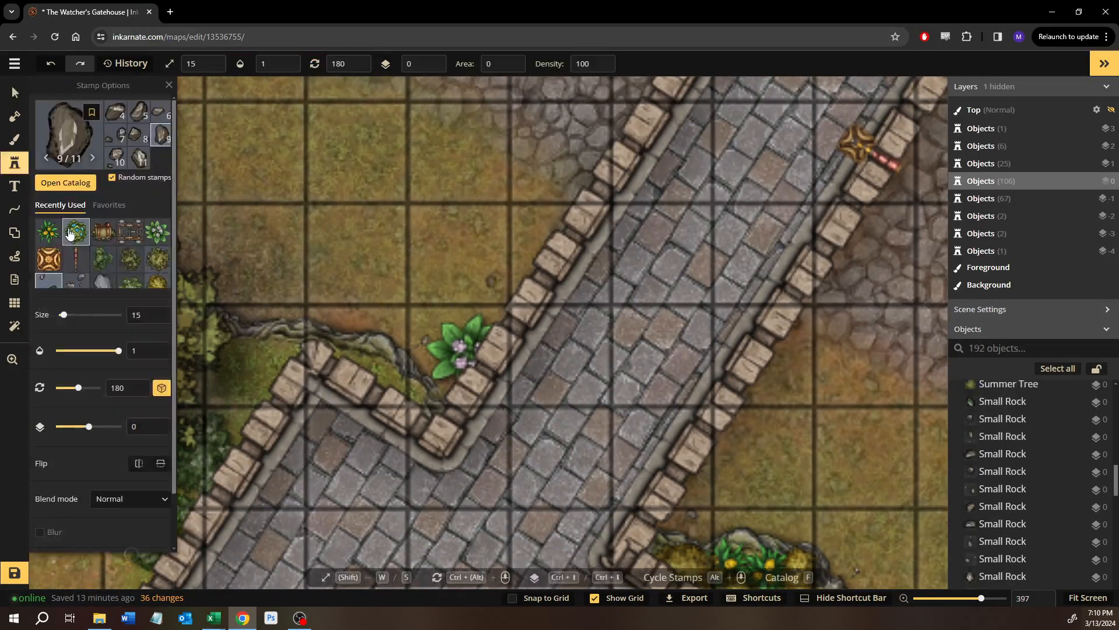
left_click(49, 231)
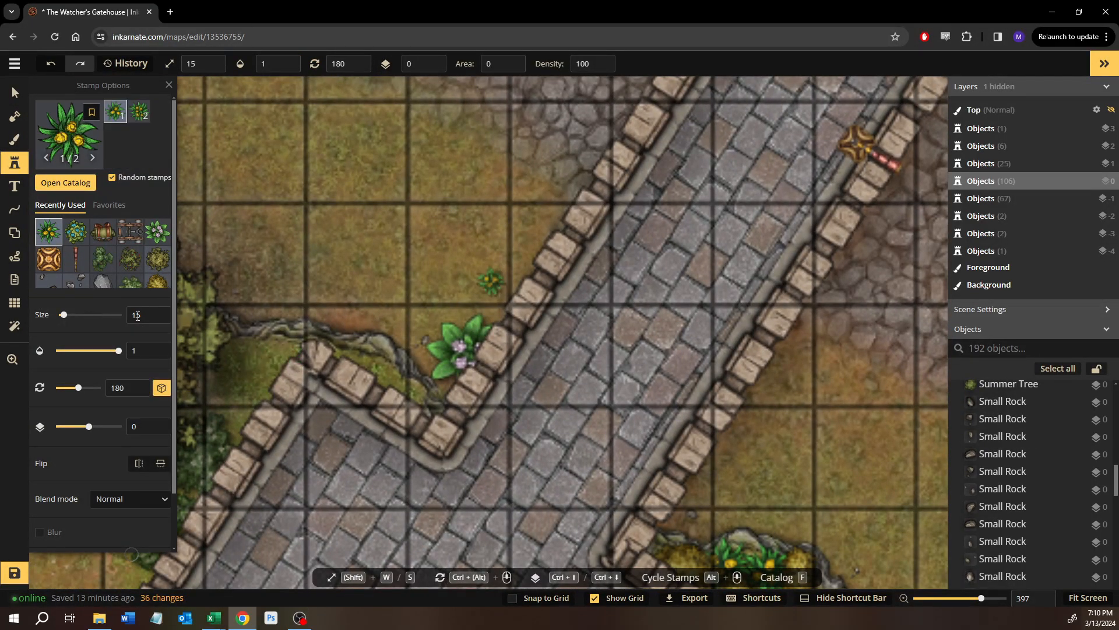
type("30")
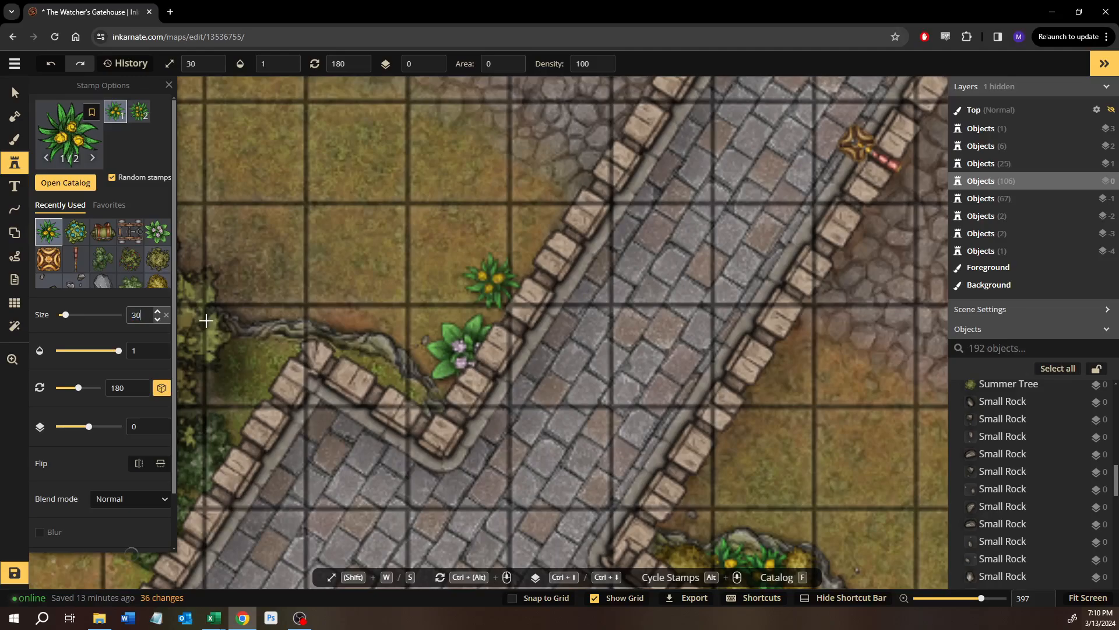
left_click_drag(360, 312, 566, 267)
scroll(446, 304, "up", 2)
scroll(444, 304, "up", 2)
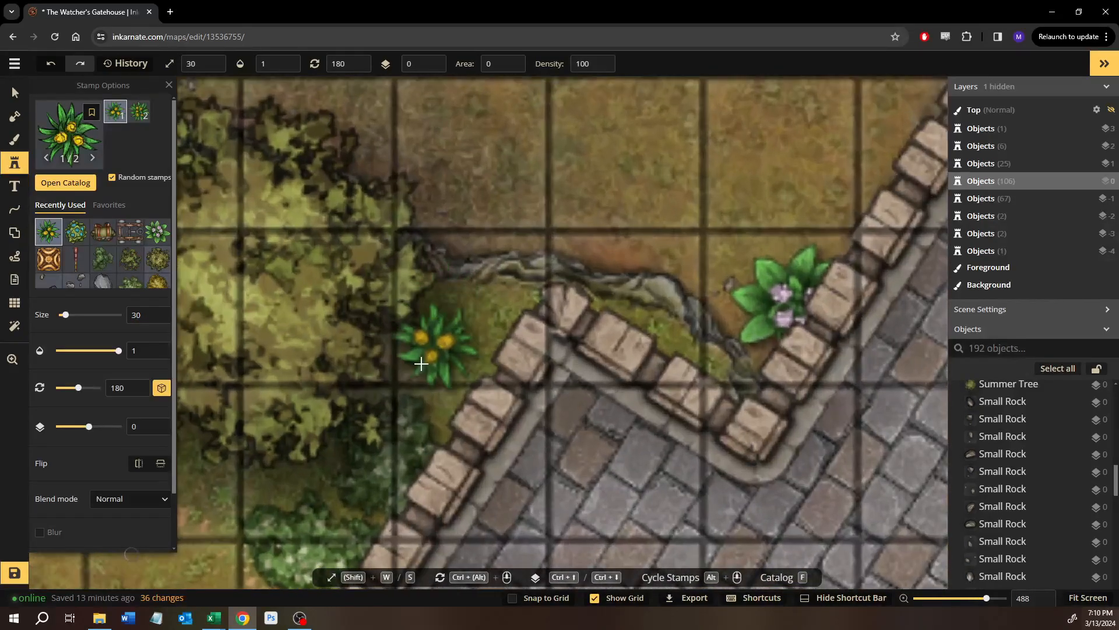
left_click(387, 357)
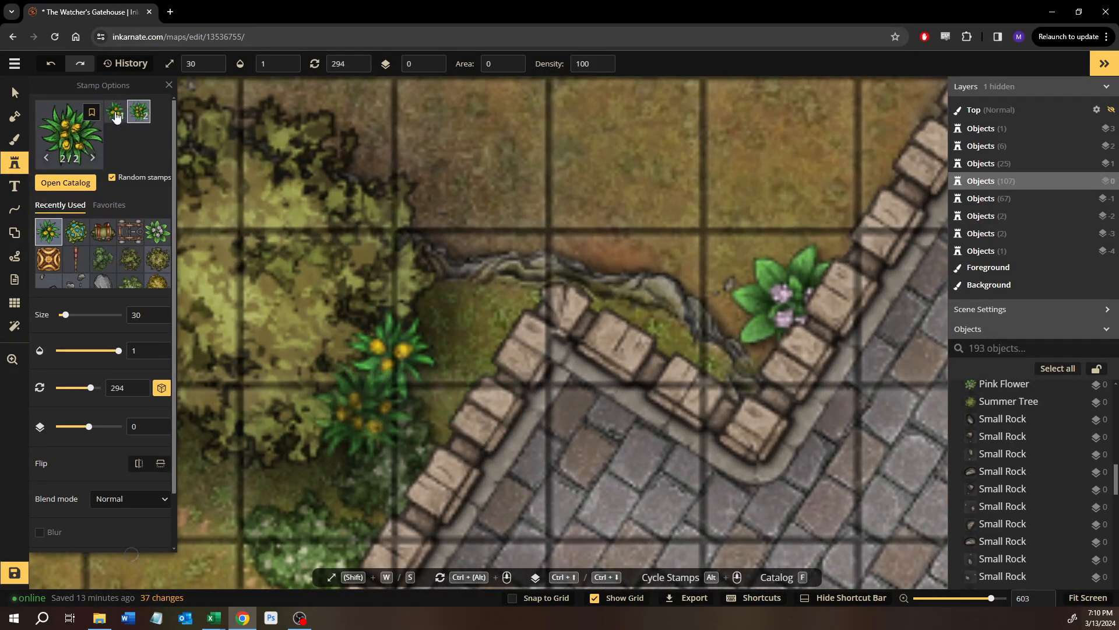
left_click(16, 92)
key("Page_Down")
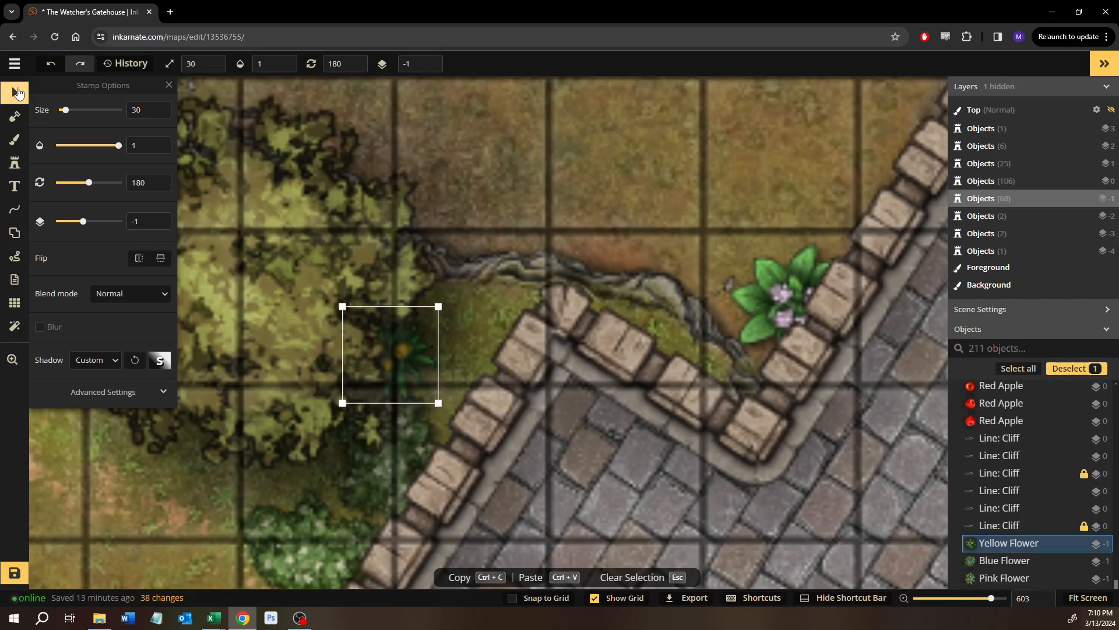
Place a size 30 yellow flower on layer -1 inside the ridge bend south of the large tree near the map's southern edge.
left_click(15, 169)
left_click_drag(376, 294, 848, 81)
scroll(634, 373, "down", 2)
left_click_drag(503, 356, 758, 157)
scroll(722, 175, "down", 1)
left_click_drag(595, 388, 638, 221)
left_click_drag(414, 392, 582, 211)
scroll(603, 470, "down", 1)
left_click(635, 424)
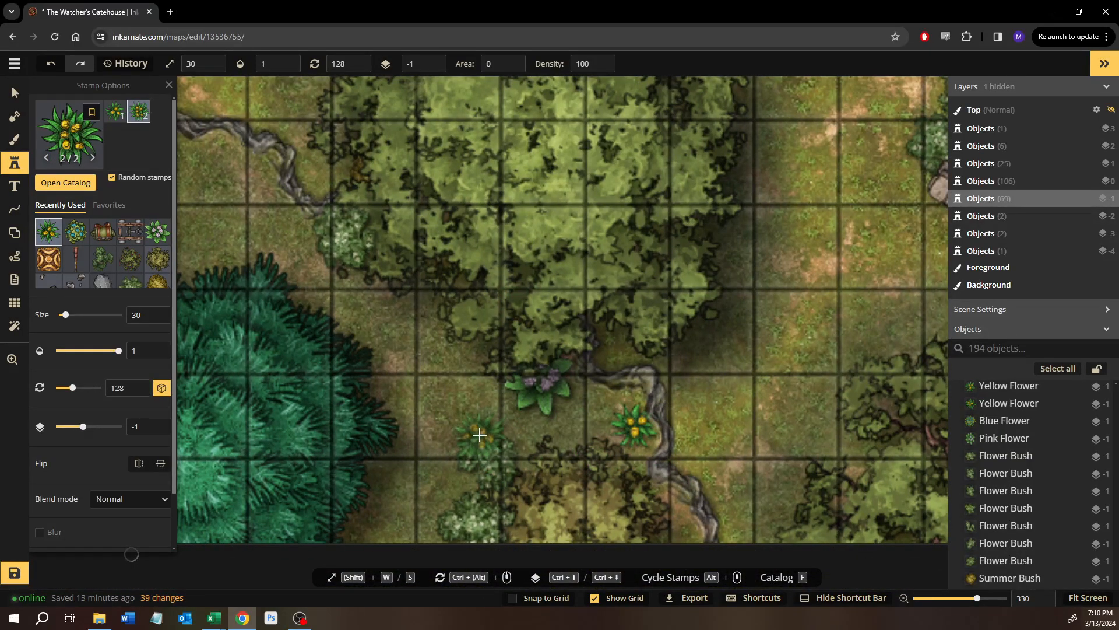
Place a size 30 yellow flower just south of the flower bushes by the ridge at the map's western edge.
left_click_drag(381, 414, 791, 459)
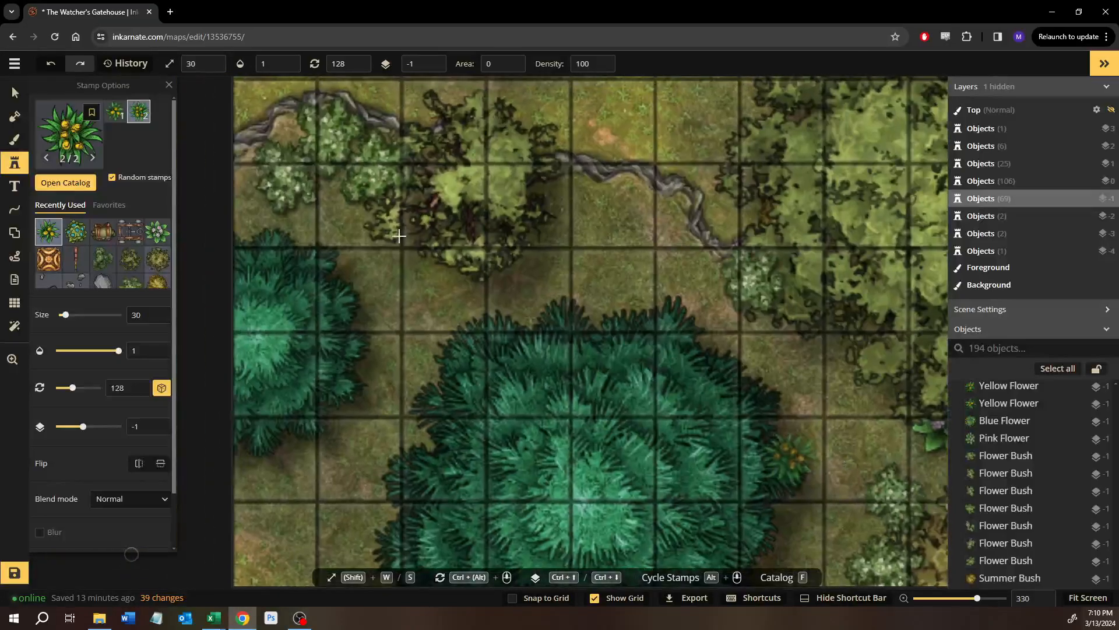
left_click_drag(400, 239, 579, 369)
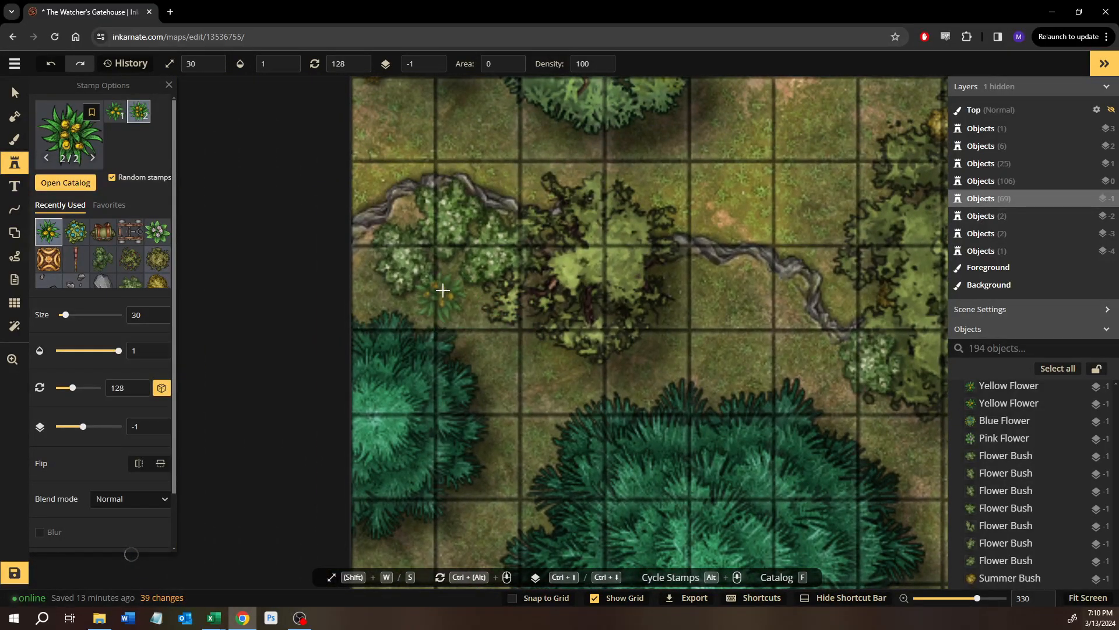
left_click(470, 350)
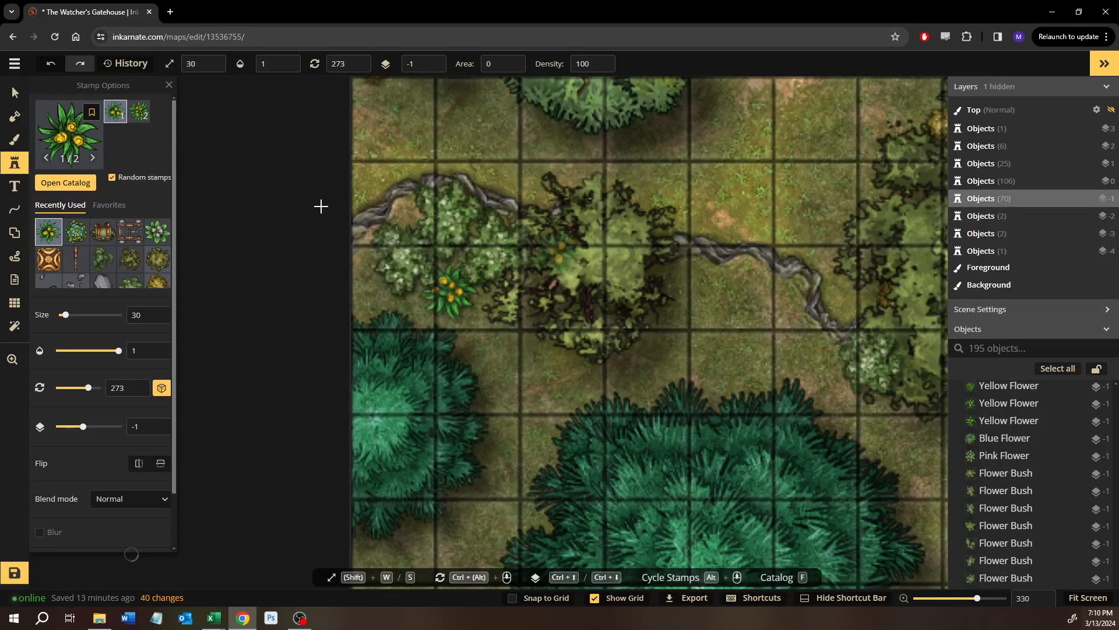
Place one yellow flower on the path's southern edge above the dark green tree and another at the path's edge south of the apple tree.
left_click_drag(595, 224, 673, 511)
left_click_drag(757, 220, 488, 355)
left_click(562, 222)
left_click(541, 243)
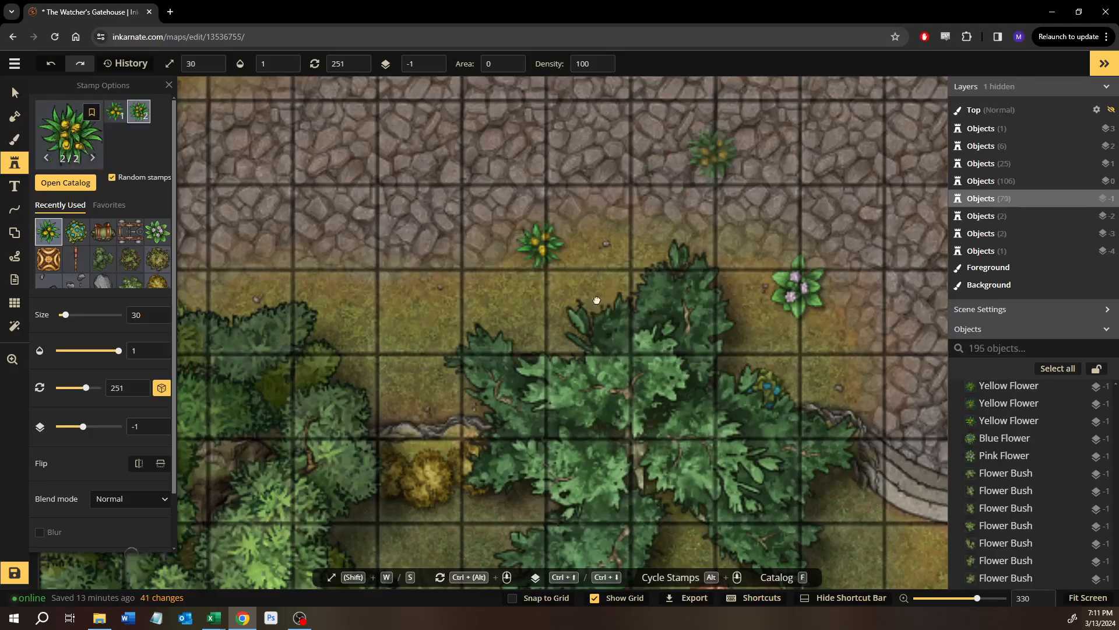
left_click_drag(775, 502, 246, 166)
left_click_drag(500, 547, 201, 396)
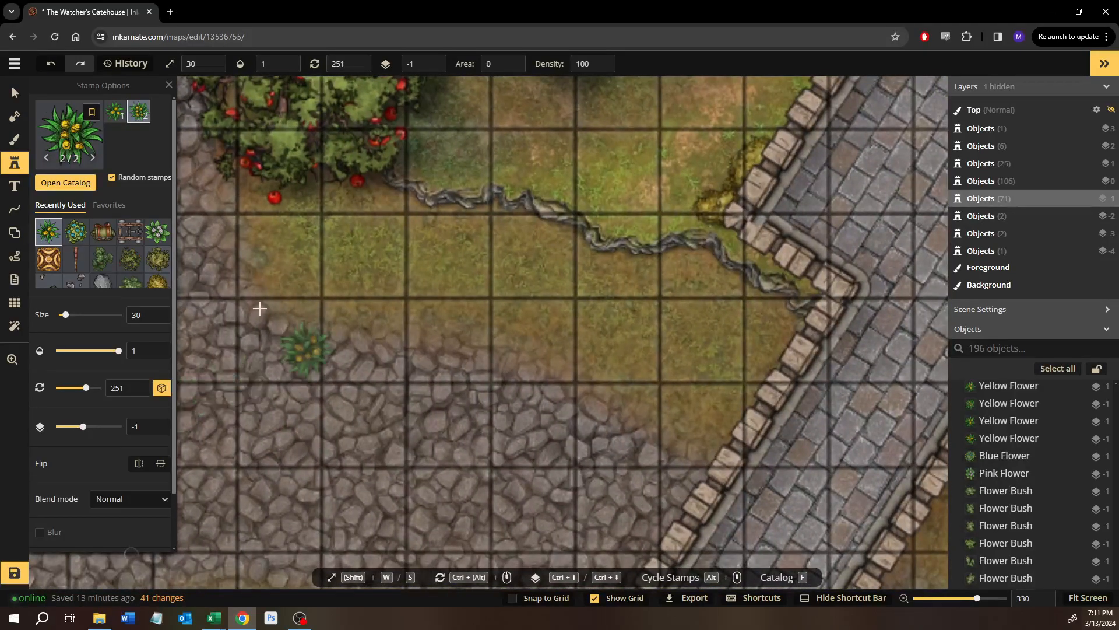
left_click(267, 286)
Place two adjacent size 30 yellow flowers below the clustered green tree on the northern edge of the eastern path.
left_click_drag(472, 327, 82, 184)
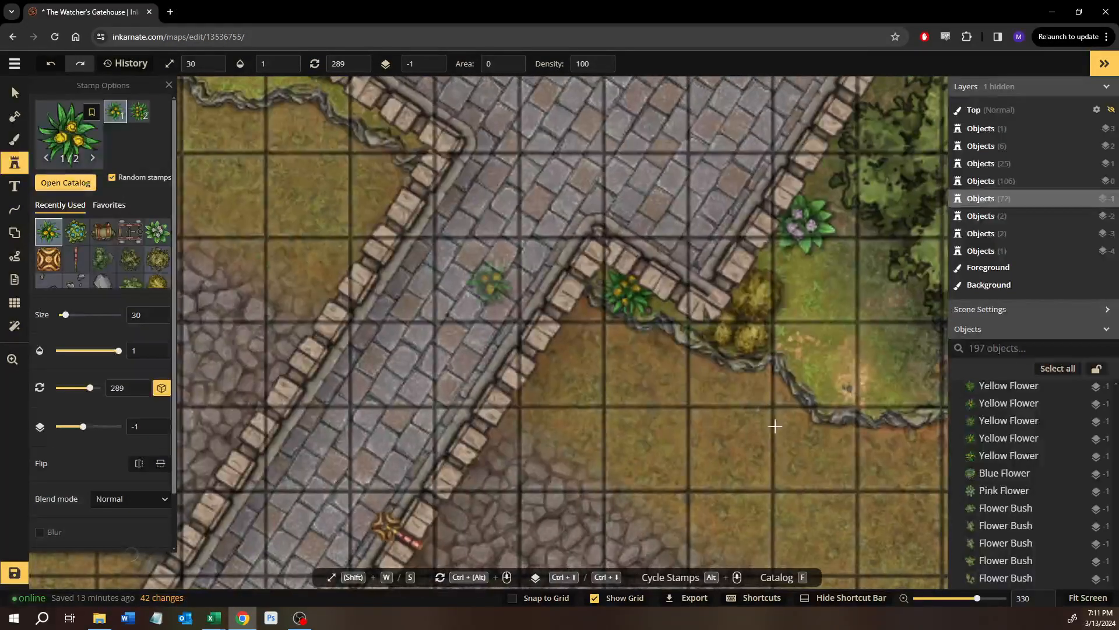
left_click_drag(777, 428, 210, 130)
left_click_drag(458, 285, 478, 355)
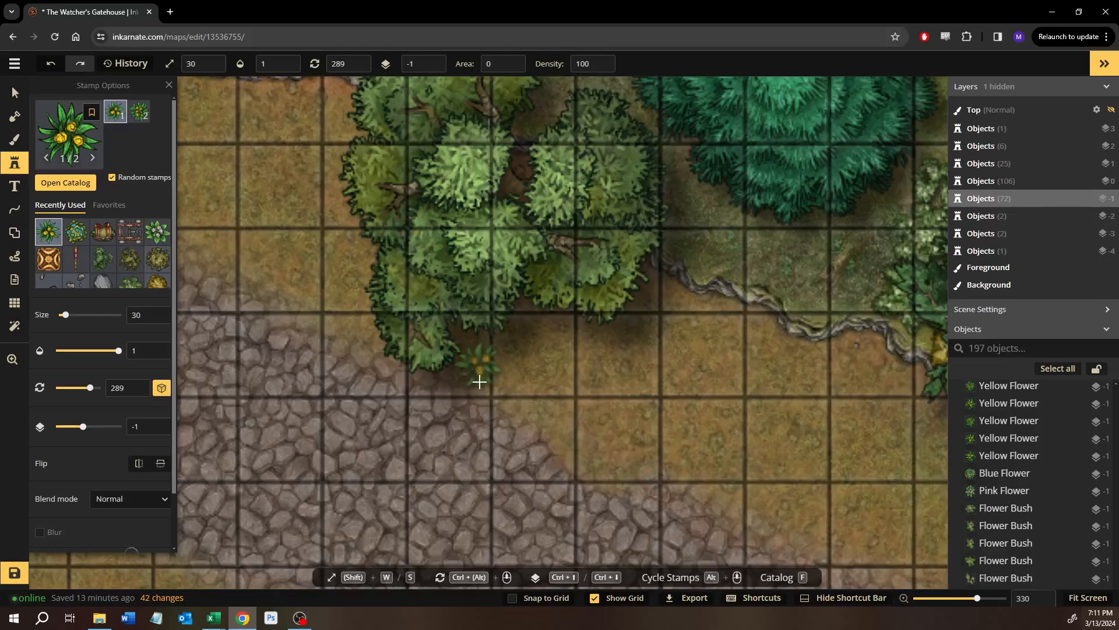
left_click(478, 384)
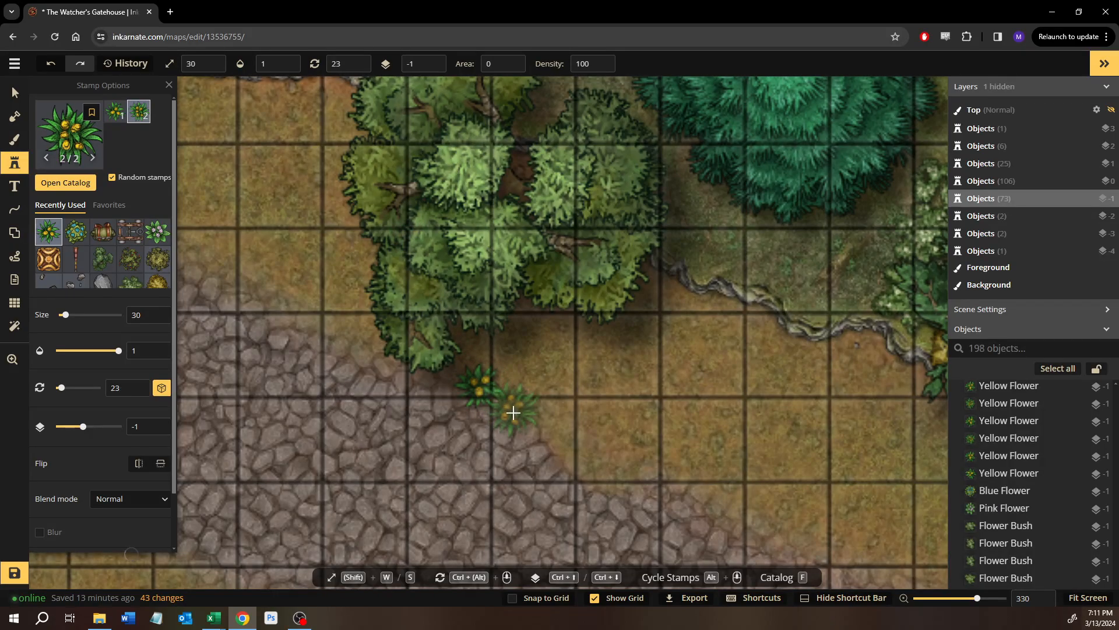
Place size 15 small rocks on the grass between the apple tree and the walkway wall, using an existing small rock's stamp settings.
left_click(14, 92)
left_click(739, 401)
scroll(739, 402, "down", 6)
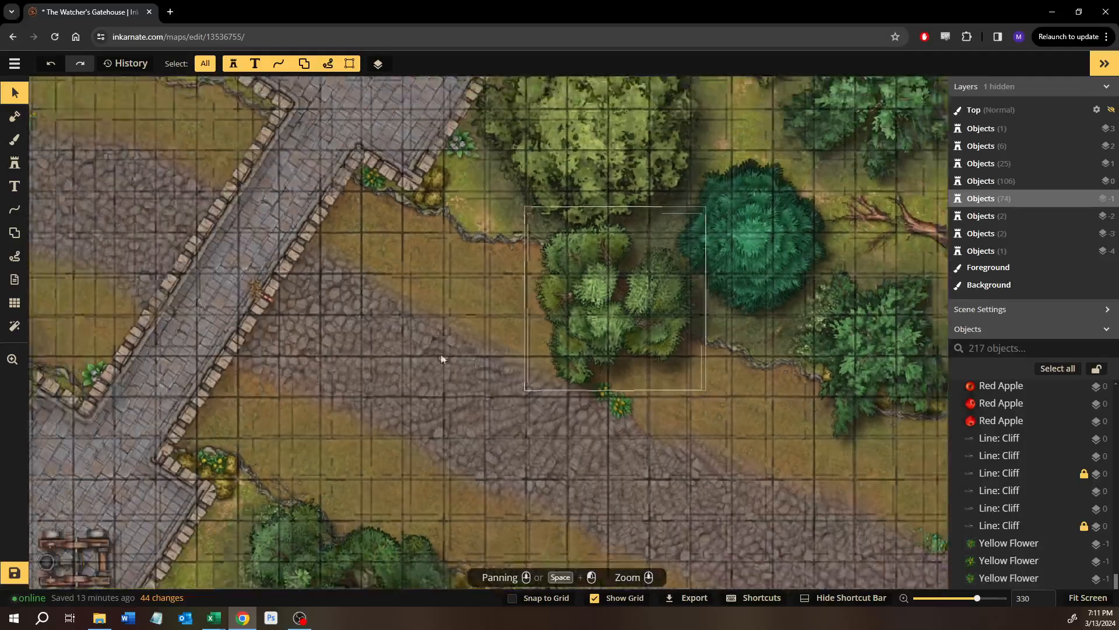
left_click_drag(458, 386, 857, 419)
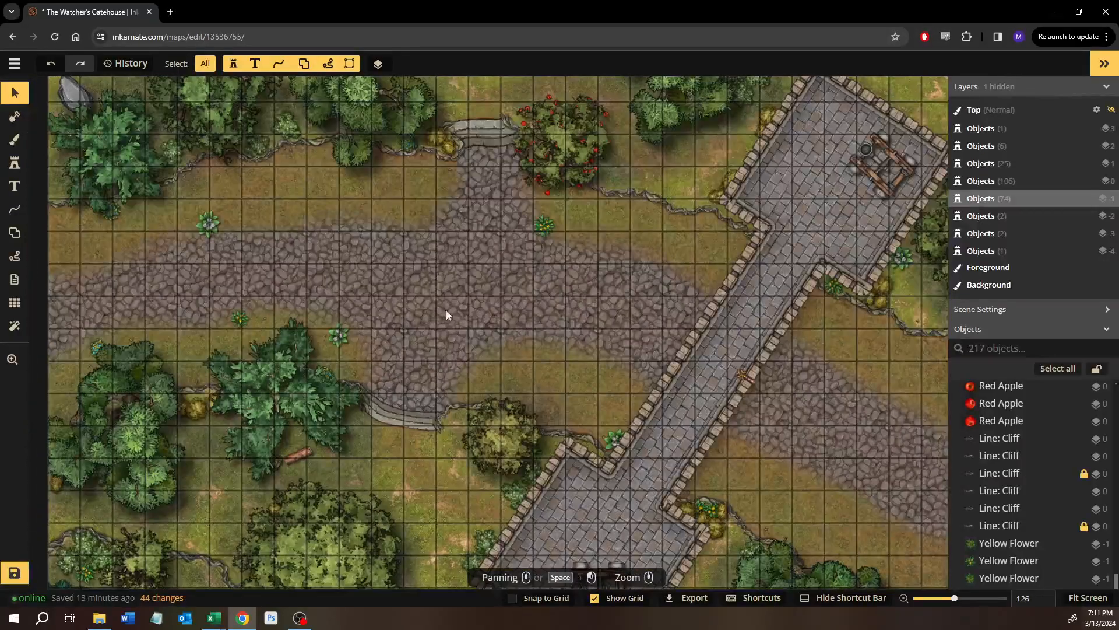
scroll(447, 315, "up", 1)
scroll(653, 311, "up", 3)
left_click_drag(562, 408, 471, 519)
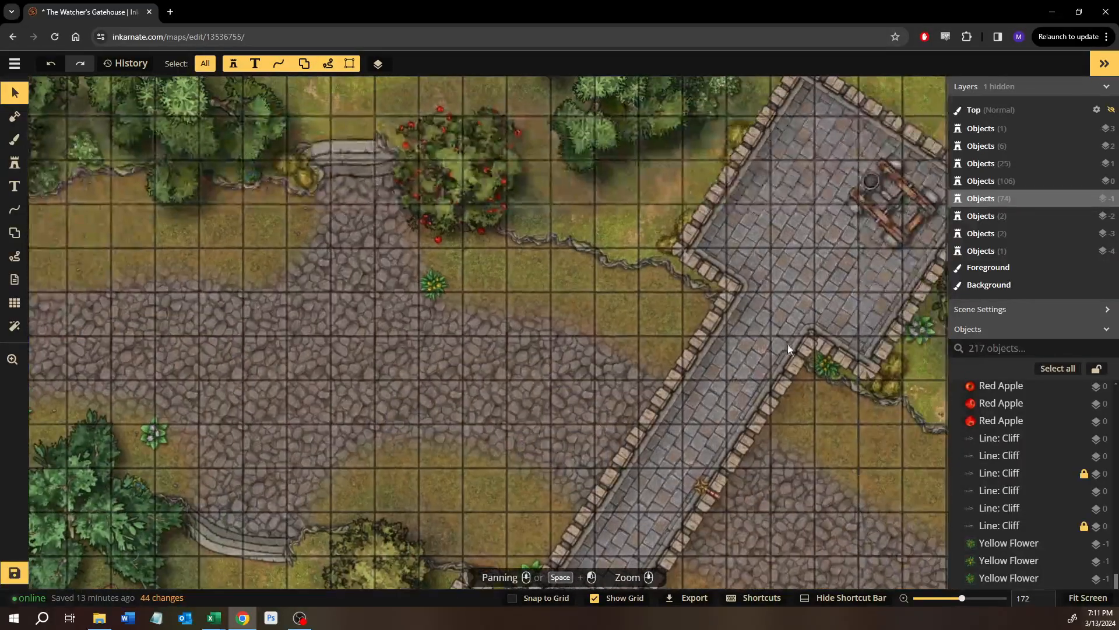
left_click(837, 374)
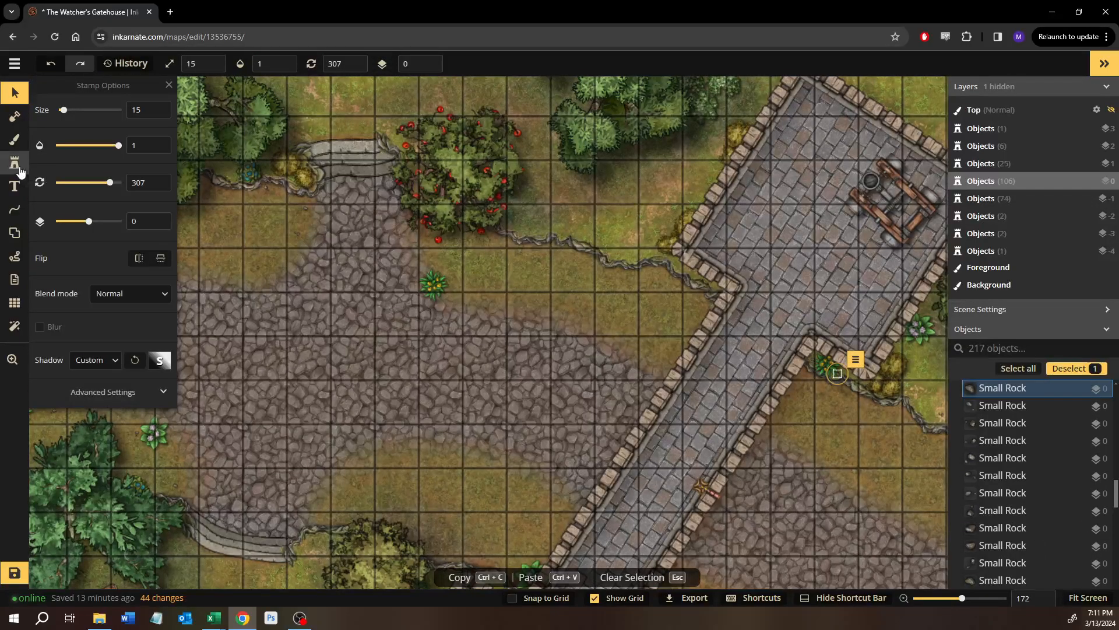
left_click(20, 170)
scroll(472, 299, "up", 3)
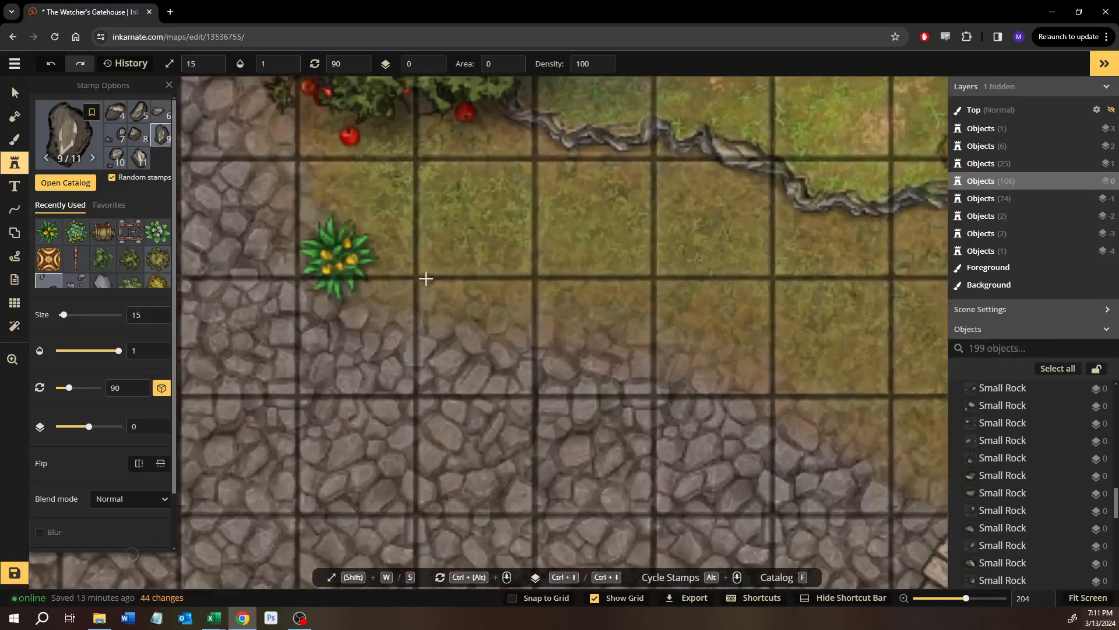
left_click(426, 279)
scroll(227, 257, "up", 10)
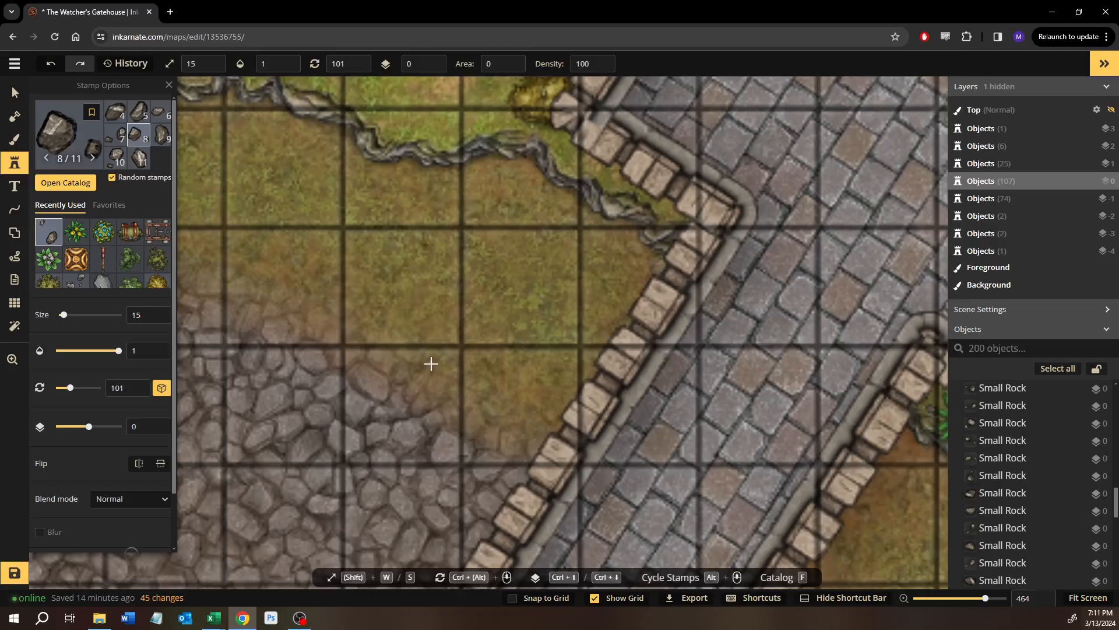
left_click(499, 409)
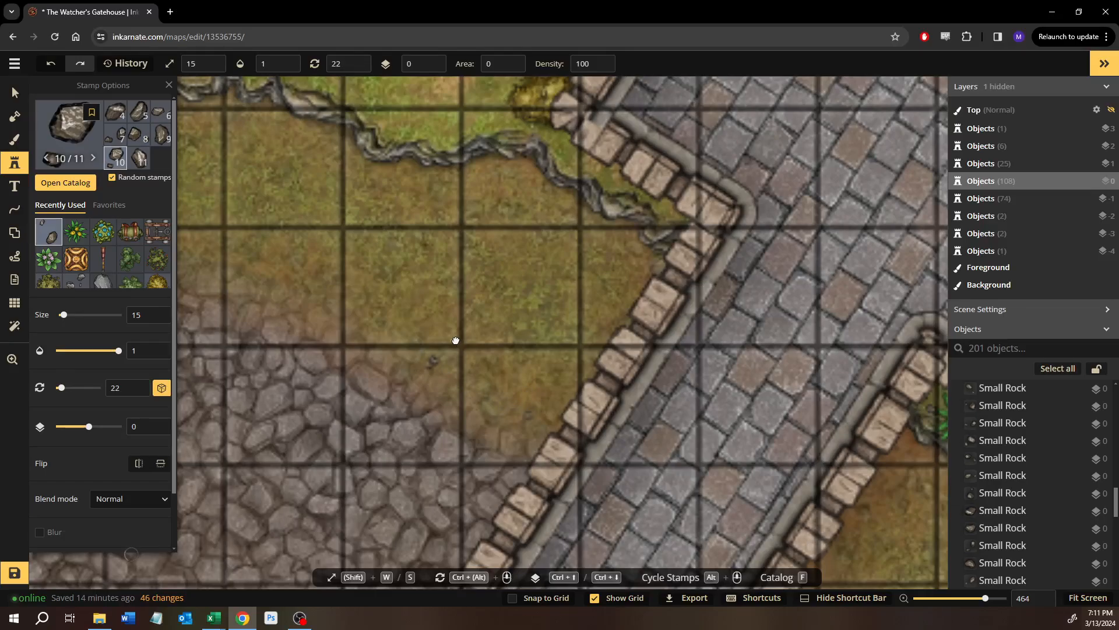
Scatter size 15 small rocks on the grass along the eastern path's northern edge, from the walkway wall to just past the two yellow flowers.
left_click_drag(455, 340, 261, 96)
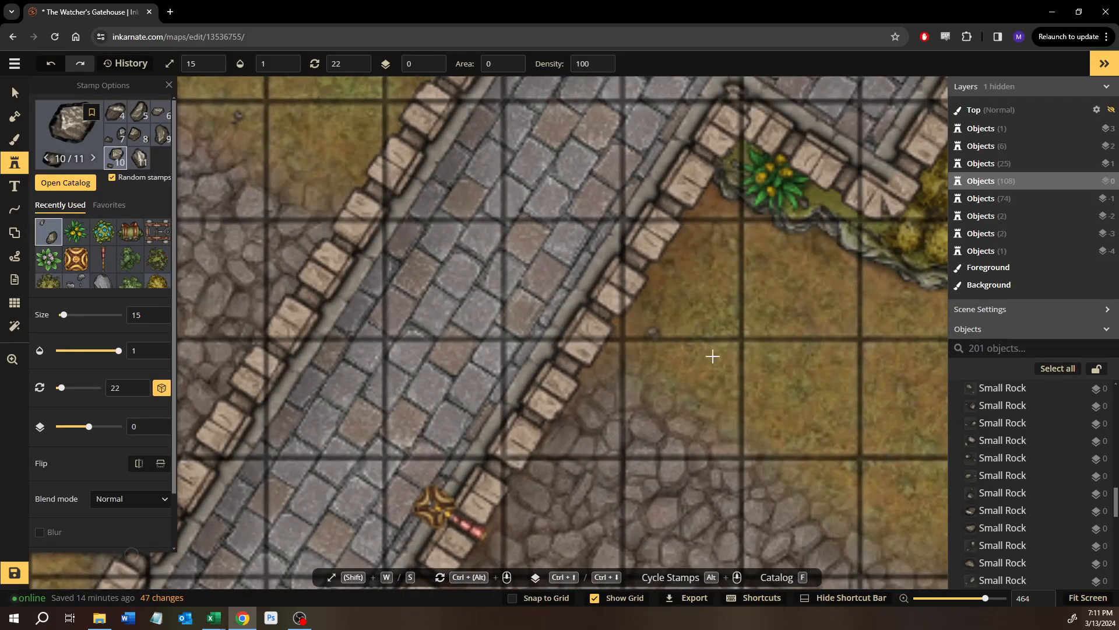
left_click(712, 356)
left_click_drag(713, 356, 414, 184)
left_click(405, 302)
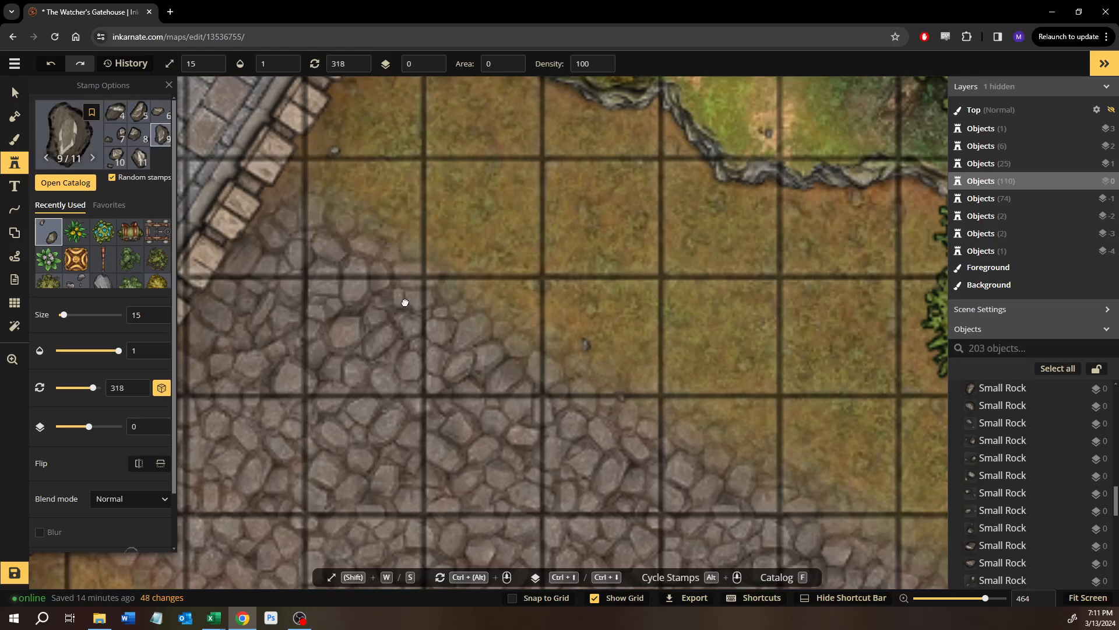
left_click_drag(870, 450, 431, 276)
left_click(443, 320)
Add a small rock farther east on the path's northern verge and another on the grass south of the path.
left_click_drag(826, 458, 476, 274)
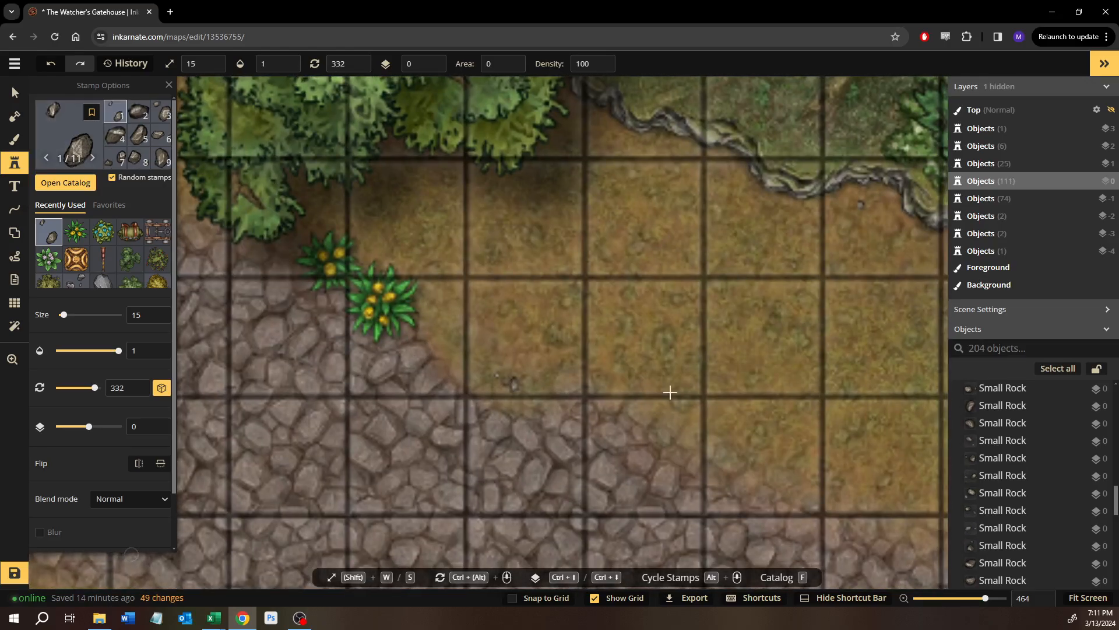
left_click(670, 392)
left_click_drag(809, 463, 596, 286)
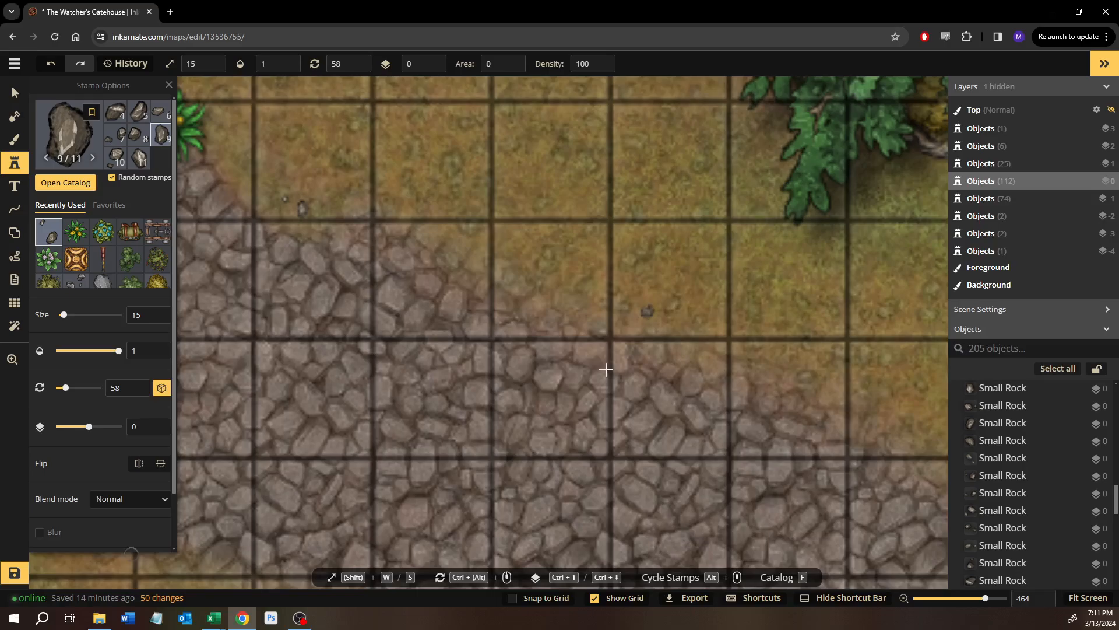
left_click(607, 369)
left_click_drag(593, 364, 425, 218)
left_click_drag(551, 194, 553, 79)
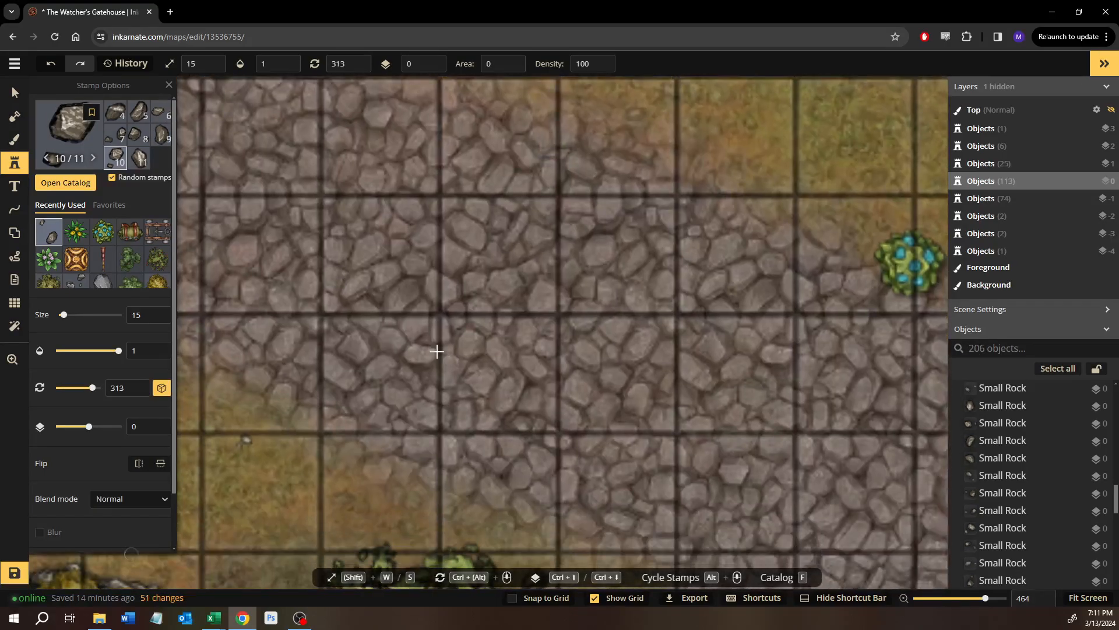
Place a small rock just east of the blue flower beside the path near the map's eastern edge.
left_click_drag(437, 351, 235, 197)
left_click_drag(625, 226, 413, 389)
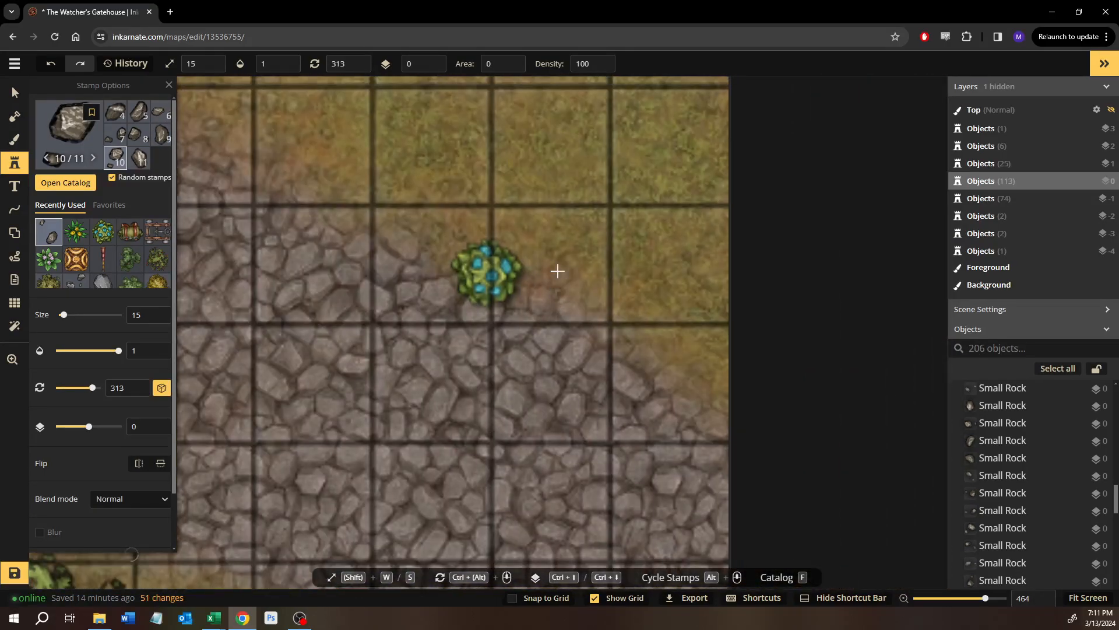
left_click(560, 267)
Scatter small rocks on the grass between the path and the bushes in the map's southeast corner.
scroll(380, 262, "down", 10)
scroll(380, 262, "left", 3)
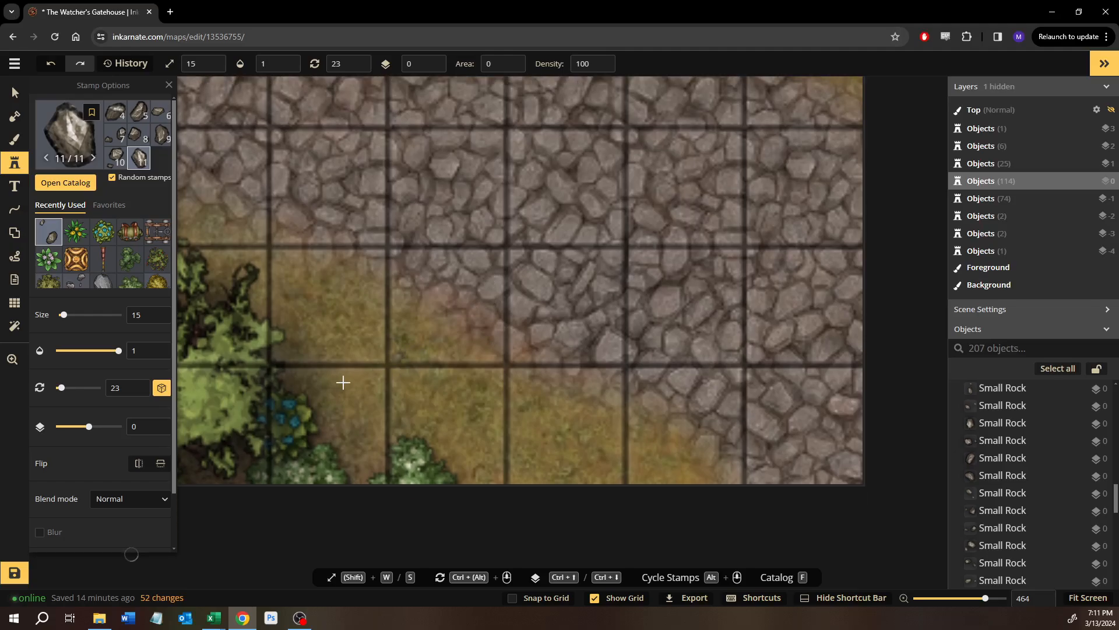
left_click(345, 382)
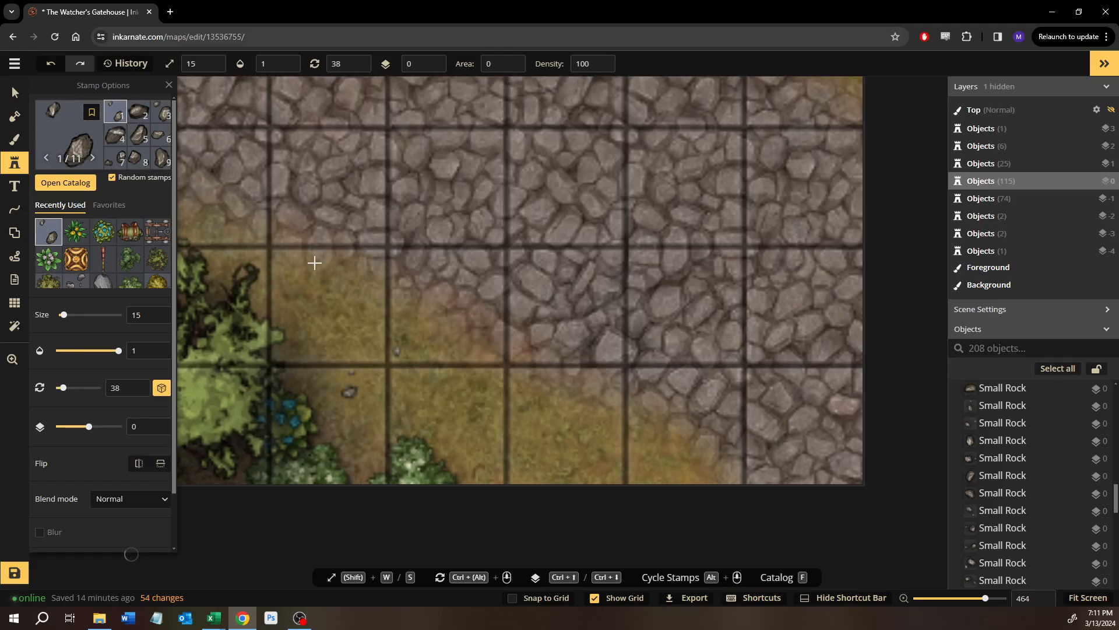
left_click(314, 263)
Search the Fantasy Battlemaps 2.0 stamp catalog for "statue".
scroll(314, 262, "down", 6)
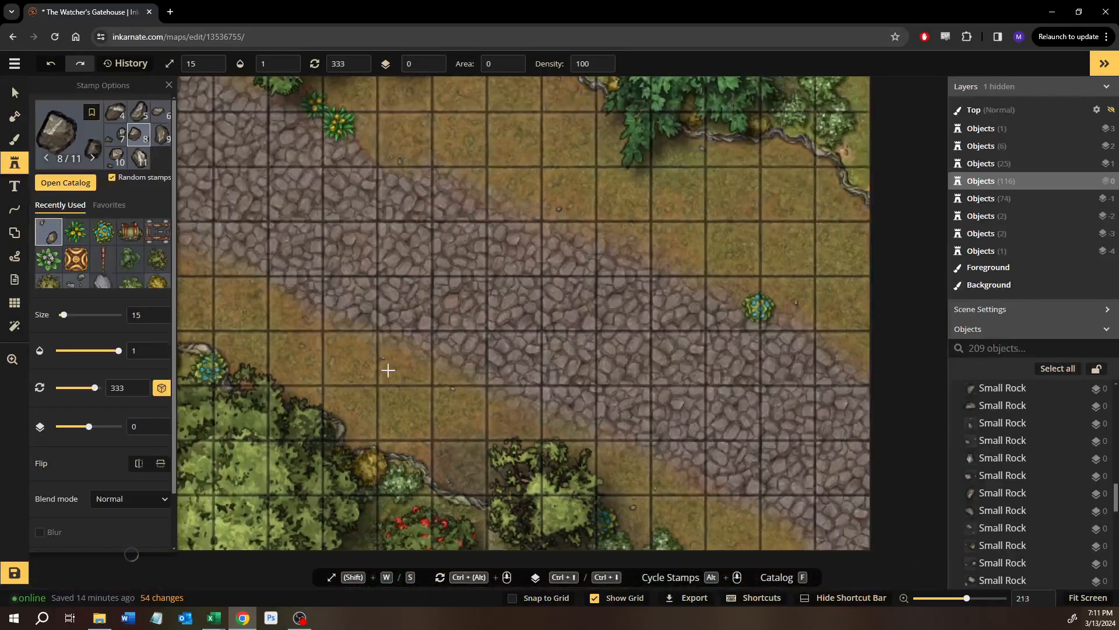
scroll(387, 370, "down", 5)
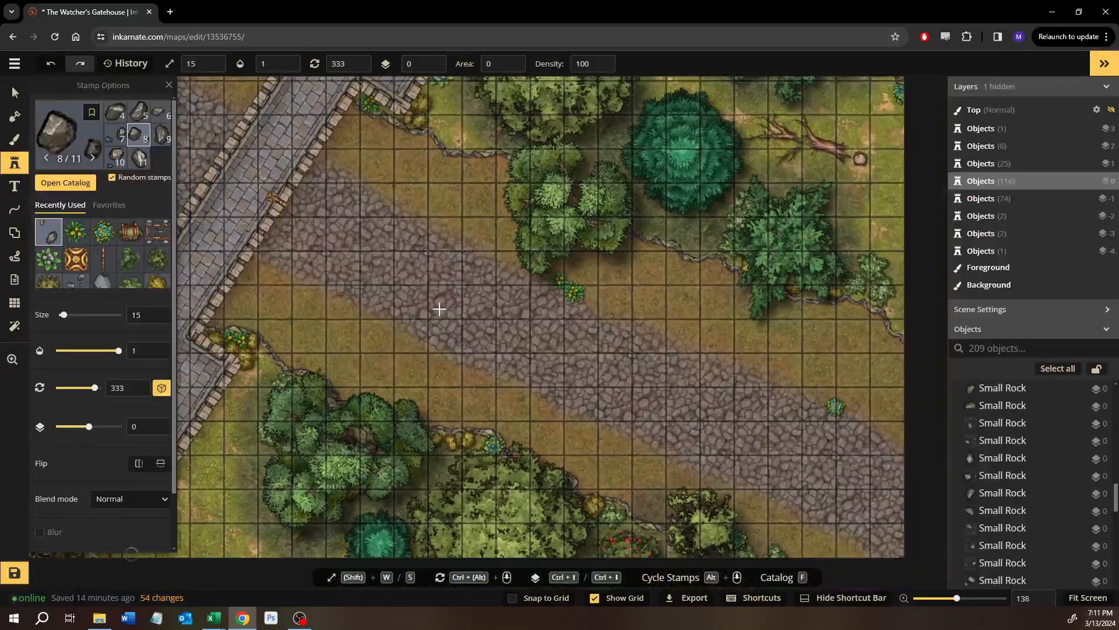
scroll(439, 309, "down", 2)
left_click_drag(506, 344, 653, 378)
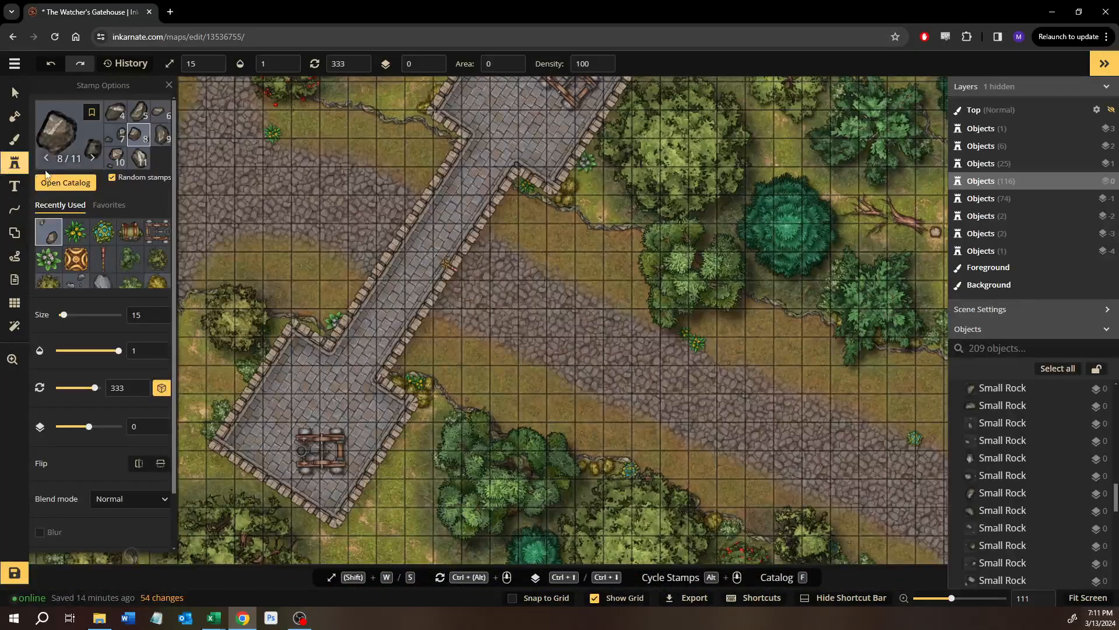
left_click(66, 183)
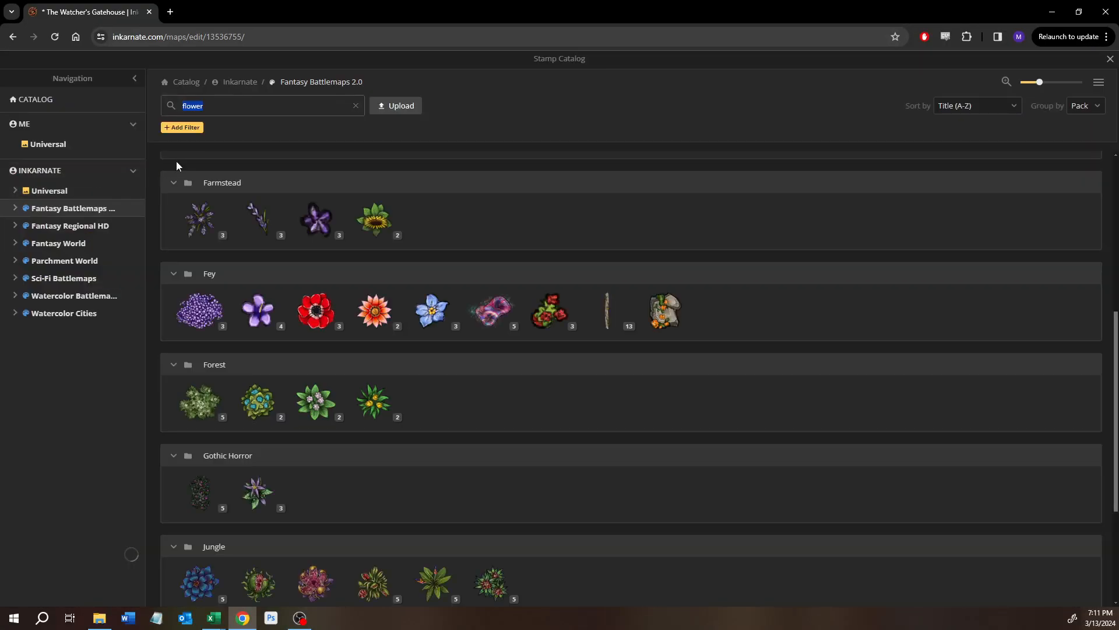
type("se")
key("BackSpace")
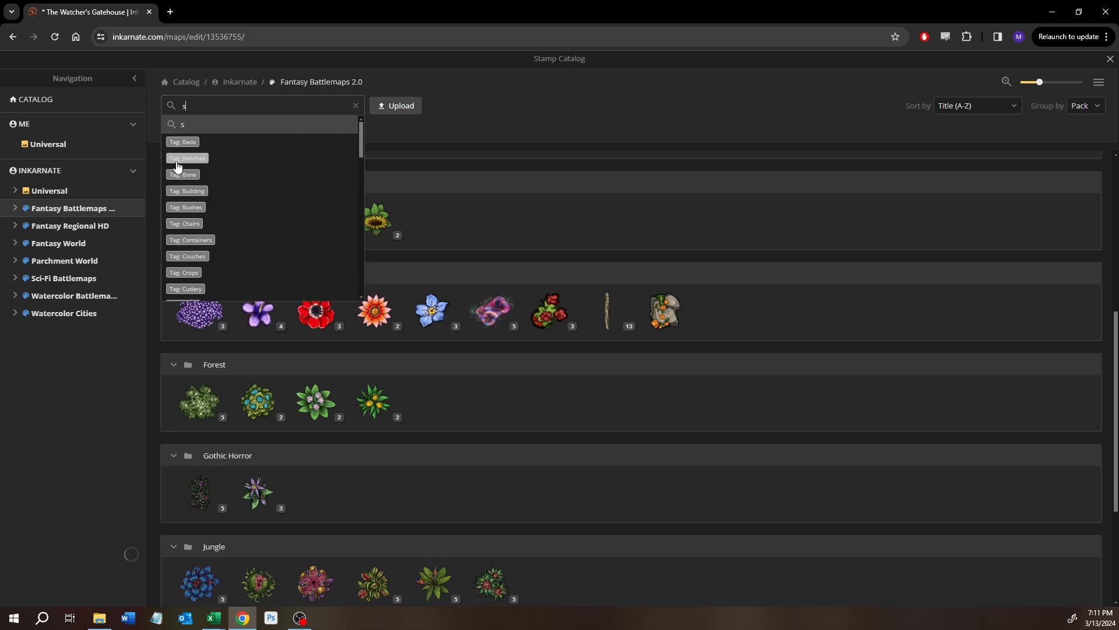
type("e")
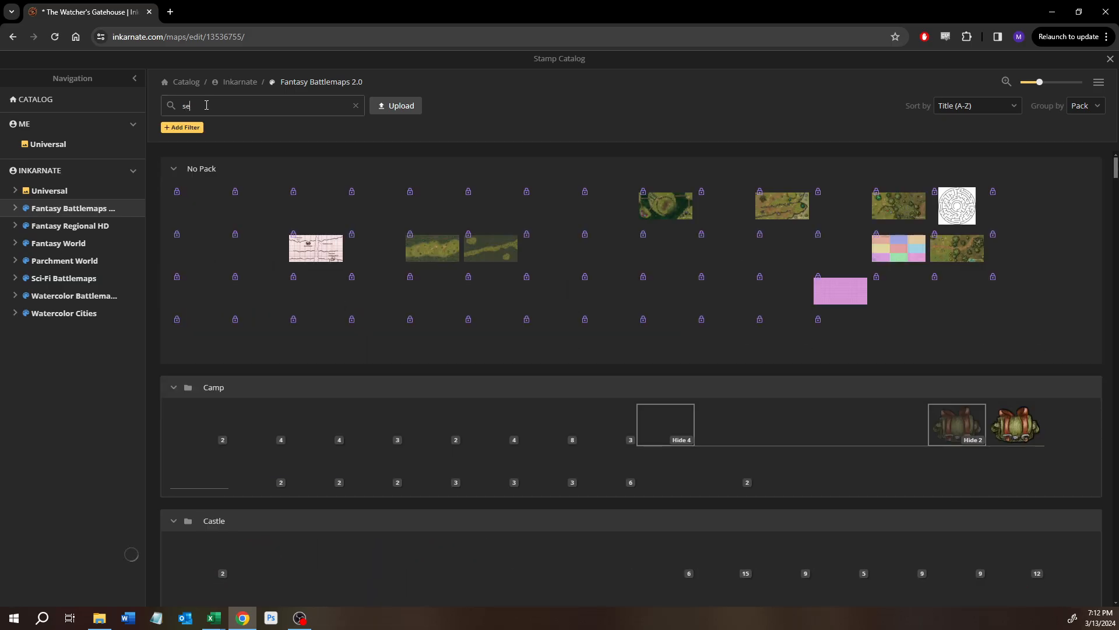
key("BackSpace")
type("at")
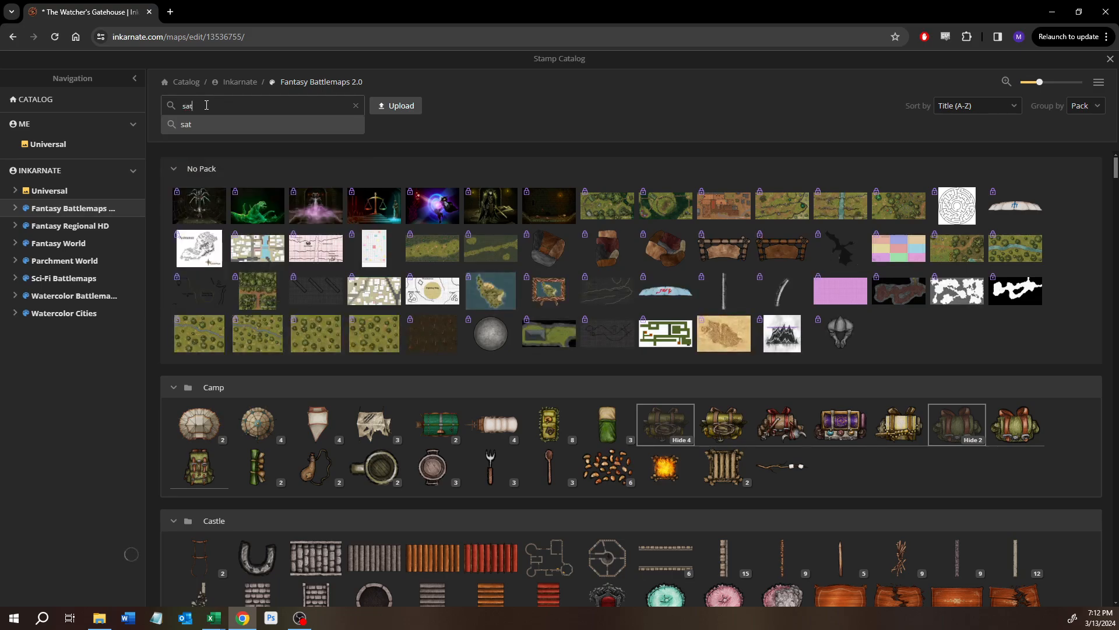
key("BackSpace")
key("BackSpace")
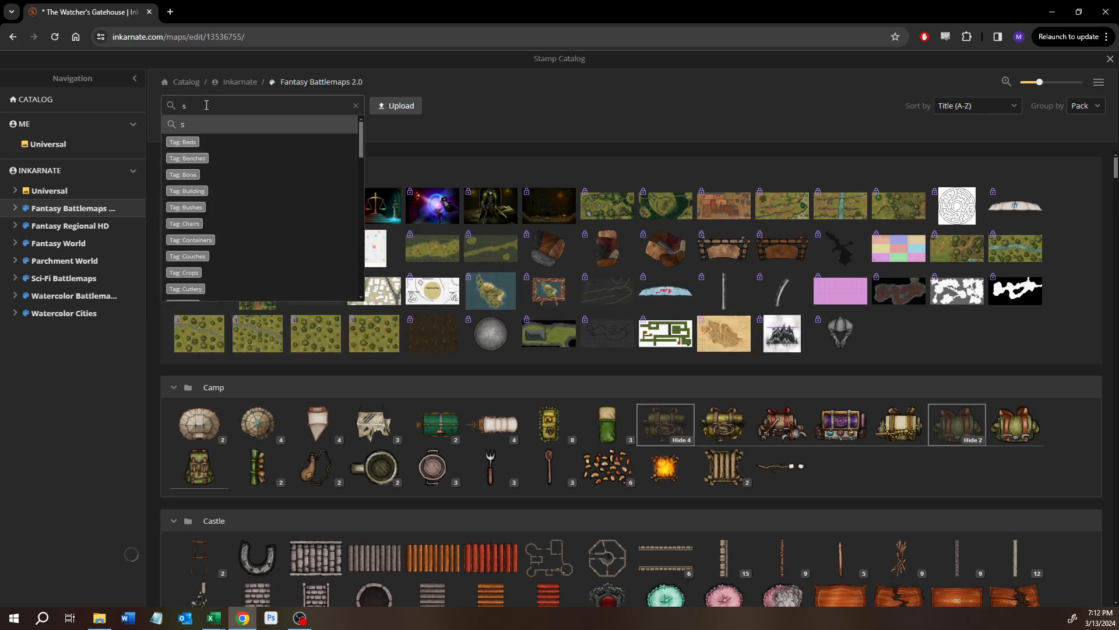
type("ta")
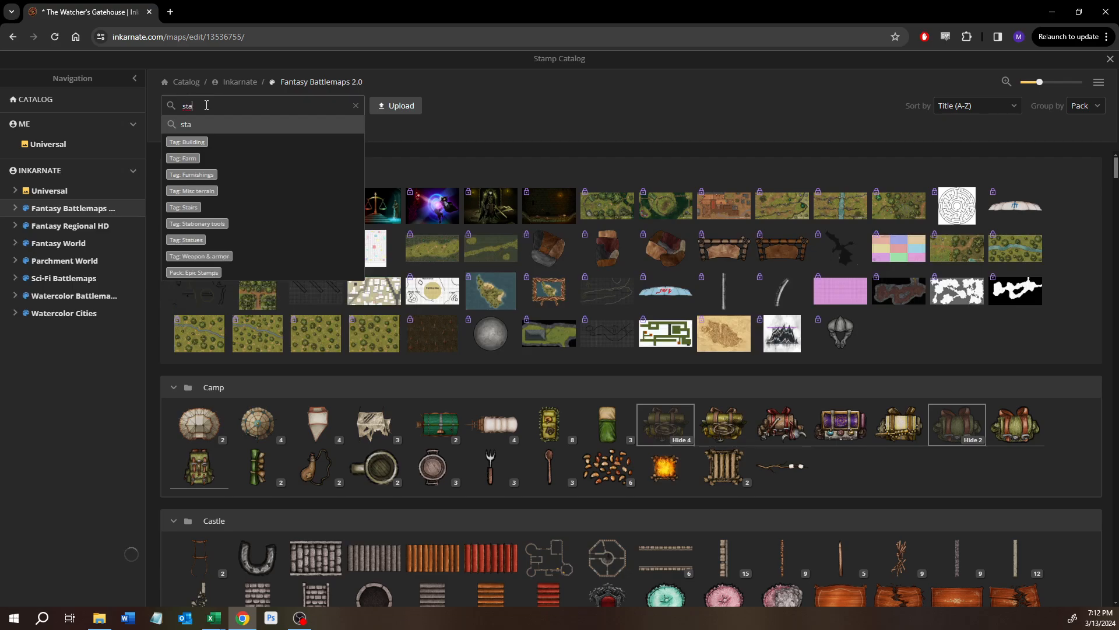
type("tue")
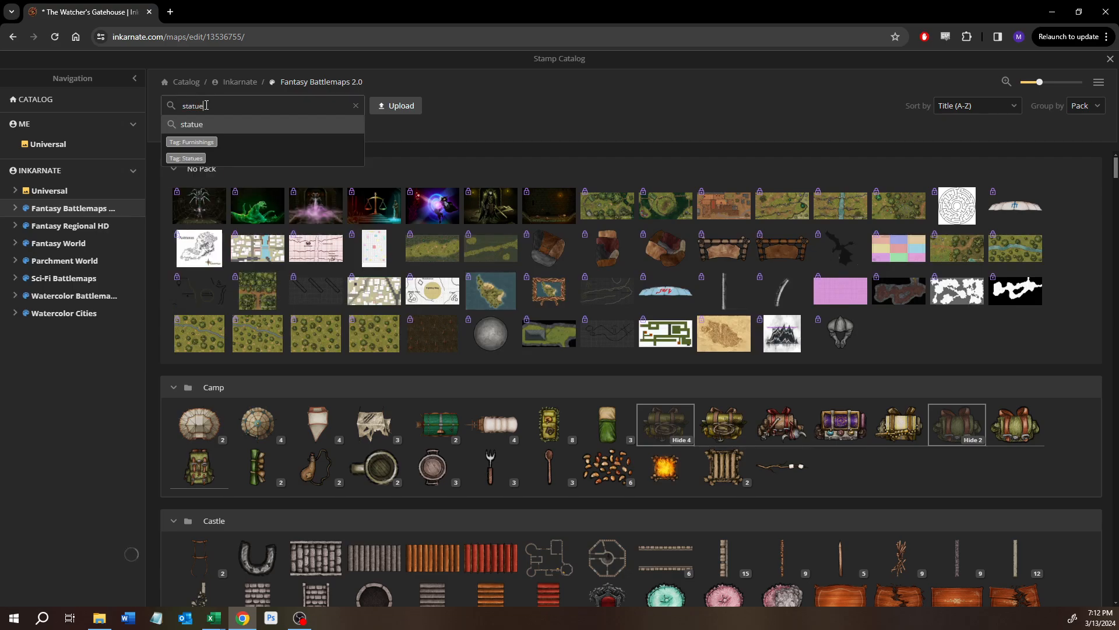
key("Return")
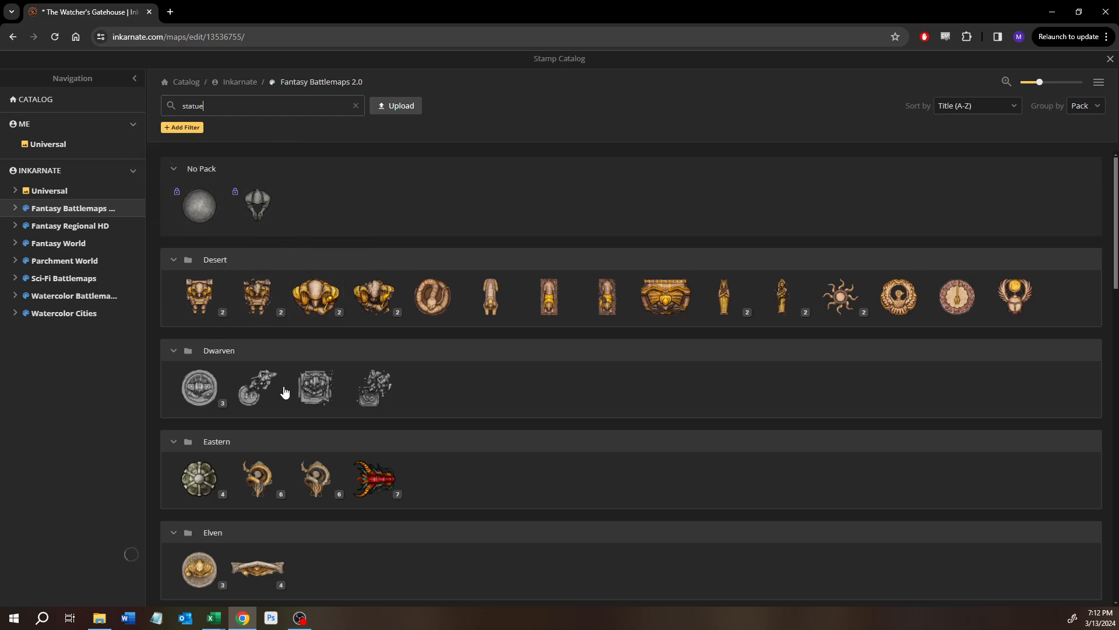
Look through the statue stamps down to the Temple pack and narrow the catalog search to "wall statue".
scroll(247, 449, "down", 3)
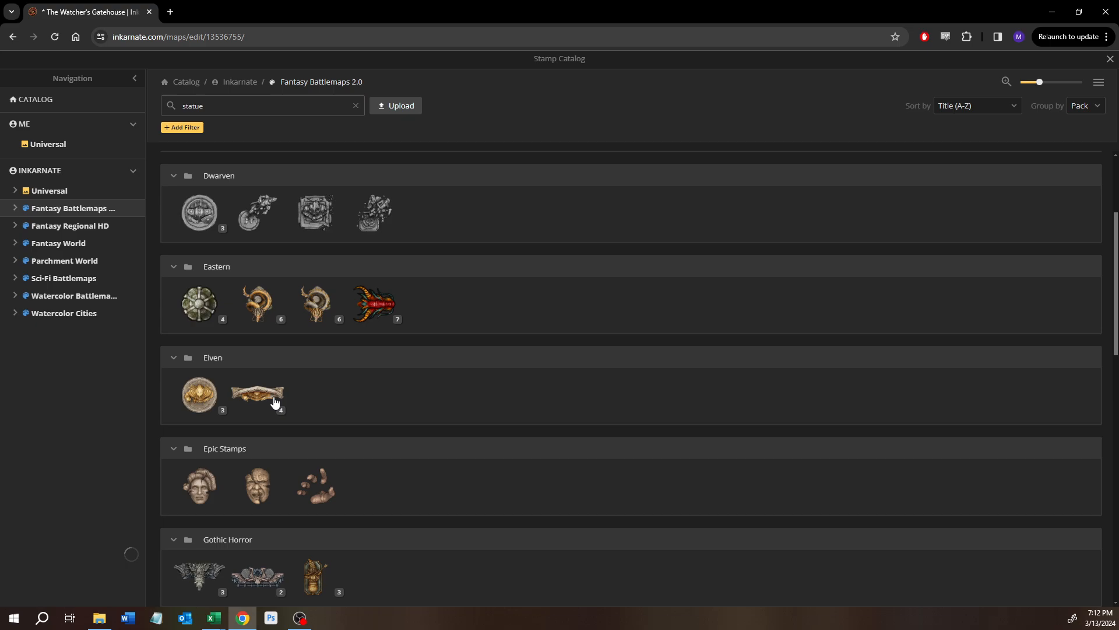
mouse_move(274, 402)
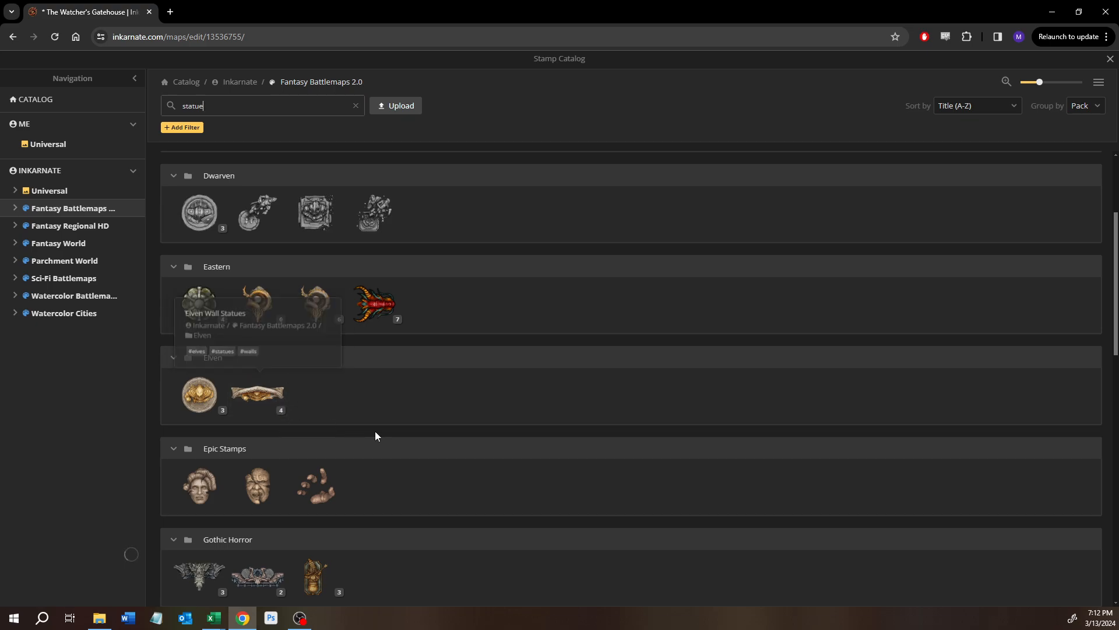
scroll(281, 523, "down", 2)
mouse_move(260, 477)
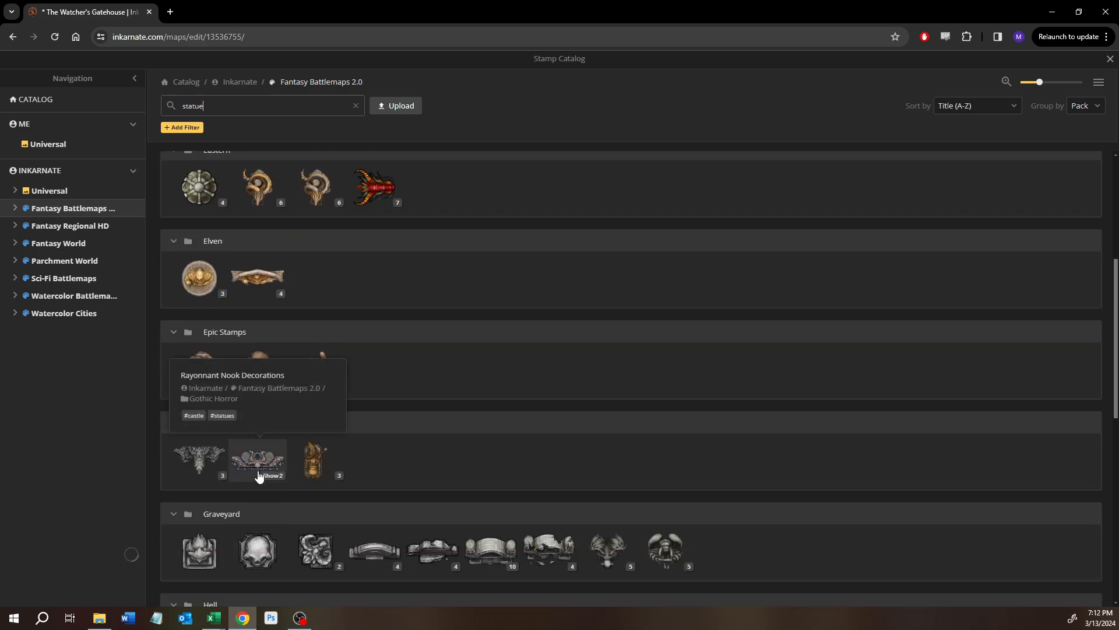
scroll(432, 449, "down", 3)
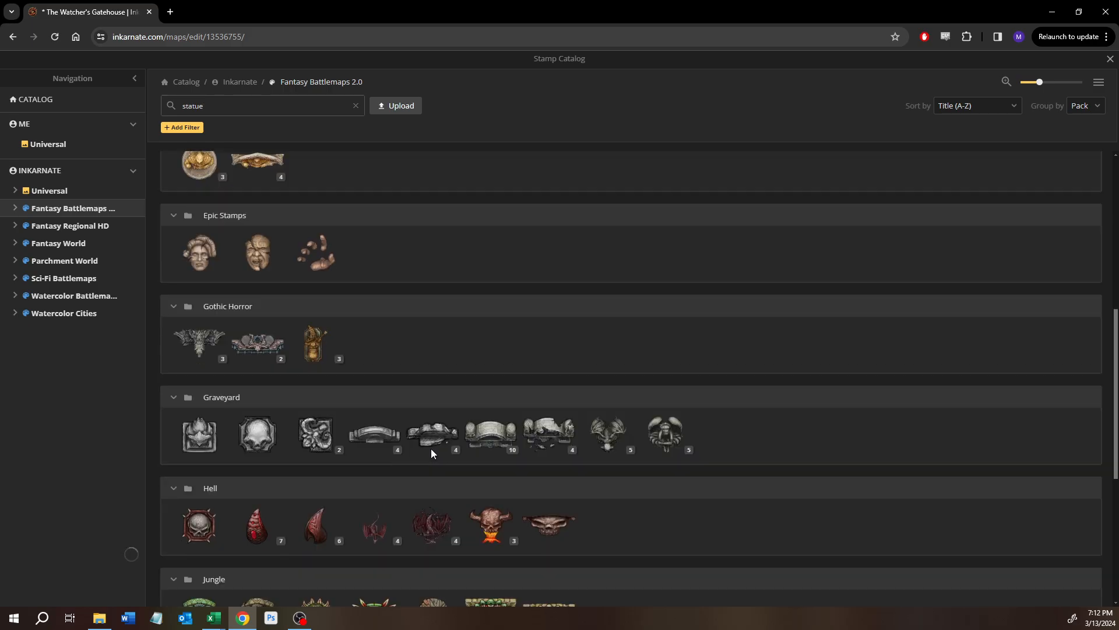
scroll(432, 453, "down", 5)
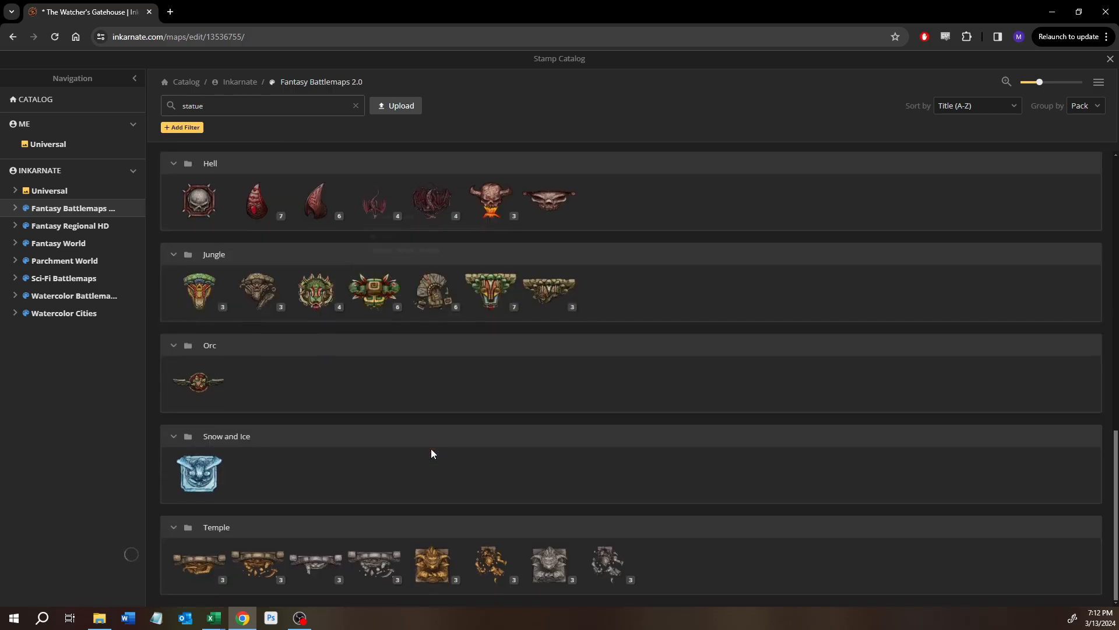
mouse_move(325, 566)
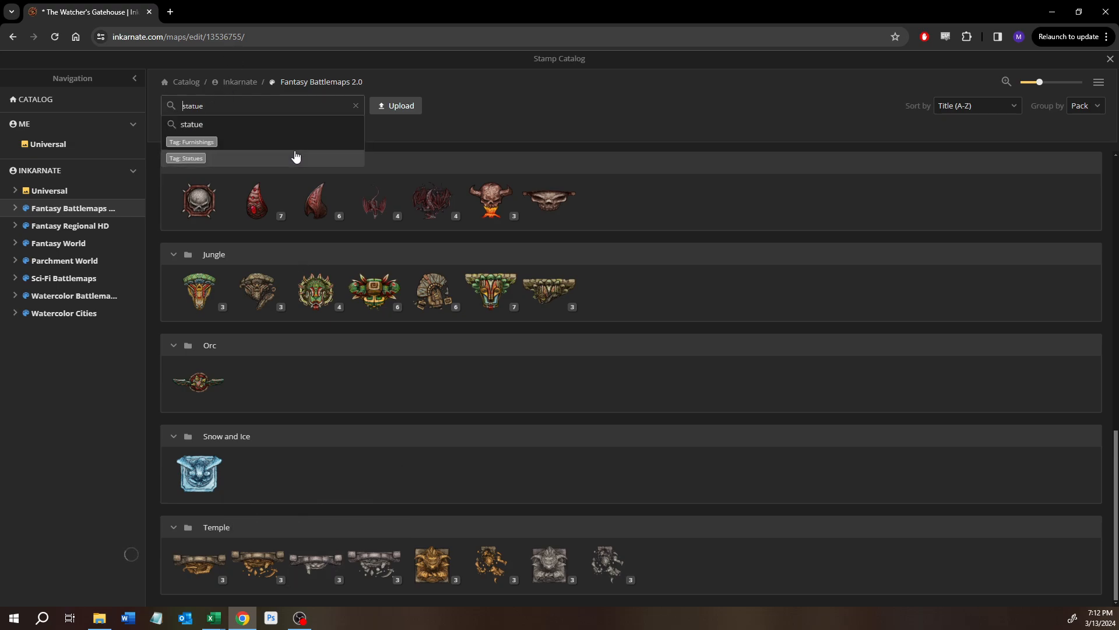
type("wa")
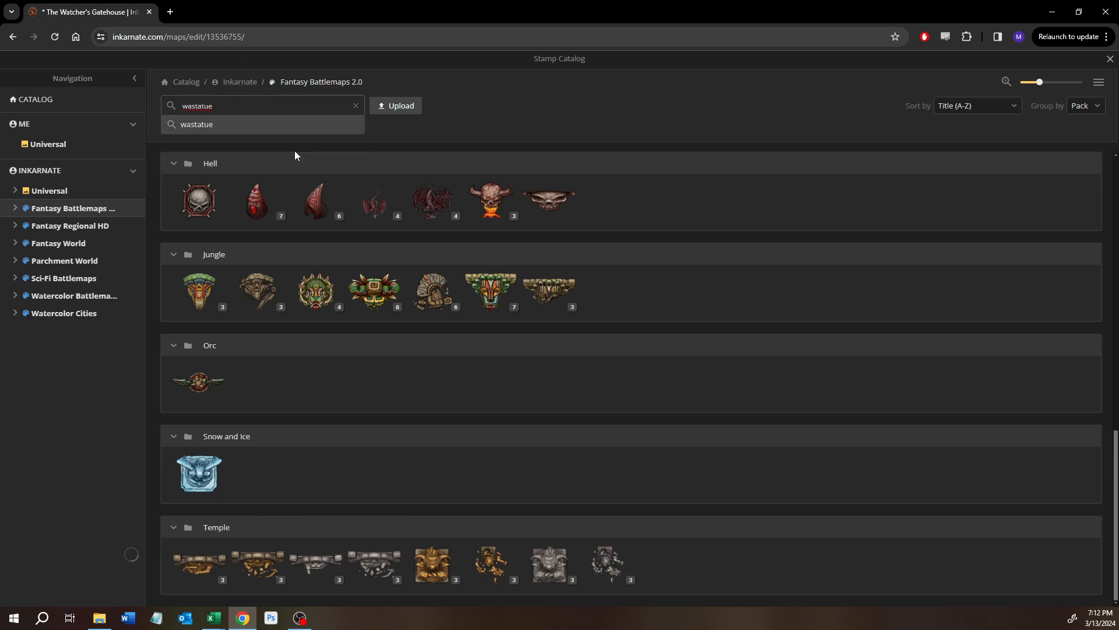
type("ll")
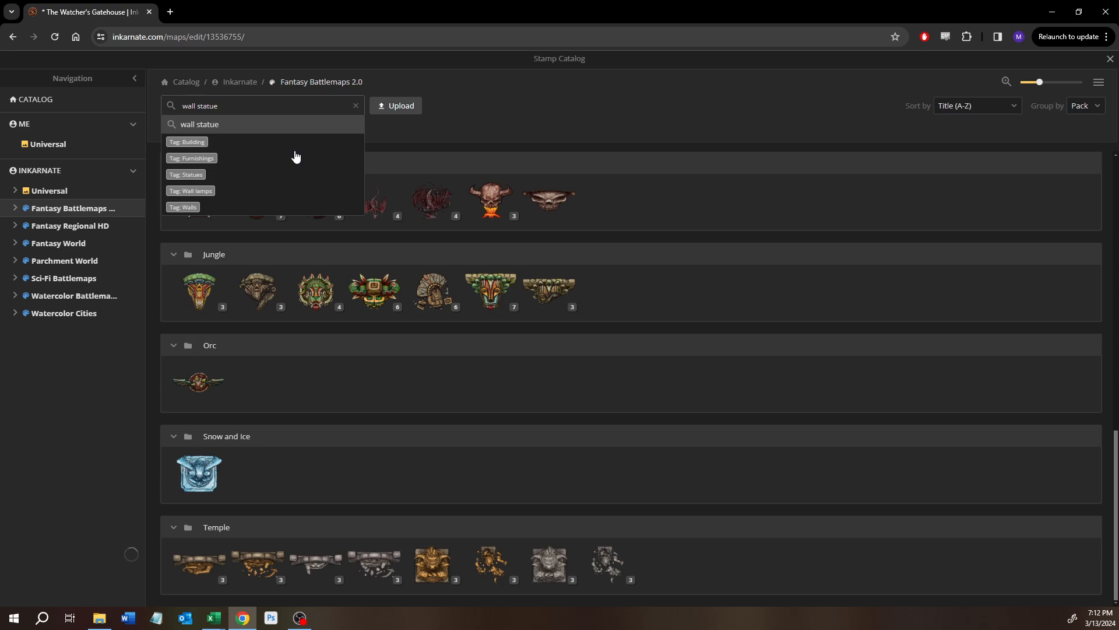
key("Return")
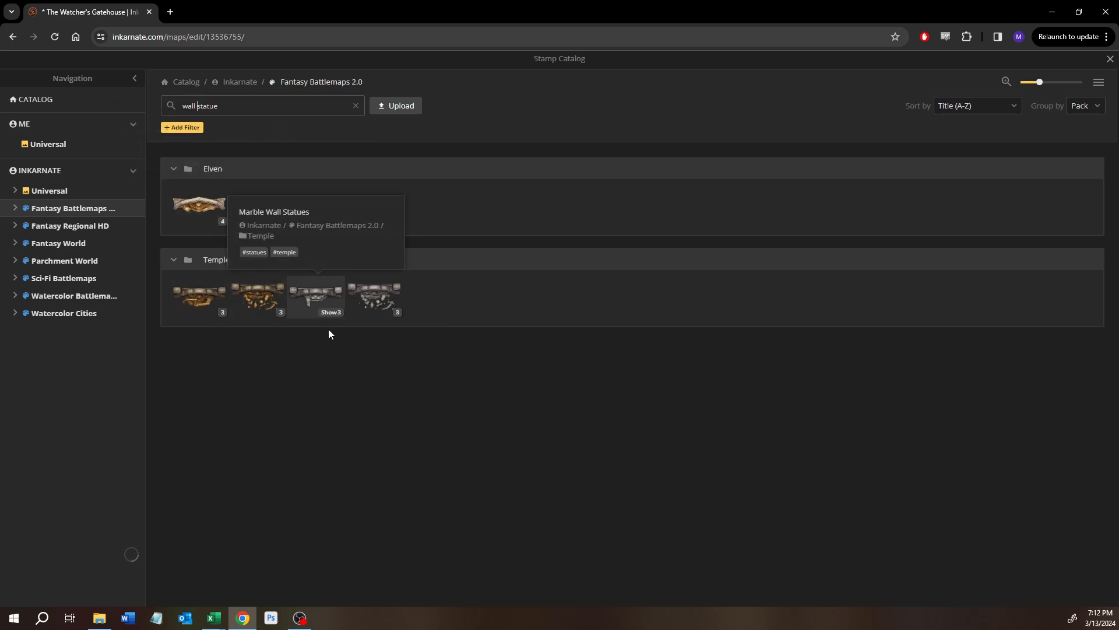
Pick the second Marble Wall Statue variant from the Temple pack and place it at size 15 on the eastern path's southern edge.
left_click(332, 314)
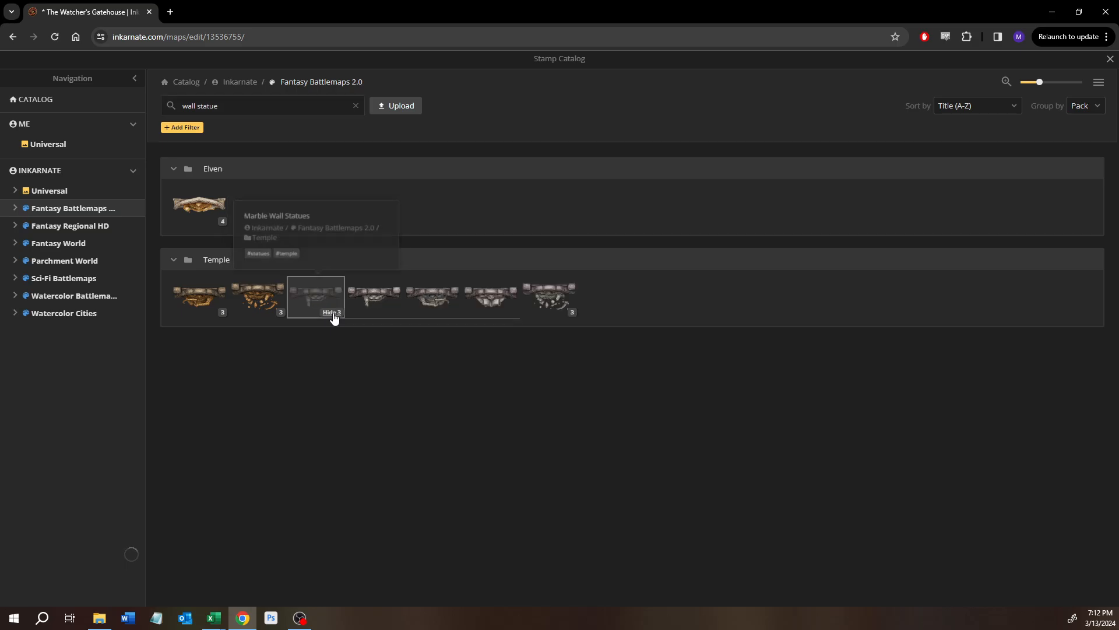
mouse_move(466, 307)
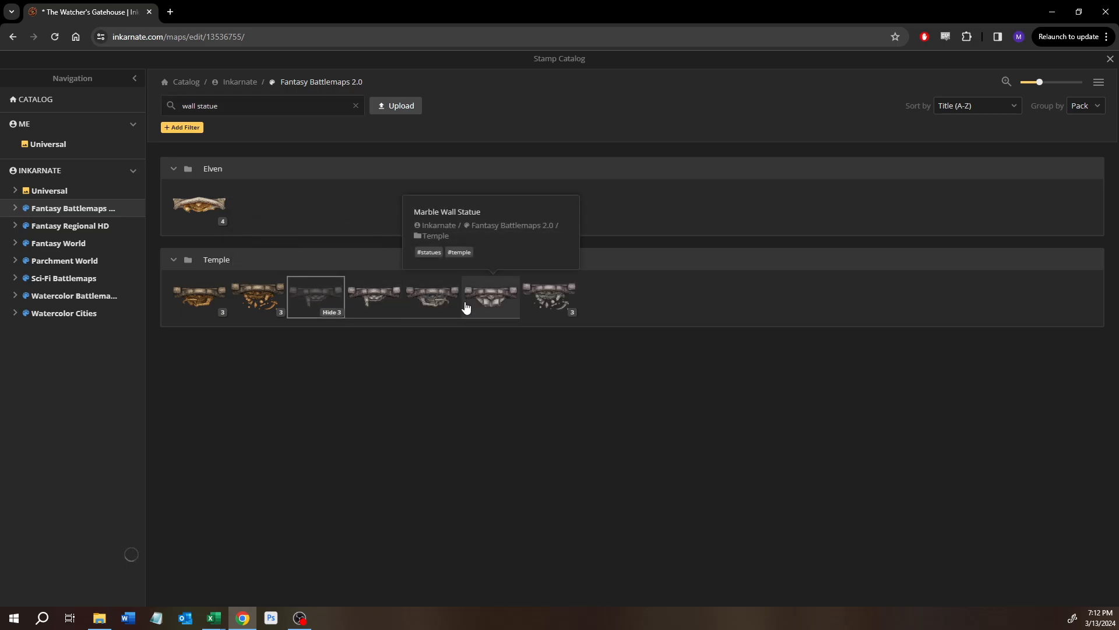
left_click(428, 305)
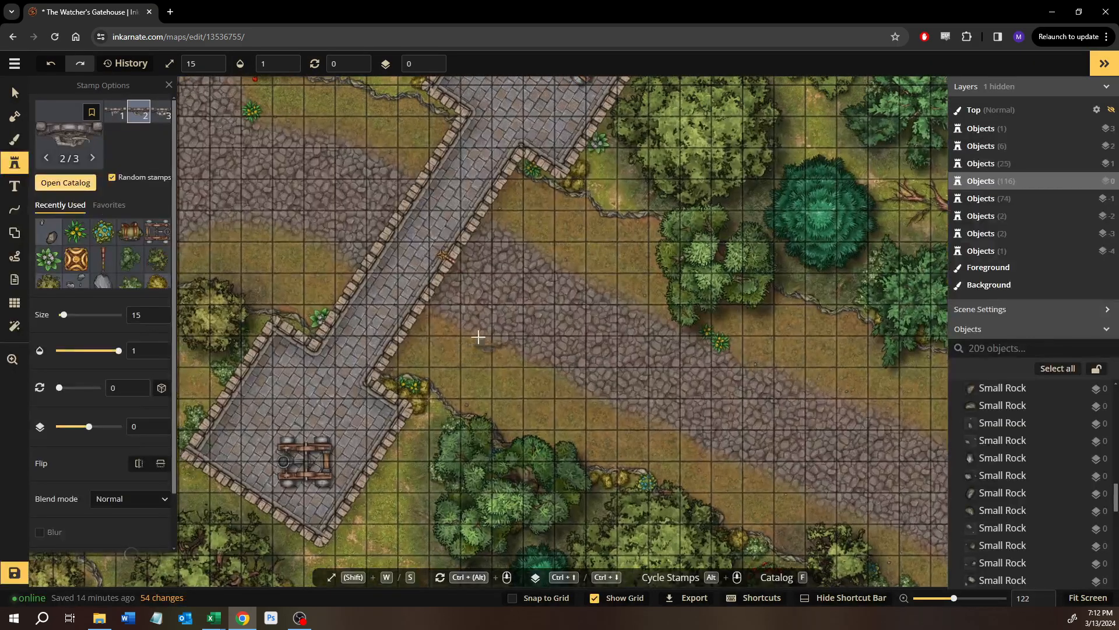
left_click(518, 339)
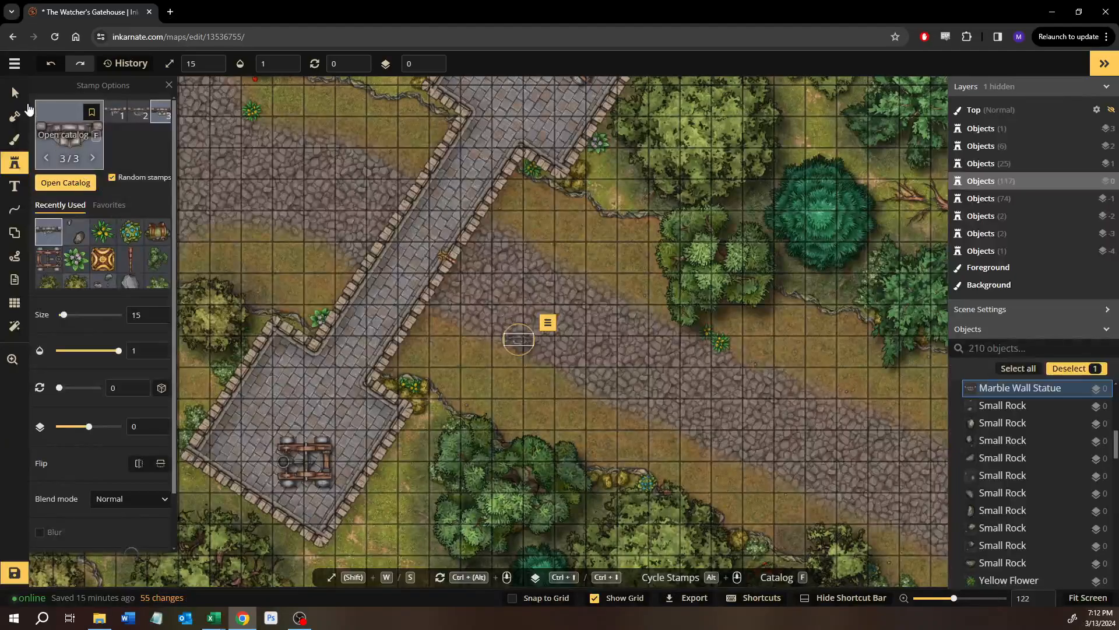
Enlarge the placed Marble Wall Statue to size 62.
left_click(13, 89)
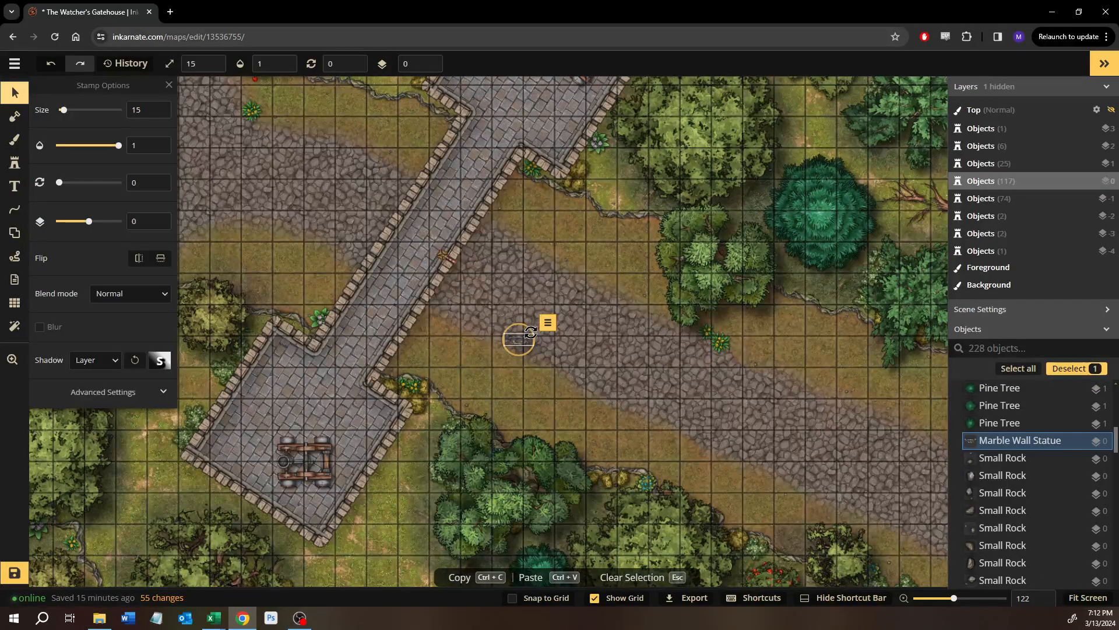
scroll(531, 332, "up", 10)
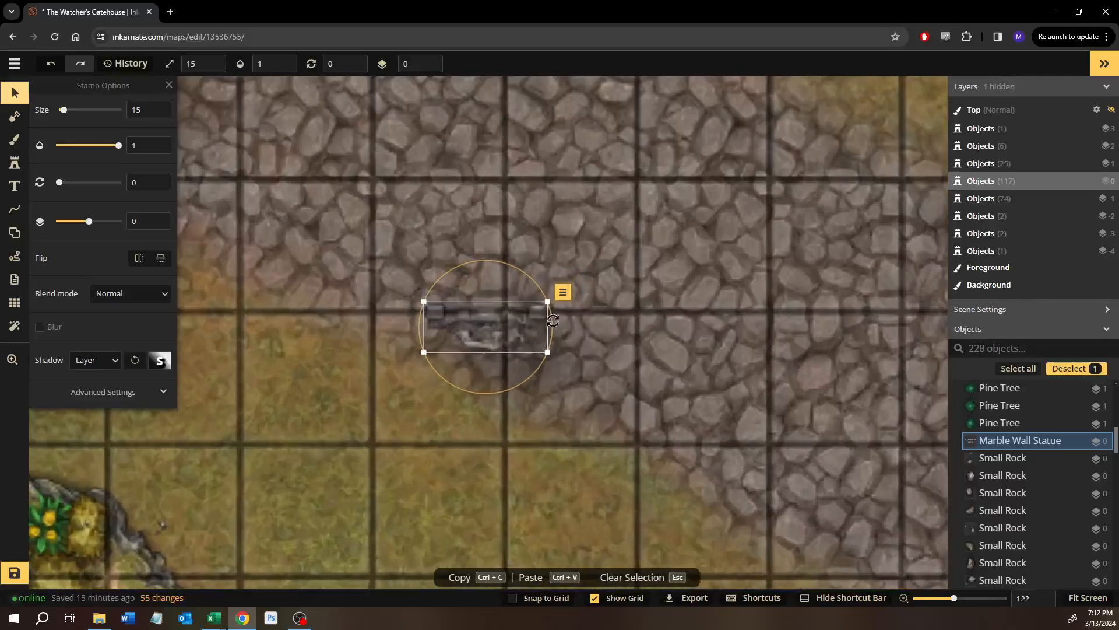
left_click_drag(548, 302, 921, 79)
scroll(717, 447, "down", 3)
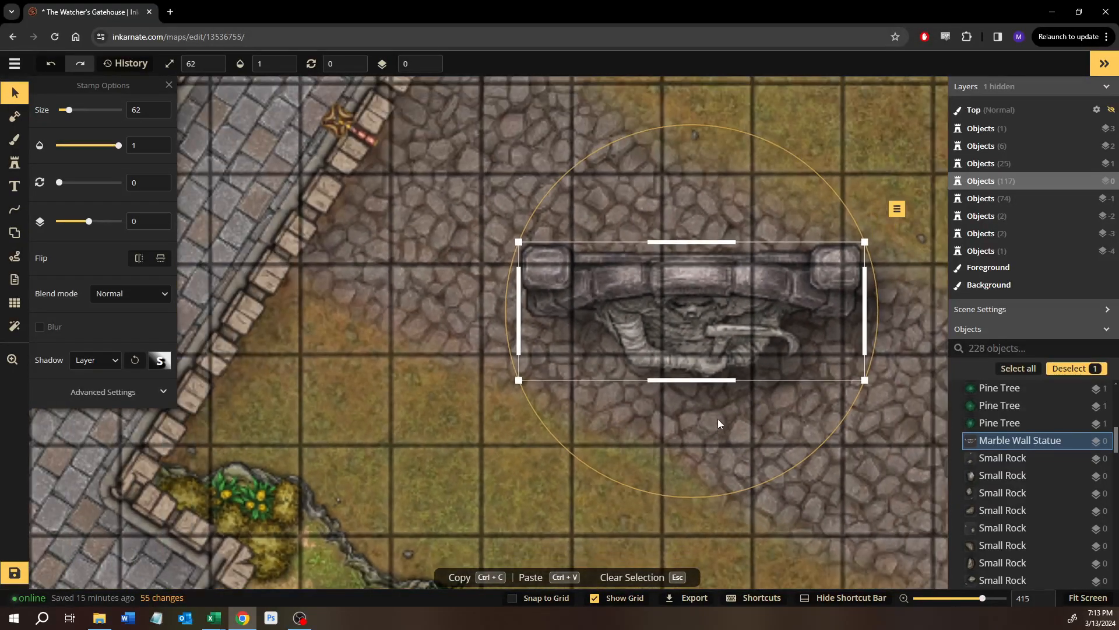
scroll(718, 419, "down", 1)
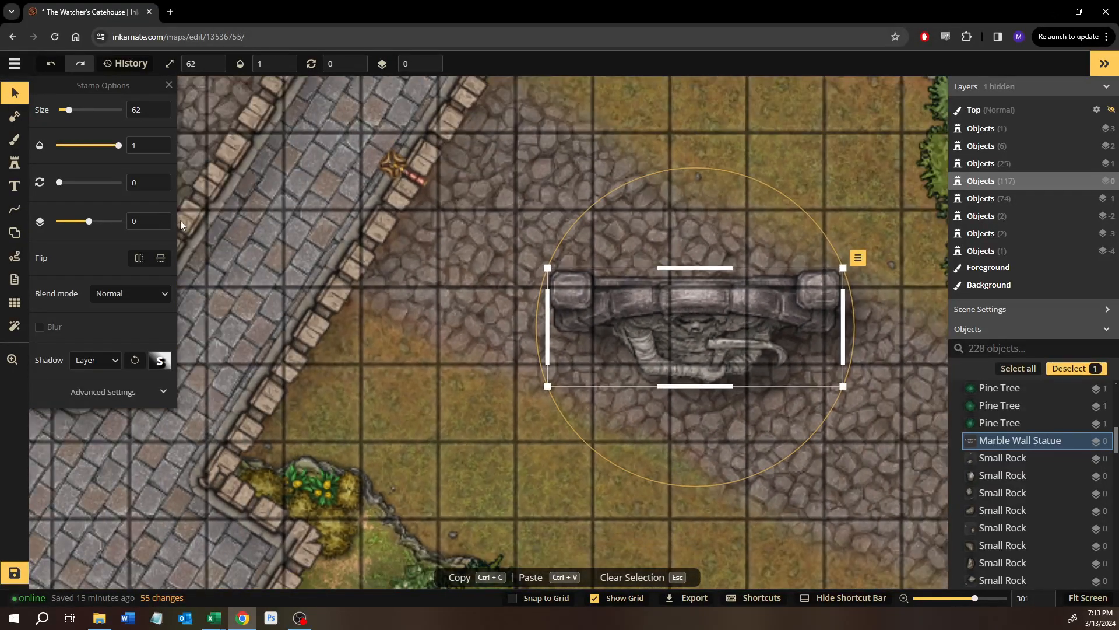
Place the first Marble Wall Statue variant north of the enlarged statue and the third variant south of it, both at size 62.
left_click(15, 162)
left_click(116, 113)
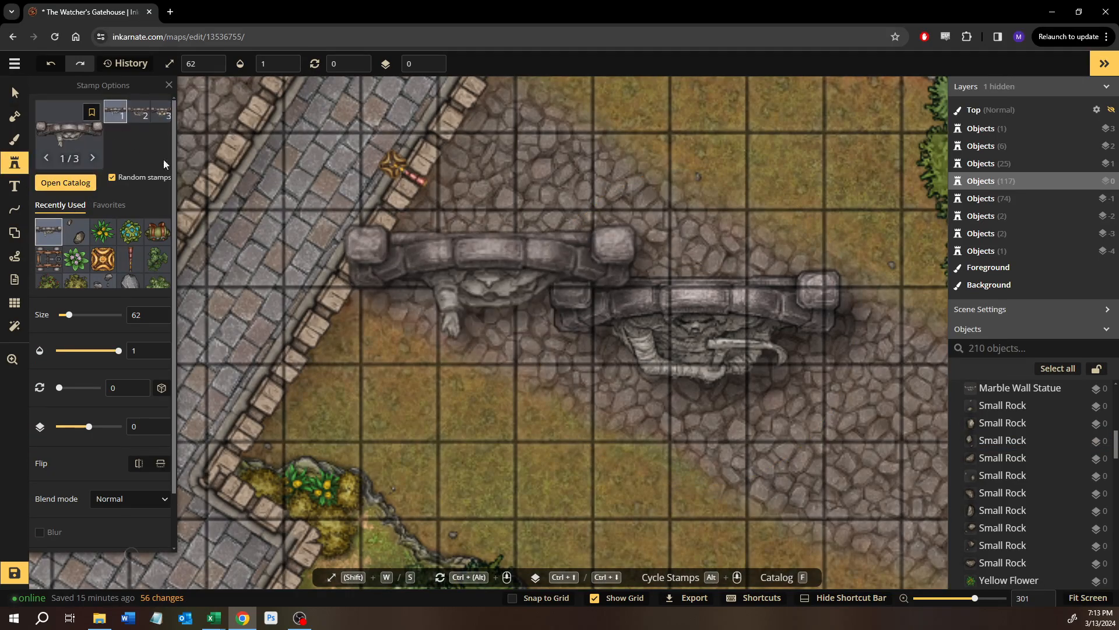
left_click(718, 165)
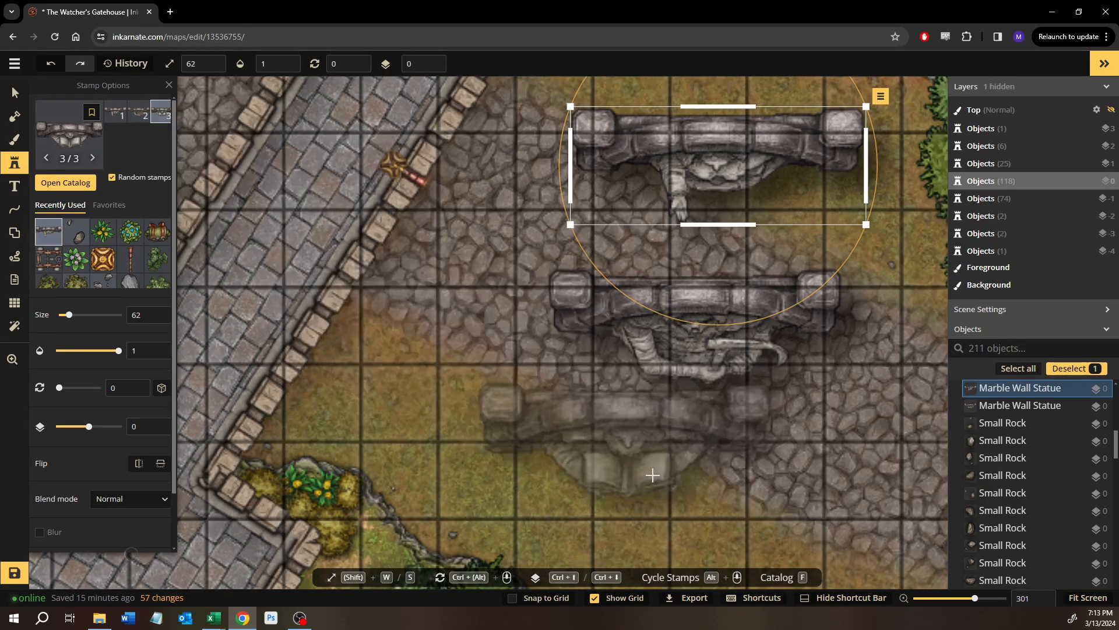
left_click(655, 474)
left_click_drag(836, 387, 801, 394)
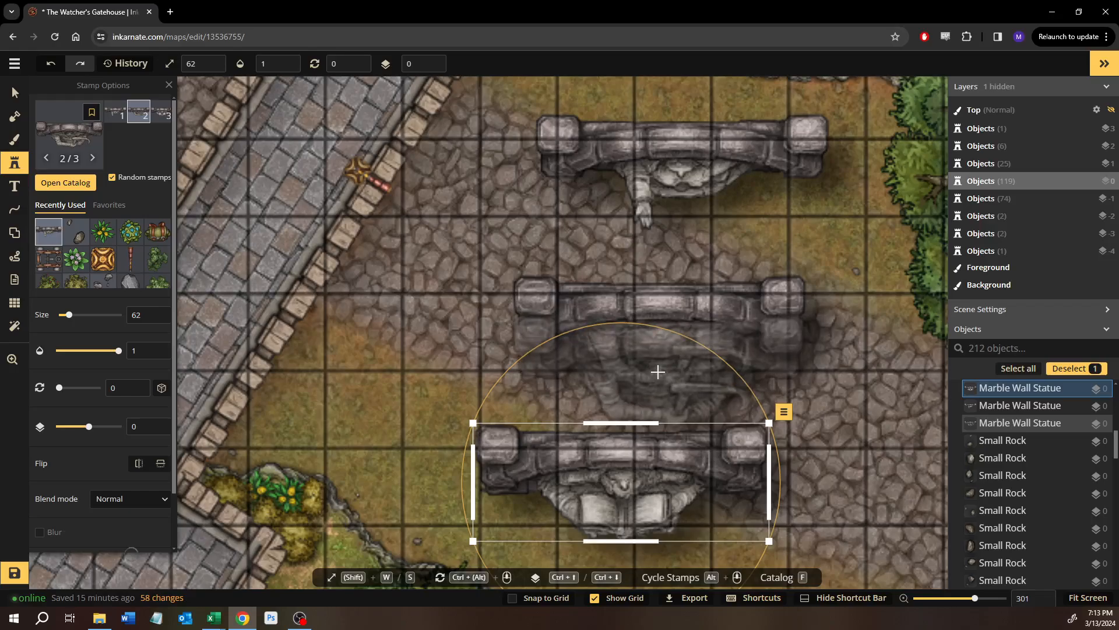
Delete the northern and middle Marble Wall Statues beside the eastern path.
left_click(17, 97)
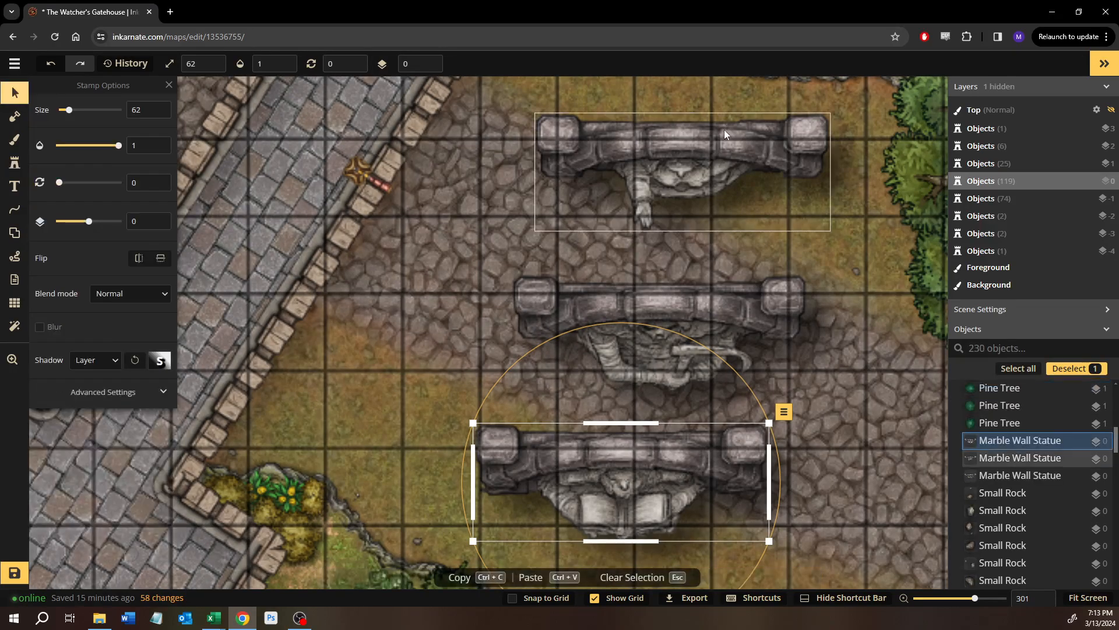
left_click(724, 129)
key("Delete")
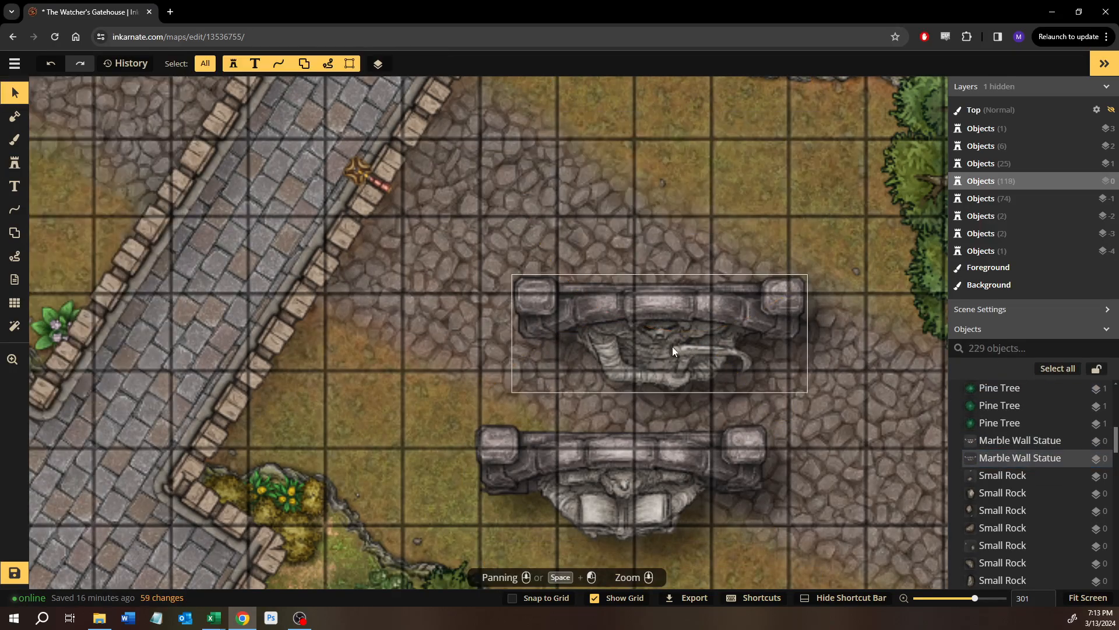
left_click(663, 339)
key("Delete")
scroll(553, 336, "down", 3)
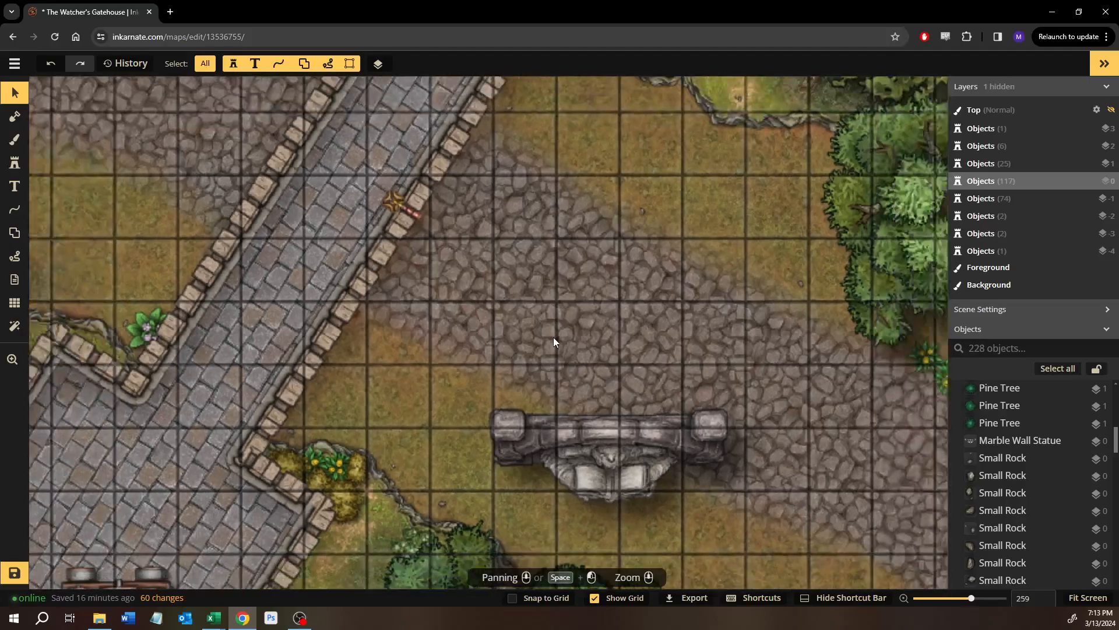
Move the remaining Marble Wall Statue to the grass east of the southern tower and reduce it to size 26.
left_click(574, 422)
left_click_drag(573, 423, 438, 127)
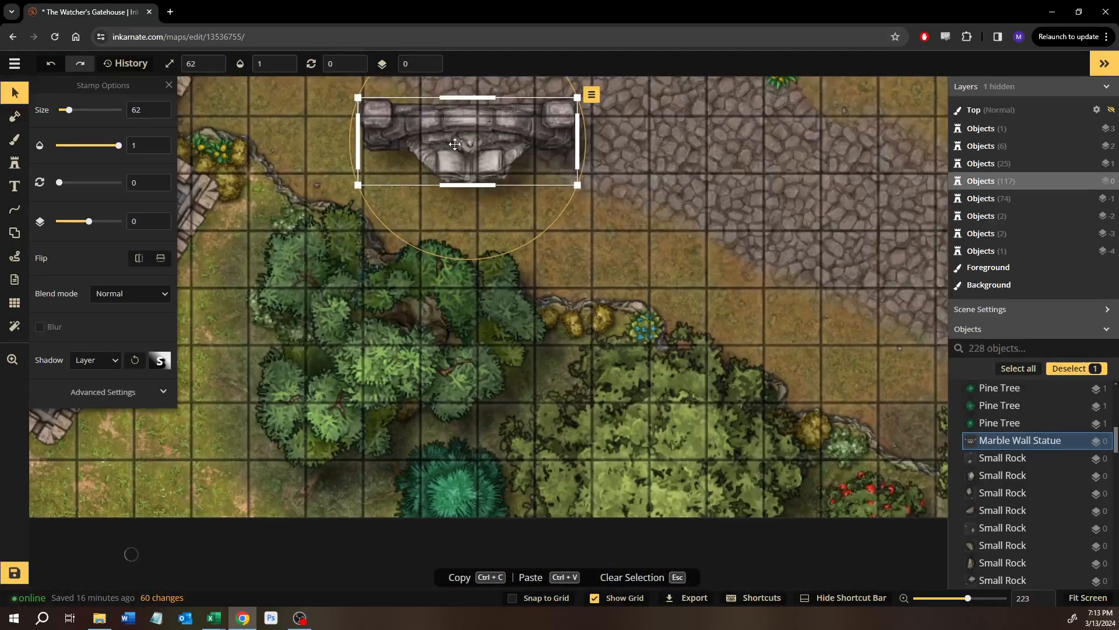
left_click_drag(563, 169, 348, 456)
scroll(347, 457, "up", 10)
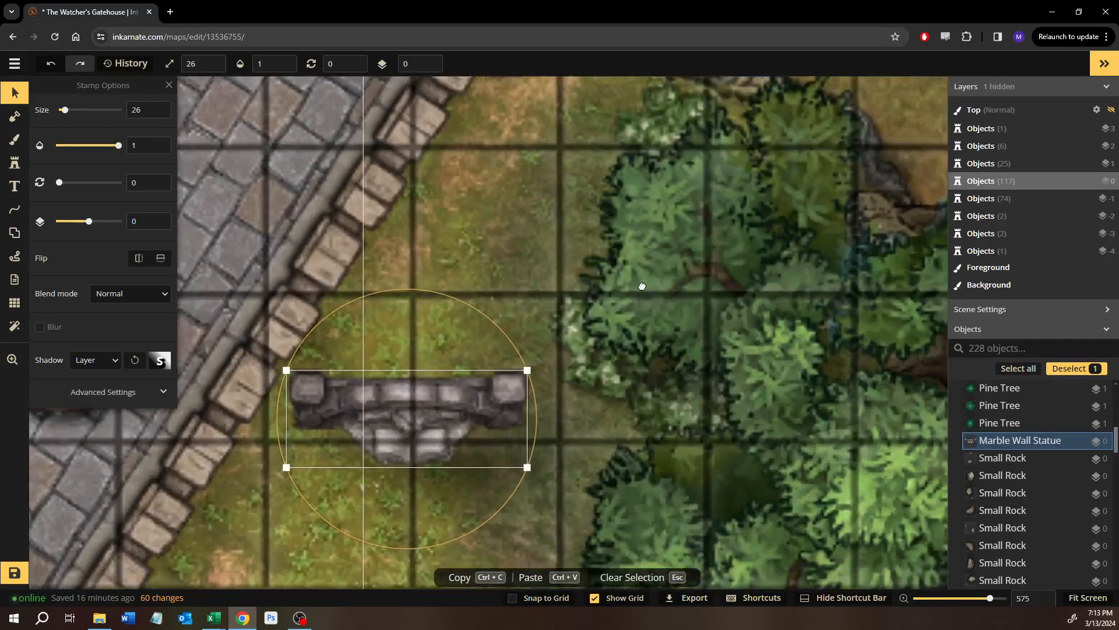
left_click_drag(642, 286, 856, 213)
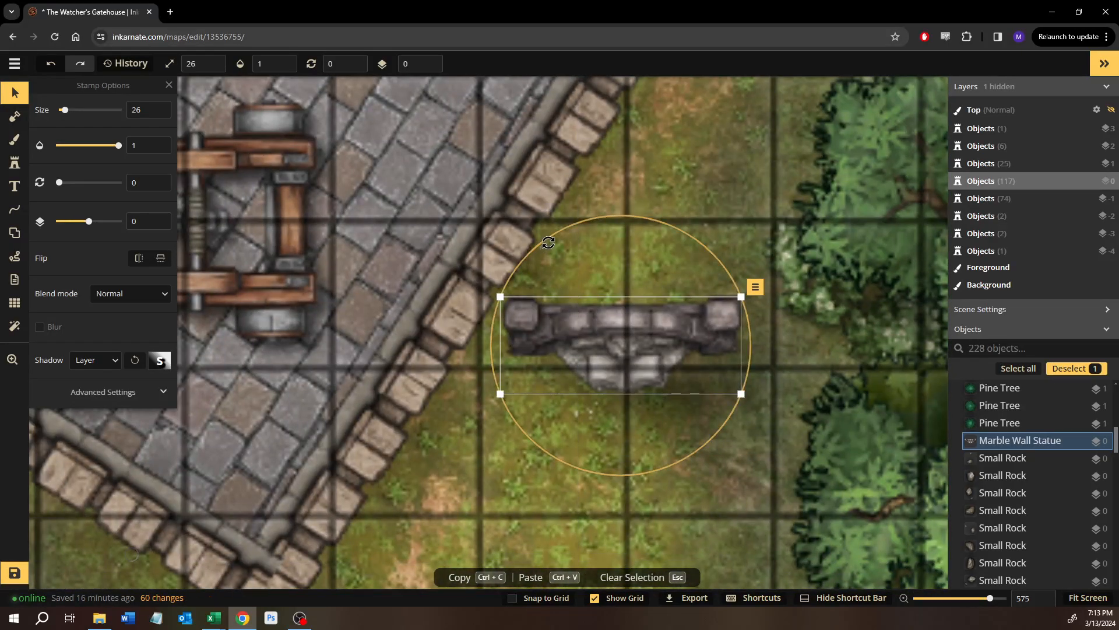
Rotate the Marble Wall Statue to 303 and fit it against the outside of the southern tower's southeastern wall.
left_click_drag(550, 239, 395, 335)
left_click_drag(610, 332, 484, 307)
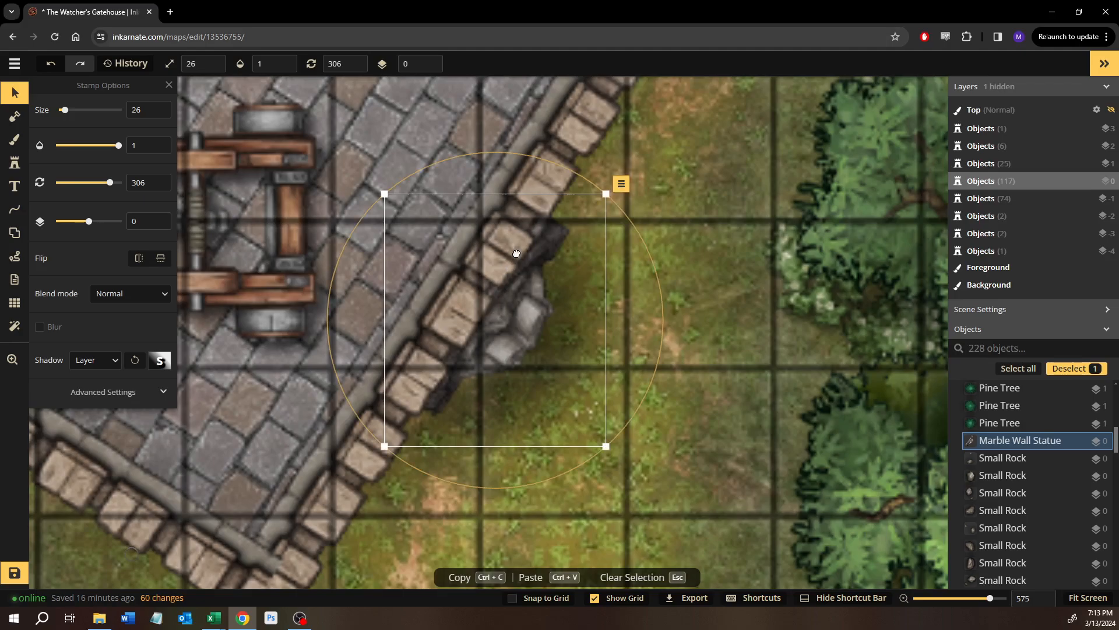
left_click_drag(517, 252, 534, 191)
scroll(533, 300, "down", 5)
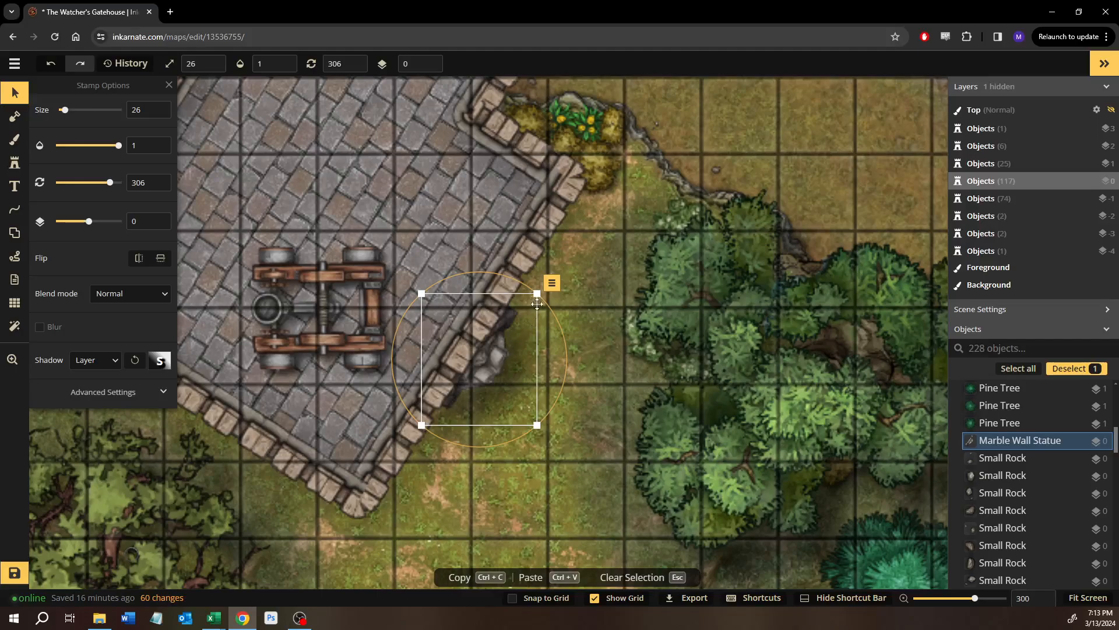
left_click_drag(516, 280, 513, 281)
scroll(551, 338, "up", 3)
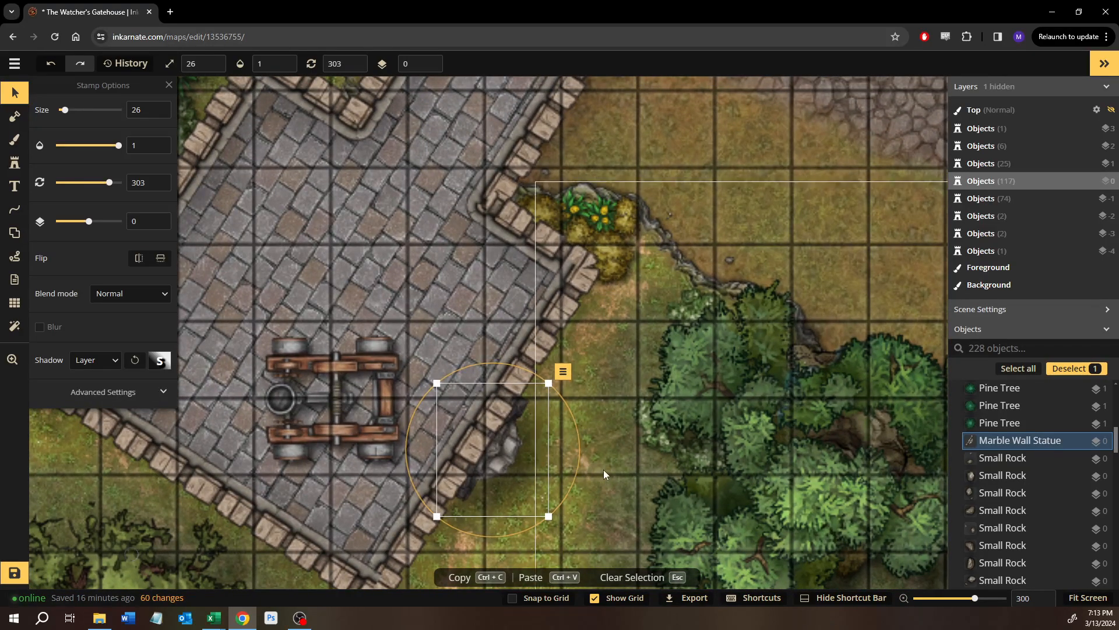
scroll(489, 501, "down", 1)
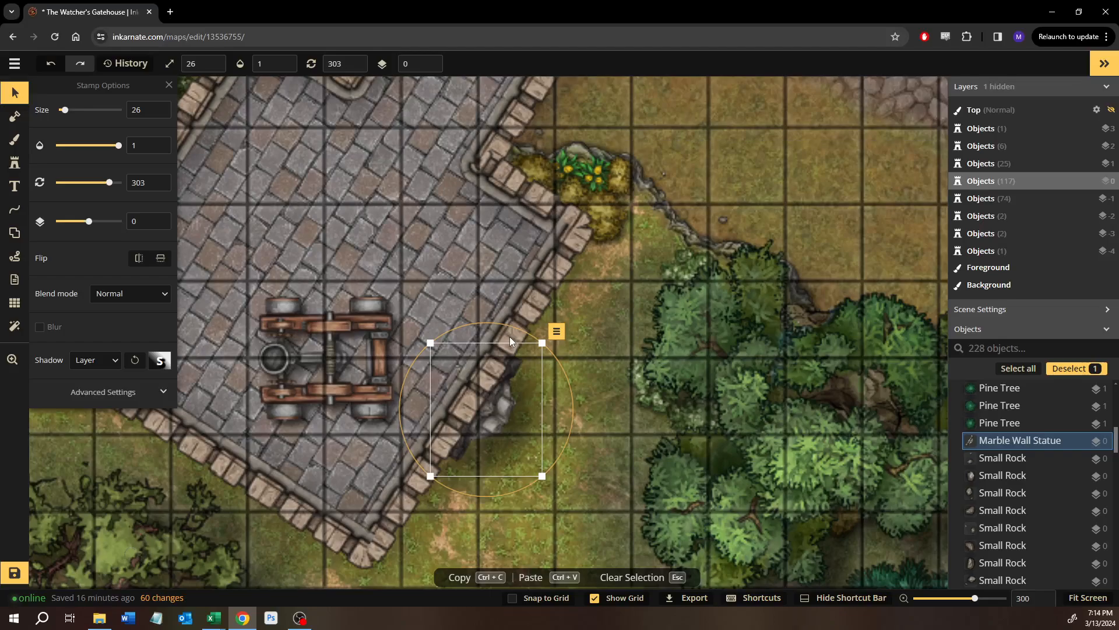
left_click_drag(503, 421, 507, 411)
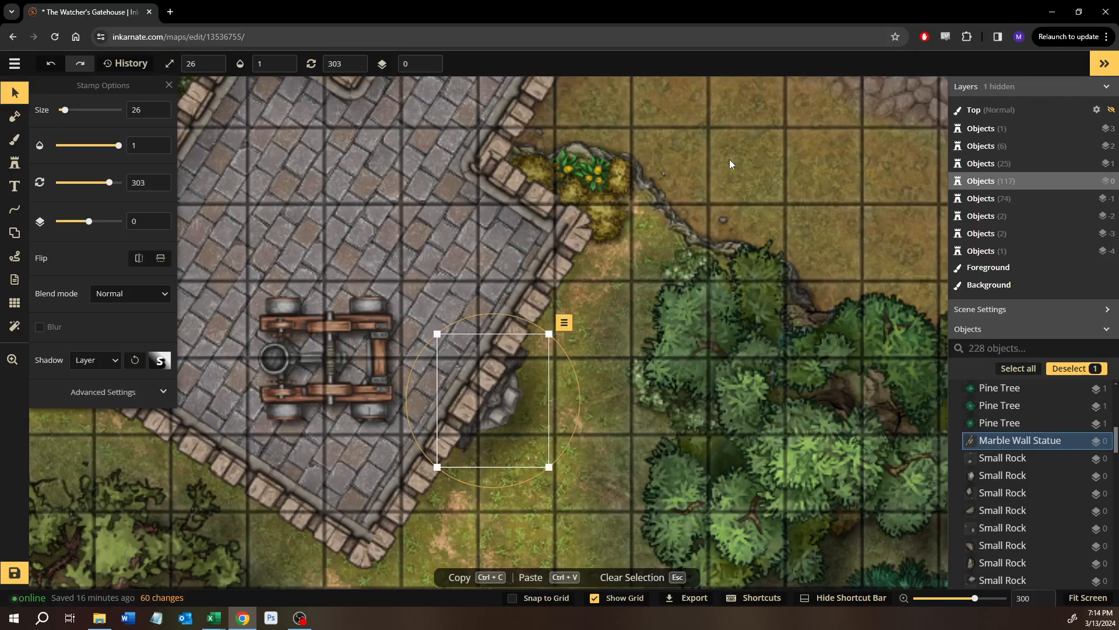
Duplicate the Marble Wall Statue and fit the copy against the outside of the northern tower's southeastern wall.
left_click_drag(749, 157, 536, 536)
left_click_drag(641, 303, 458, 609)
left_click_drag(670, 258, 586, 379)
key("ctrl+v")
left_click_drag(664, 268, 622, 315)
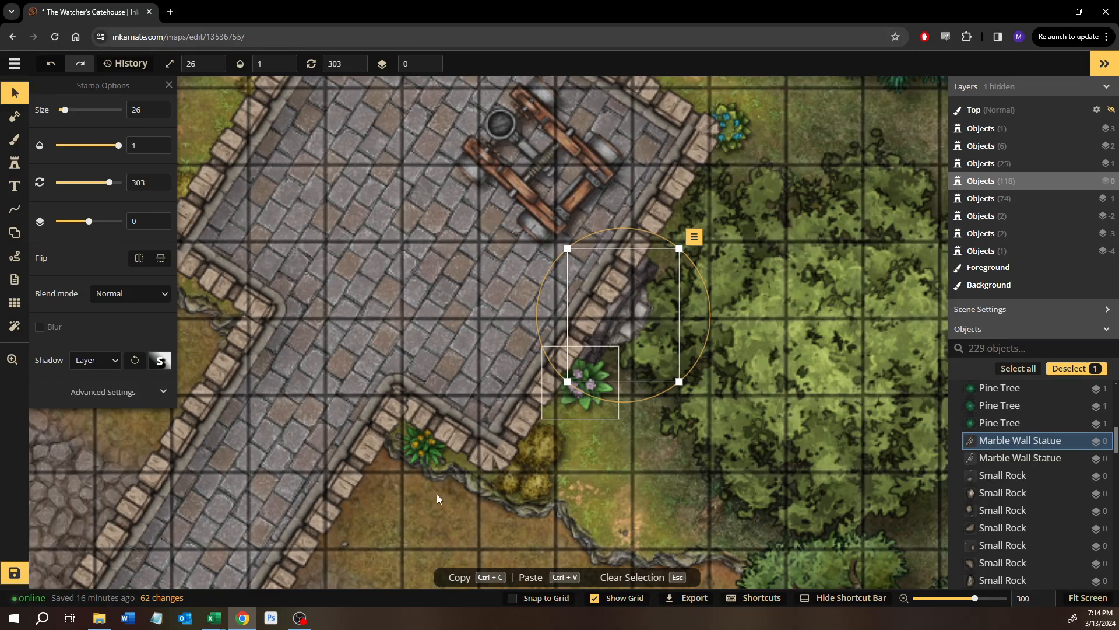
left_click(408, 512)
Examine both towers, the walkway between them and the surrounding paths for places that need more detail.
scroll(409, 505, "down", 5)
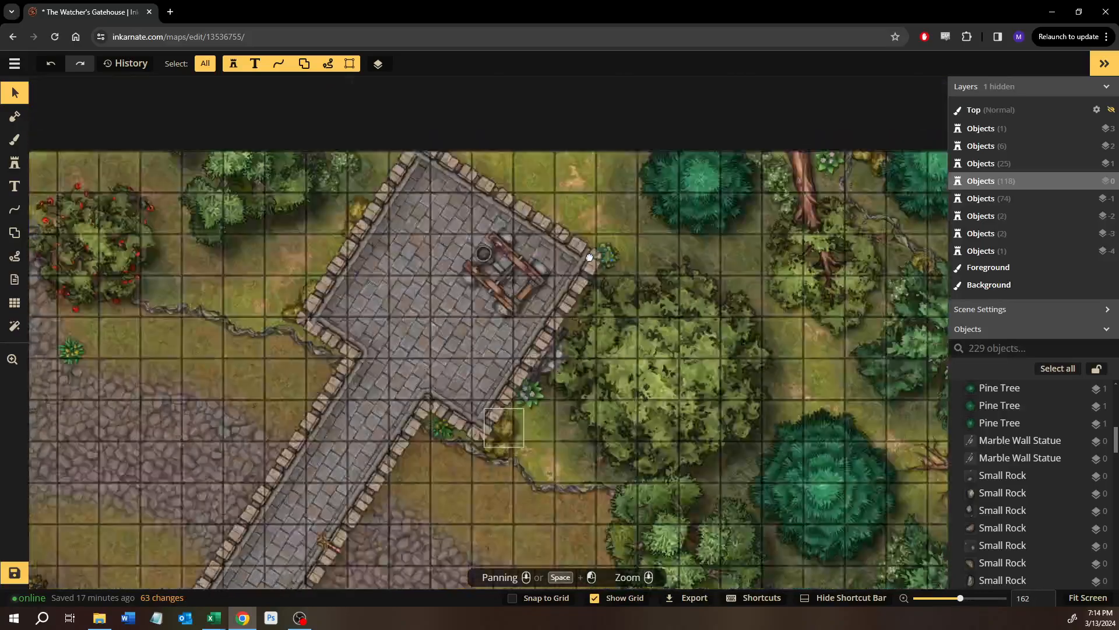
left_click_drag(504, 428, 594, 257)
left_click_drag(494, 359, 608, 144)
left_click_drag(493, 309, 508, 234)
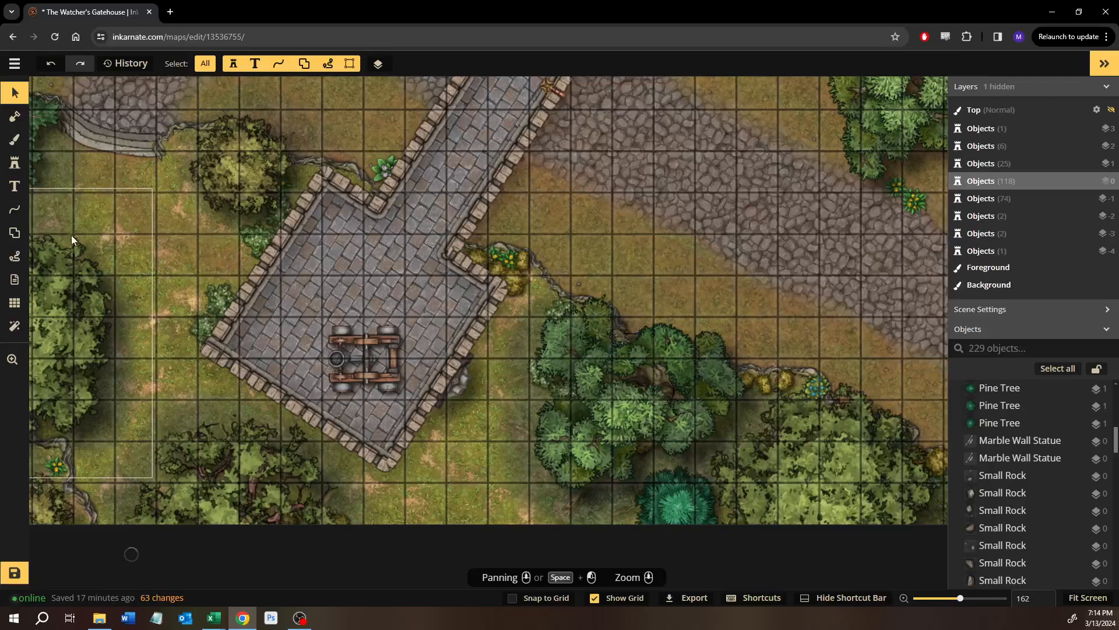
left_click_drag(352, 320, 539, 385)
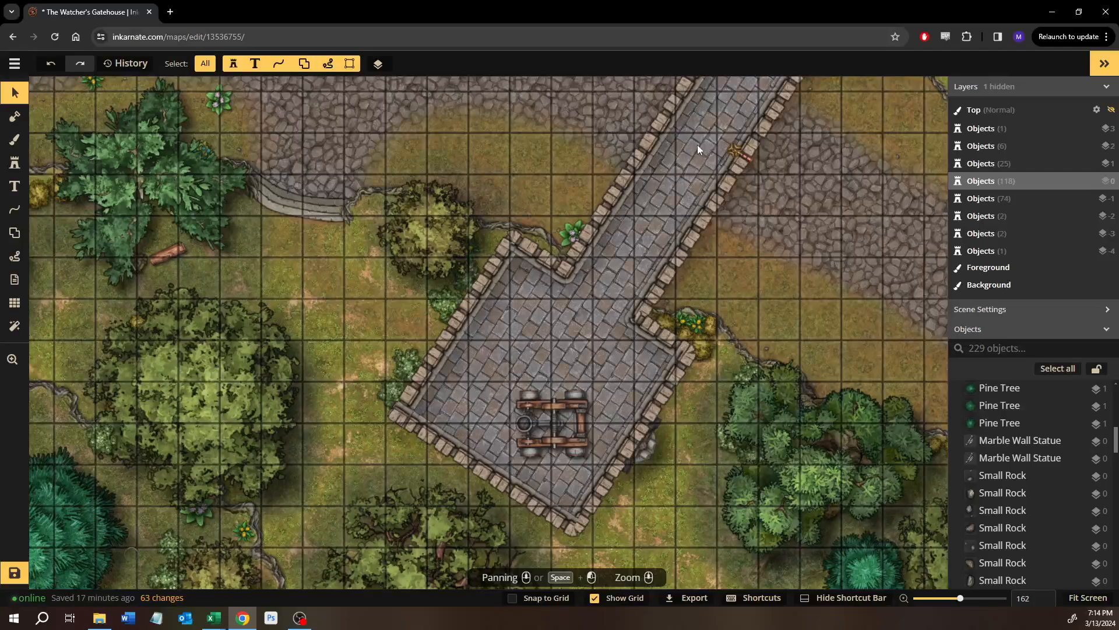
left_click_drag(698, 145, 590, 320)
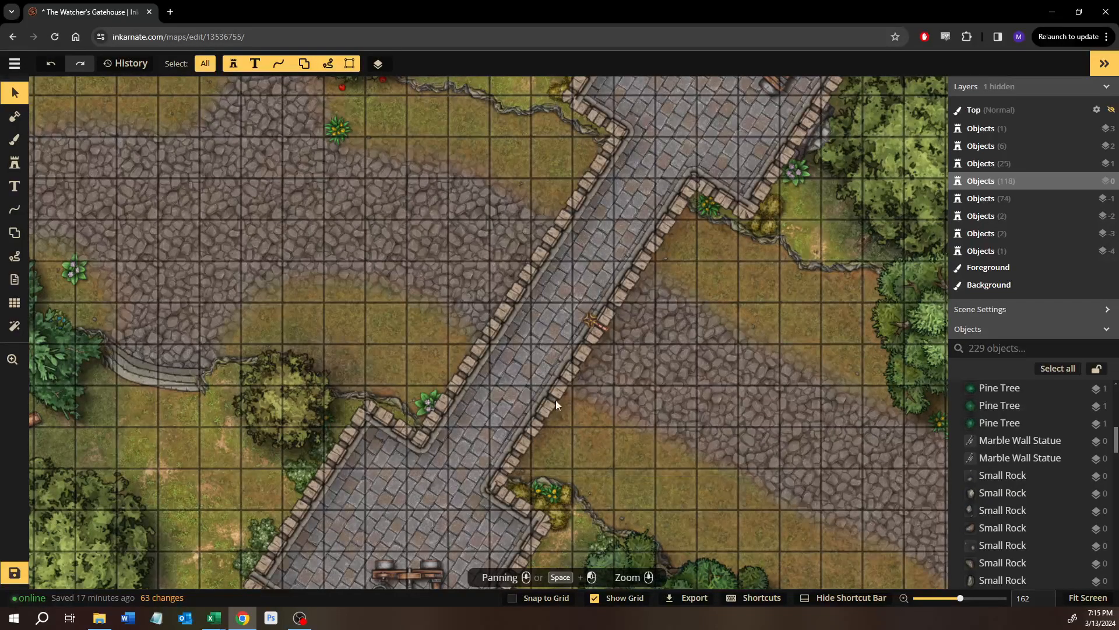
left_click_drag(383, 348, 438, 335)
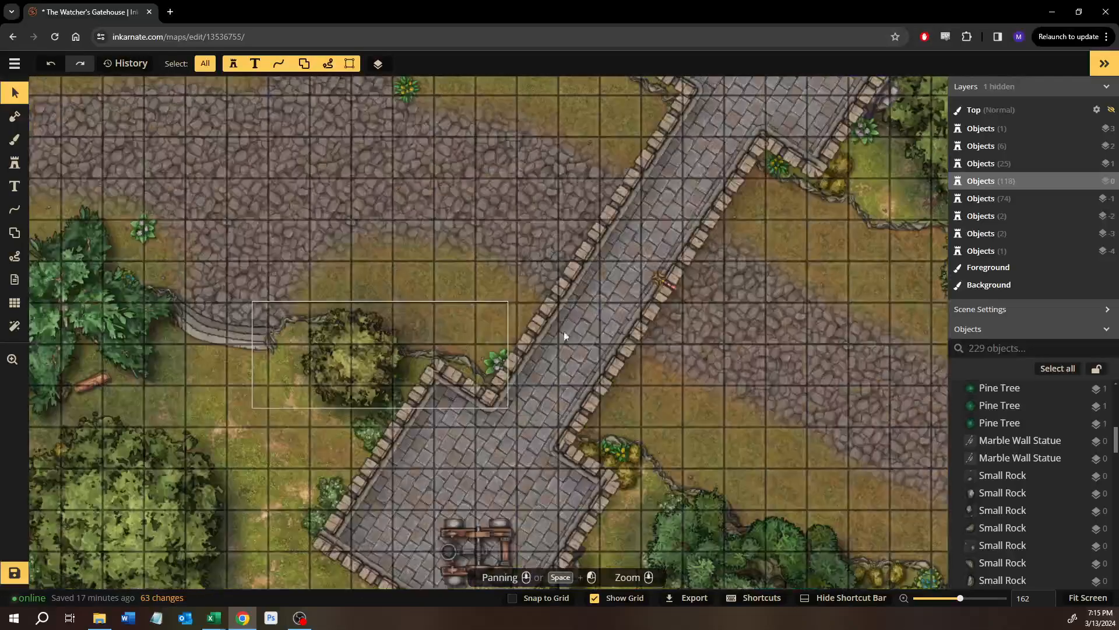
left_click_drag(559, 219, 576, 252)
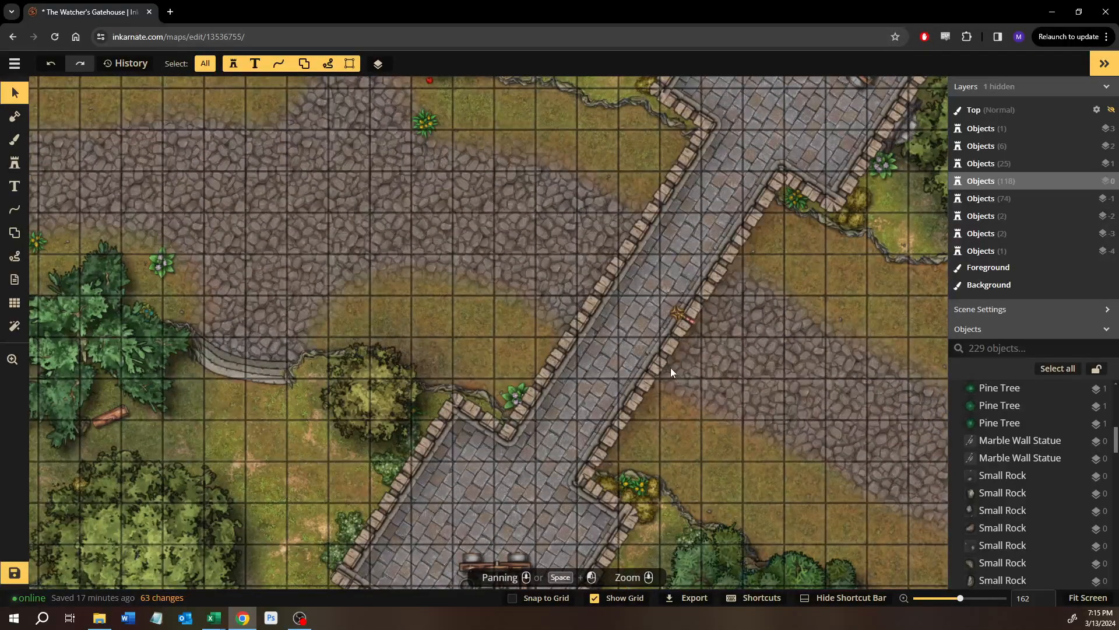
left_click_drag(548, 407, 582, 149)
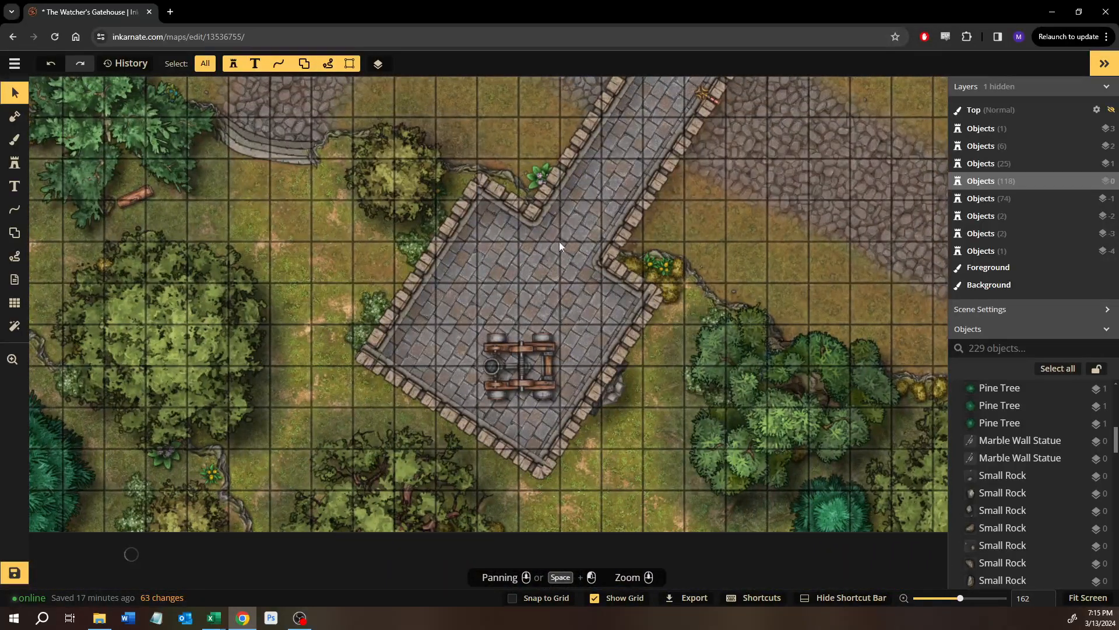
left_click_drag(558, 241, 492, 320)
left_click_drag(626, 165, 562, 253)
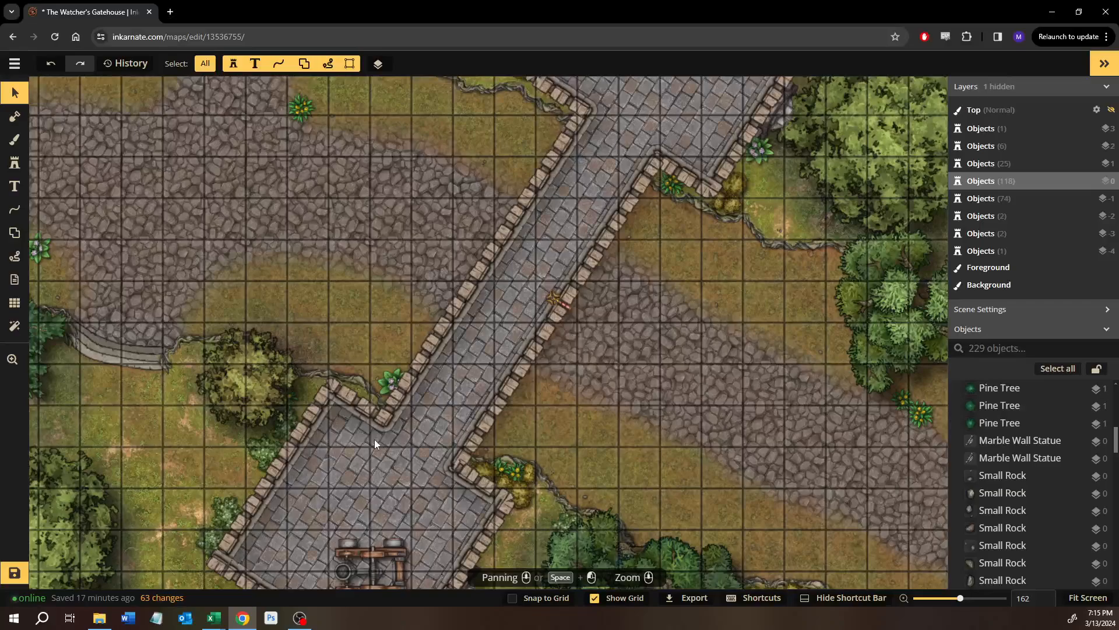
left_click_drag(464, 365, 542, 207)
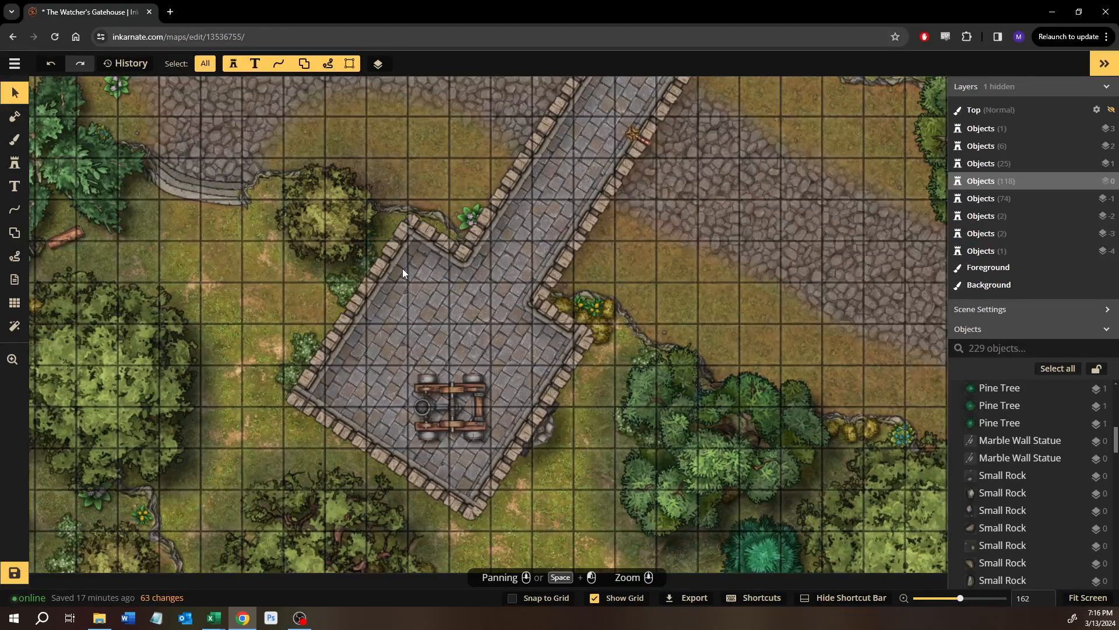
left_click_drag(461, 423, 244, 586)
left_click_drag(302, 383, 294, 373)
Search the stamp catalog for "stone" and look through the matching stamps in all packs.
left_click(15, 162)
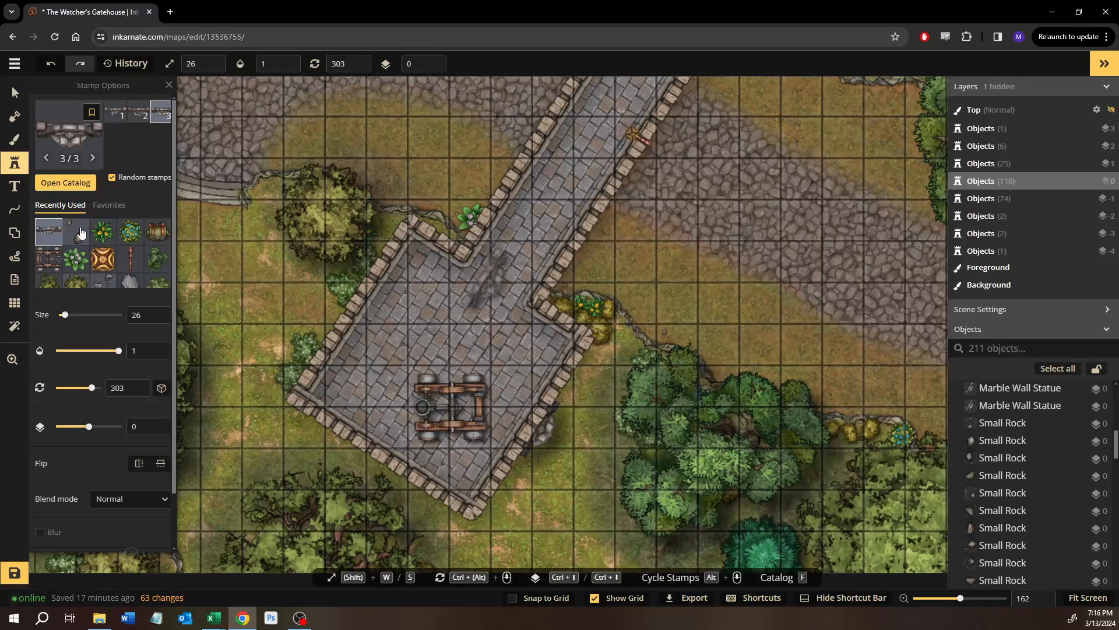
scroll(81, 232, "down", 1)
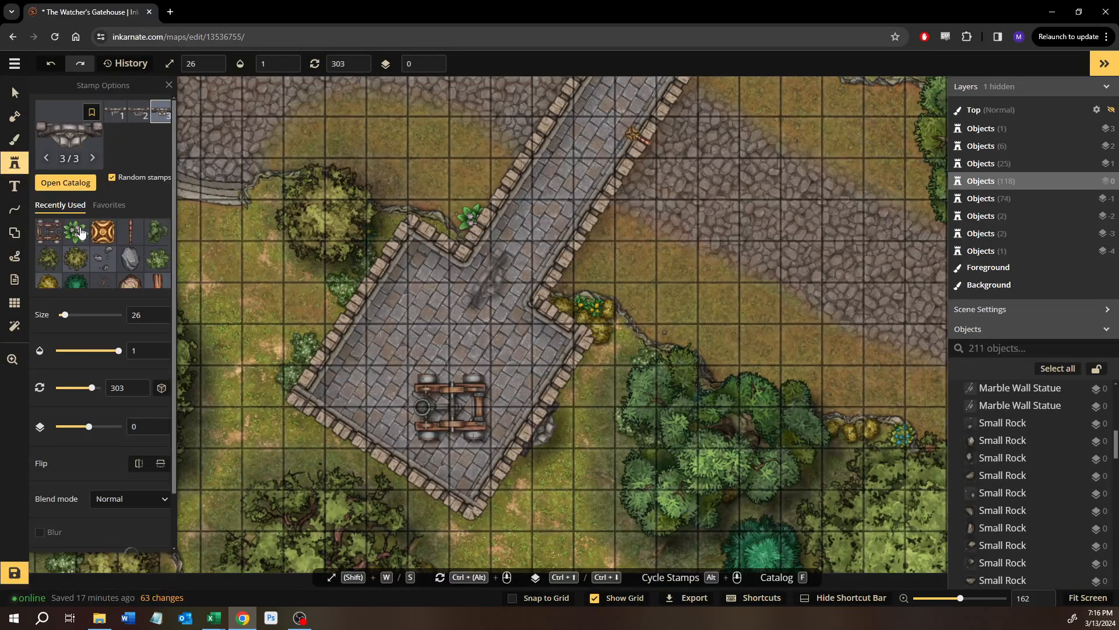
left_click(58, 182)
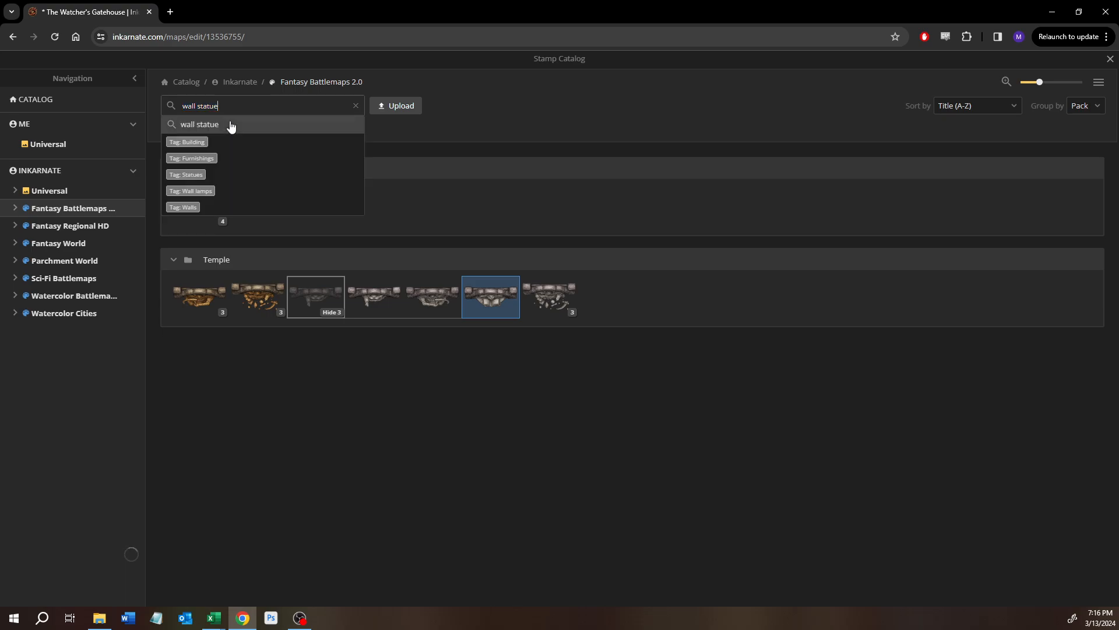
type("ste")
key("BackSpace")
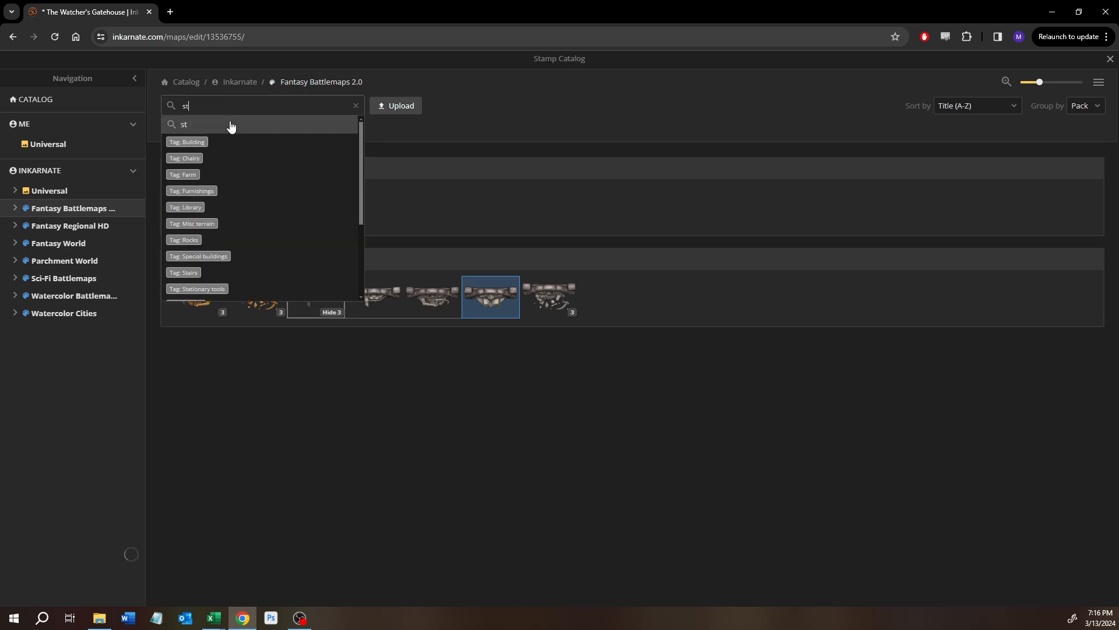
type("one")
left_click(231, 127)
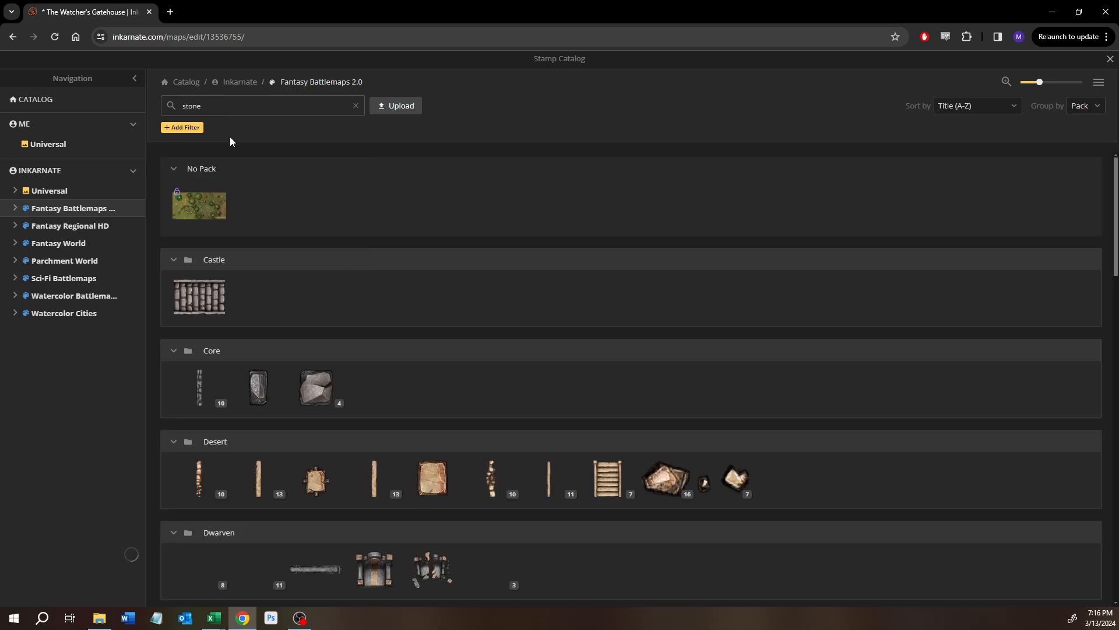
scroll(264, 401, "down", 3)
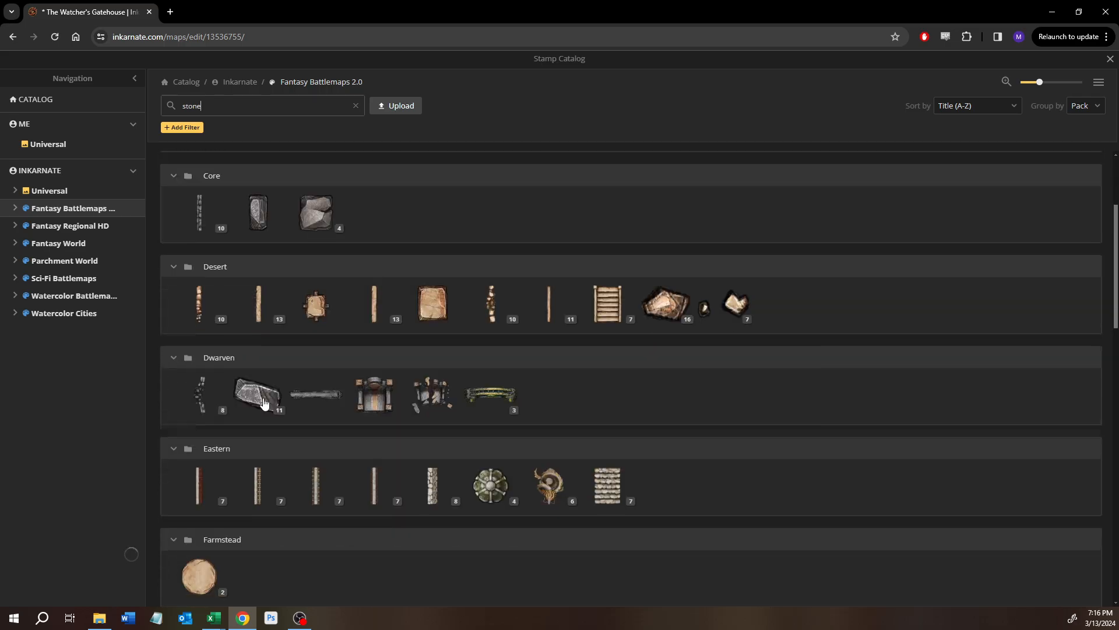
scroll(263, 400, "down", 2)
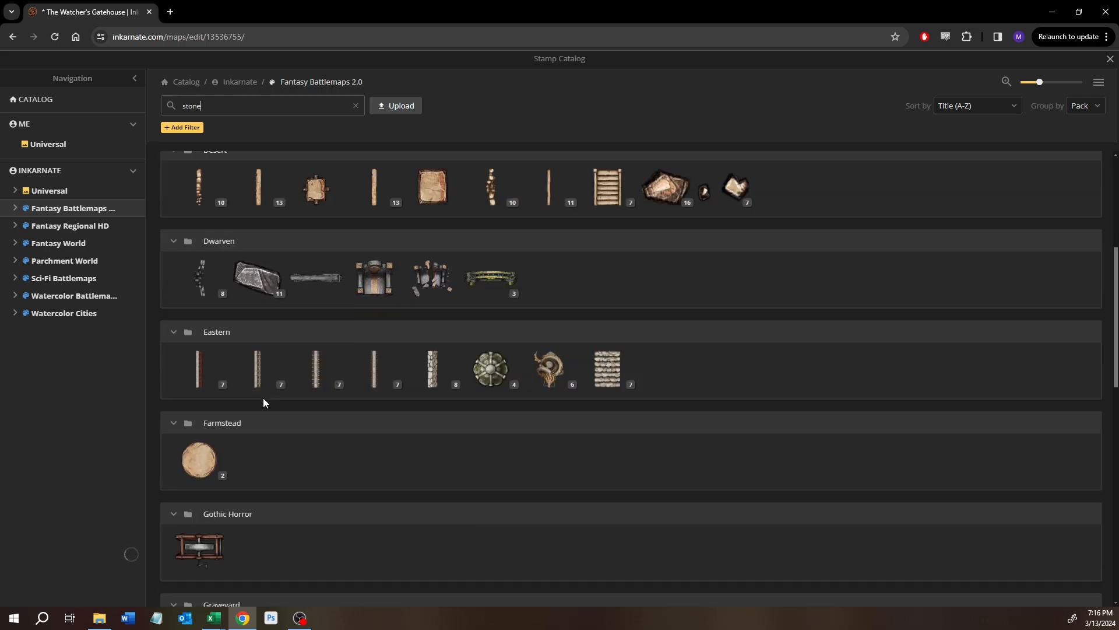
scroll(264, 399, "down", 9)
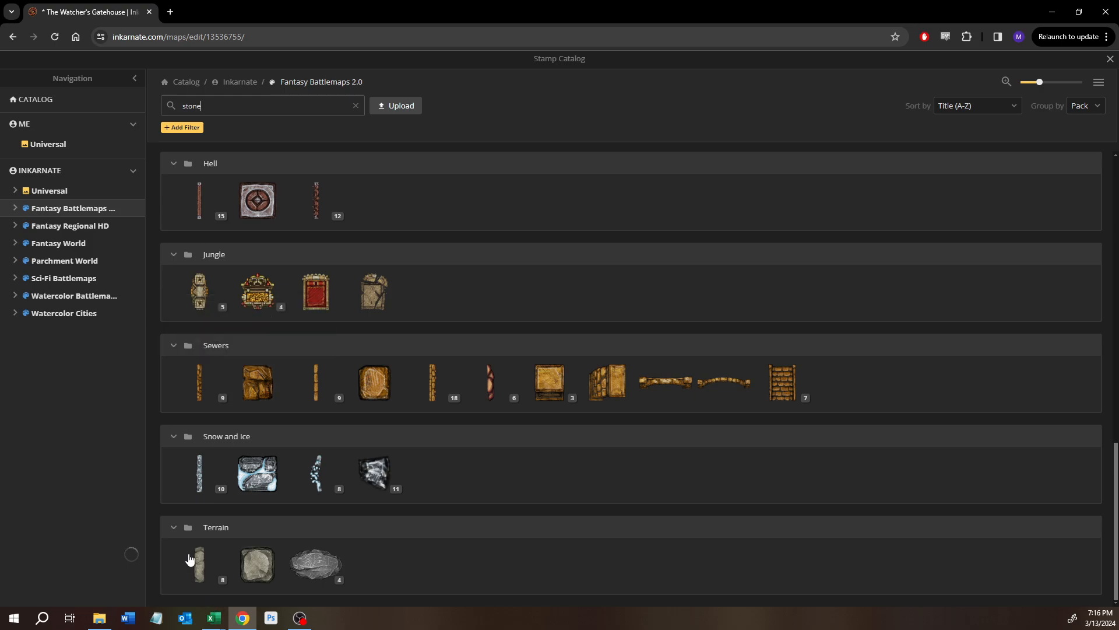
scroll(305, 498, "up", 12)
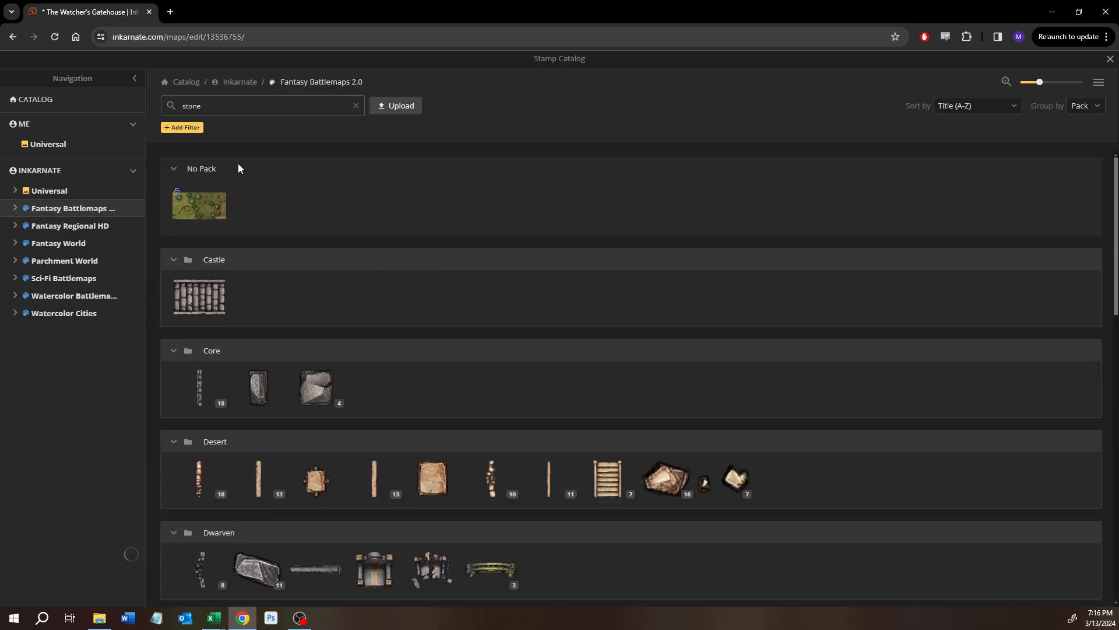
Search the catalog for "wall", pick the Castle pack's Concrete Wall and place it at size 26 on the western path.
left_click(229, 115)
type("wall")
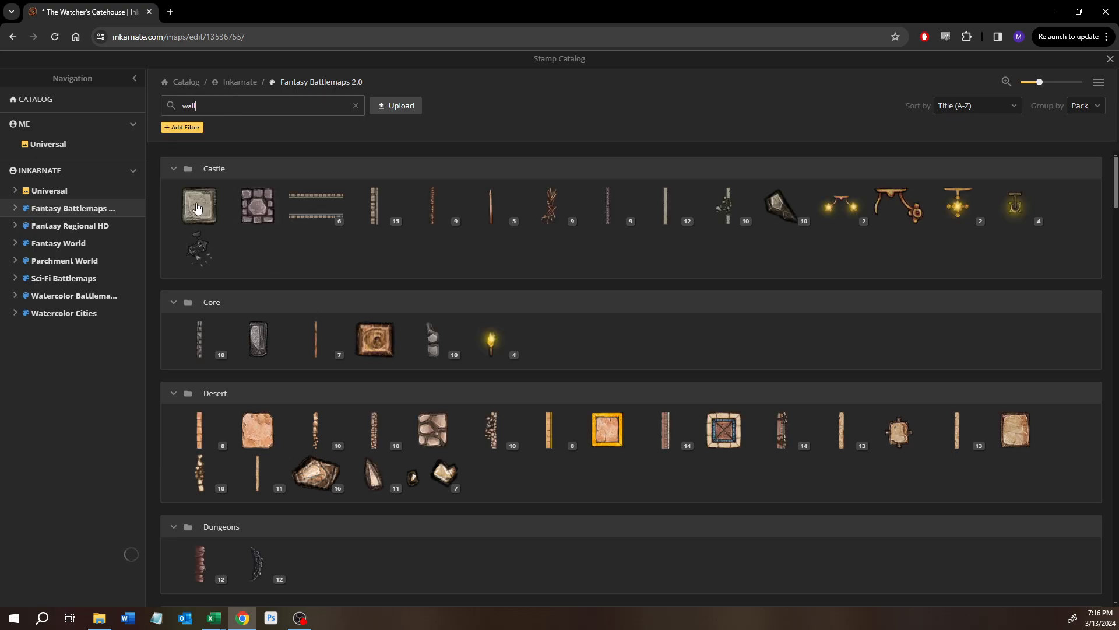
left_click(663, 202)
scroll(486, 350, "up", 3)
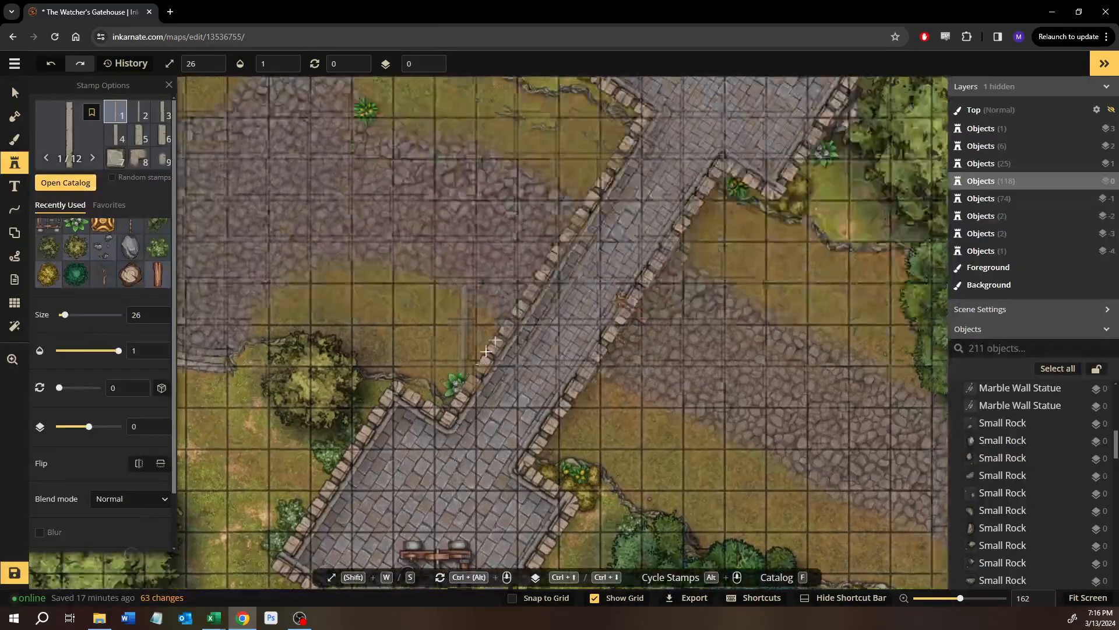
left_click(524, 268)
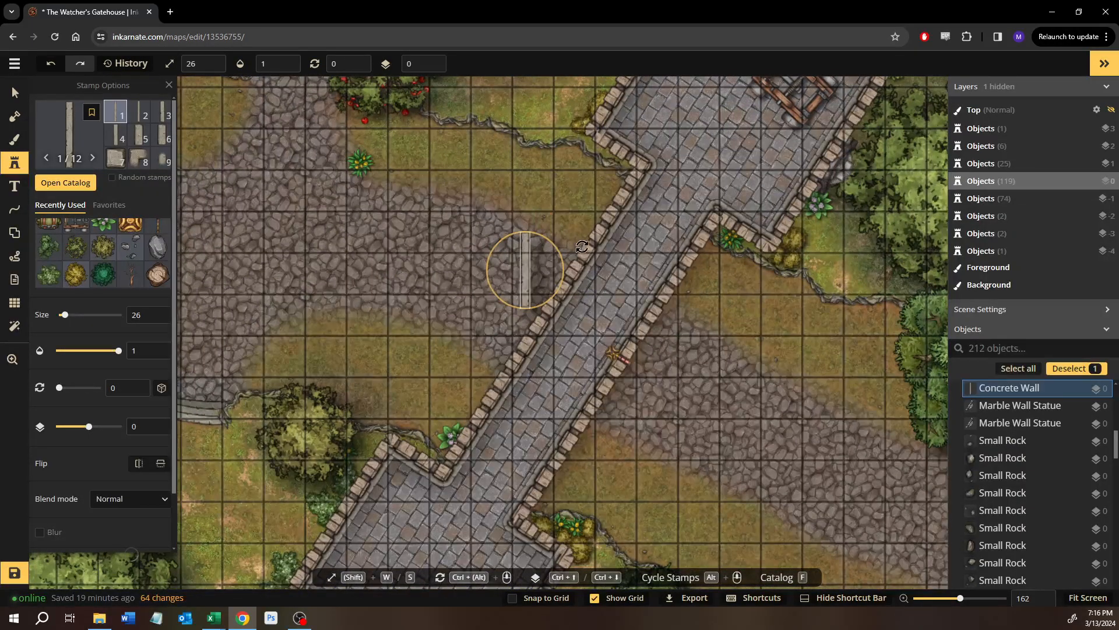
Rotate the Concrete Wall to 33 and move it onto the southern tower's floor near its northern corner.
left_click_drag(582, 246, 537, 218)
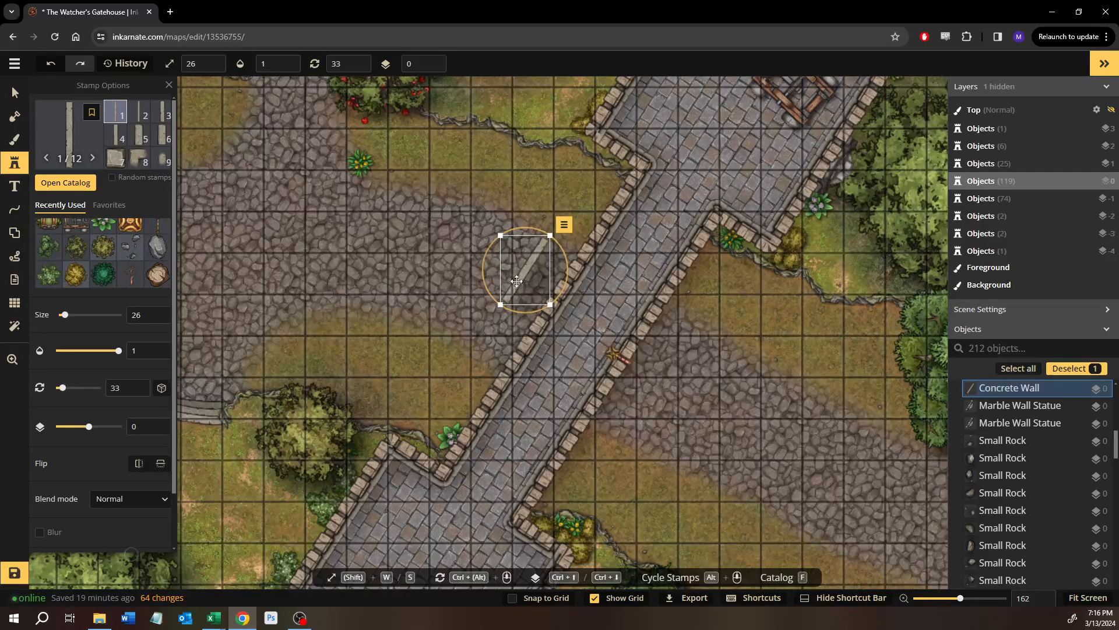
left_click_drag(519, 279, 403, 497)
left_click_drag(450, 352, 509, 233)
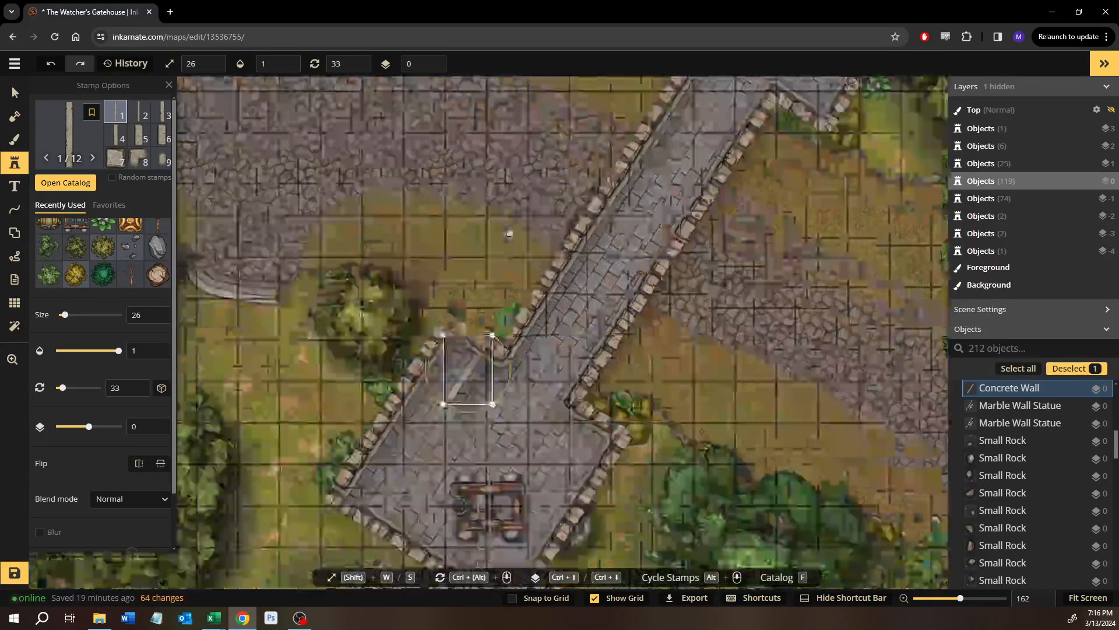
scroll(509, 234, "up", 6)
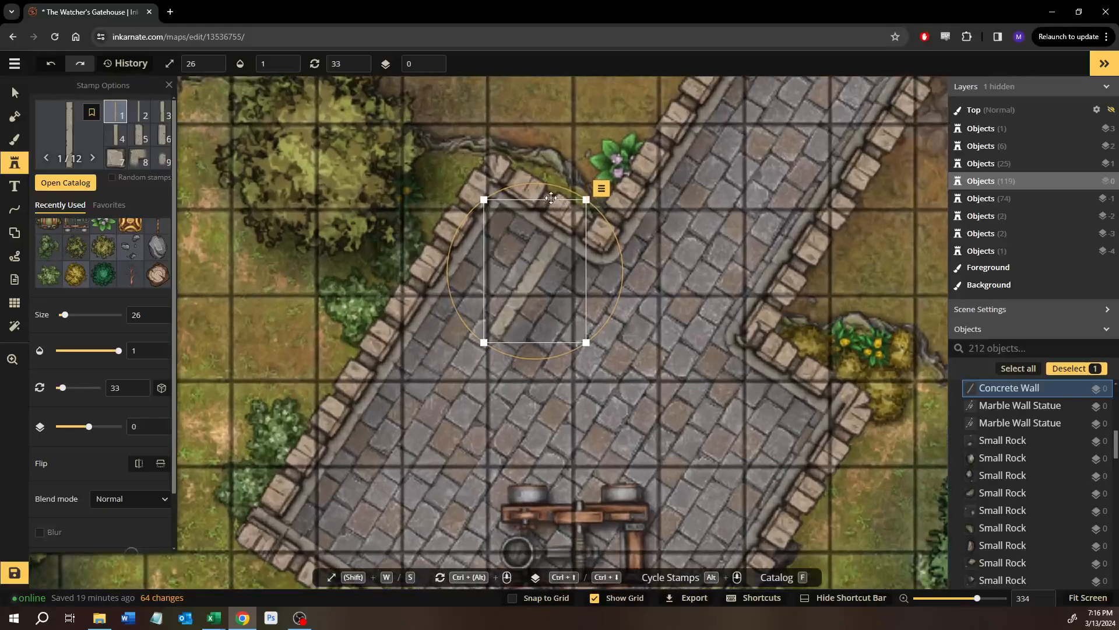
Reset the Concrete Wall's rotation to 0 and shrink it to size 14 on the southern tower's floor.
left_click_drag(556, 195, 472, 372)
scroll(506, 281, "up", 2)
scroll(506, 281, "up", 3)
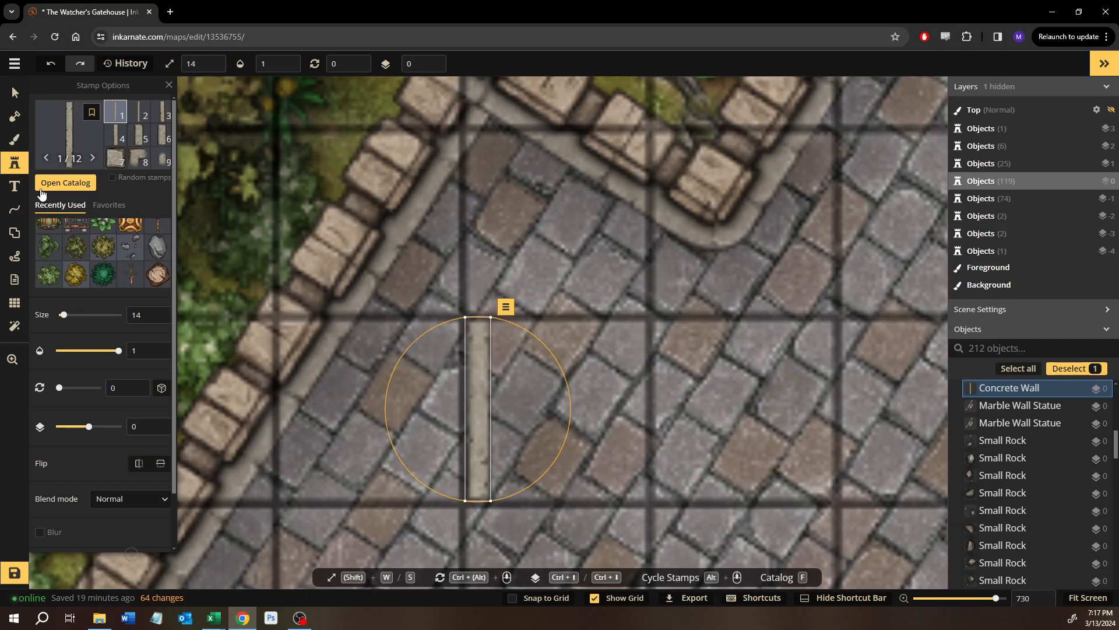
Search the stamp catalog for "stair" and place the Castle pack's narrow Slate Stairs at size 14 on the southern tower's floor.
left_click(58, 182)
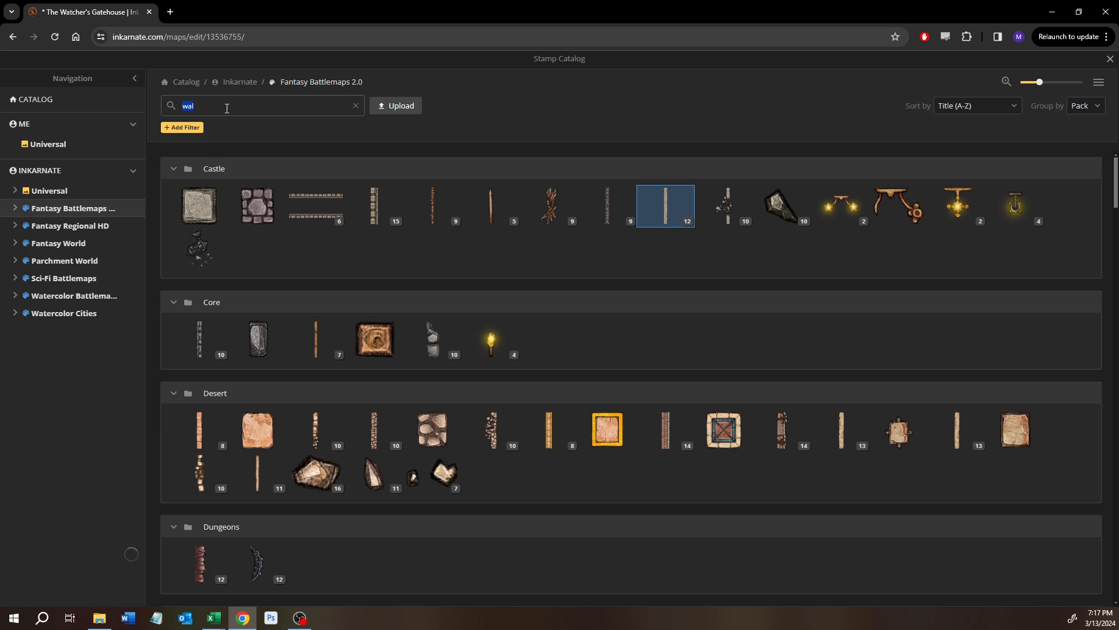
type("sair")
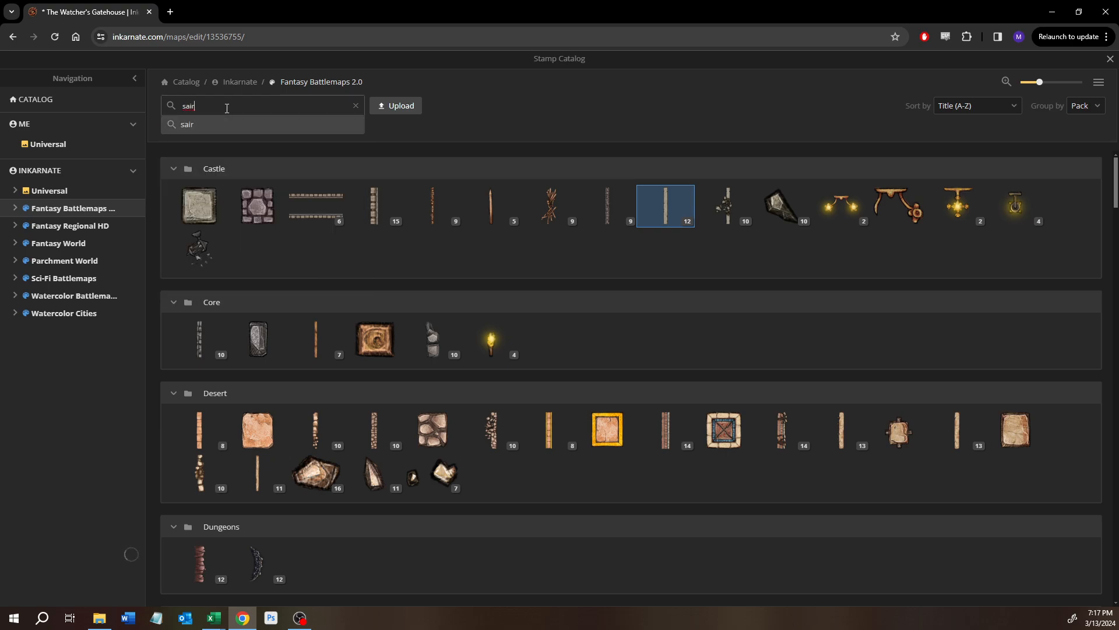
key("BackSpace")
key("BackSpace")
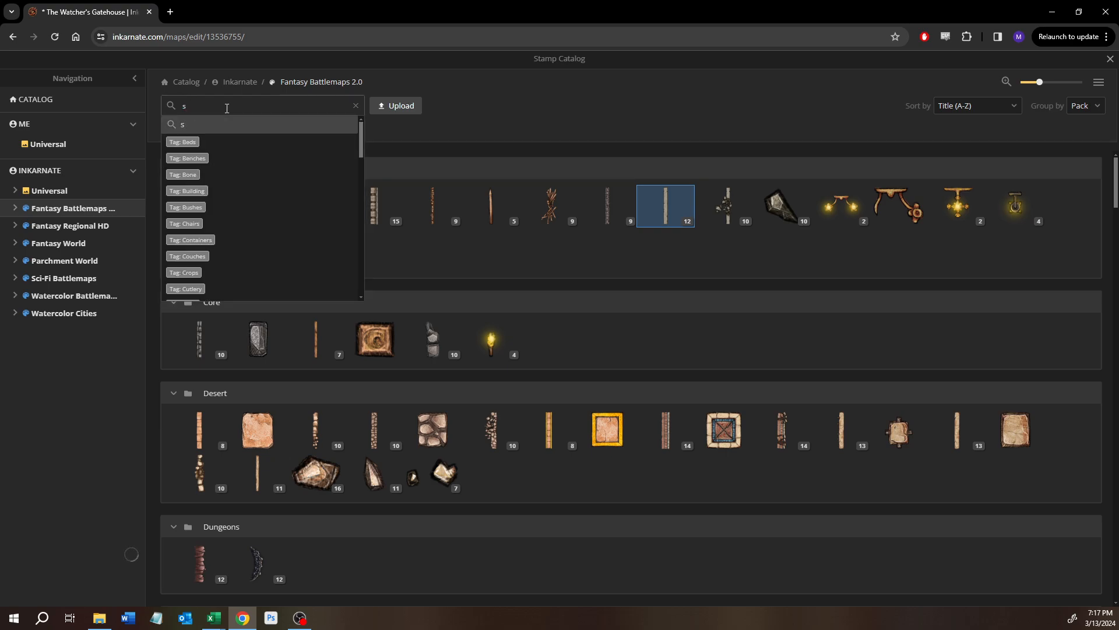
type("tair")
key("Return")
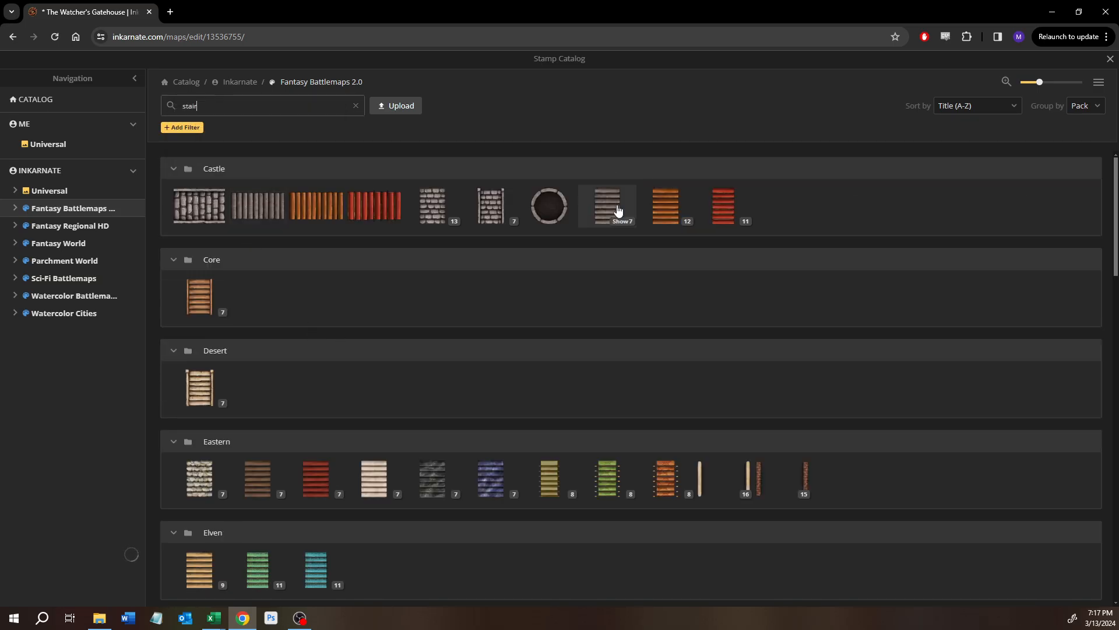
mouse_move(618, 210)
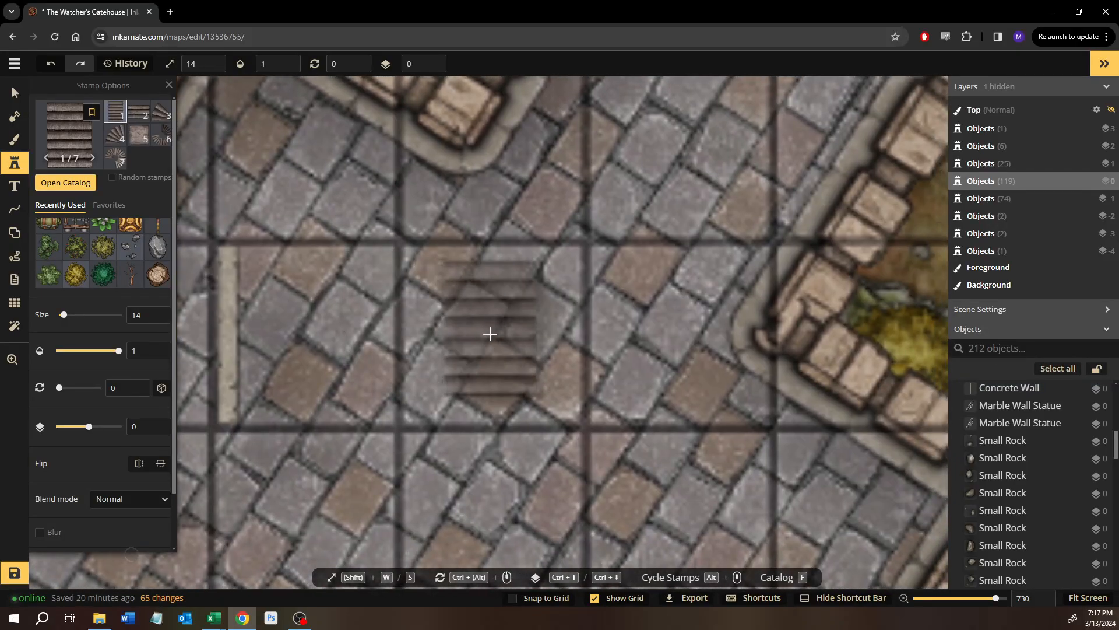
left_click(490, 333)
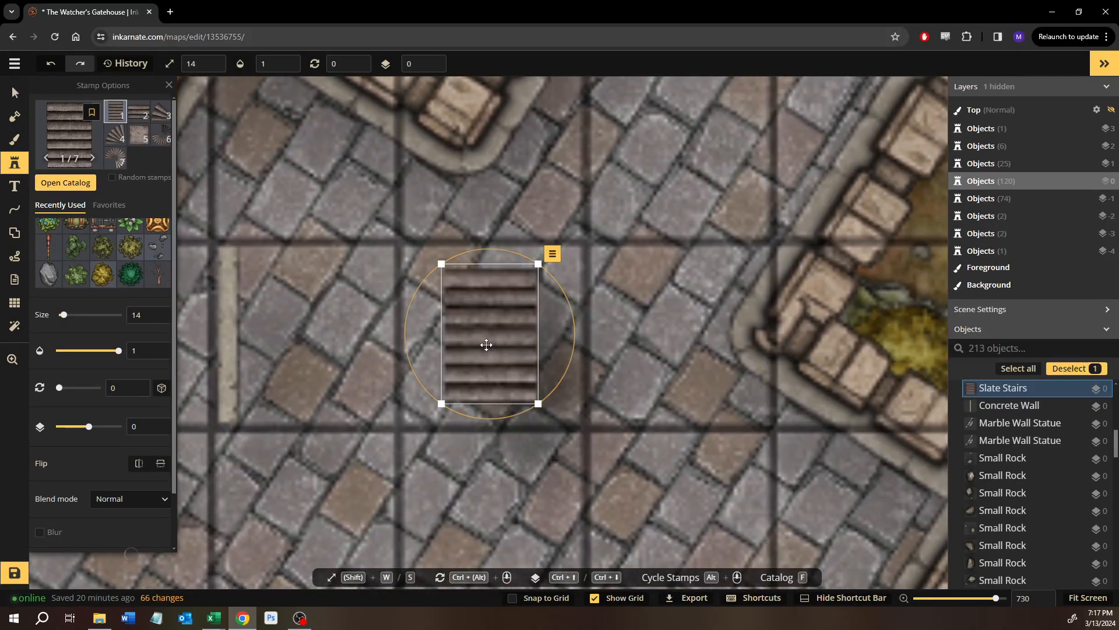
left_click_drag(482, 343, 437, 372)
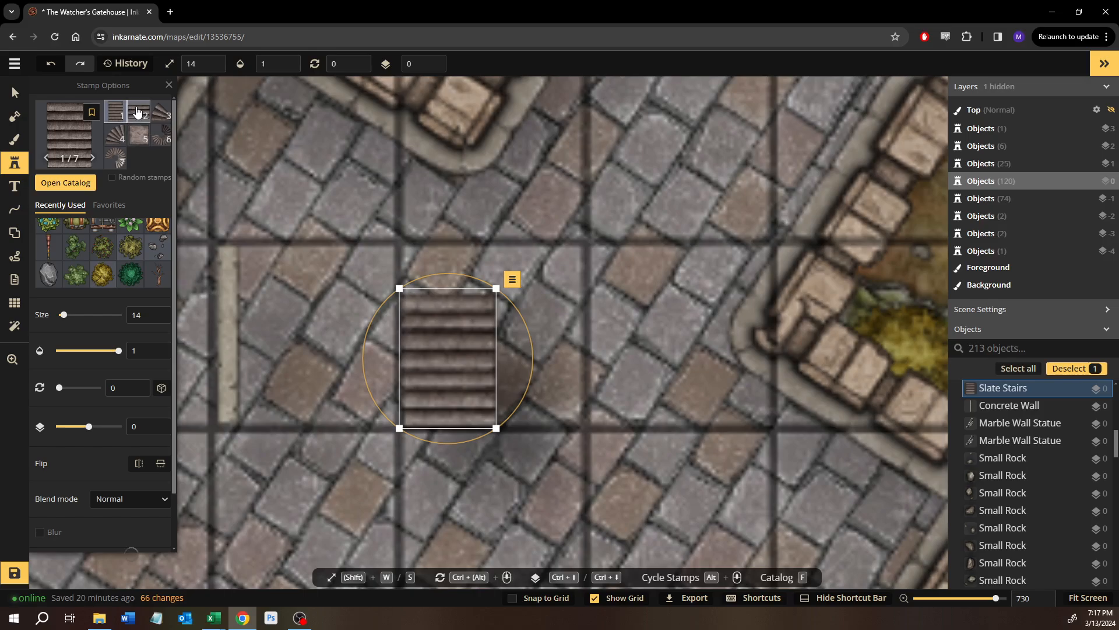
Place two wide Slate Stairs of the second variant at size 26, overlapping vertically to form one flight east of the narrow stairs.
left_click(644, 370)
left_click_drag(692, 357, 773, 311)
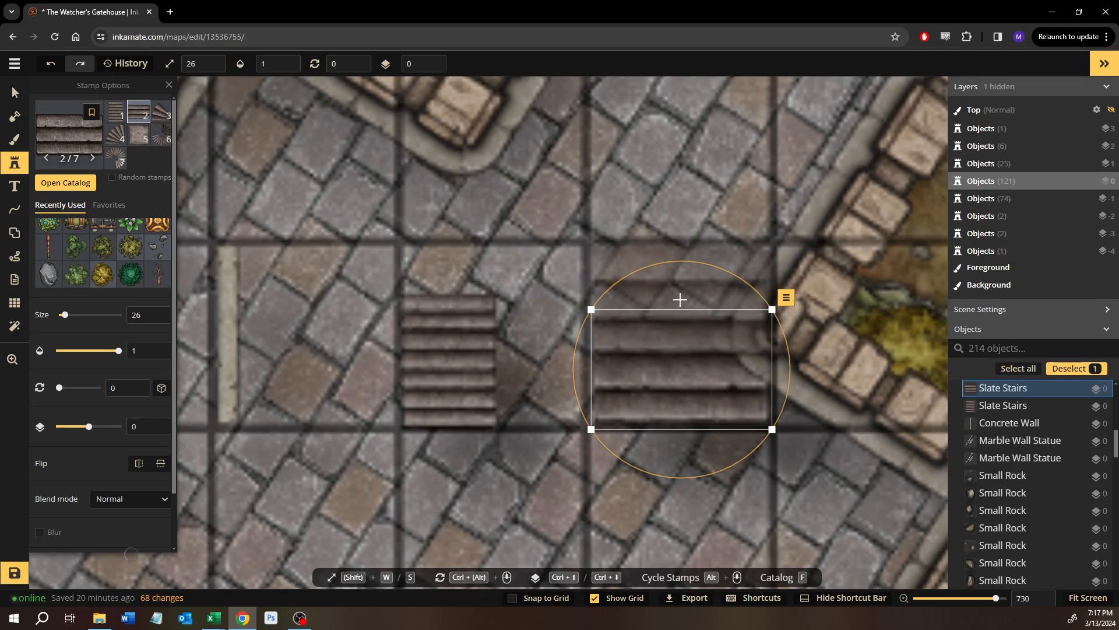
left_click(679, 299)
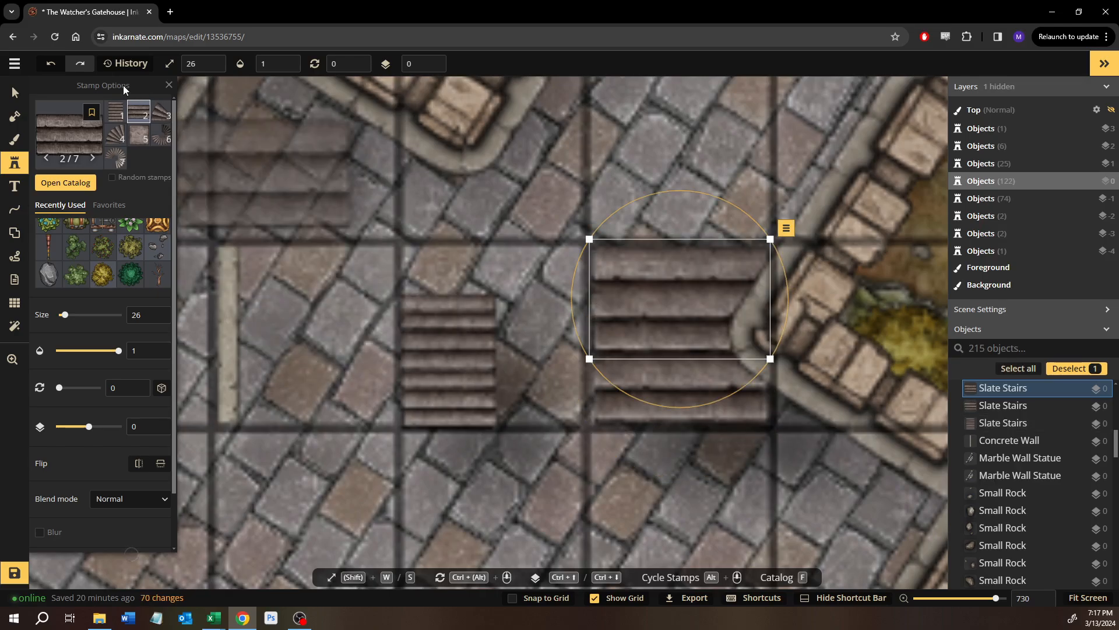
left_click(17, 92)
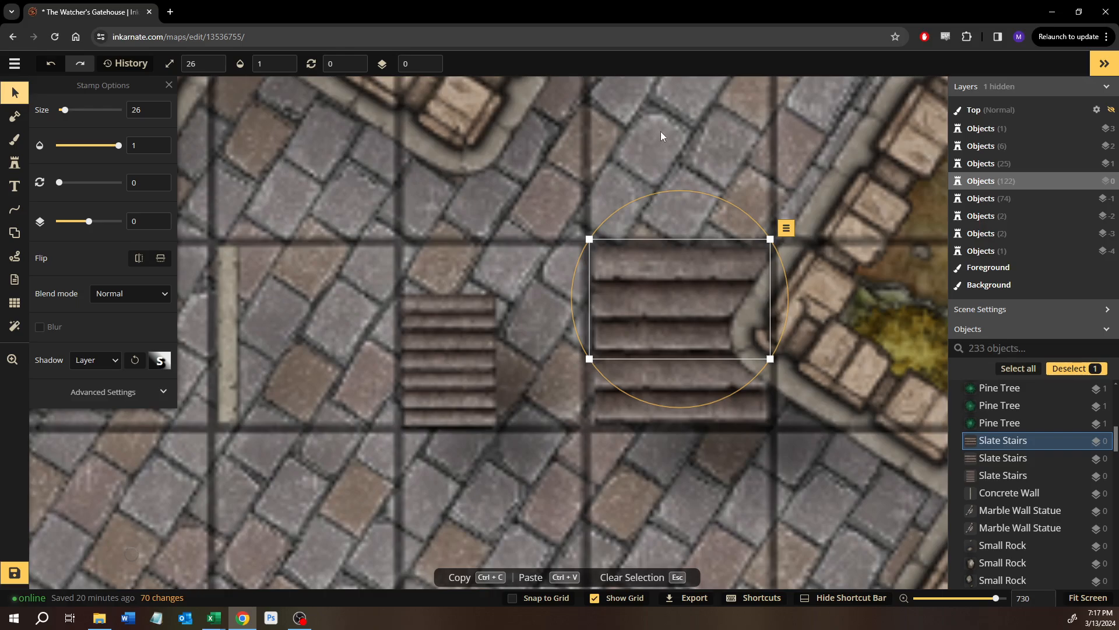
left_click(660, 131)
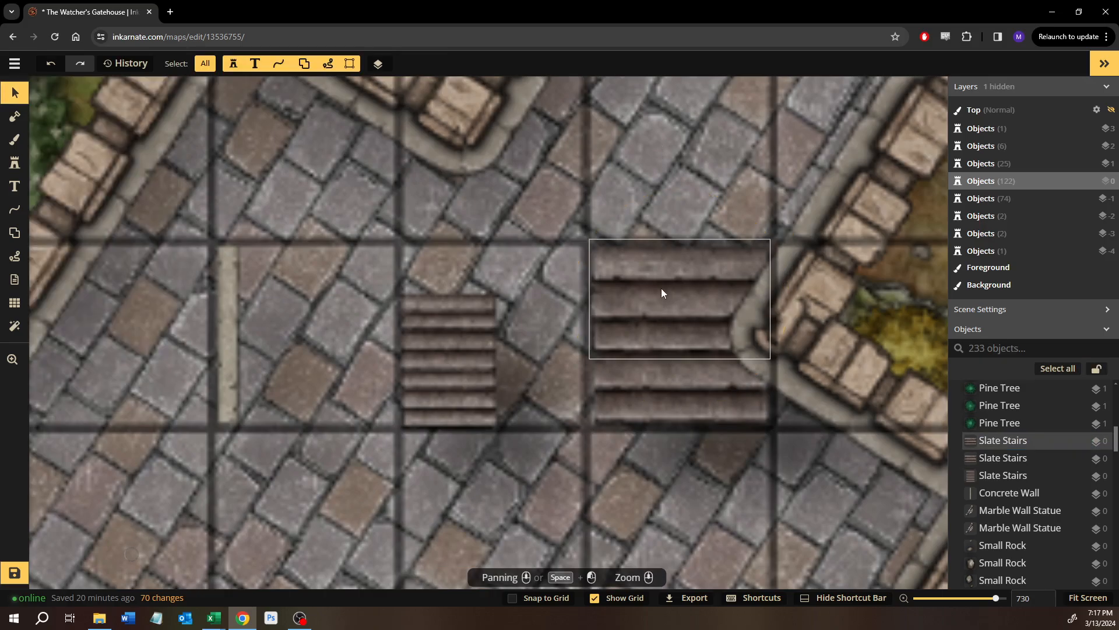
Delete the narrow Slate Stairs and the Concrete Wall from the southern tower's floor.
left_click(435, 328)
key("Delete")
left_click(229, 317)
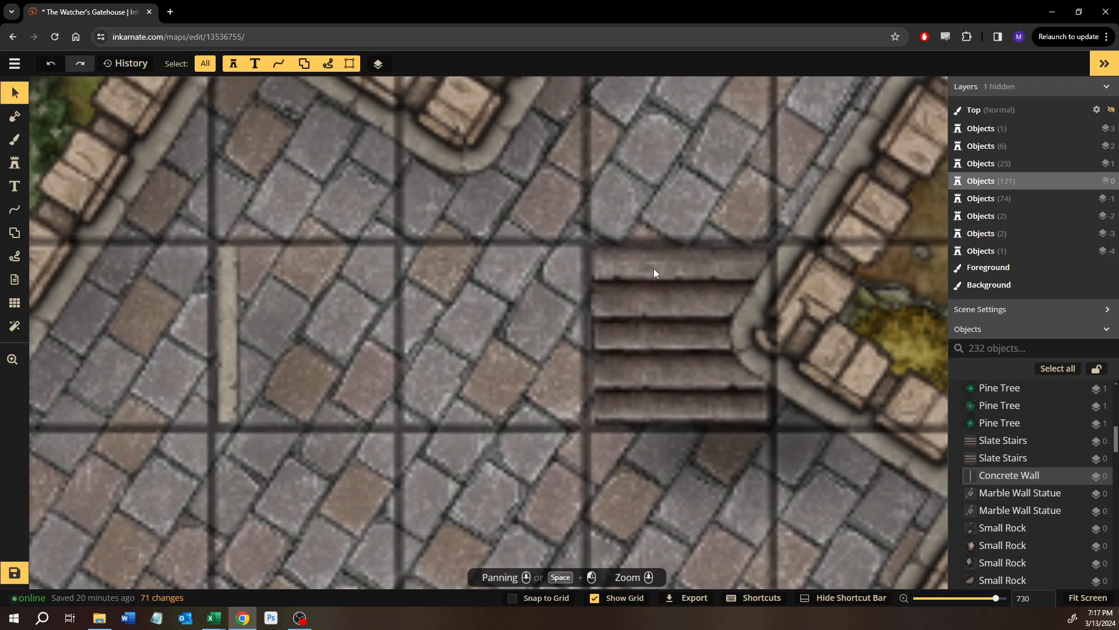
key("Delete")
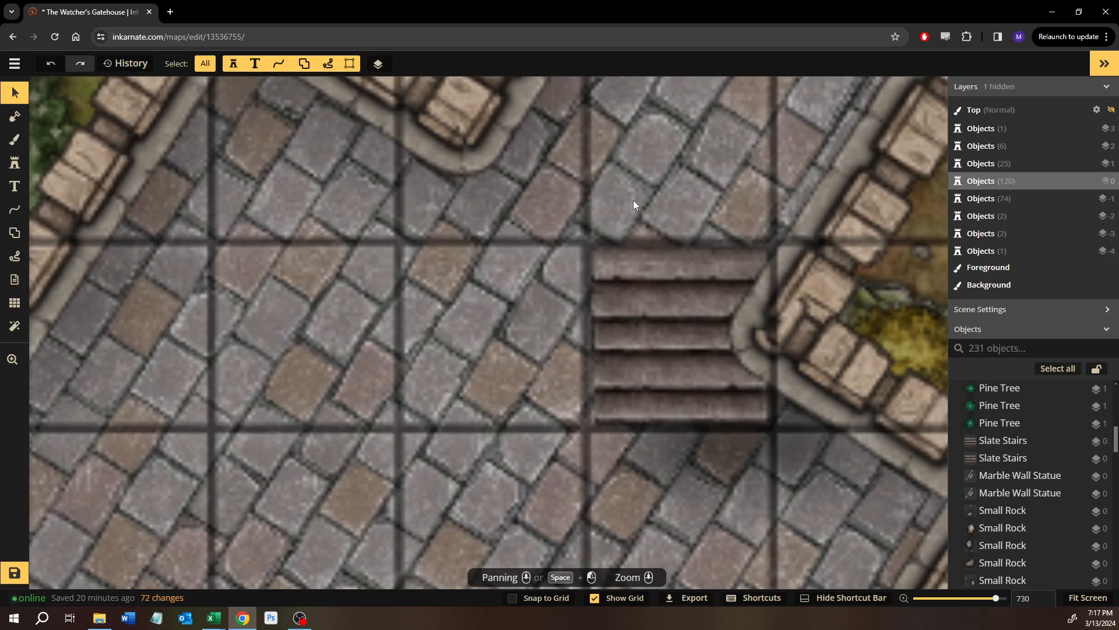
Rotate both wide Slate Stairs together to 120 and move them to the southern tower's southern corner.
left_click(676, 340)
left_click_drag(661, 282, 412, 458)
left_click_drag(415, 448, 592, 160)
scroll(565, 232, "down", 10)
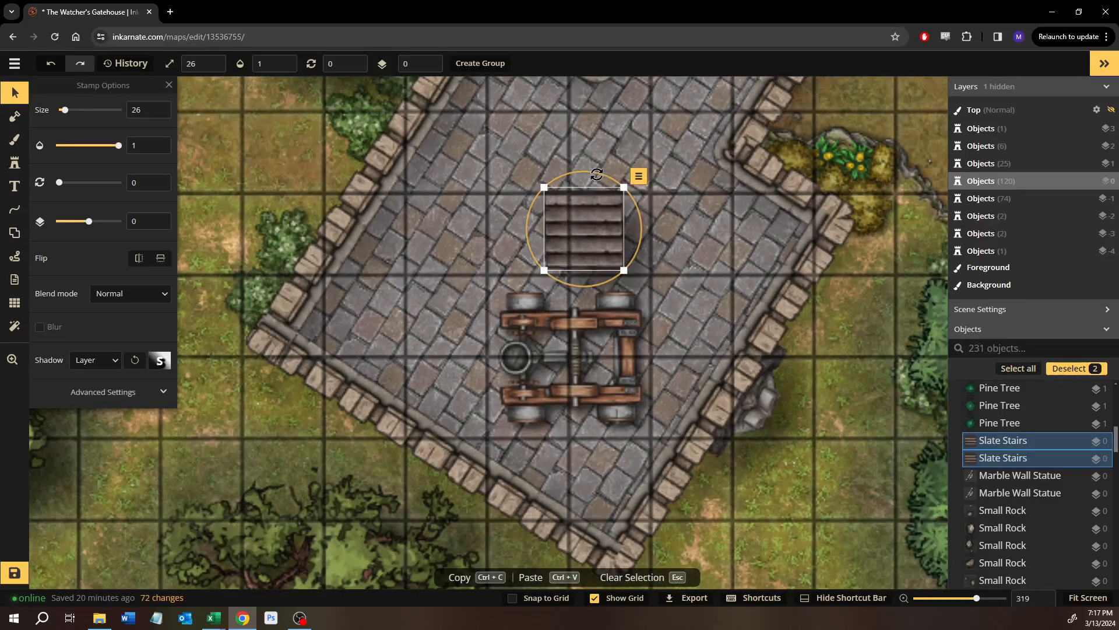
left_click_drag(596, 174, 693, 327)
left_click_drag(574, 236, 558, 440)
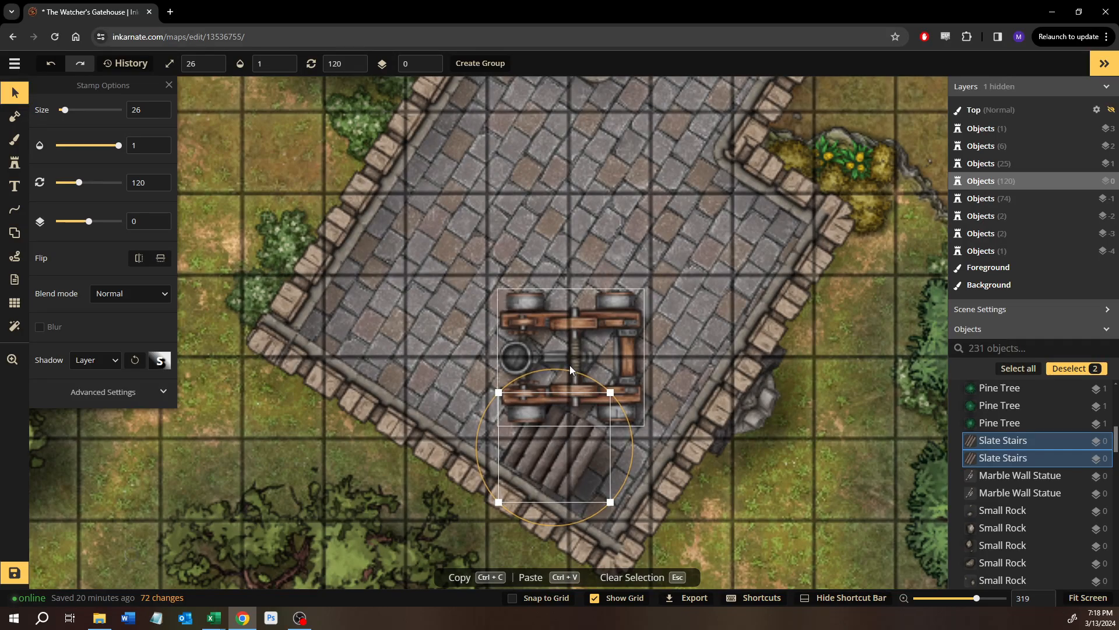
Rotate the two wide Slate Stairs to 360 and move them just north of the wheeled siege engine.
left_click_drag(569, 364, 402, 503)
left_click_drag(543, 453, 769, 343)
Place the Slate Stairs Landing variant at size 28 and rotation 0 directly north of the stair flight.
left_click(15, 164)
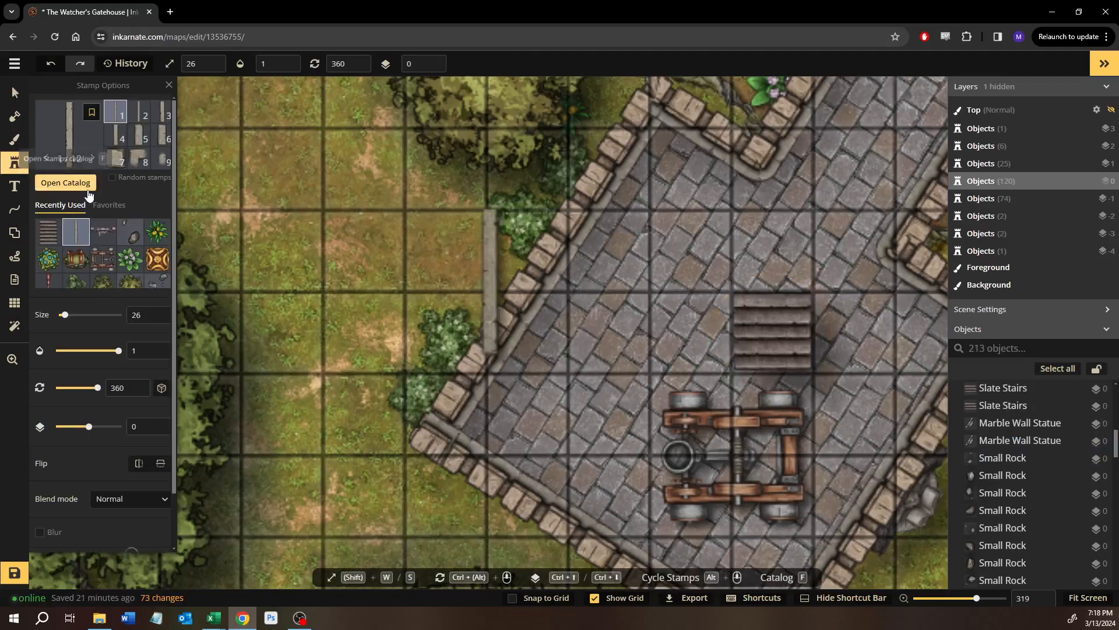
left_click(48, 232)
left_click(136, 141)
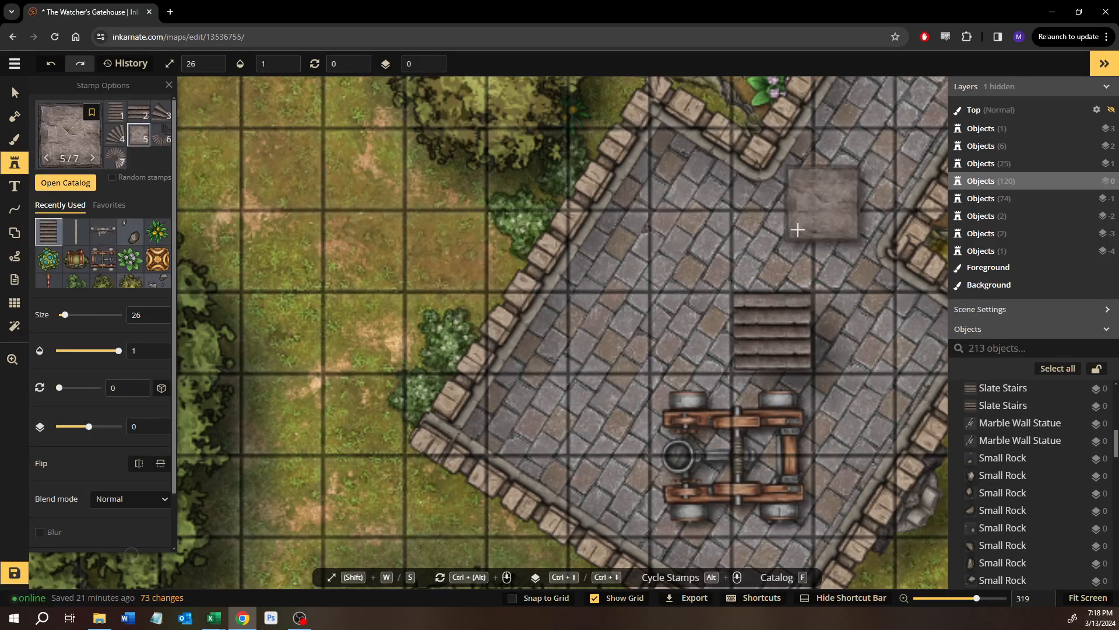
key("w")
key("w")
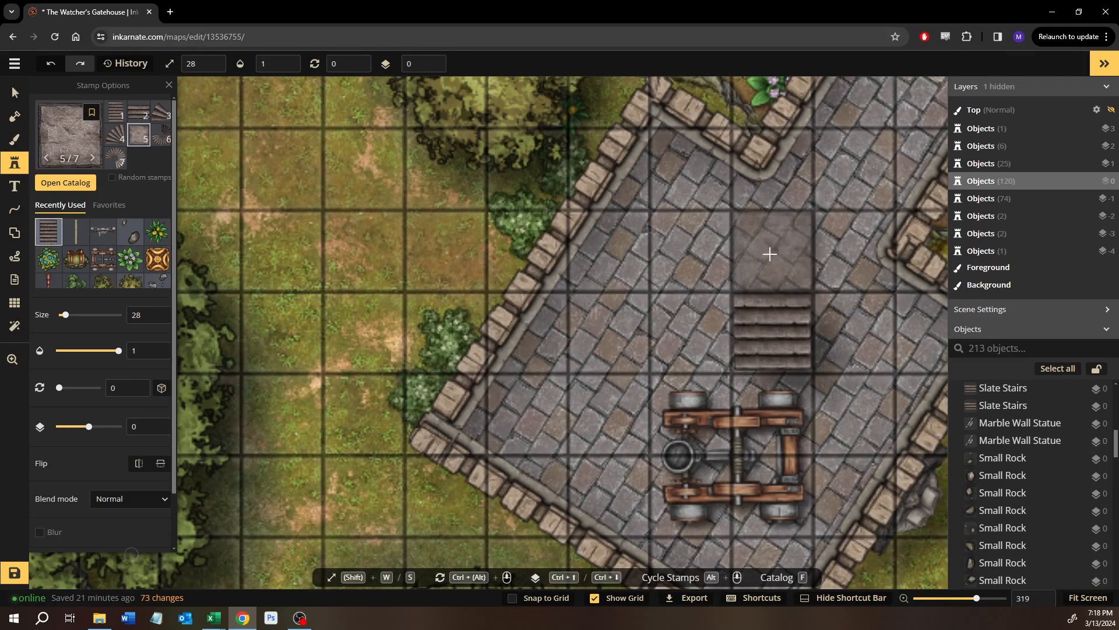
left_click(769, 254)
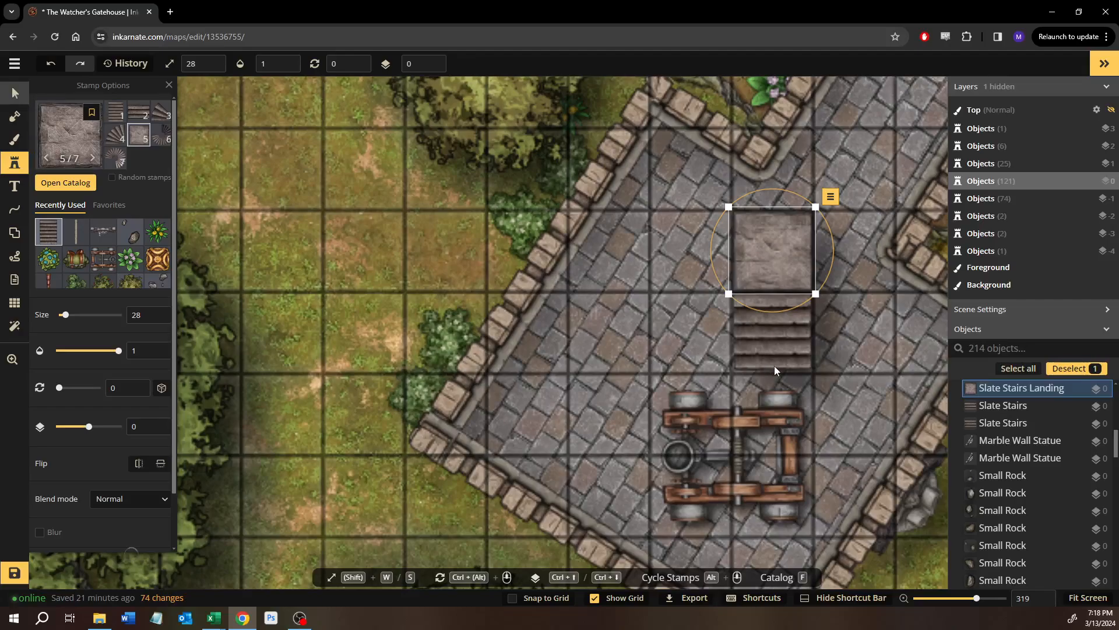
key("Escape")
left_click(861, 339)
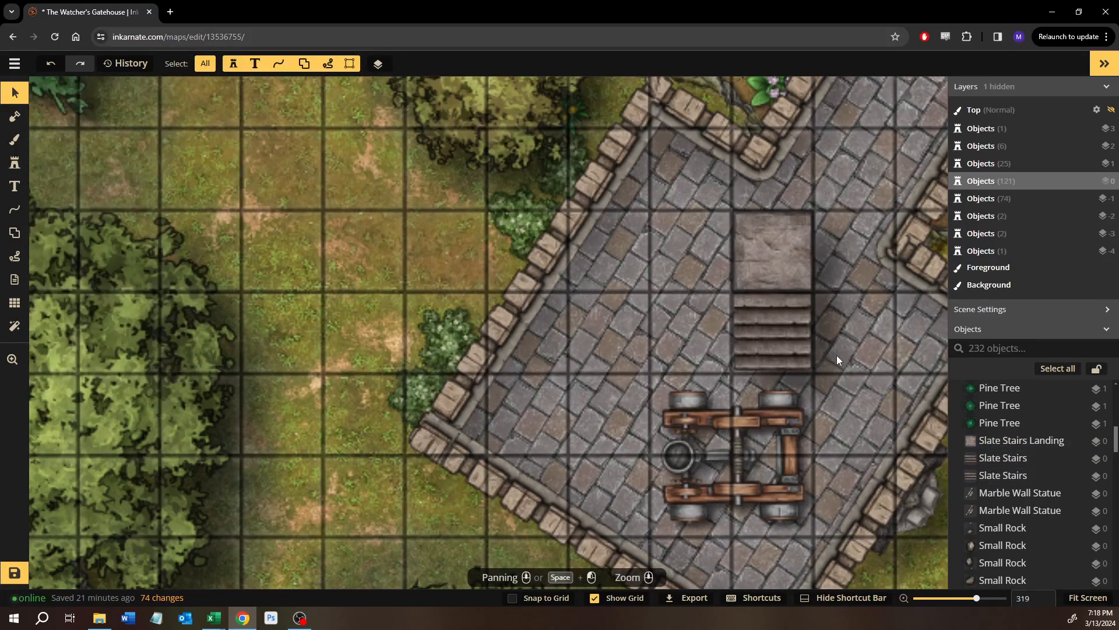
Nudge the stair pair and its lower piece so the flight lines up with the landing and fills its grid square.
left_click_drag(837, 359, 757, 320)
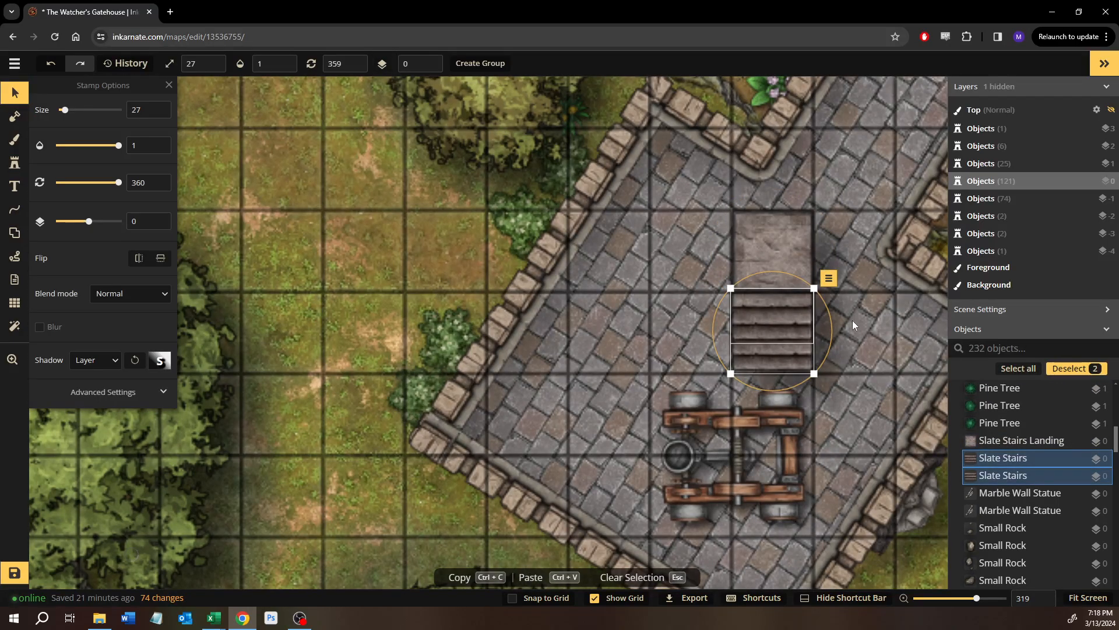
key("Escape")
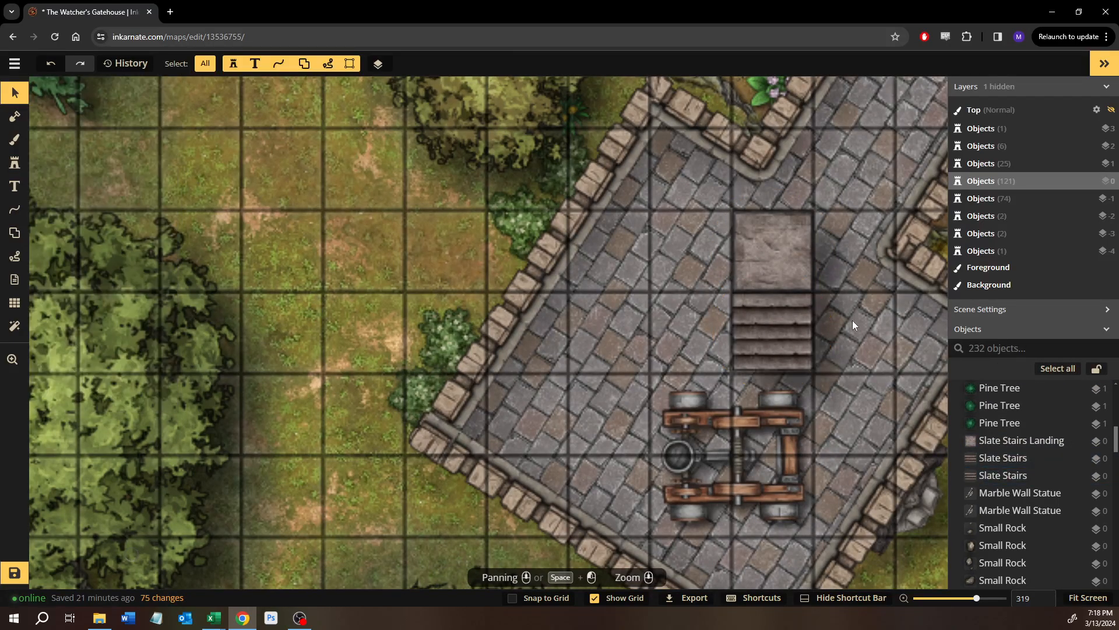
left_click(792, 356)
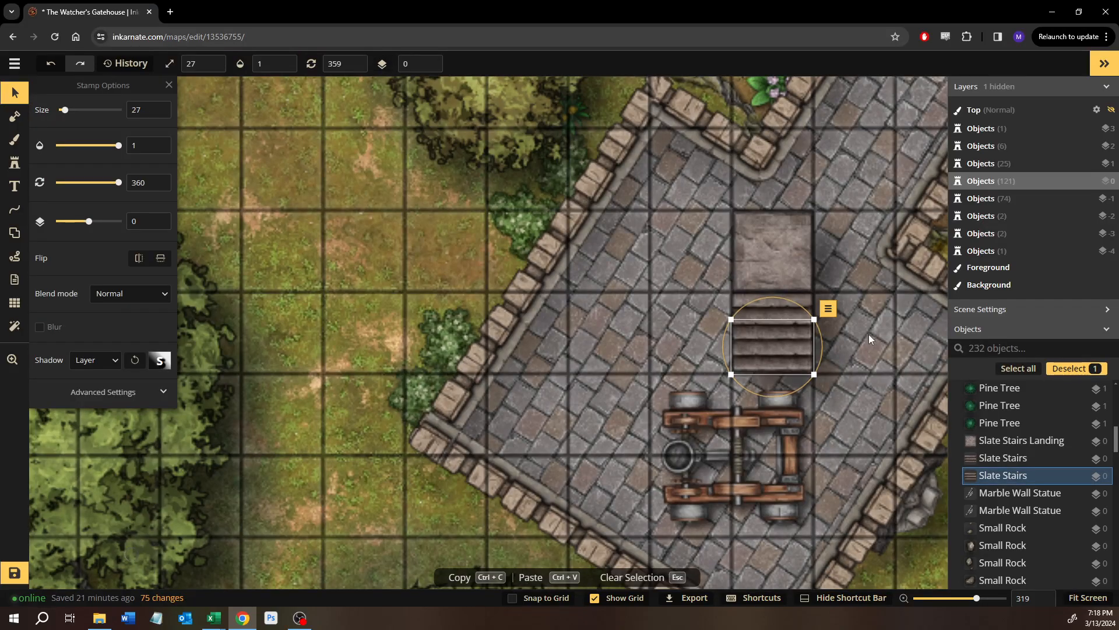
key("Escape")
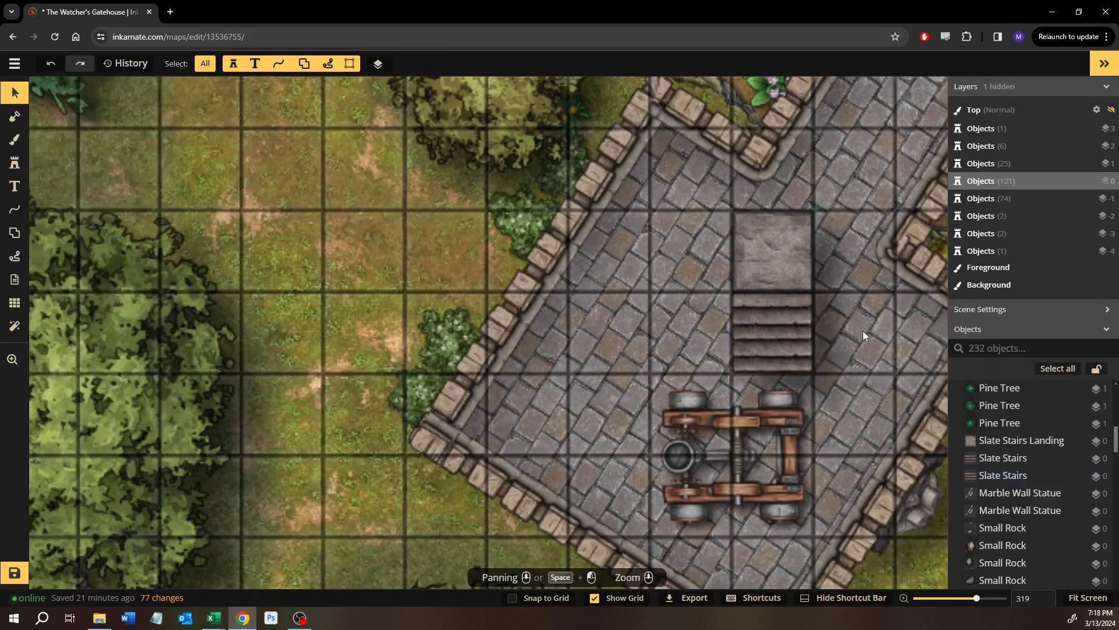
Duplicate both stair pieces, rotate the copies to 270 and attach them to the landing's western side.
left_click_drag(843, 348, 757, 316)
key("ctrl+c")
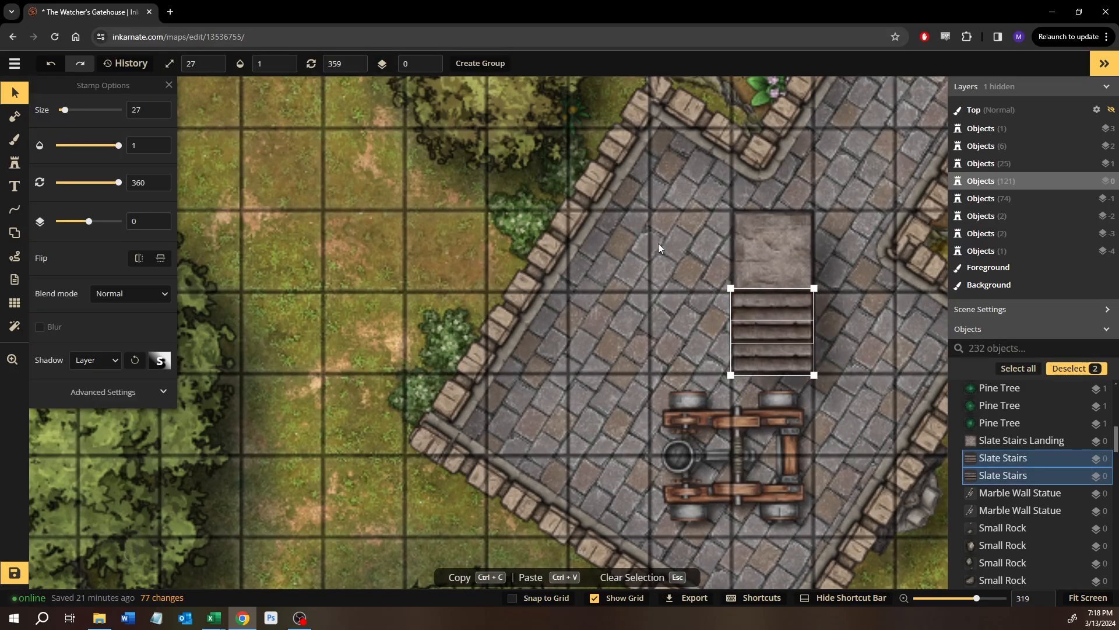
key("ctrl+v")
left_click_drag(649, 199, 540, 277)
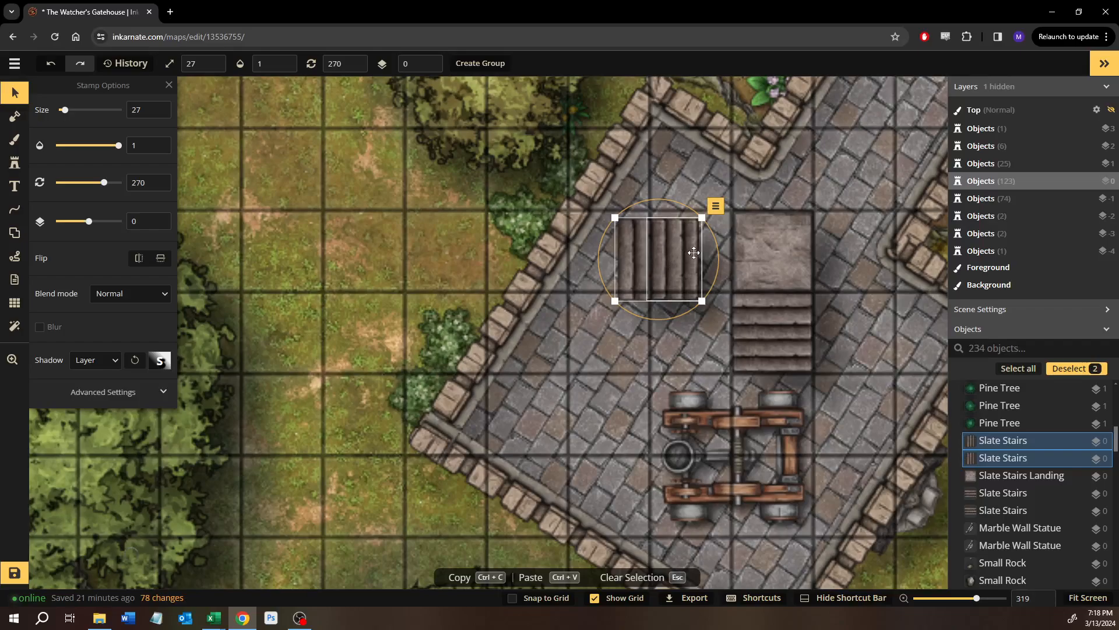
left_click_drag(674, 264, 697, 256)
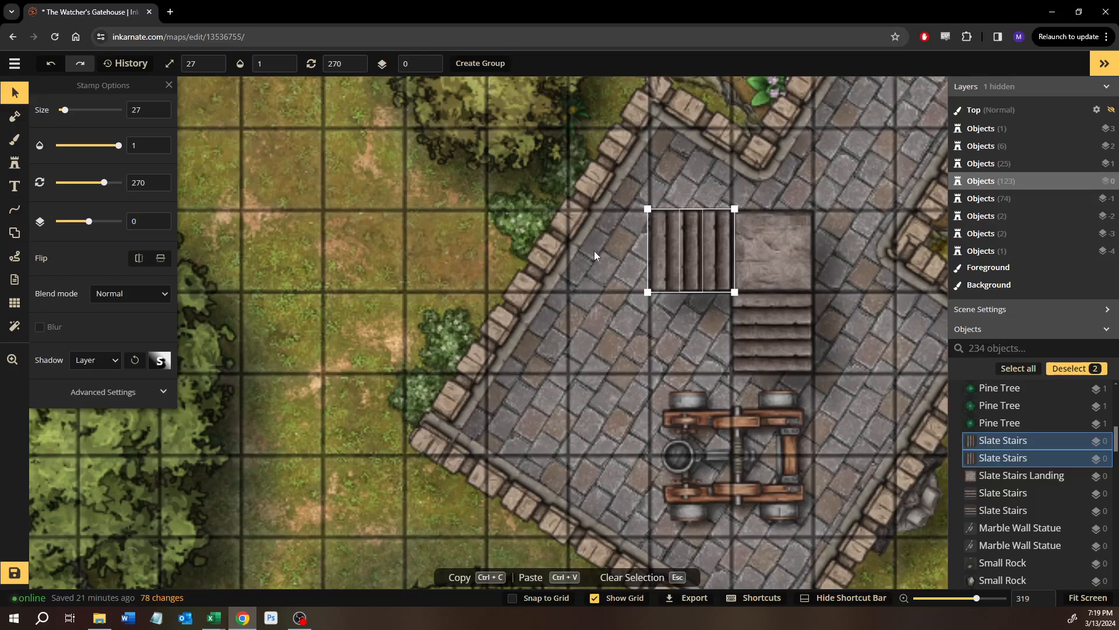
Paste two more pairs of the rotated stairs westward, extending the flight across the tower's western wall.
key("ctrl+v")
left_click_drag(608, 253, 614, 251)
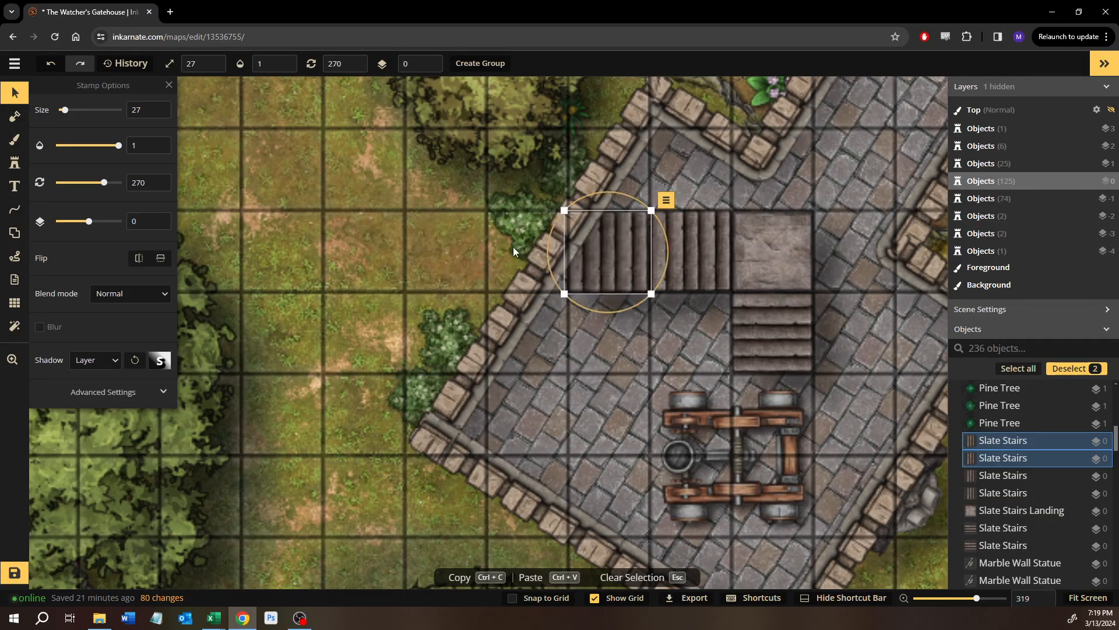
key("ctrl+v")
left_click_drag(513, 240, 505, 237)
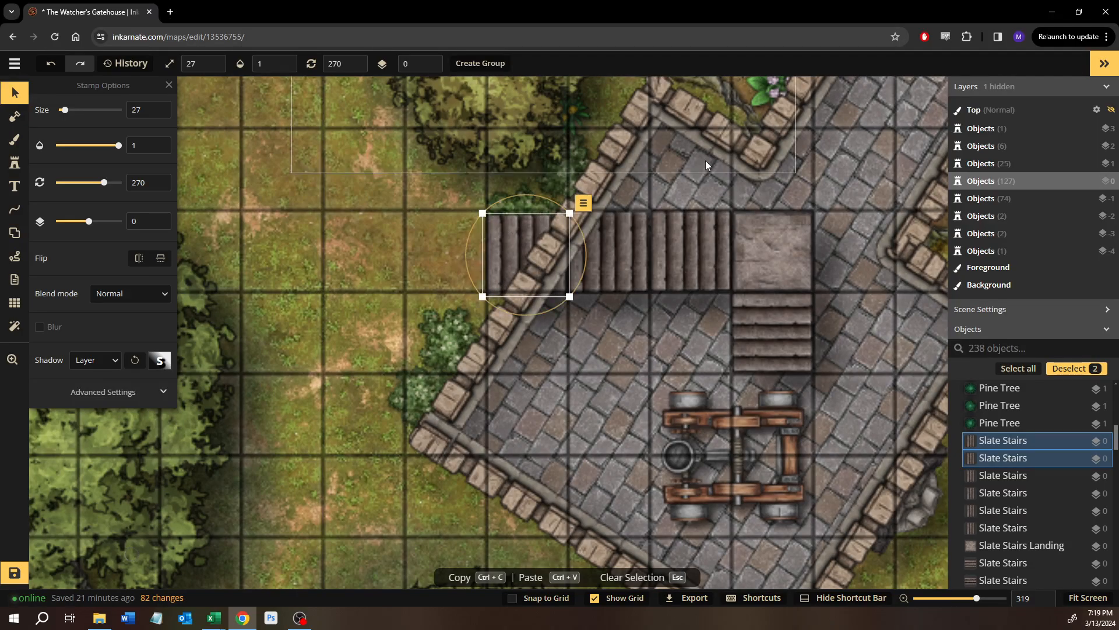
key("Escape")
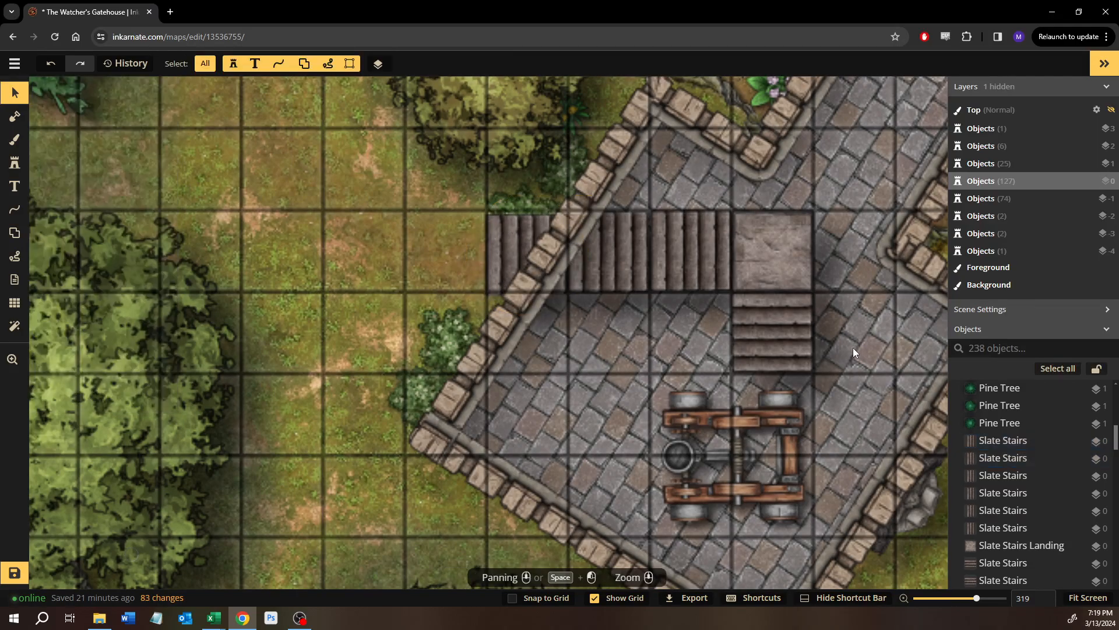
Duplicate the Slate Stairs Landing and fit the copy onto the western end of the stair flight.
left_click(778, 256)
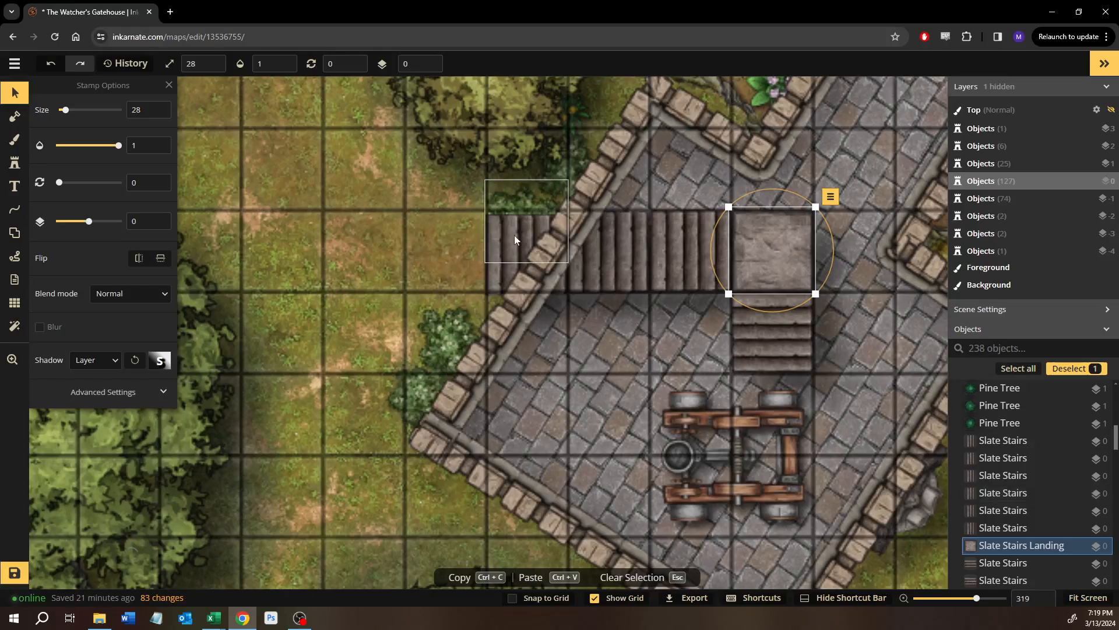
key("ctrl+c")
key("ctrl+v")
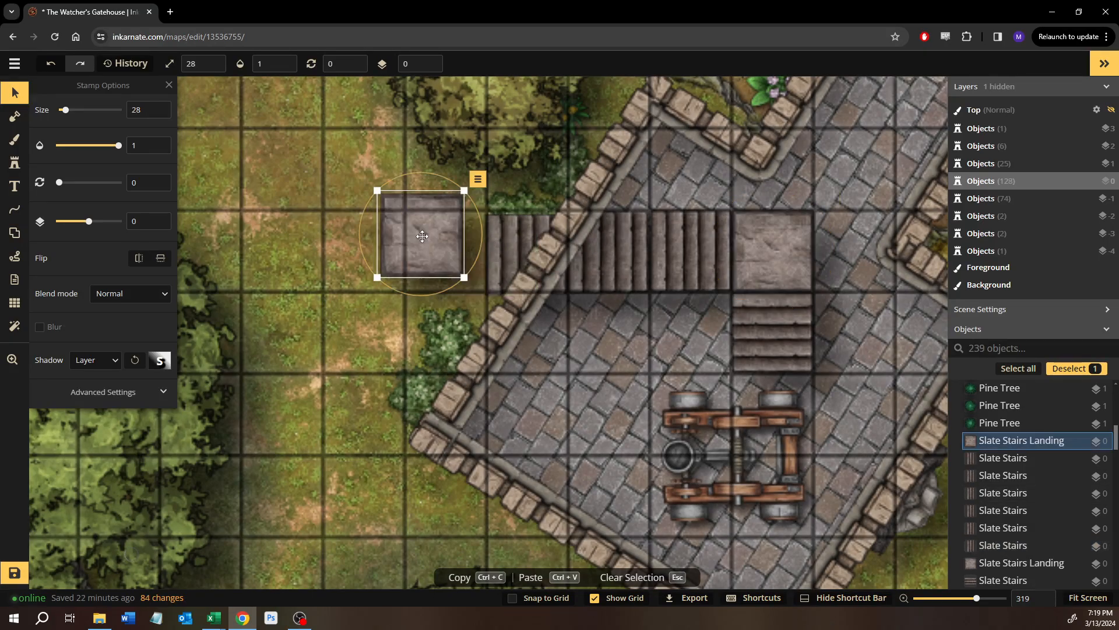
left_click_drag(421, 234, 450, 253)
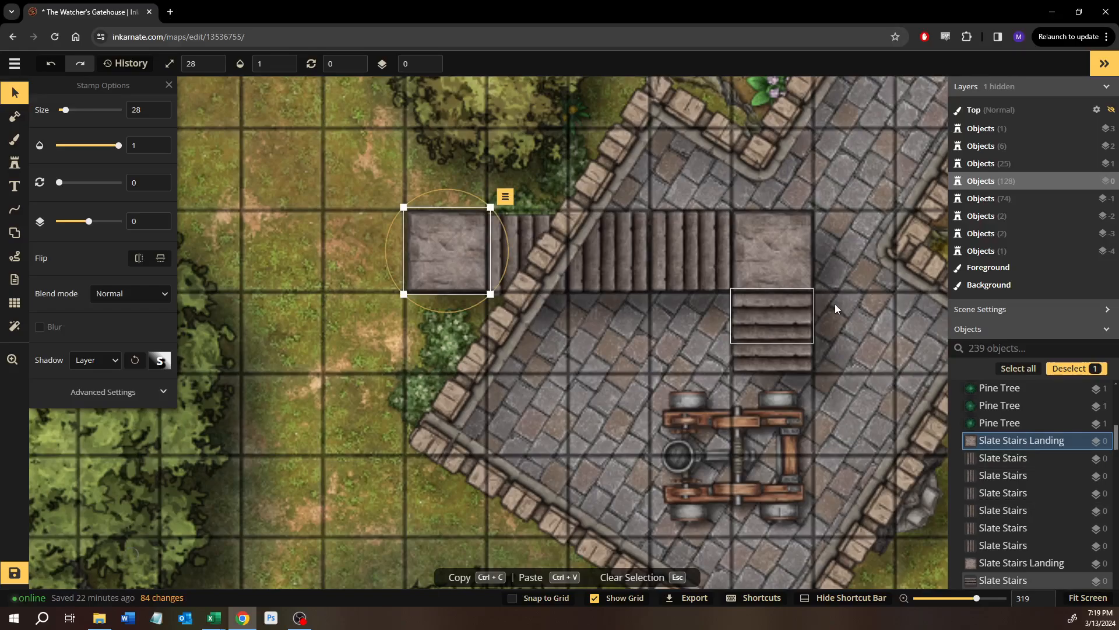
left_click(1024, 580, "shift")
scroll(733, 350, "down", 4)
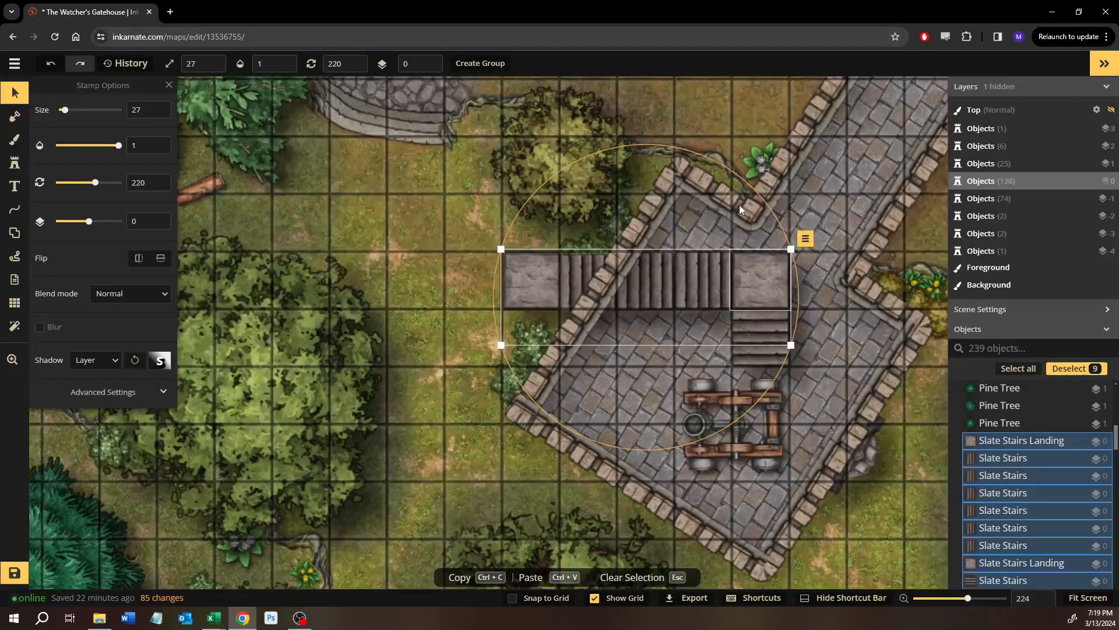
left_click_drag(723, 281, 763, 297)
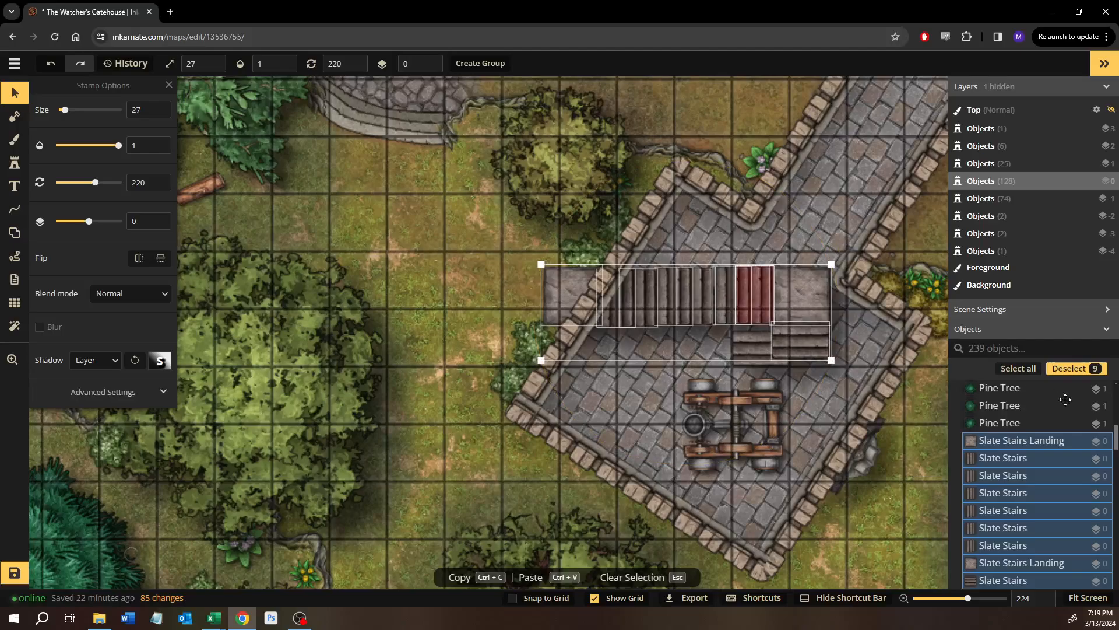
key("ctrl+z")
Try to rotate the full ten-piece staircase to 69 and fit it along the tower's southeastern wall.
scroll(1033, 477, "down", 1)
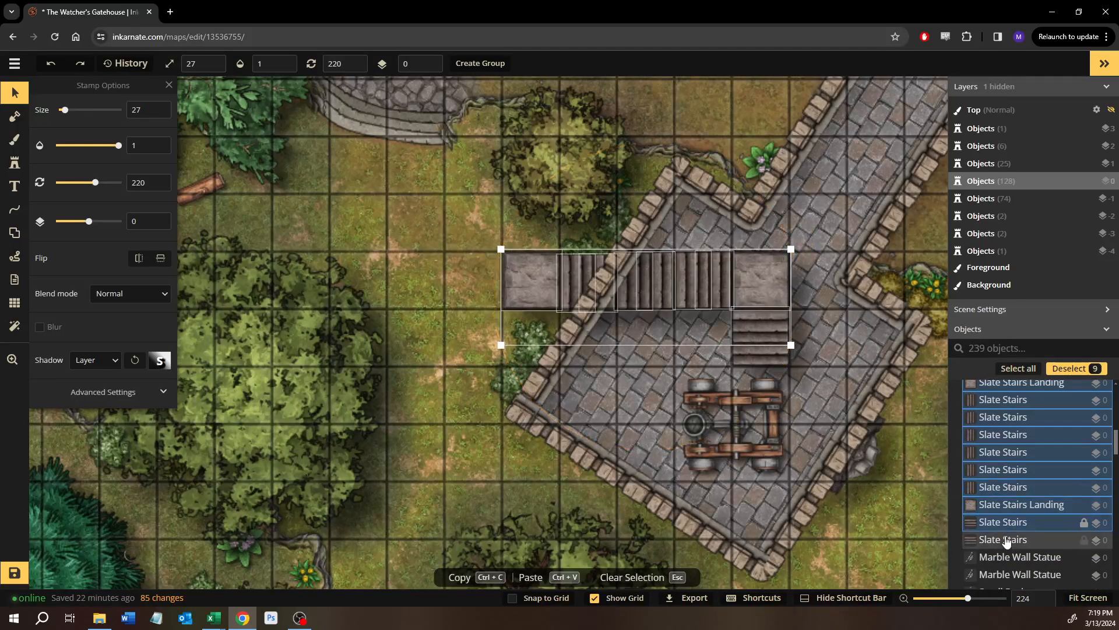
left_click(1006, 540, "shift")
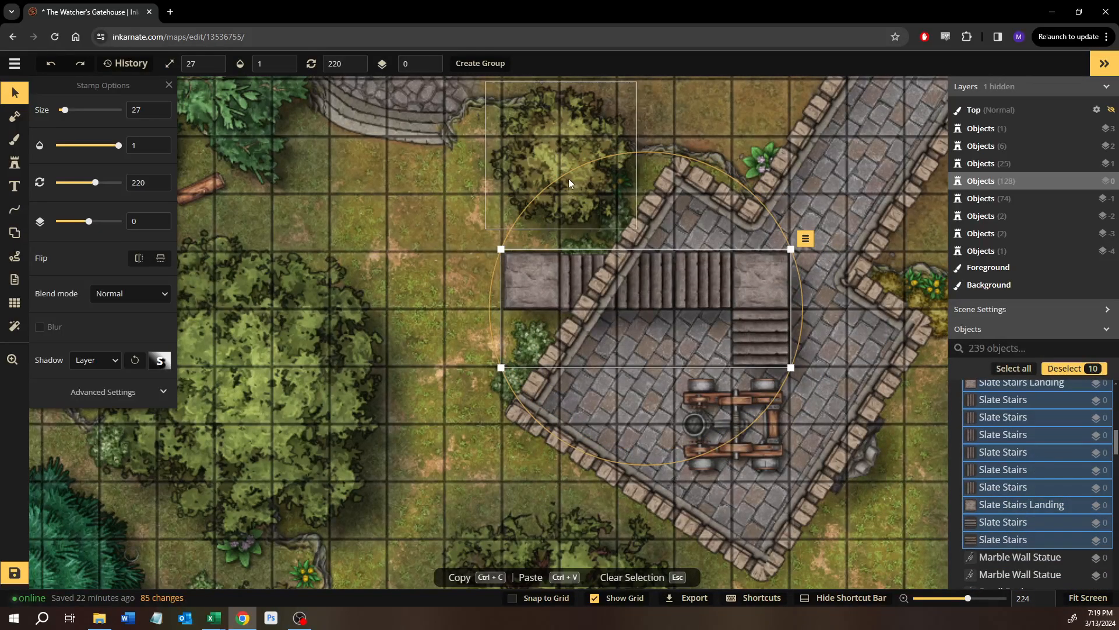
left_click_drag(571, 172, 571, 171)
left_click_drag(792, 248, 805, 318)
left_click_drag(687, 326, 824, 413)
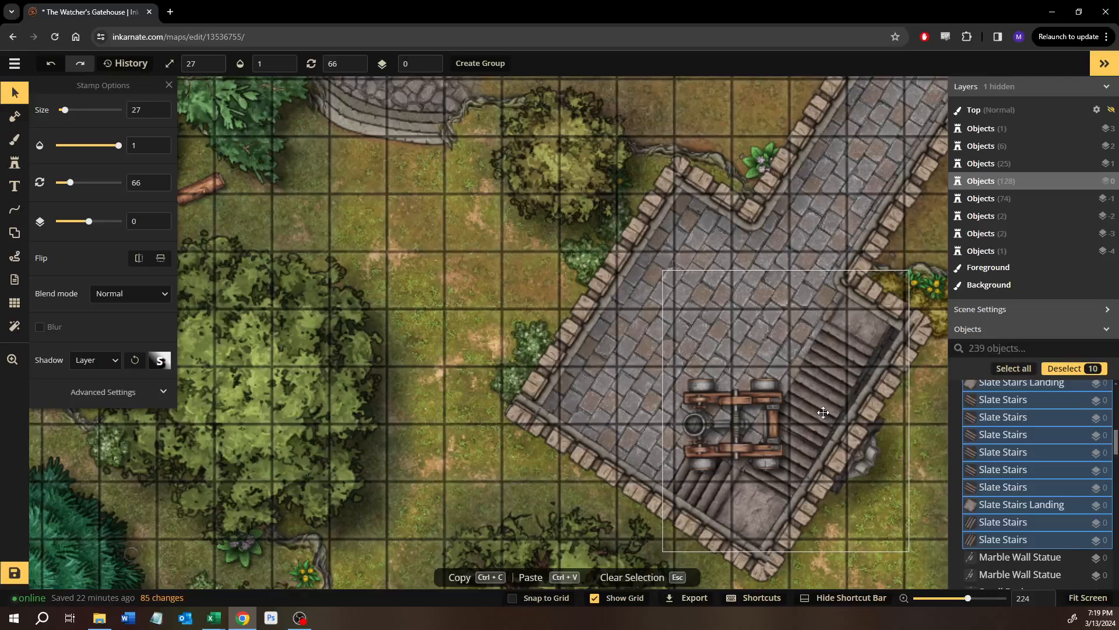
left_click_drag(890, 255, 899, 257)
left_click_drag(871, 295, 865, 328)
scroll(803, 445, "up", 4)
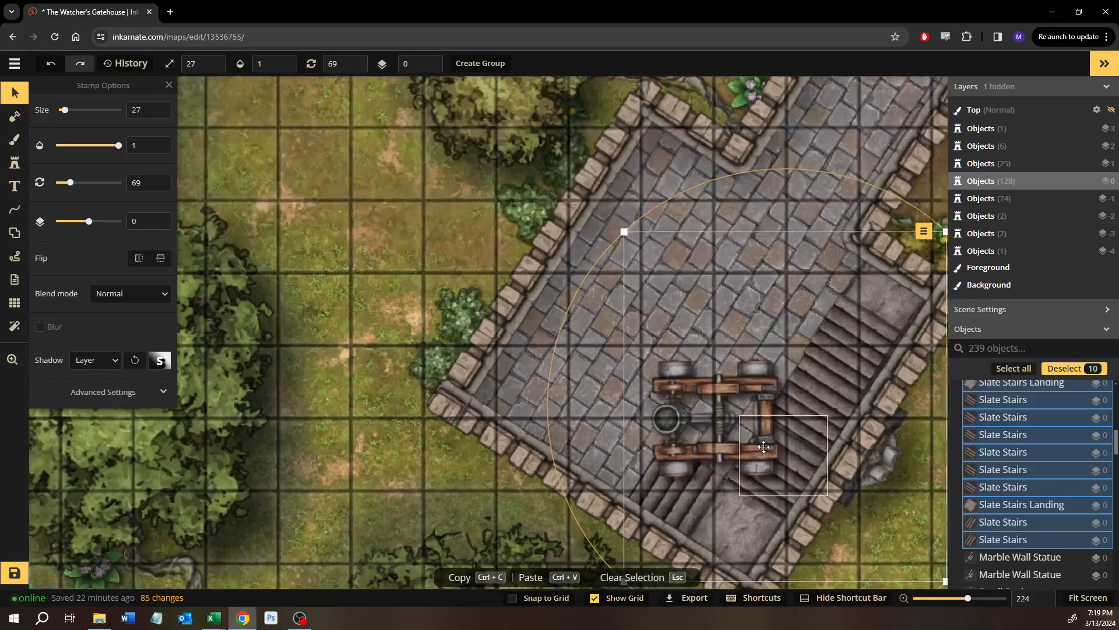
left_click_drag(802, 445, 499, 383)
left_click_drag(613, 276, 595, 326)
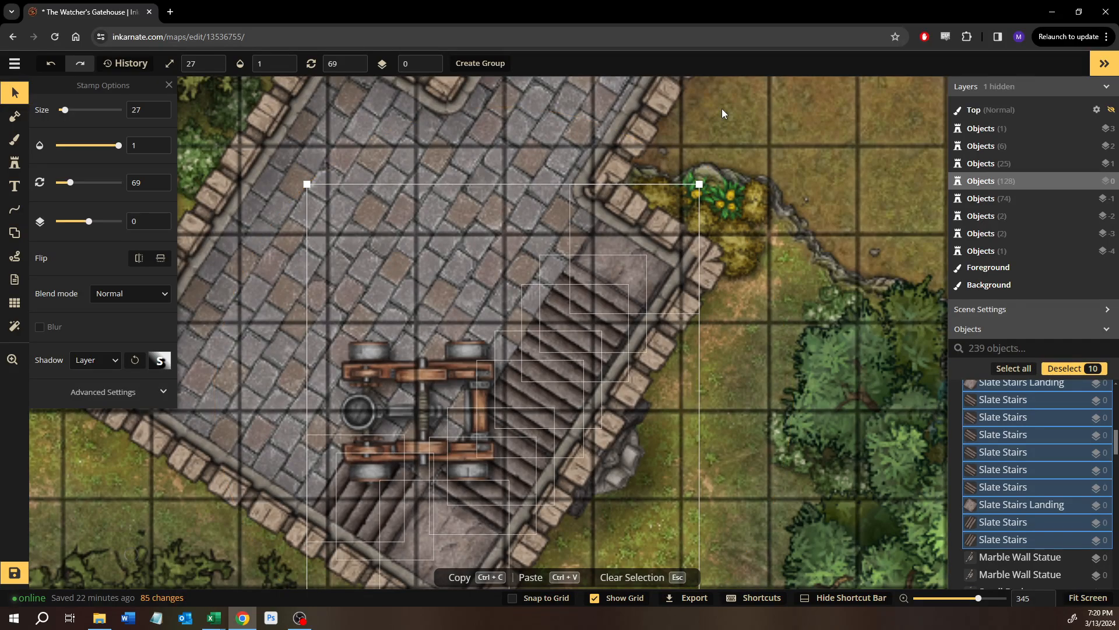
key("ctrl+y")
left_click_drag(546, 202, 825, 324)
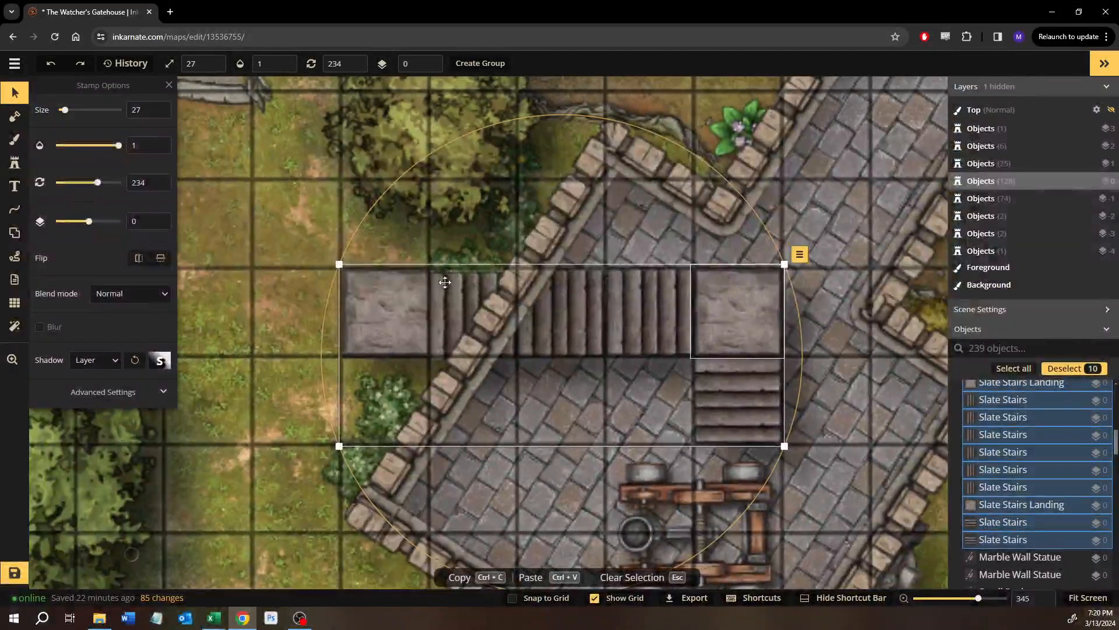
Delete the stair piece next to the western landing and move the landing against the shortened flight.
left_click(282, 268)
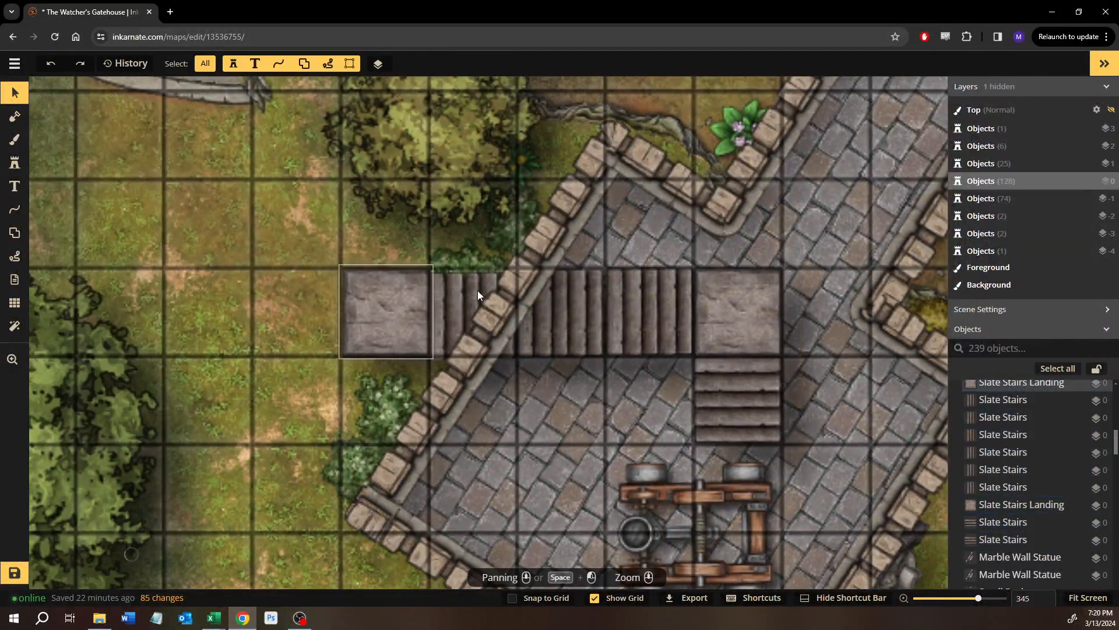
left_click(449, 314)
key("Delete")
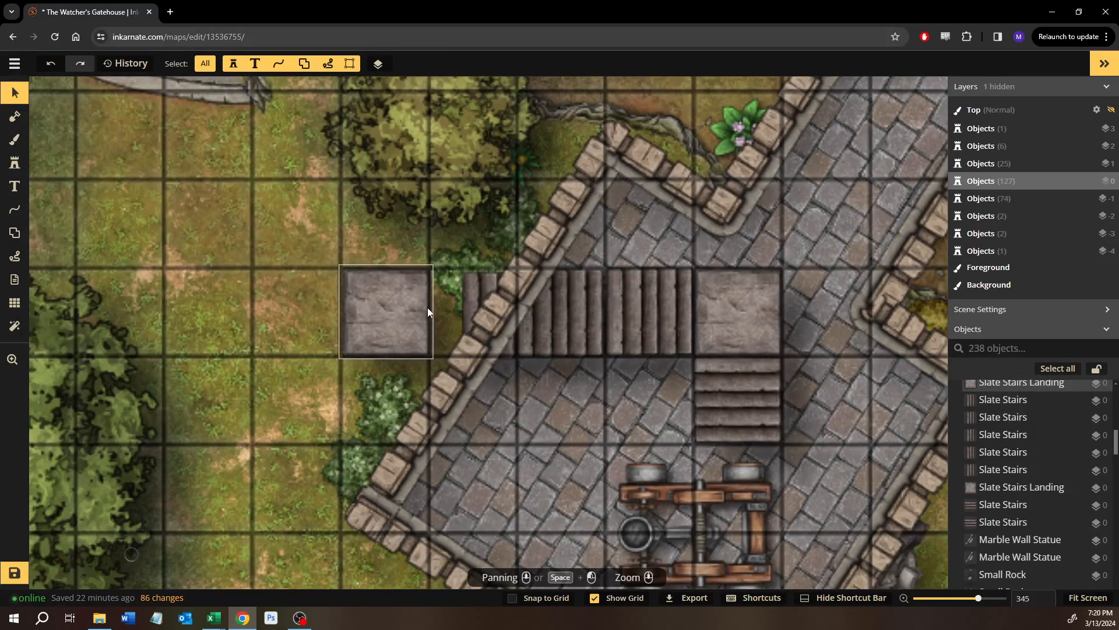
left_click(384, 303)
left_click_drag(383, 303, 415, 303)
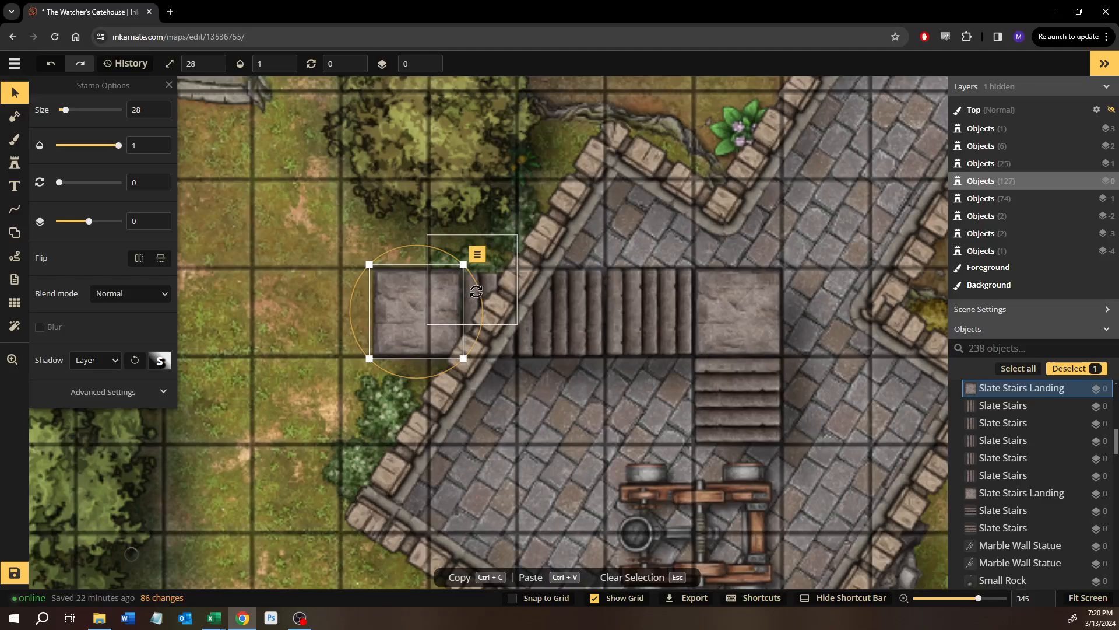
left_click(496, 317)
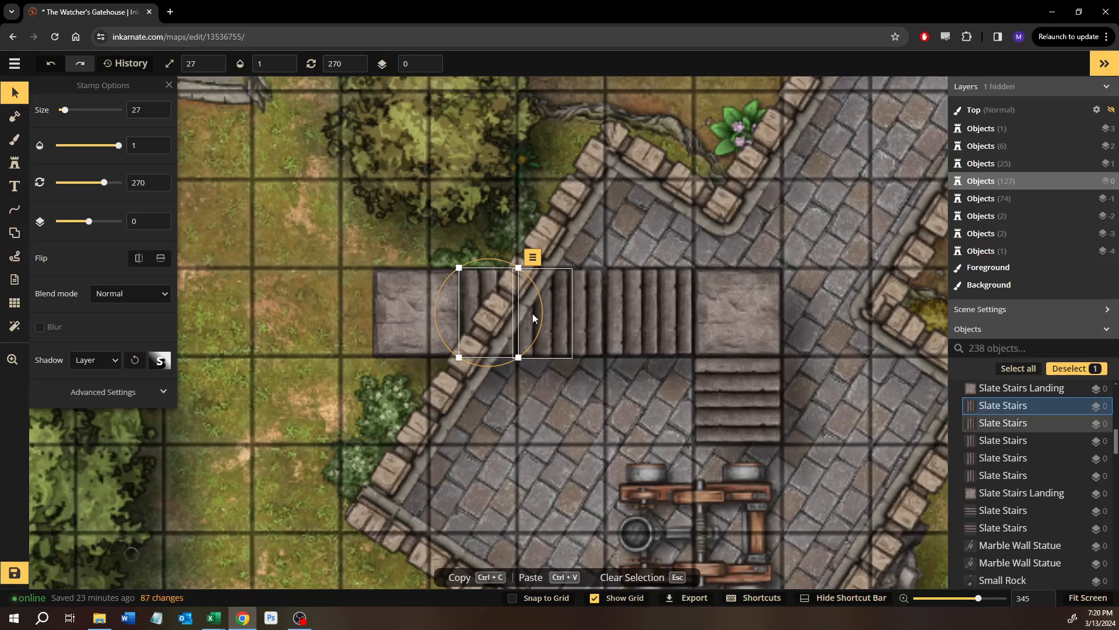
left_click(805, 303)
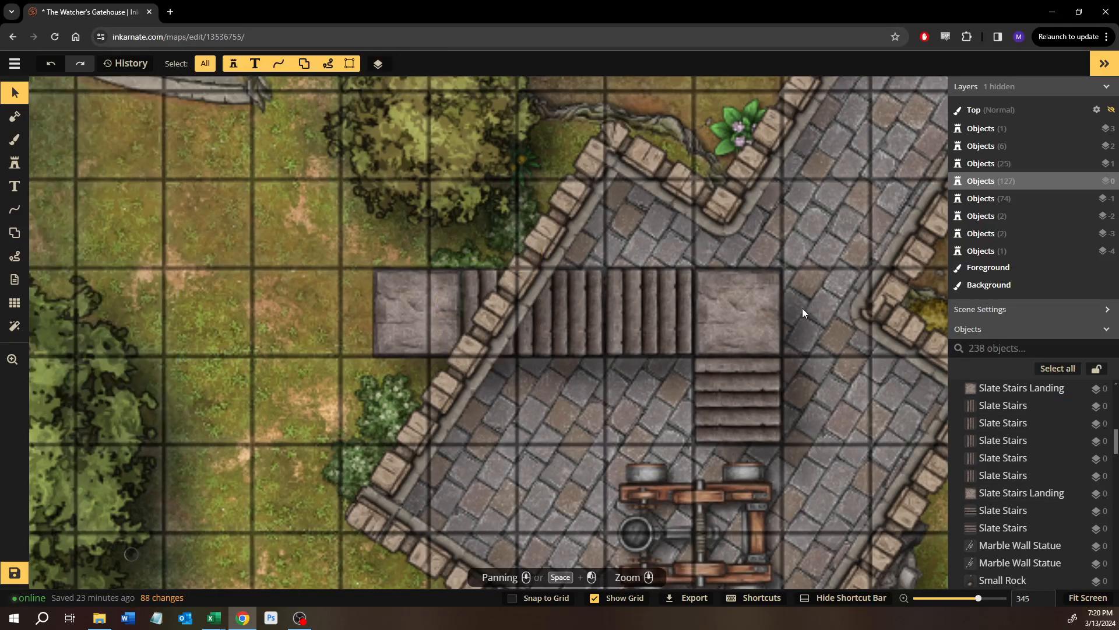
Rotate all nine stair and landing pieces together to 73 and fit them along the tower's southeastern wall.
left_click(999, 528)
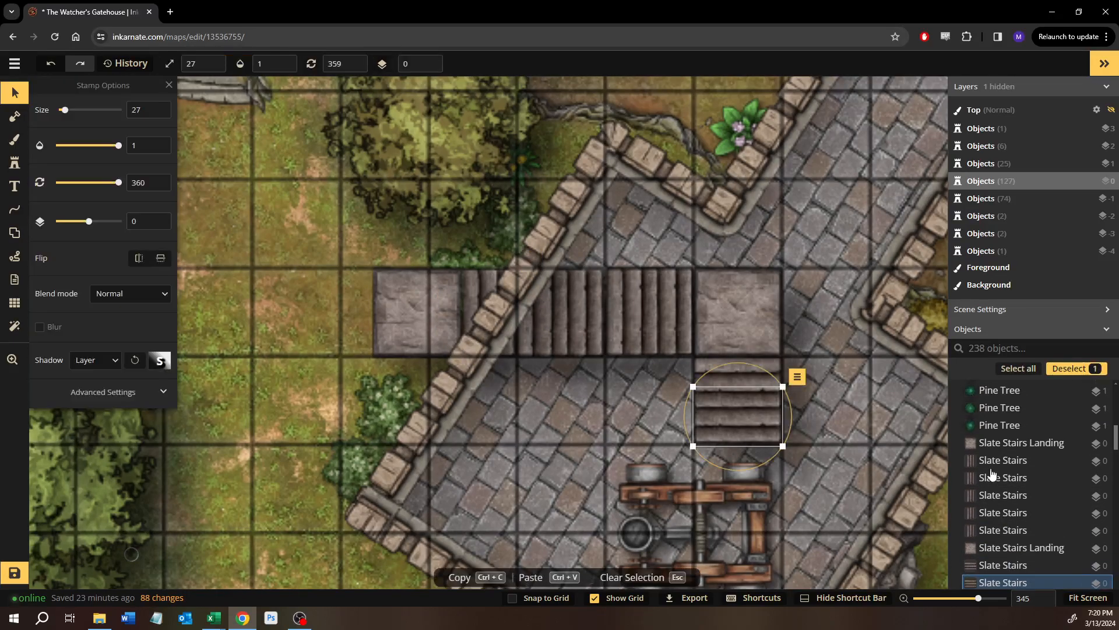
left_click(990, 448, "shift")
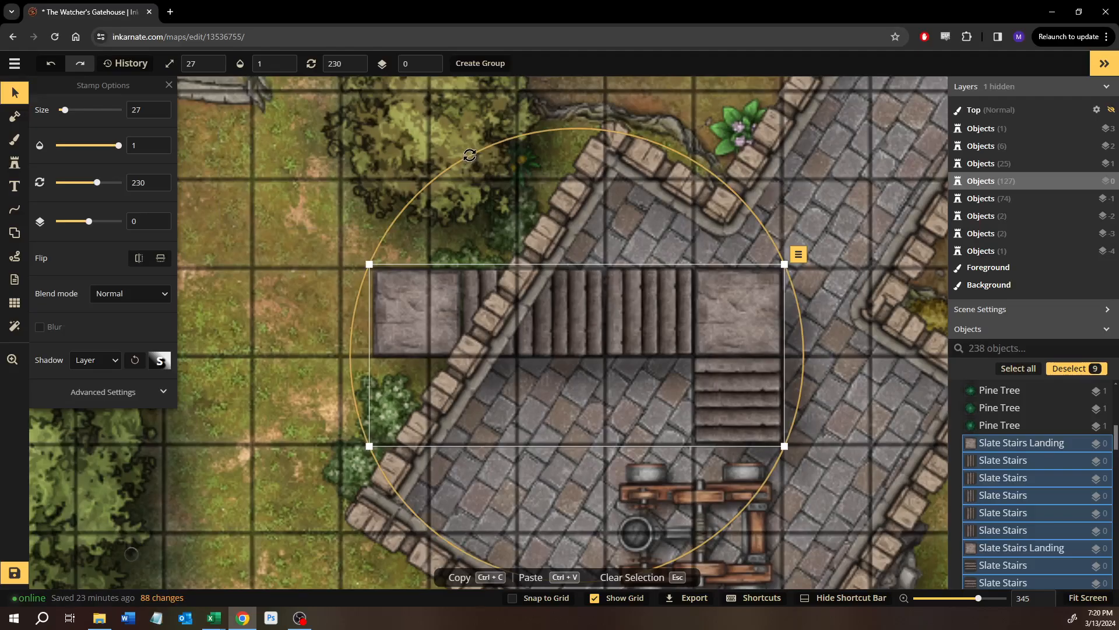
left_click_drag(469, 155, 816, 394)
left_click_drag(785, 353, 701, 224)
left_click_drag(574, 402, 624, 323)
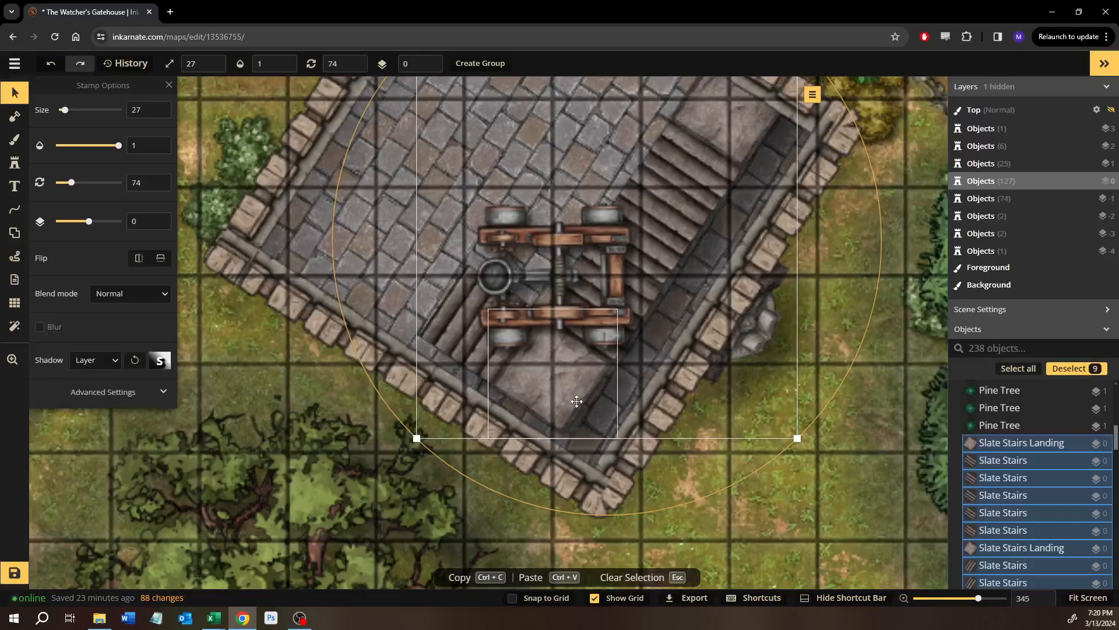
left_click_drag(576, 401, 606, 439)
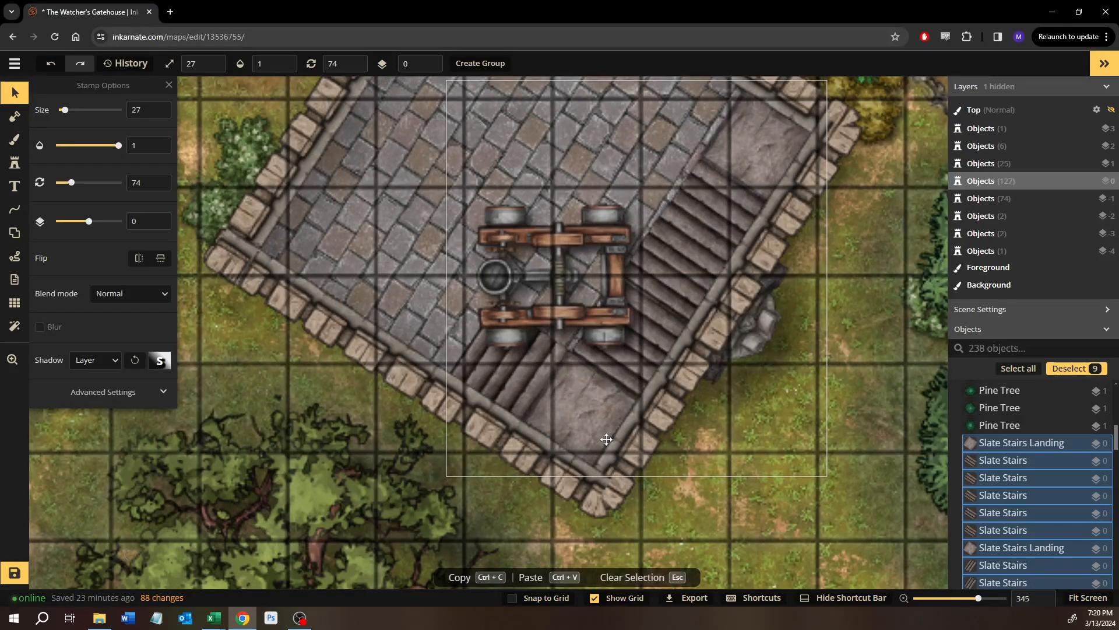
left_click_drag(762, 262, 702, 369)
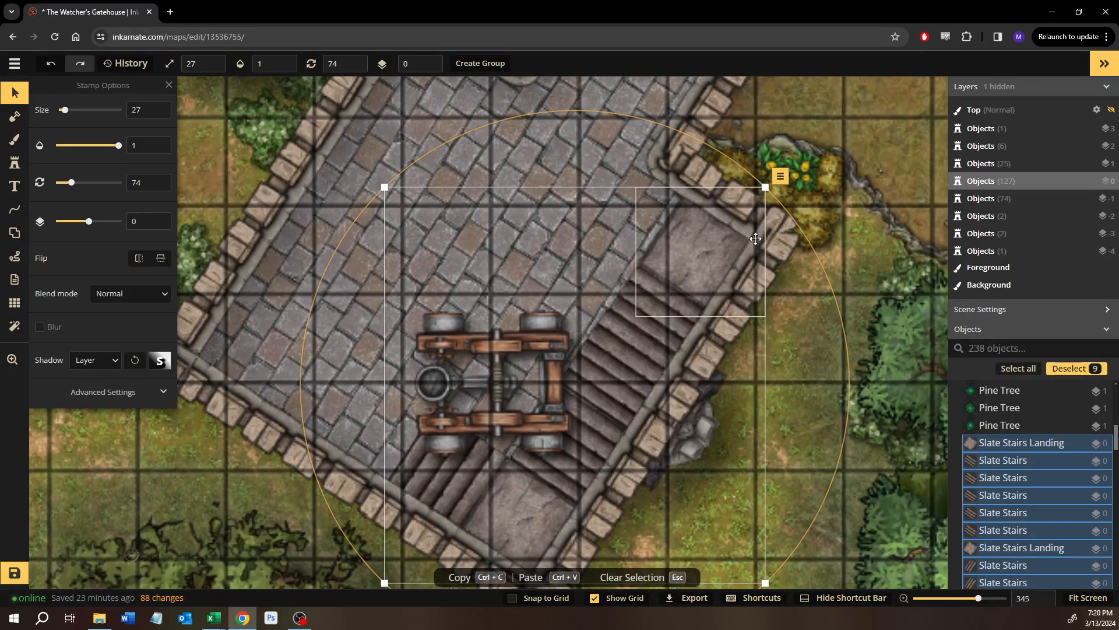
left_click_drag(775, 196, 772, 200)
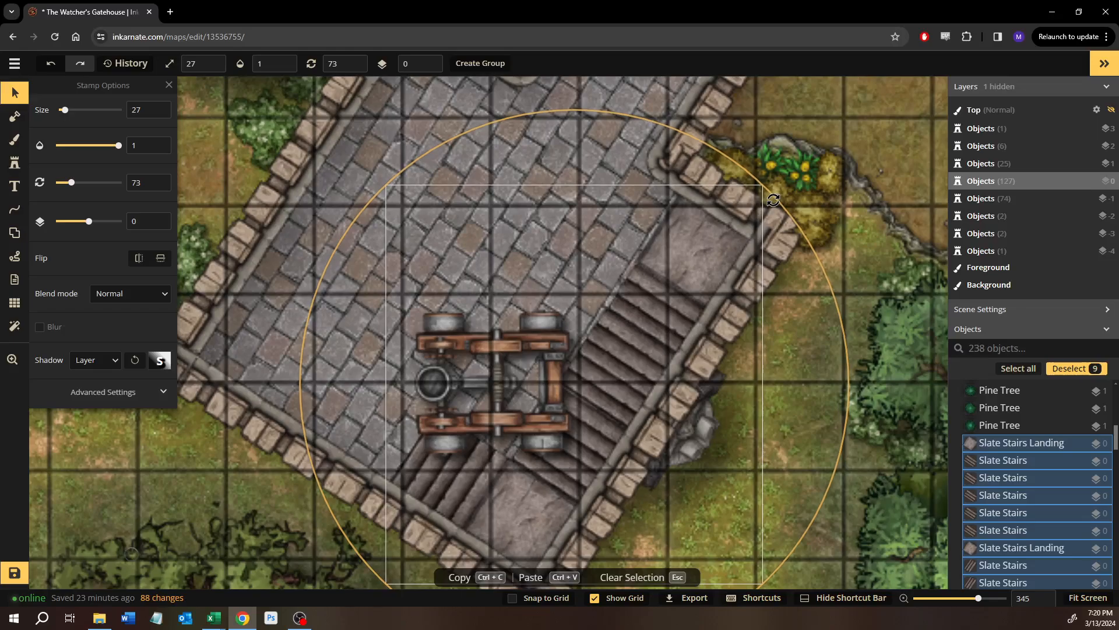
left_click_drag(711, 243, 703, 244)
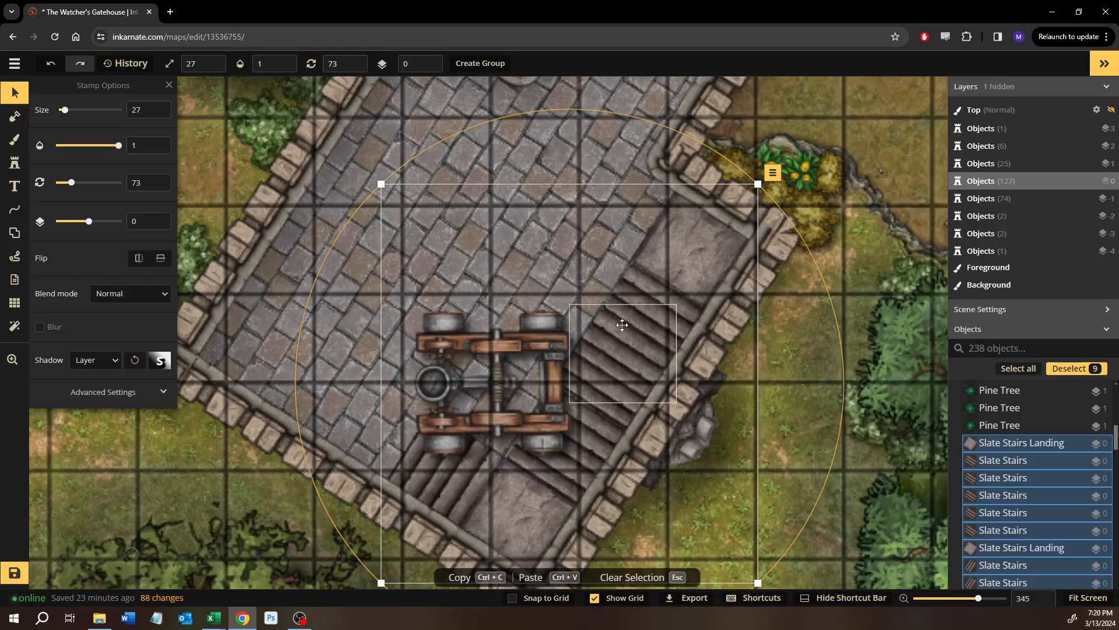
Duplicate the southeastern flight's five Slate Stairs, rotate the copies to 302 and attach them to the northwestern side of the upper landing.
left_click(649, 306)
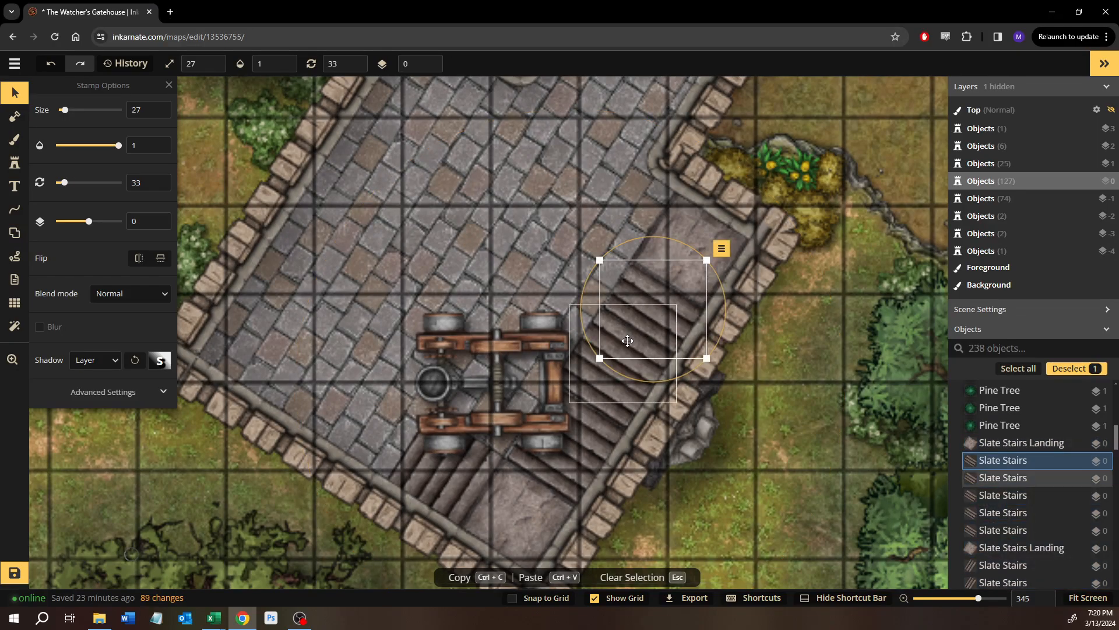
left_click(993, 530, "shift")
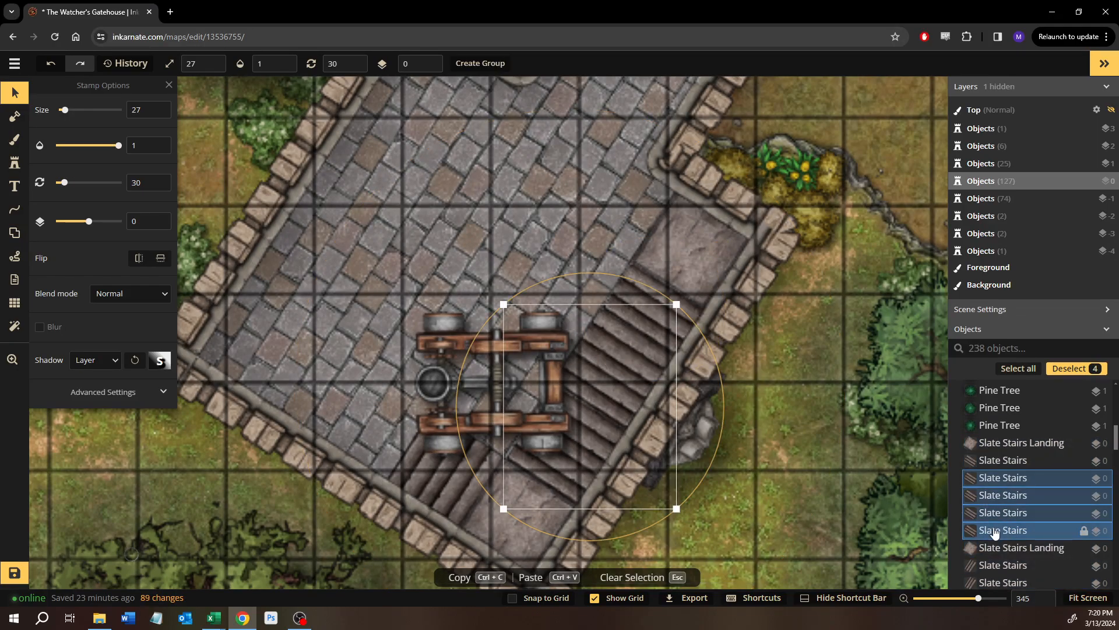
left_click(982, 460, "shift")
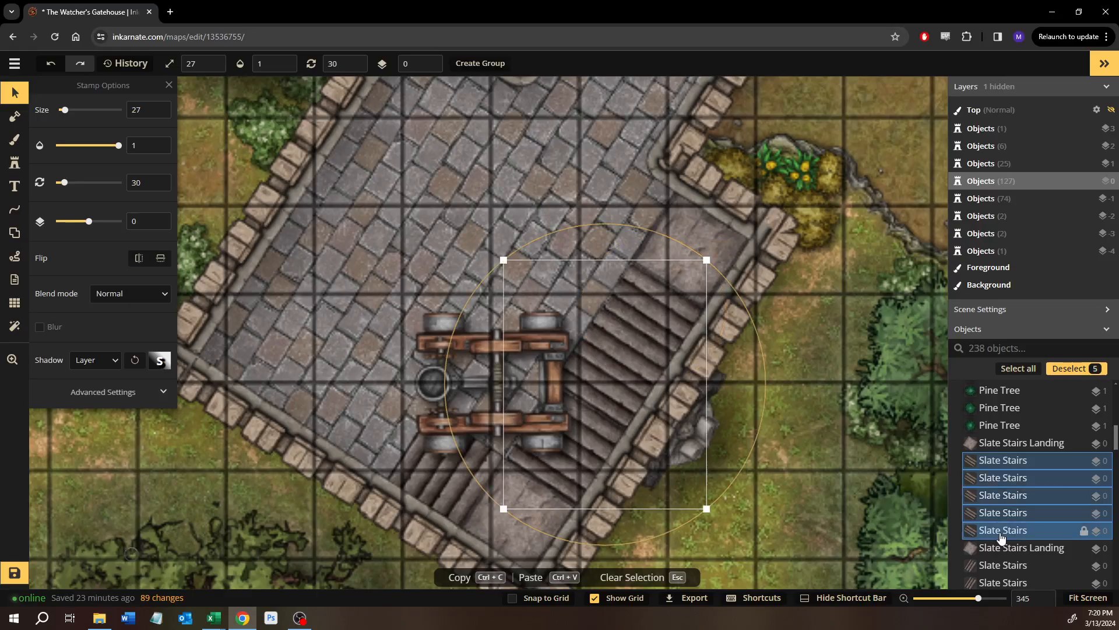
key("ctrl+c")
key("ctrl+v")
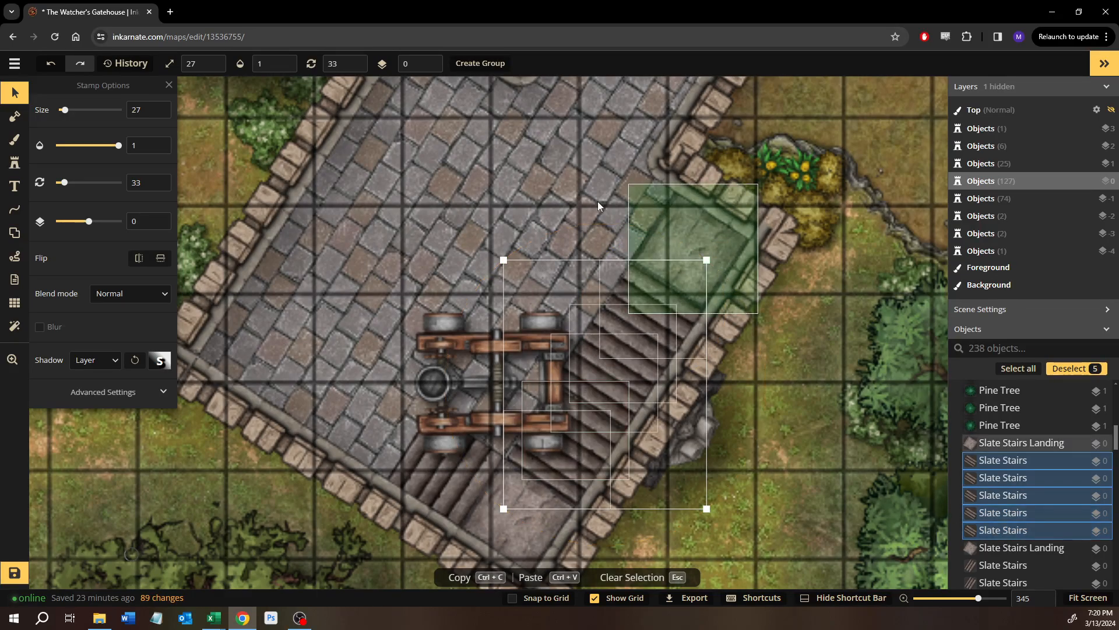
left_click_drag(625, 140, 374, 404)
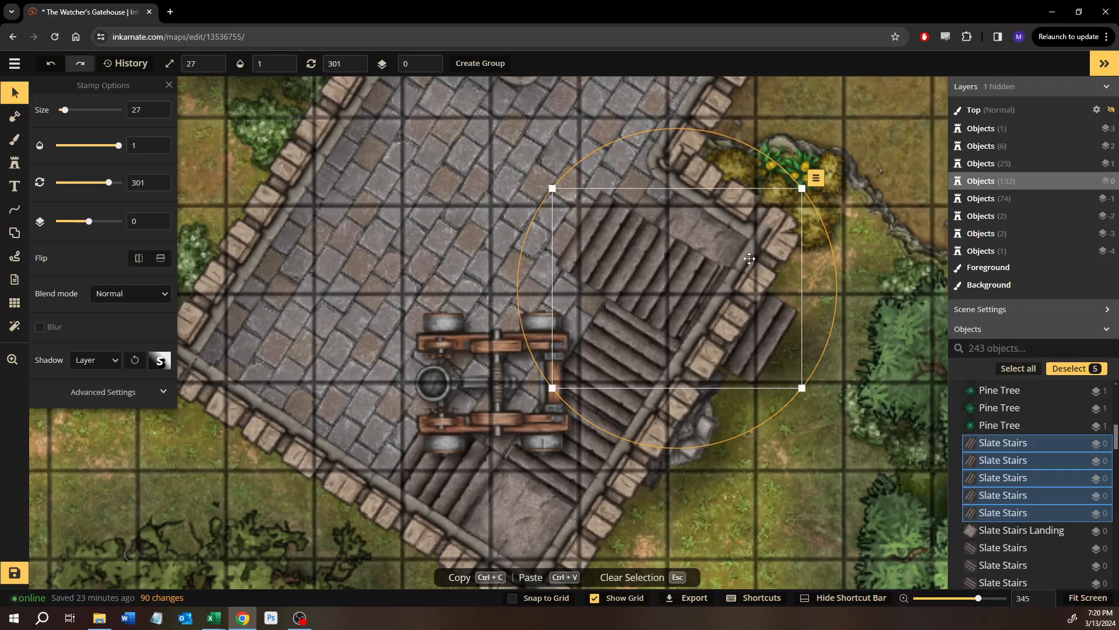
left_click_drag(701, 270, 567, 171)
left_click_drag(730, 329, 728, 376)
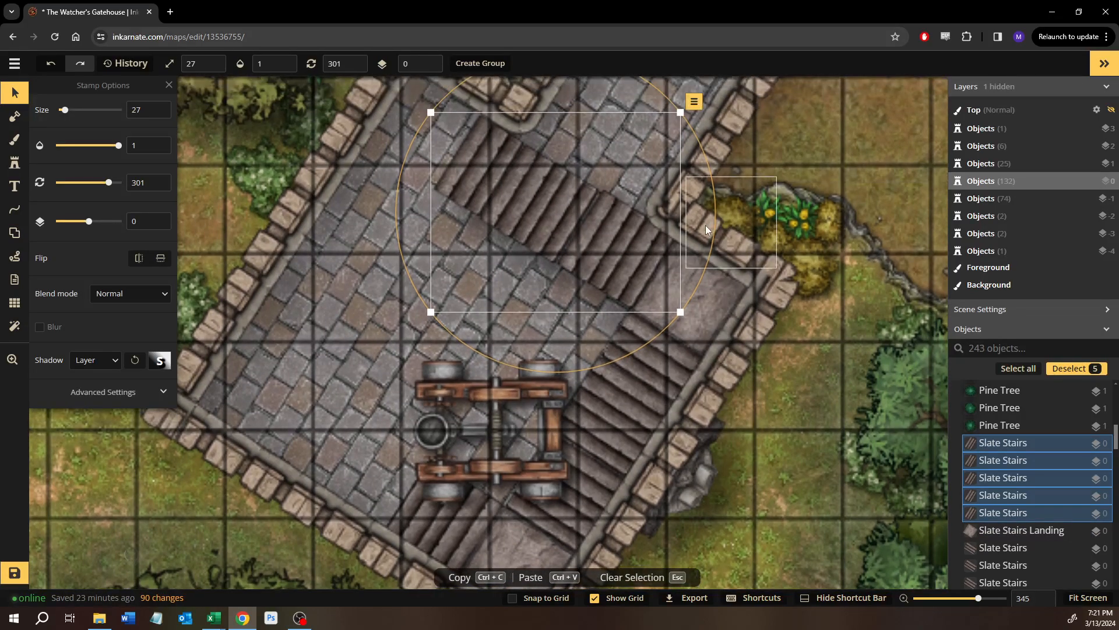
left_click_drag(715, 232, 715, 233)
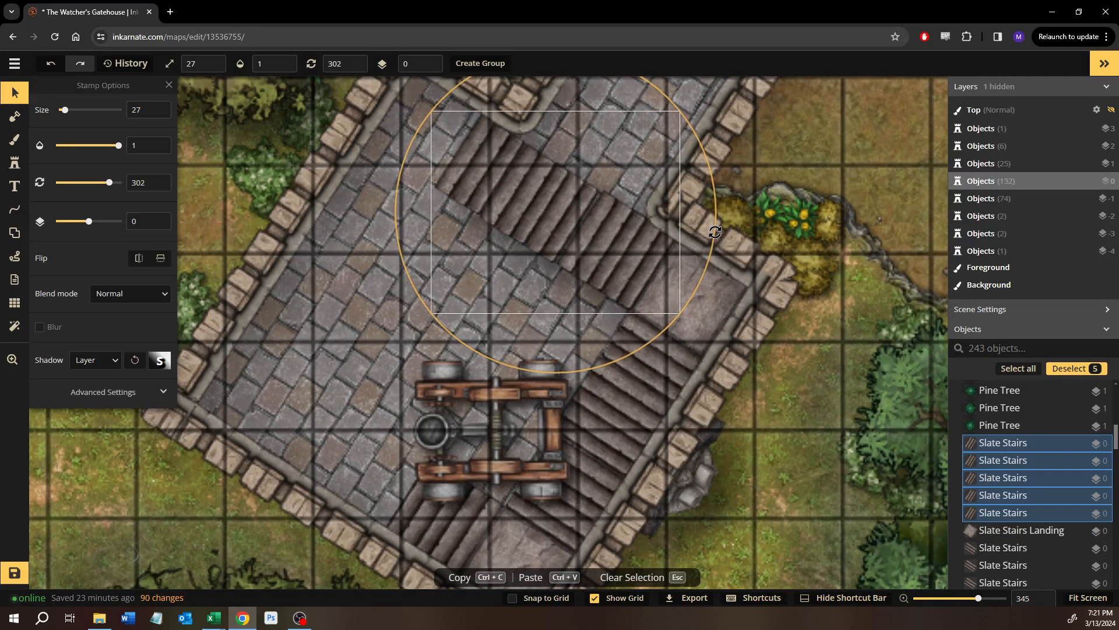
Duplicate the upper Slate Stairs Landing and fit the copy into the tower's northern corner at the end of the new flight.
left_click(711, 309)
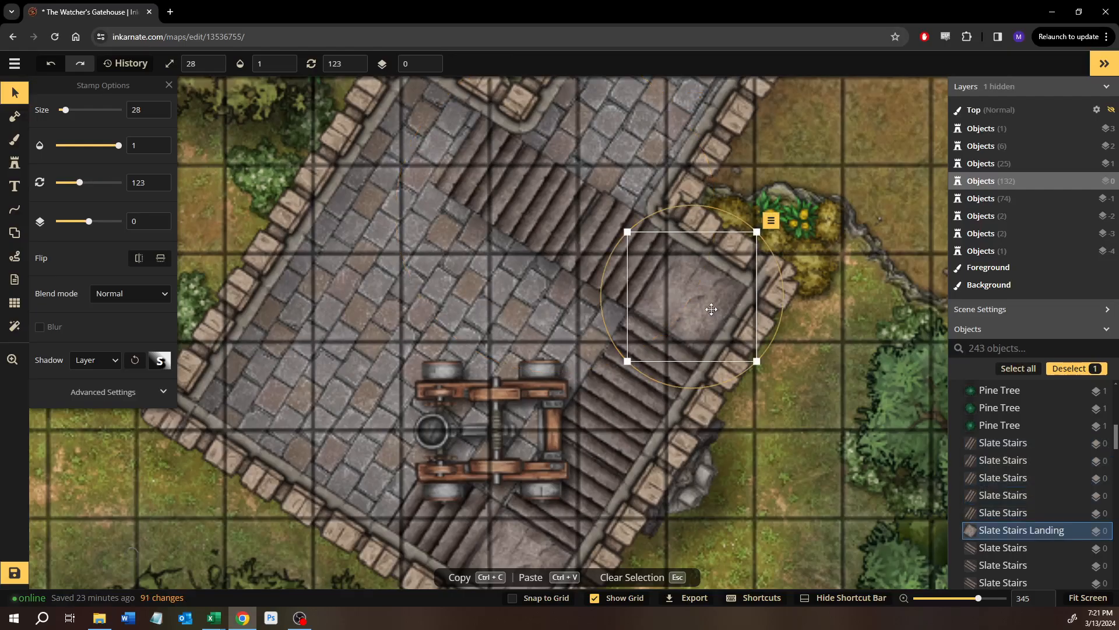
key("ctrl+v")
left_click_drag(356, 102, 487, 251)
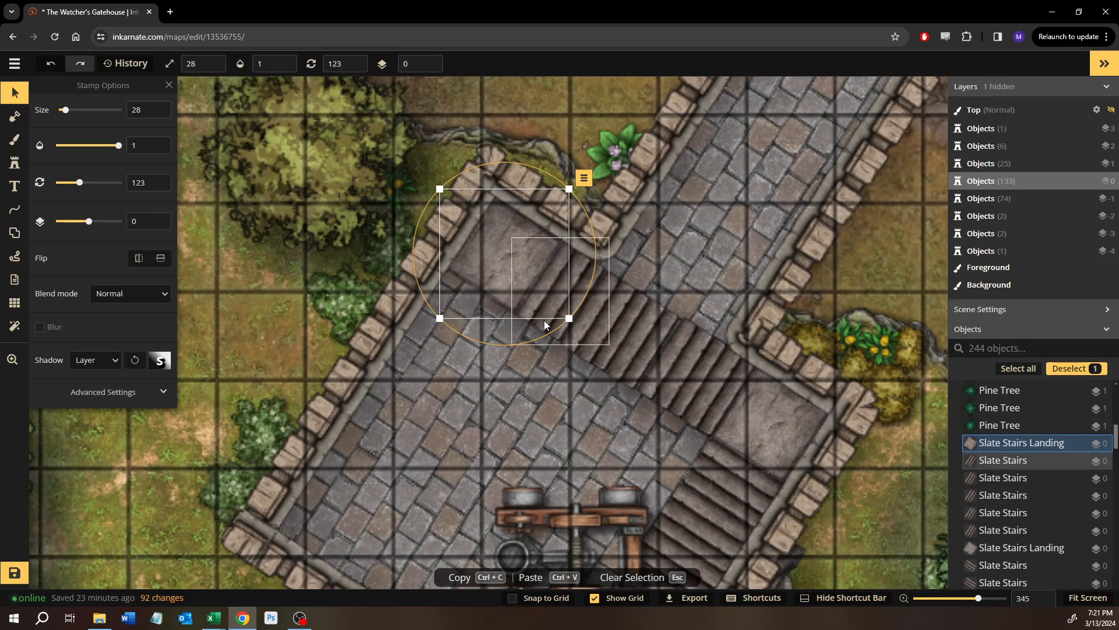
scroll(804, 297, "down", 4)
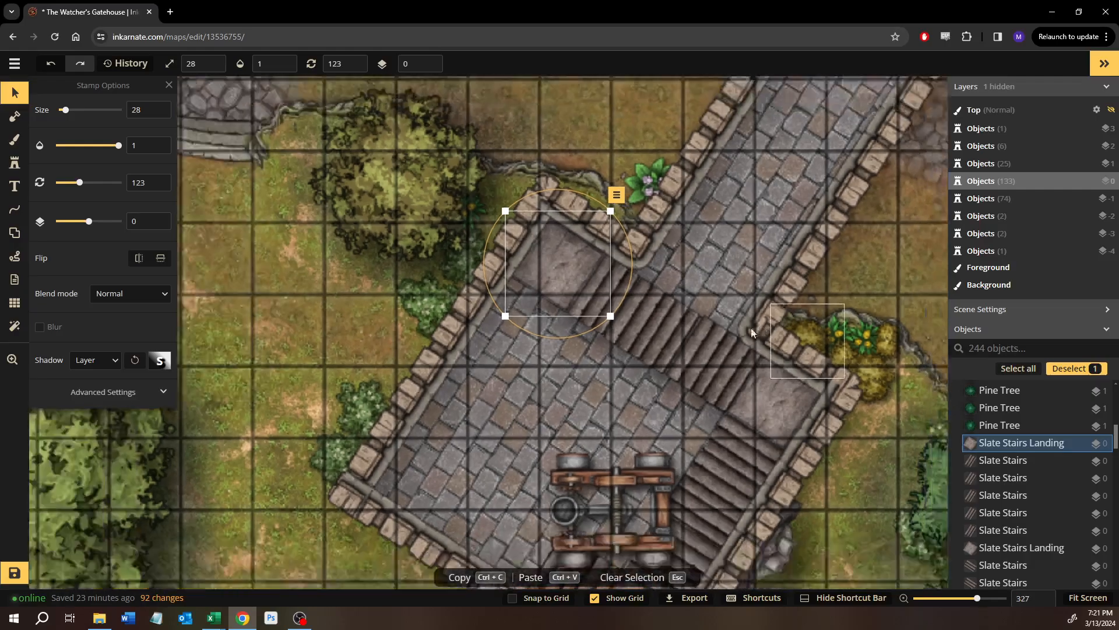
scroll(679, 355, "down", 5)
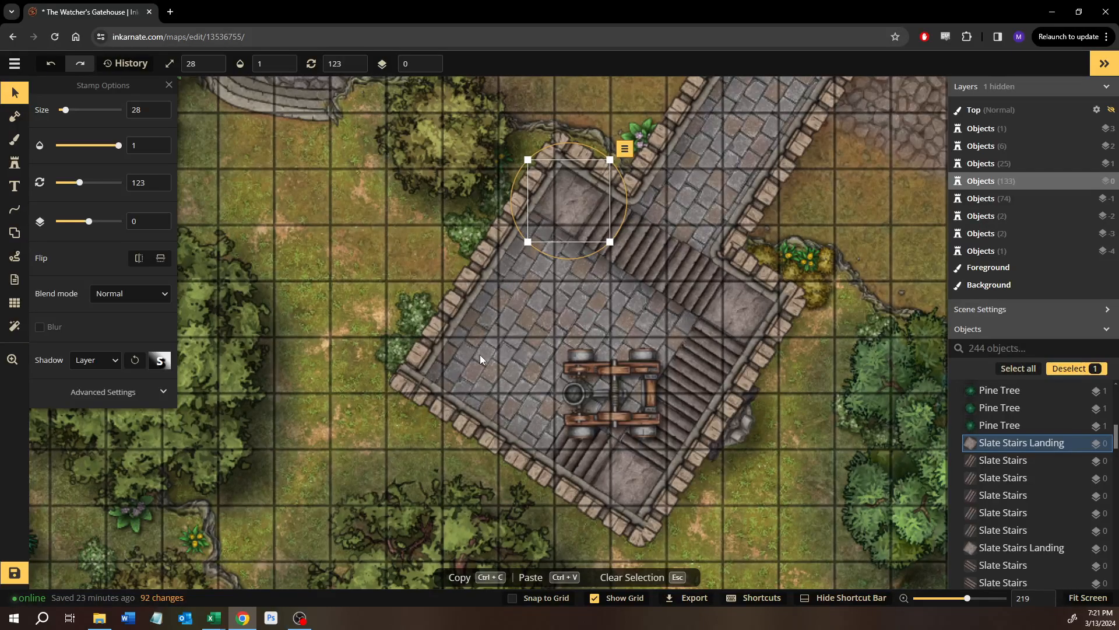
Nudge the two Slate Stairs pieces nearest the eastern landing so the steps of the tower's northeastern flight line up evenly.
scroll(618, 233, "up", 5)
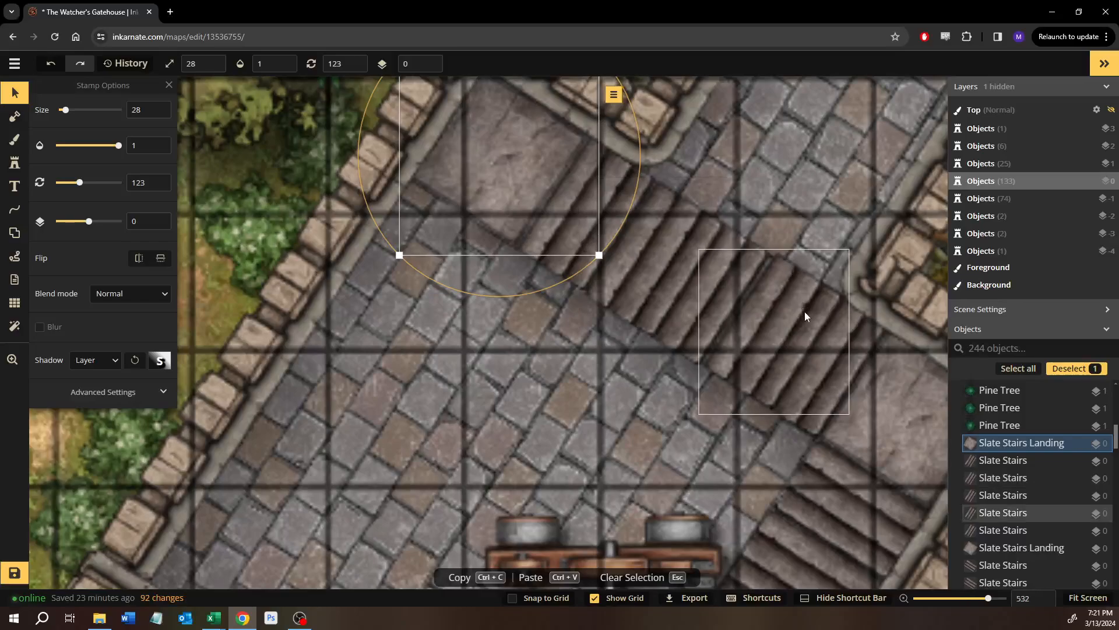
left_click(804, 311)
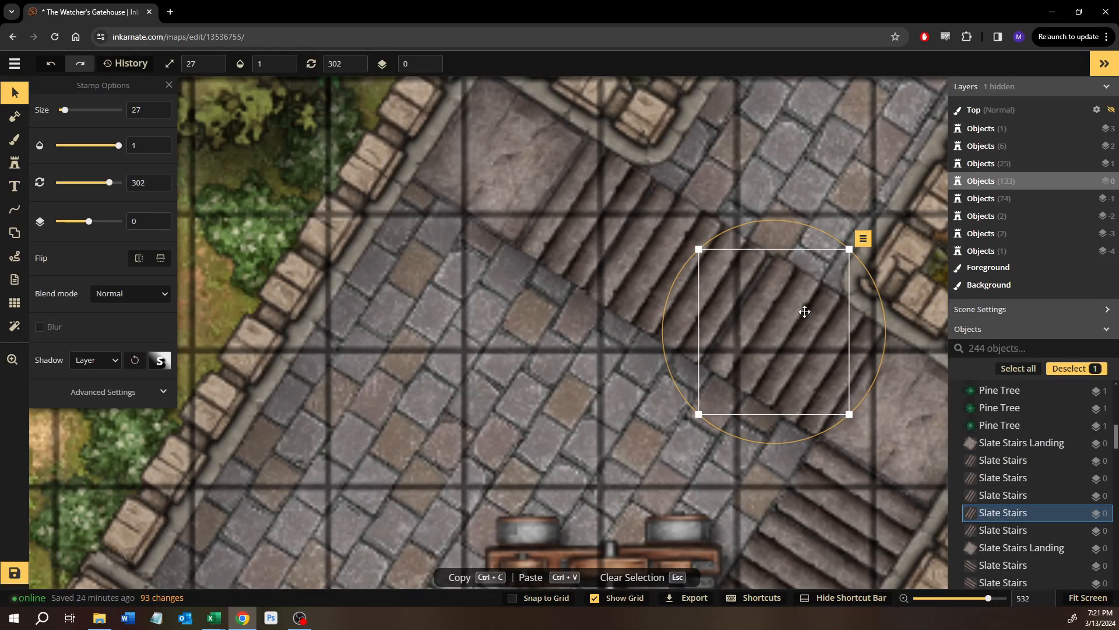
left_click_drag(804, 311, 803, 314)
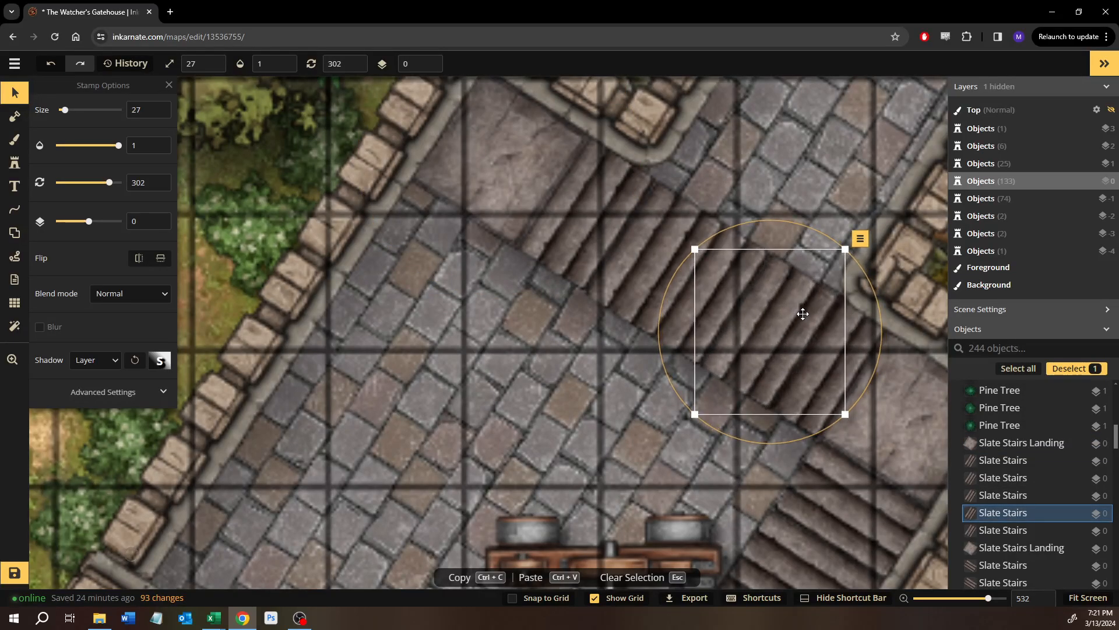
left_click(848, 356)
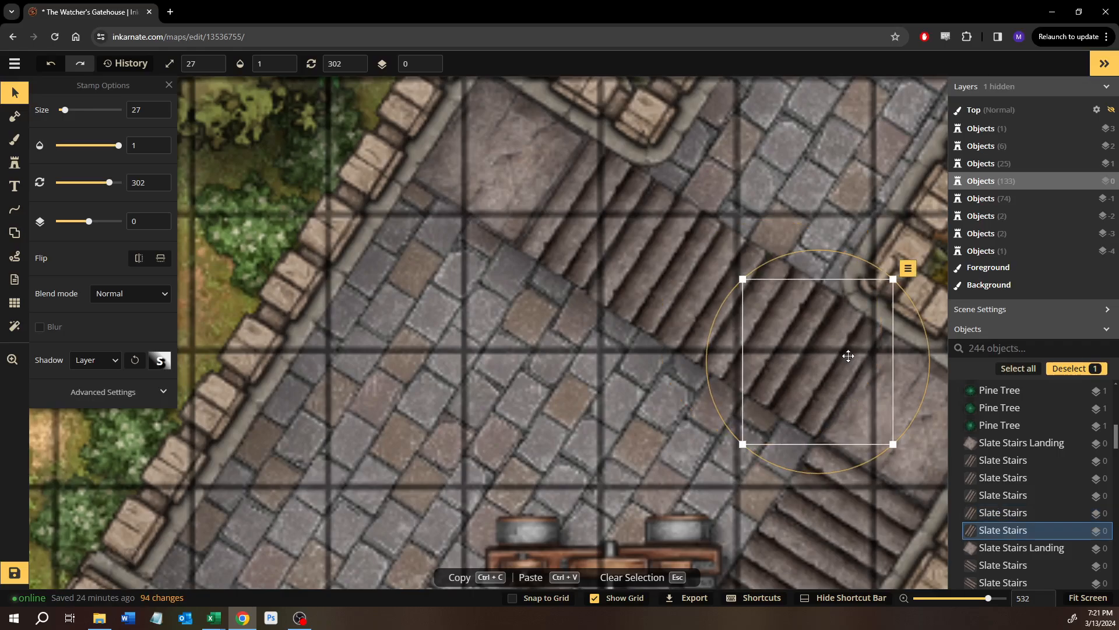
key("Right")
key("Right")
key("Down")
key("Left")
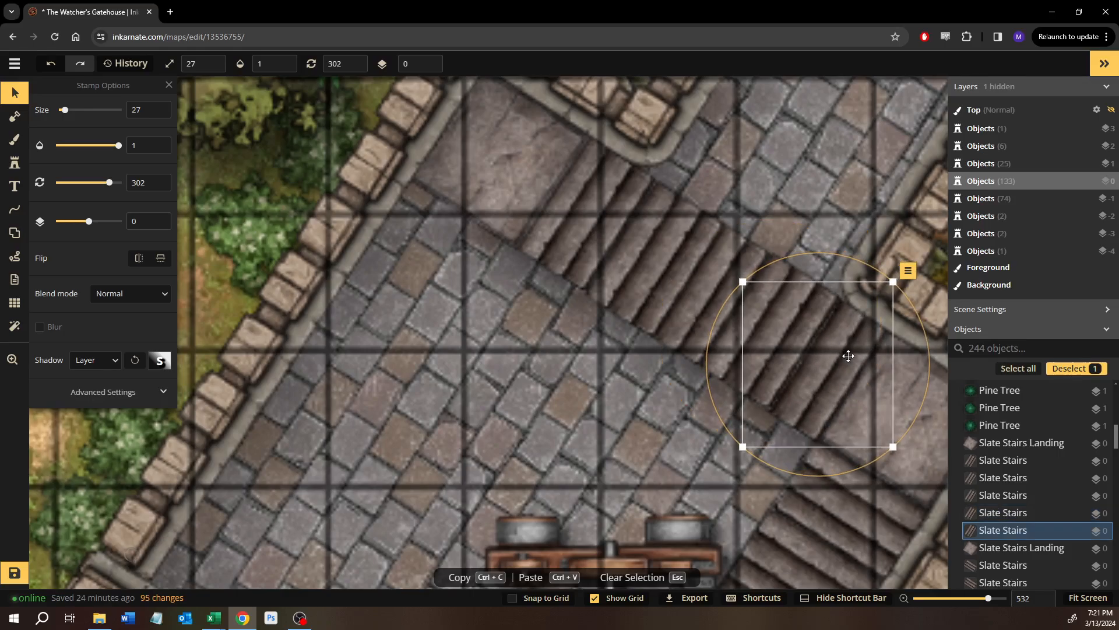
key("Left")
key("Up")
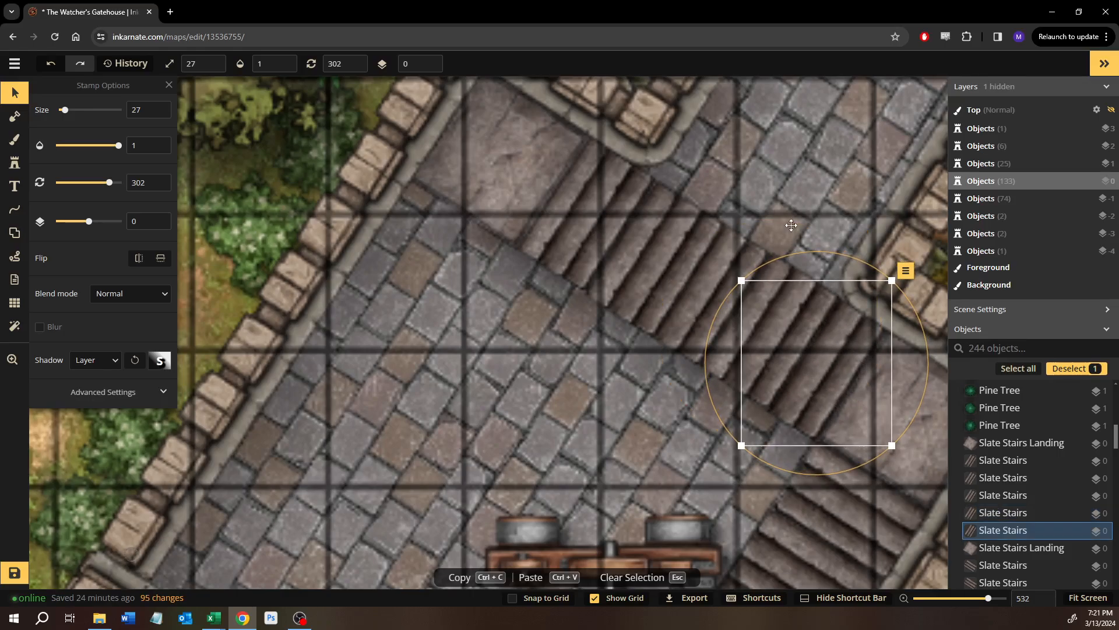
key("Escape")
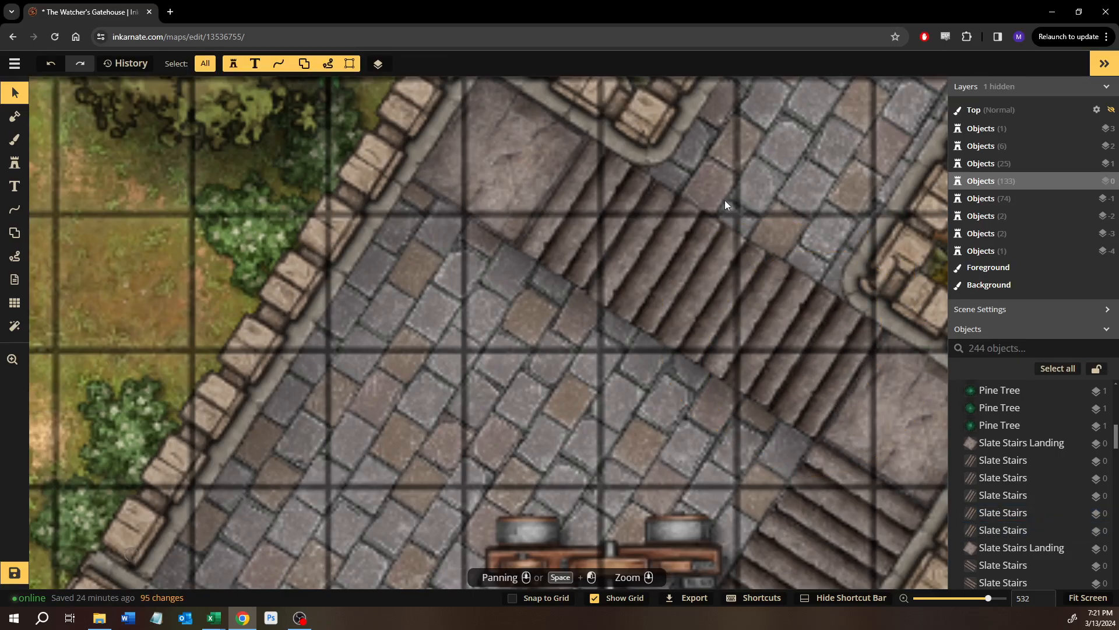
Duplicate the Slate Stairs piece beside the northern landing, rotate the copy to 210 and attach it to the landing's southwestern side.
left_click(583, 233)
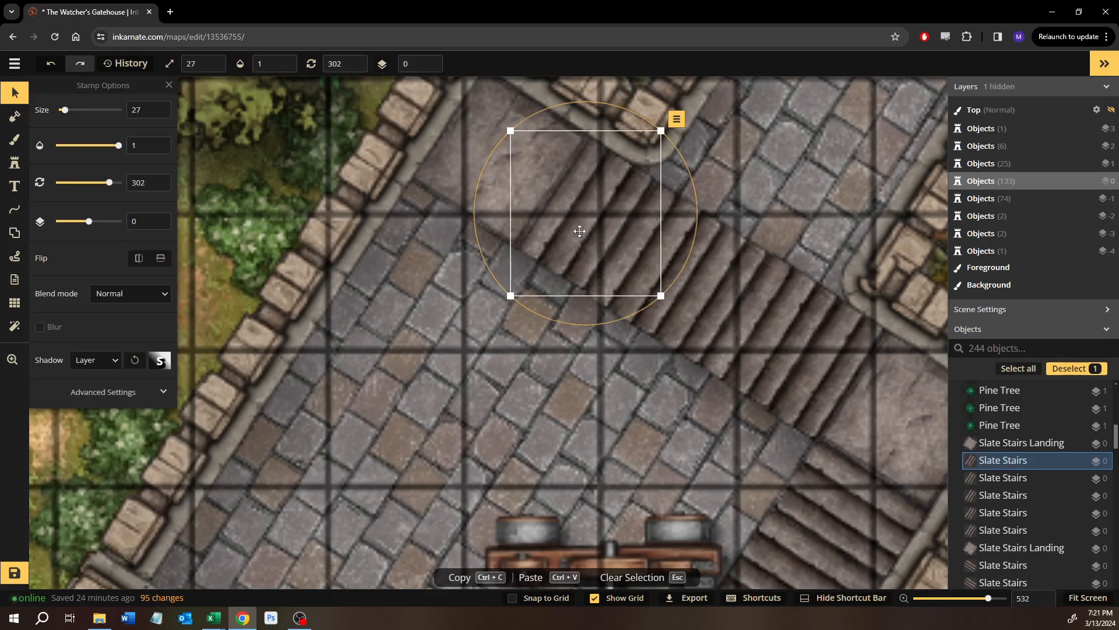
key("ctrl+v")
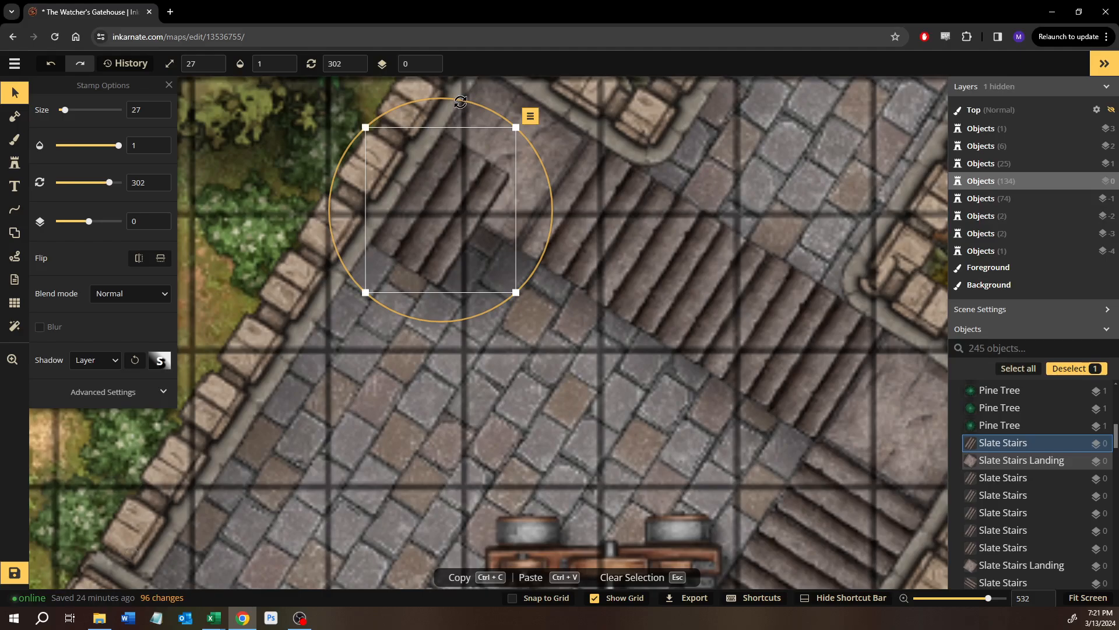
left_click_drag(461, 102, 275, 181)
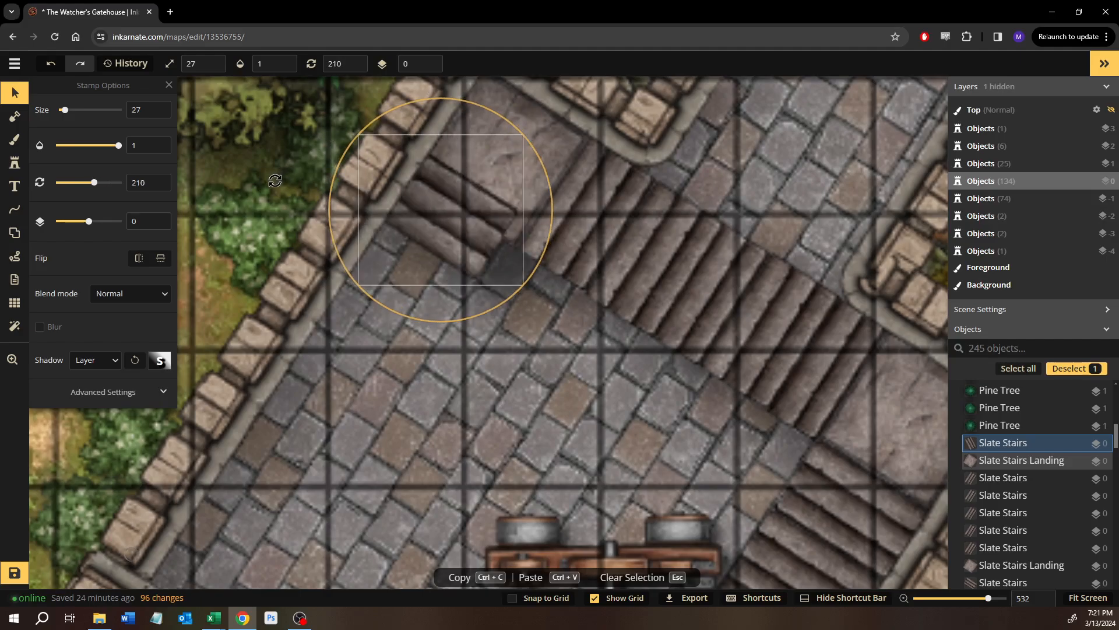
left_click_drag(465, 240, 471, 271)
left_click(564, 344)
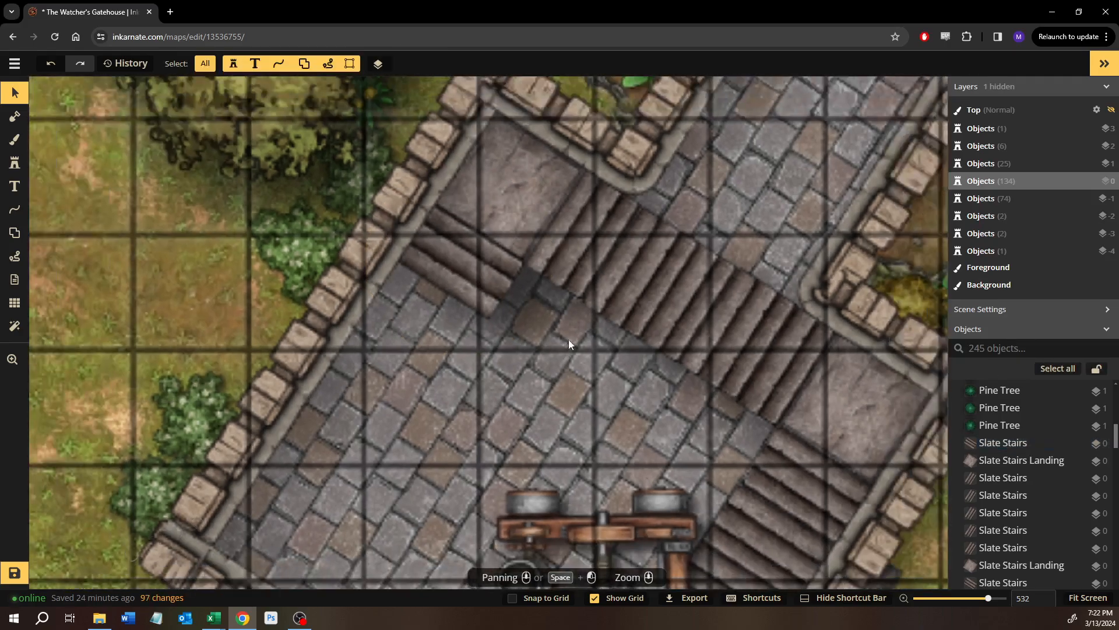
Duplicate another Slate Stairs piece, rotate the copy to 212 and place it along the northwestern wall to extend the new flight.
scroll(568, 339, "down", 3)
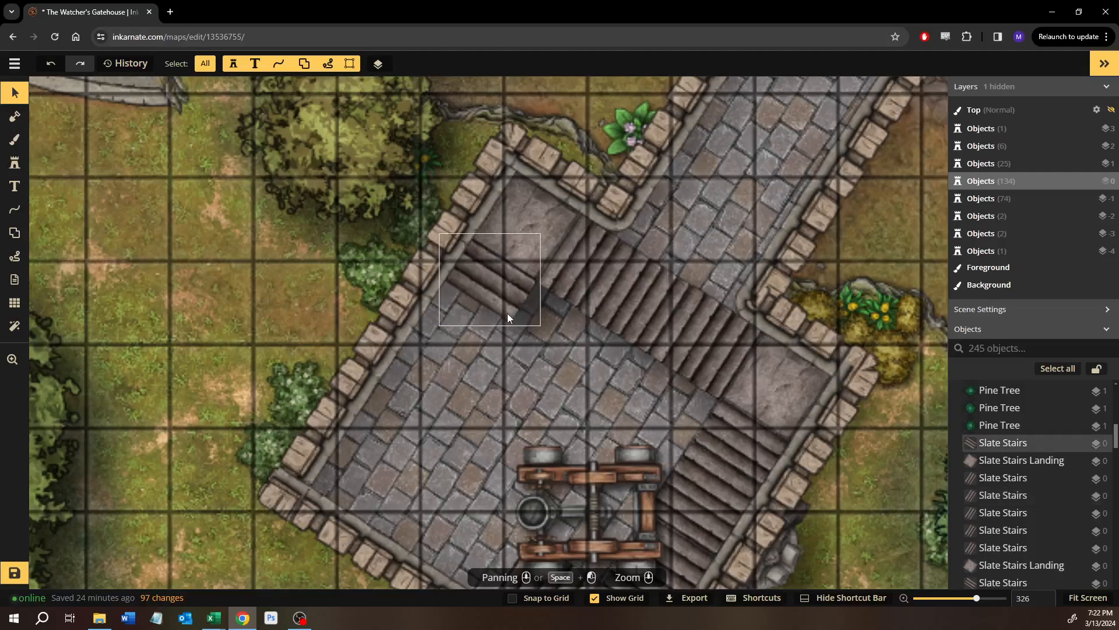
left_click(587, 272)
key("ctrl+c")
key("ctrl+v")
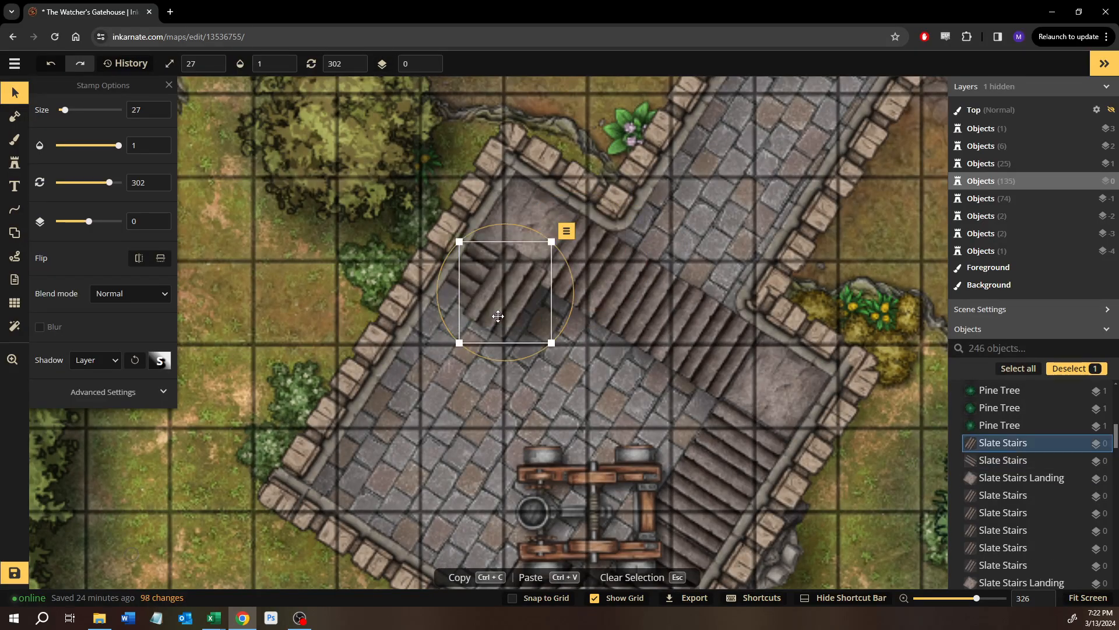
left_click_drag(522, 230, 520, 230)
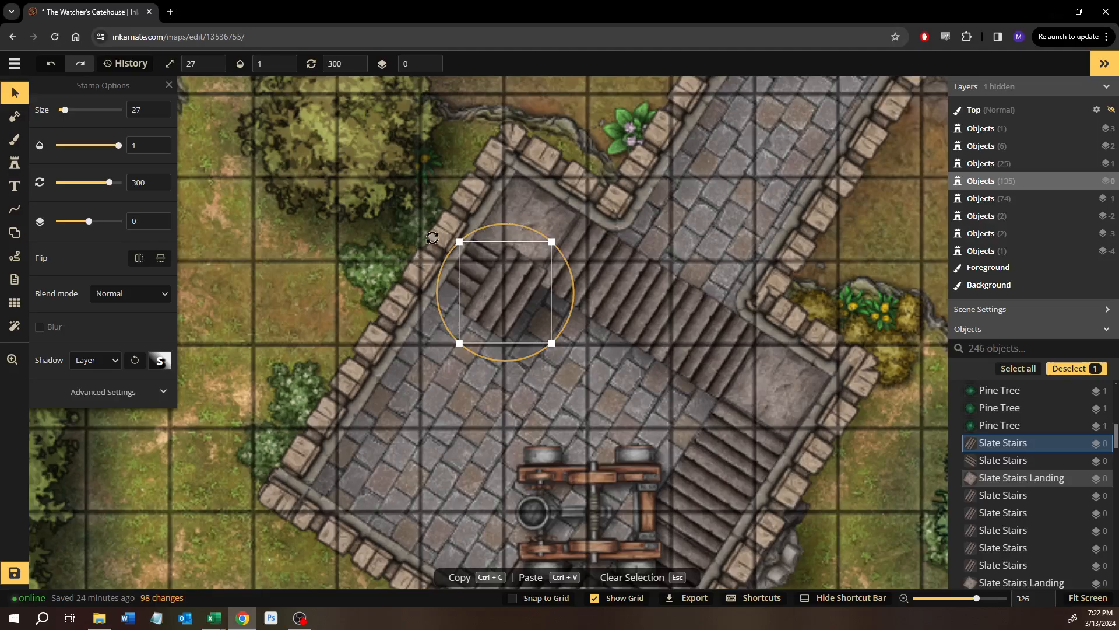
left_click_drag(432, 237, 383, 260)
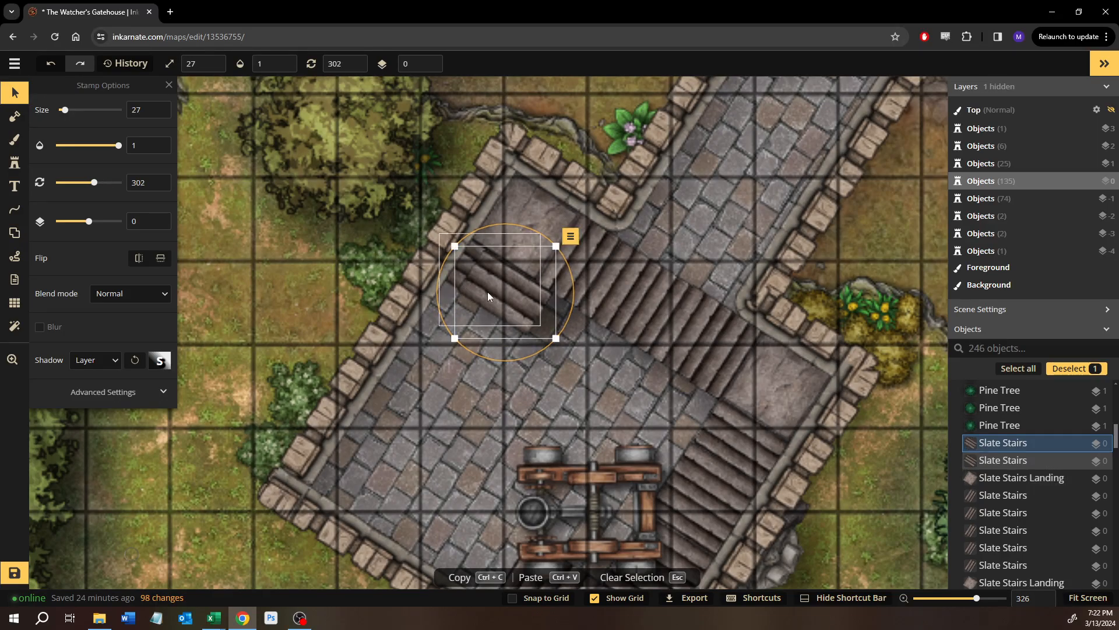
left_click_drag(492, 294, 451, 321)
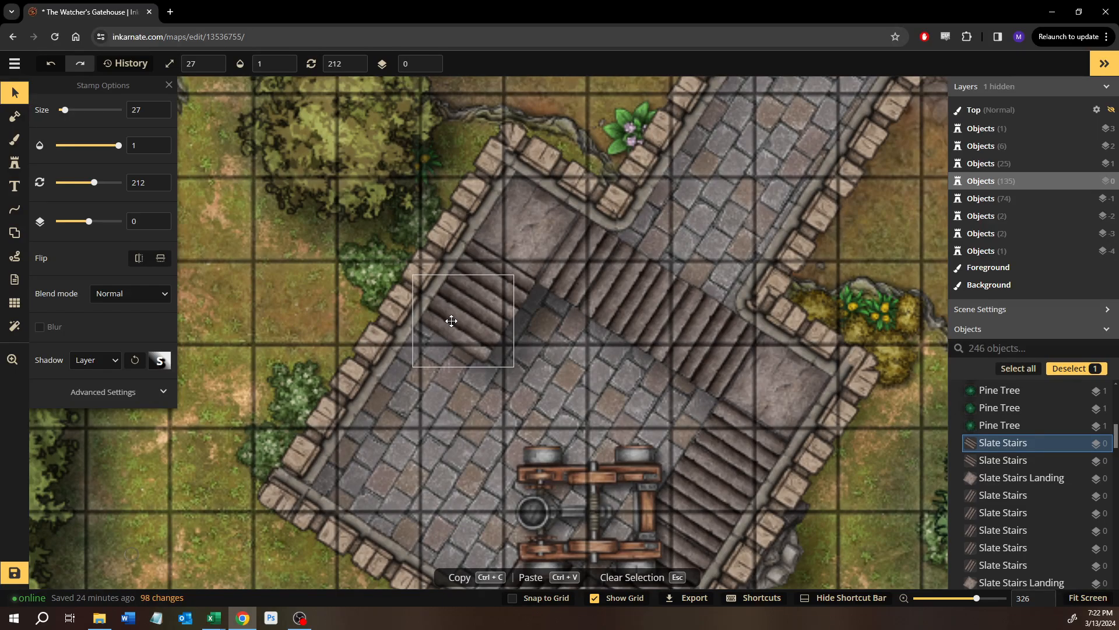
left_click_drag(453, 322, 452, 321)
key("Escape")
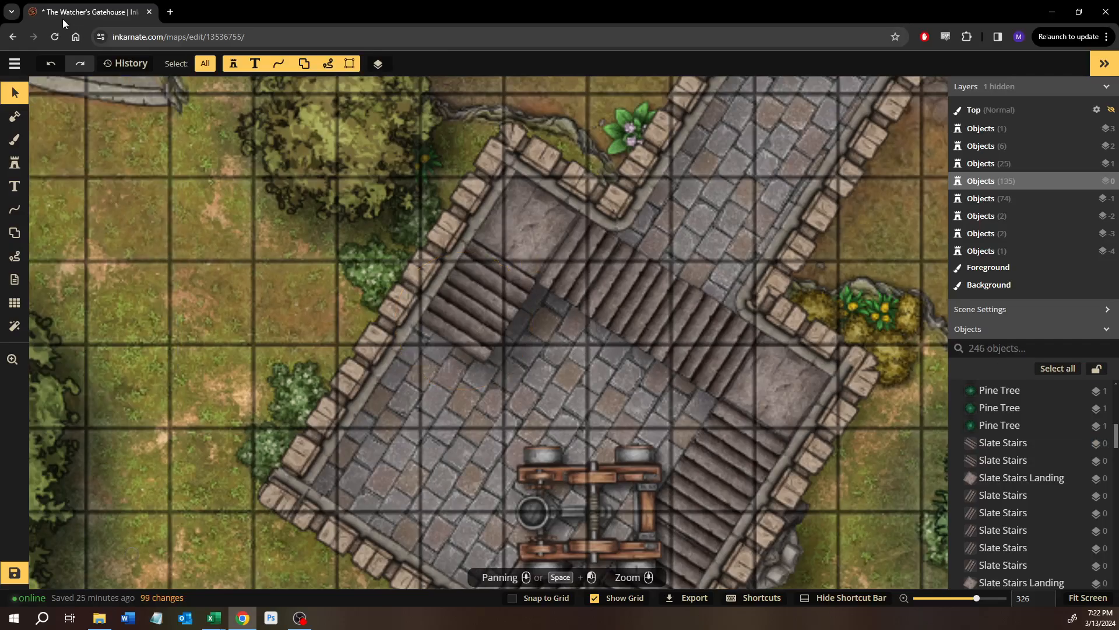
left_click(13, 61)
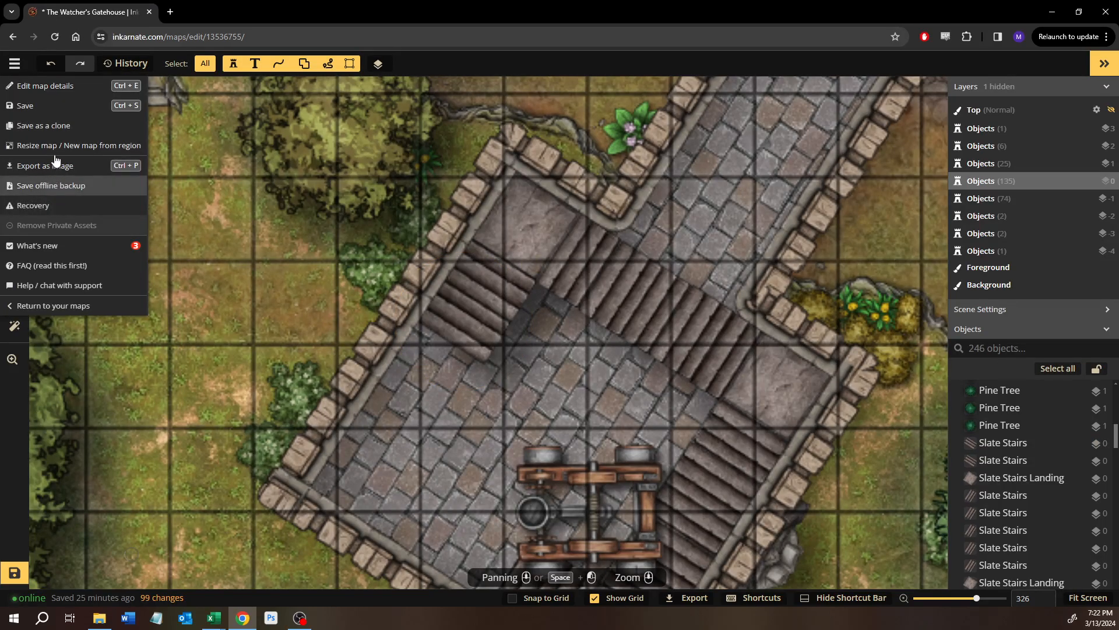
left_click(50, 129)
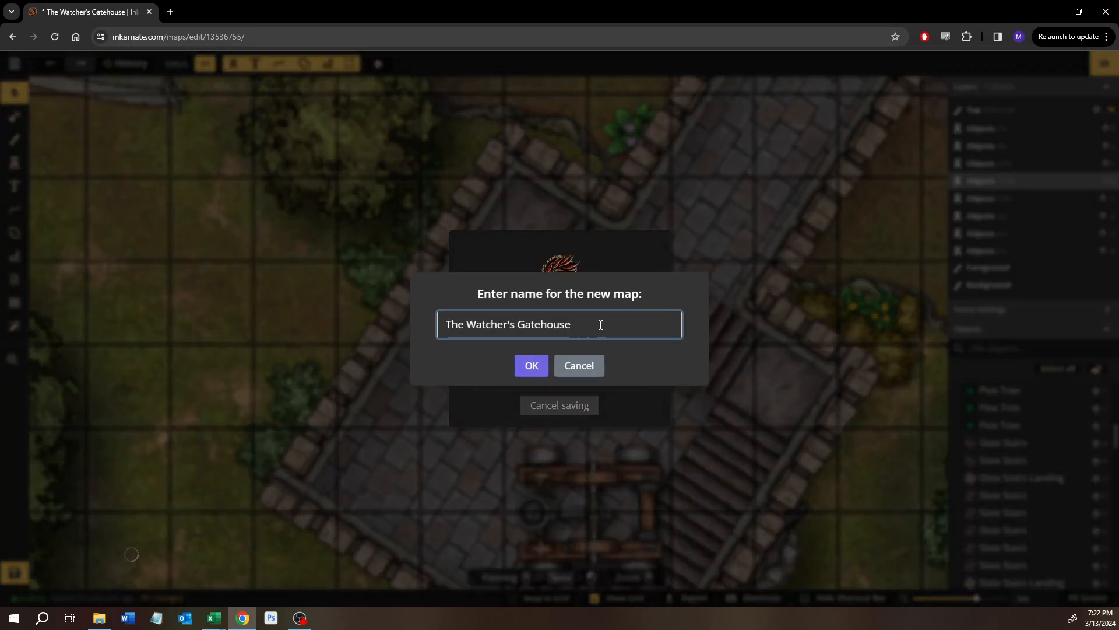
left_click(576, 365)
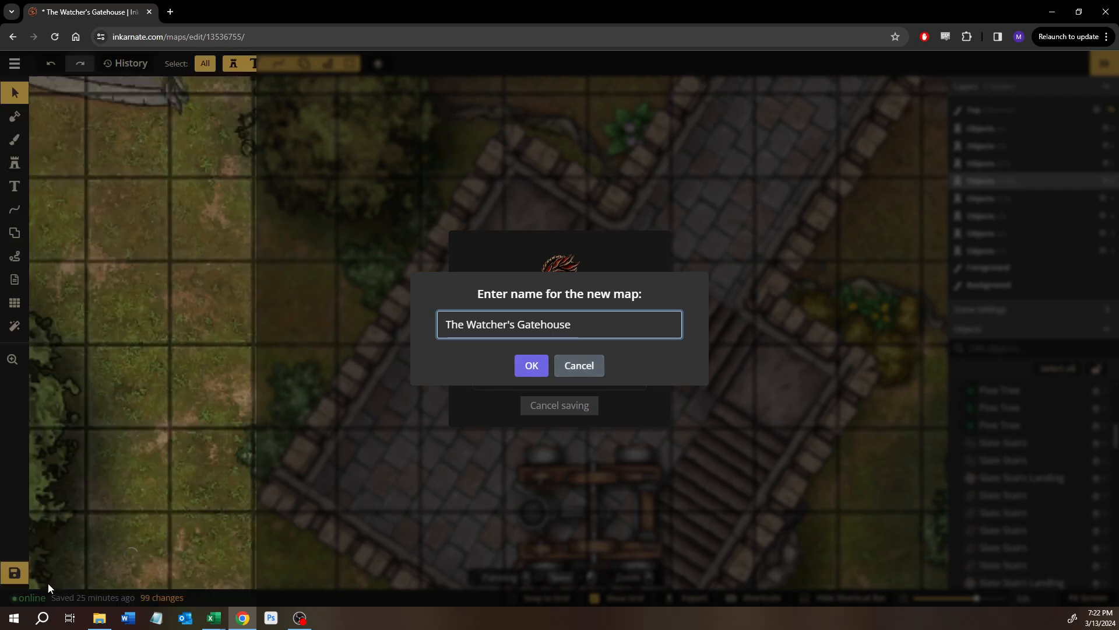
left_click(19, 573)
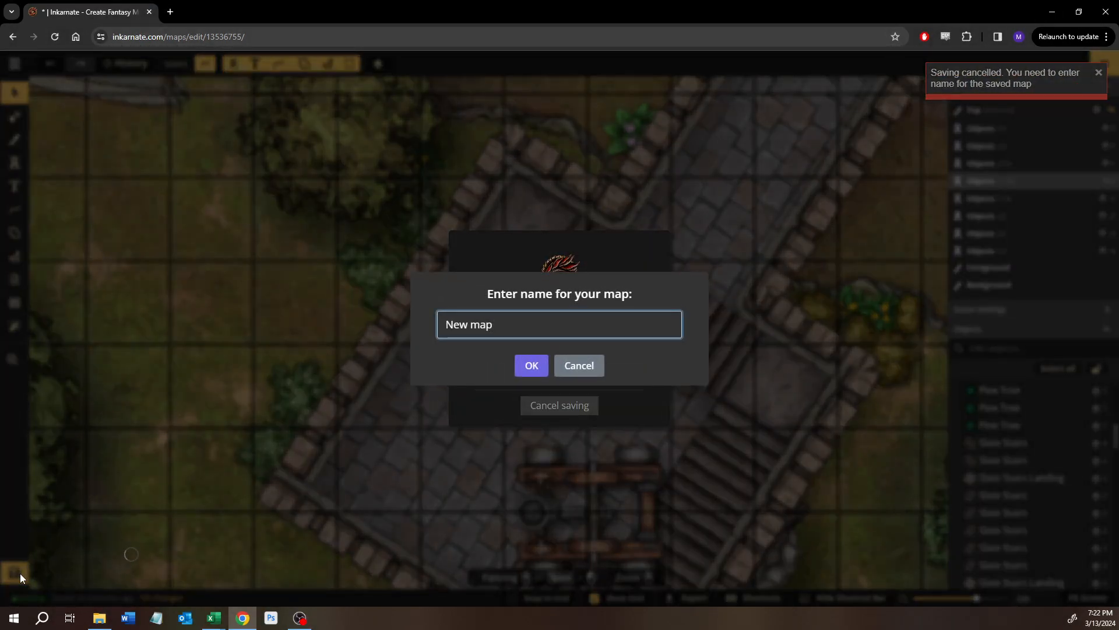
left_click(580, 364)
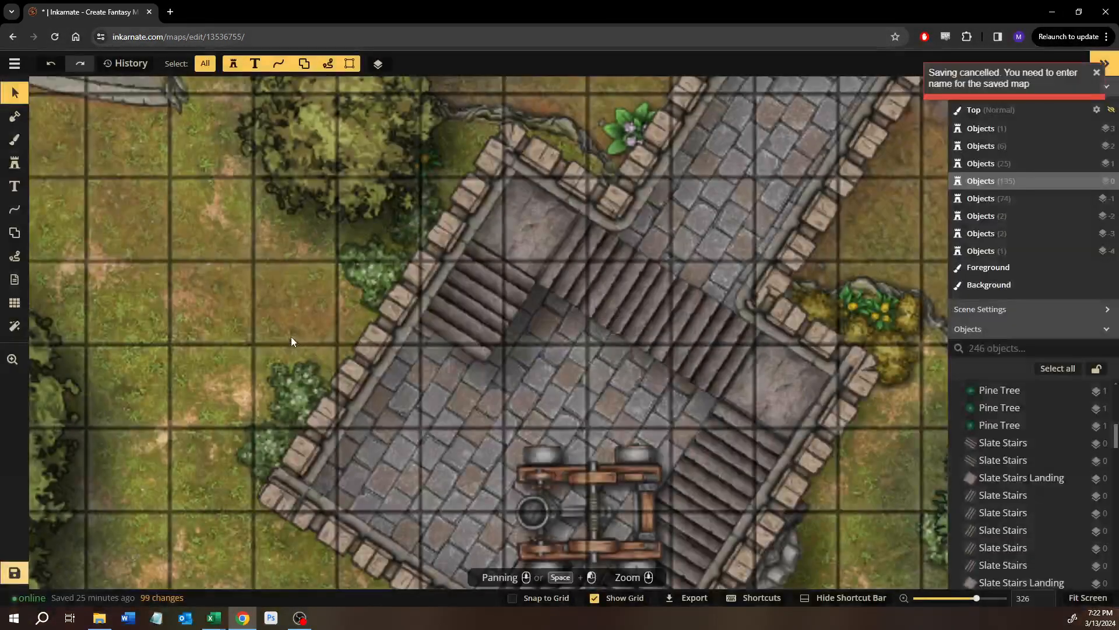
Save the map under the name The Watcher's Gatehouse.
left_click(16, 64)
left_click(21, 103)
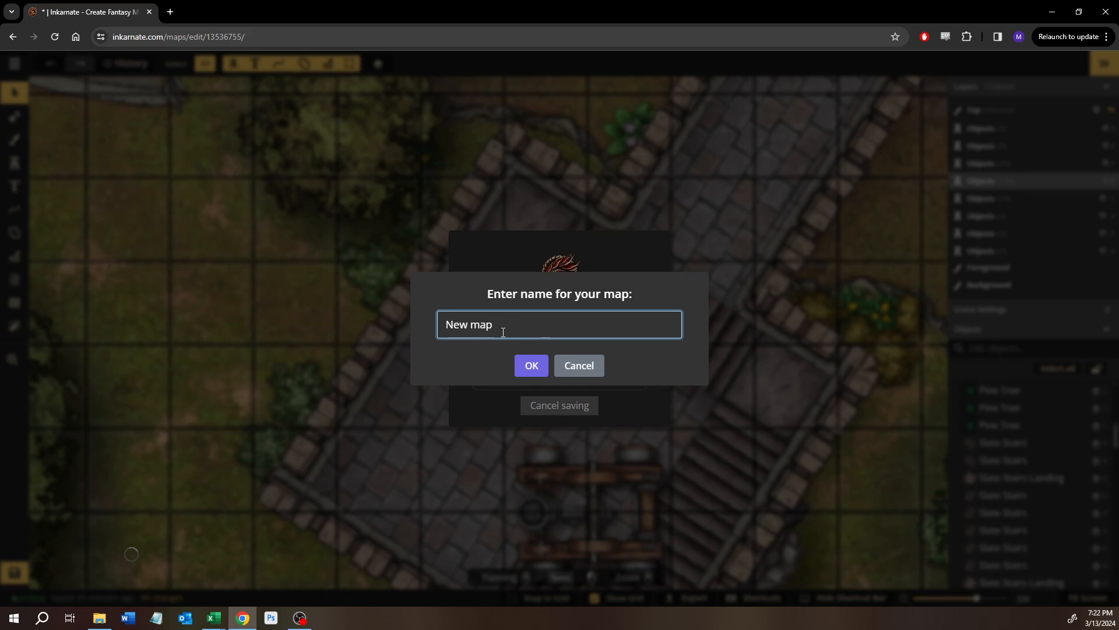
type("The Watcher's Gatehouse")
key("Return")
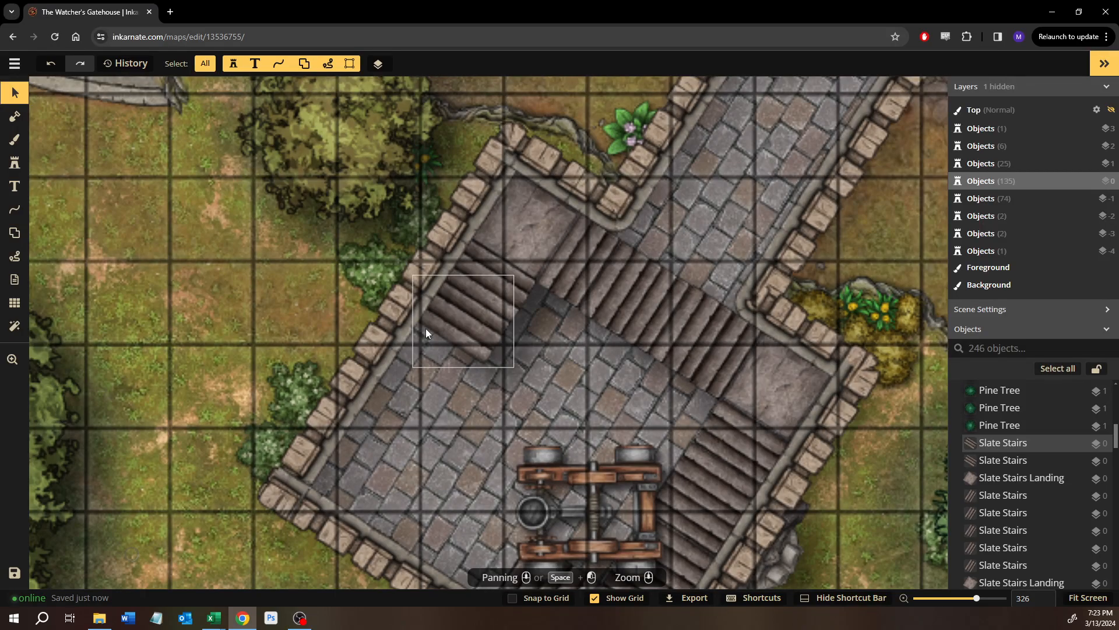
Examine the southern tower's staircase, its newest flight along the northwestern wall and the adjoining stone walkway.
scroll(531, 393, "down", 4)
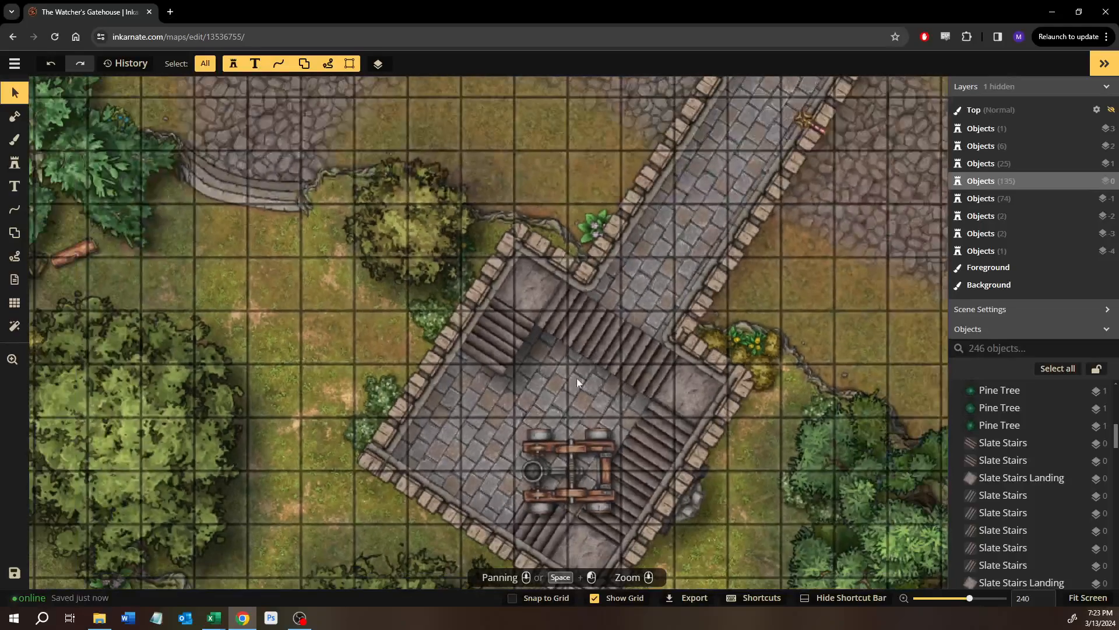
left_click_drag(586, 404, 403, 543)
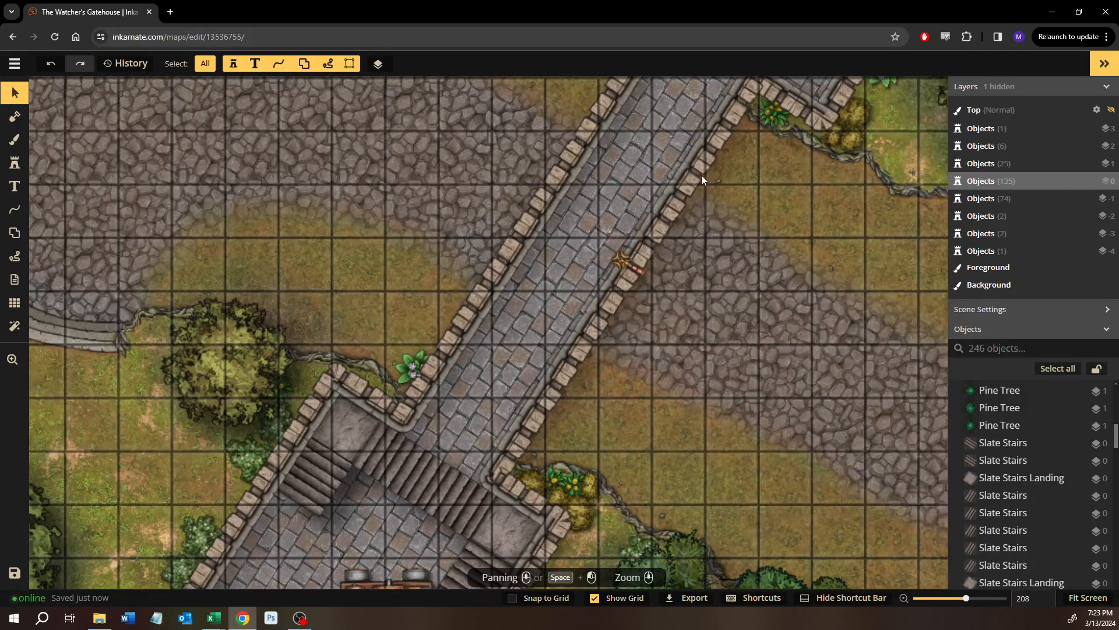
left_click_drag(514, 418, 613, 301)
scroll(502, 389, "up", 5)
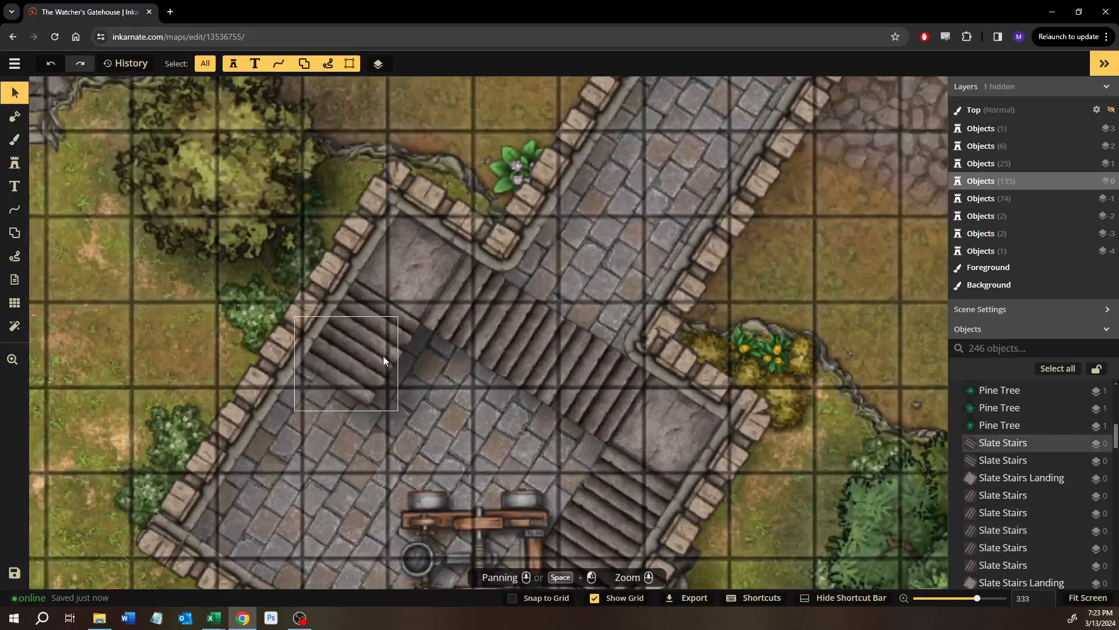
left_click_drag(383, 355, 471, 395)
scroll(434, 401, "up", 2)
scroll(457, 397, "up", 2)
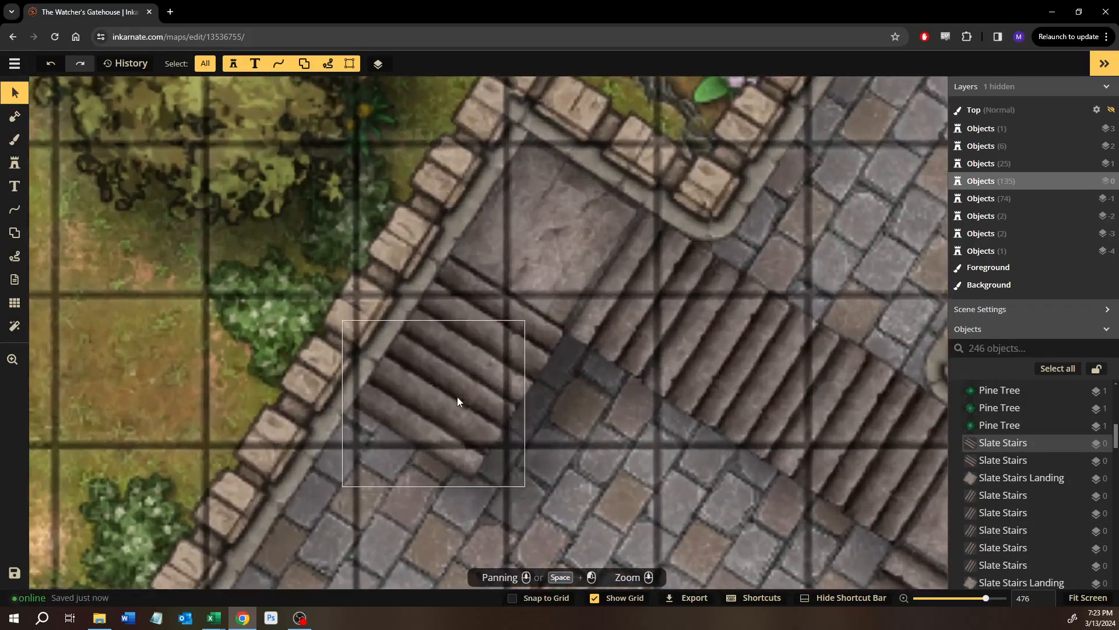
scroll(380, 361, "down", 4)
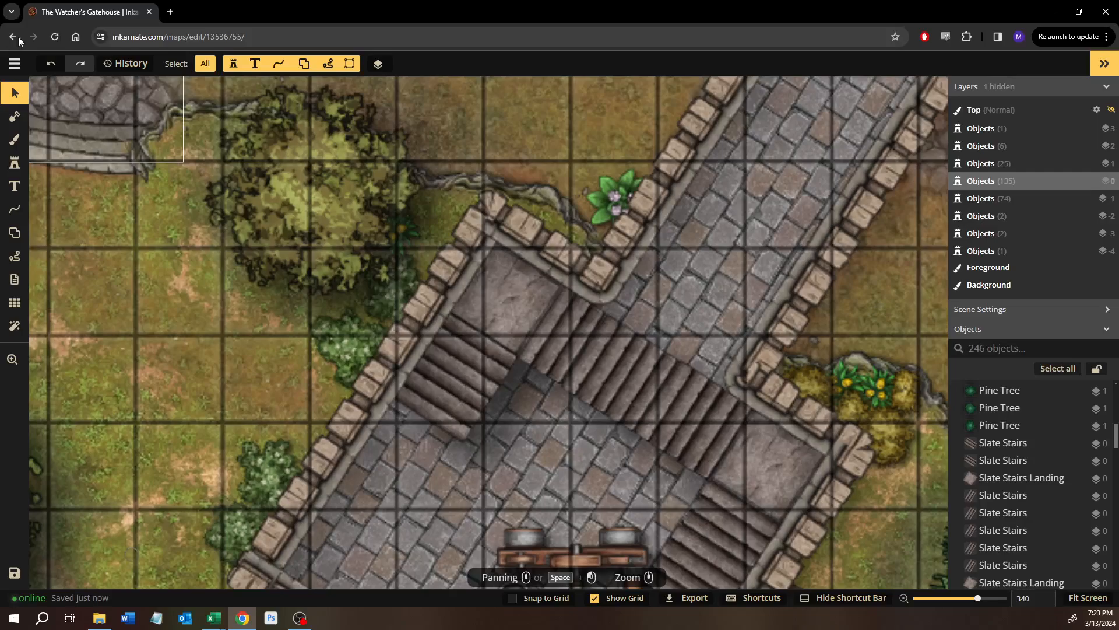
Save the map as a clone named The Watcher's Gatehouse - Inside.
left_click(15, 64)
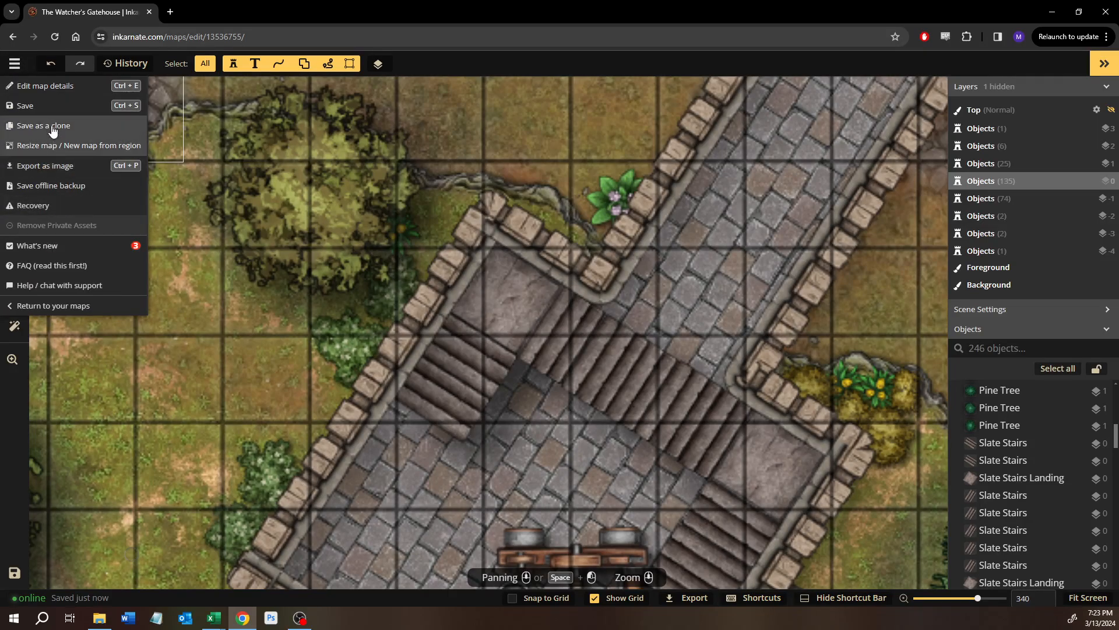
left_click(52, 128)
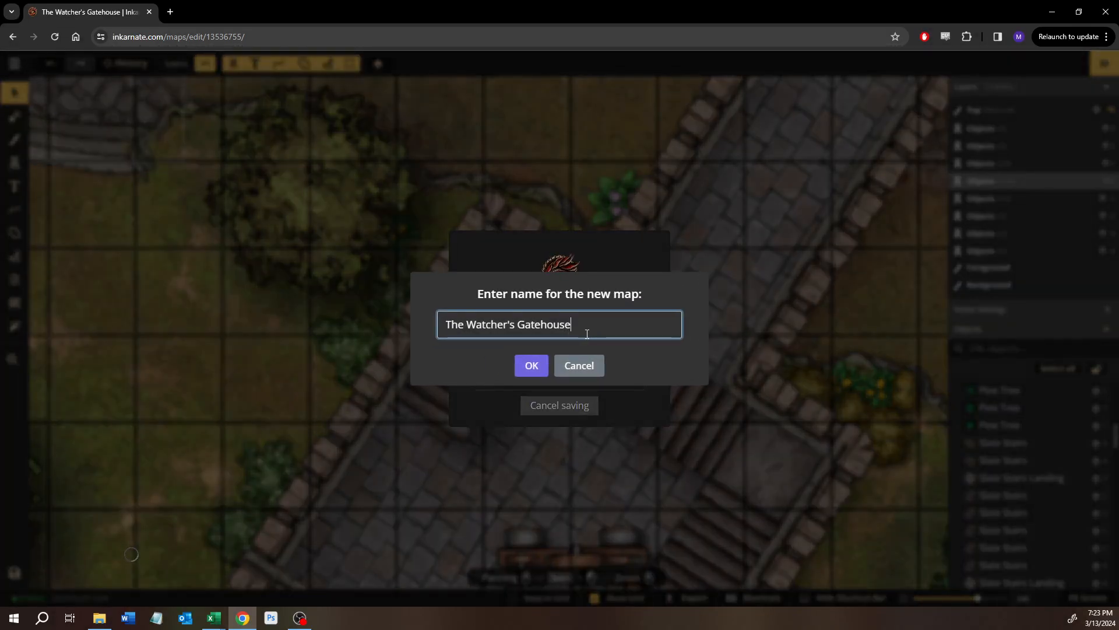
type("- Inside")
key("Return")
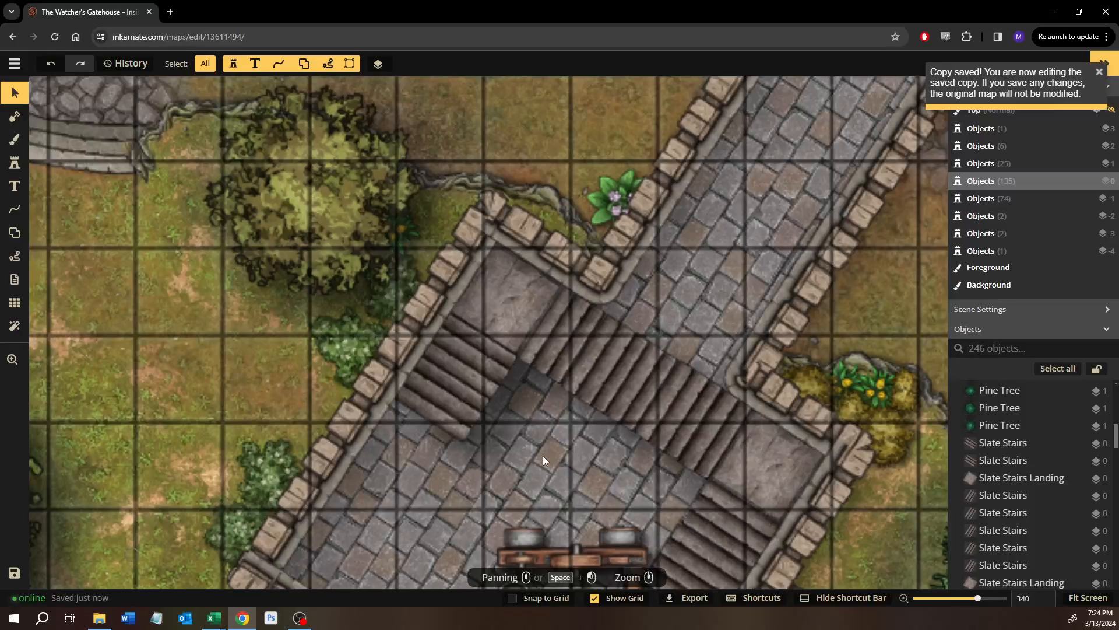
Leave the cloned map and return to the overview of saved maps.
scroll(562, 415, "down", 5)
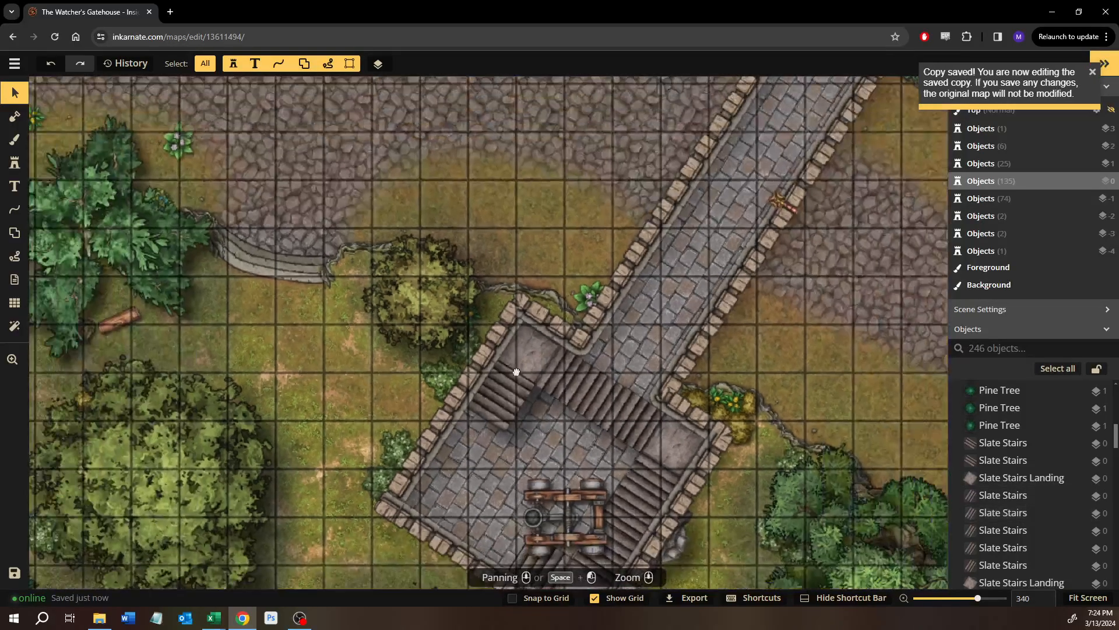
left_click_drag(516, 372, 461, 296)
left_click(14, 65)
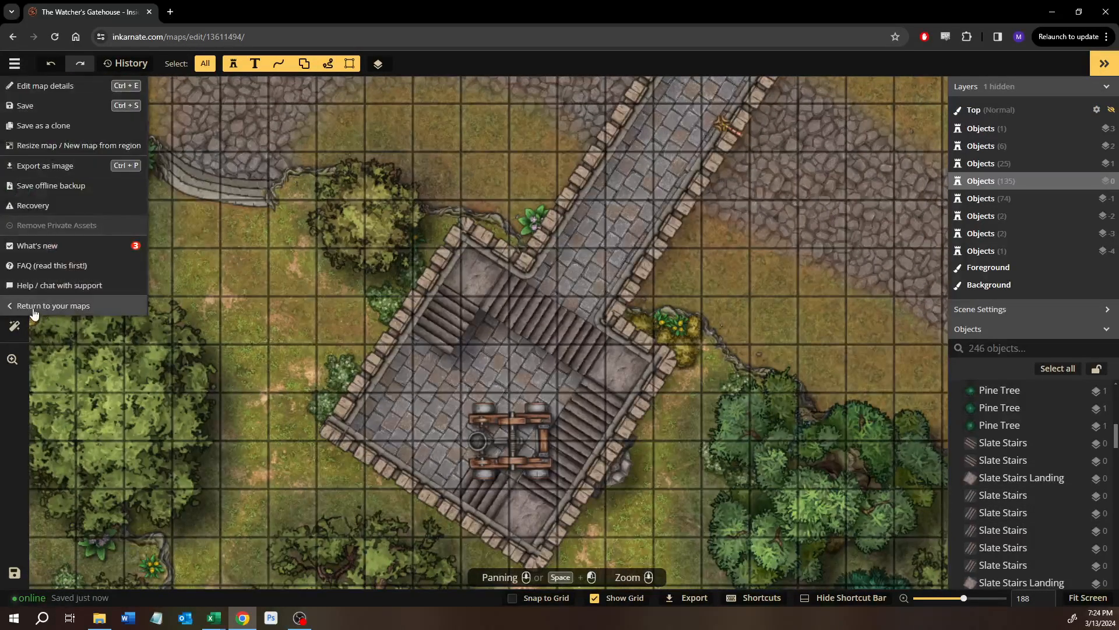
left_click(33, 307)
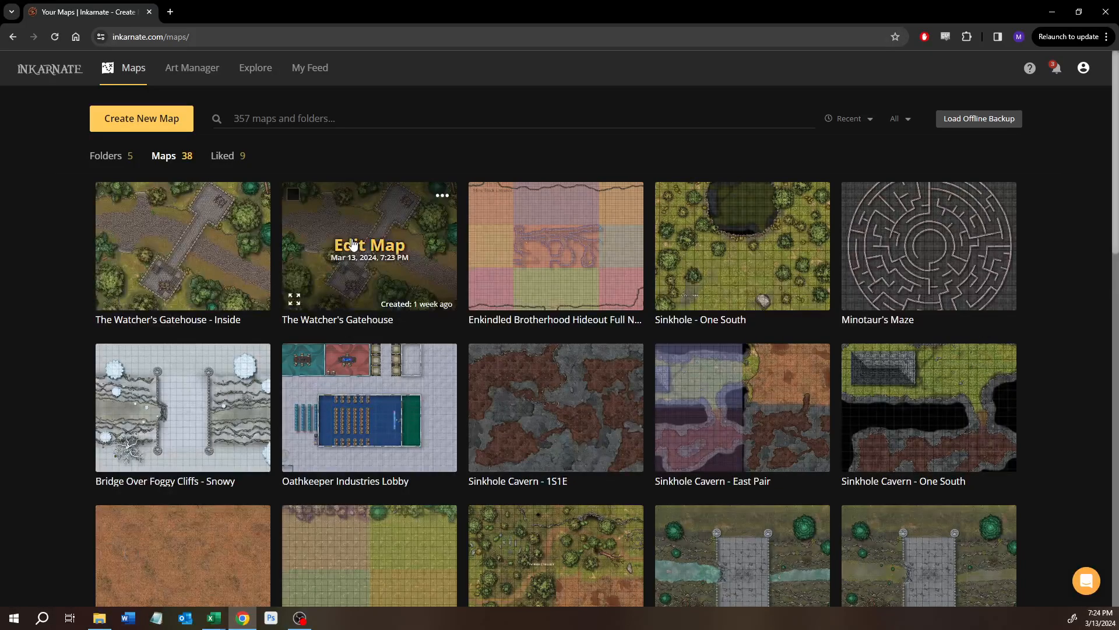
Open The Watcher's Gatehouse map for editing and activate object selection at the southern tower.
left_click(358, 245)
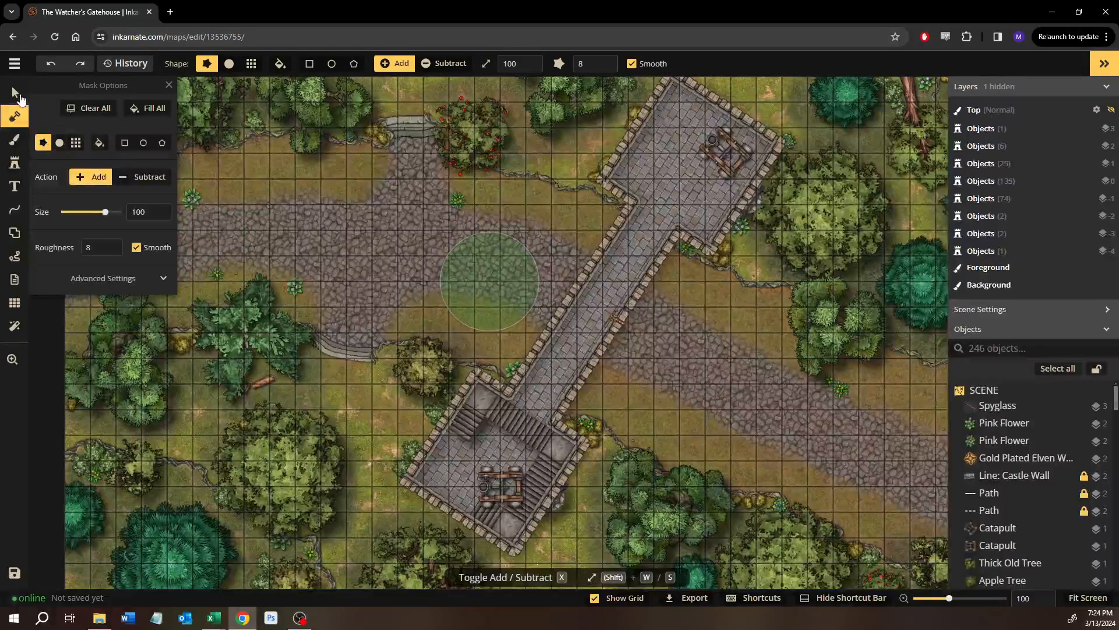
left_click(14, 93)
scroll(496, 461, "up", 5)
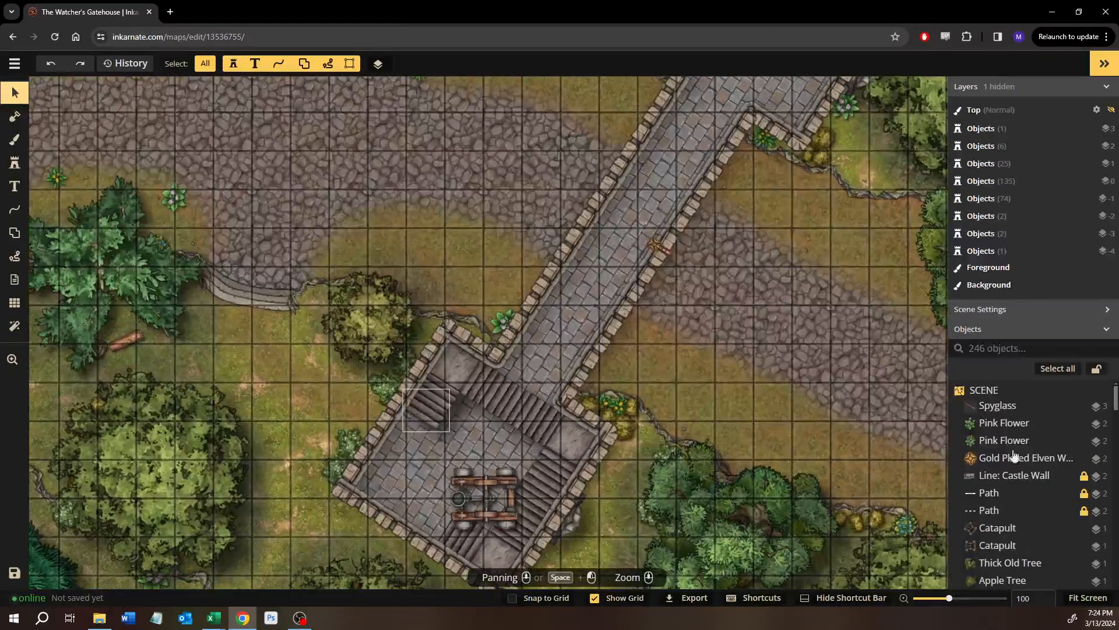
Select all the slate stairs and landings of the southern tower's staircase and paste a copy at the northern tower.
scroll(1028, 446, "down", 10)
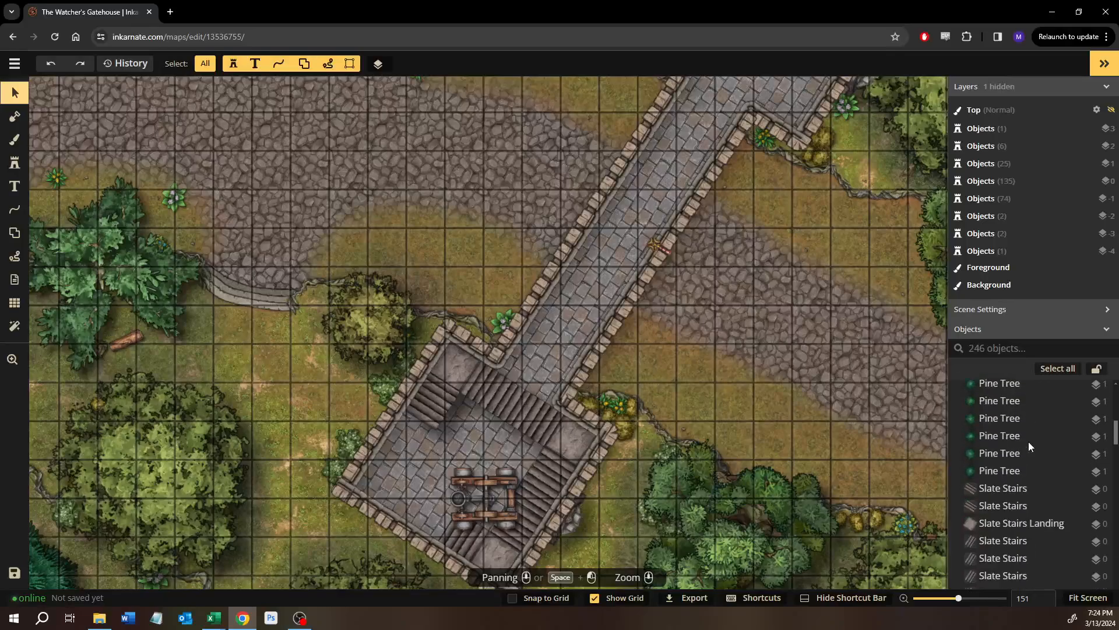
scroll(1028, 442, "down", 3)
scroll(999, 403, "up", 1)
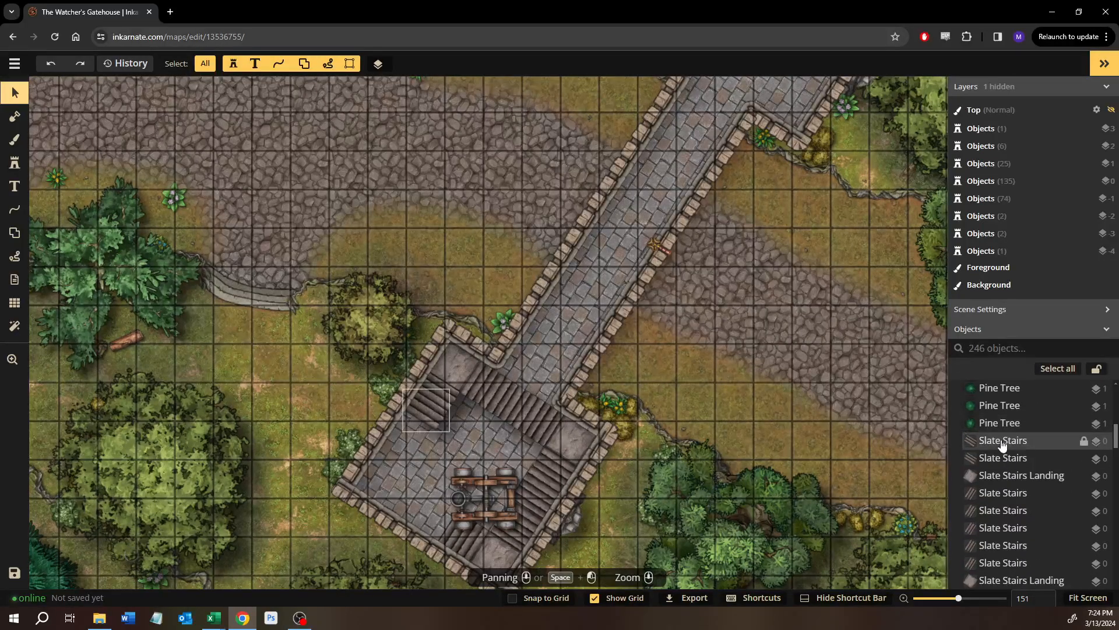
left_click(1001, 445)
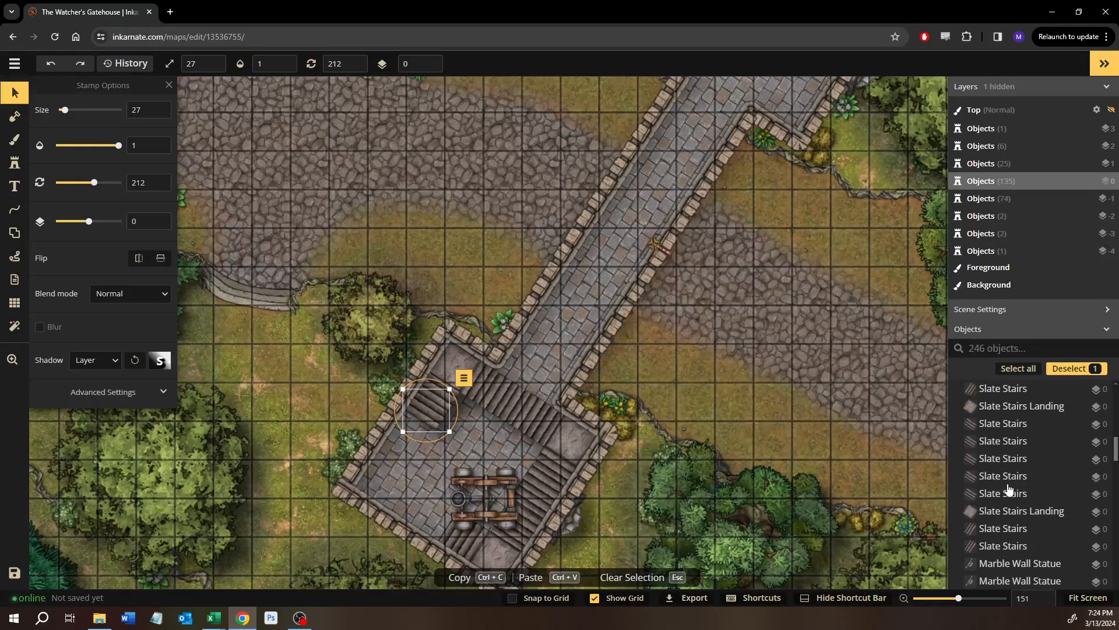
scroll(1007, 483, "down", 2)
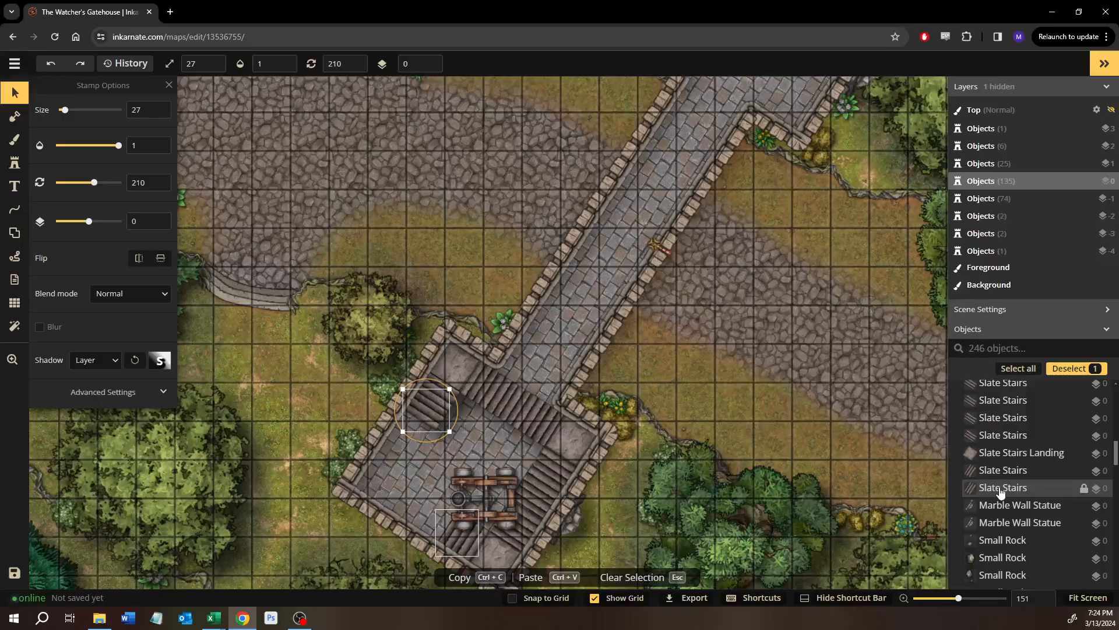
left_click(1000, 492, "shift")
left_click_drag(709, 363, 645, 481)
key("ctrl+c")
key("ctrl+v")
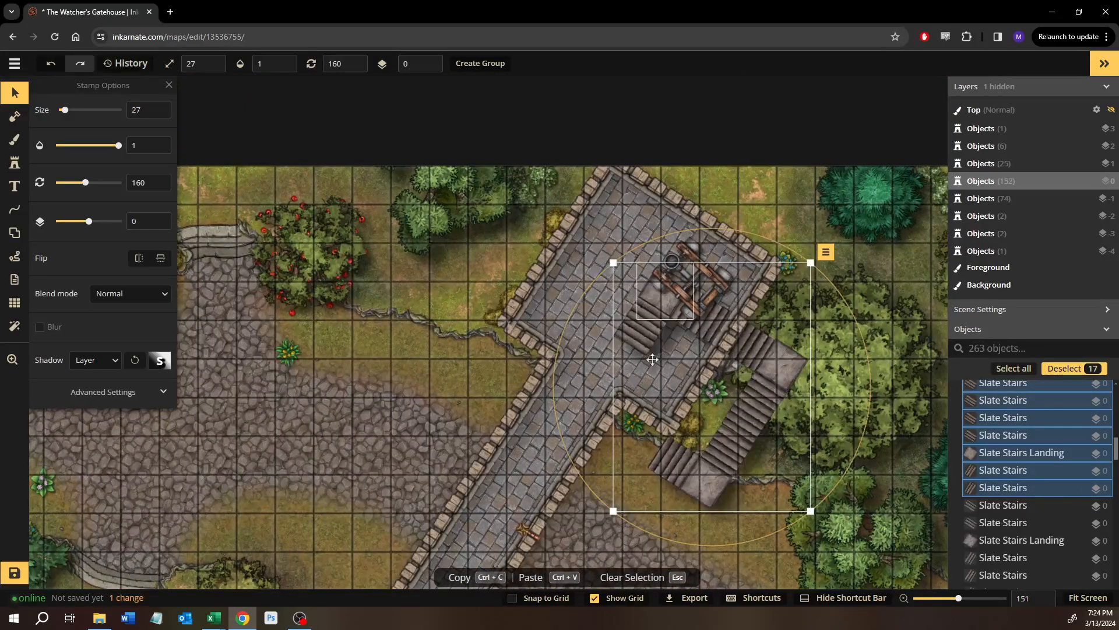
Try turning the pasted staircase a quarter turn clockwise and fitting it against the northern tower's southwestern and southeastern walls.
left_click(156, 262)
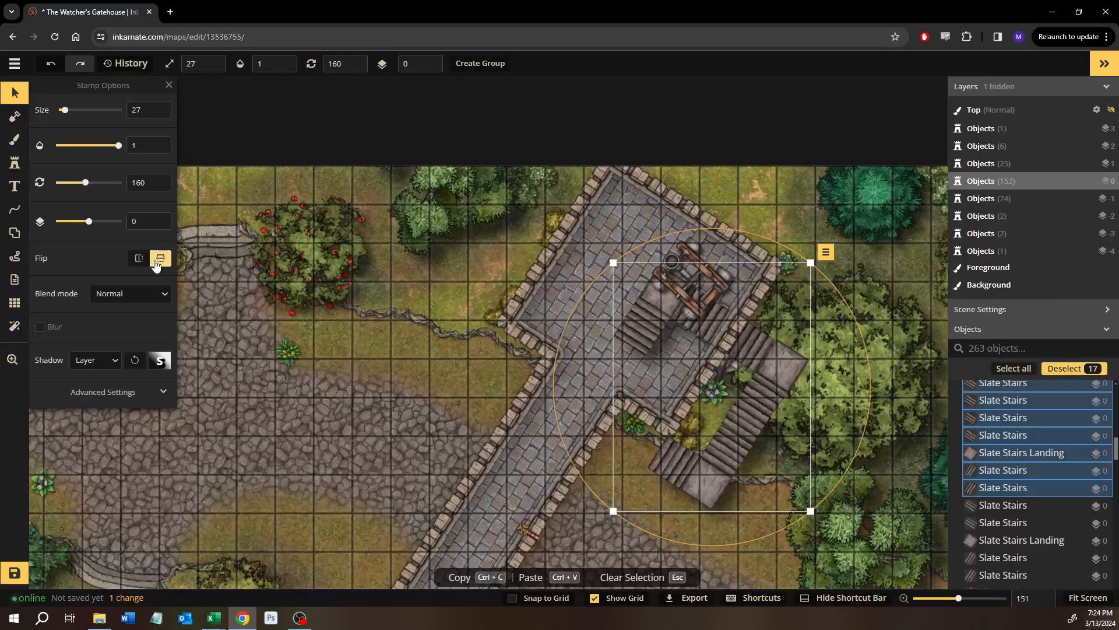
left_click(138, 262)
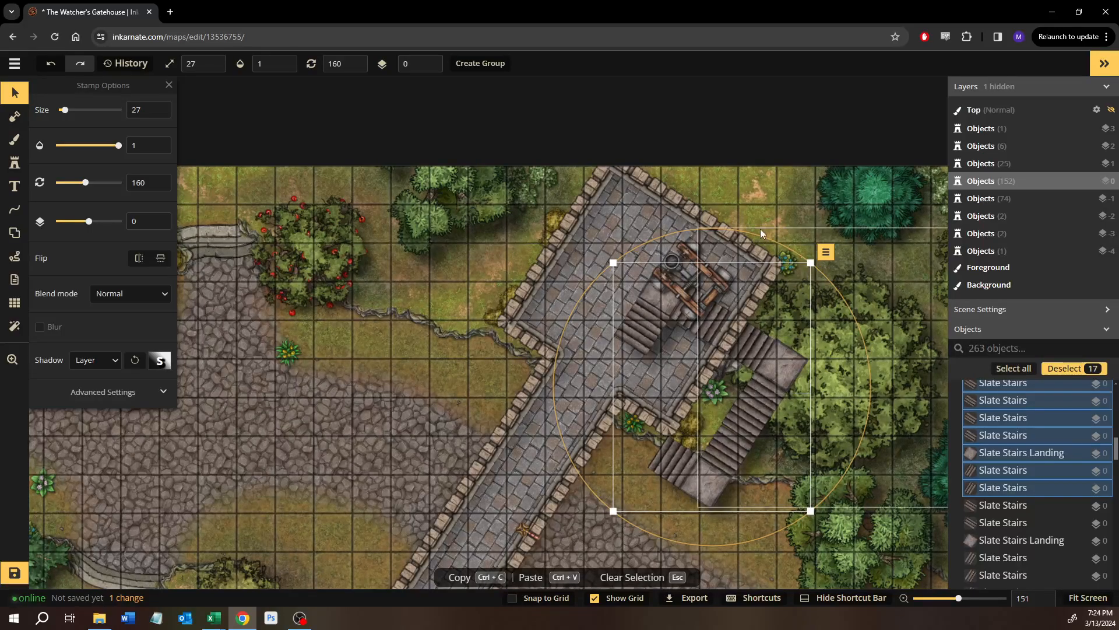
left_click_drag(761, 235, 819, 420)
left_click_drag(800, 342, 732, 283)
scroll(568, 327, "up", 5)
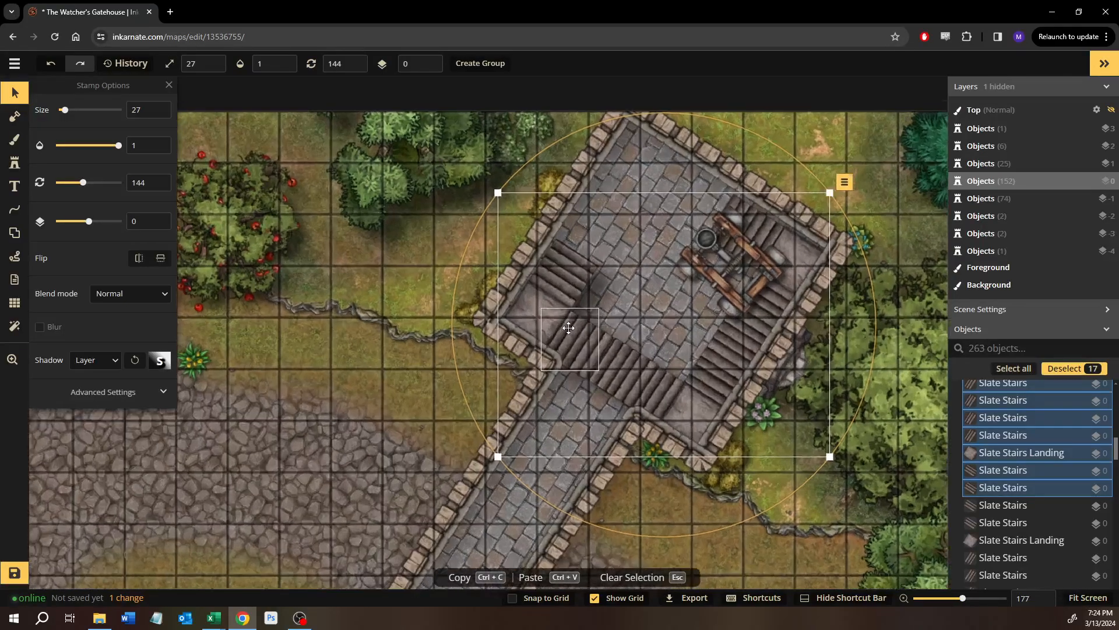
scroll(568, 327, "up", 5)
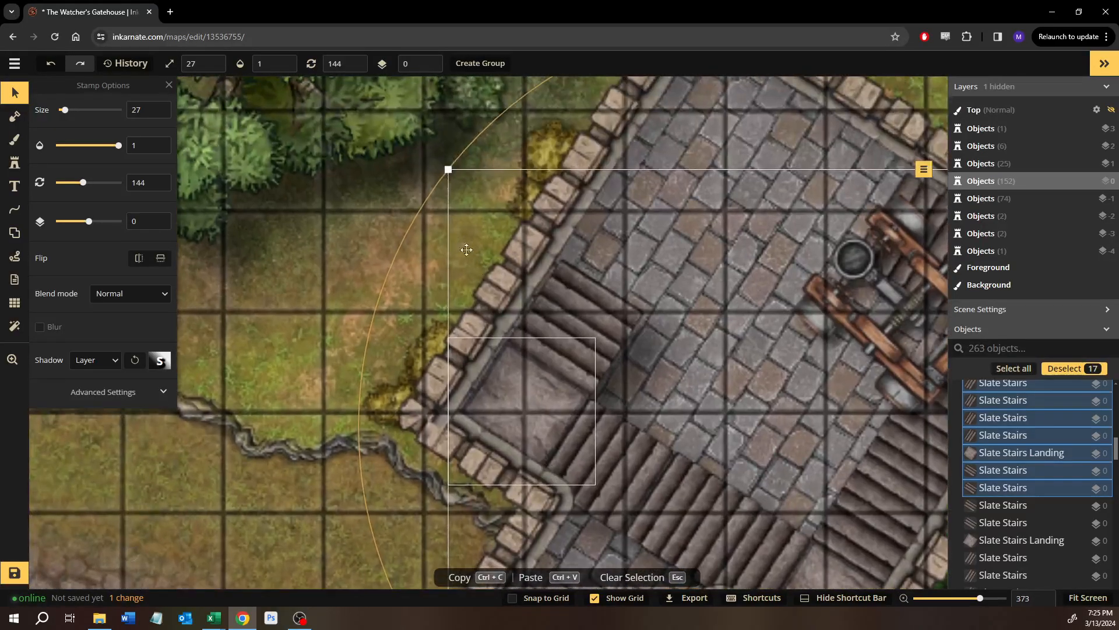
mouse_move(575, 324)
left_mouse_down()
mouse_move(497, 317)
mouse_move(488, 288)
left_mouse_up()
left_click_drag(530, 328, 552, 421)
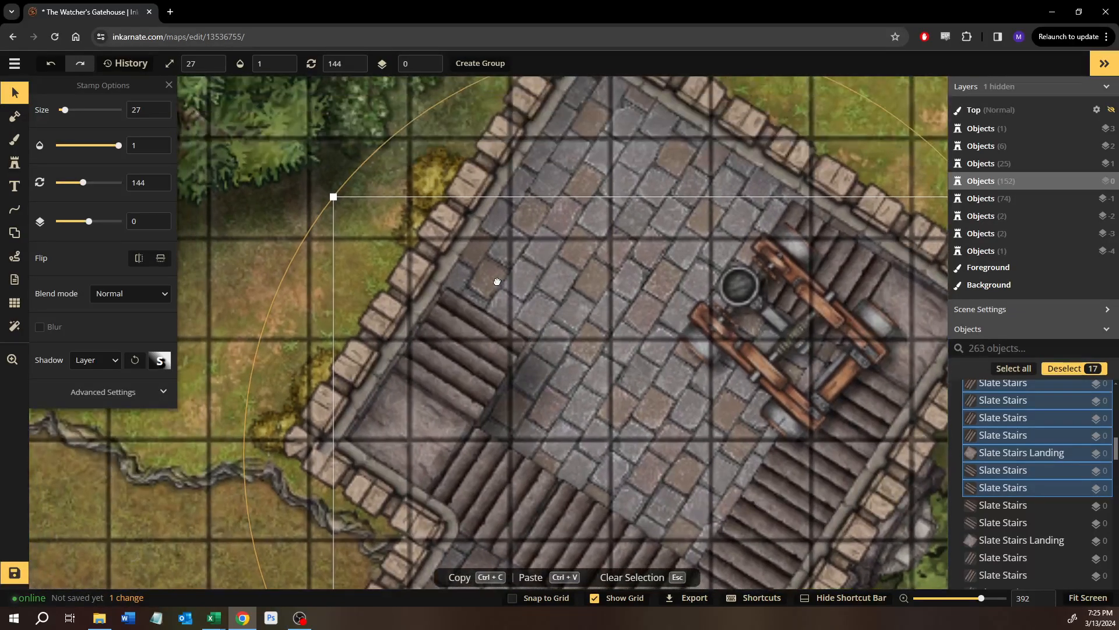
Compare the turned copy with the southern tower's staircase and undo the copy's rotation and placement.
left_click_drag(495, 282, 452, 210)
scroll(368, 467, "down", 5)
left_click_drag(344, 513, 435, 255)
left_click_drag(221, 461, 267, 316)
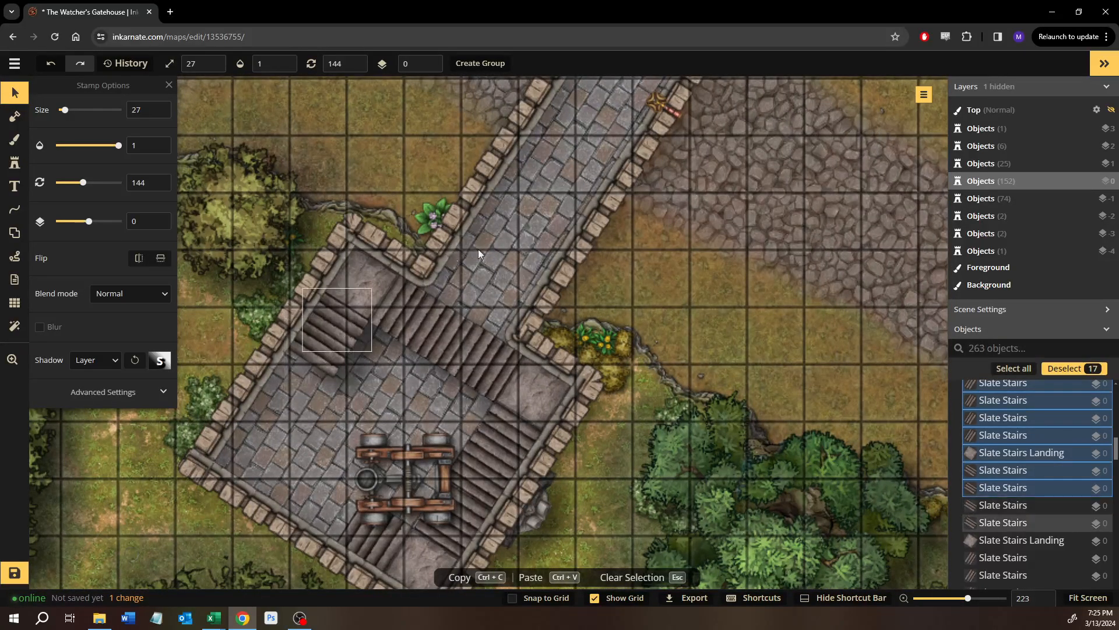
left_click_drag(613, 190, 503, 515)
left_click_drag(800, 109, 691, 339)
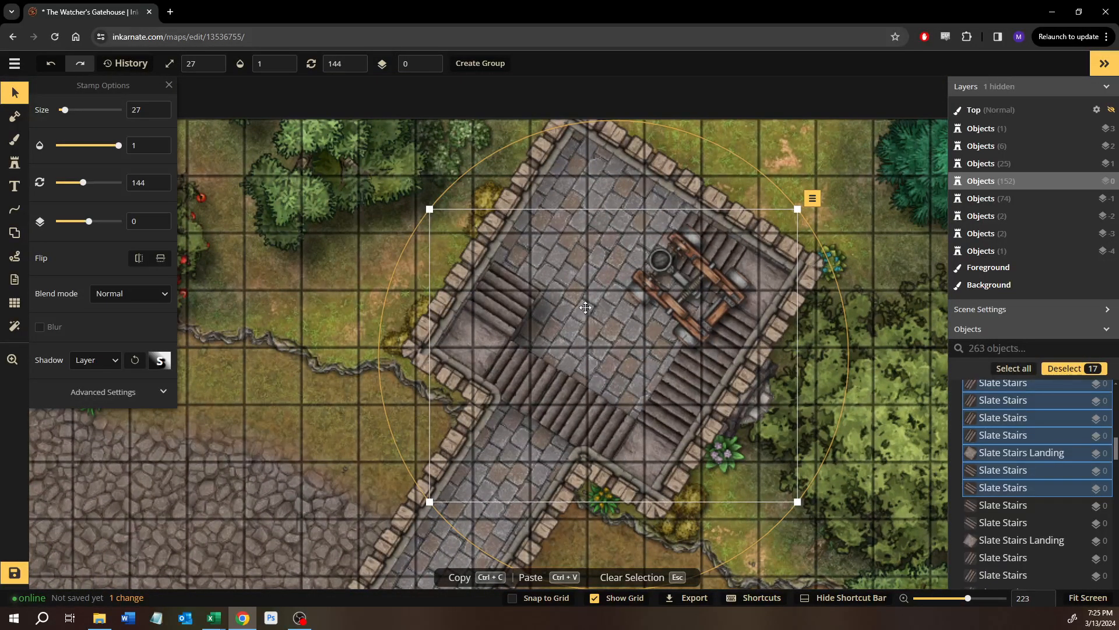
key("ctrl+y")
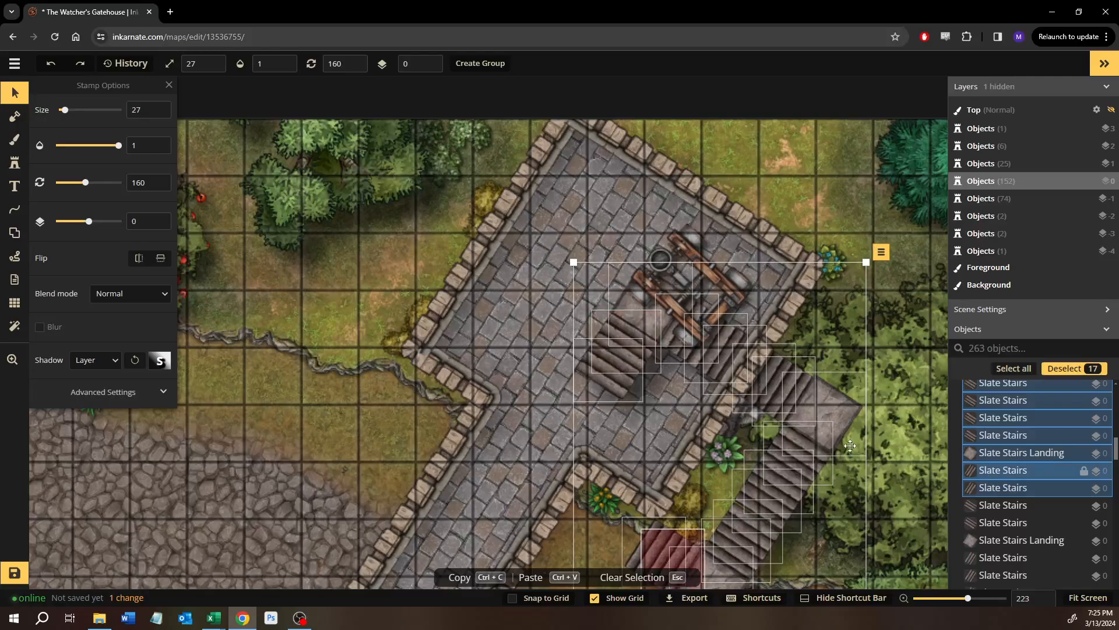
Move the pasted staircase in its original orientation against the northern tower's northwestern, northeastern and southeastern walls, and deselect it.
left_click(819, 423)
left_click_drag(819, 423, 752, 287)
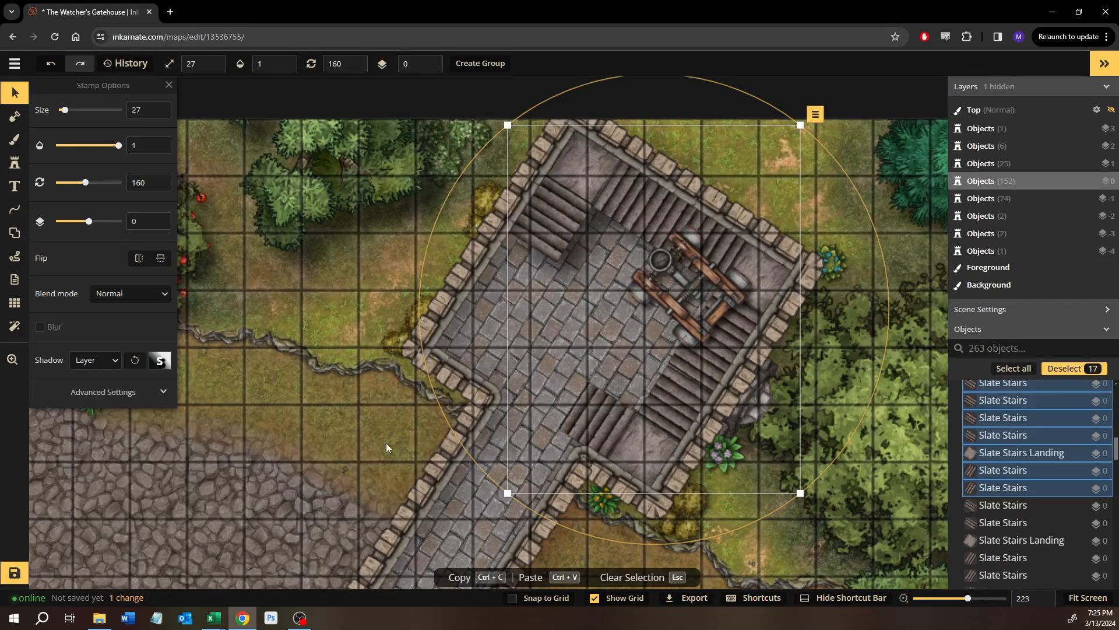
key("Escape")
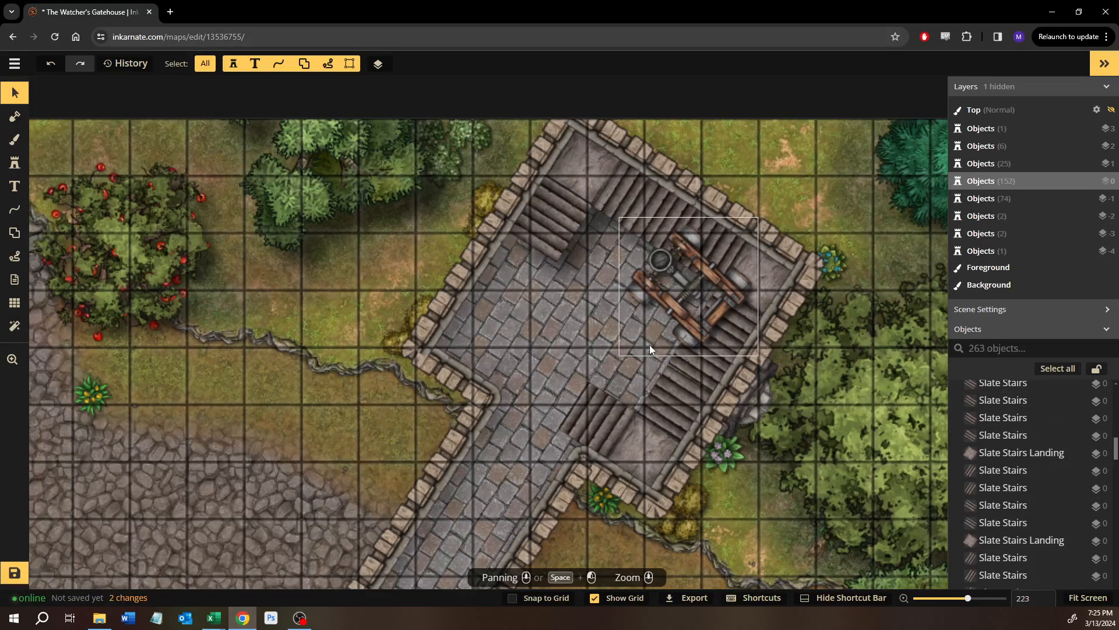
scroll(573, 446, "down", 2)
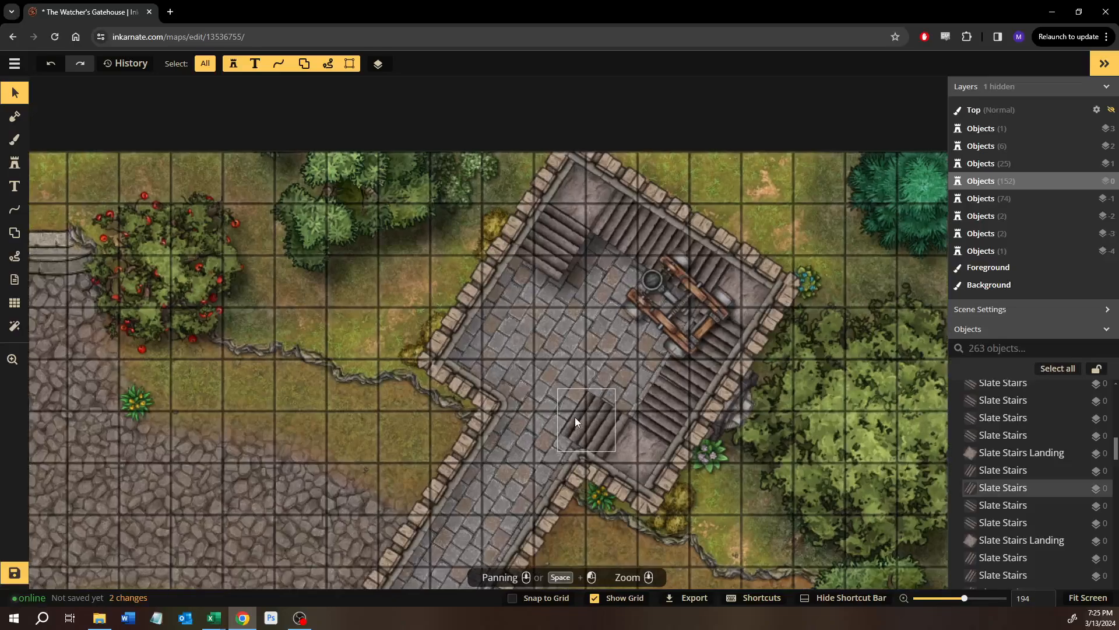
scroll(574, 420, "up", 2)
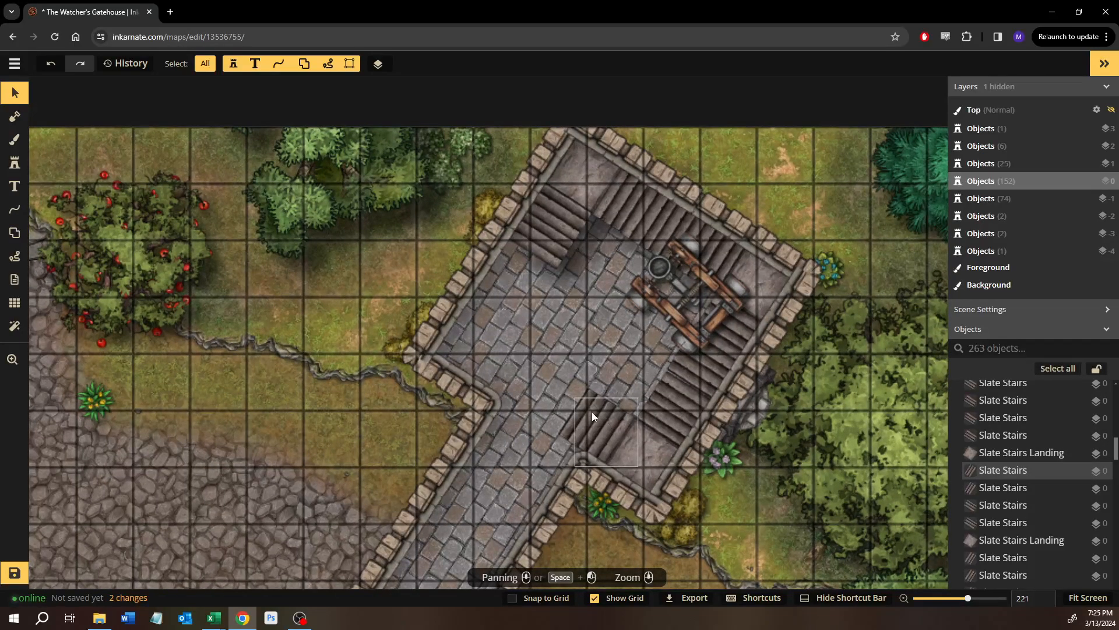
Select and lock the two slate stairs and the landing in the northern corner of the northern tower.
left_click(590, 413)
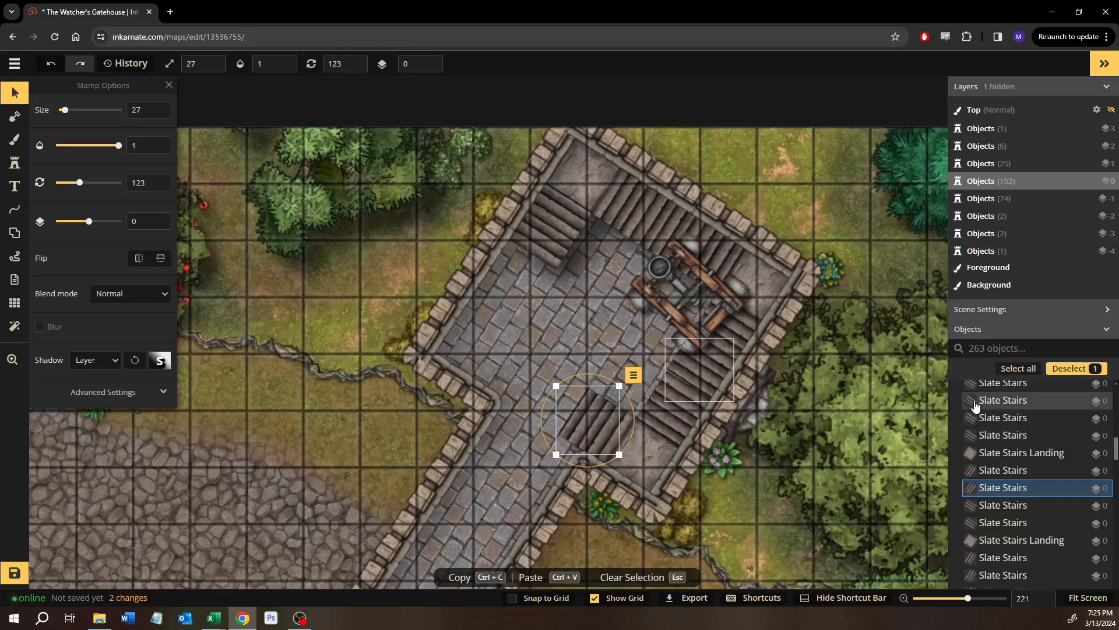
left_click(544, 236)
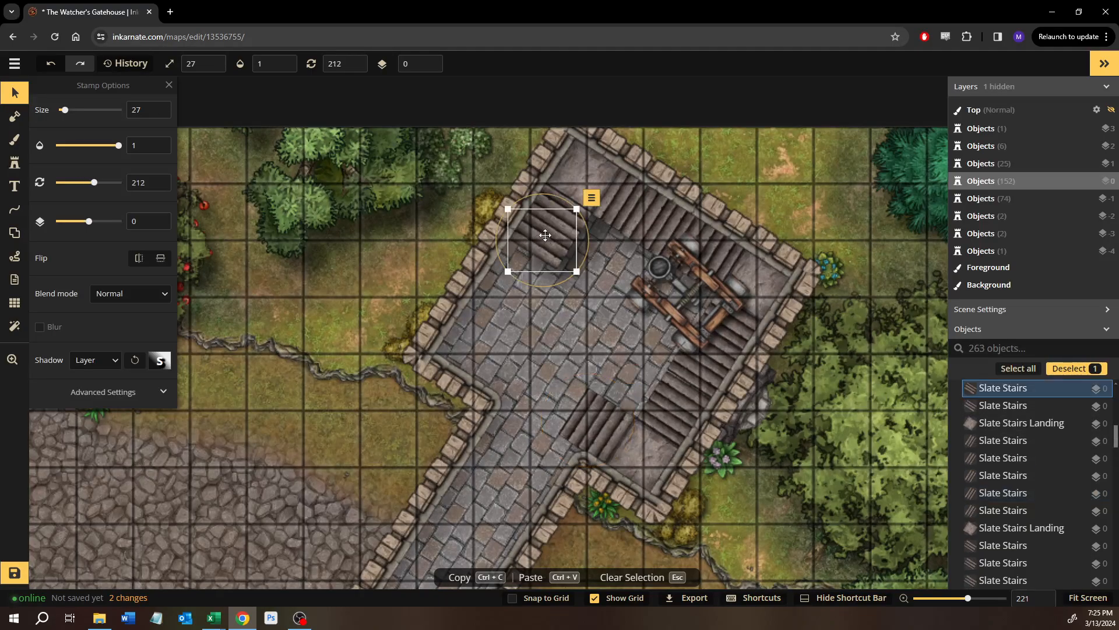
left_click(579, 158, "shift")
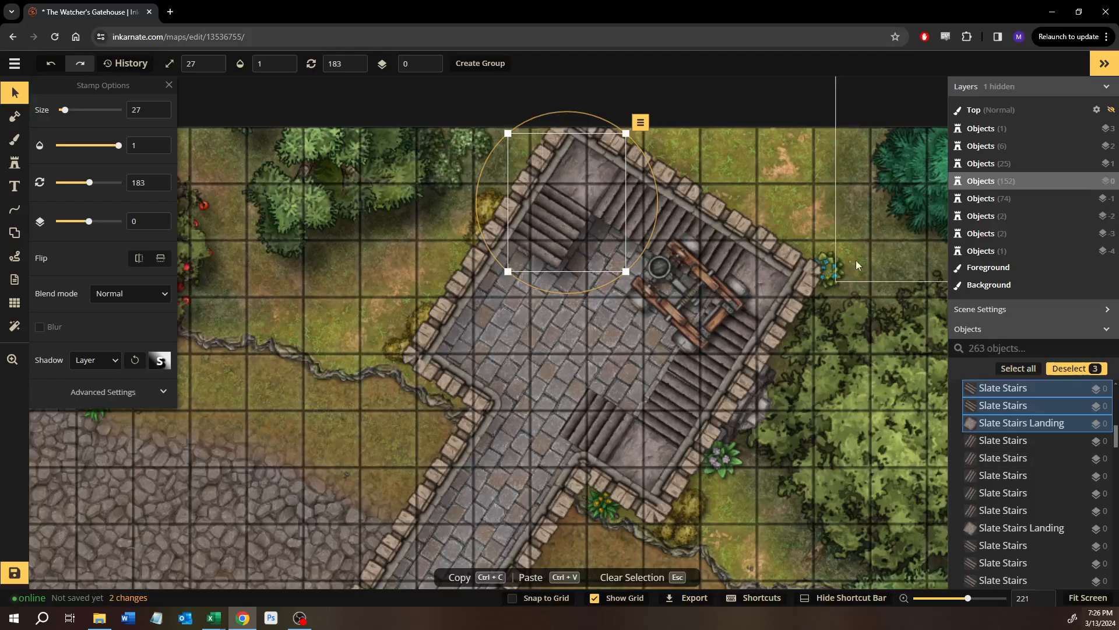
left_click(1084, 388)
left_click(1084, 407)
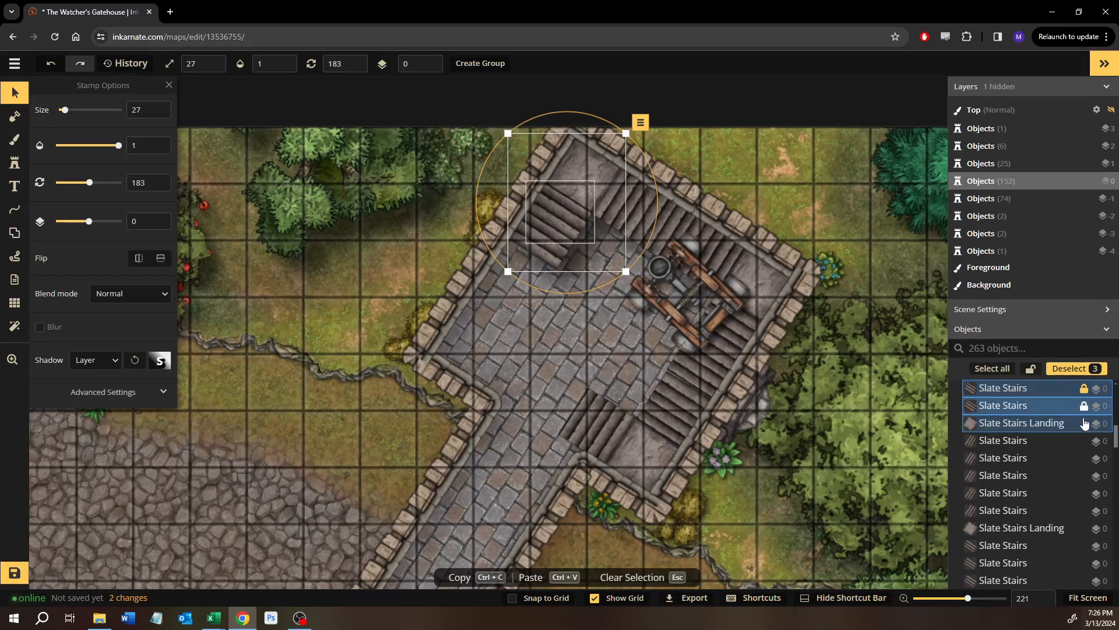
left_click(1085, 425)
left_click(990, 446)
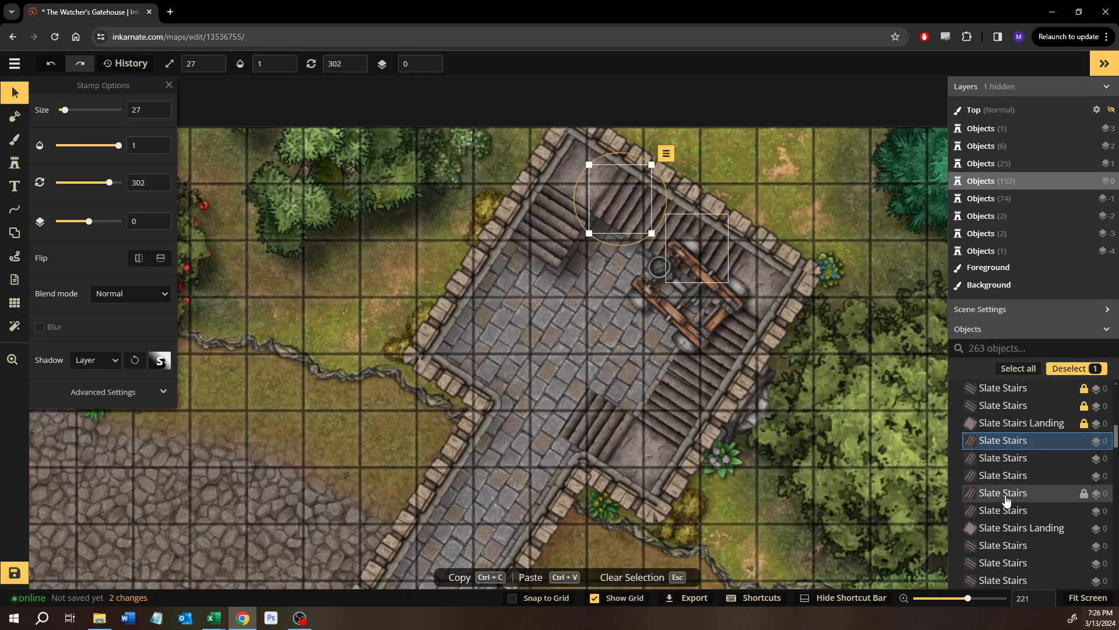
scroll(1005, 495, "down", 2)
scroll(1005, 495, "down", 4)
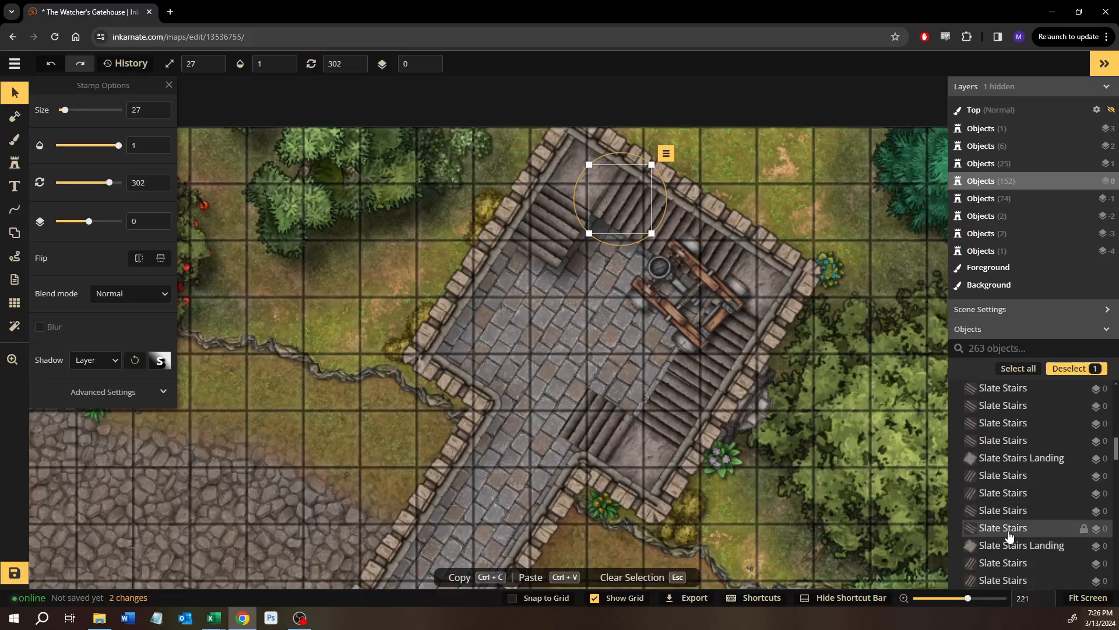
scroll(1009, 529, "up", 5)
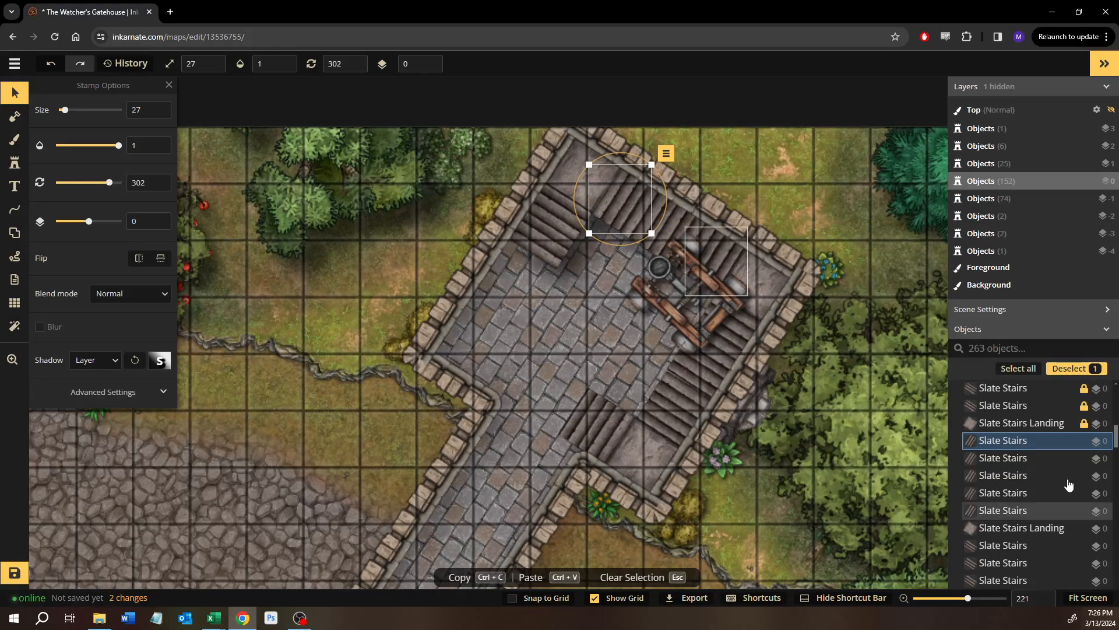
scroll(1035, 520, "down", 1)
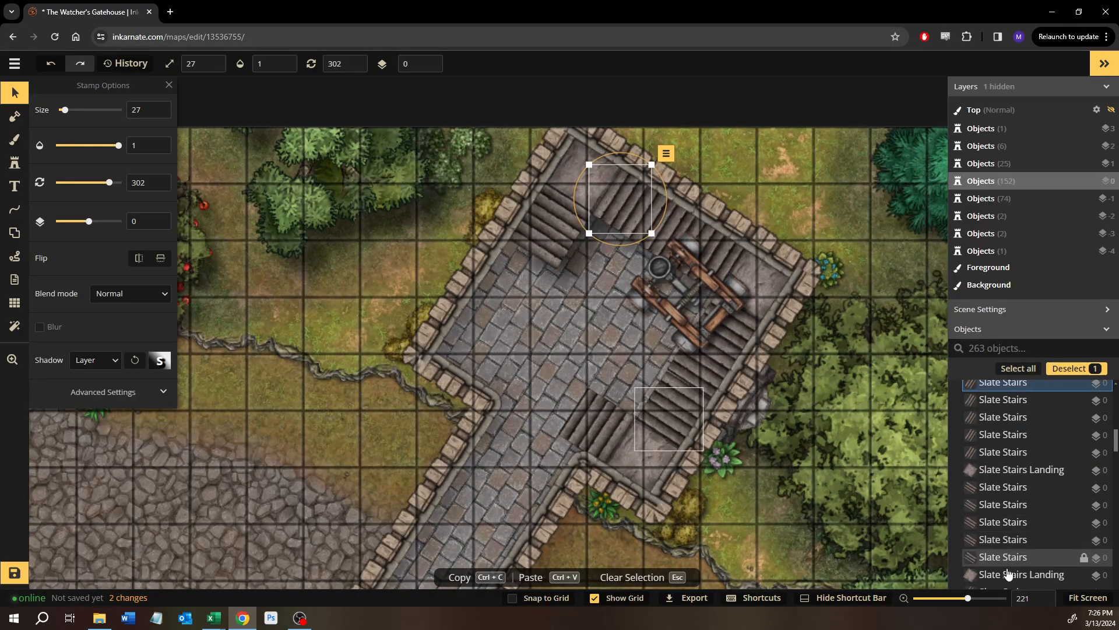
scroll(1005, 546, "down", 2)
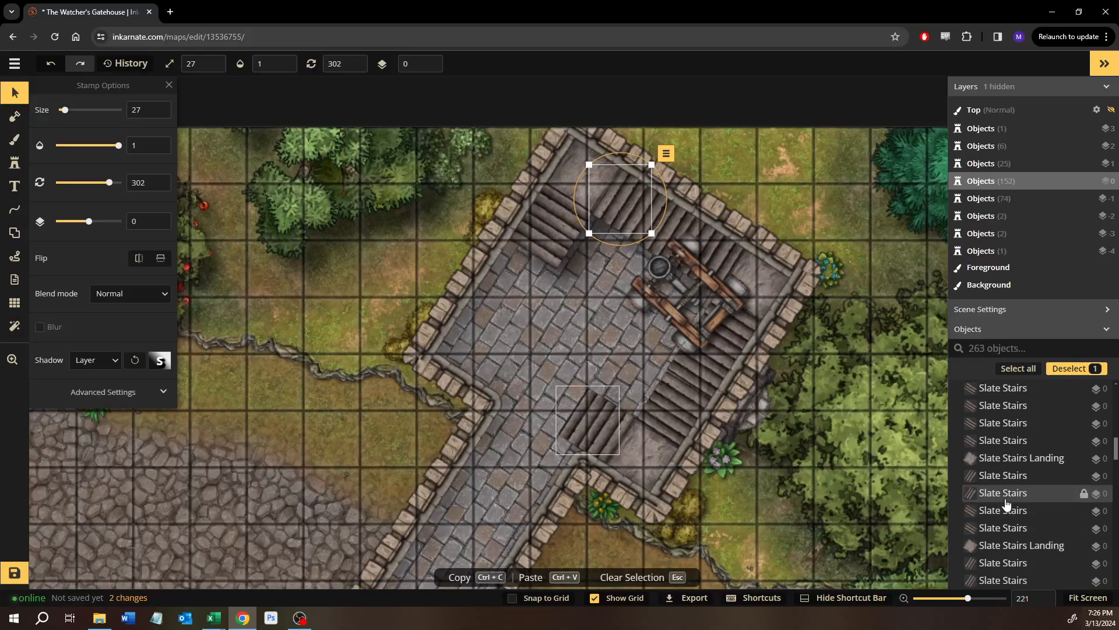
left_click(1004, 500, "shift")
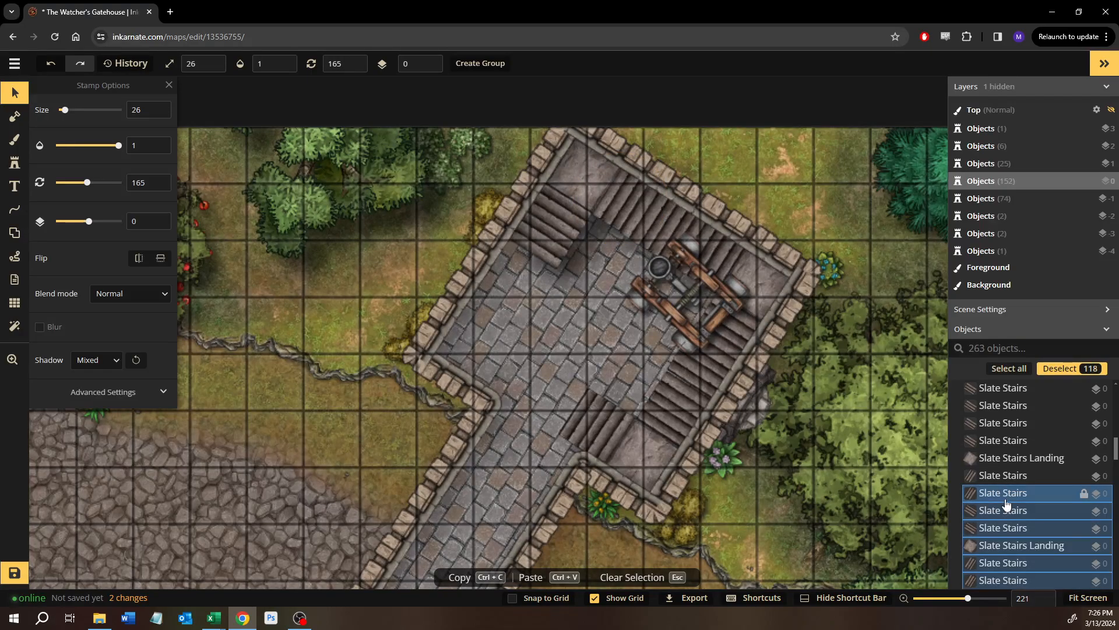
scroll(1007, 505, "up", 8)
scroll(1009, 503, "down", 1)
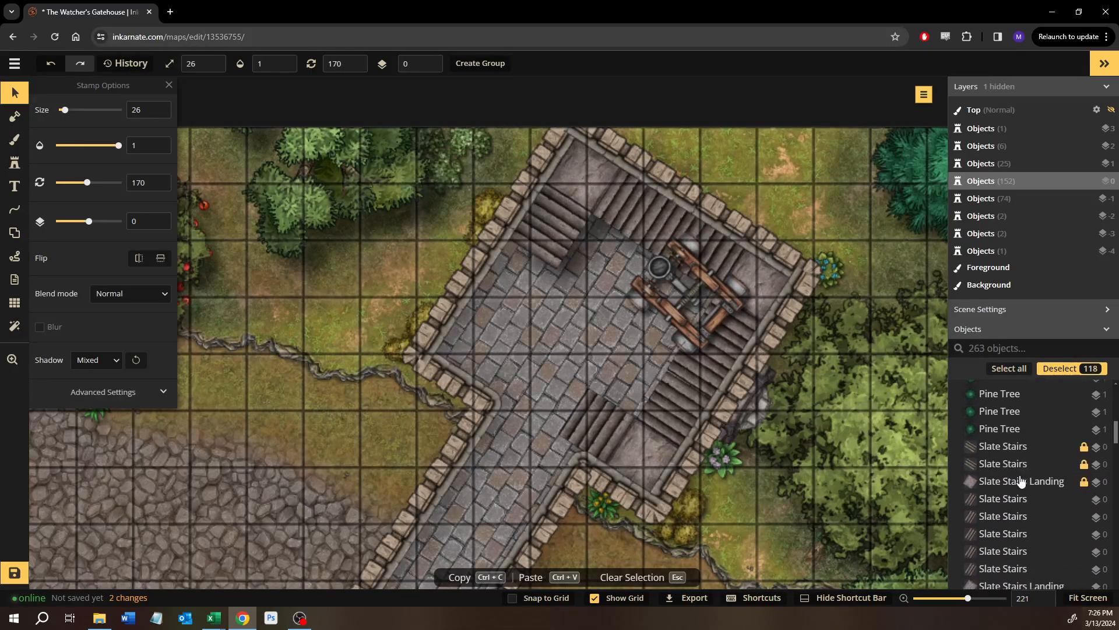
Select the 14 remaining stairs and landings of the northern tower's staircase and lock the selection.
left_click(1017, 500)
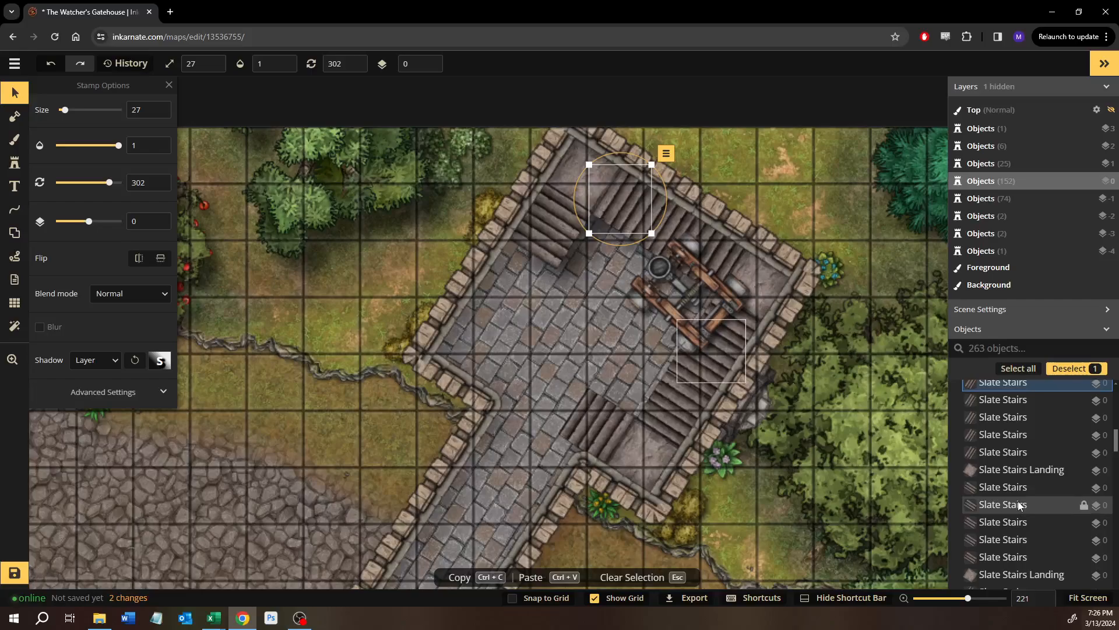
scroll(1019, 505, "down", 1)
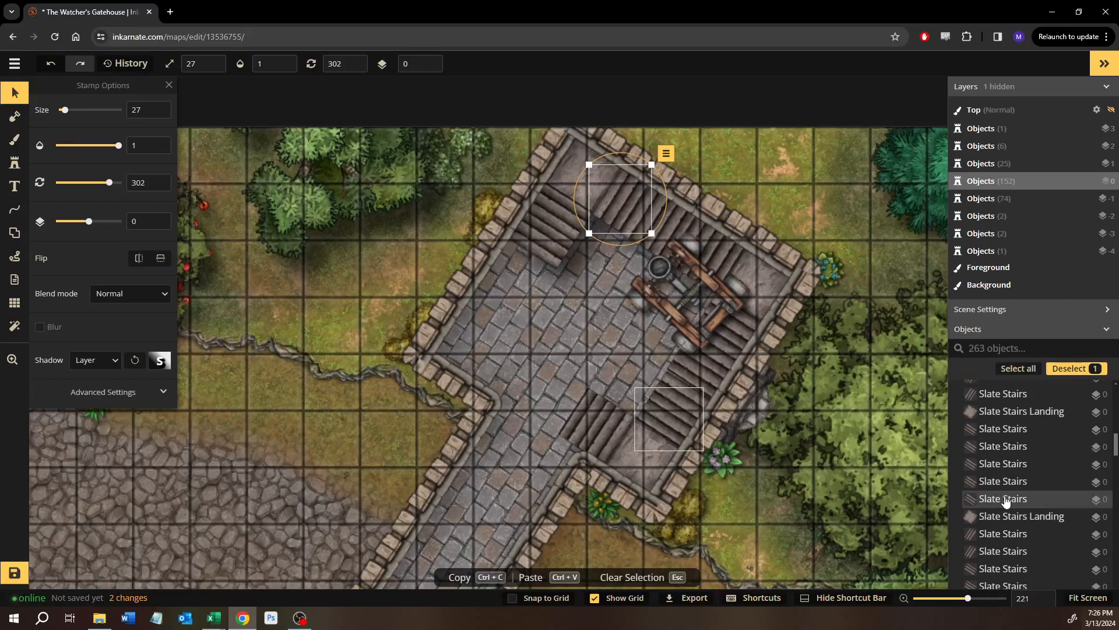
left_click(996, 553, "shift")
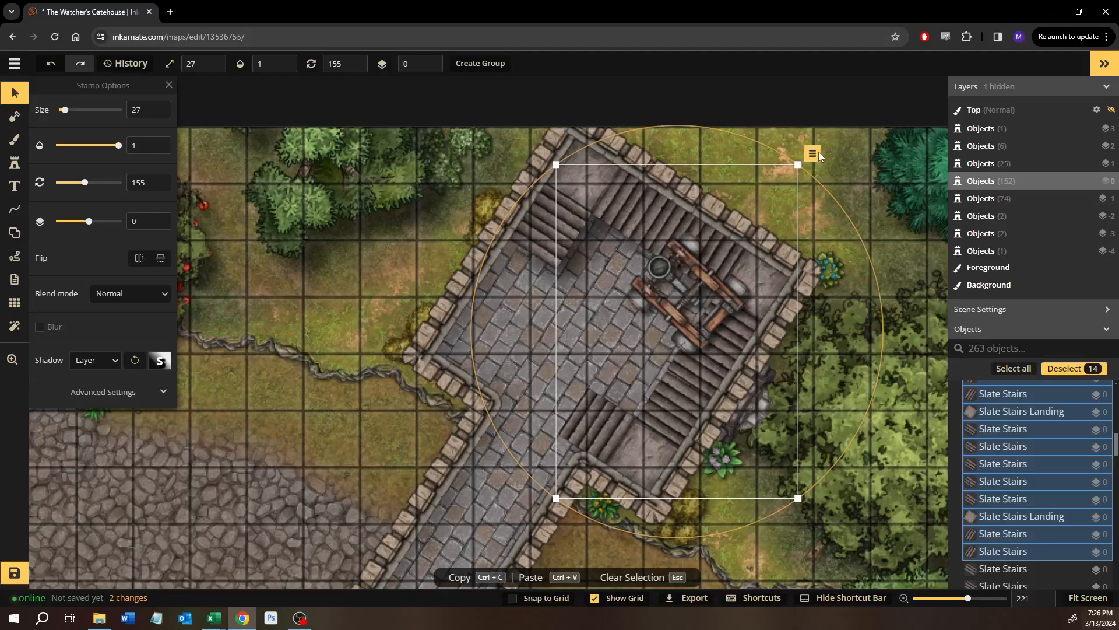
left_click(814, 154)
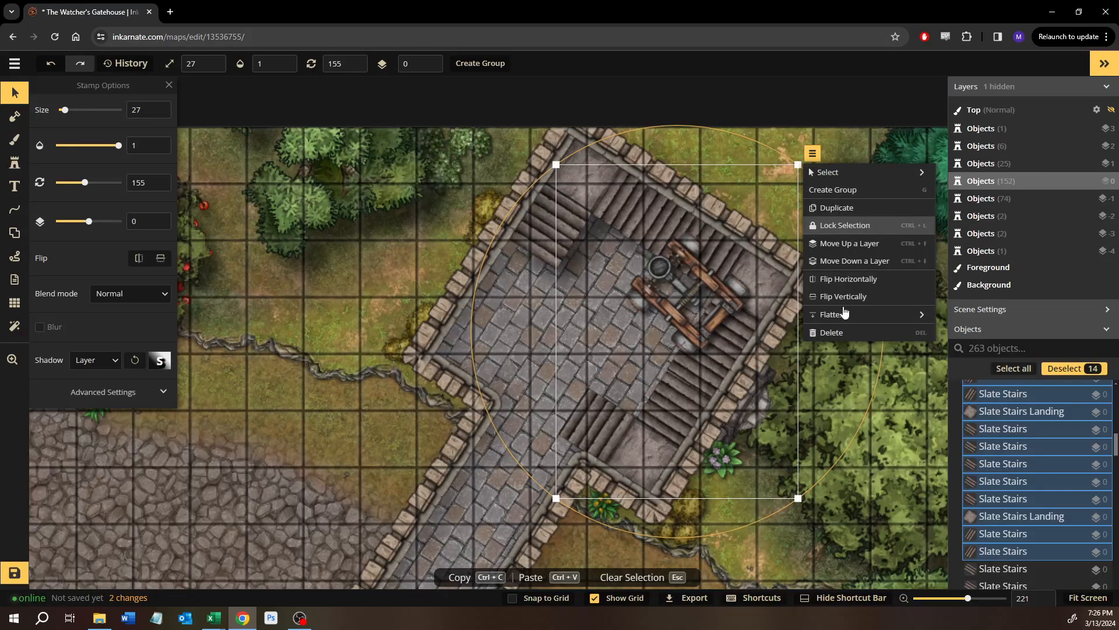
left_click(845, 226)
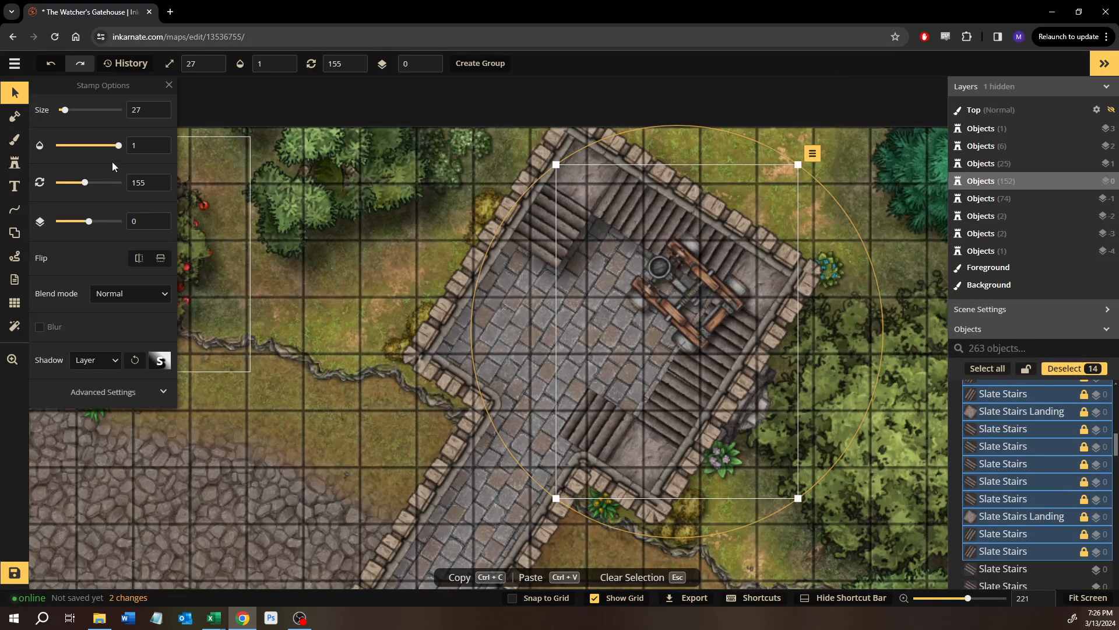
Set the opacity of the 14 selected northern-tower stairs and landings to 0 and clear the selection.
left_click_drag(118, 145, 42, 146)
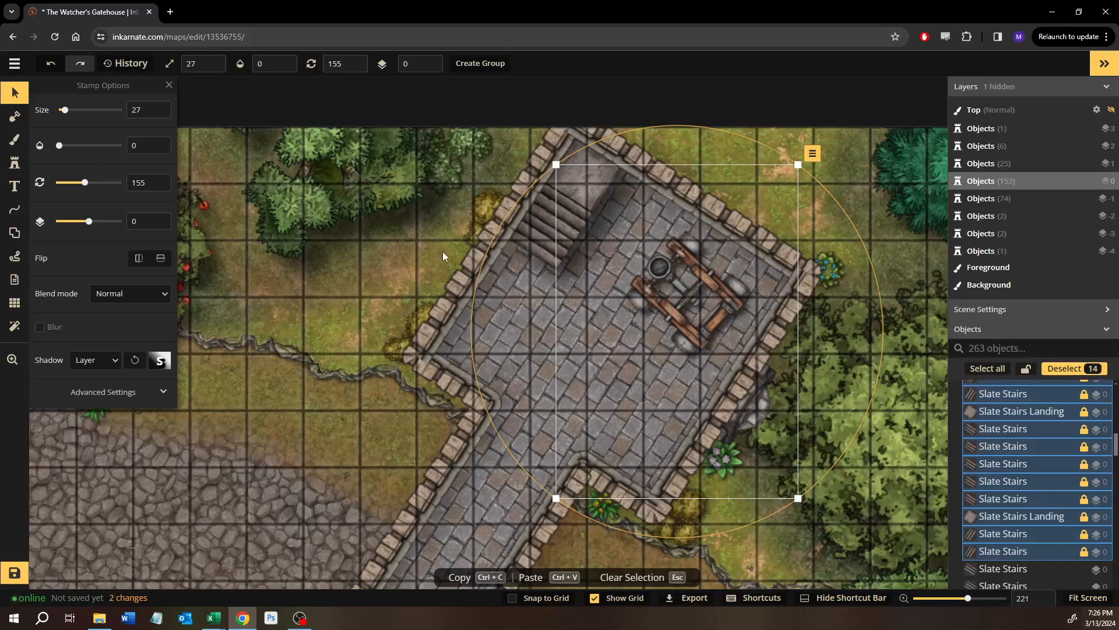
scroll(592, 240, "up", 2)
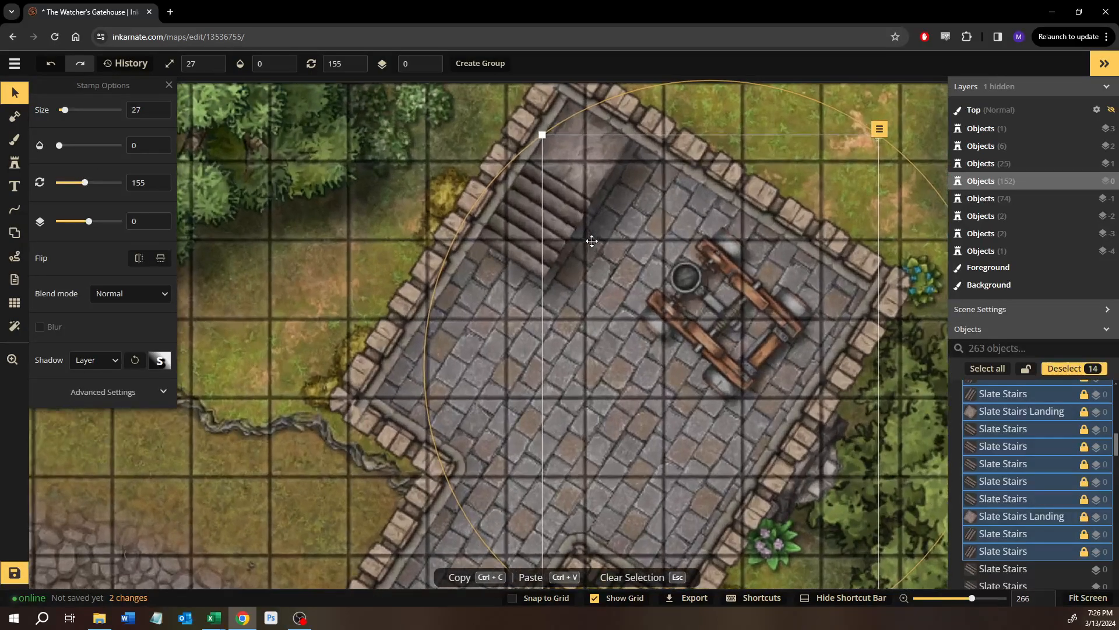
scroll(592, 241, "up", 2)
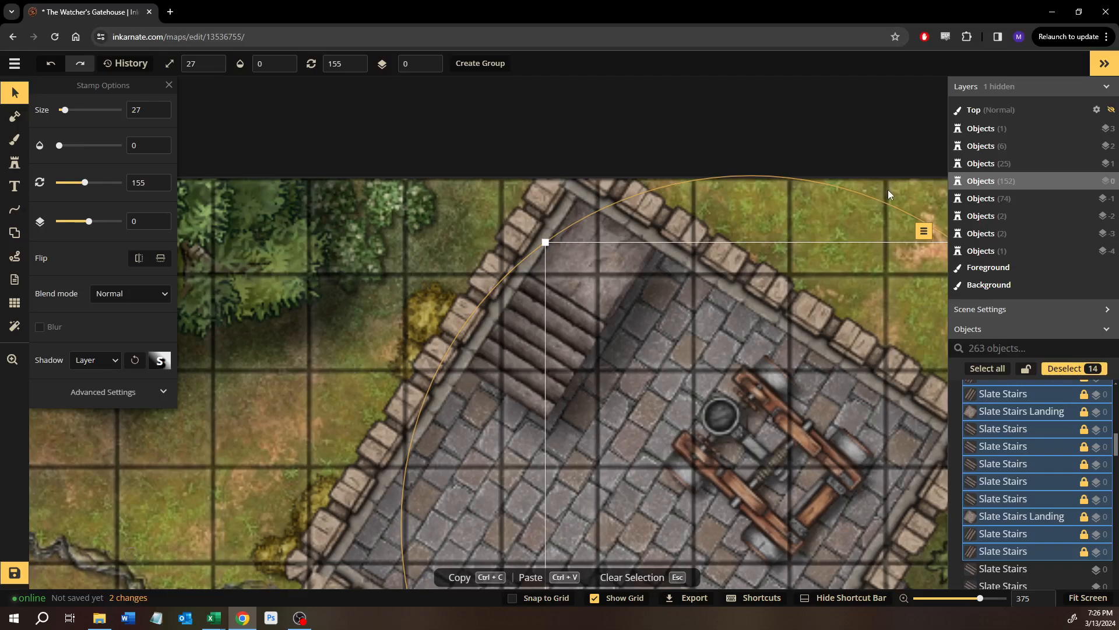
key("Escape")
scroll(727, 269, "down", 2)
left_click_drag(690, 271, 565, 209)
left_click_drag(525, 240, 548, 311)
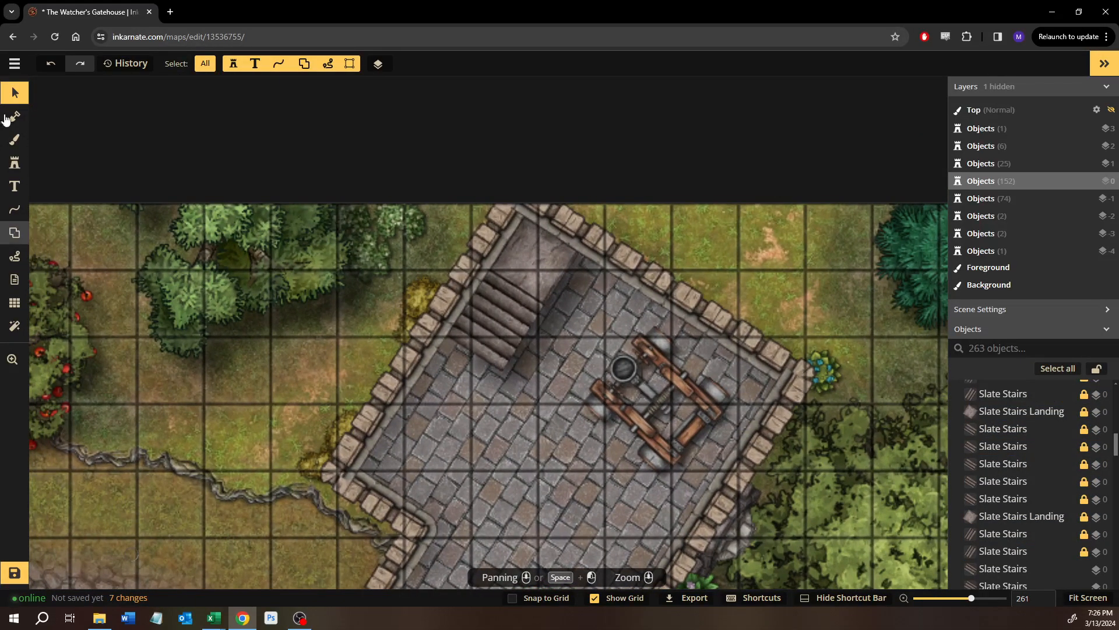
Set up the Brush tool to fill rectangles on the background layer with solid black (000000).
left_click(14, 139)
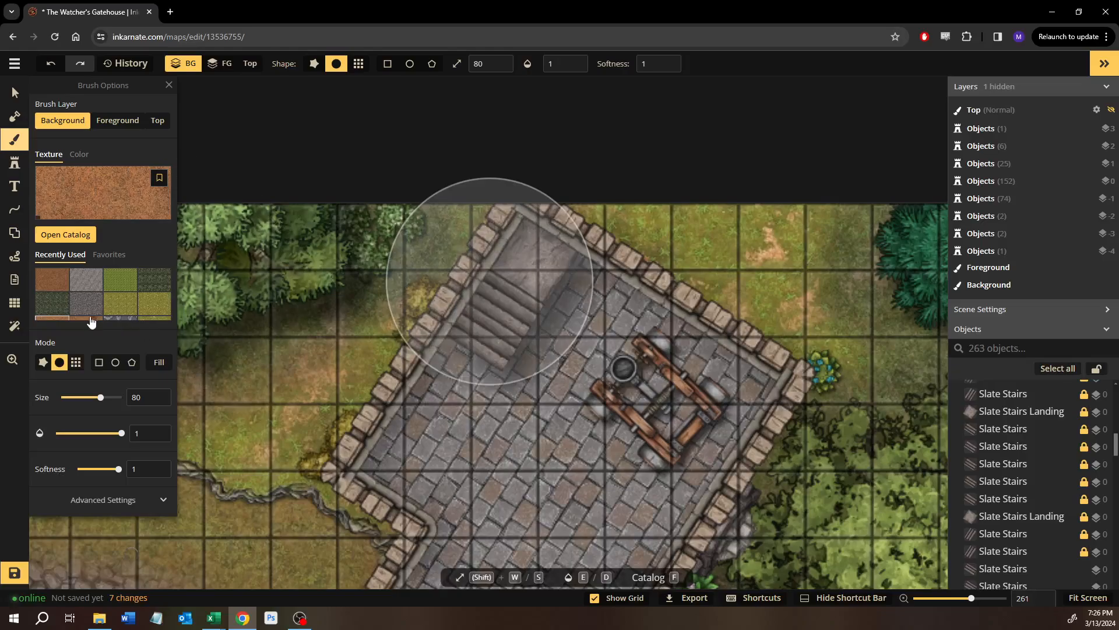
left_click(79, 154)
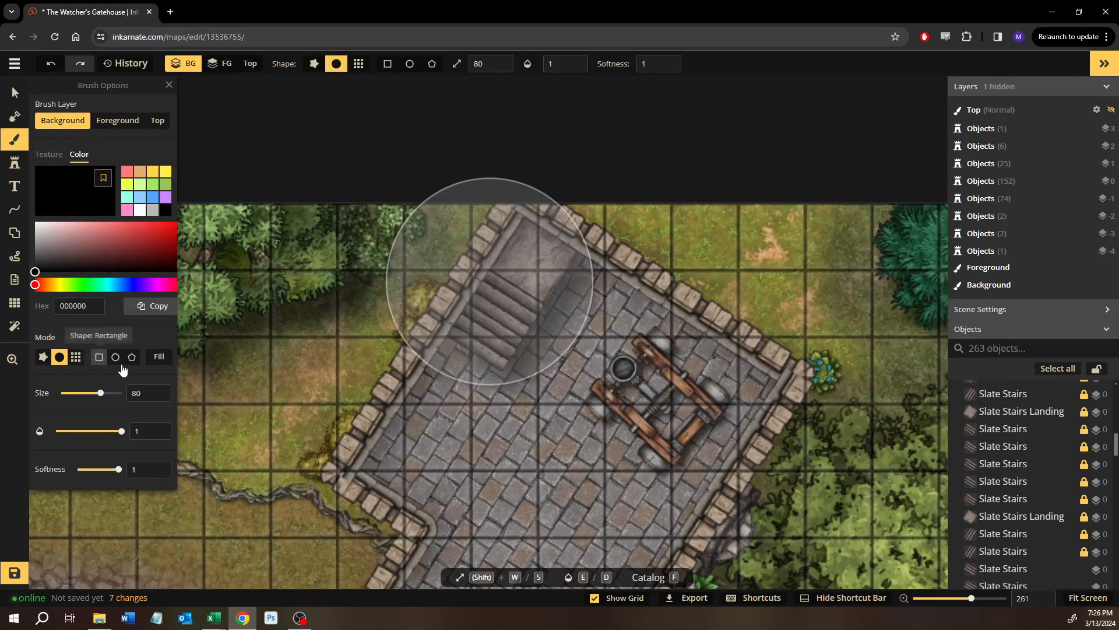
left_click(98, 357)
Fill a grid square of about 50 x 51 on the northern tower's floor with black, and undo the fill.
scroll(477, 407, "up", 8)
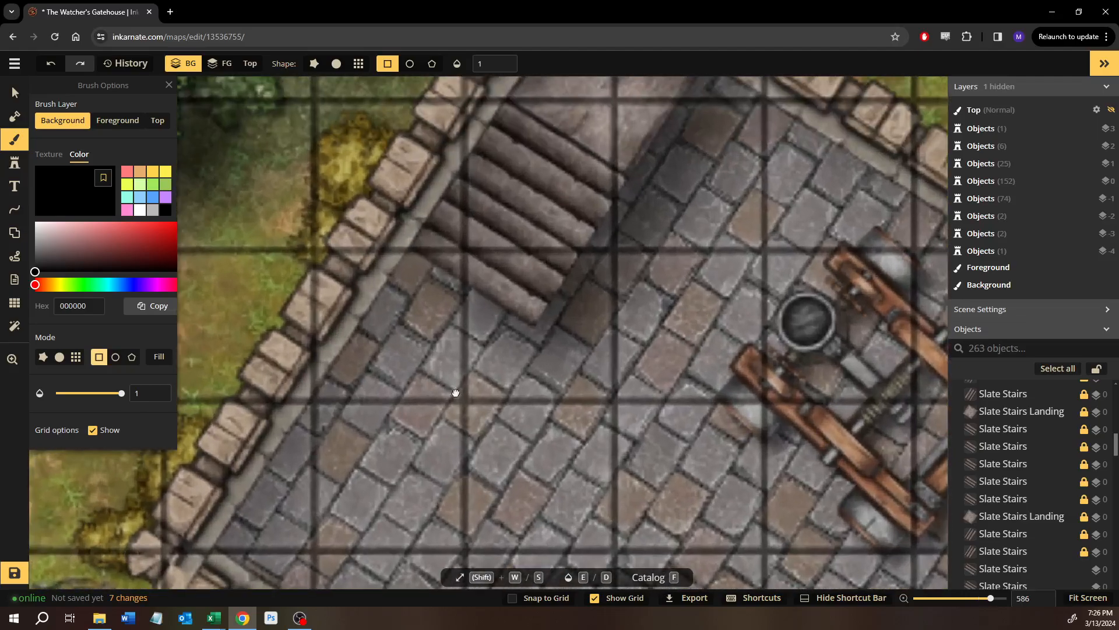
mouse_move(455, 393)
left_mouse_down()
mouse_move(423, 283)
mouse_move(575, 422)
left_mouse_up()
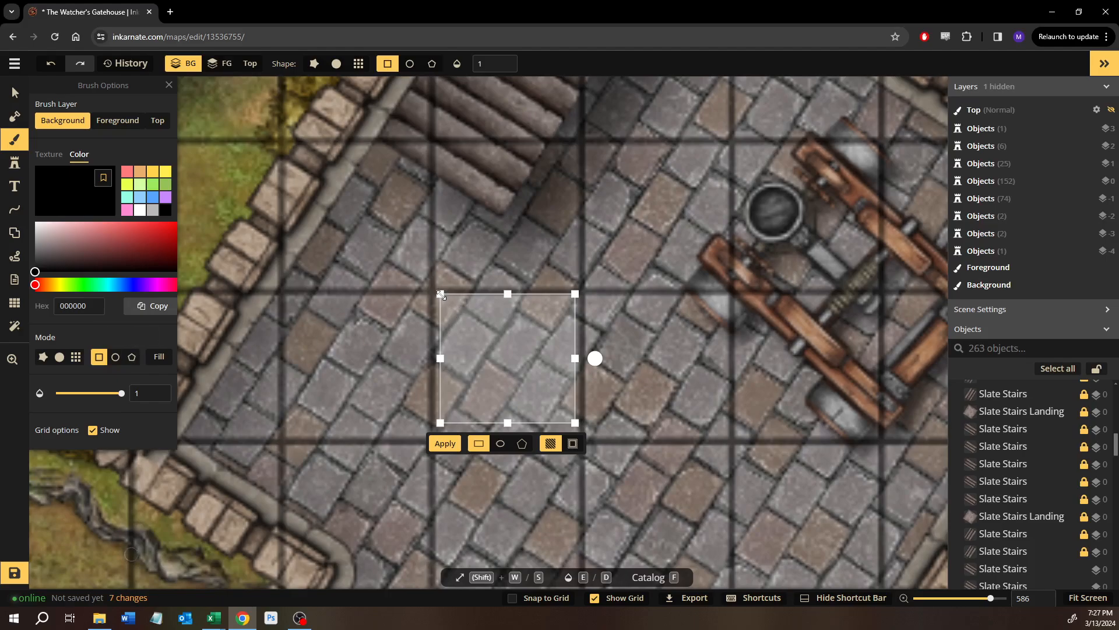
left_click_drag(441, 294, 437, 291)
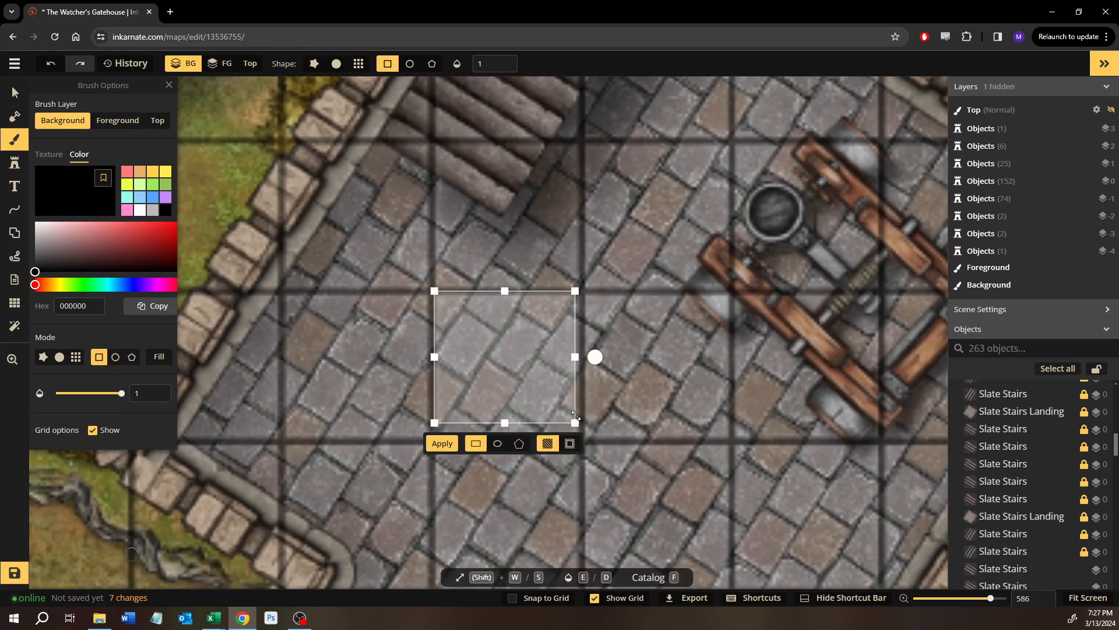
left_click_drag(579, 430, 581, 436)
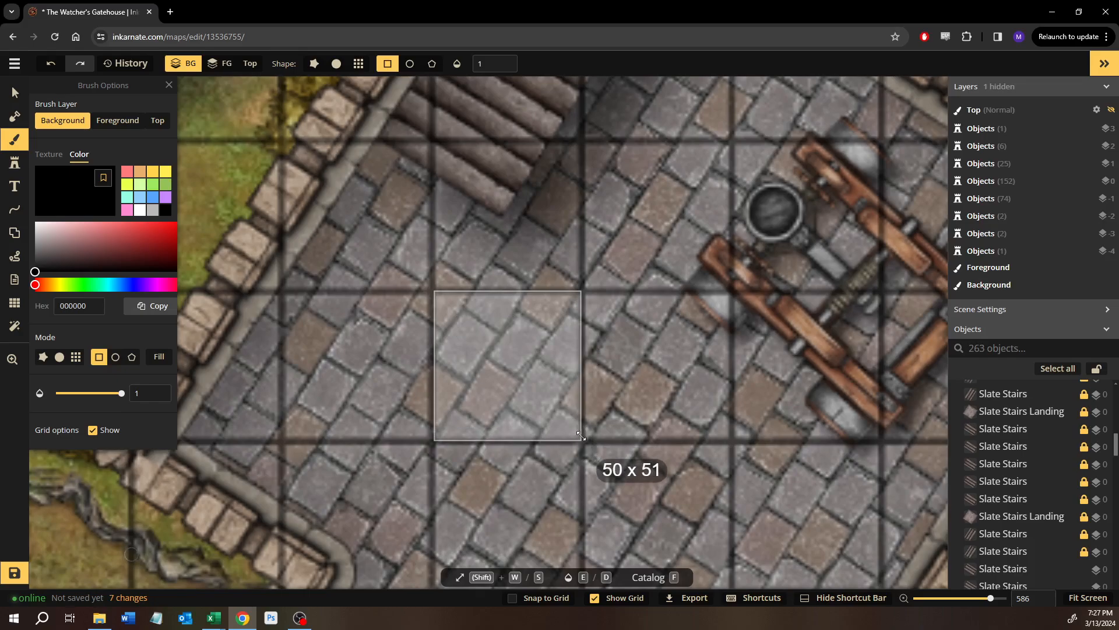
left_click(445, 462)
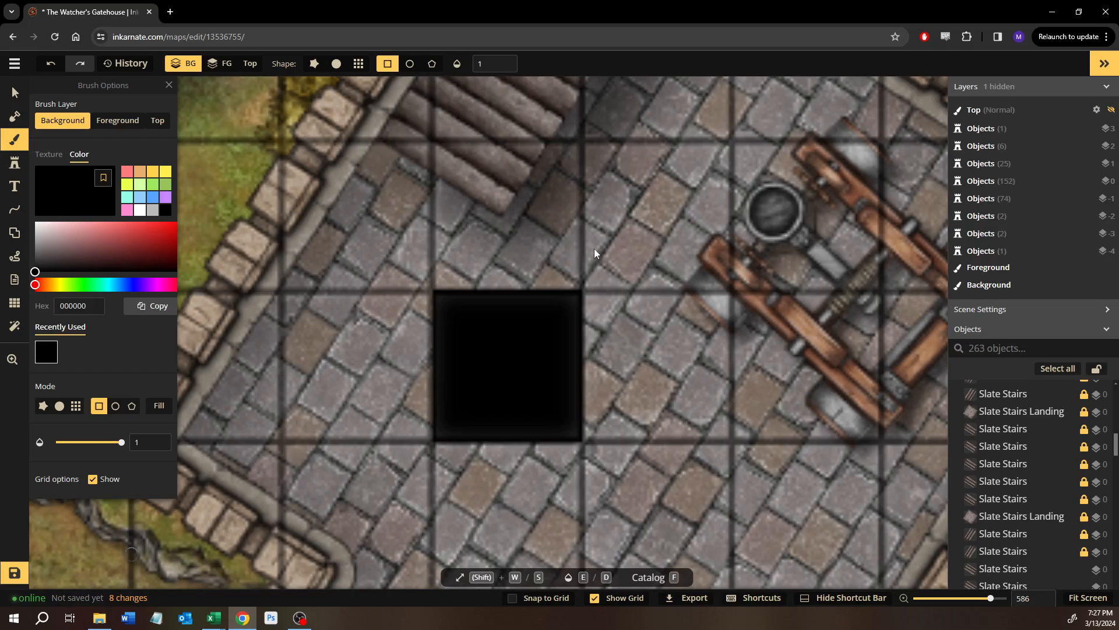
left_click_drag(593, 248, 588, 448)
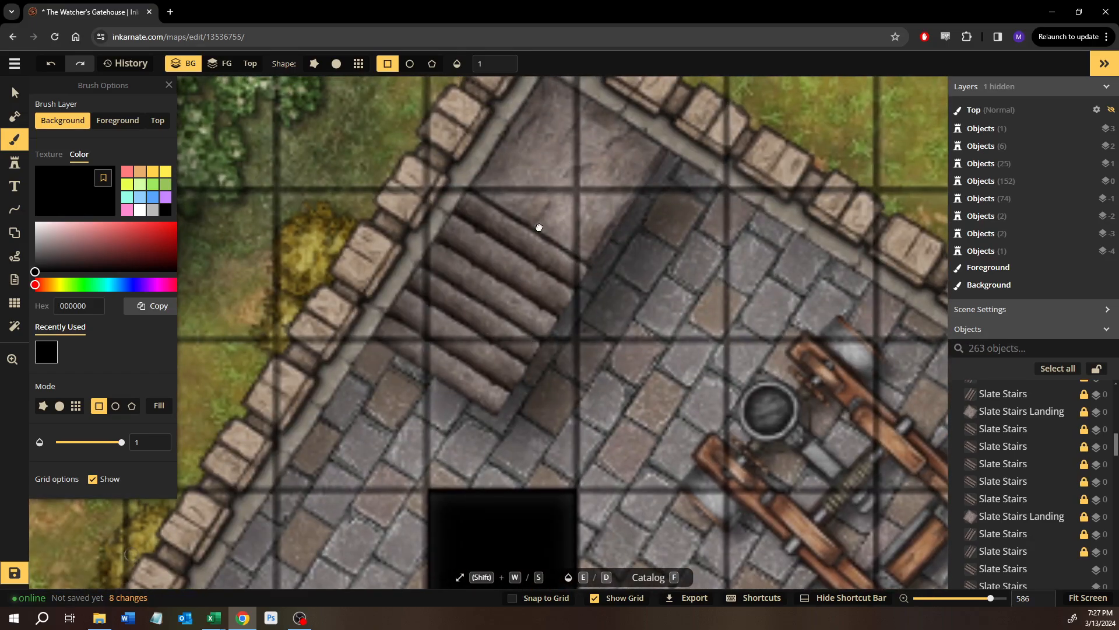
left_click_drag(539, 228, 553, 90)
key("ctrl+z")
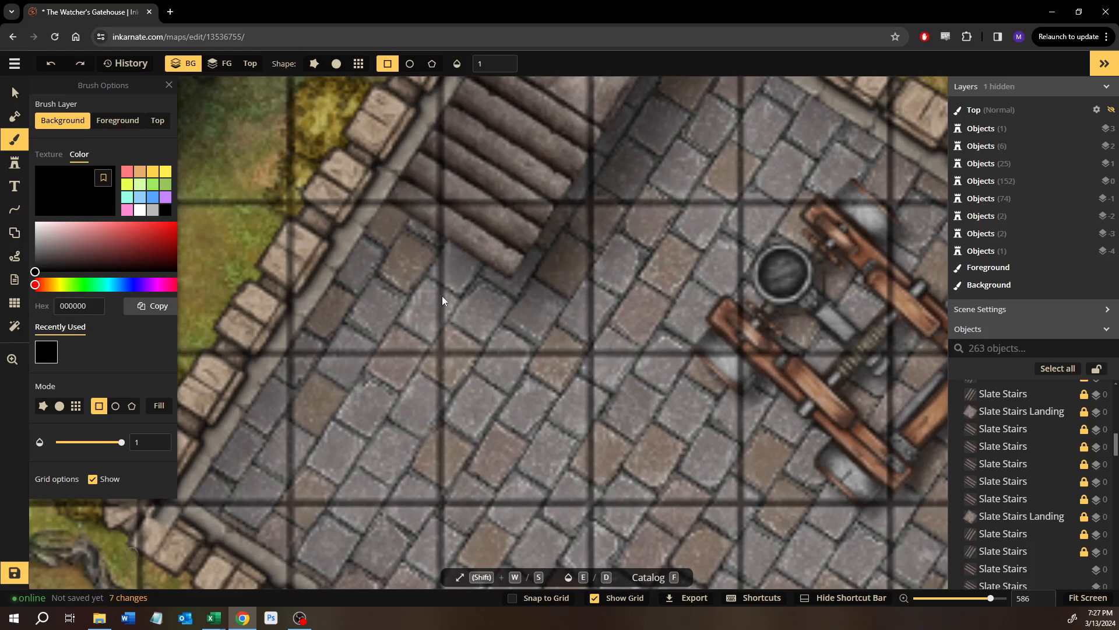
Outline a rectangle one grid square in size and move and rotate it onto the slate stairs in the northern corner.
left_click_drag(440, 292, 554, 394)
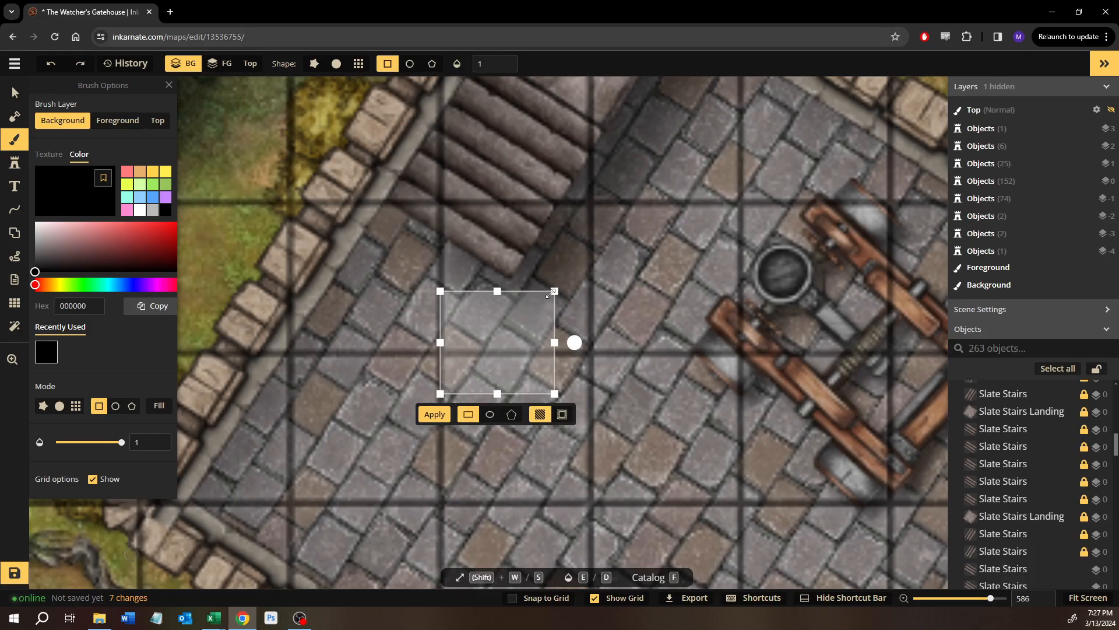
left_click_drag(552, 292, 589, 203)
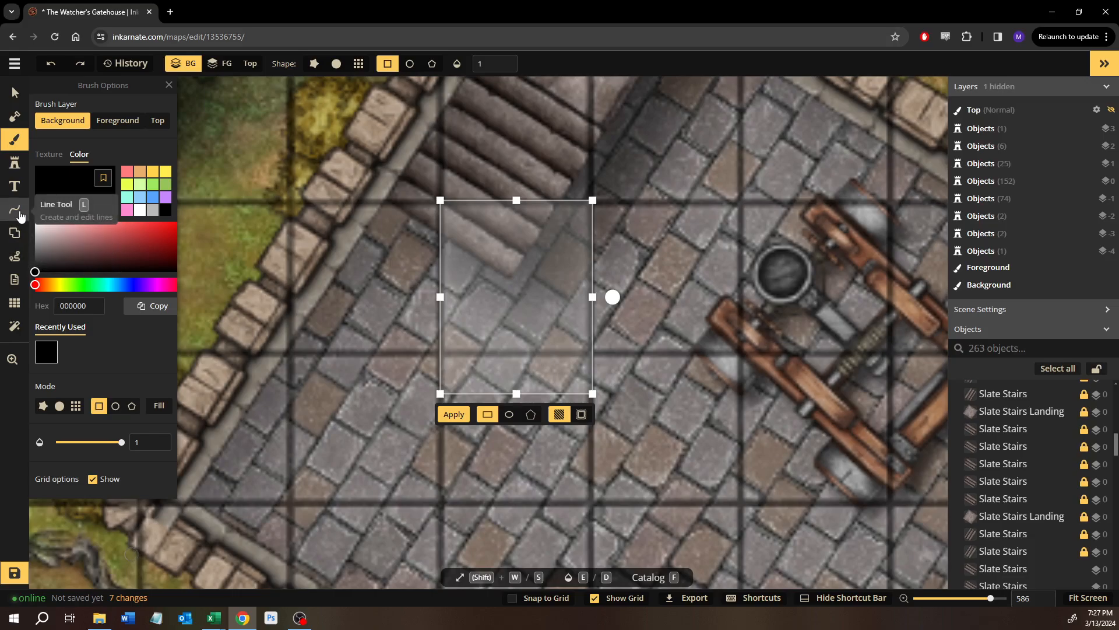
left_click_drag(515, 393, 521, 355)
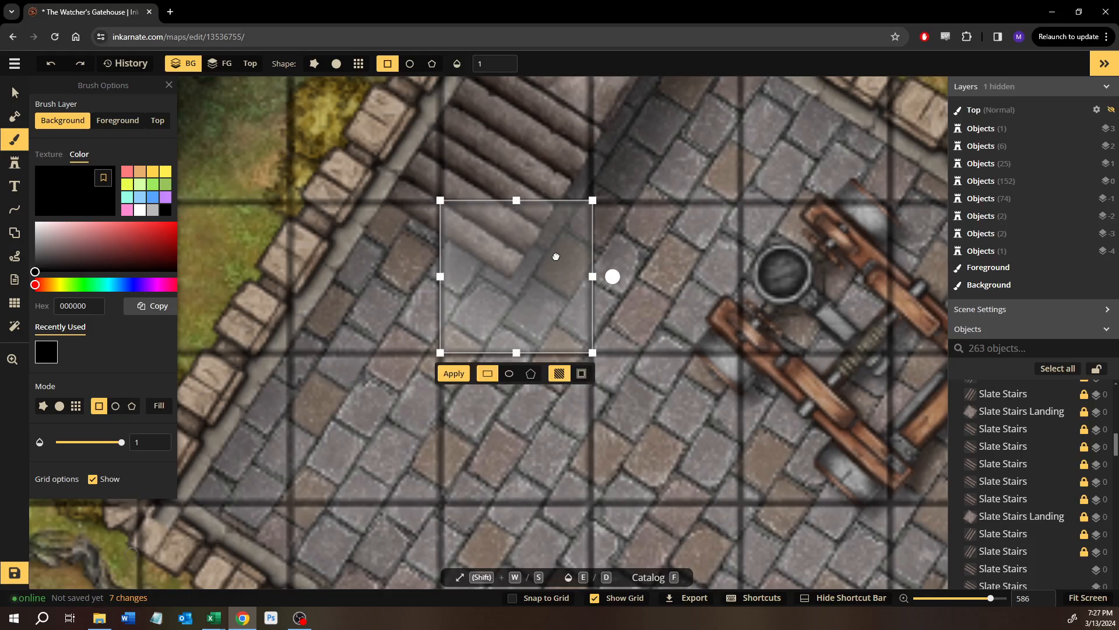
left_click_drag(556, 257, 554, 444)
left_click_drag(505, 322, 505, 293)
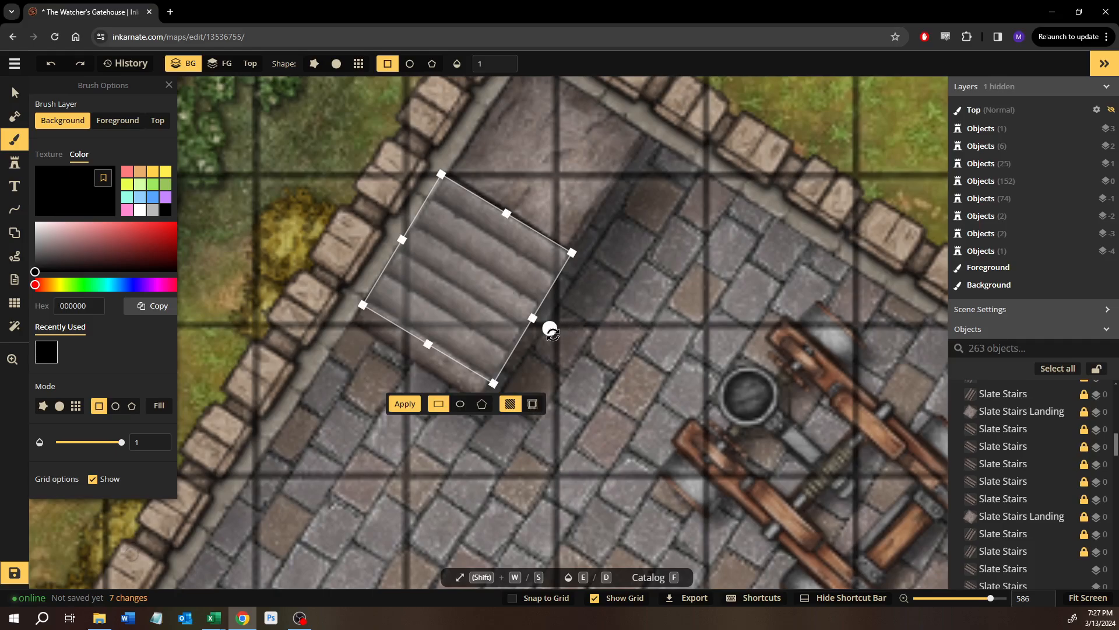
Narrow the rectangle to the stairs' width, extend its lower edge to the foot of the stairs, and fill it with black.
mouse_move(548, 326)
left_mouse_down()
mouse_move(557, 340)
mouse_move(529, 320)
left_mouse_up()
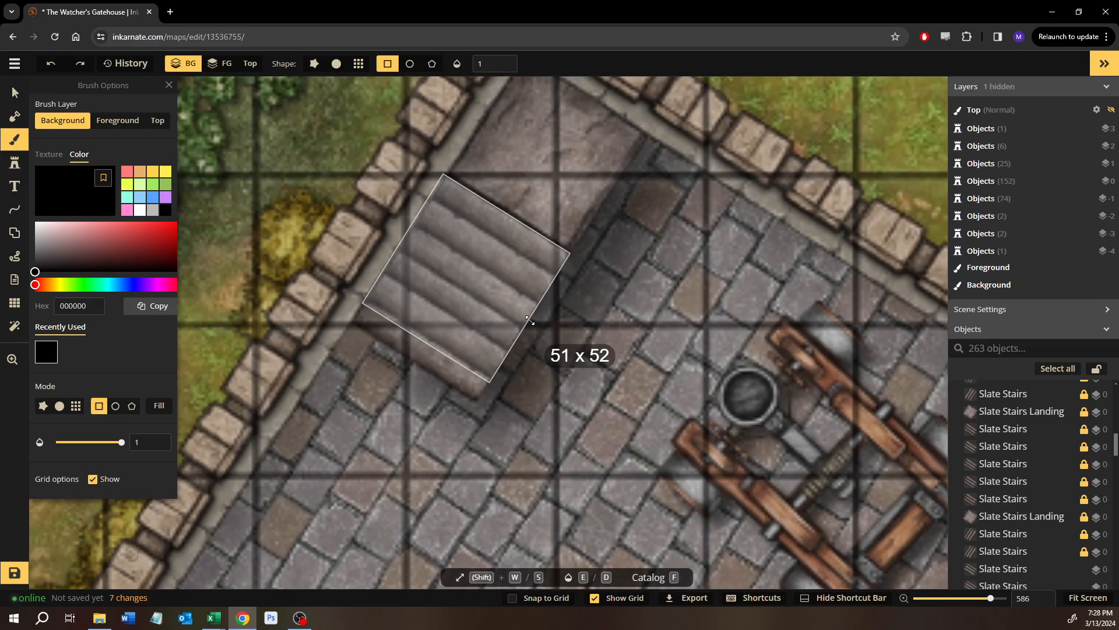
left_click_drag(529, 321, 529, 320)
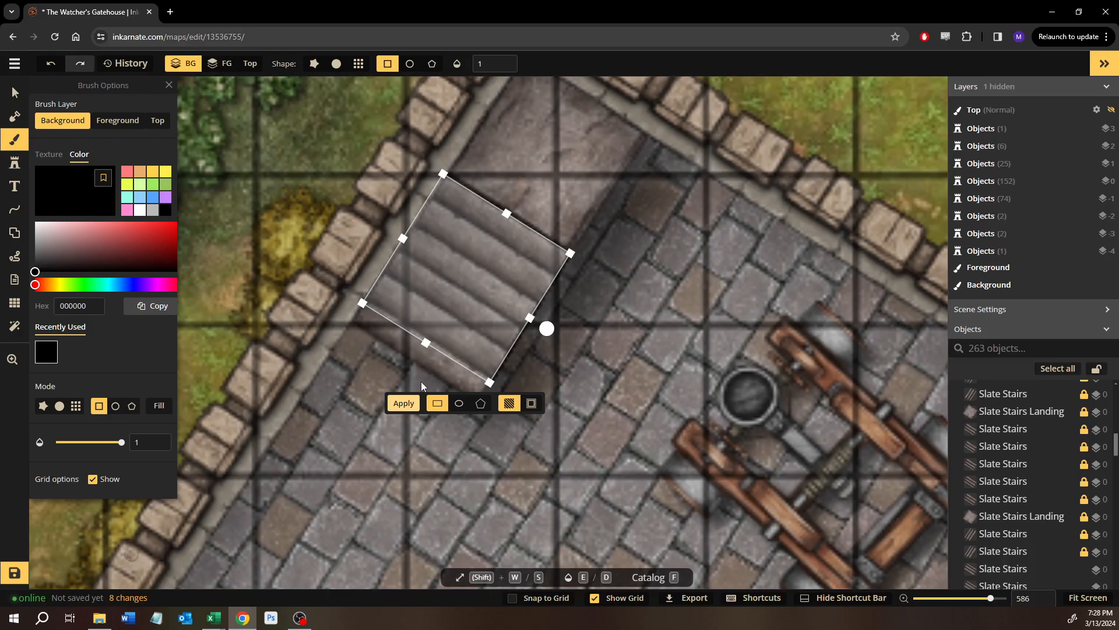
mouse_move(459, 295)
left_mouse_down()
mouse_move(453, 311)
mouse_move(522, 292)
mouse_move(461, 292)
left_mouse_up()
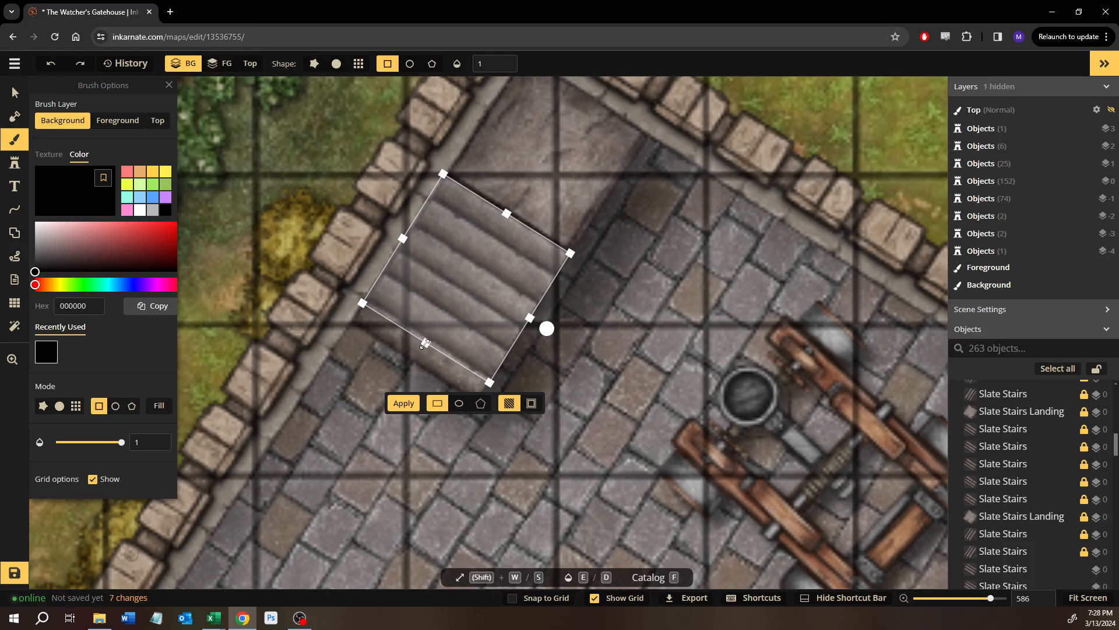
left_click_drag(423, 338, 413, 357)
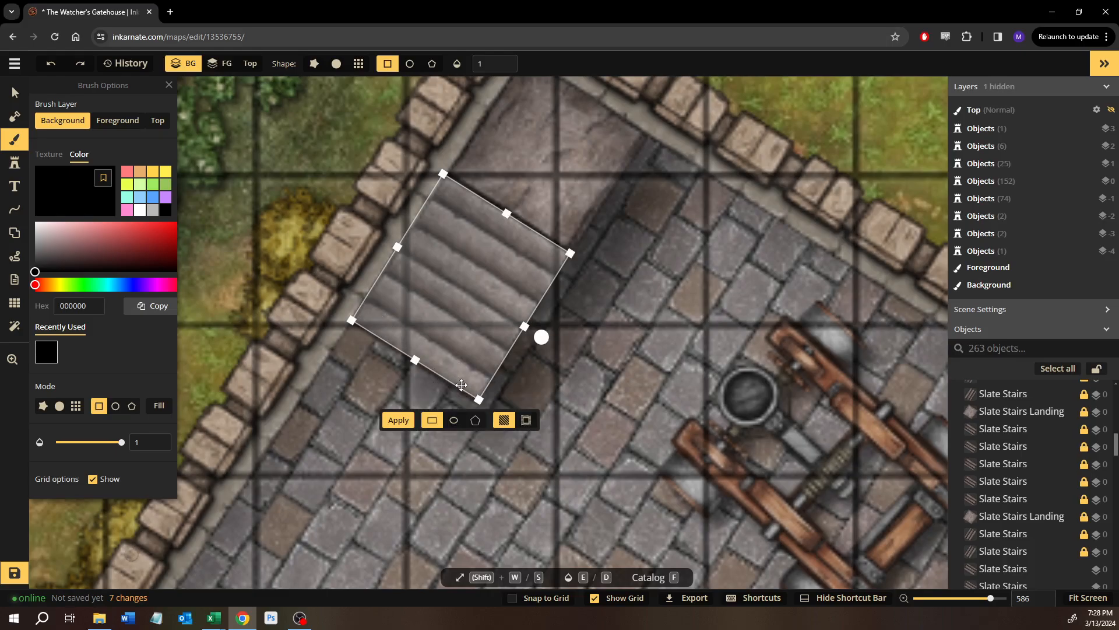
left_click(393, 427)
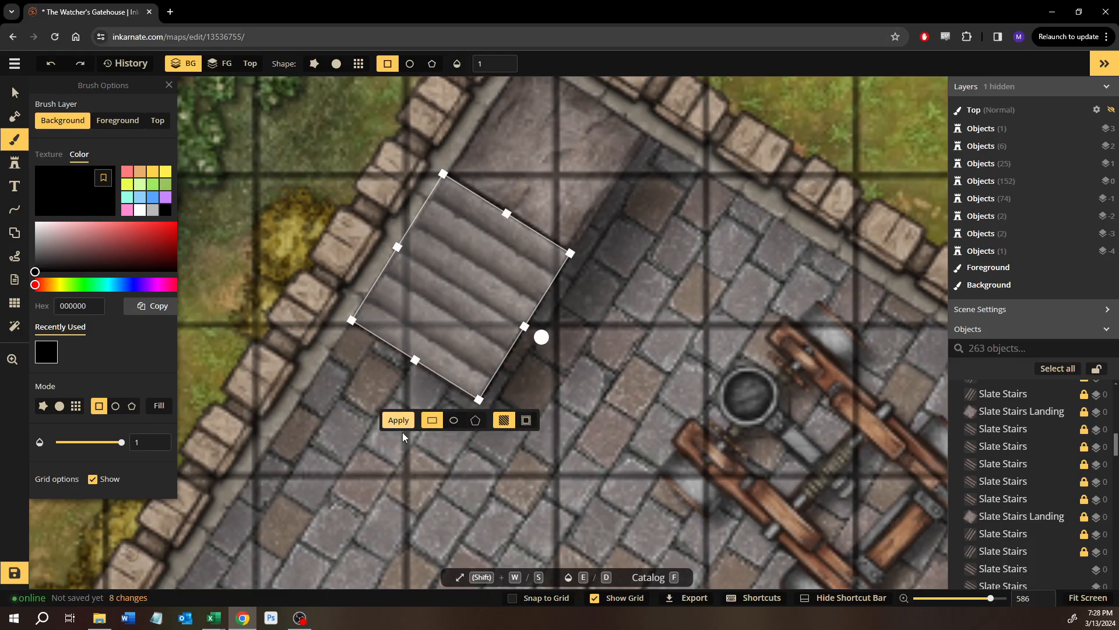
Select the upper slate stairs beside the northern corner's landing and set their opacity to 0.5.
left_click(18, 93)
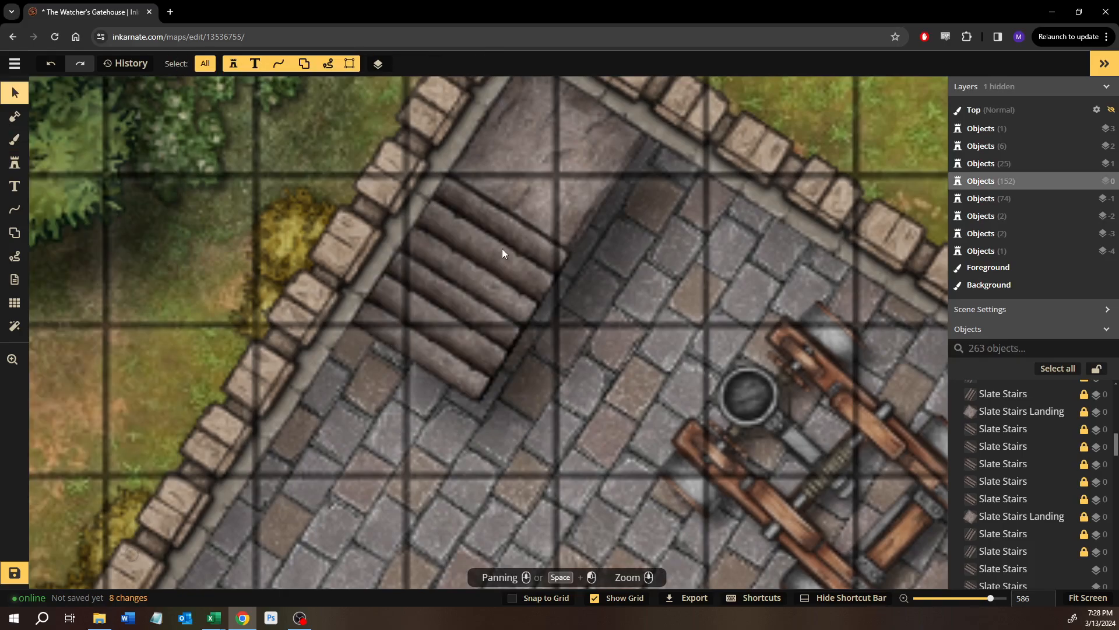
scroll(1029, 434, "up", 3)
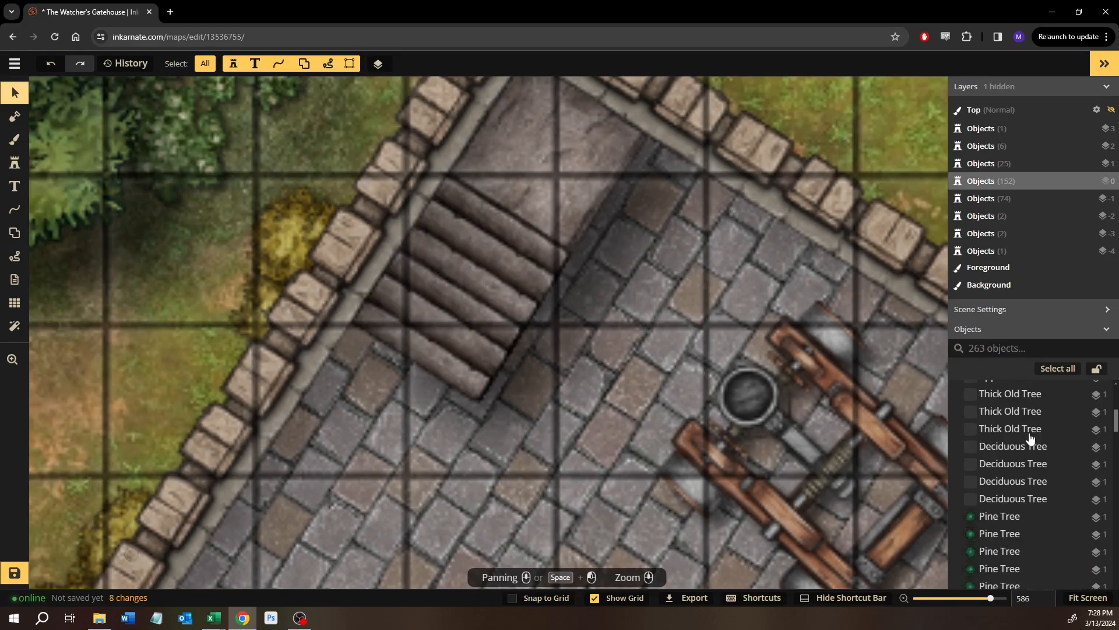
scroll(1026, 443, "down", 3)
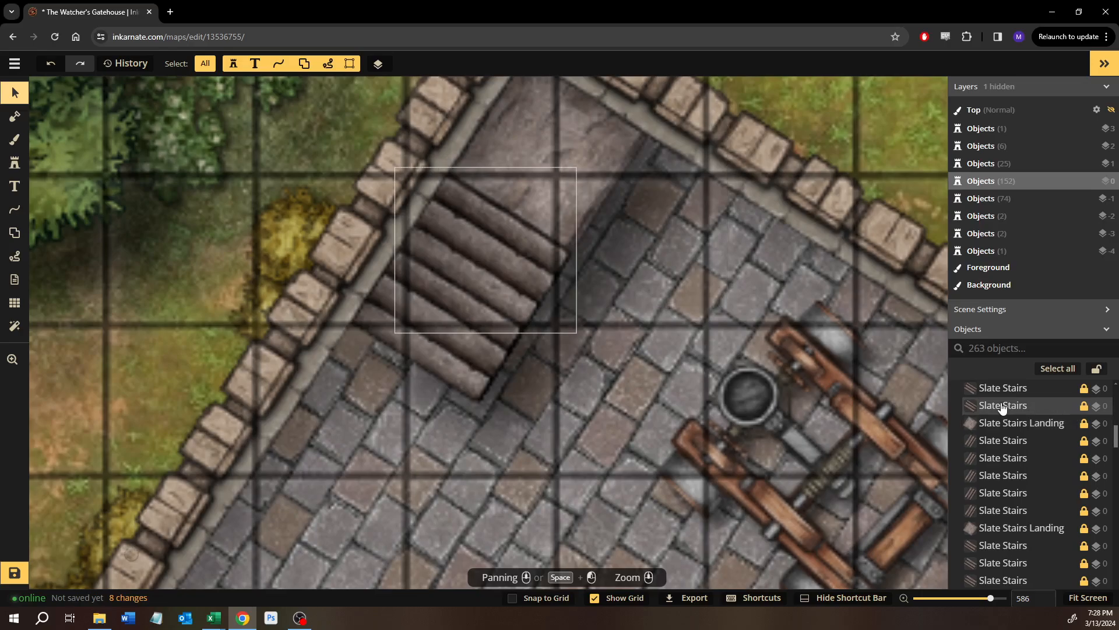
left_click(1002, 406)
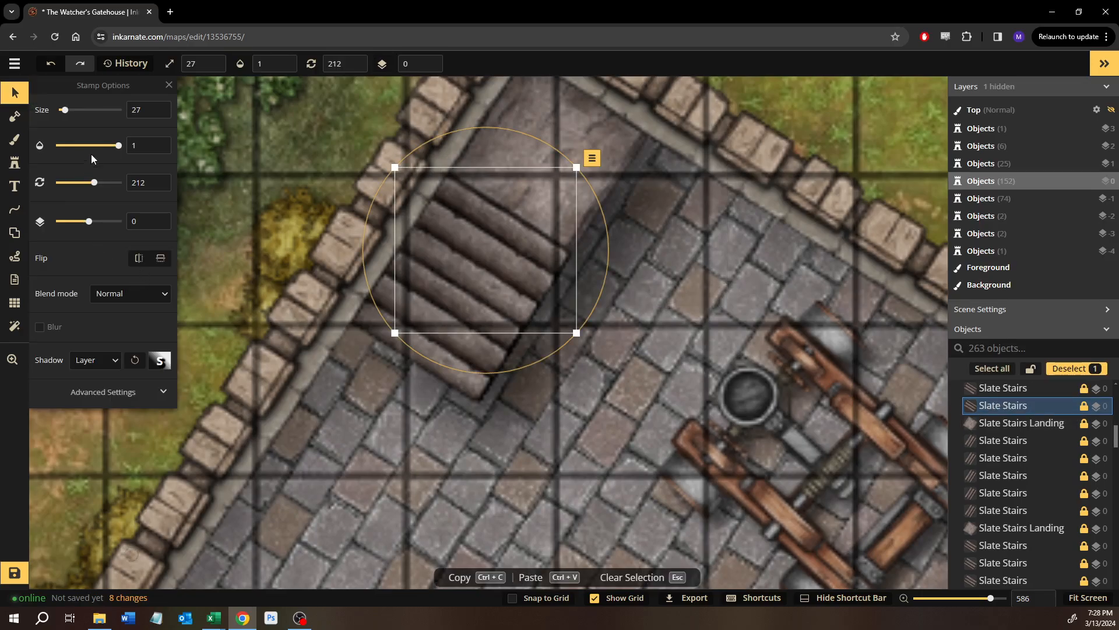
left_click_drag(118, 145, 102, 155)
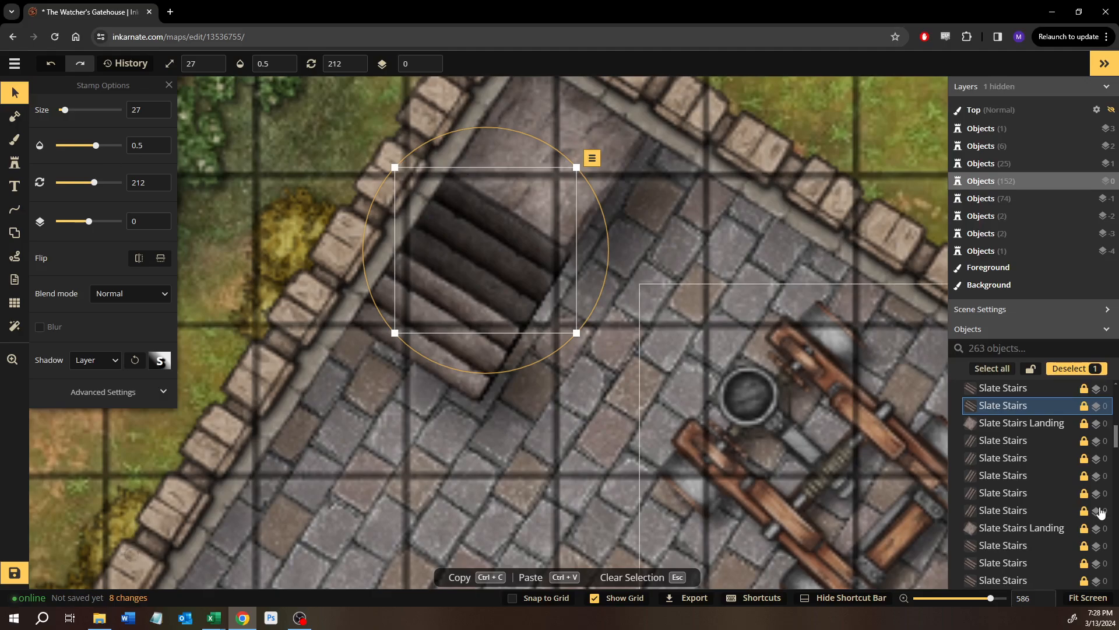
Select the slate stairs landing in the northern corner and set its opacity to 0.25.
left_click(1022, 423)
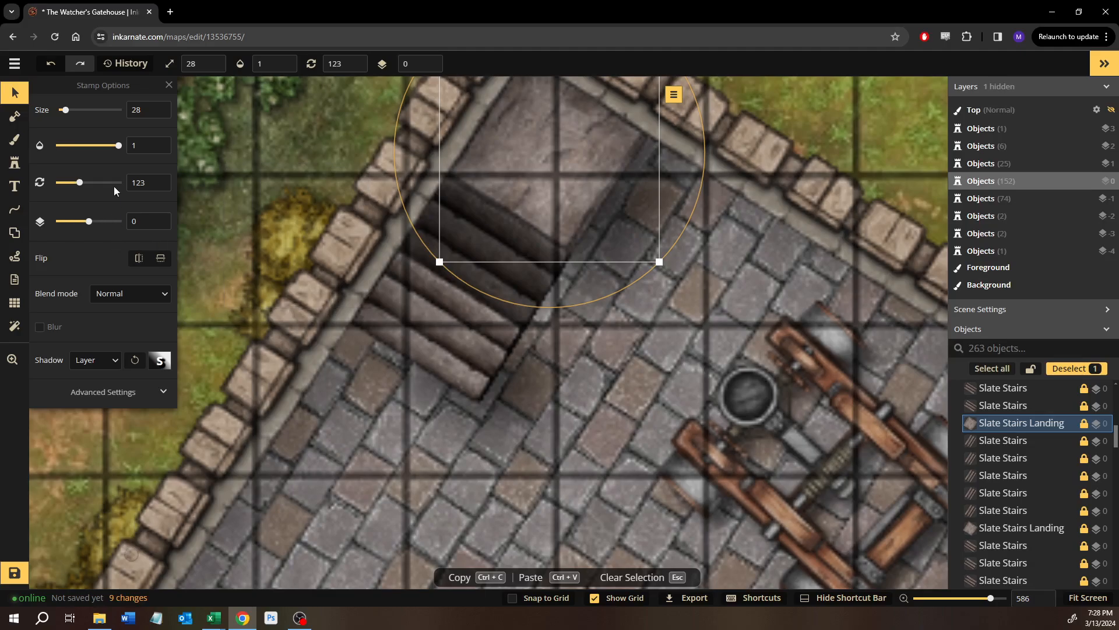
left_click_drag(118, 149, 90, 154)
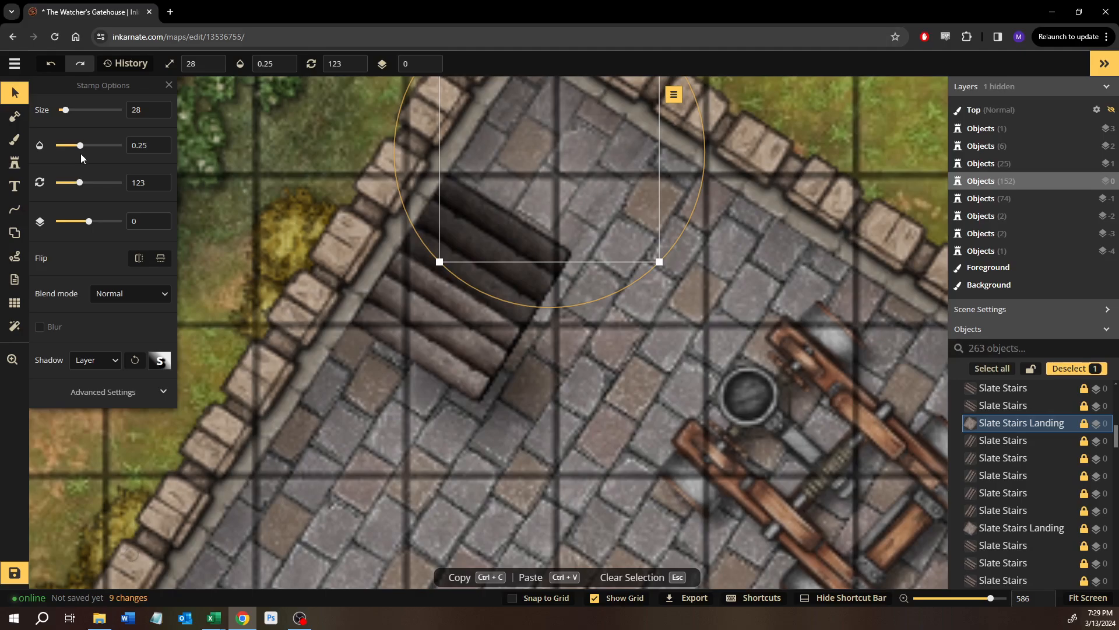
left_click_drag(537, 249, 446, 345)
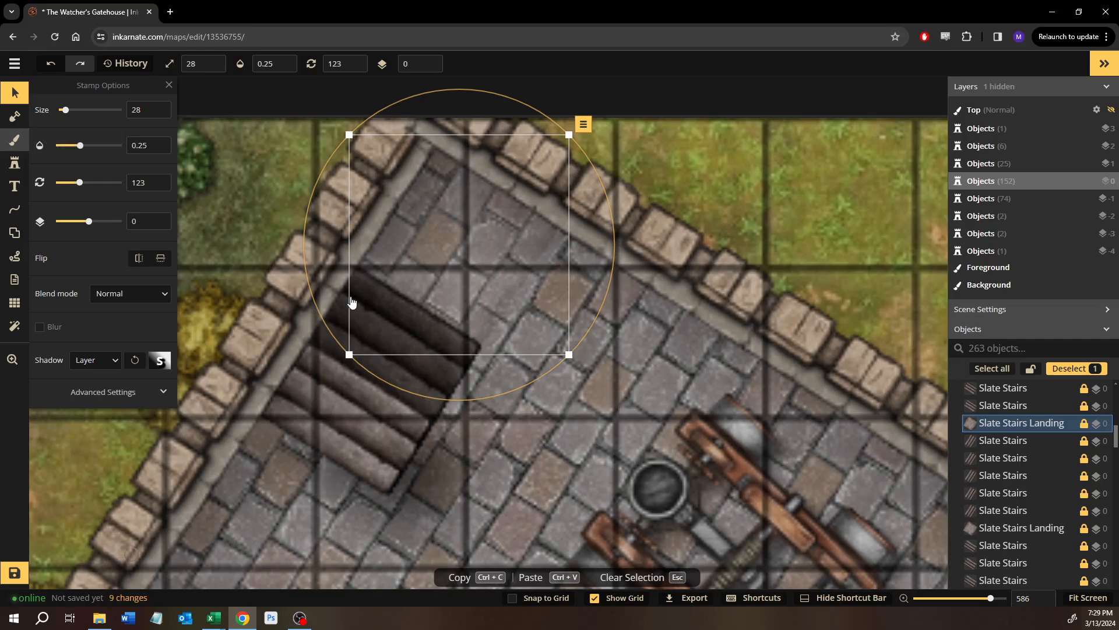
Fill a rotated black rectangle on the background layer covering the stairs and landing area in the tower's upper corner.
left_click(14, 139)
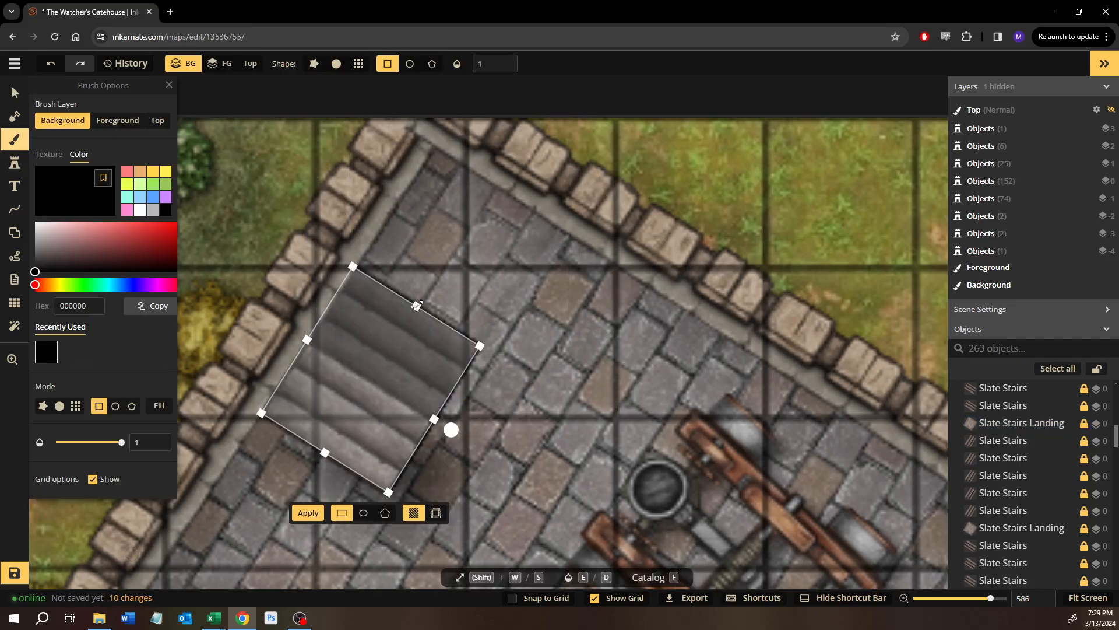
left_click_drag(418, 306, 529, 213)
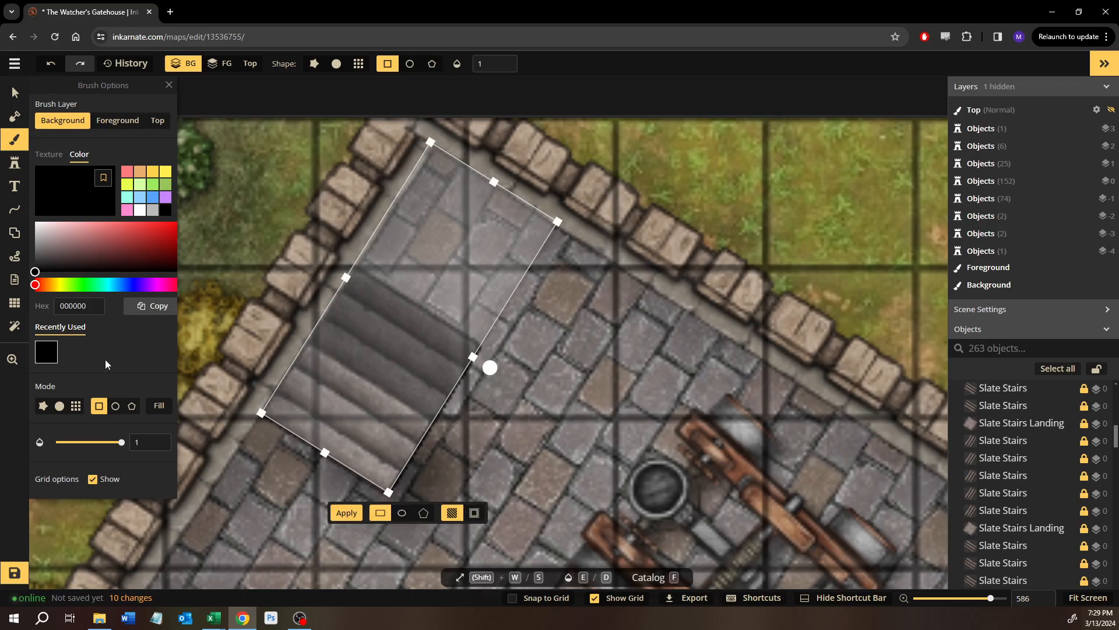
left_click(347, 514)
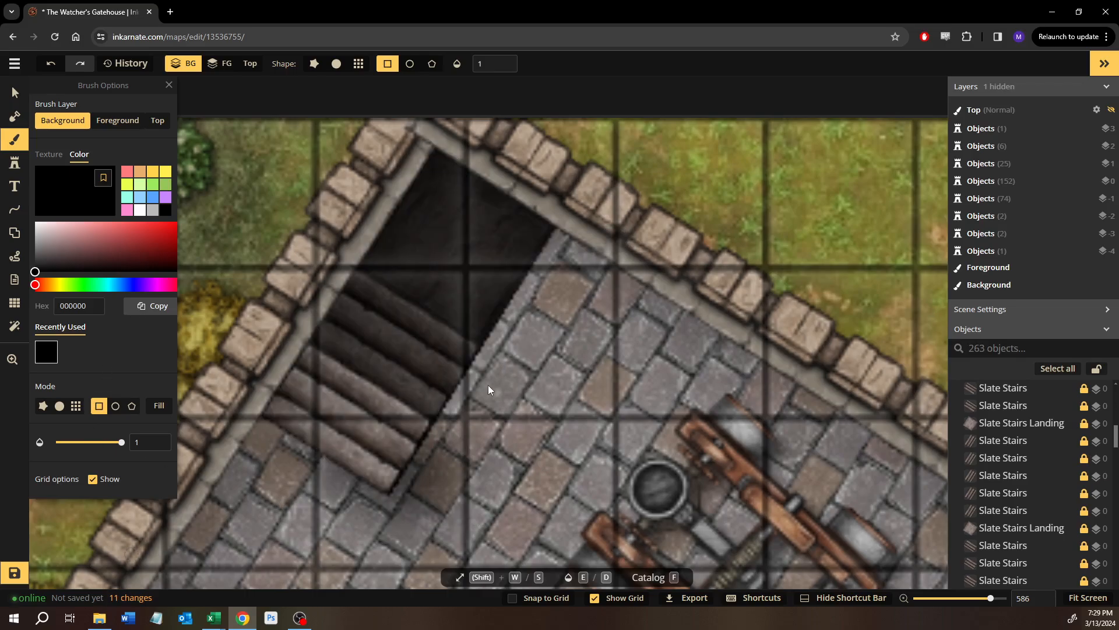
scroll(489, 386, "down", 1)
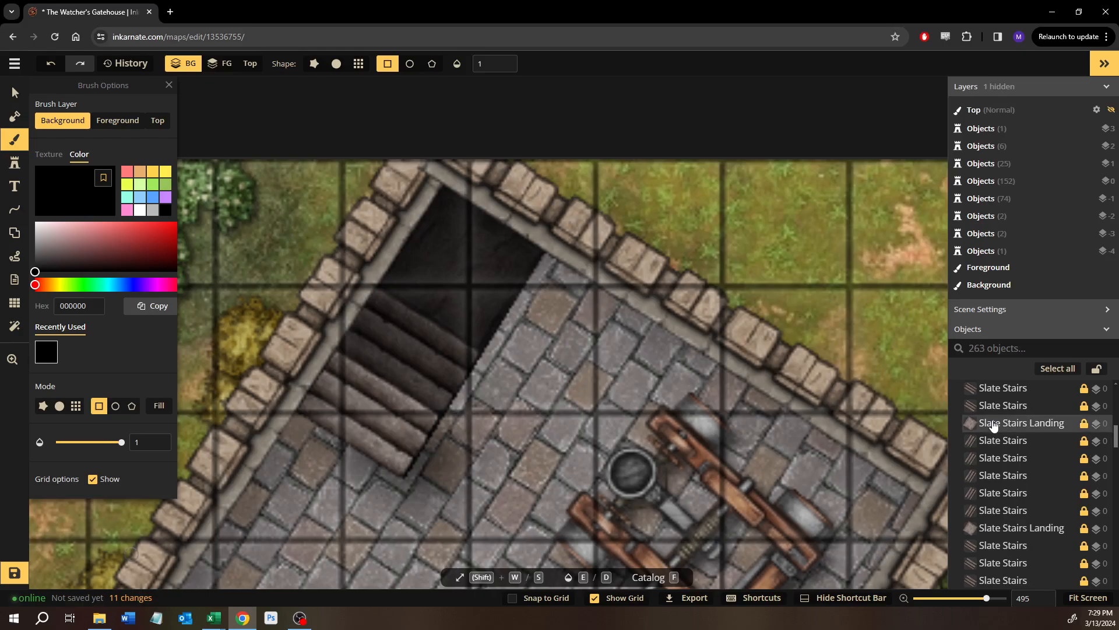
Set the opacity of the Slate Stairs stamp next to the corner landing to 0.66.
left_click(995, 425)
left_click(995, 410)
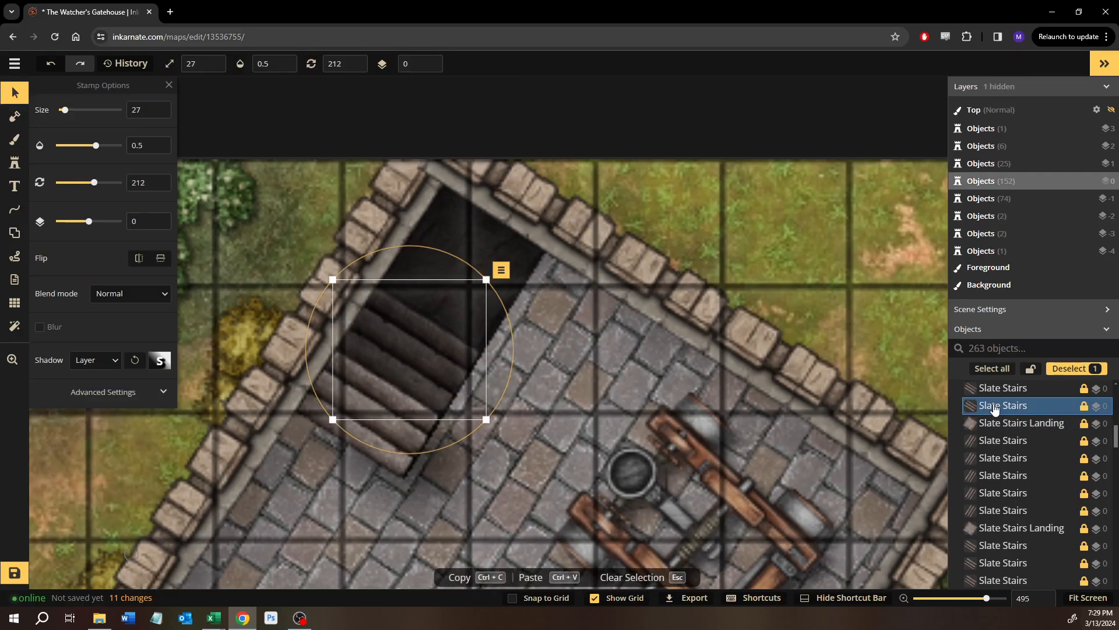
left_click(997, 425)
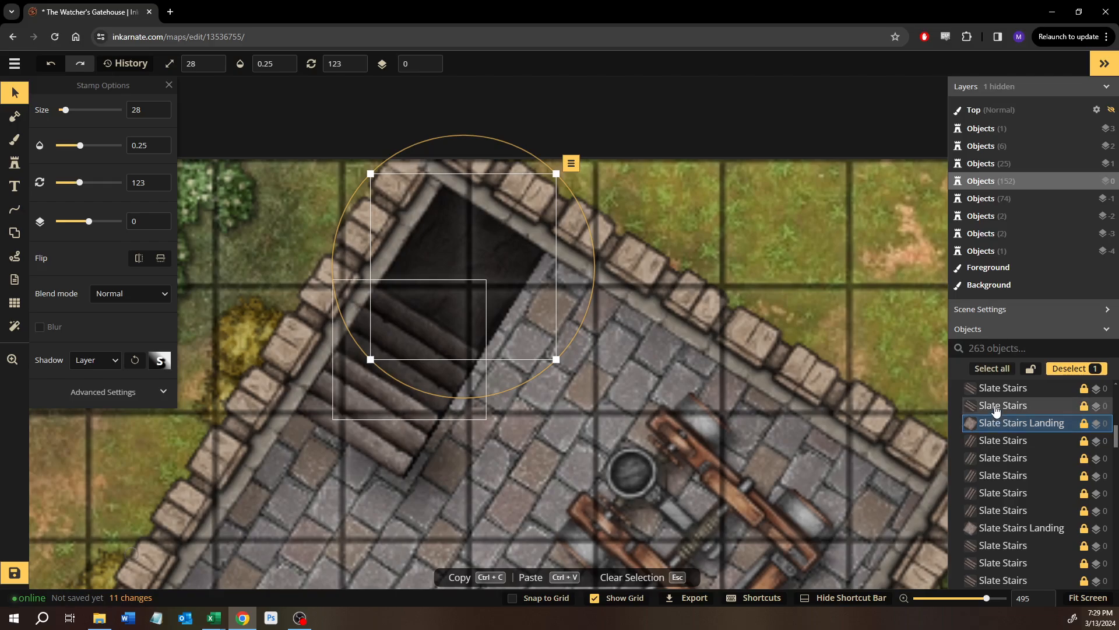
left_click(996, 406)
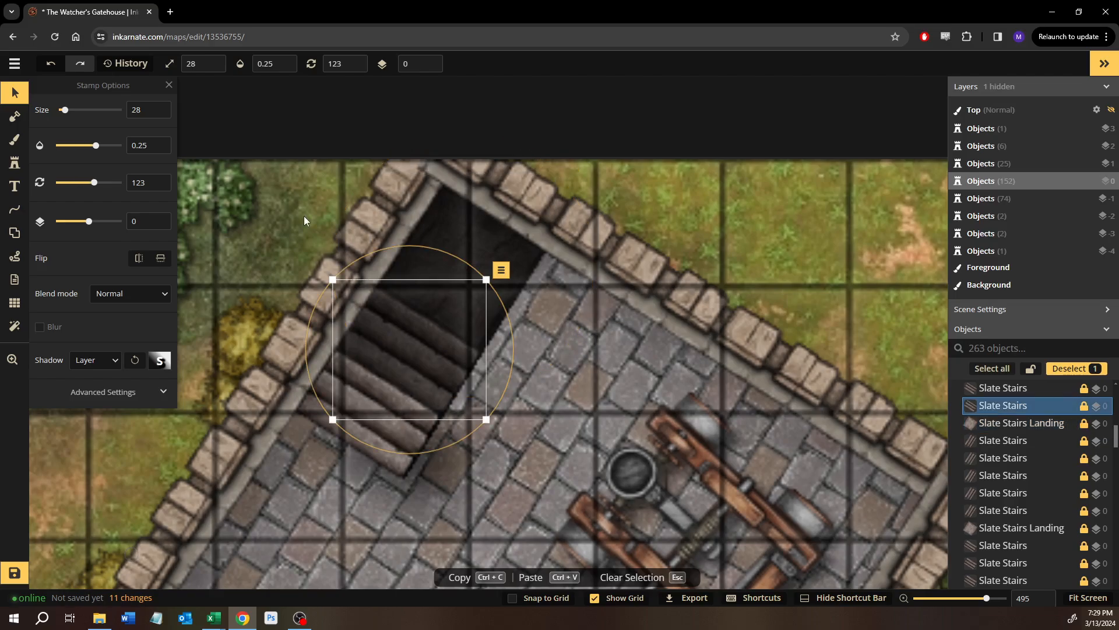
double_click(141, 146)
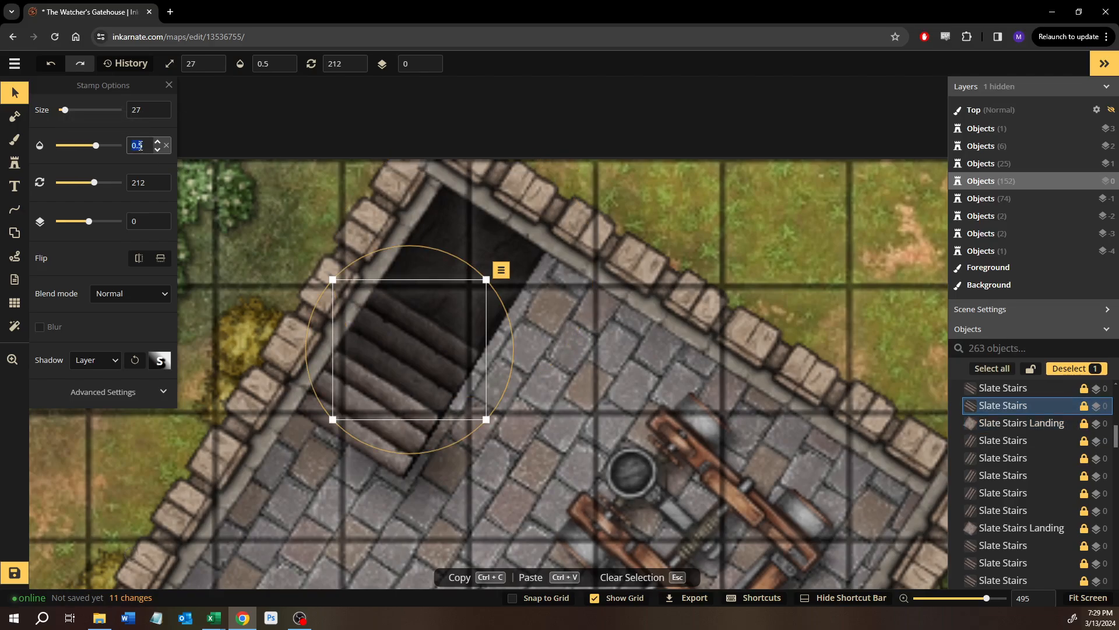
type("60")
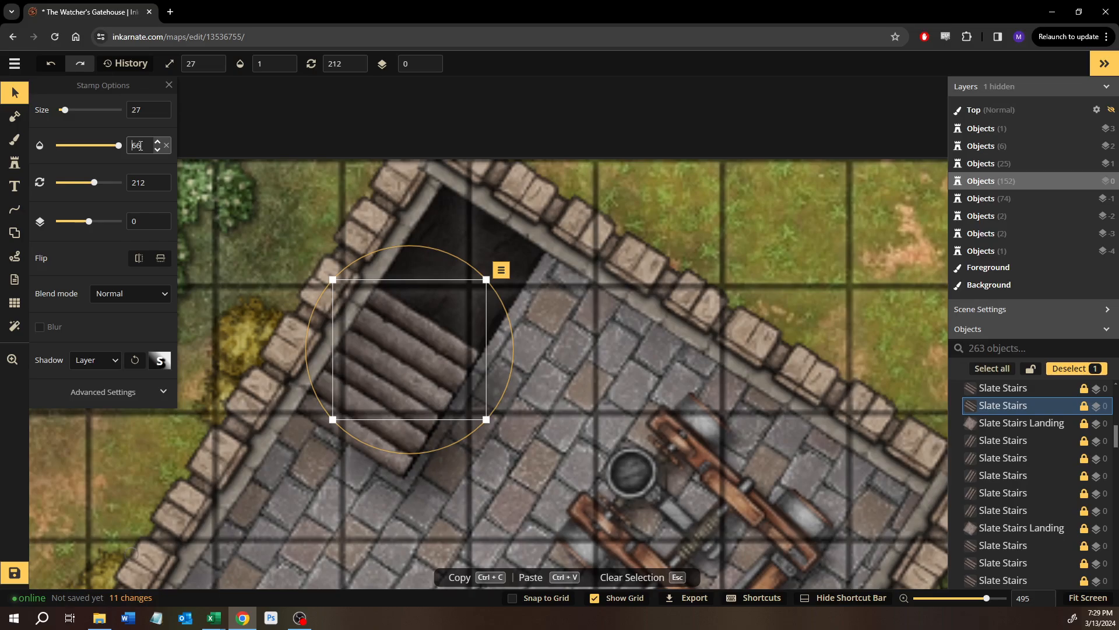
key("Return")
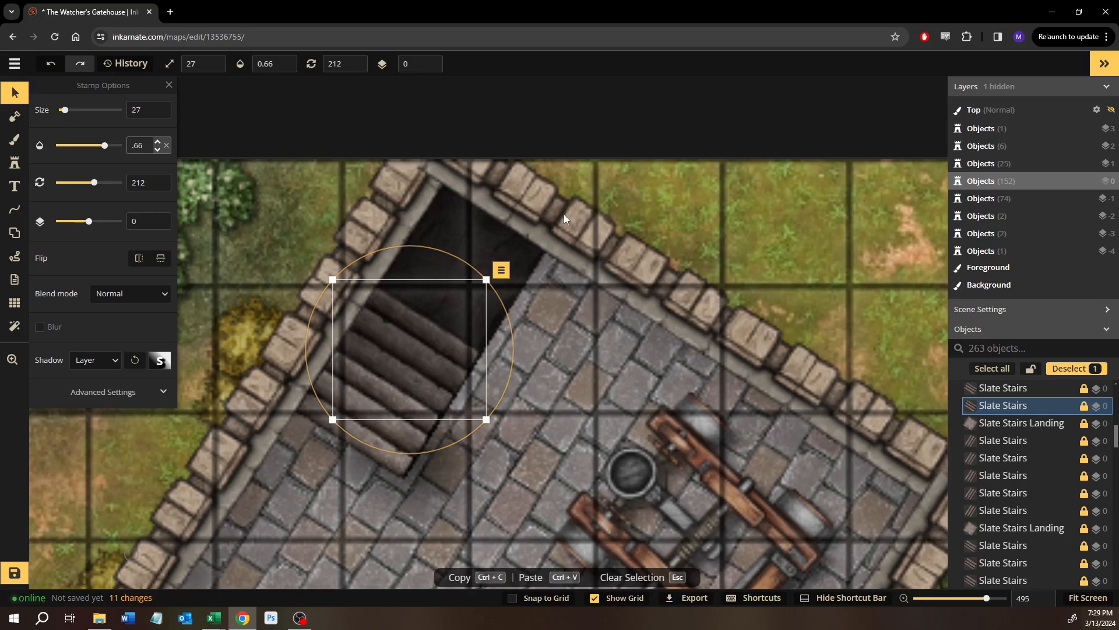
Set the corner Slate Stairs Landing stamp's opacity to 0.33 and clear the selection.
left_click(1014, 424)
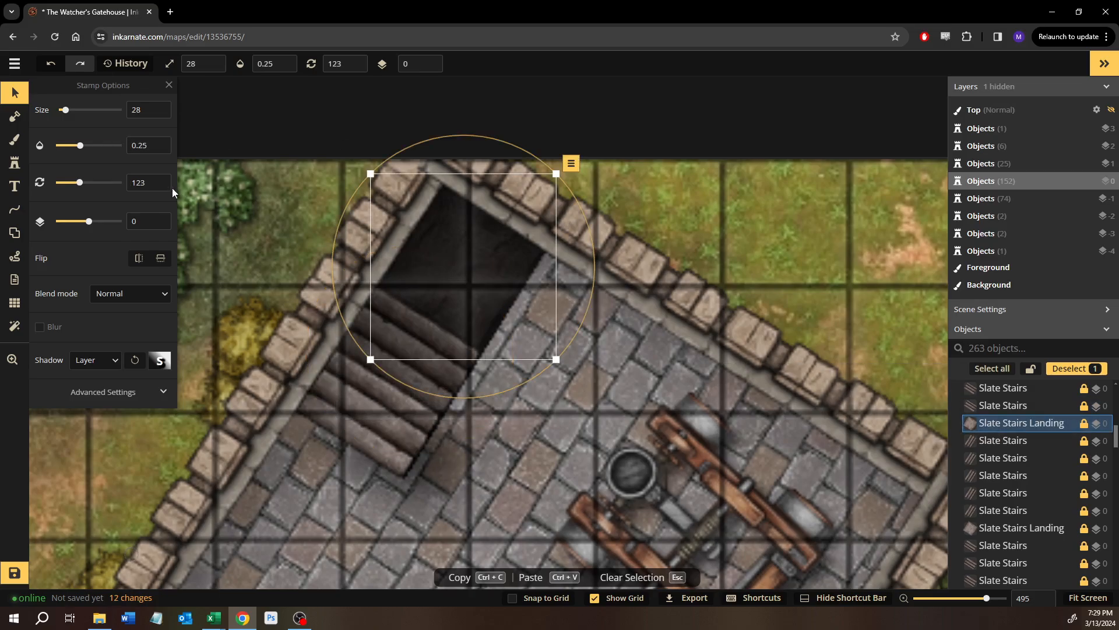
double_click(138, 145)
type("33")
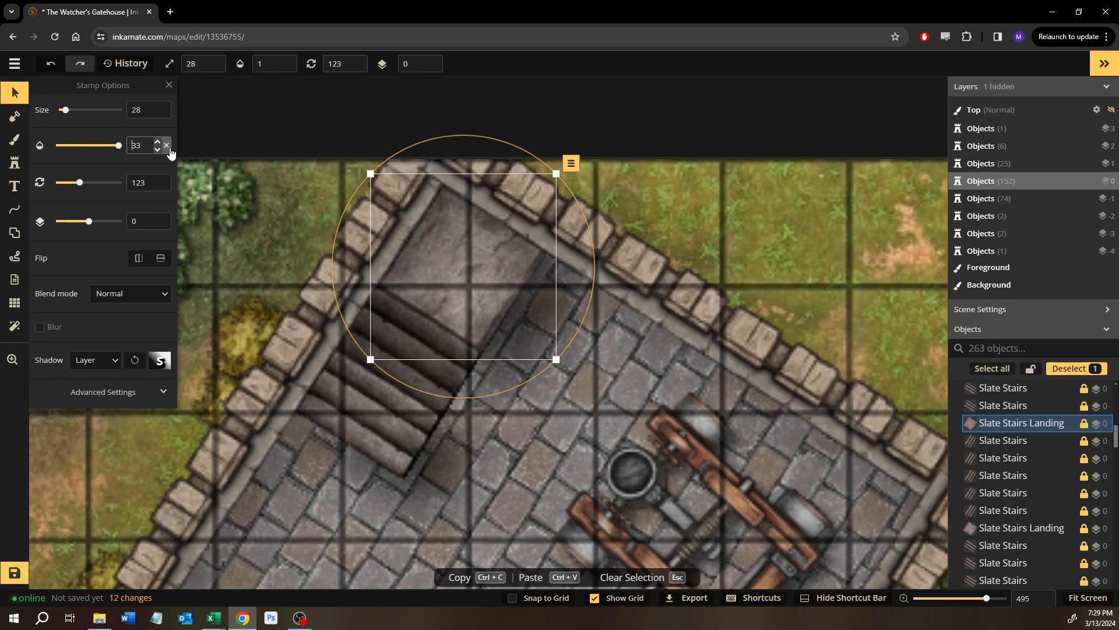
type(".")
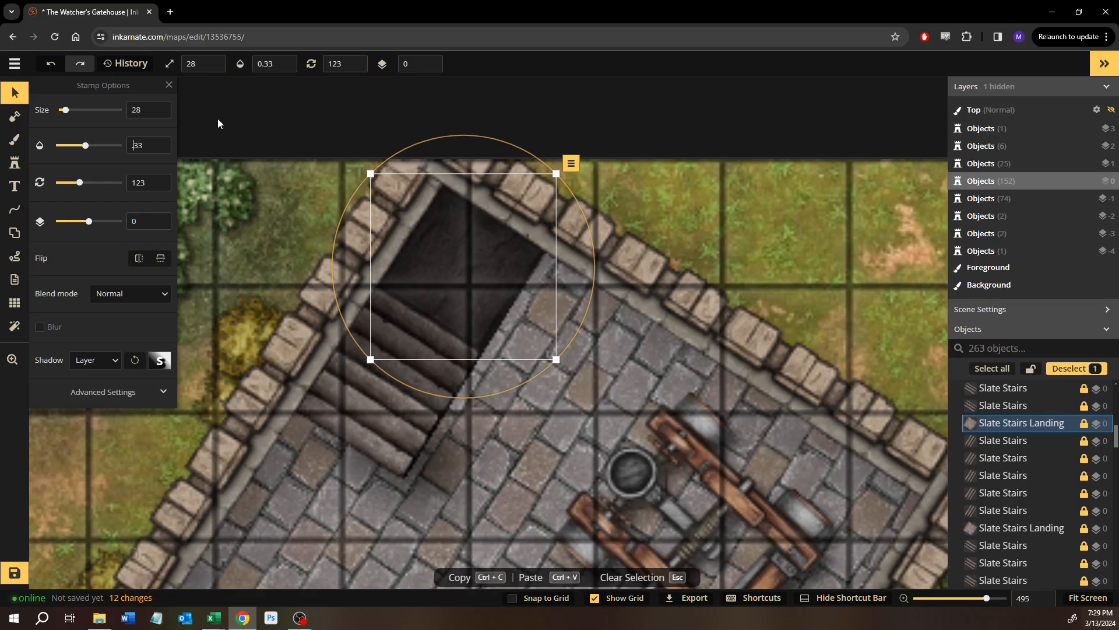
left_click(15, 95)
left_click(721, 232)
scroll(682, 265, "down", 5)
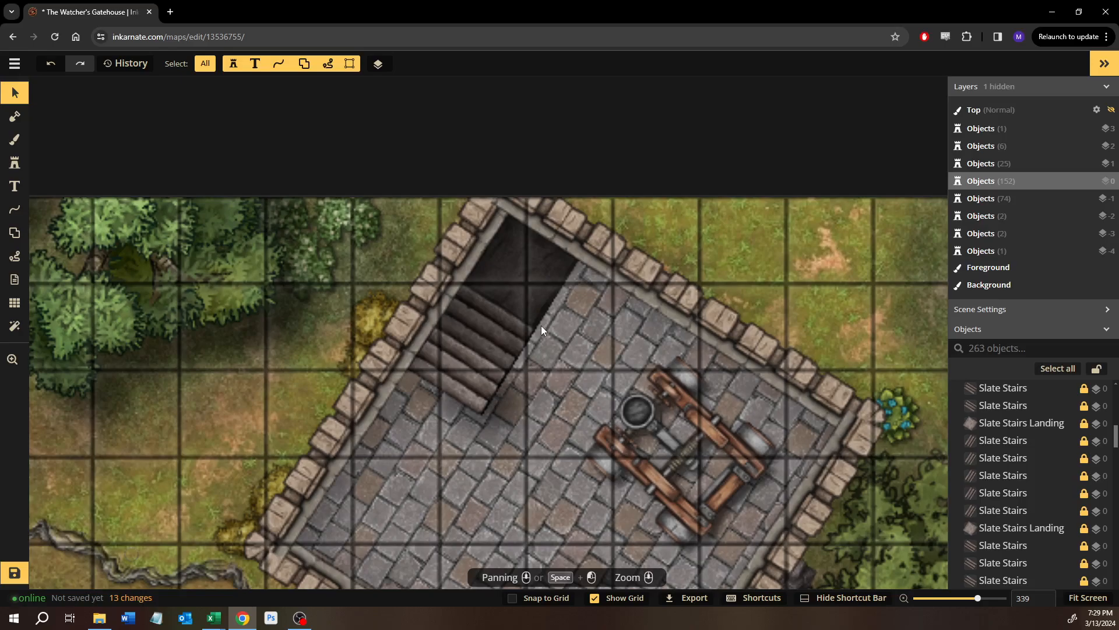
Select the corner landing with its two stair stamps and try nudging them slightly right and down and back.
scroll(505, 373, "up", 15)
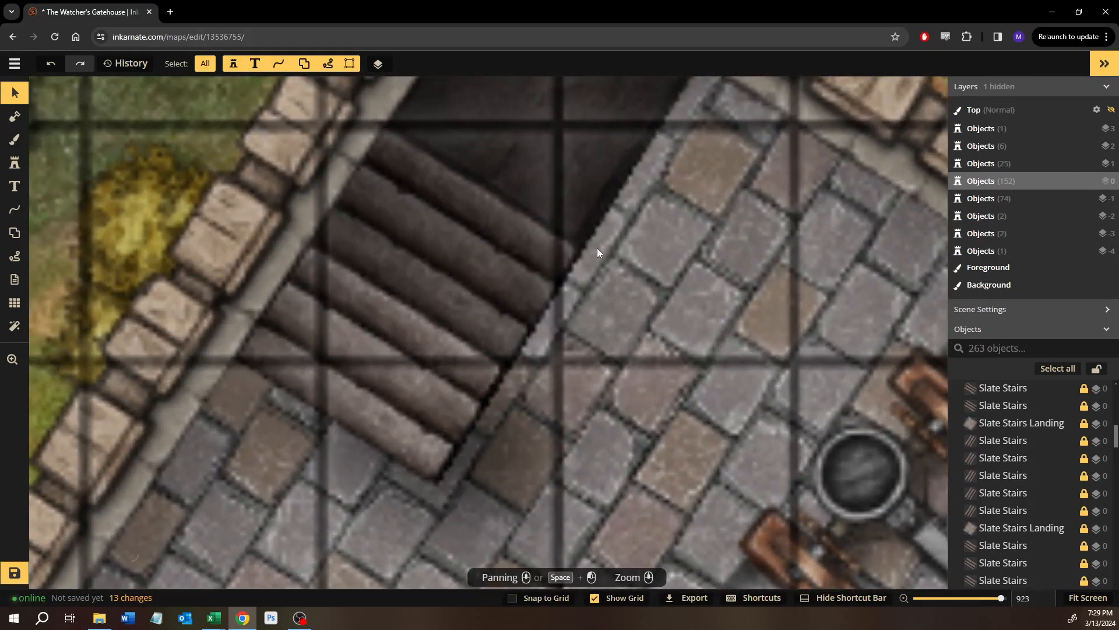
scroll(436, 460, "down", 3)
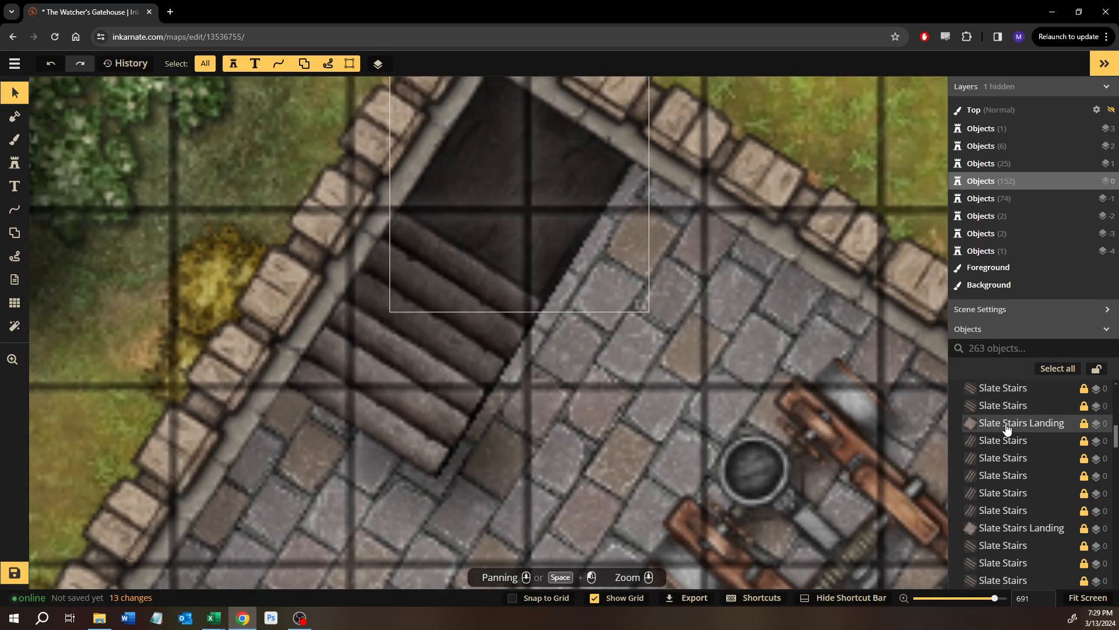
left_click(1006, 425)
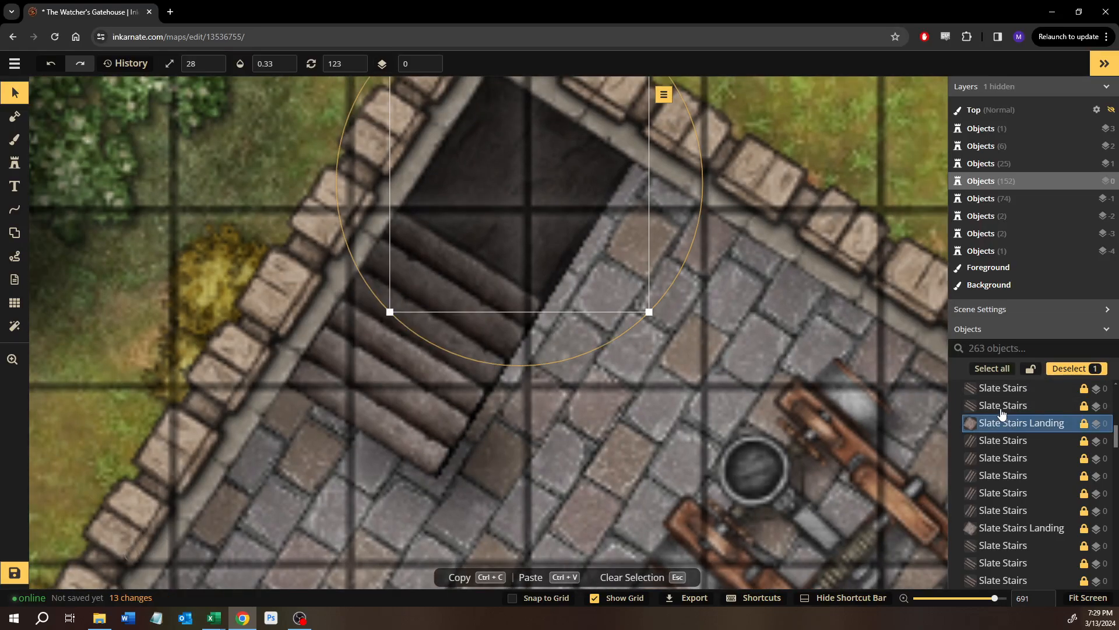
left_click(1004, 406, "shift")
left_click(1002, 389, "shift")
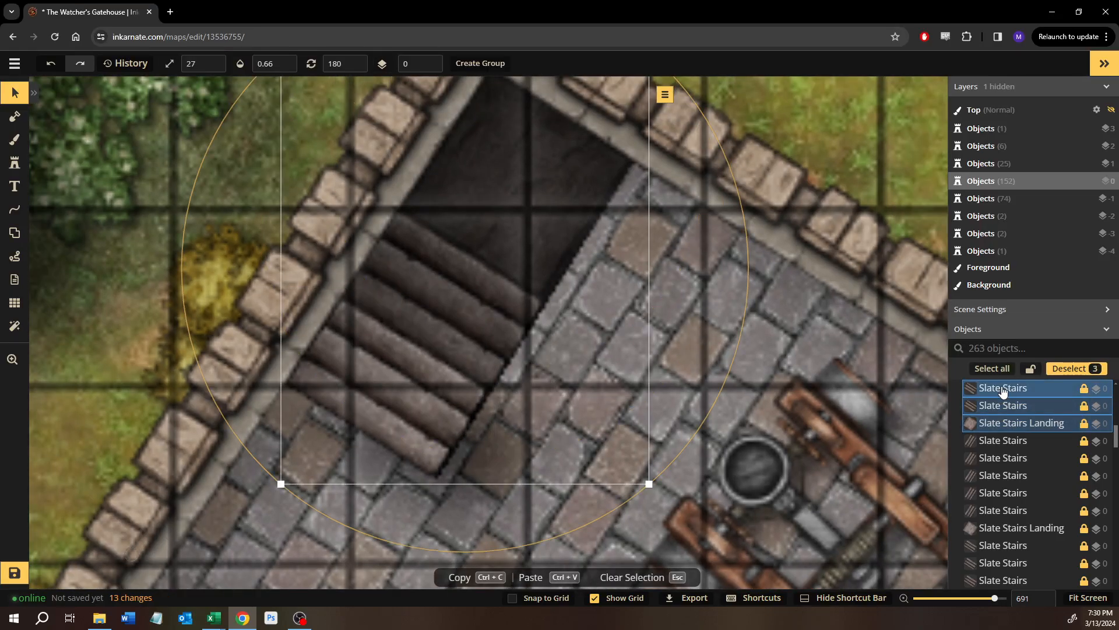
key("Right")
key("Down")
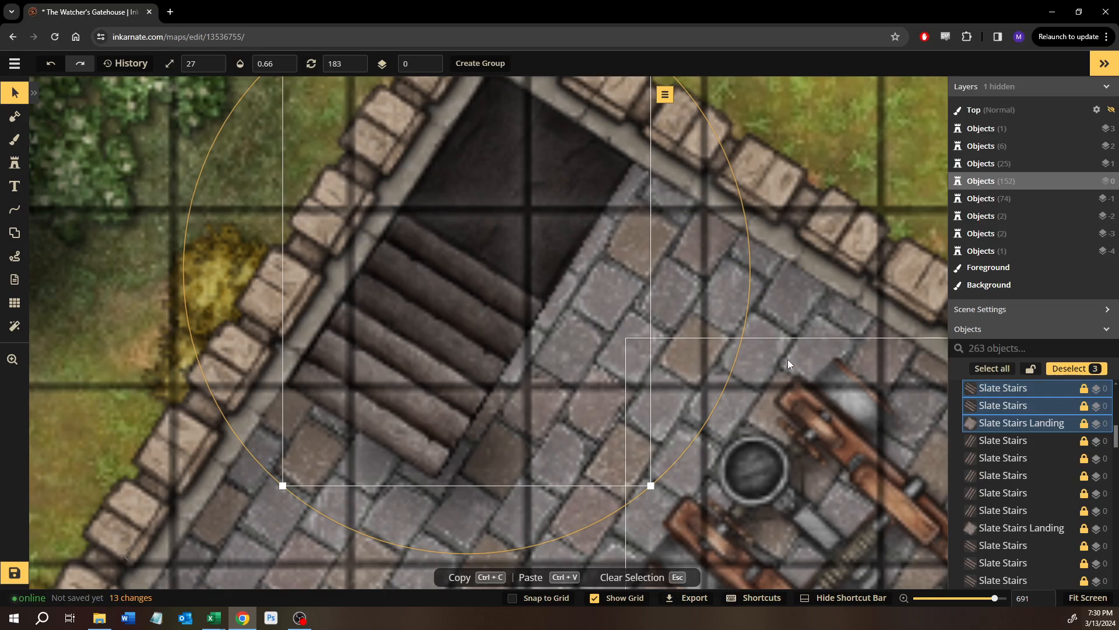
key("Left")
key("Up")
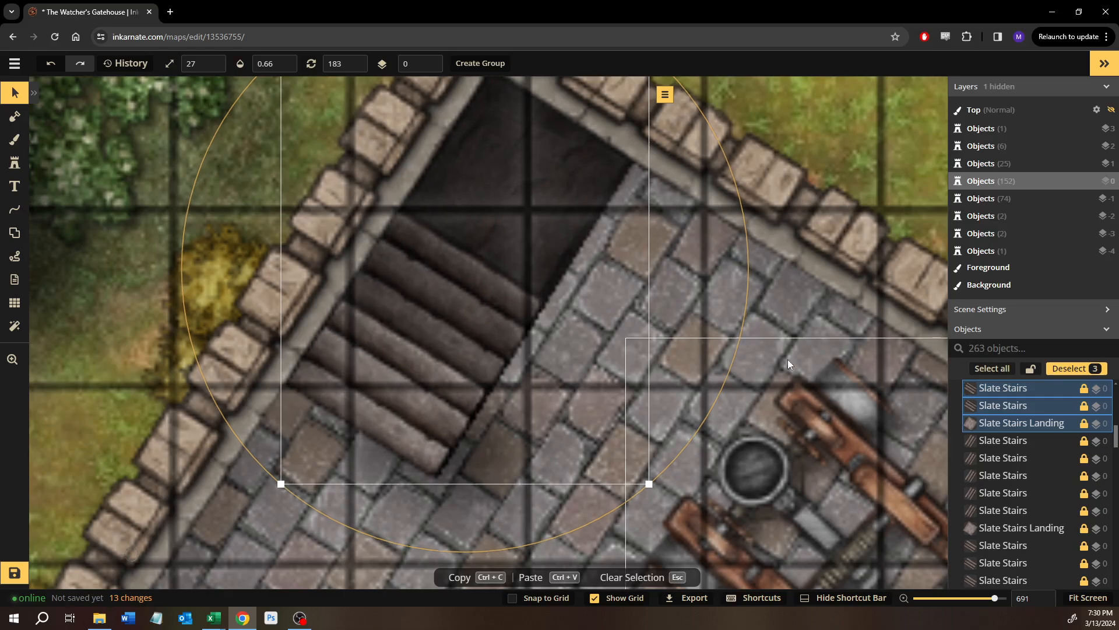
key("Right")
key("Left")
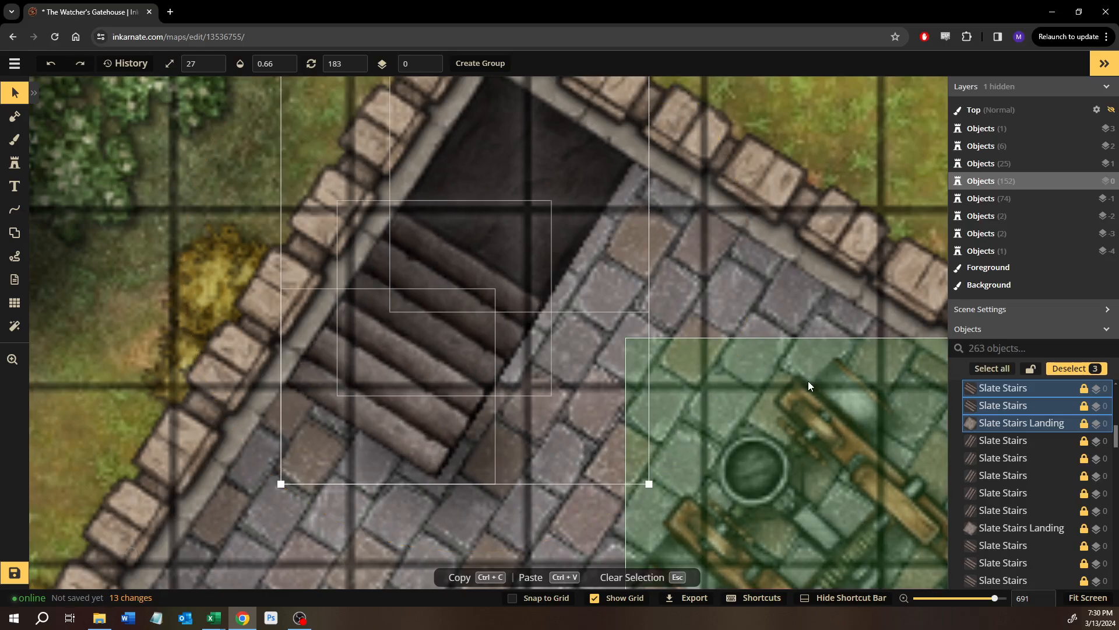
Undo the nudges, the stair and landing opacity changes and the black background rectangle.
key("ctrl+z")
key("ctrl+z")
key("ctrl+z")
key("ctrl+z")
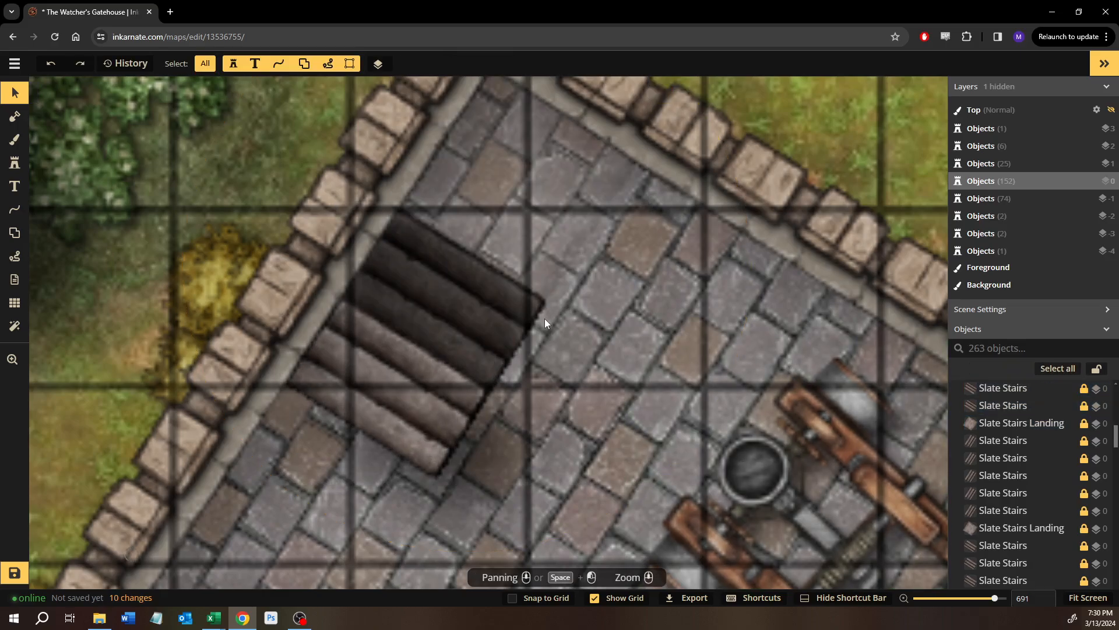
key("ctrl+z")
key("ctrl+z")
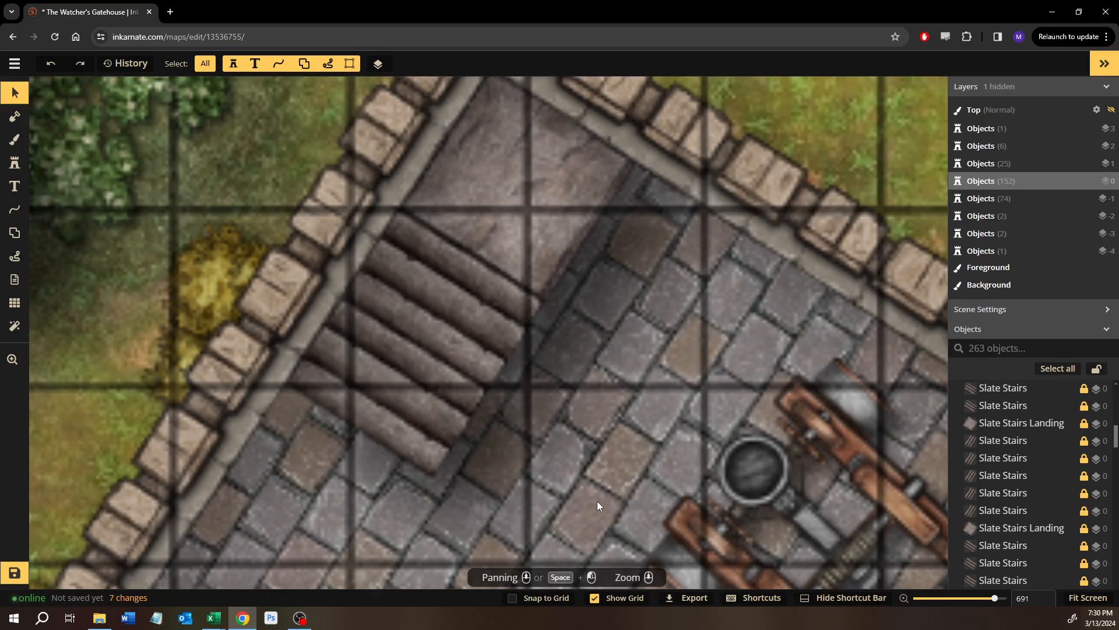
Fill a black background rectangle beneath the corner stairs and landing, rotated and stretched to match their full outline.
left_click(15, 139)
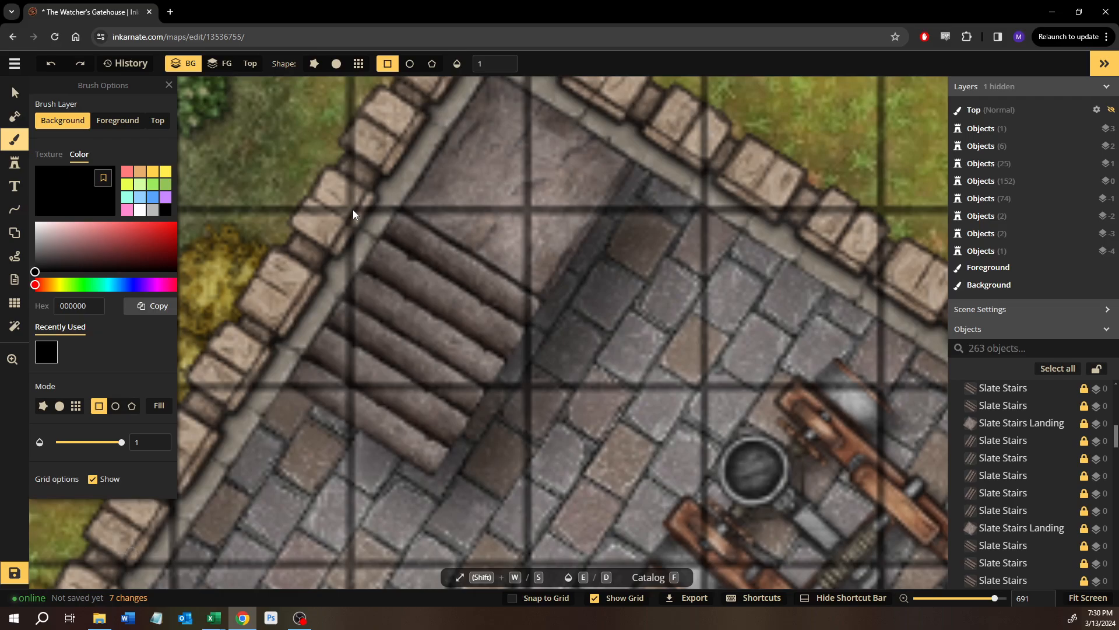
mouse_move(353, 211)
left_mouse_down()
mouse_move(488, 366)
mouse_move(529, 384)
left_mouse_up()
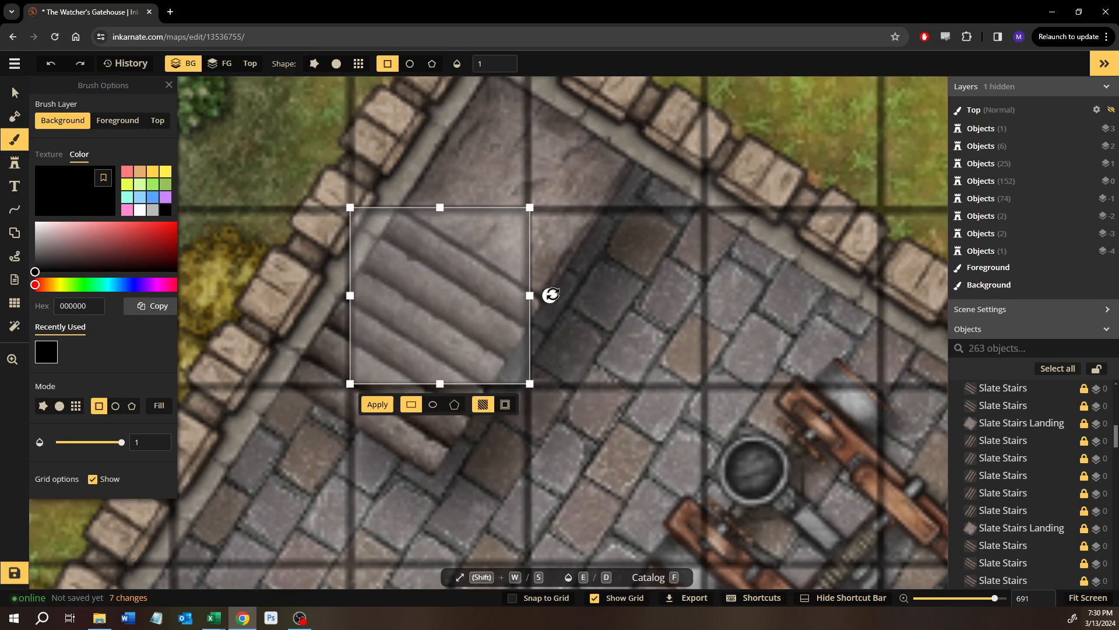
mouse_move(550, 296)
left_mouse_down()
mouse_move(530, 368)
mouse_move(551, 358)
left_mouse_up()
mouse_move(464, 261)
left_mouse_down()
mouse_move(538, 162)
mouse_move(523, 160)
left_mouse_up()
mouse_move(419, 336)
left_mouse_down()
mouse_move(380, 362)
mouse_move(343, 416)
left_mouse_up()
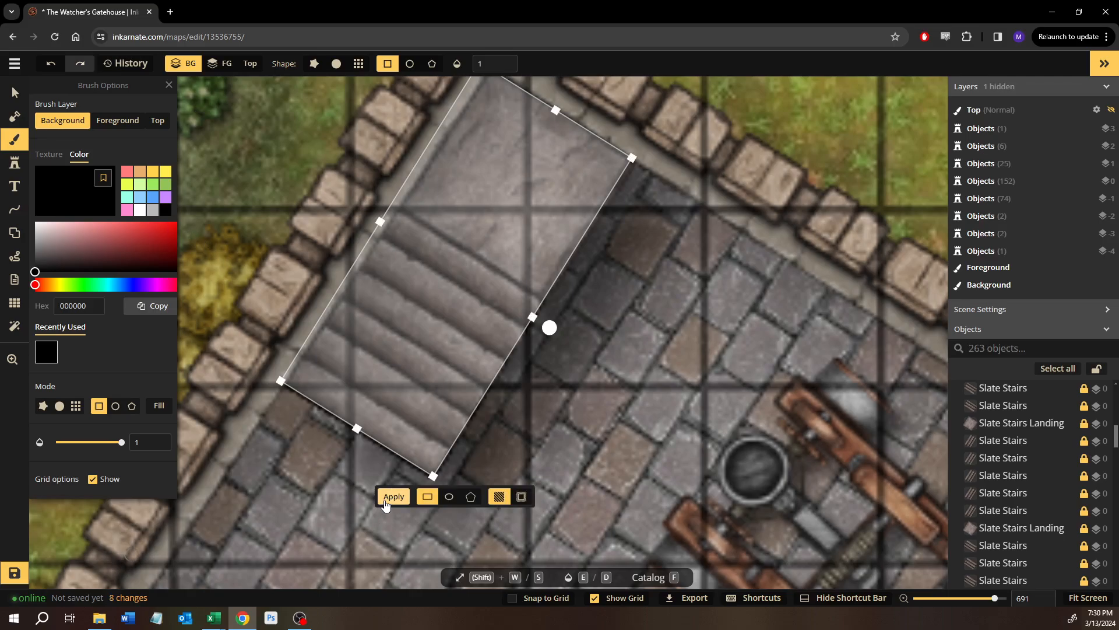
key("Escape")
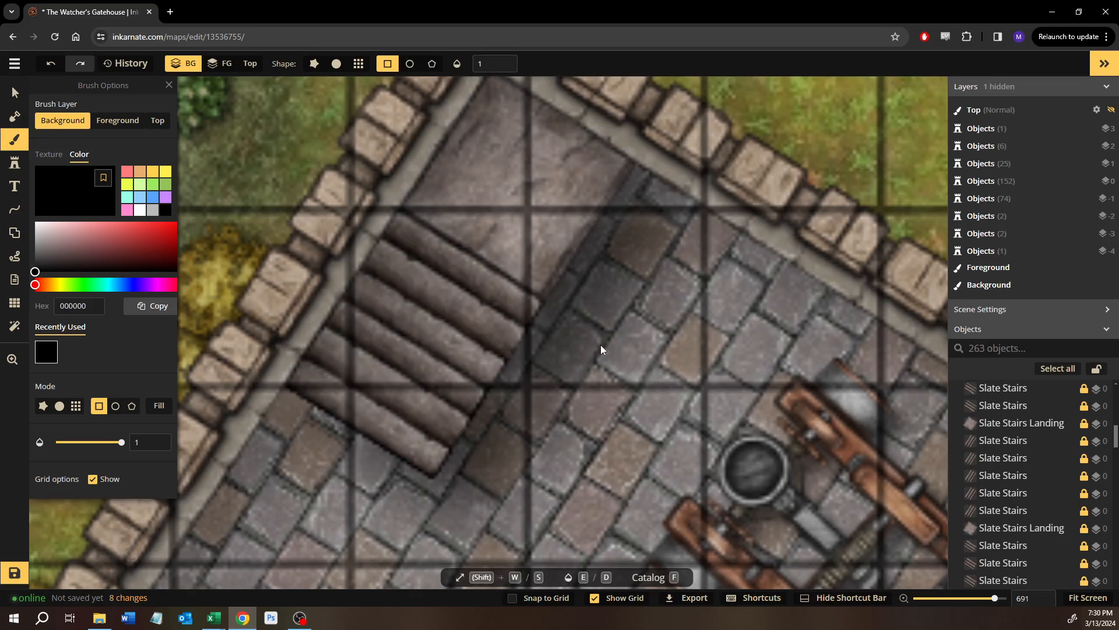
Set the opacity of the Slate Stairs stamp adjoining the corner landing to 0.66.
scroll(1020, 426, "up", 1)
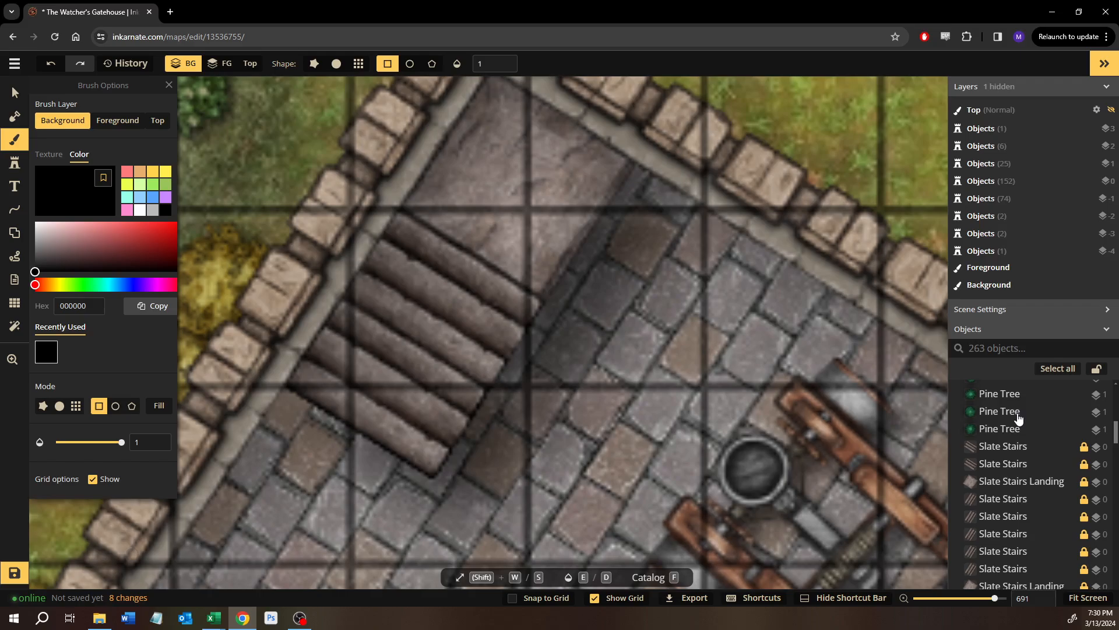
left_click(1005, 450)
left_click(1003, 465)
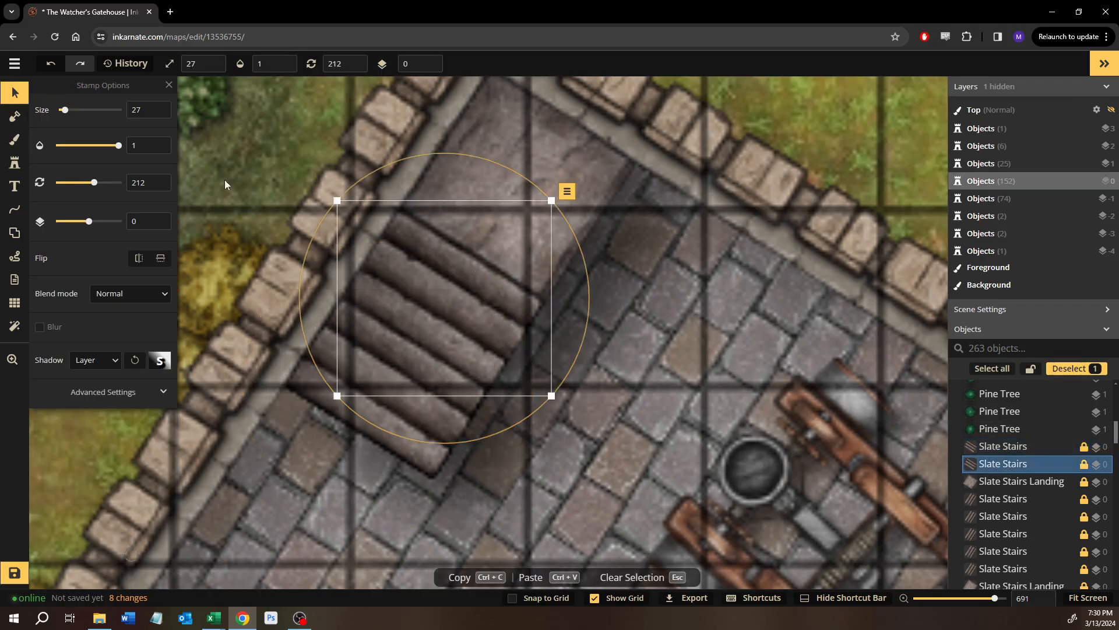
double_click(150, 151)
type(".66")
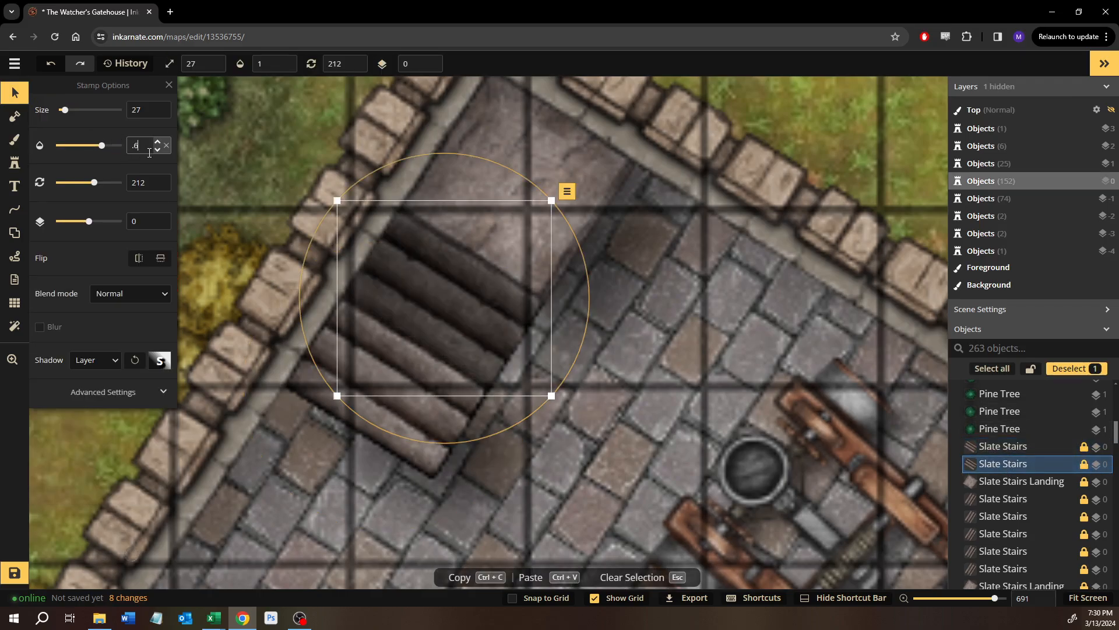
Set the opacity of the corner Slate Stairs Landing stamp to 0.33 and deselect it.
left_click(1003, 482)
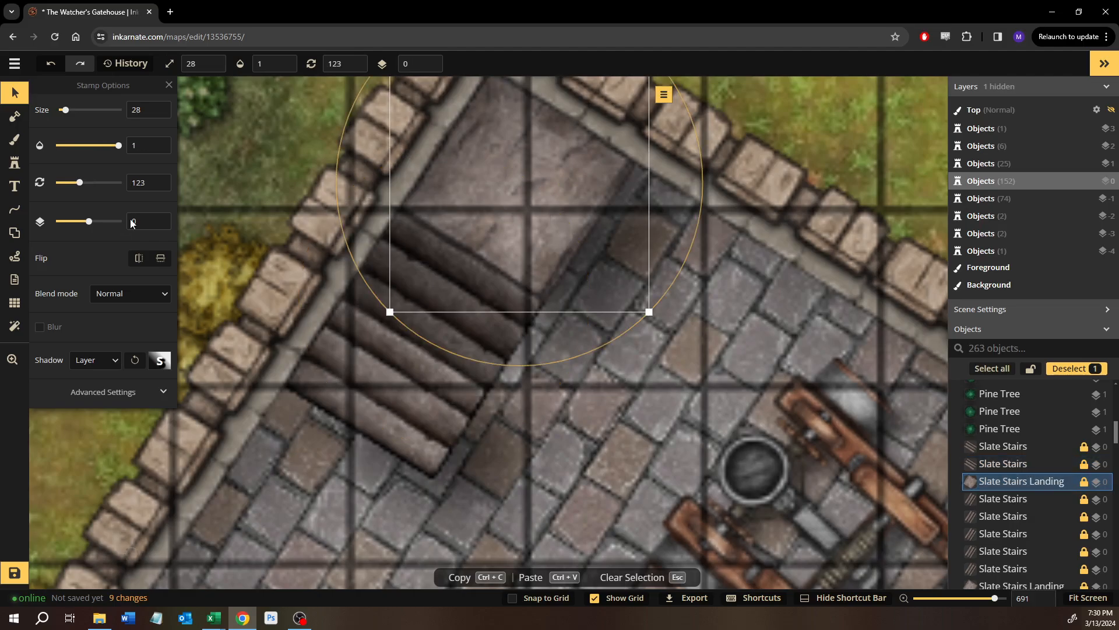
double_click(143, 145)
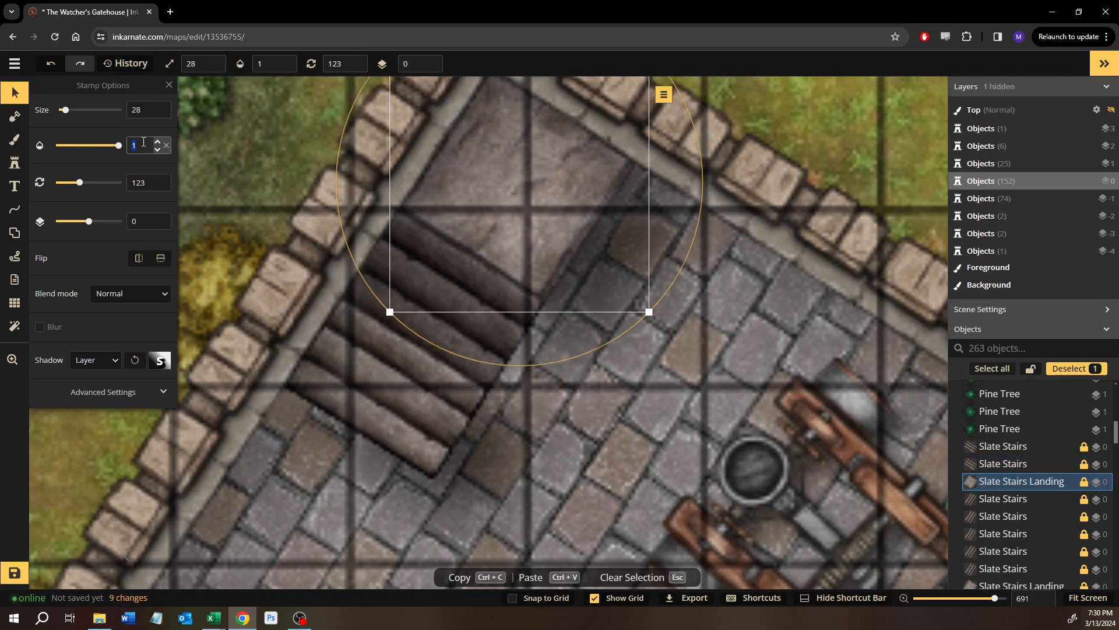
type(".33")
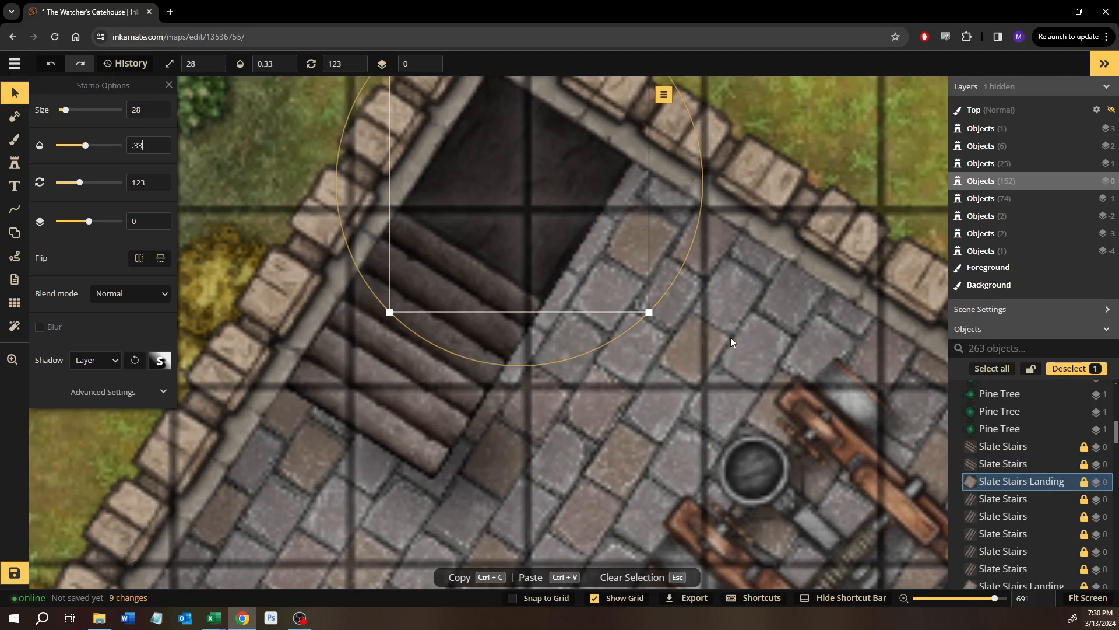
key("Escape")
scroll(728, 337, "down", 5)
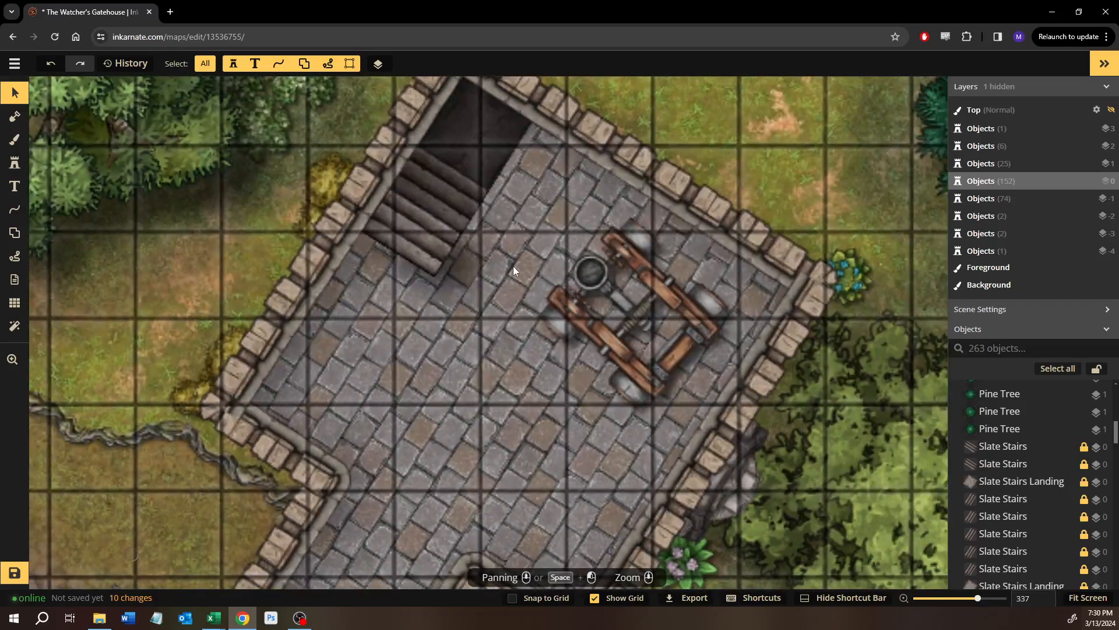
Raise the opacity of the three hidden Slate Stairs beside the north tower's corner landing to 1, return it to 0, and deselect them.
left_click(984, 501)
left_click(1011, 533, "shift")
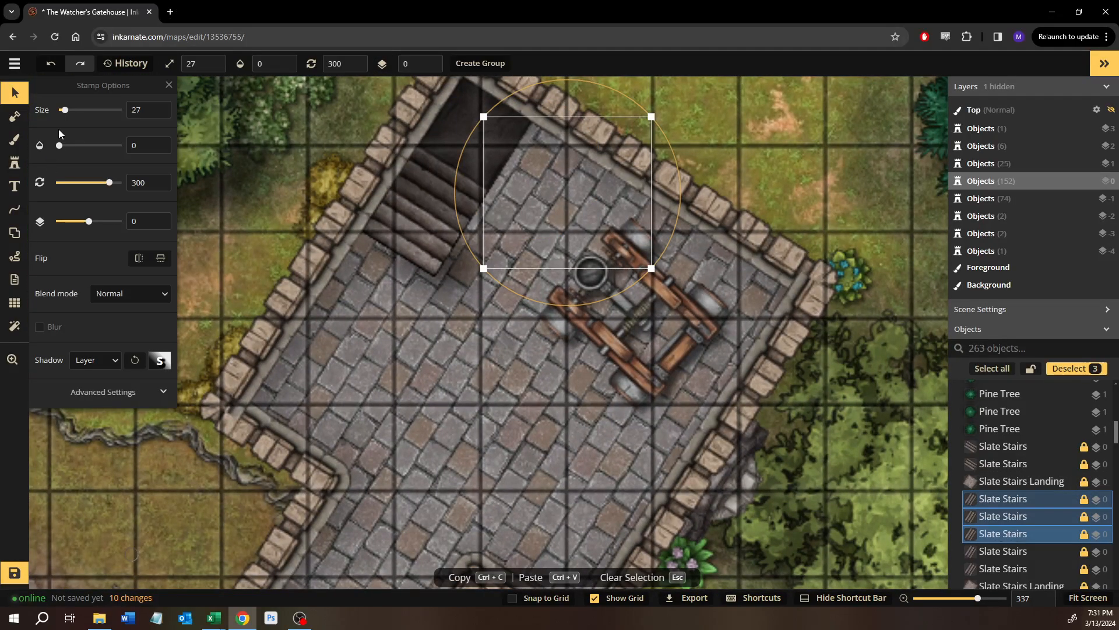
left_click_drag(94, 145, 144, 162)
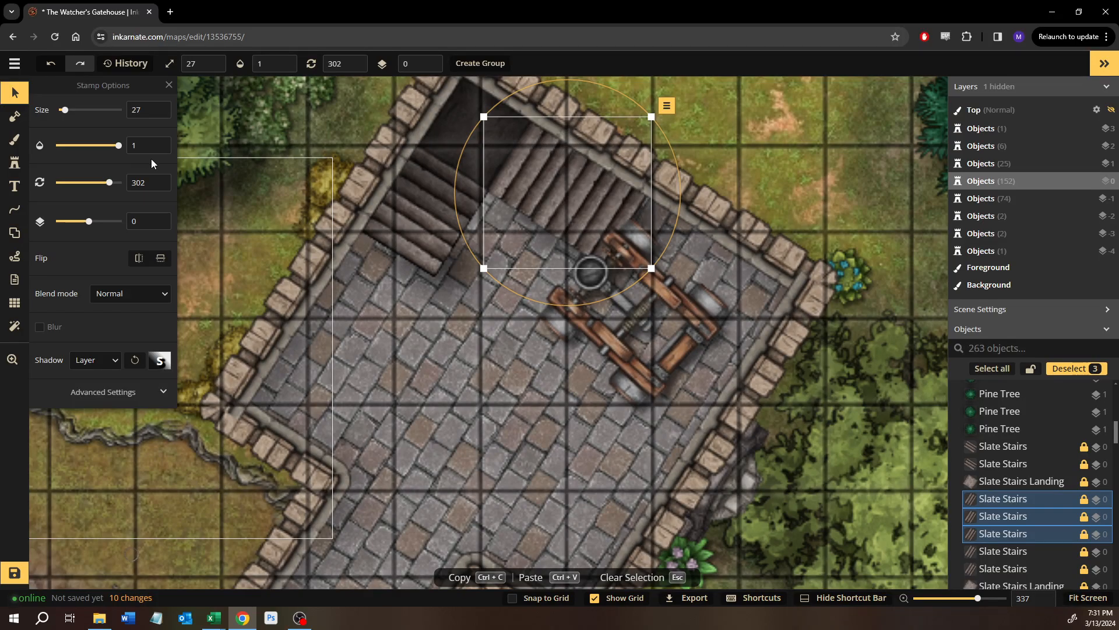
left_click_drag(118, 145, 39, 157)
key("ctrl+z")
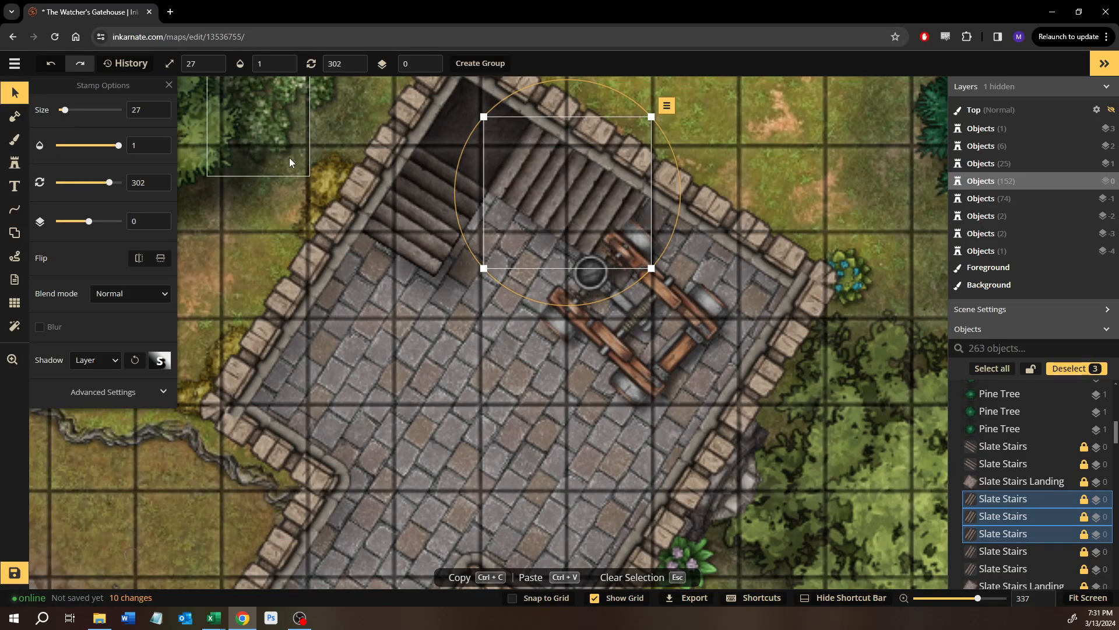
left_click_drag(118, 145, 18, 140)
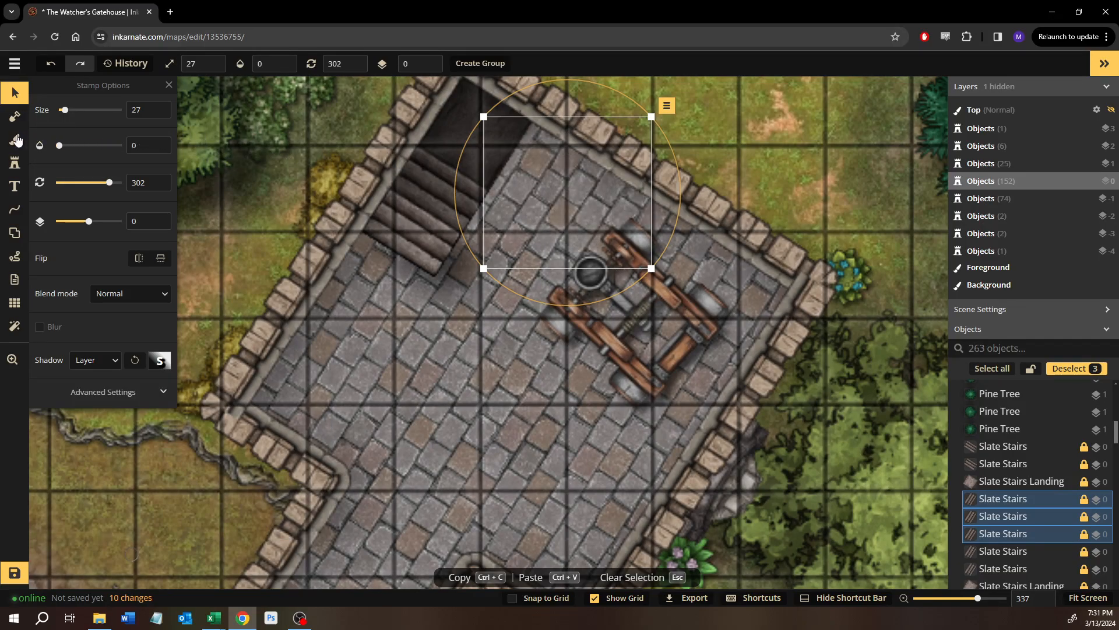
left_click(739, 159)
Lock the south tower's 14 Slate Stairs and landing stamps beyond the corner flight and landing, and set their opacity to 0.
scroll(617, 234, "down", 3)
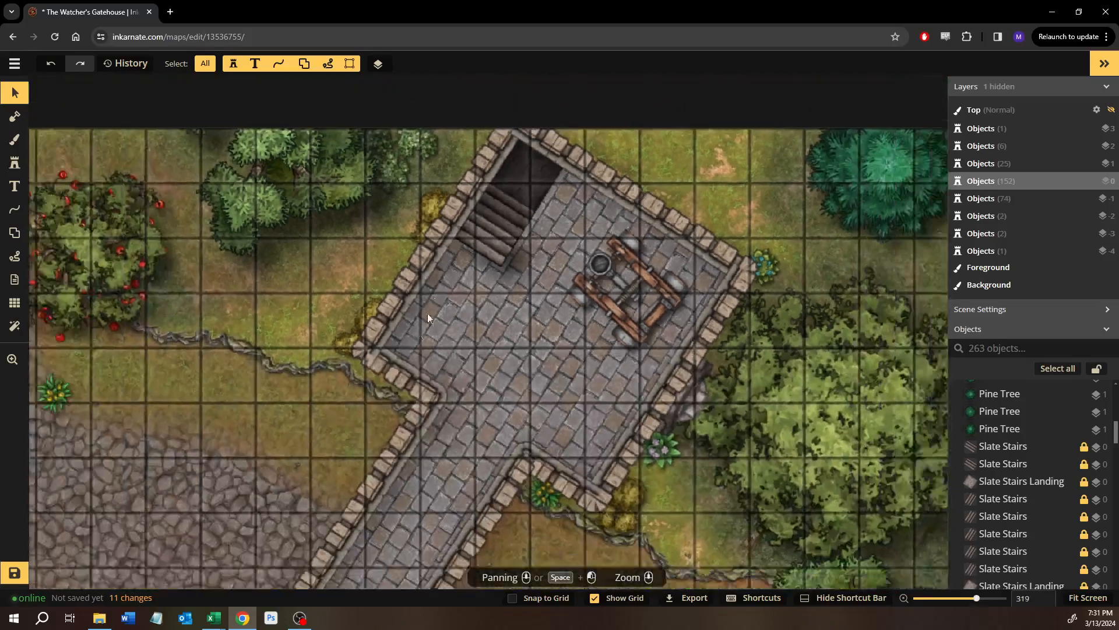
scroll(428, 317, "down", 2)
left_click_drag(470, 273, 612, 96)
left_click_drag(332, 411, 407, 232)
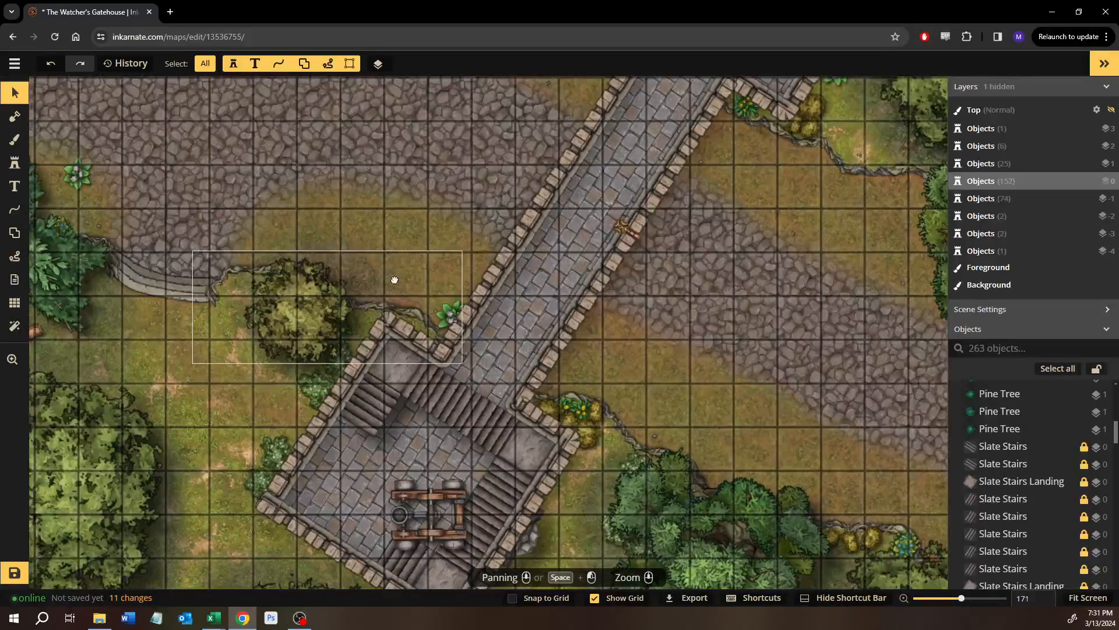
scroll(394, 317, "up", 5)
scroll(1030, 470, "down", 1)
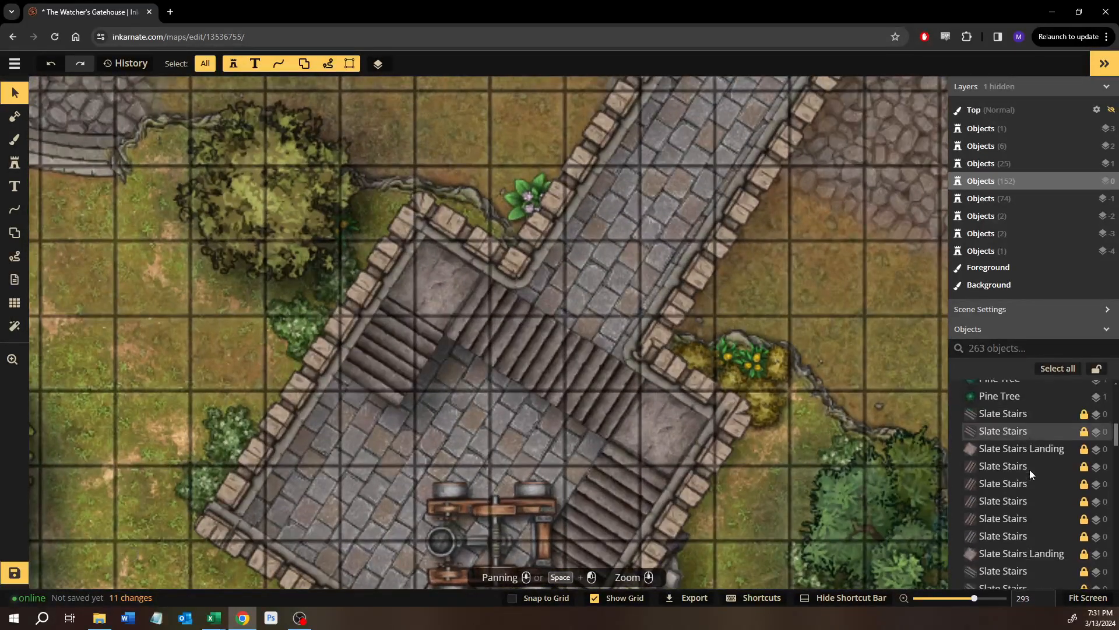
scroll(1029, 470, "down", 3)
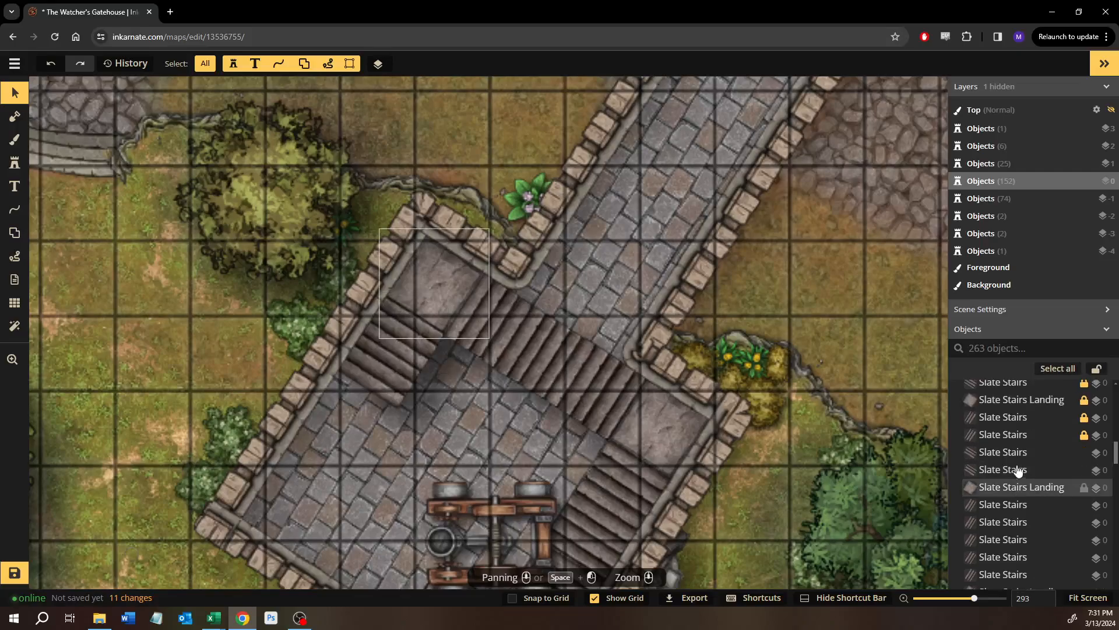
left_click(1005, 506)
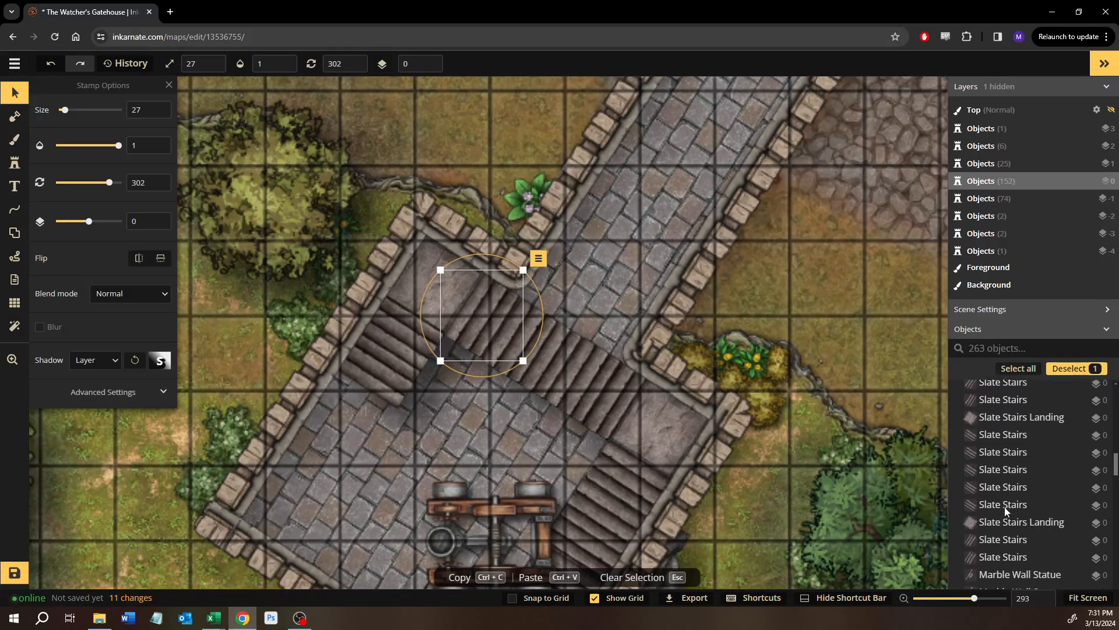
scroll(1005, 506, "down", 2)
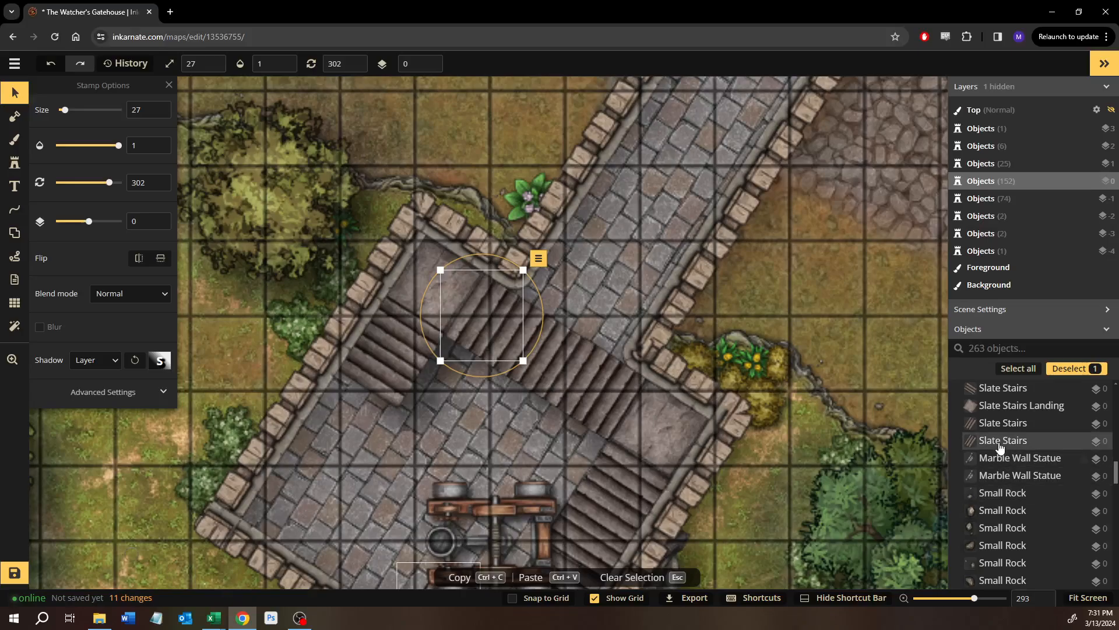
left_click(1000, 447, "shift")
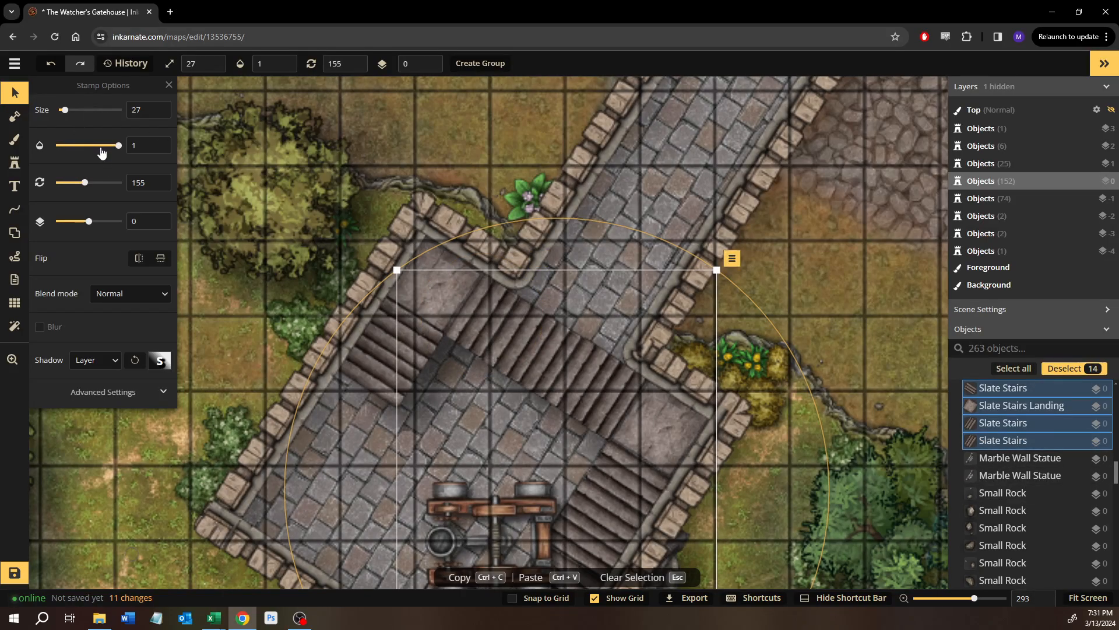
left_click(732, 258)
left_click(739, 330)
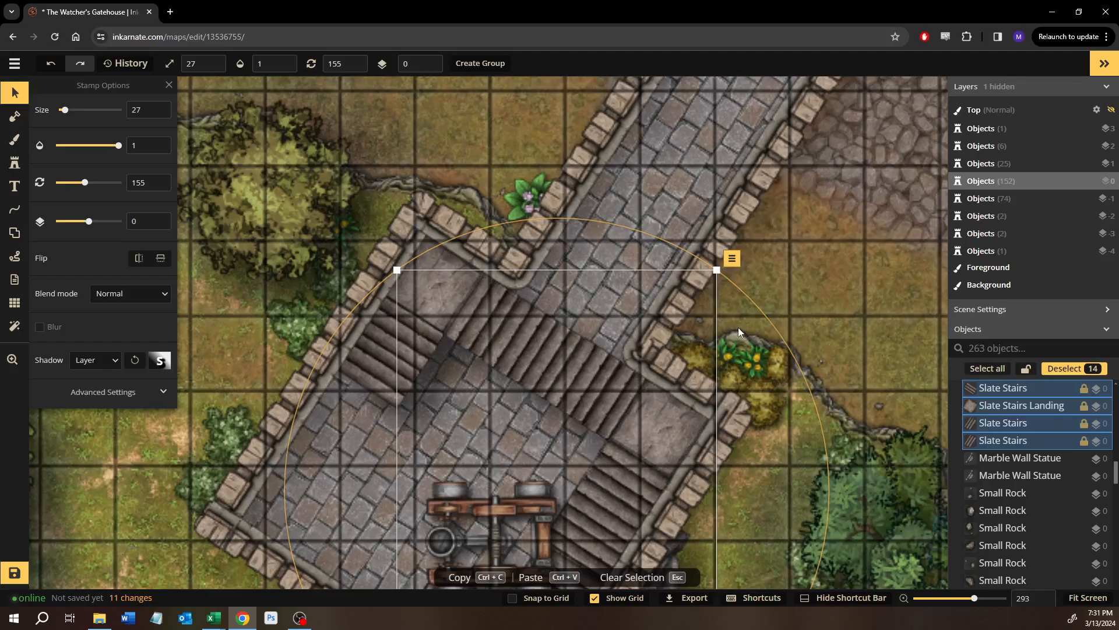
left_click_drag(118, 146, 59, 146)
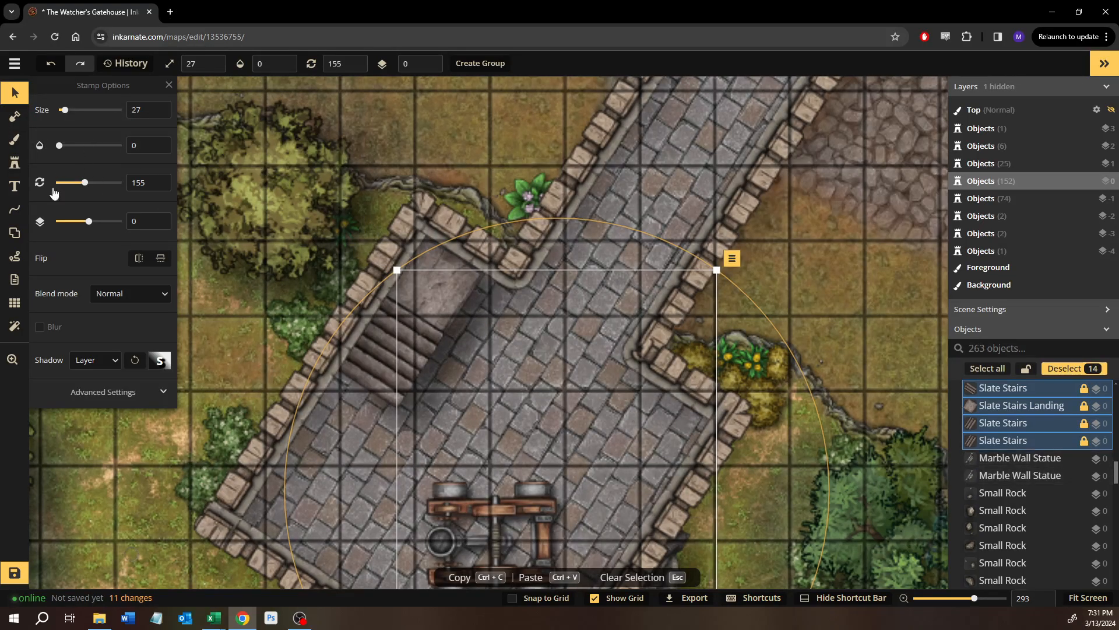
Draw a black rectangle on the background layer, rotate it to the stair angle and position it over the south tower's corner landing.
key("b")
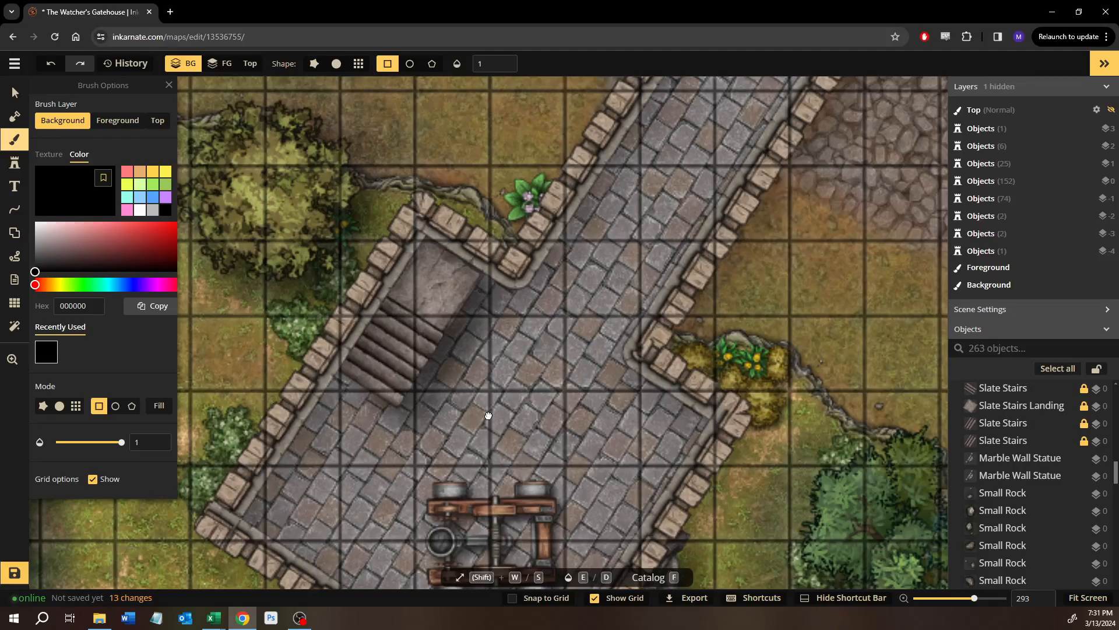
left_click_drag(489, 416, 460, 610)
scroll(568, 326, "down", 4)
left_click_drag(716, 148, 488, 628)
left_click_drag(493, 577, 624, 216)
left_click_drag(375, 573, 467, 378)
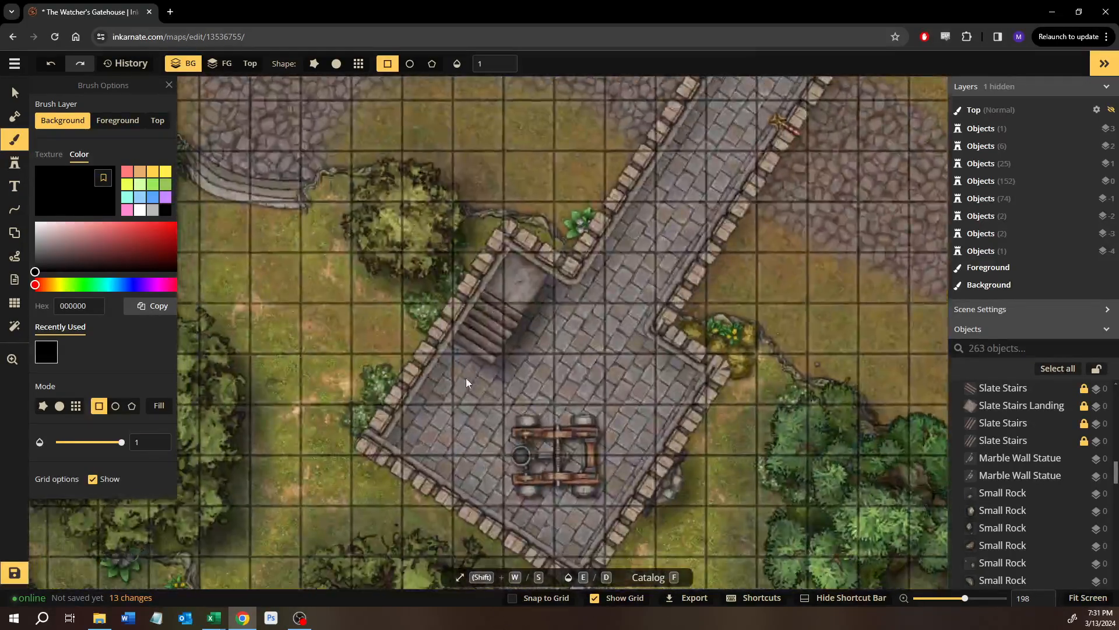
scroll(466, 378, "up", 8)
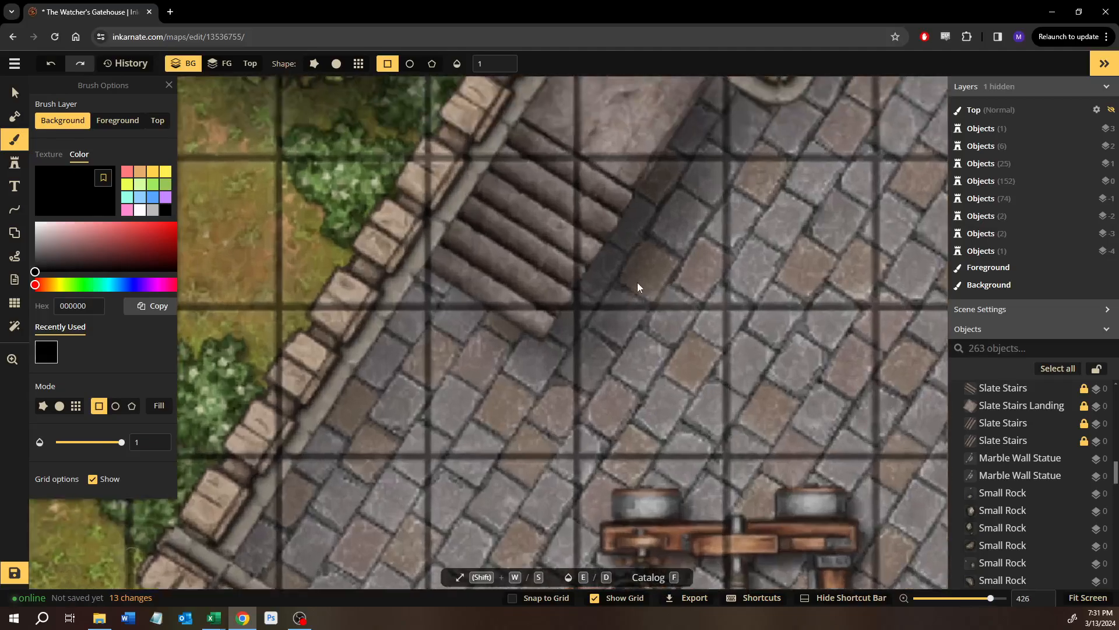
scroll(637, 282, "up", 2)
left_click_drag(637, 282, 516, 390)
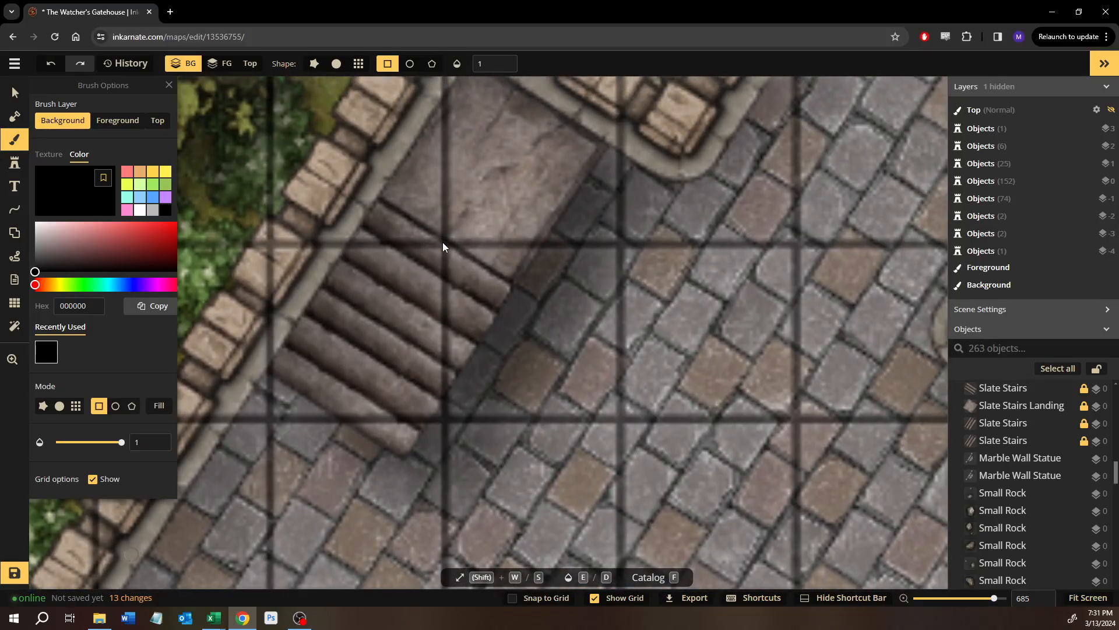
left_click_drag(443, 242, 619, 417)
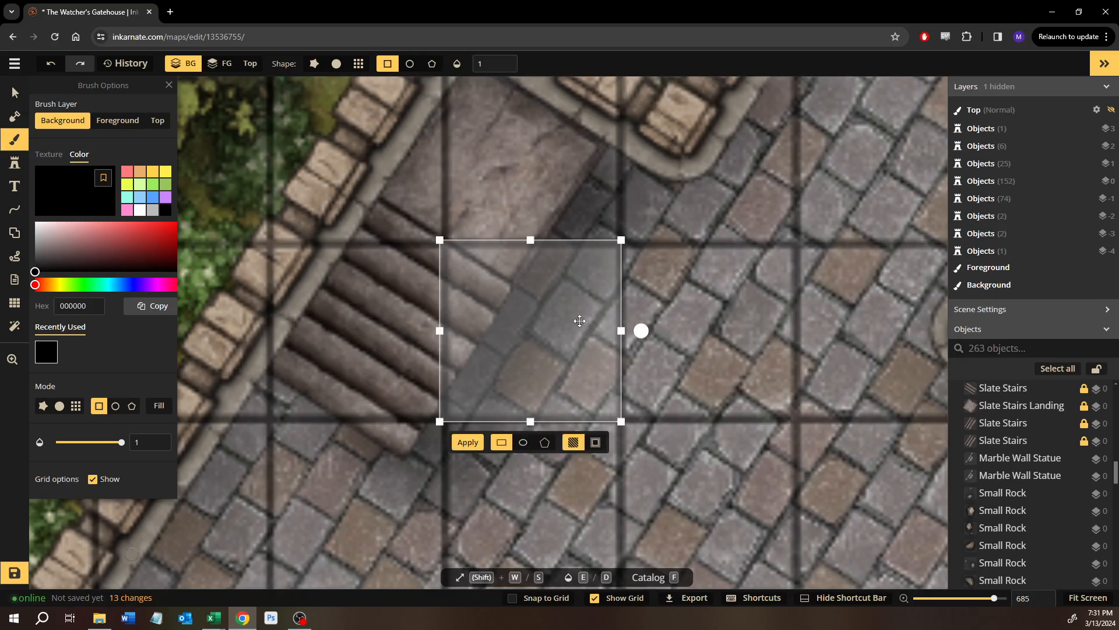
left_click_drag(641, 330, 602, 375)
mouse_move(495, 243)
left_mouse_down()
mouse_move(493, 212)
mouse_move(509, 187)
left_mouse_up()
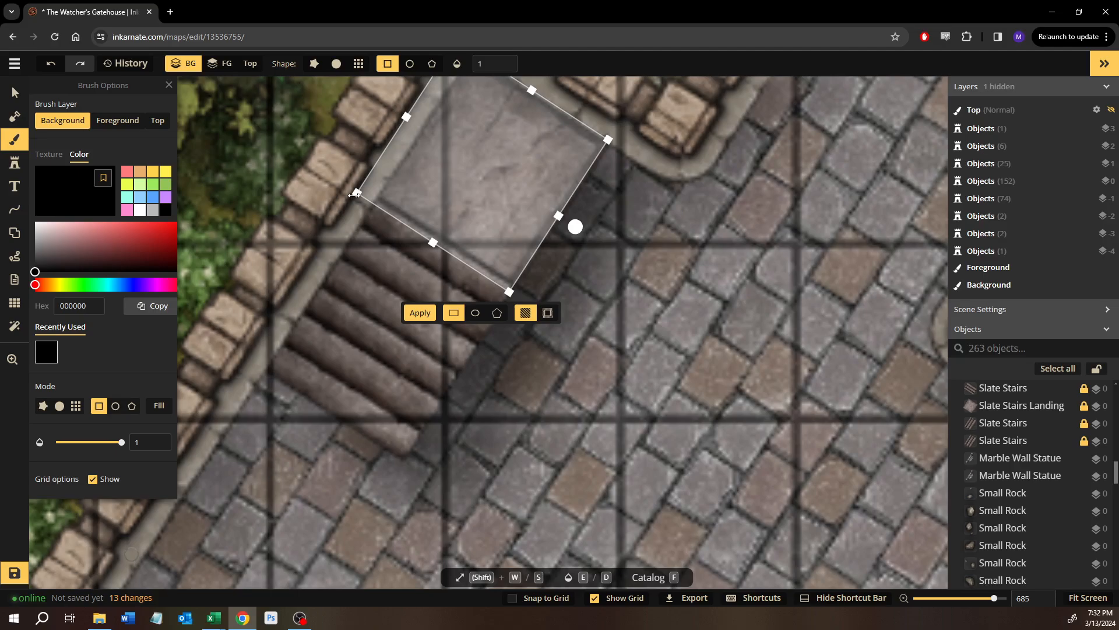
Stretch the rectangle to the full outline of the corner stairs and landing, and apply the black fill.
left_click_drag(355, 193, 264, 372)
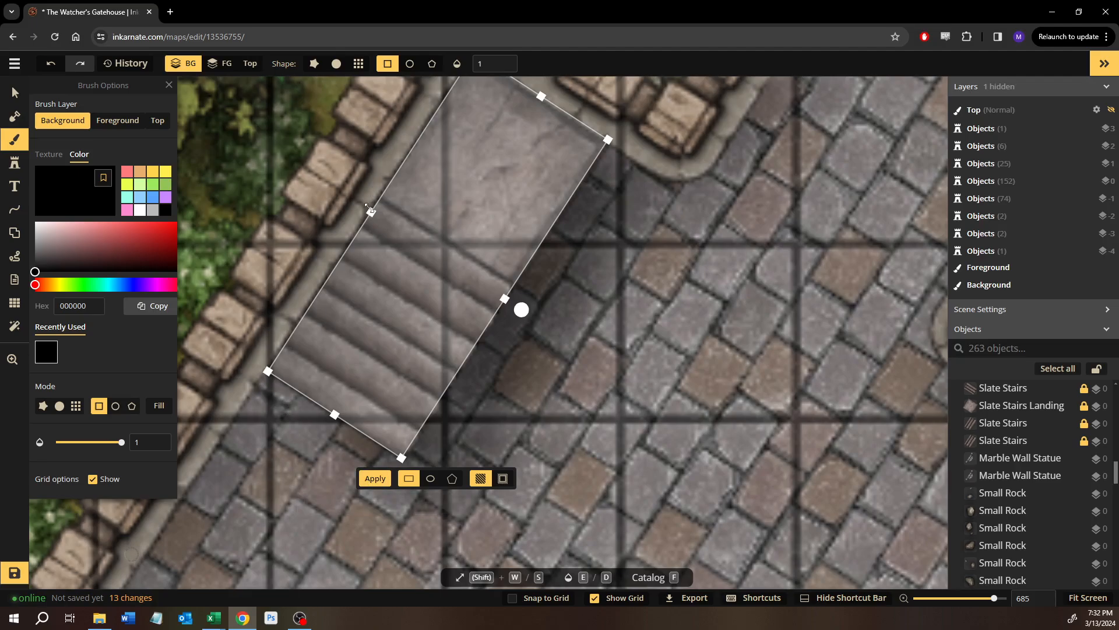
left_click_drag(370, 208, 368, 209)
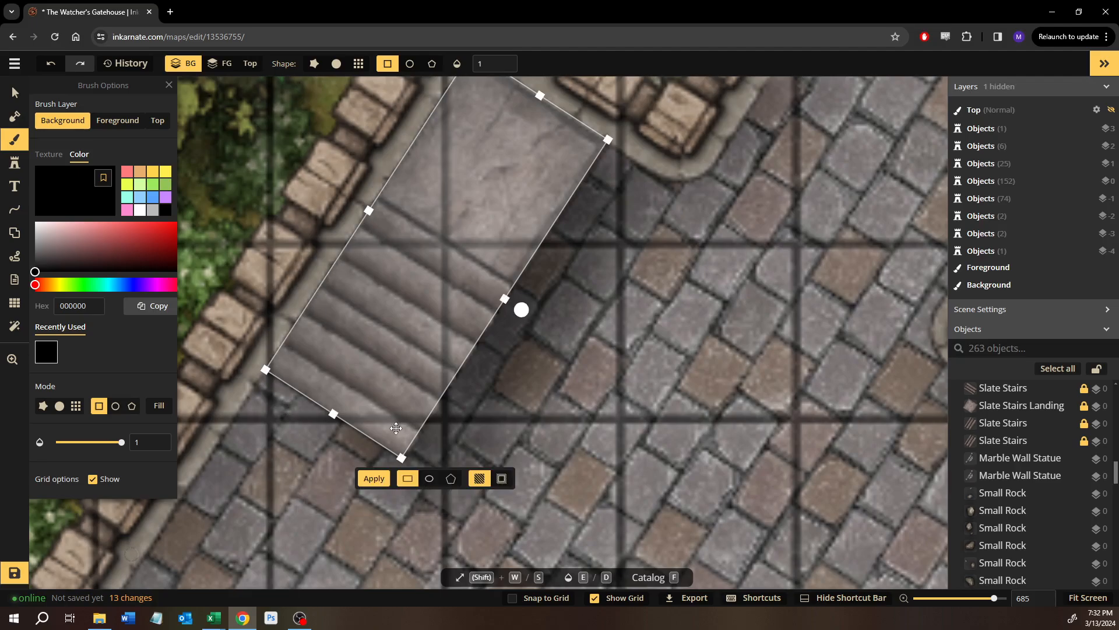
left_click(381, 474)
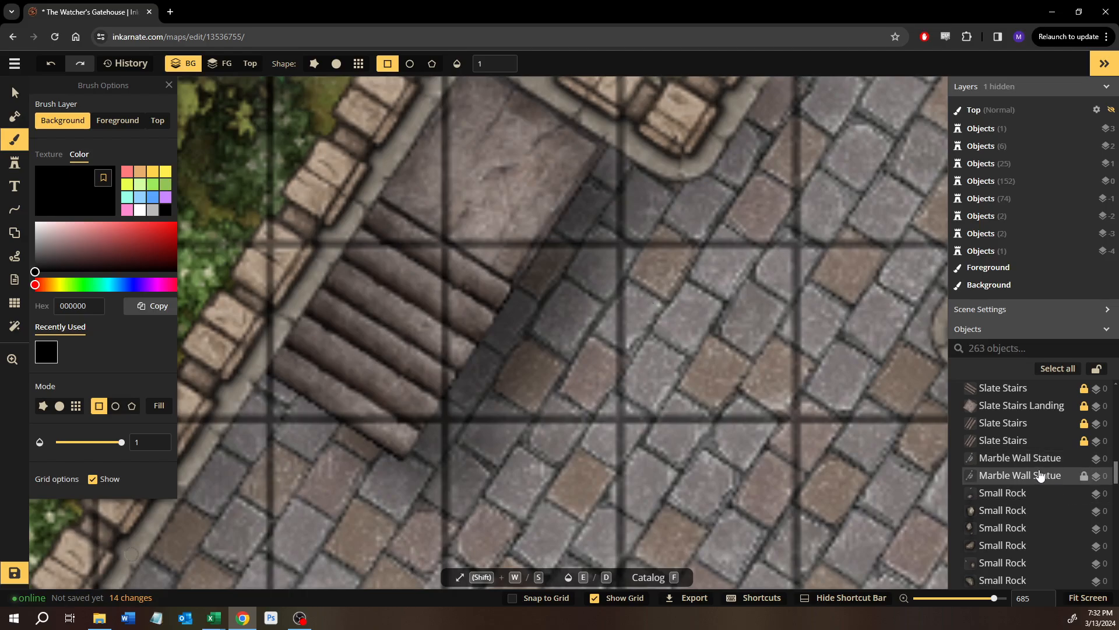
Set the opacity of the Slate Stairs stamp adjoining the south tower's corner landing to 0.66.
scroll(1039, 470, "up", 2)
left_click(1014, 453)
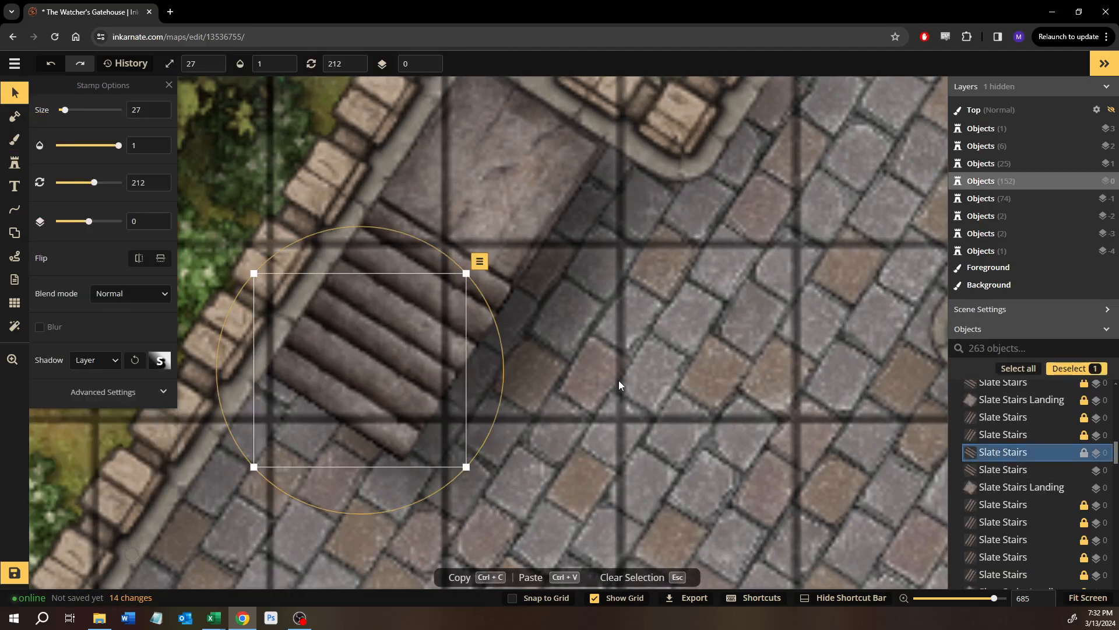
left_click(985, 470)
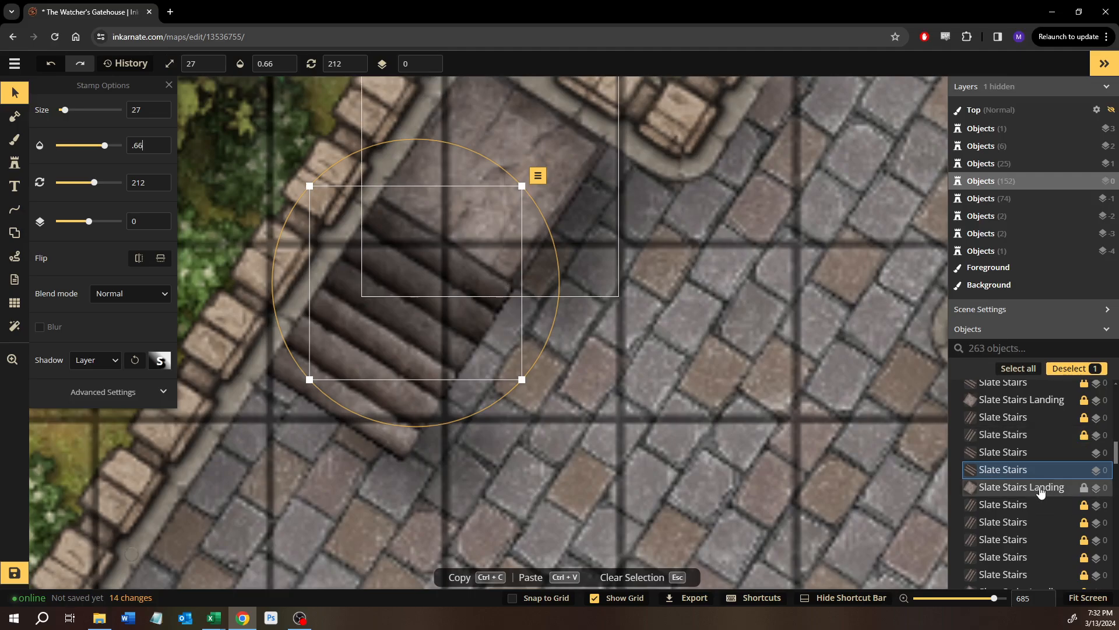
Set the opacity of the south tower's corner Slate Stairs Landing stamp to 0.33 and deselect it.
left_click(1002, 487)
double_click(132, 147)
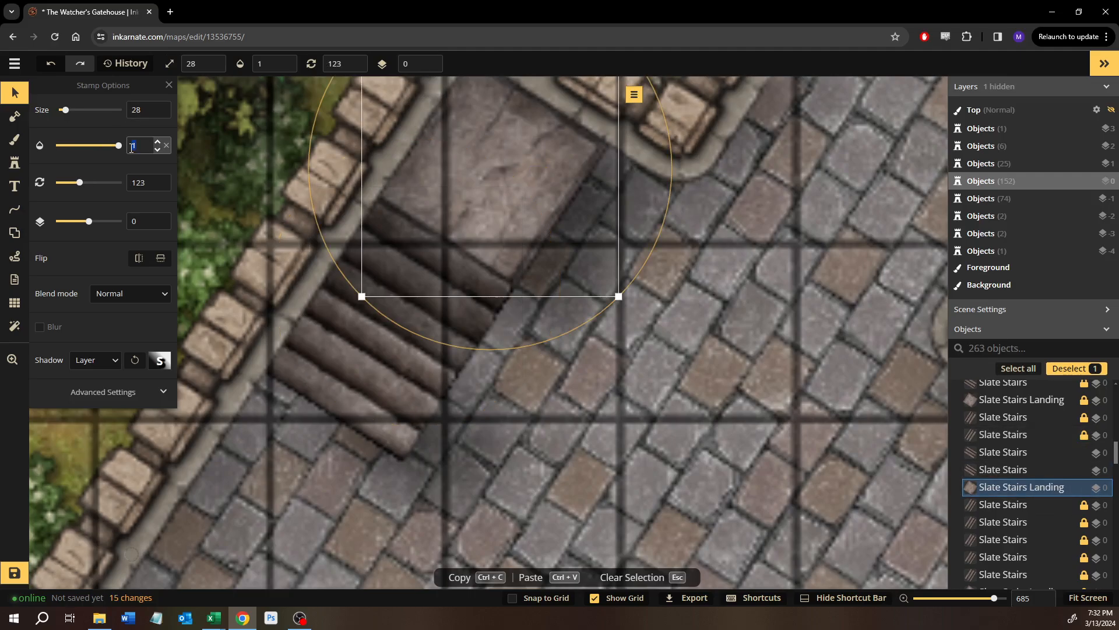
type(".33")
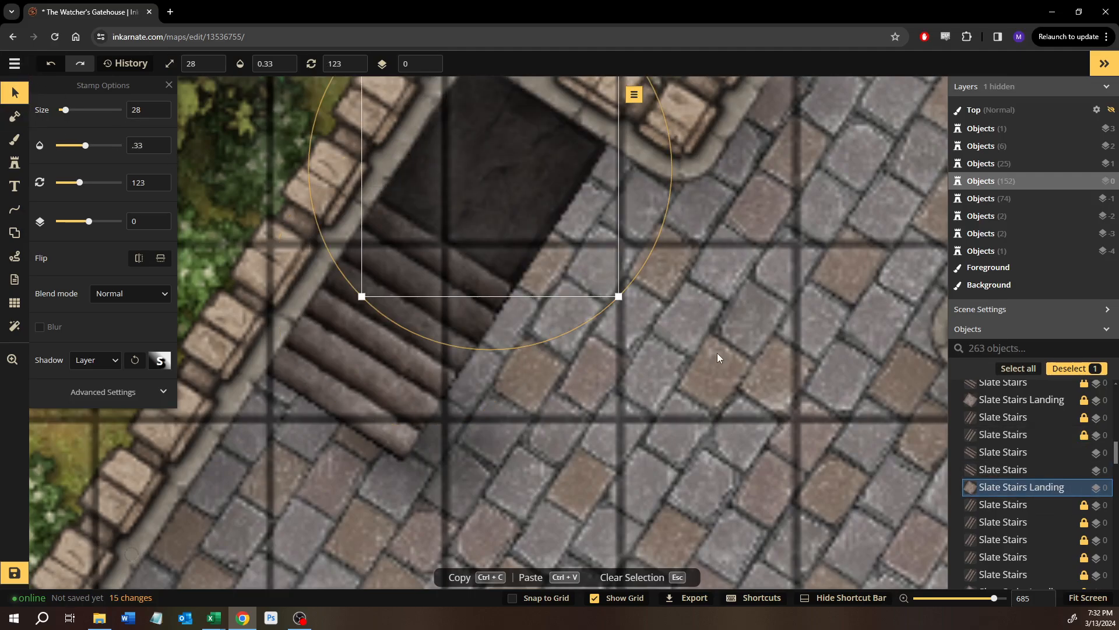
key("Escape")
Examine the south tower's darkened stairs and the connecting walkway from afar and close up.
scroll(715, 342, "down", 8)
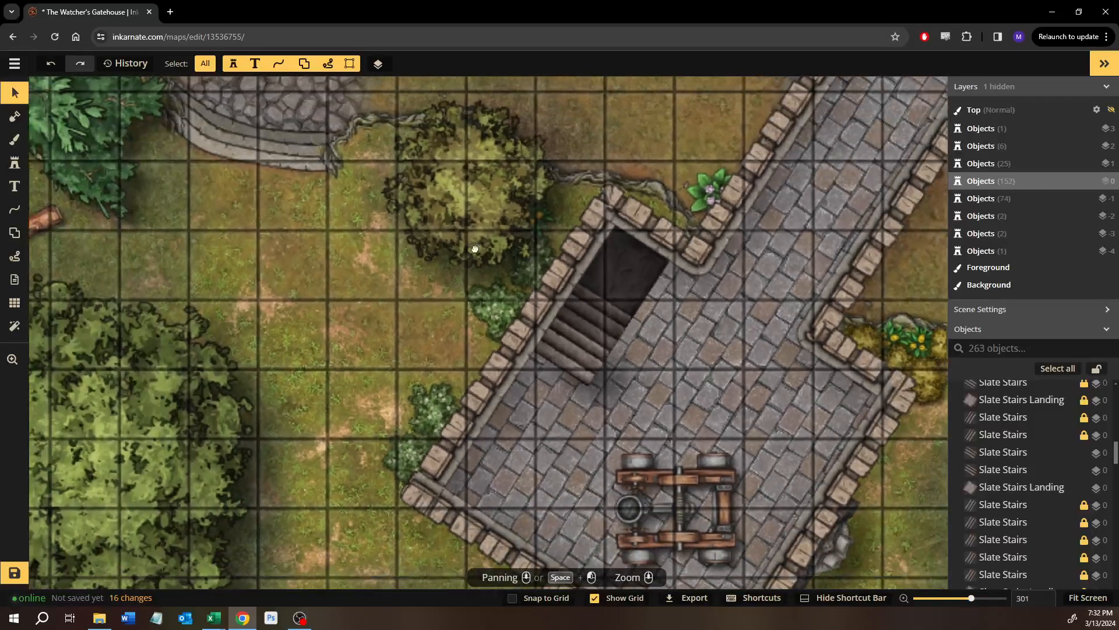
left_click_drag(475, 249, 162, 125)
scroll(457, 237, "down", 6)
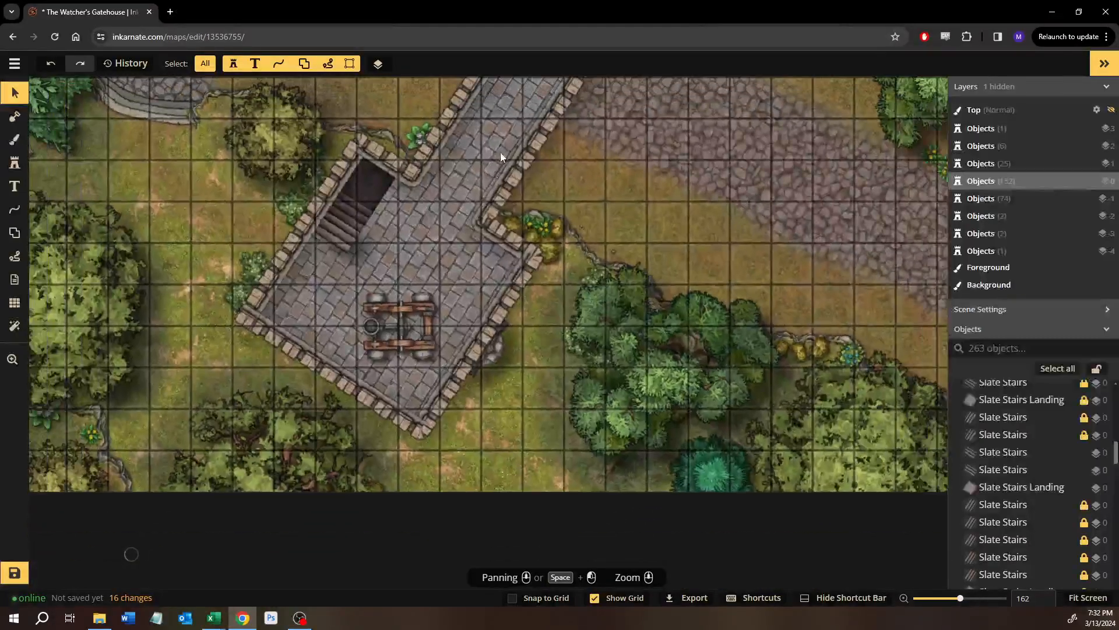
left_click_drag(500, 158, 504, 478)
scroll(631, 221, "down", 2)
left_click_drag(632, 222, 625, 290)
left_click_drag(549, 264, 488, 119)
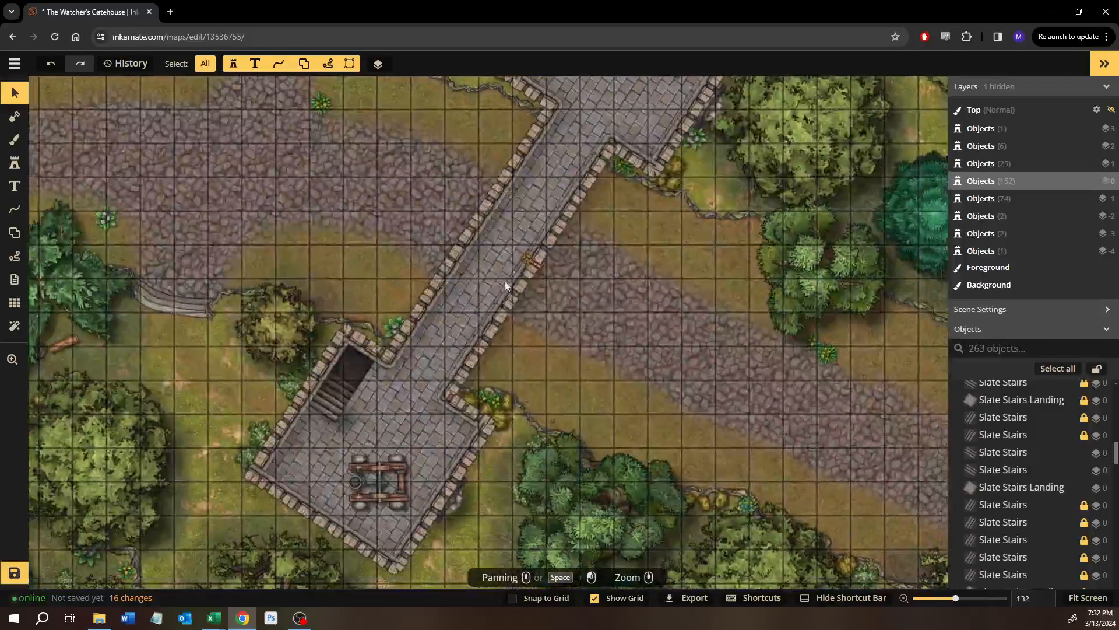
left_click_drag(488, 307, 483, 240)
scroll(350, 386, "up", 8)
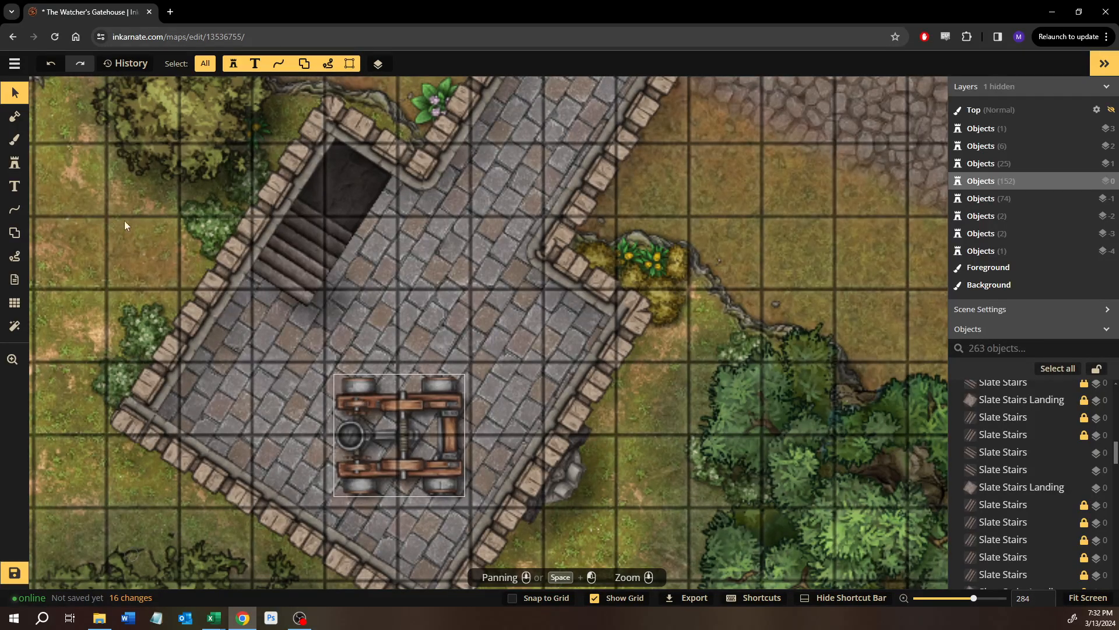
Browse the Fantasy Battlemaps 2.0 stamp catalog to the Siege pack and inspect the Castle Walls variants.
left_click(14, 163)
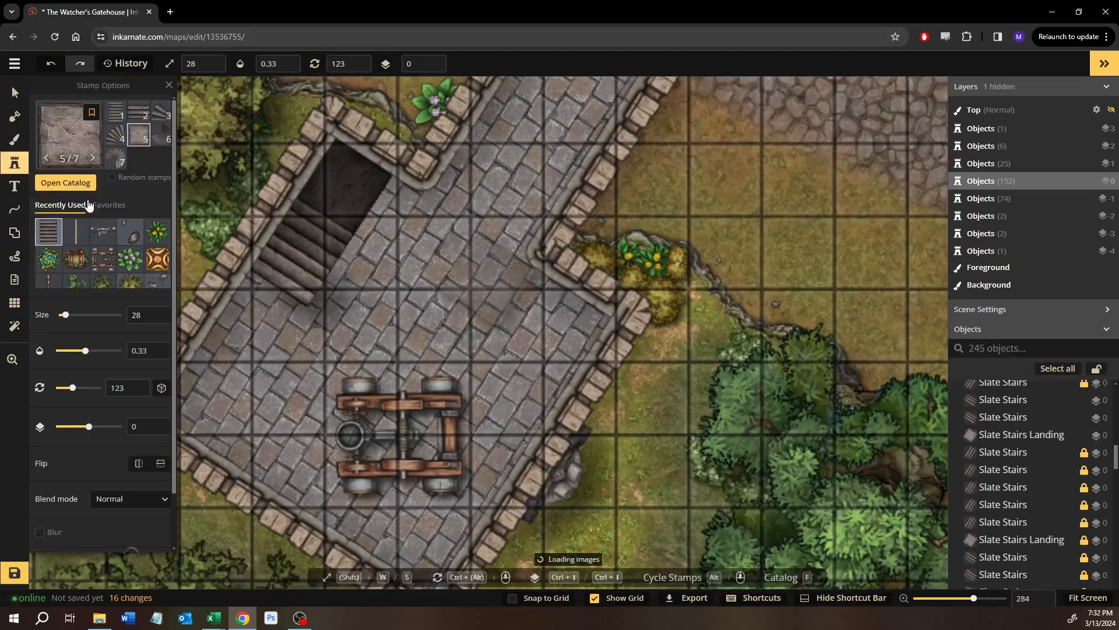
key("f")
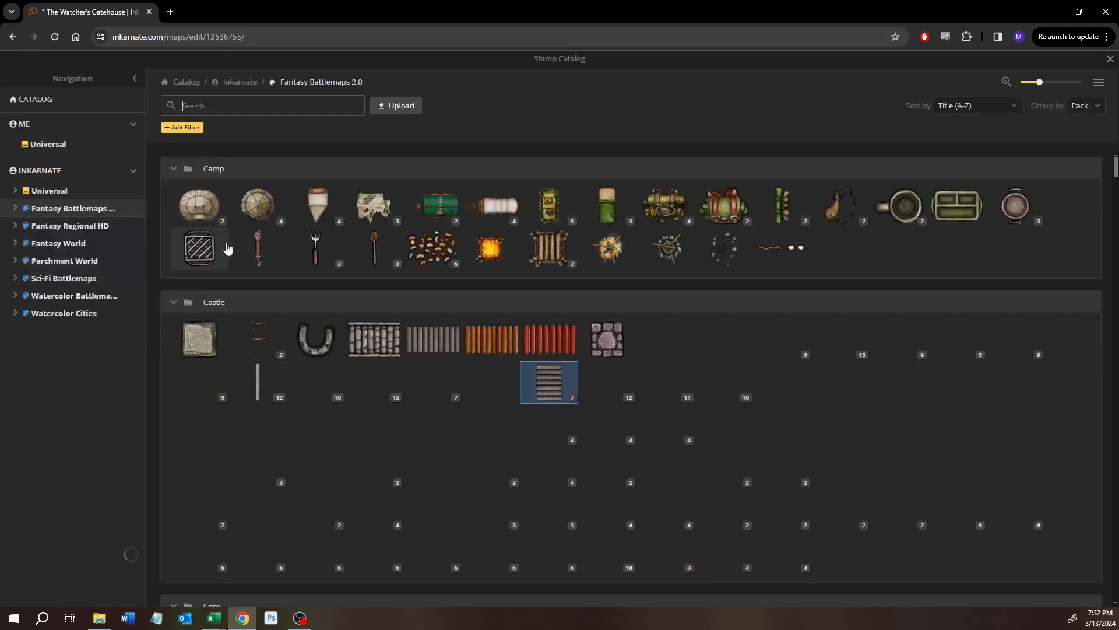
scroll(303, 404, "down", 5)
scroll(323, 386, "down", 8)
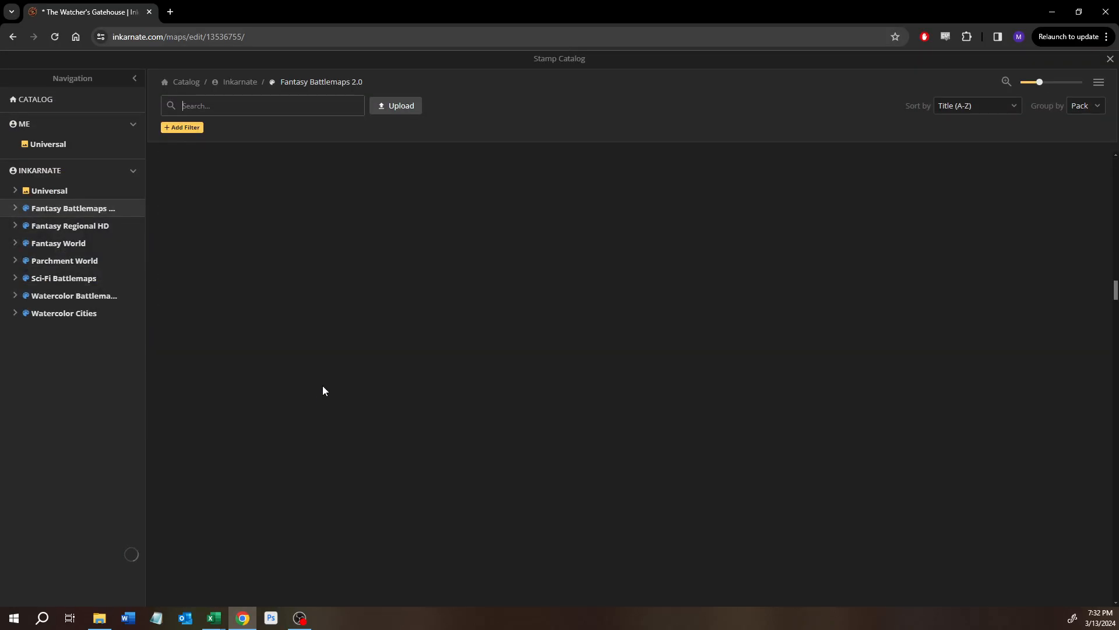
scroll(327, 387, "down", 3)
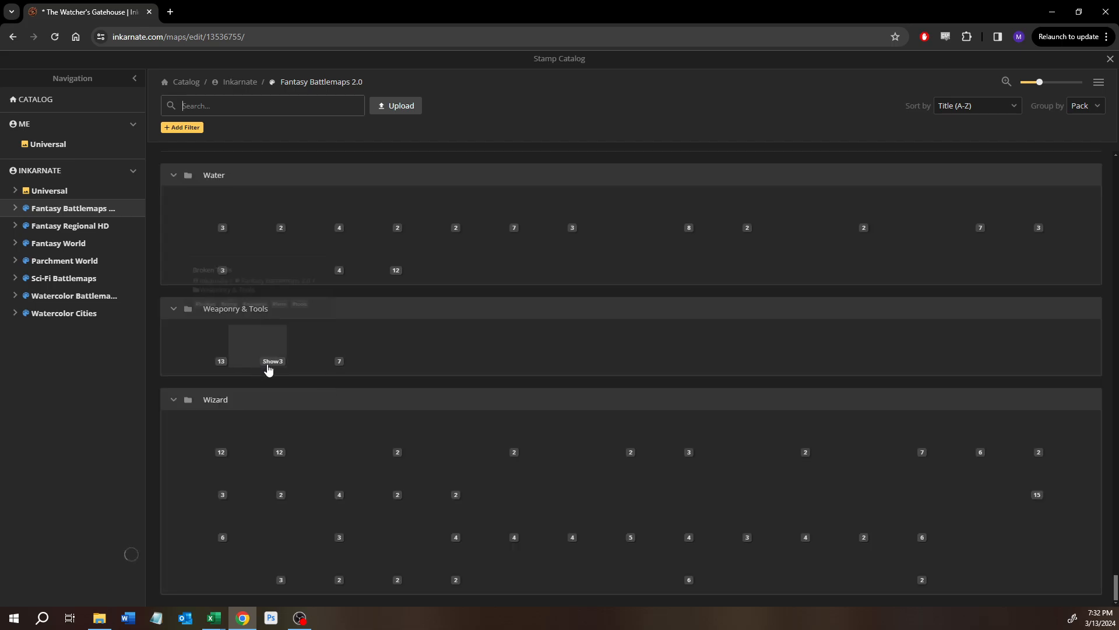
scroll(268, 361, "up", 6)
scroll(267, 364, "up", 8)
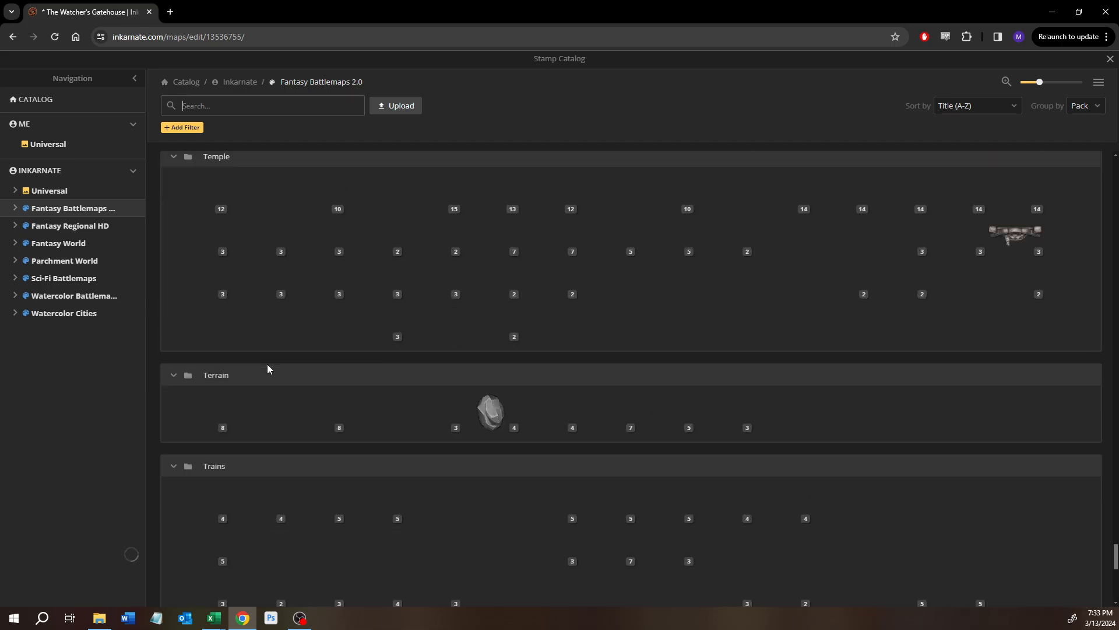
scroll(266, 364, "up", 8)
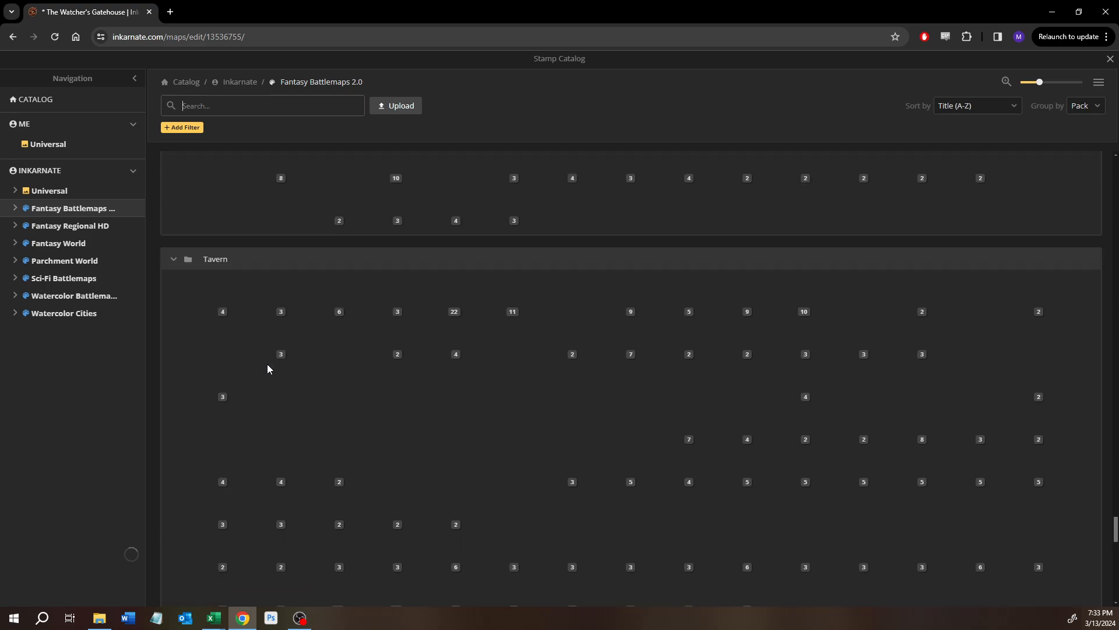
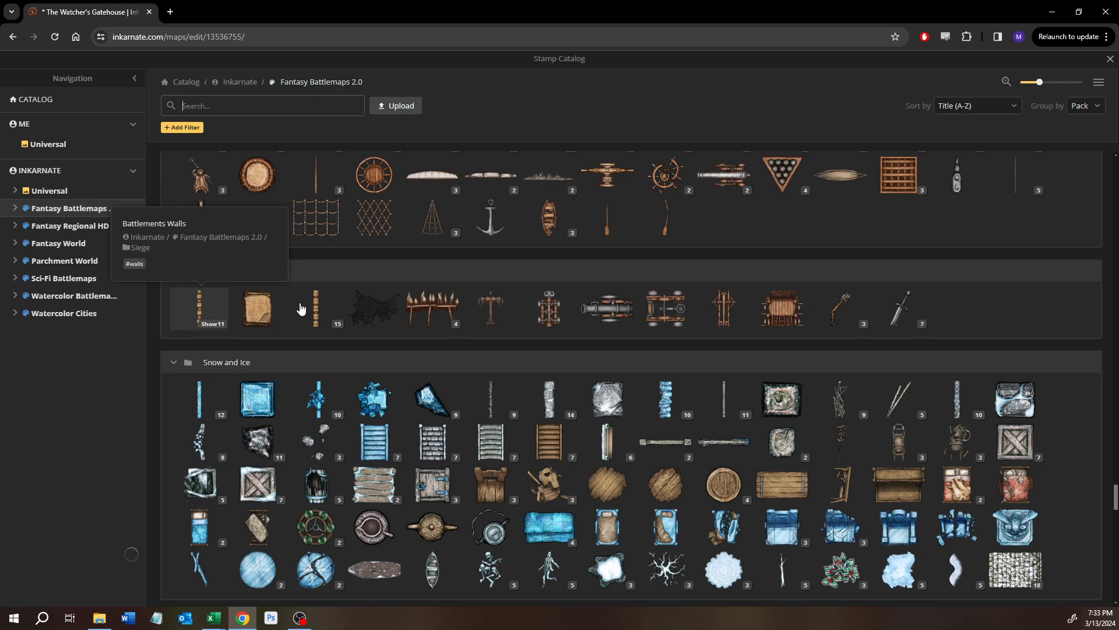
left_click(324, 327)
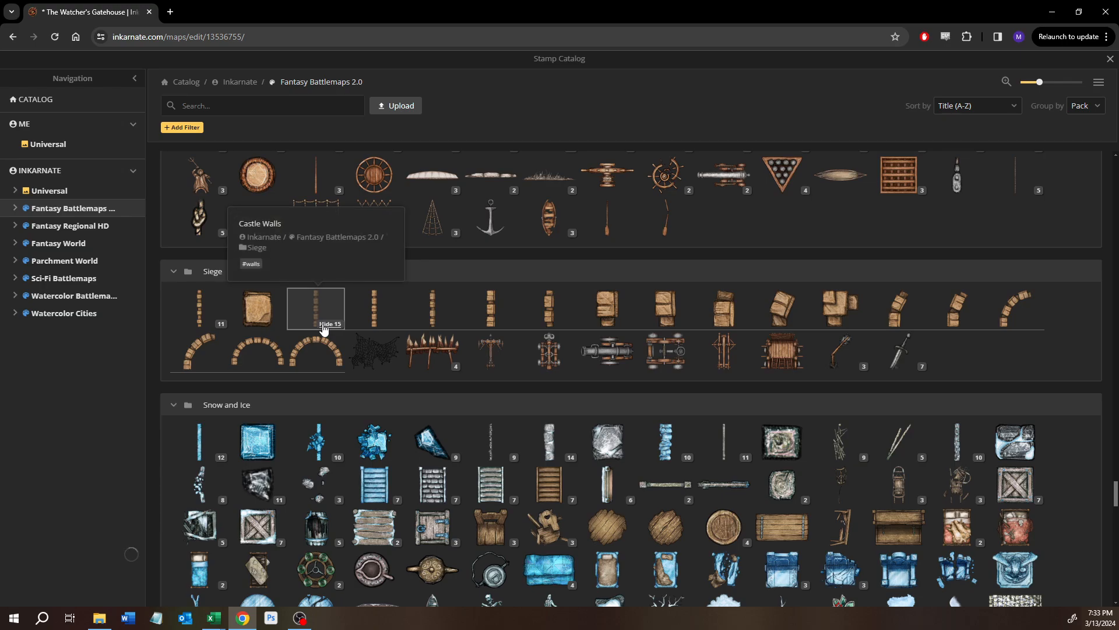
left_click(324, 327)
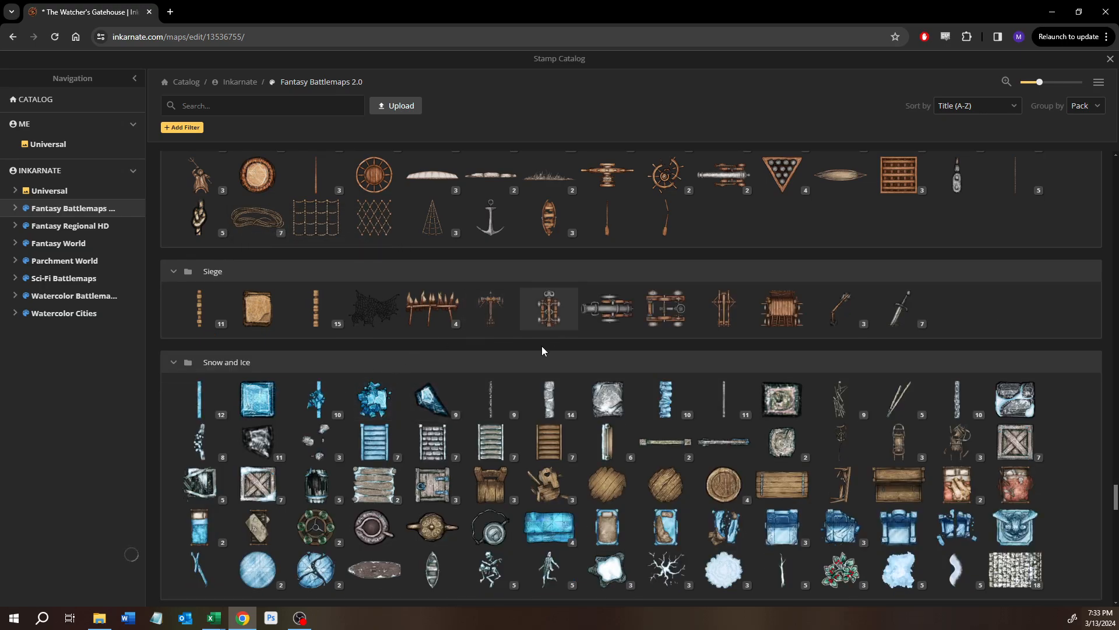
Search the Fantasy Battlemaps 2.0 stamp catalog for "ammo" and look over the matching stamps.
scroll(541, 345, "up", 4)
left_click(246, 105)
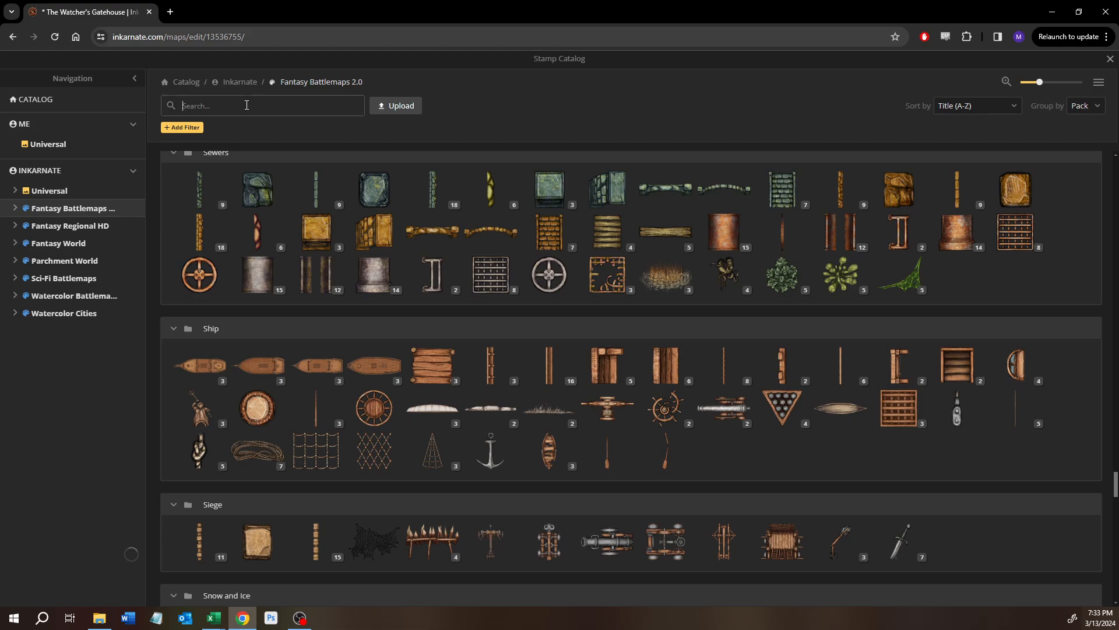
type("k")
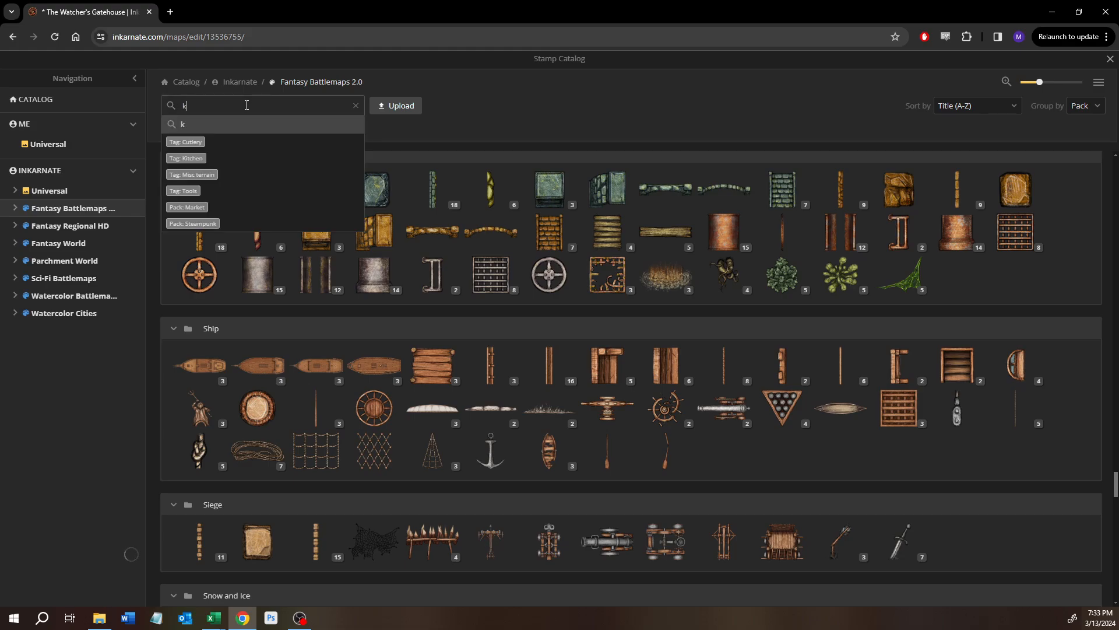
key("BackSpace")
type("am")
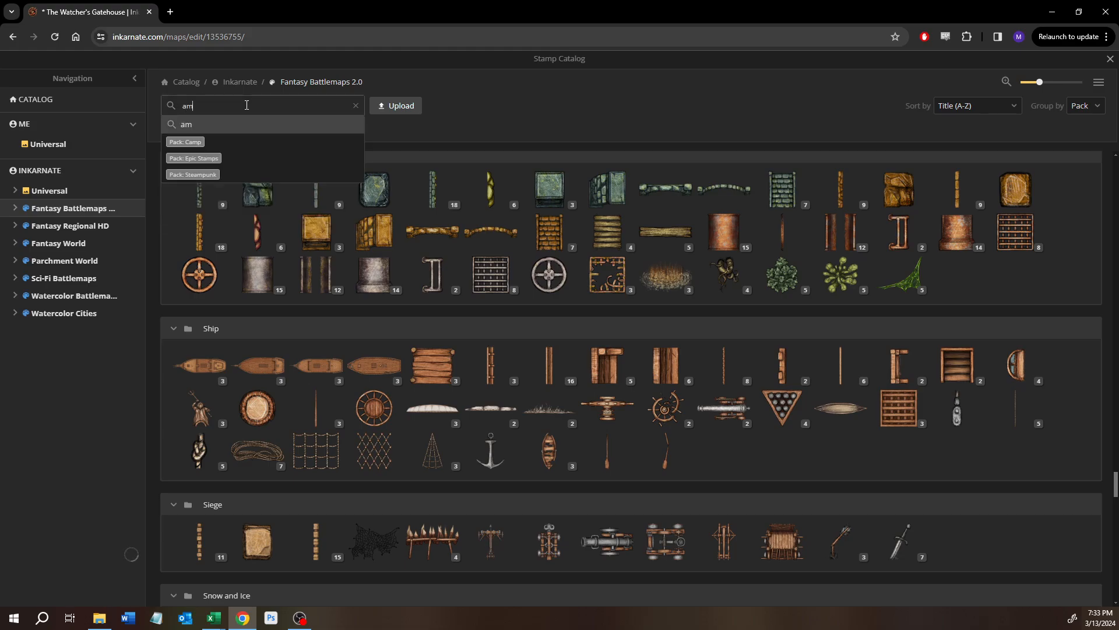
type("mo")
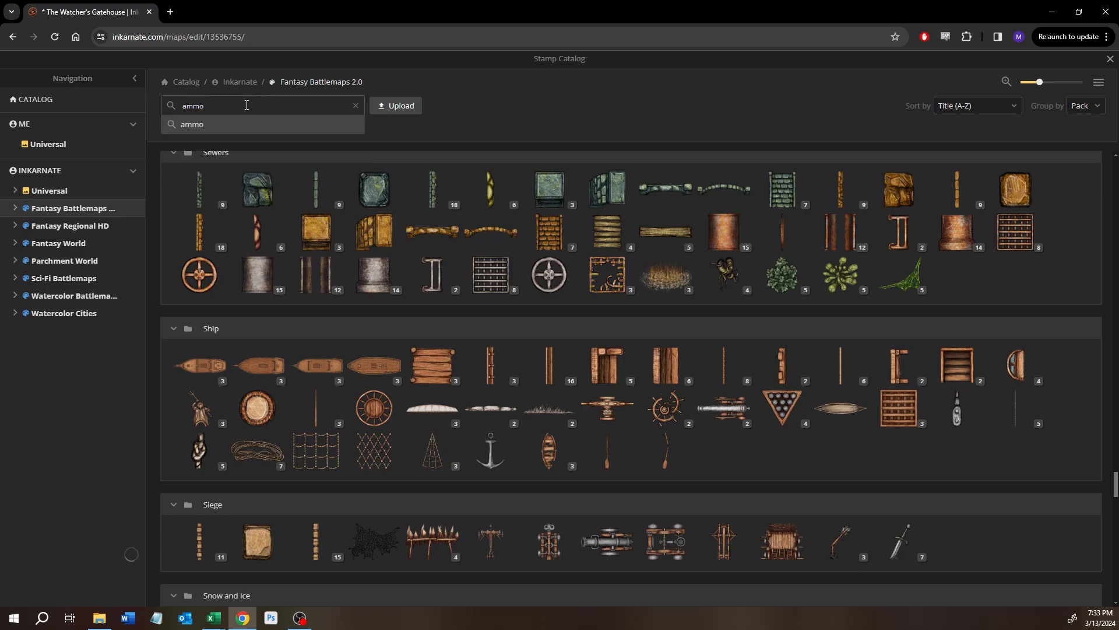
key("Return")
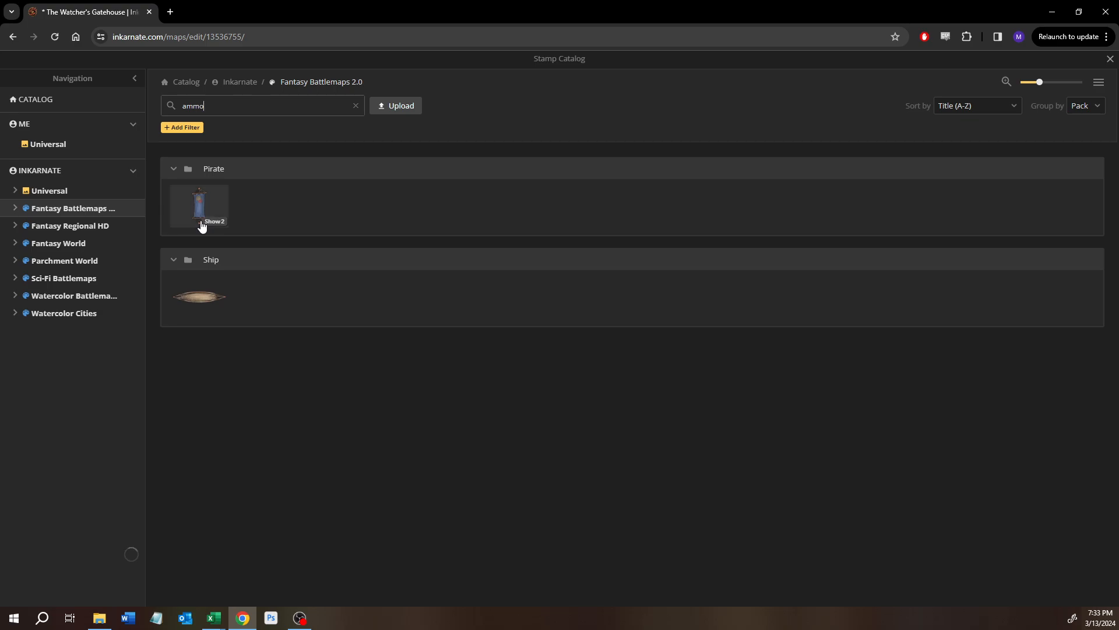
mouse_move(201, 226)
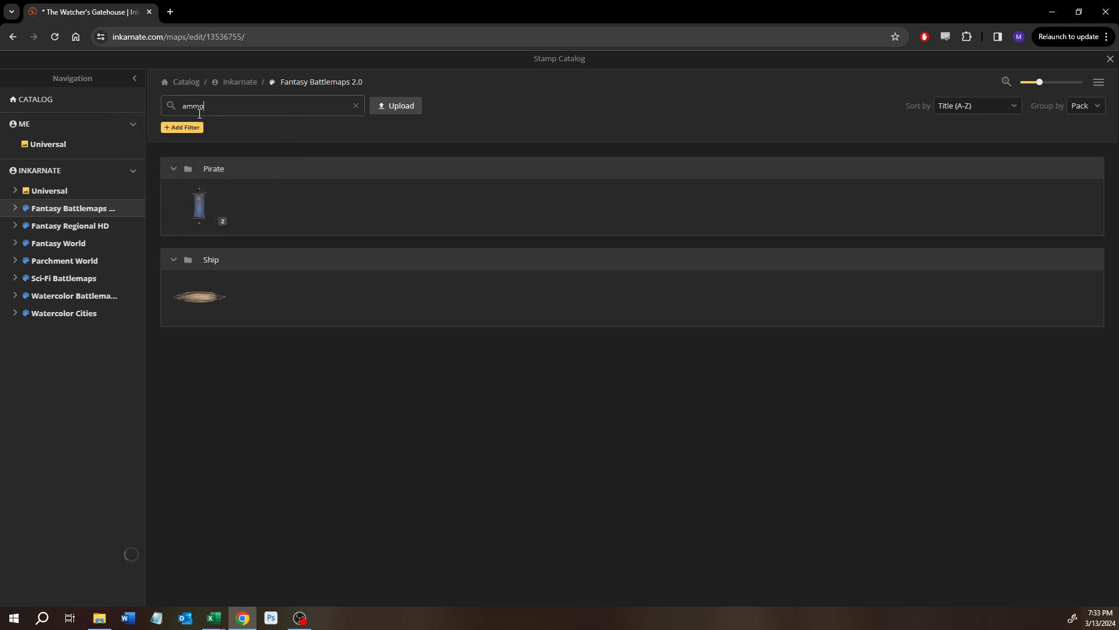
Replace the stamp catalog search term with "rock" and run the search.
double_click(199, 111)
type("rck")
key("BackSpace")
key("BackSpace")
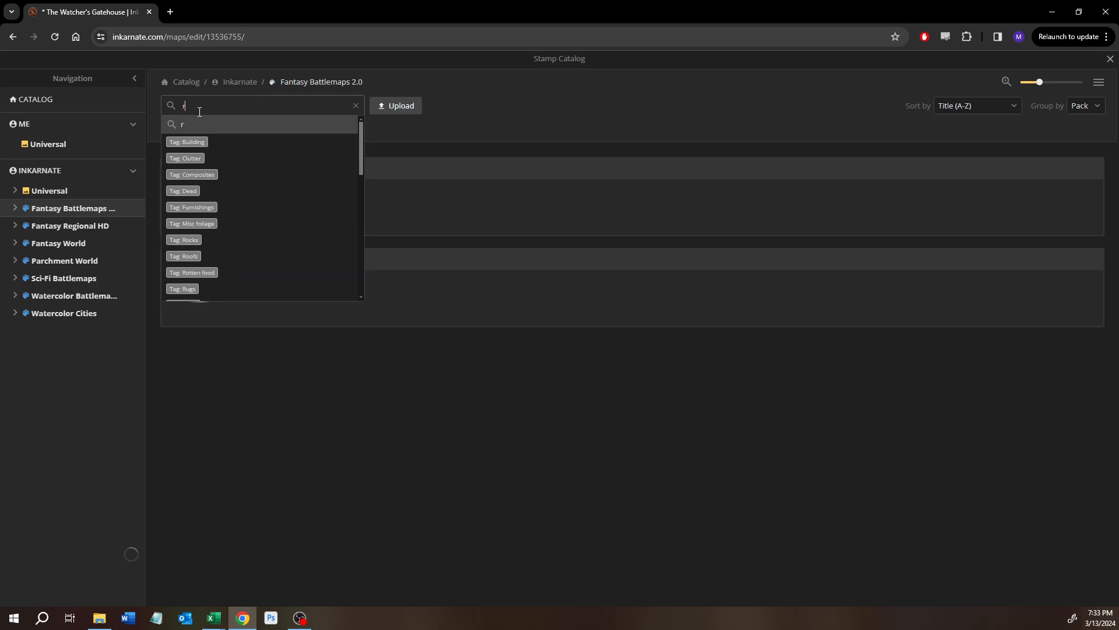
type("ock")
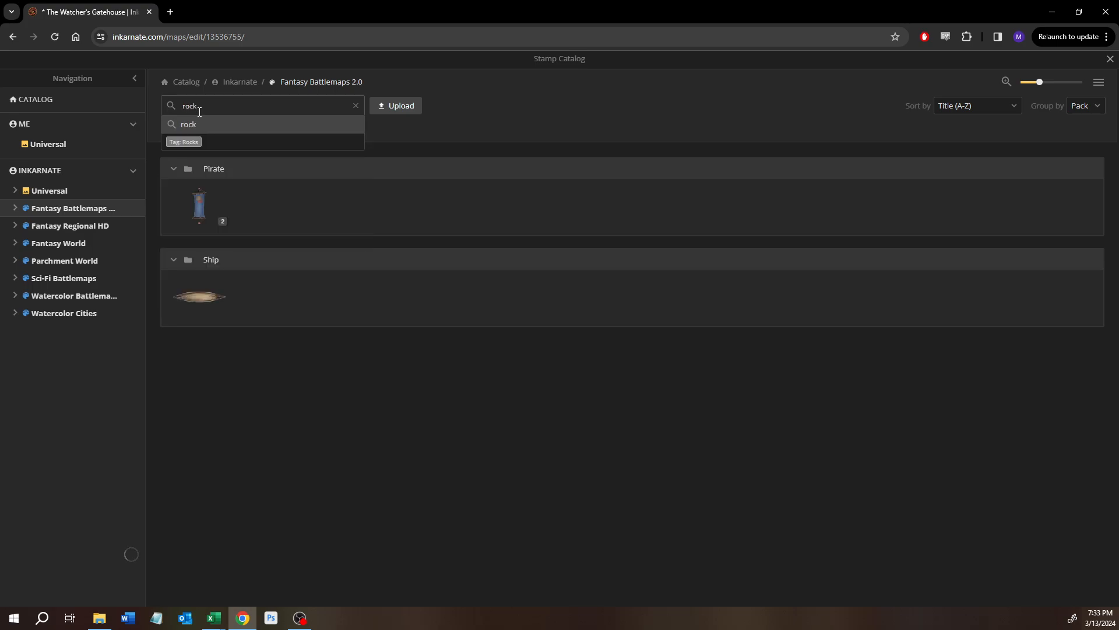
key("Return")
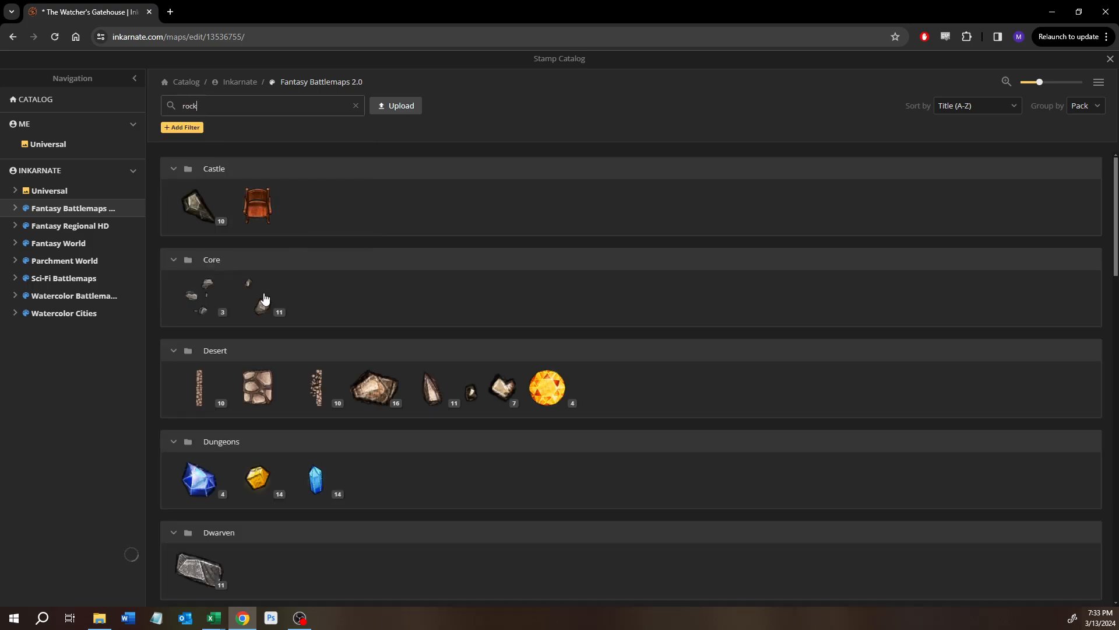
Place a grey Boulder stamp from the Terrain pack on the tower floor between the stairs and catapult, with opacity 1.
scroll(293, 309, "down", 3)
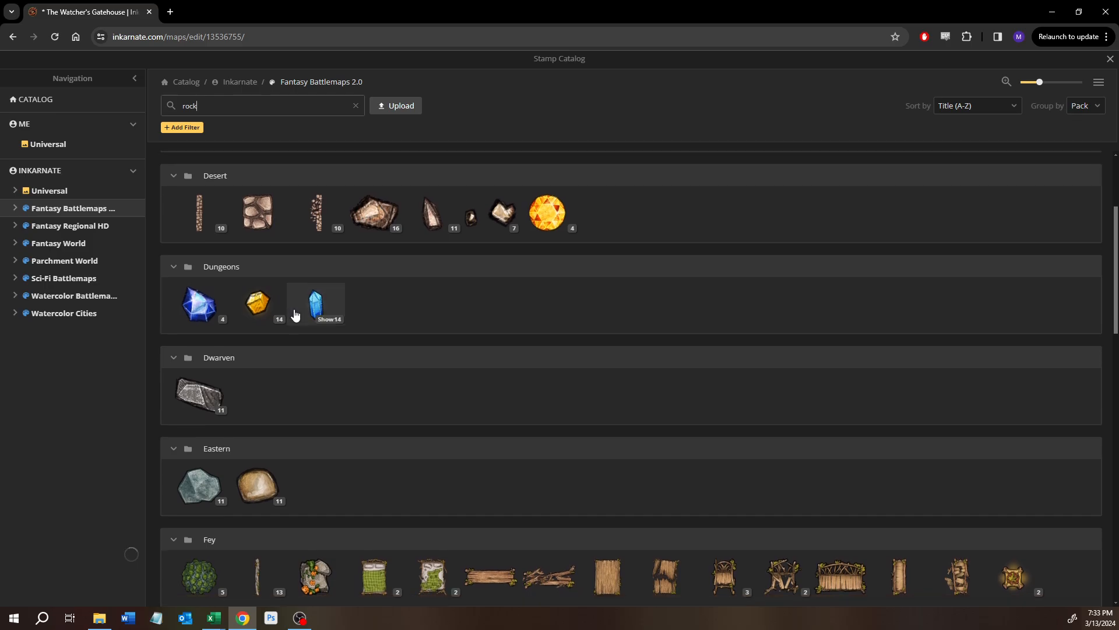
scroll(295, 313, "down", 4)
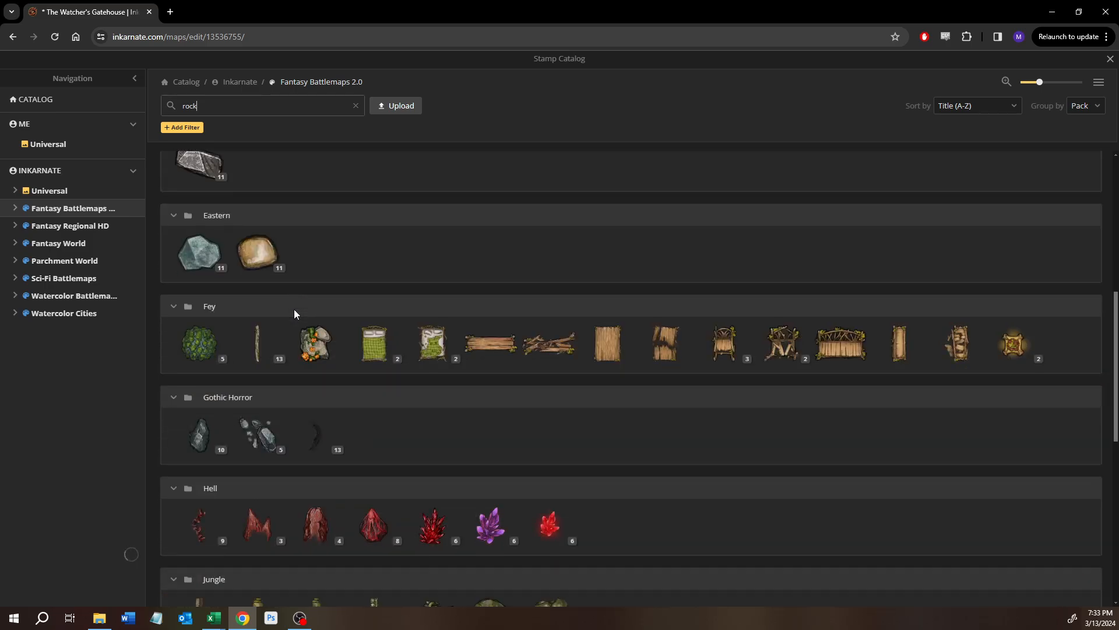
scroll(294, 314, "down", 5)
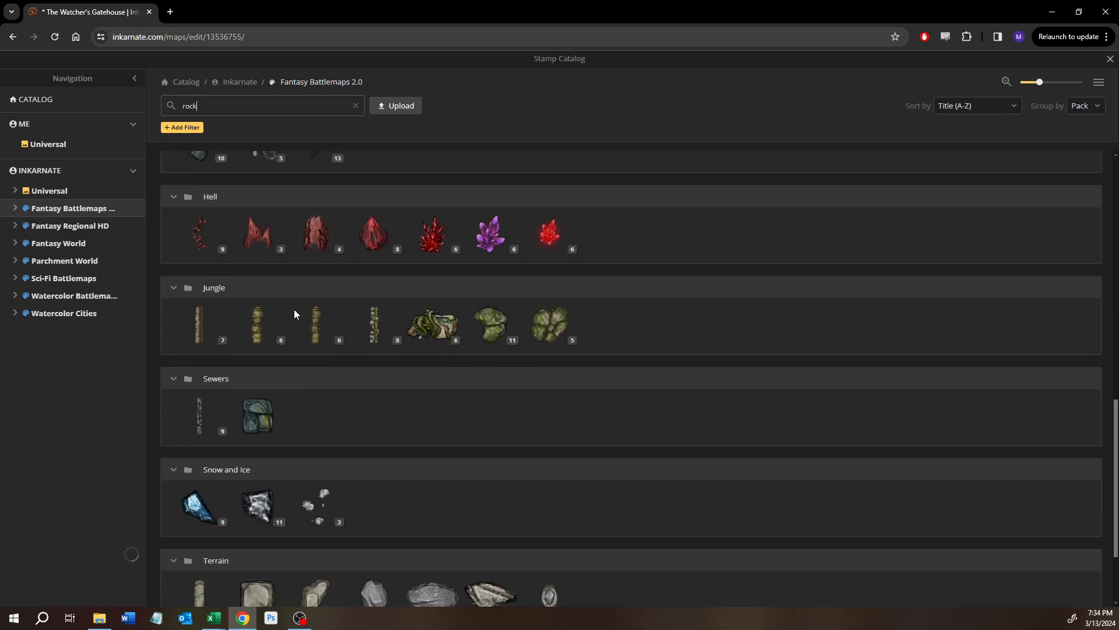
scroll(294, 314, "down", 2)
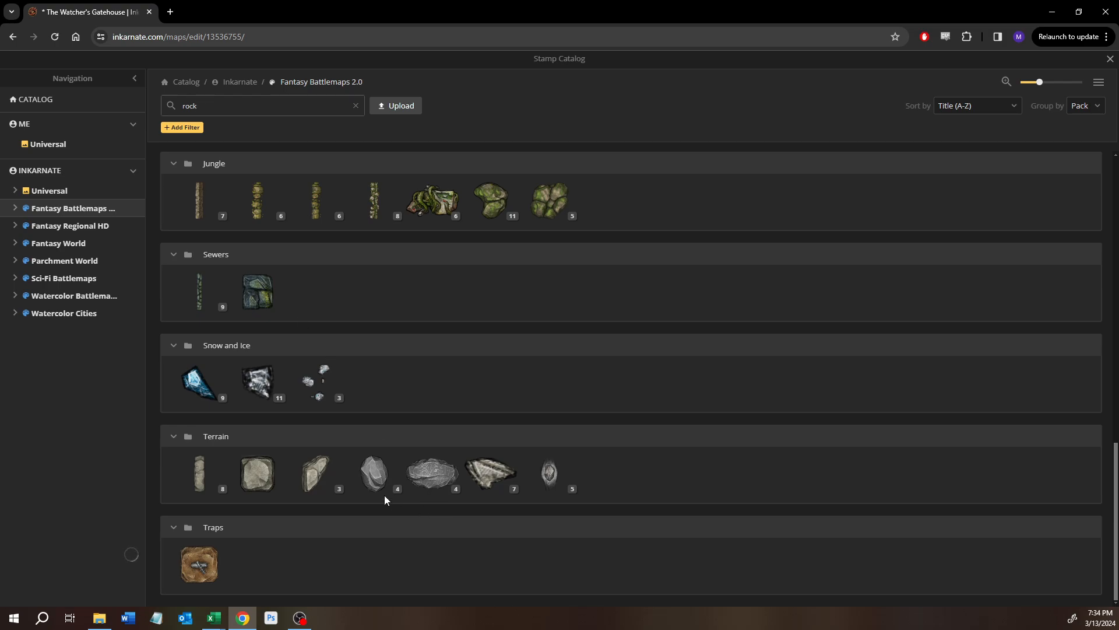
mouse_move(379, 479)
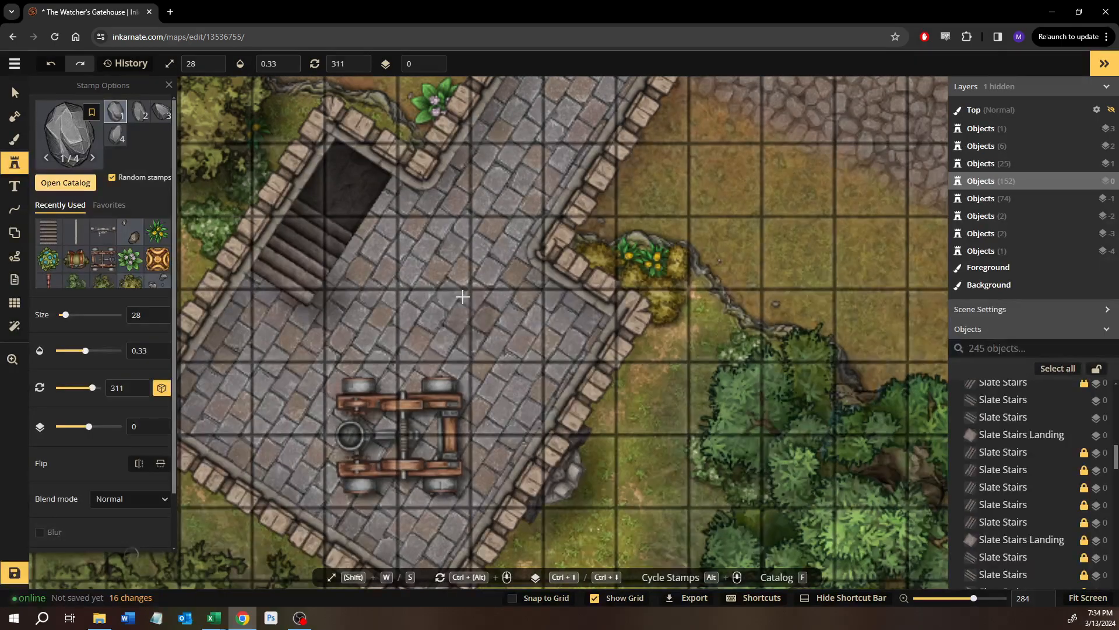
left_click(462, 296)
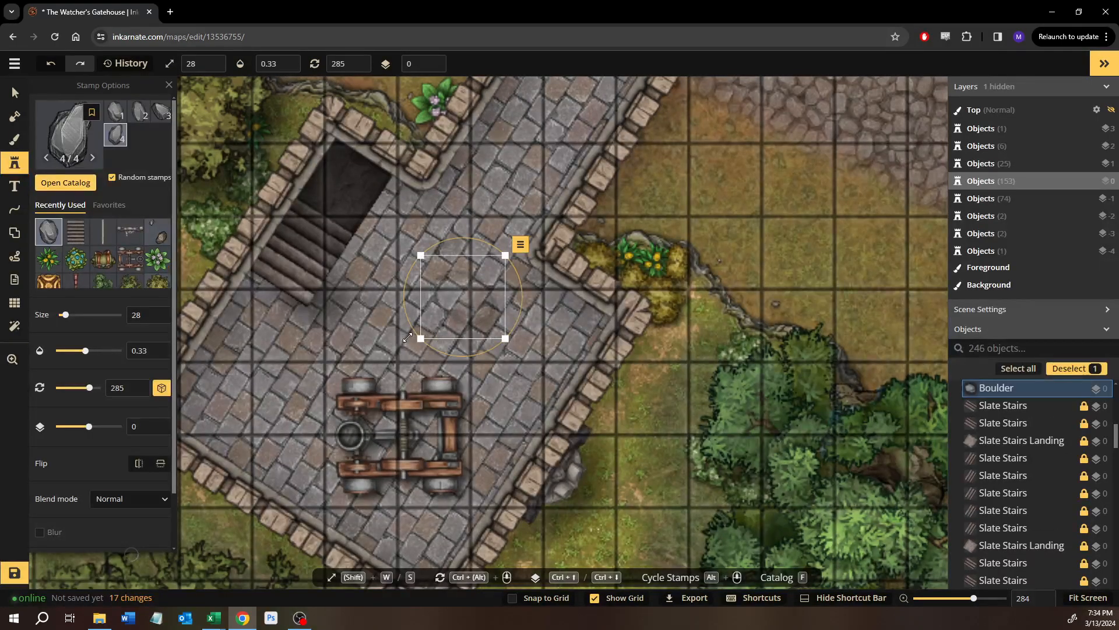
left_click_drag(173, 356, 178, 355)
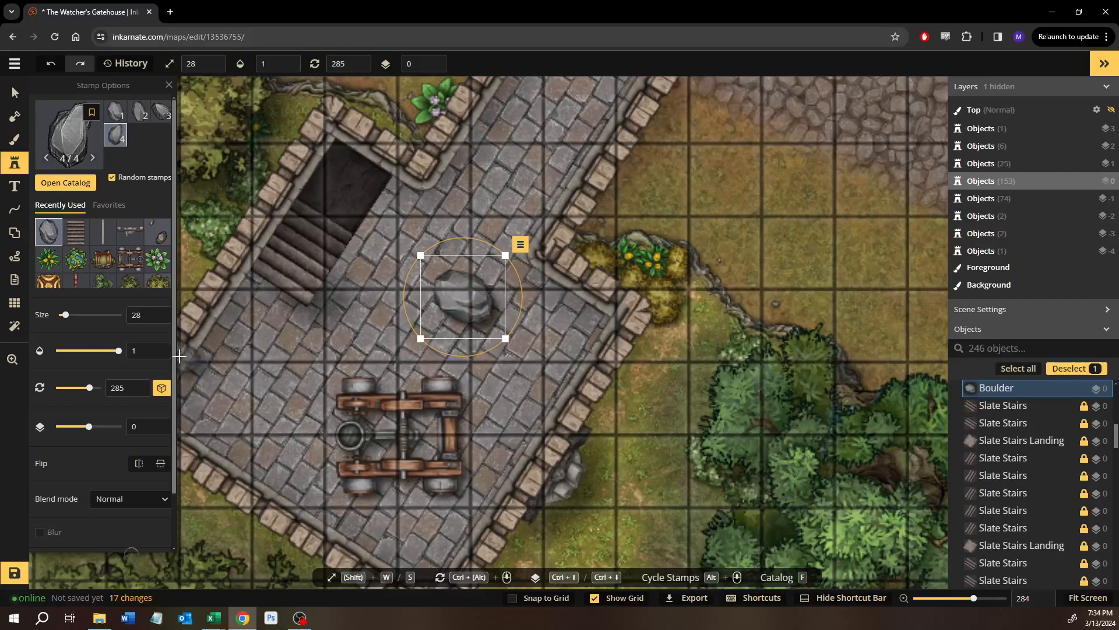
Reshape the boulder with the transform settings to width 70 and height 56.
scroll(100, 449, "down", 1)
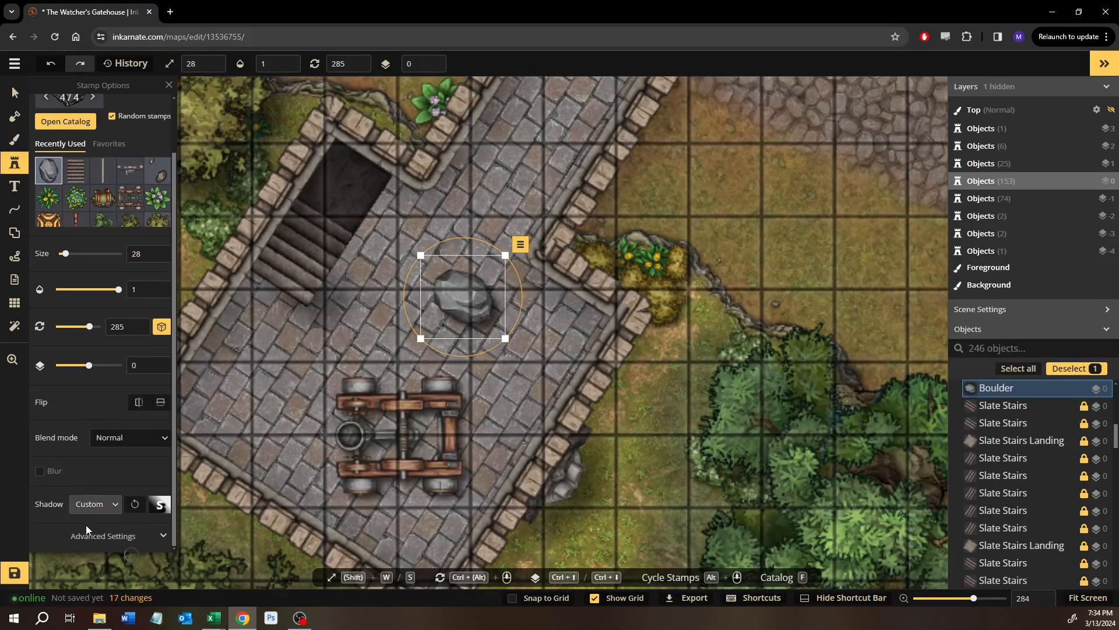
left_click(103, 536)
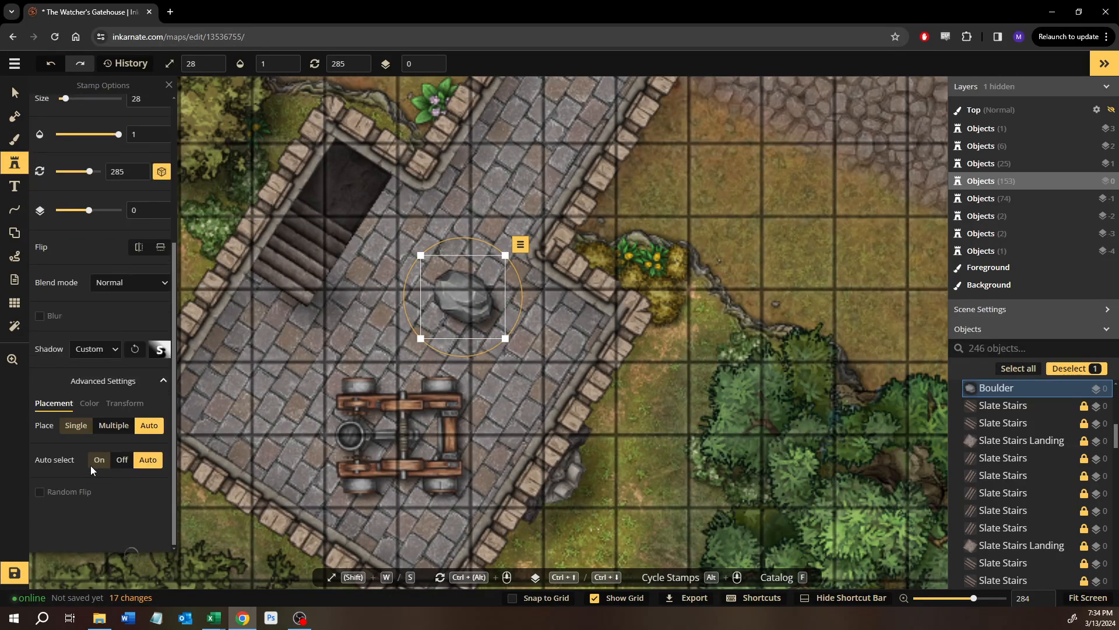
left_click(124, 403)
left_click_drag(97, 440, 93, 442)
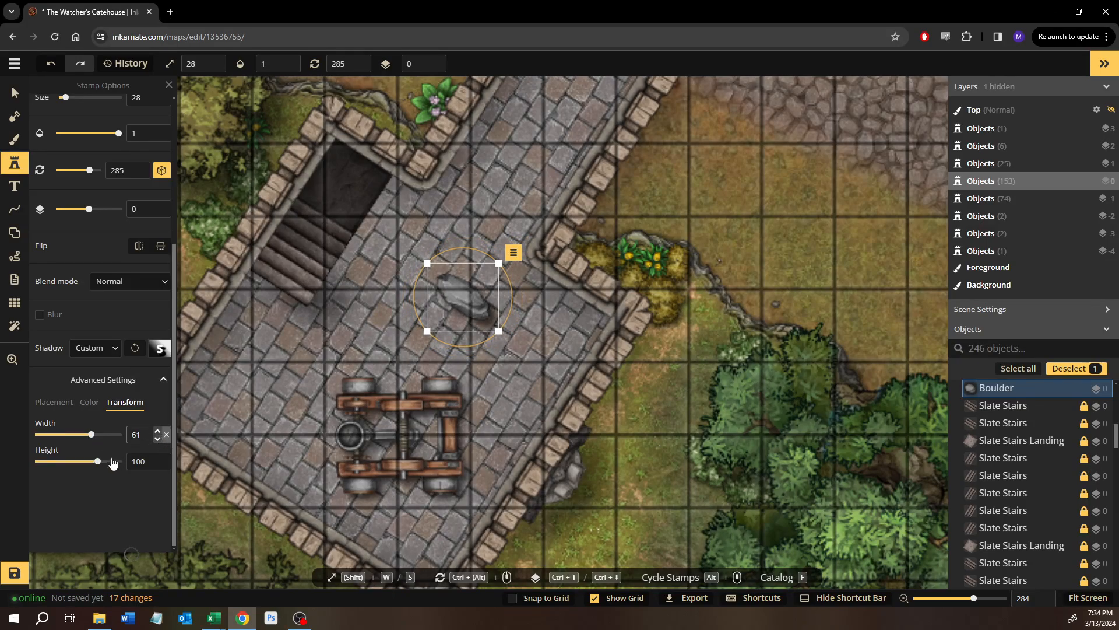
left_click_drag(97, 461, 93, 440)
Move the boulder to the floor just above the catapult and shrink it to size 15.
scroll(419, 279, "up", 5)
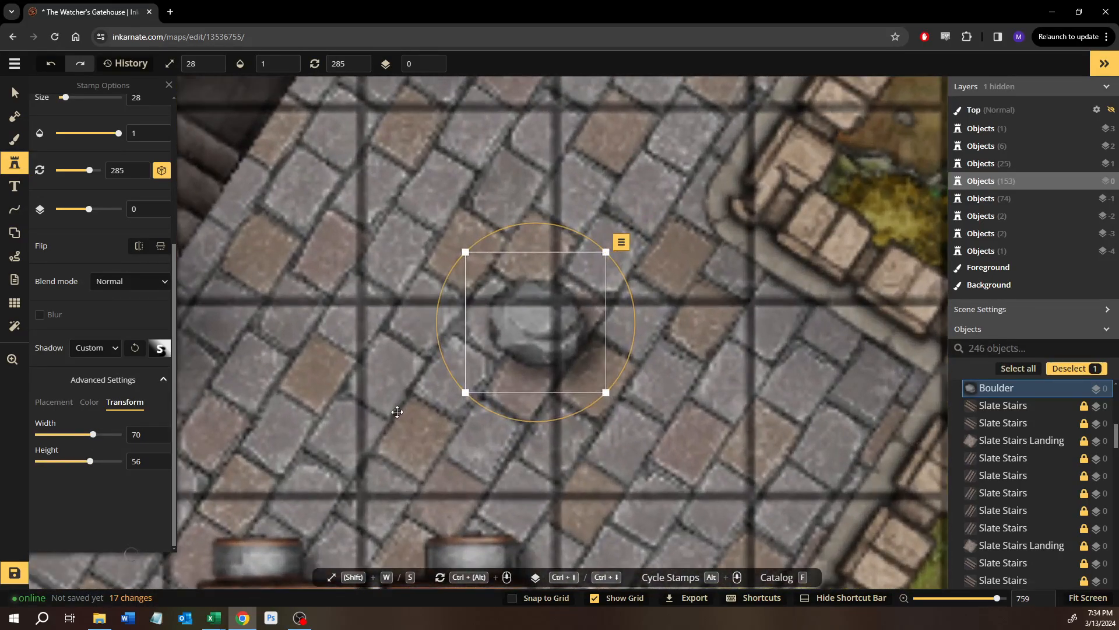
left_click_drag(550, 312, 397, 411)
left_click_drag(495, 411, 495, 196)
mouse_move(381, 213)
left_mouse_down()
mouse_move(258, 487)
mouse_move(362, 299)
mouse_move(389, 201)
left_mouse_up()
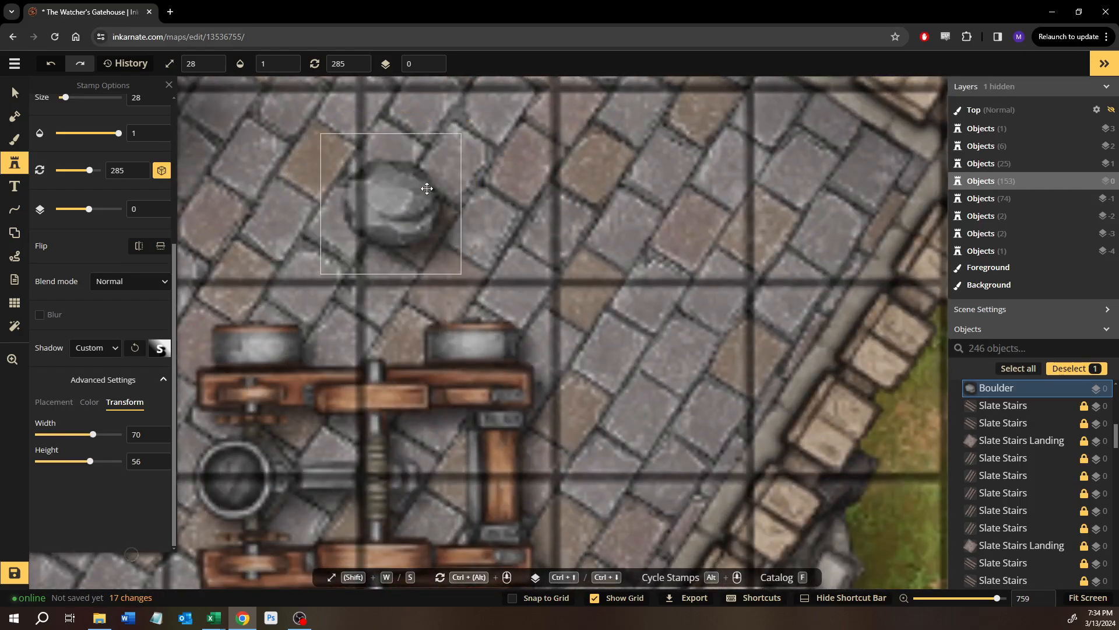
left_click_drag(448, 144, 397, 199)
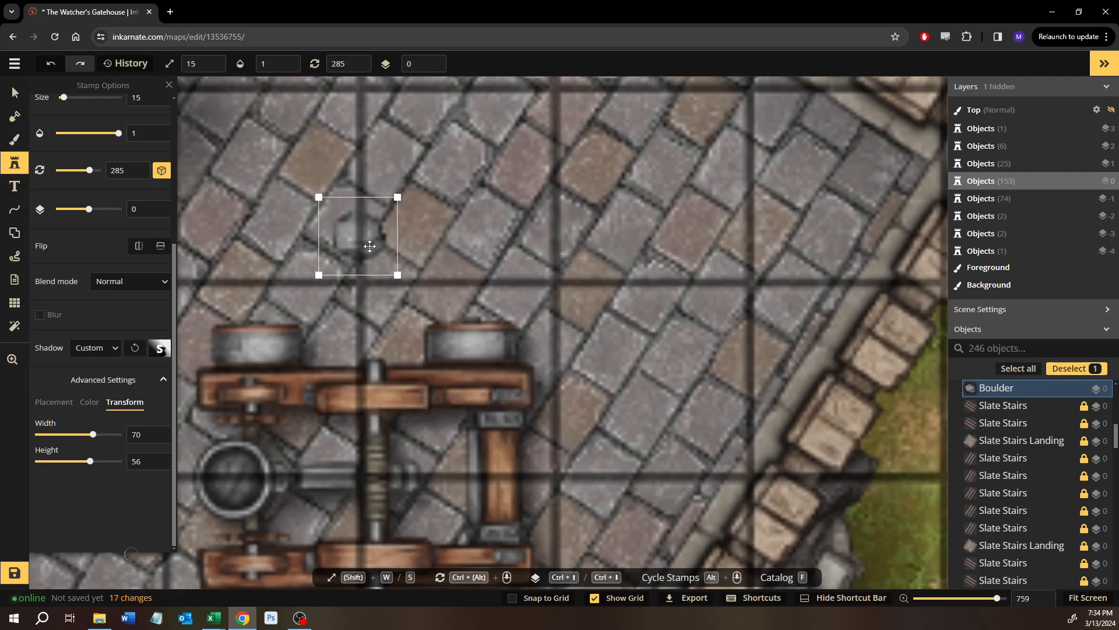
Position the boulder in the catapult's round bucket and raise it to layer 1.
left_click_drag(367, 241, 234, 481)
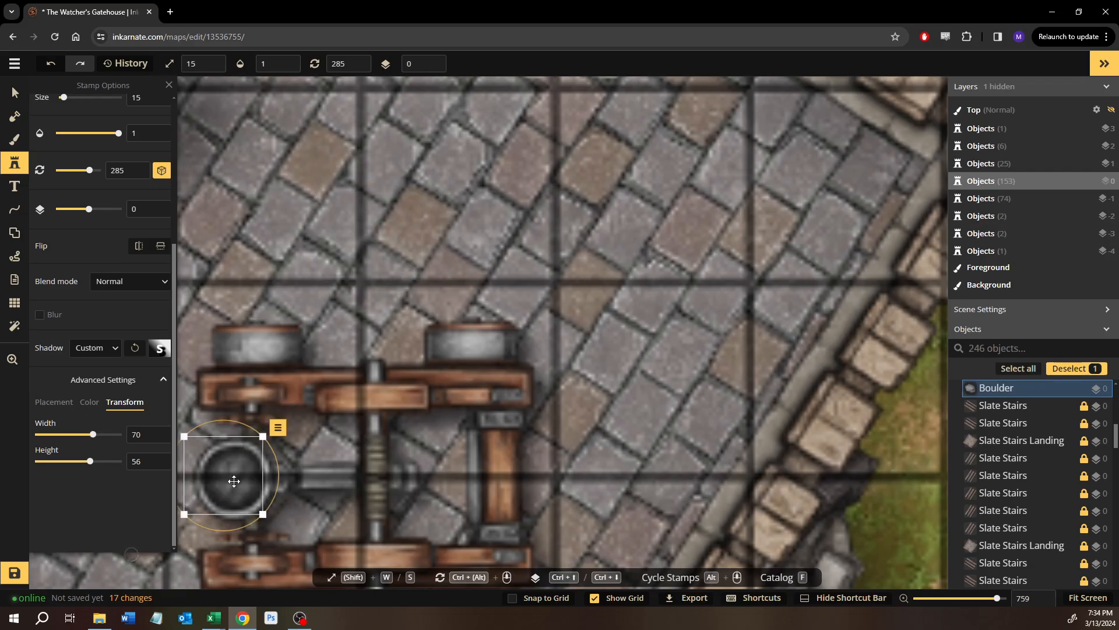
key("ctrl+Up")
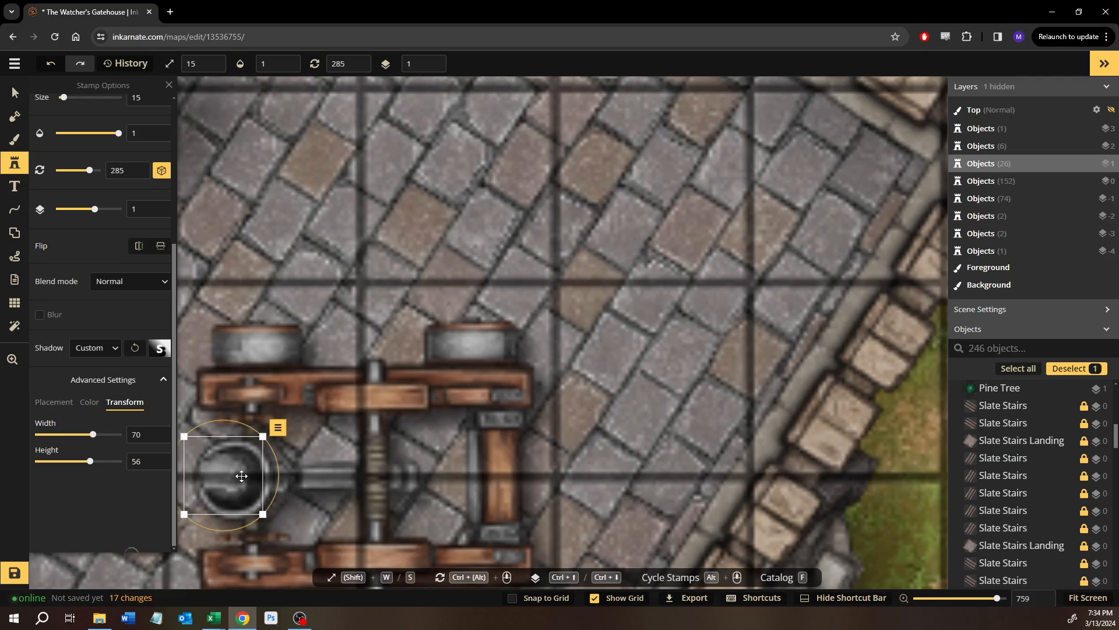
left_click_drag(234, 480, 242, 478)
Move the boulder out of the catapult's bucket onto the floor in the tower's southern corner.
left_click_drag(398, 489, 547, 173)
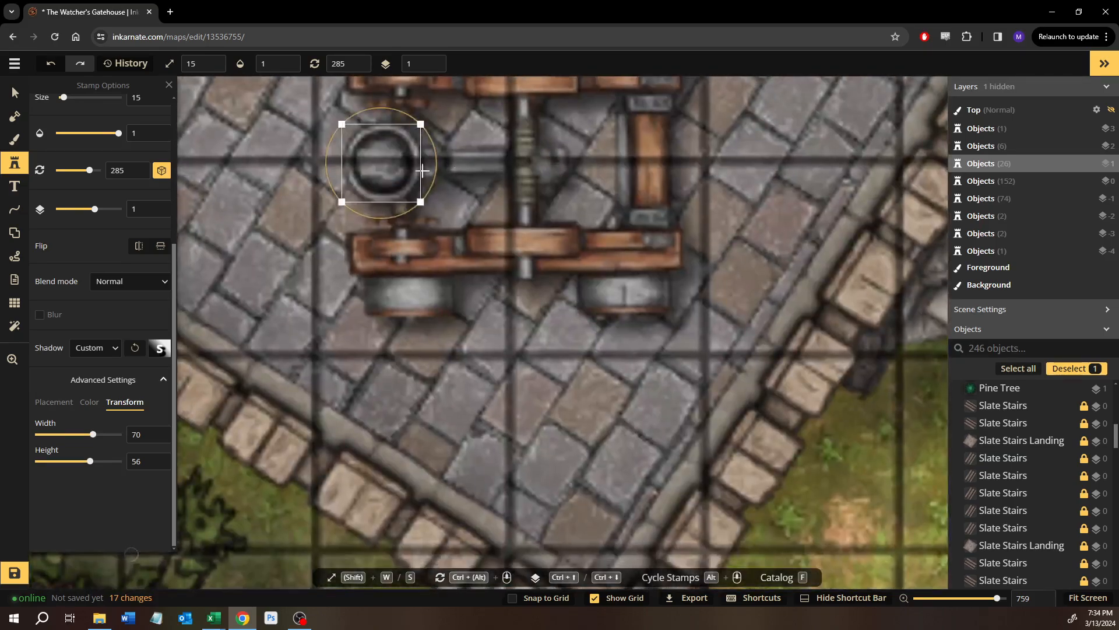
left_click_drag(509, 339, 525, 482)
scroll(139, 226, "up", 4)
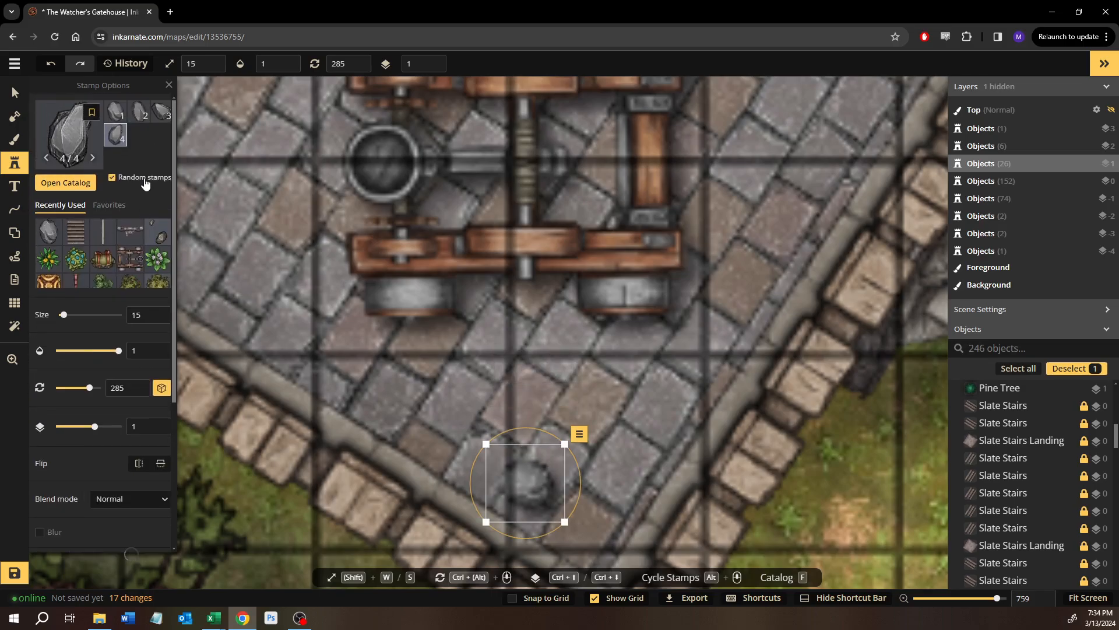
Use the reshaped size 15 boulder in the tower's southern corner as the stamp and scatter copies around it in front of the catapult.
left_click(585, 409)
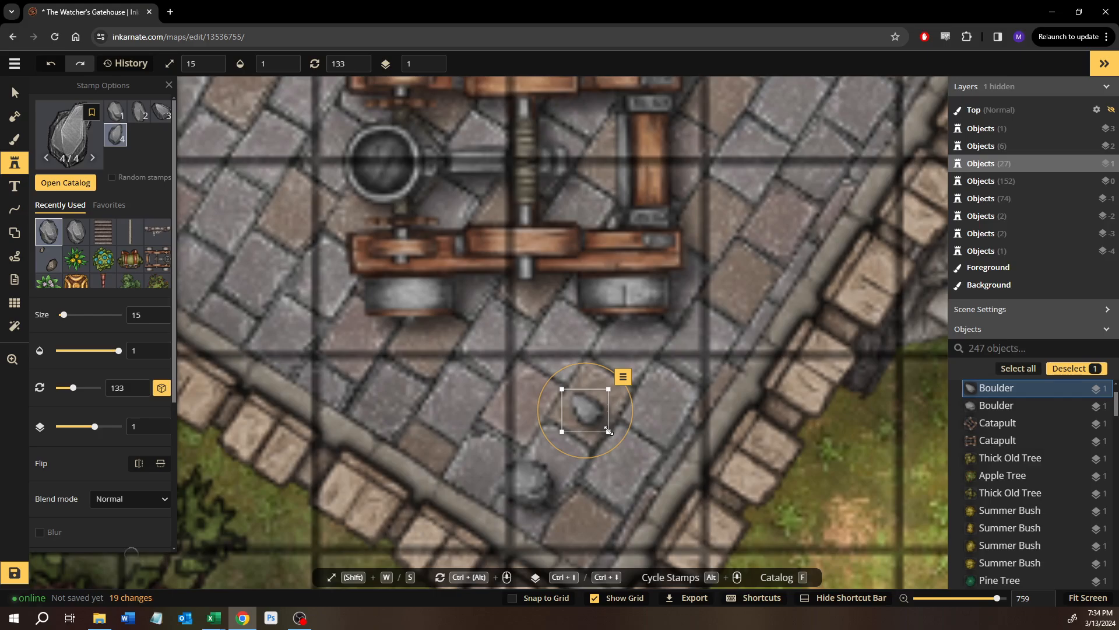
key("Delete")
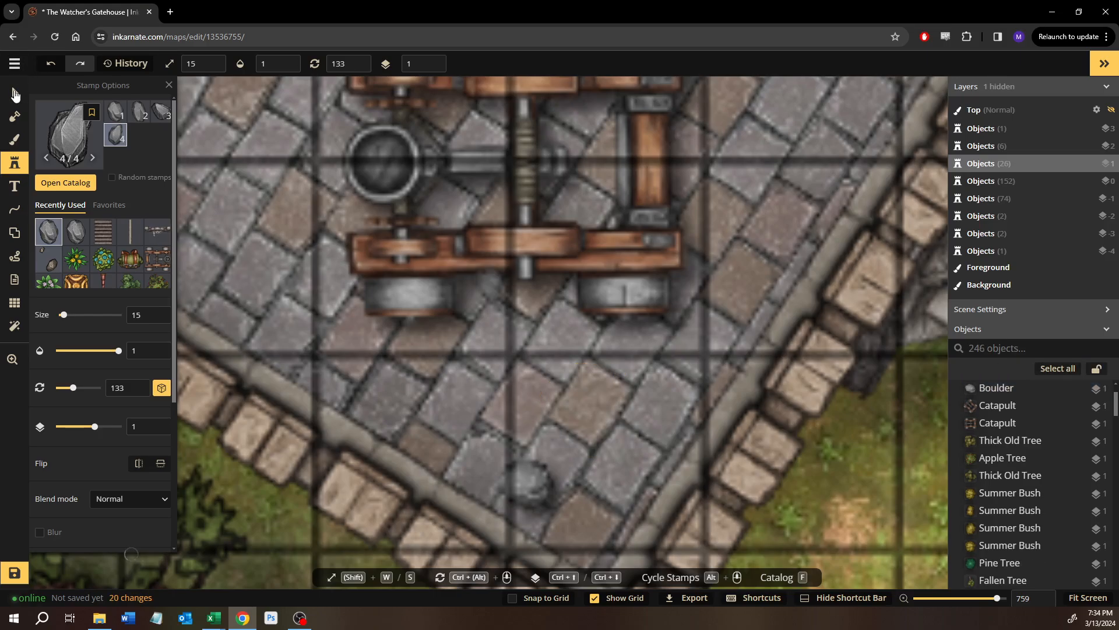
left_click(15, 93)
left_click(536, 482)
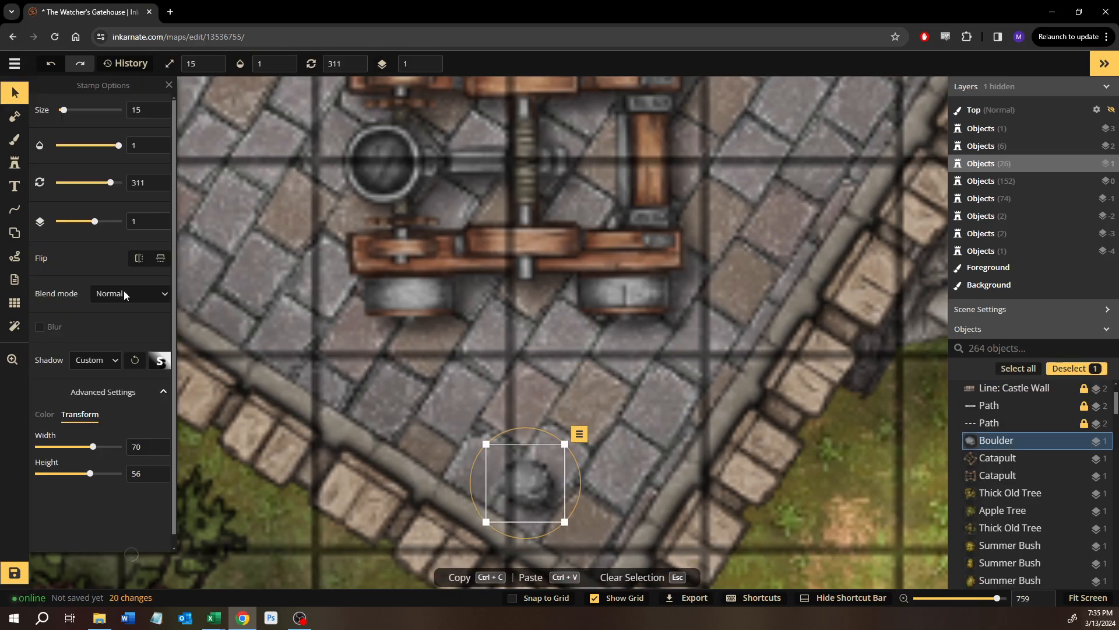
left_click(14, 164)
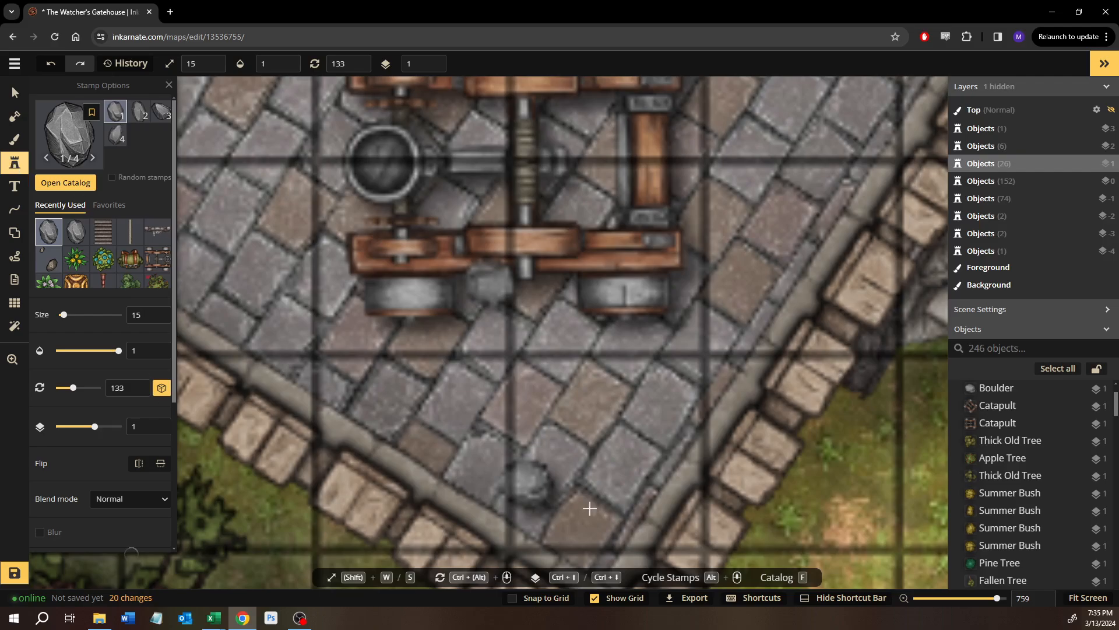
left_click(582, 447)
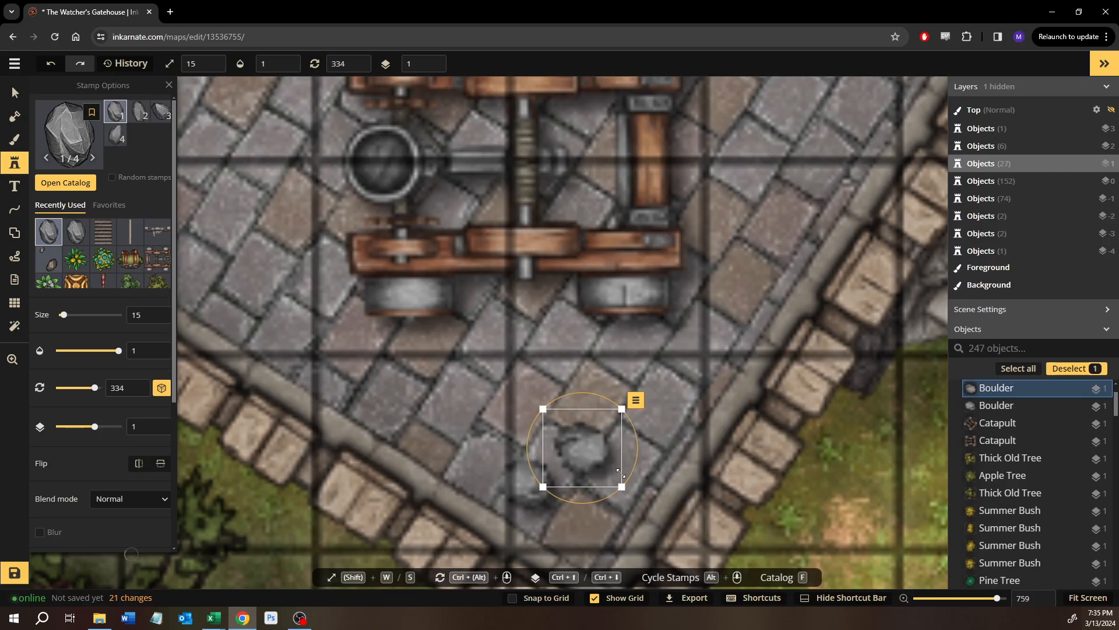
left_click(656, 406)
left_click_drag(618, 503, 531, 430)
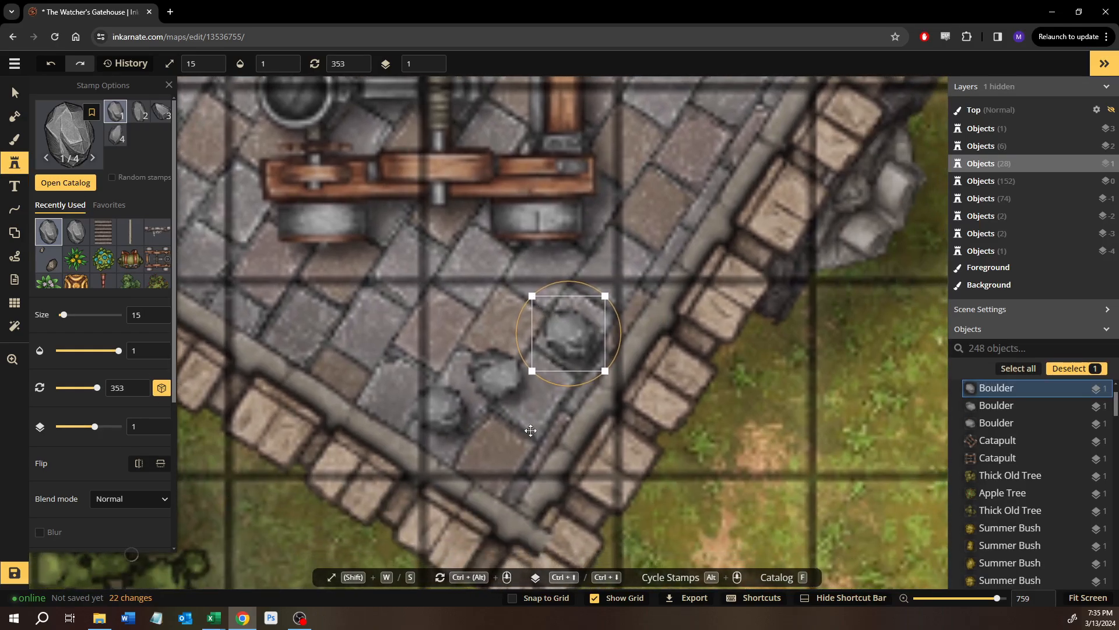
left_click(516, 434)
left_click(460, 308)
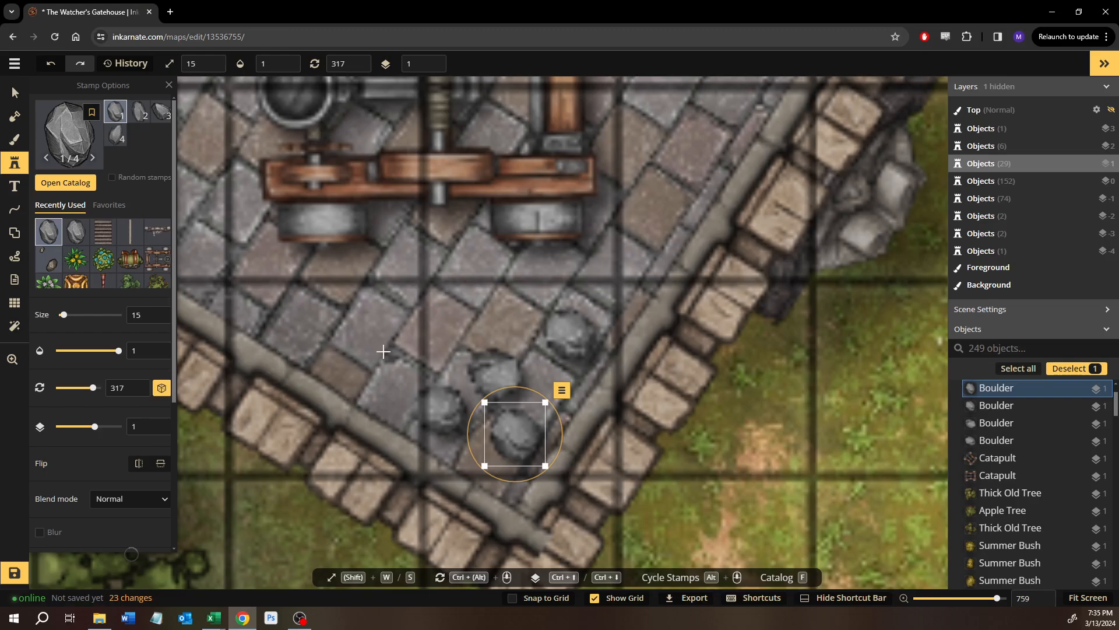
double_click(380, 355)
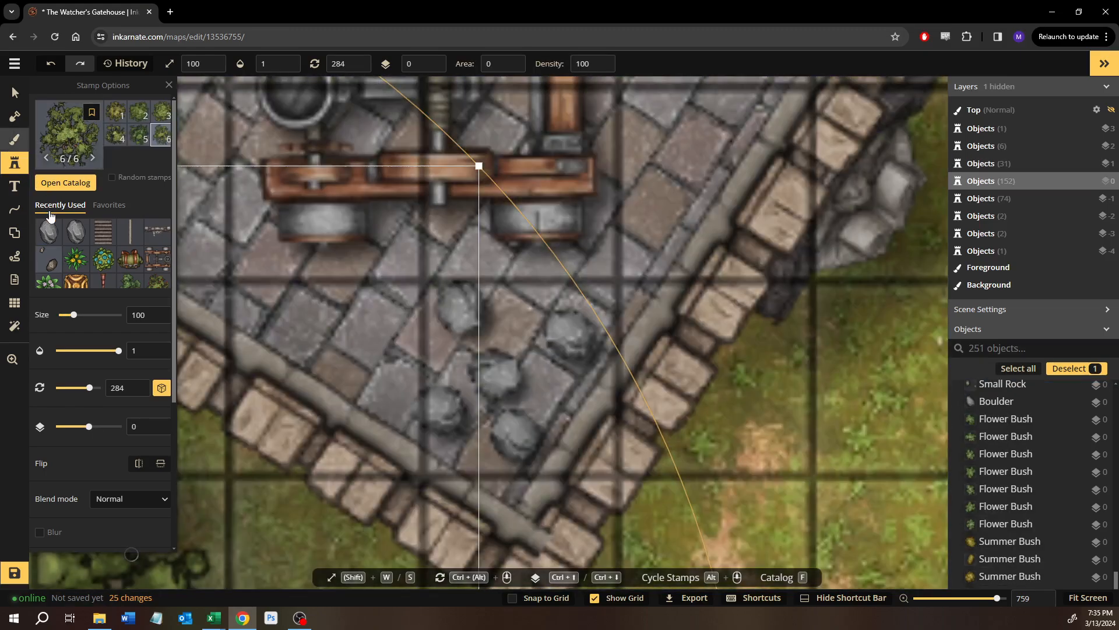
Reload the reshaped boulder as the stamp and add two more size 15 boulders beside the pile along the tower's southwest wall.
left_click(49, 231)
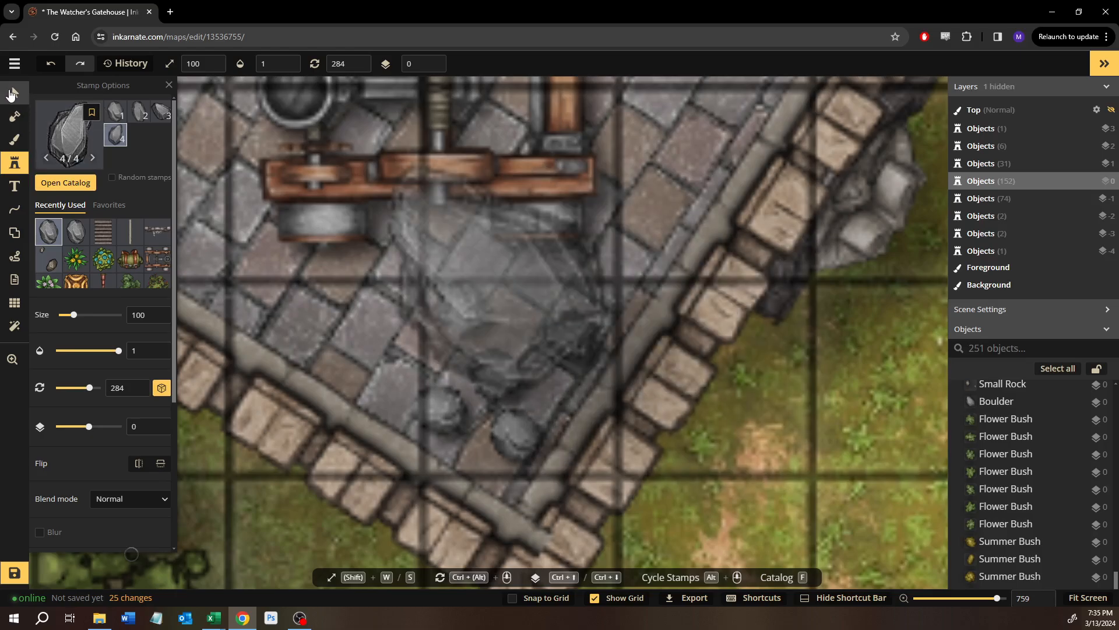
left_click(14, 93)
left_click(495, 373)
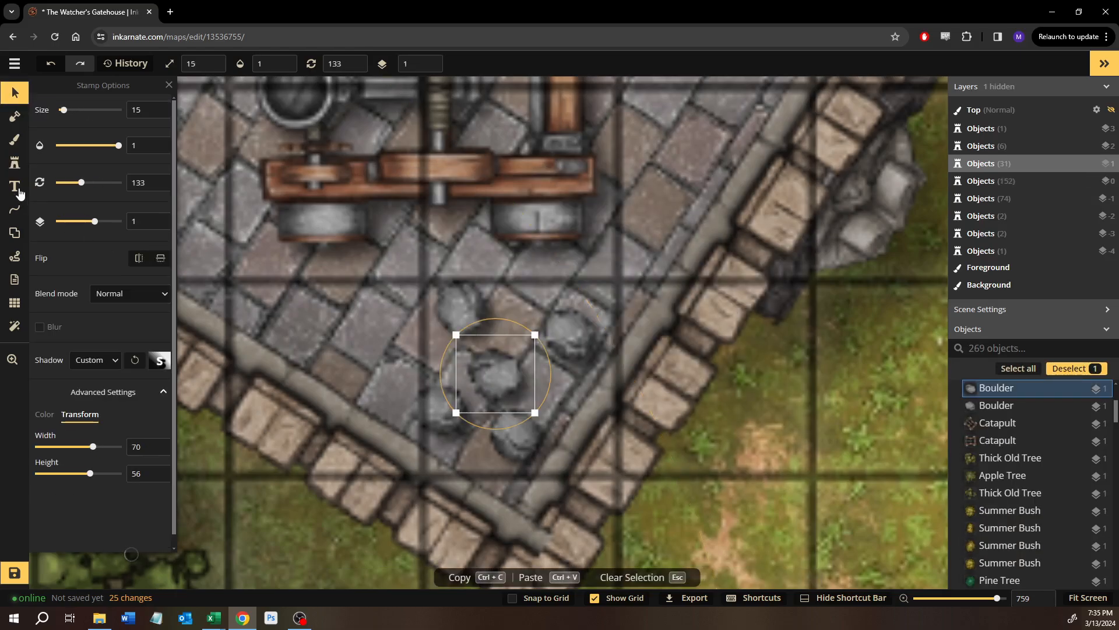
left_click(16, 170)
left_click_drag(554, 351, 577, 393)
scroll(577, 392, "down", 1)
scroll(574, 391, "down", 3)
left_click_drag(506, 341, 432, 286)
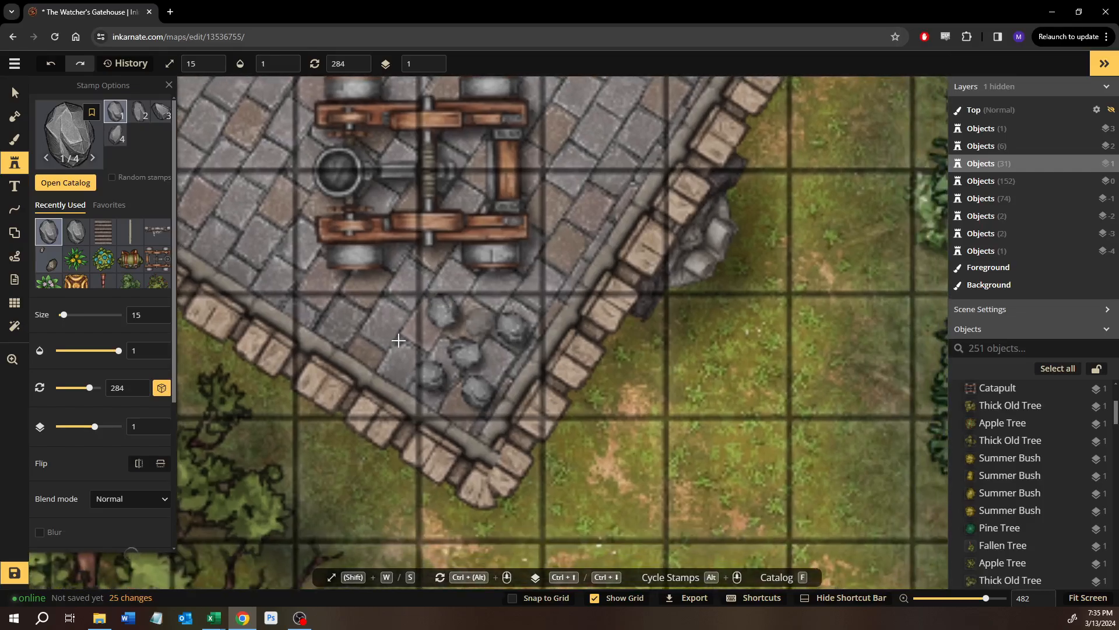
left_click(396, 350)
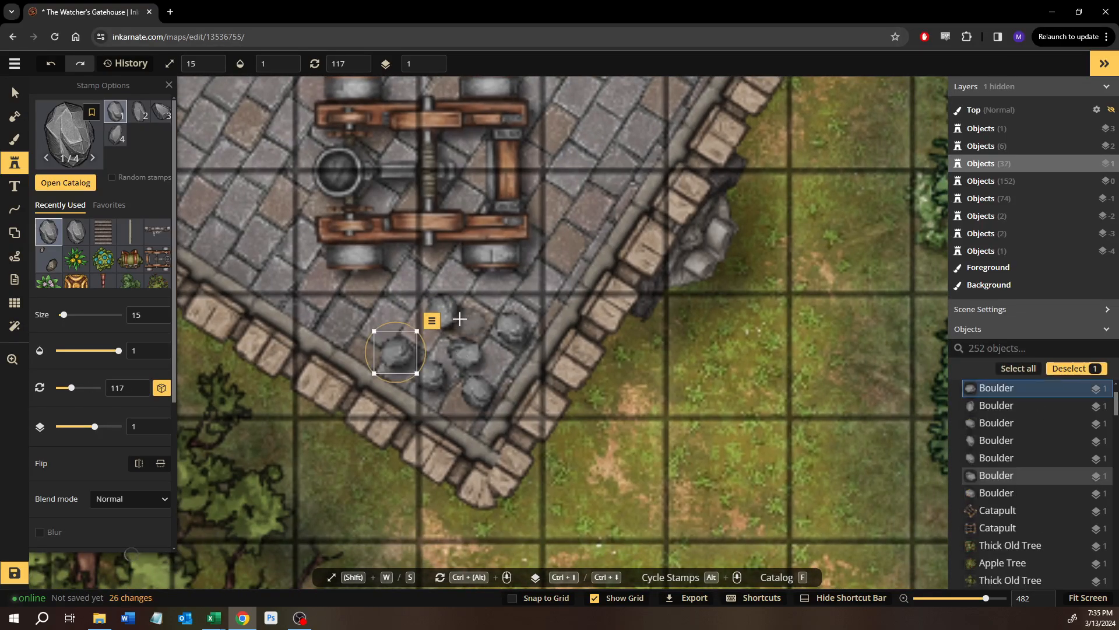
left_click(353, 324)
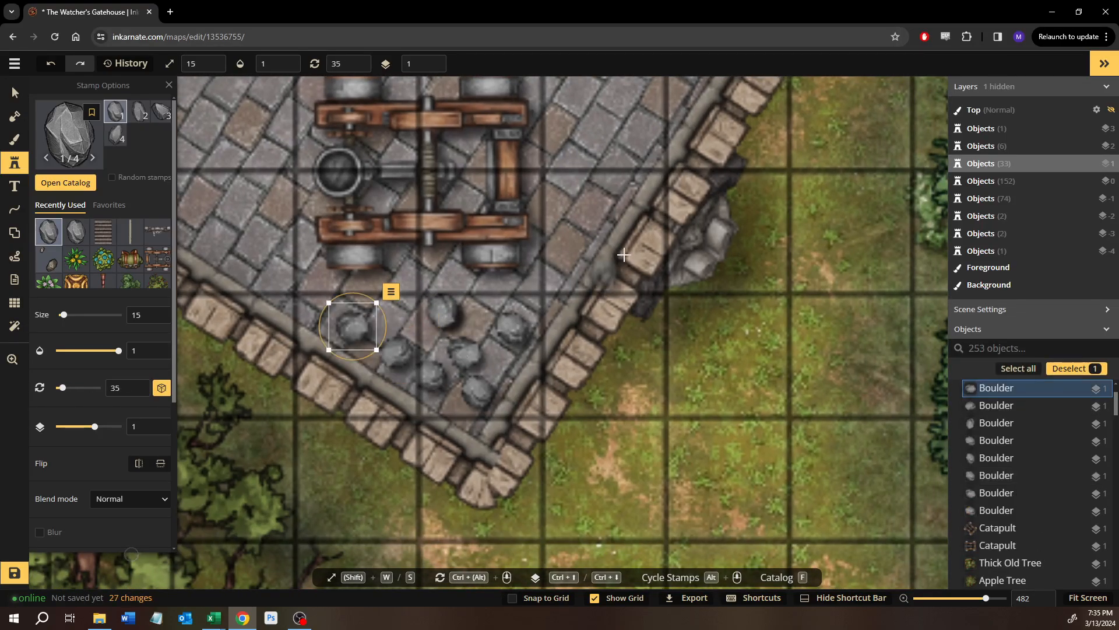
Line up size 15 boulders along the other tower's northeast wall, from its eastern corner past the angled catapult.
scroll(691, 289, "down", 4)
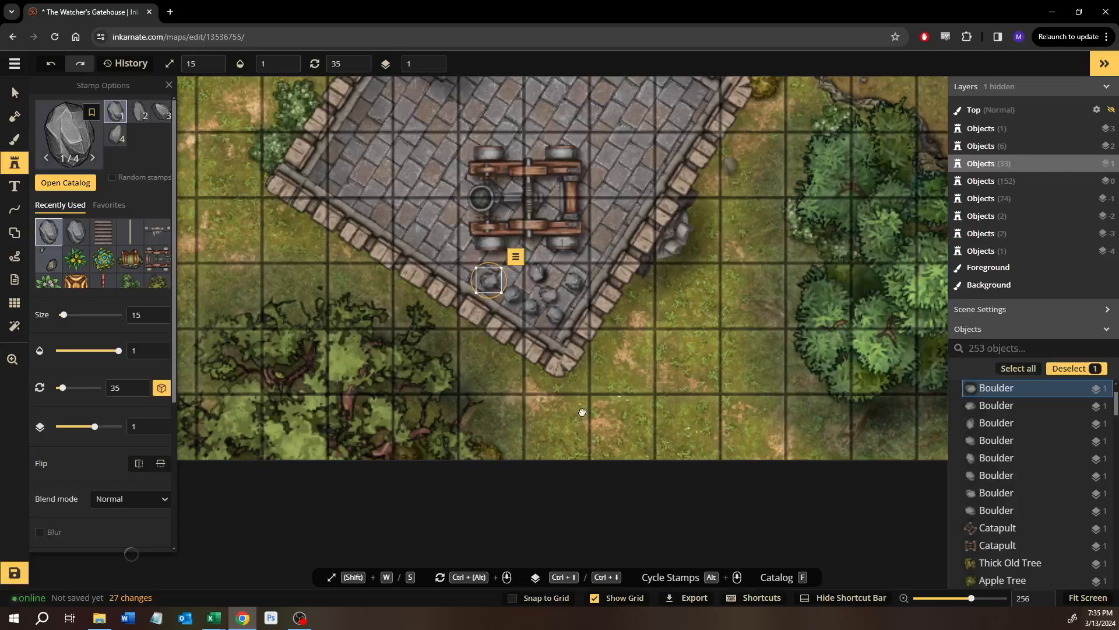
left_click_drag(582, 413, 484, 560)
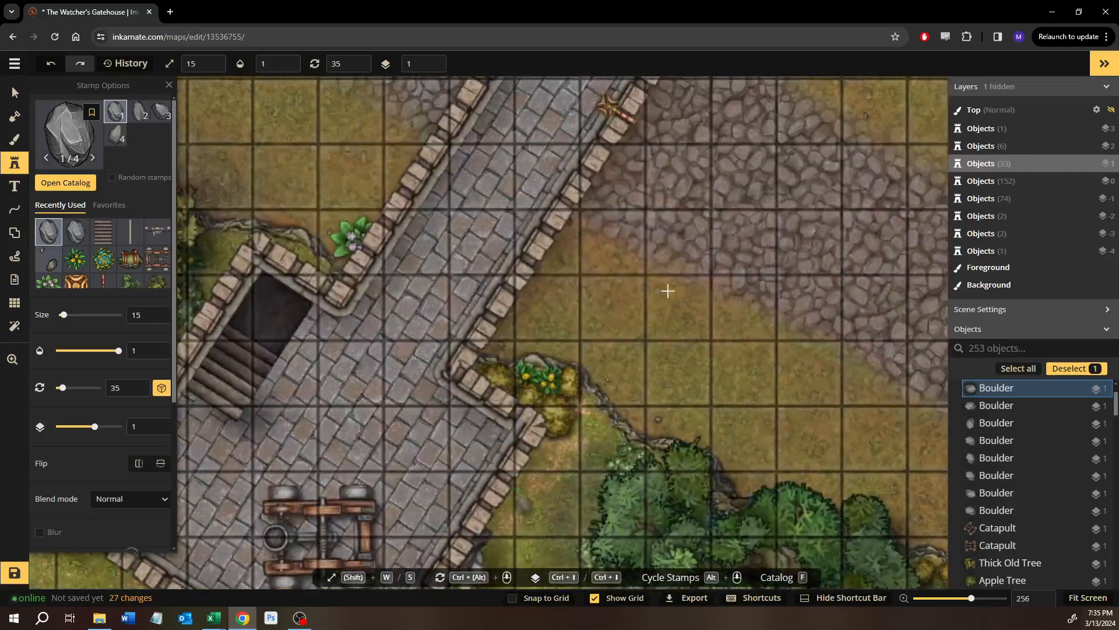
left_click_drag(667, 289, 499, 527)
left_click_drag(623, 253, 533, 418)
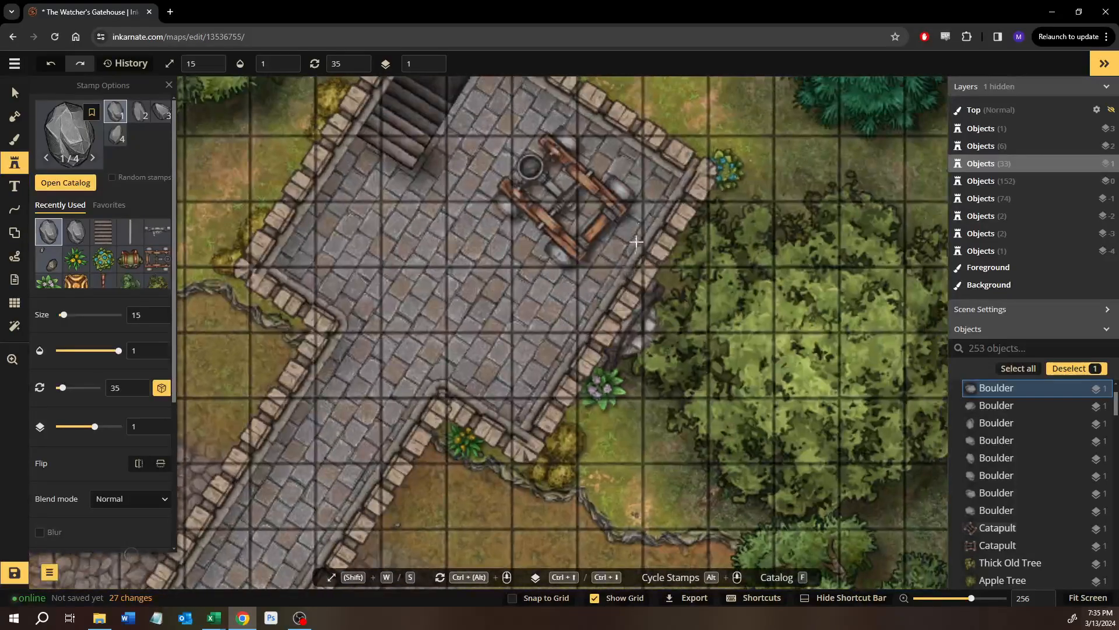
scroll(637, 227, "up", 4)
left_click_drag(640, 189, 652, 342)
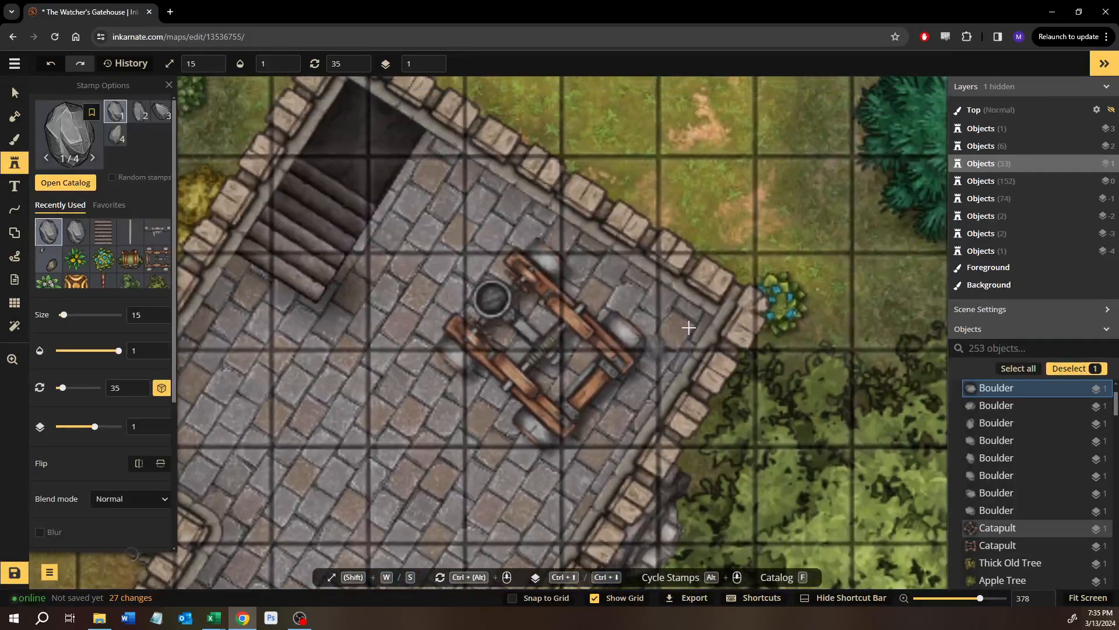
scroll(682, 321, "up", 3)
left_click(636, 294)
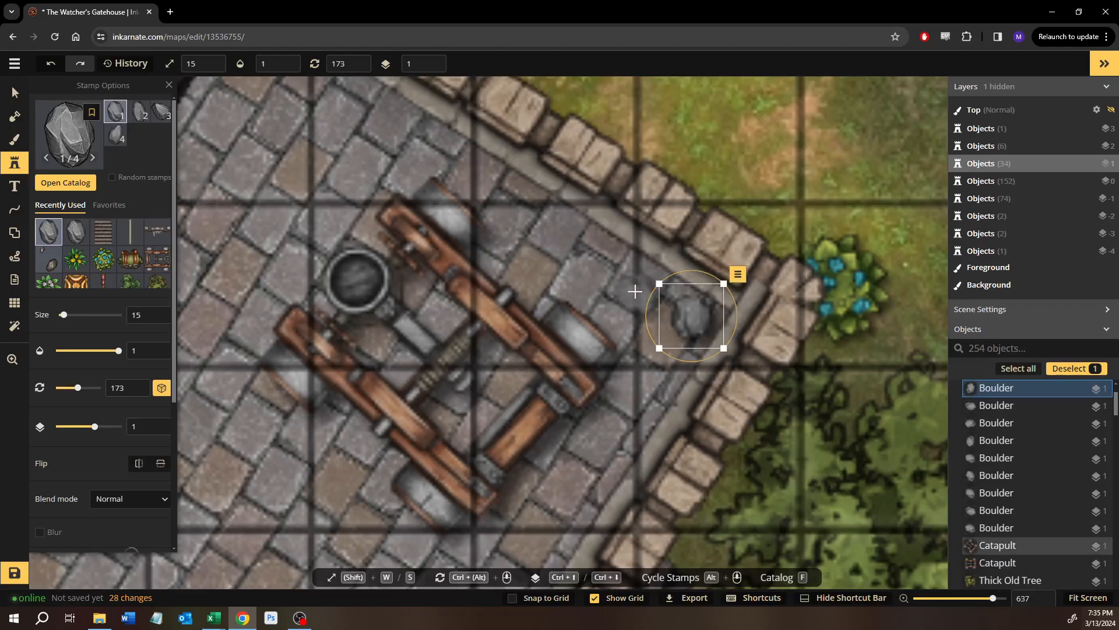
left_click(580, 257)
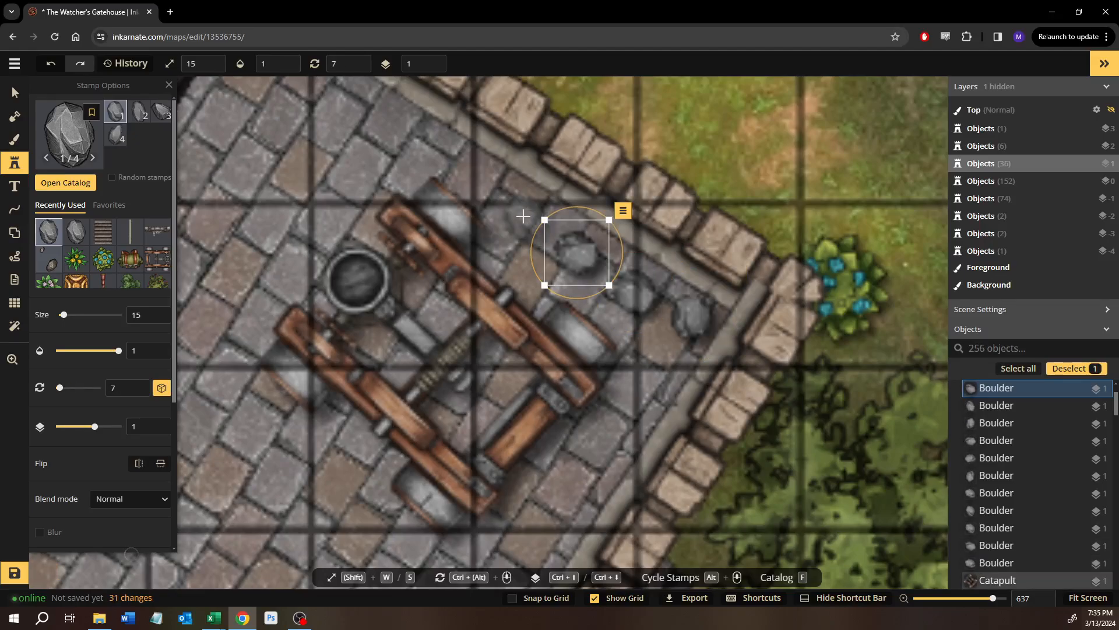
left_click(481, 188)
left_click(425, 148)
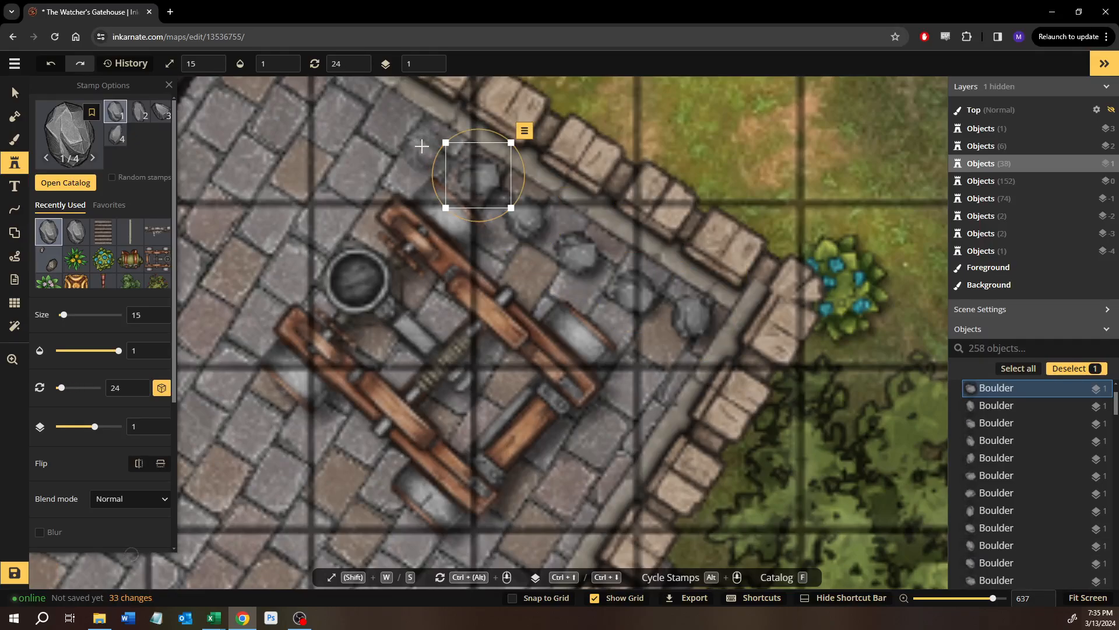
left_click(424, 146)
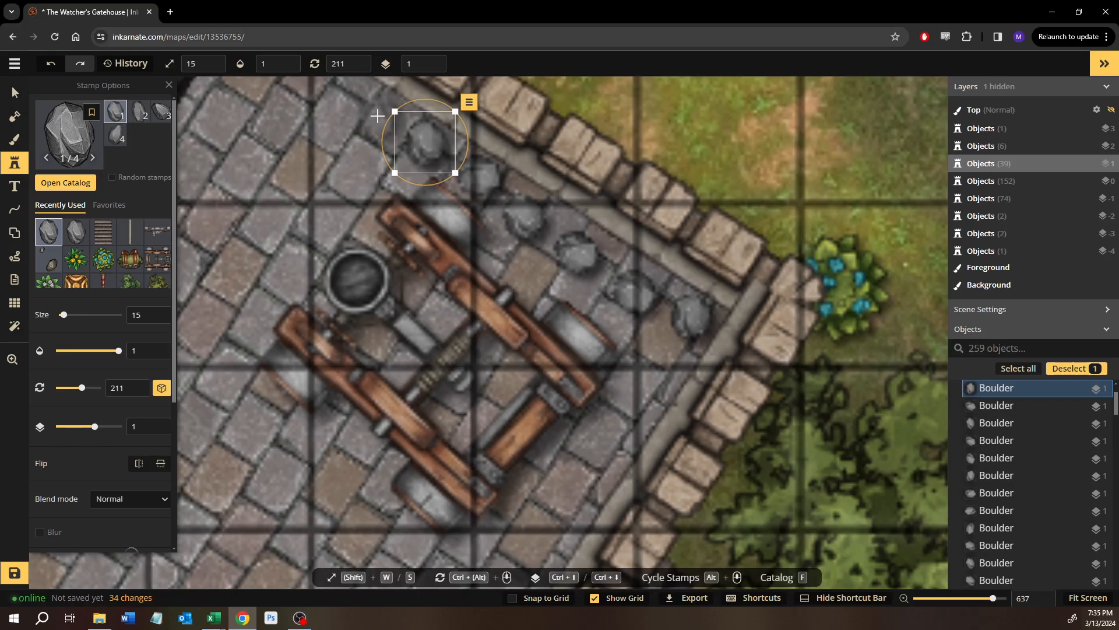
left_click(378, 115)
Clear the rock search in the stamp catalog and look through the Fantasy Battlemaps 2.0 packs, including Ship and Siege, for further props.
left_click_drag(545, 283, 641, 146)
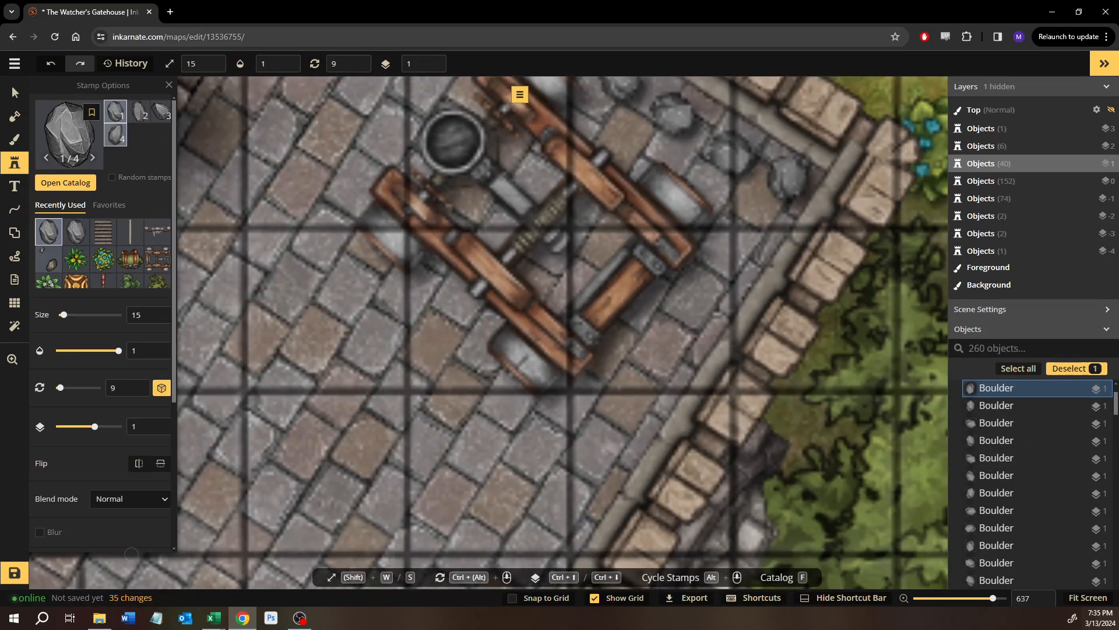
left_click(66, 182)
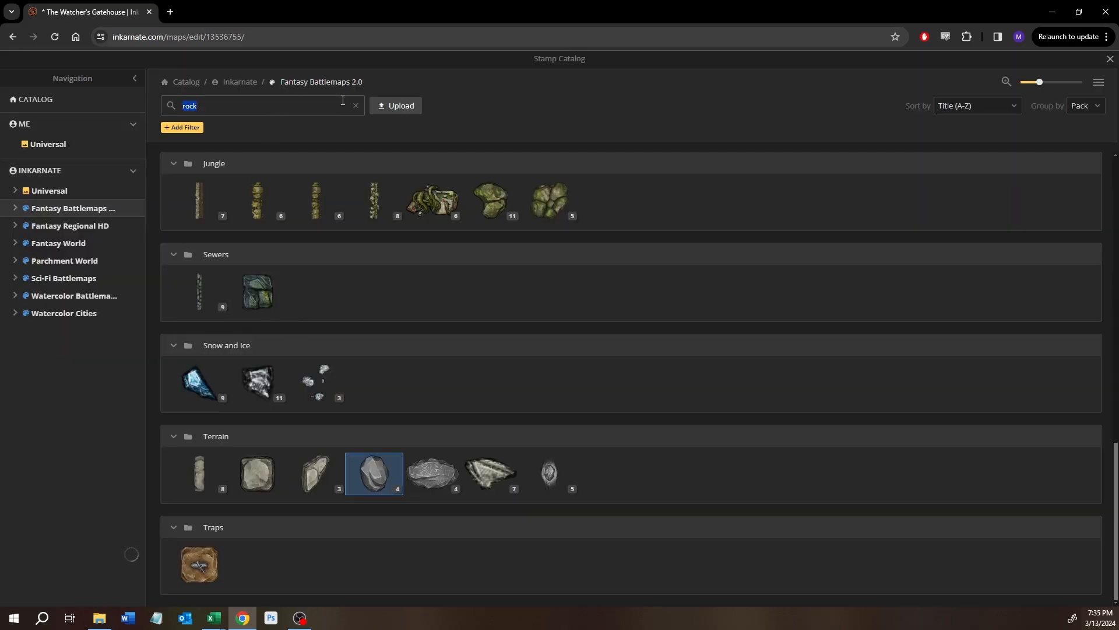
left_click(357, 110)
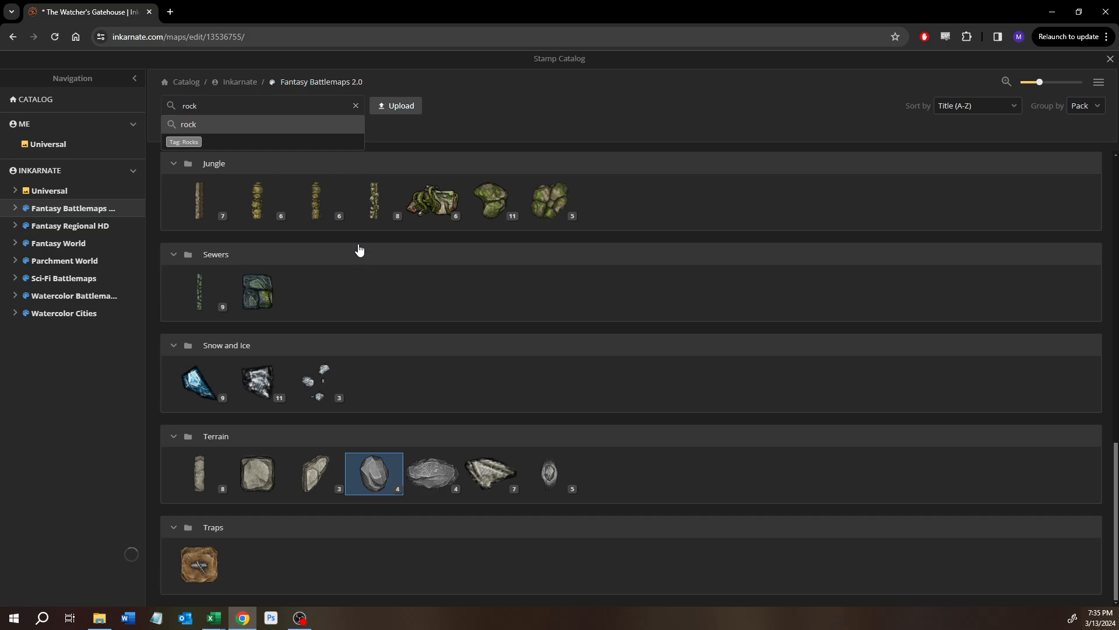
left_click(356, 105)
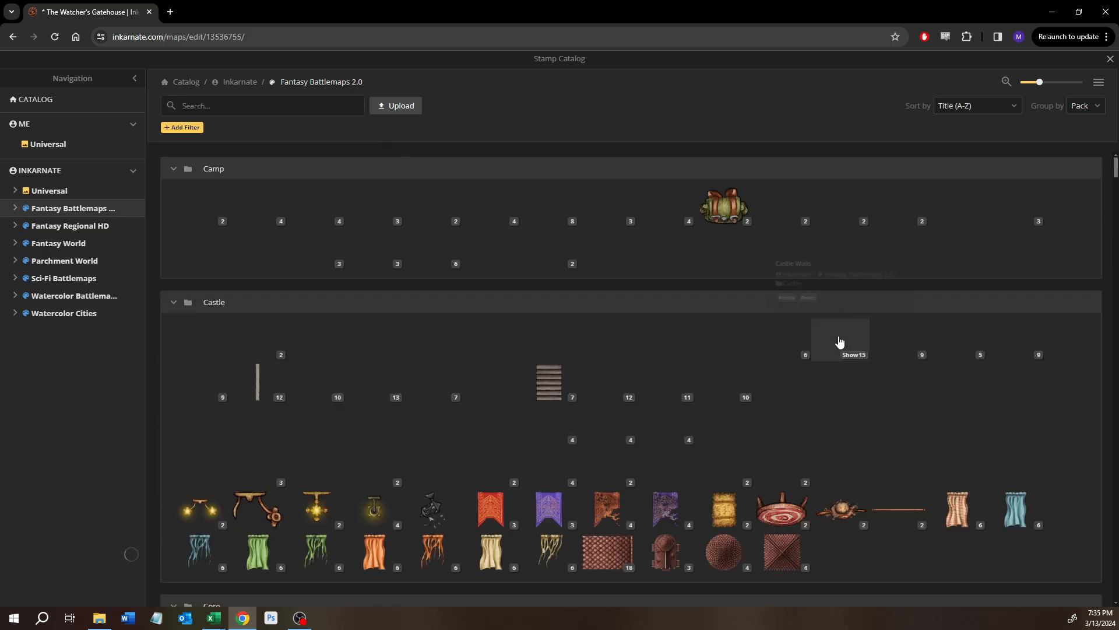
scroll(838, 341, "down", 10)
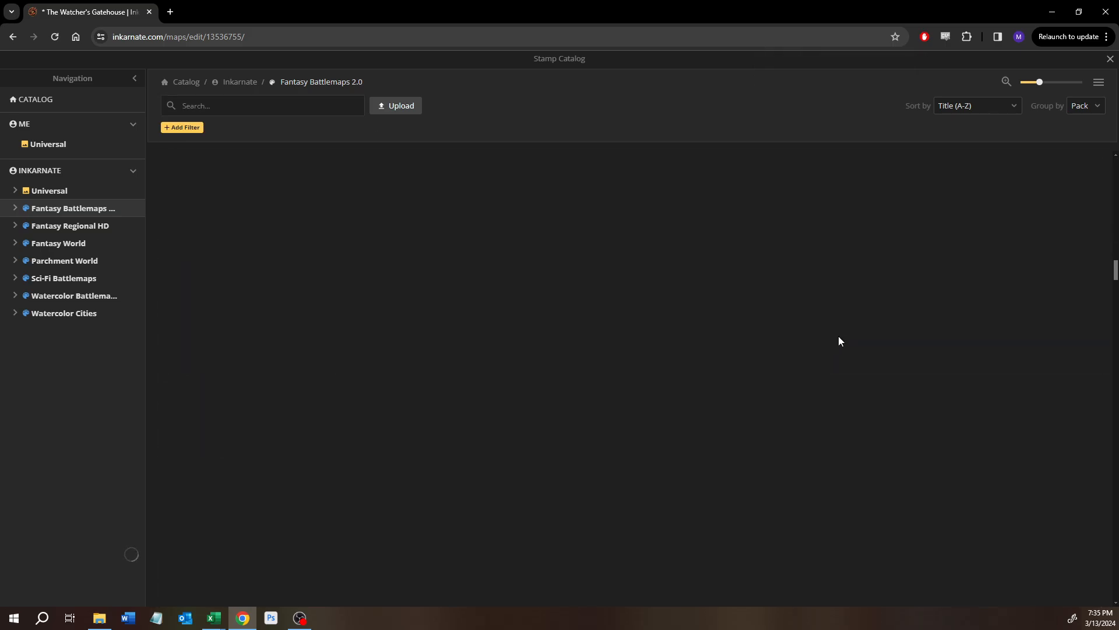
scroll(838, 341, "down", 5)
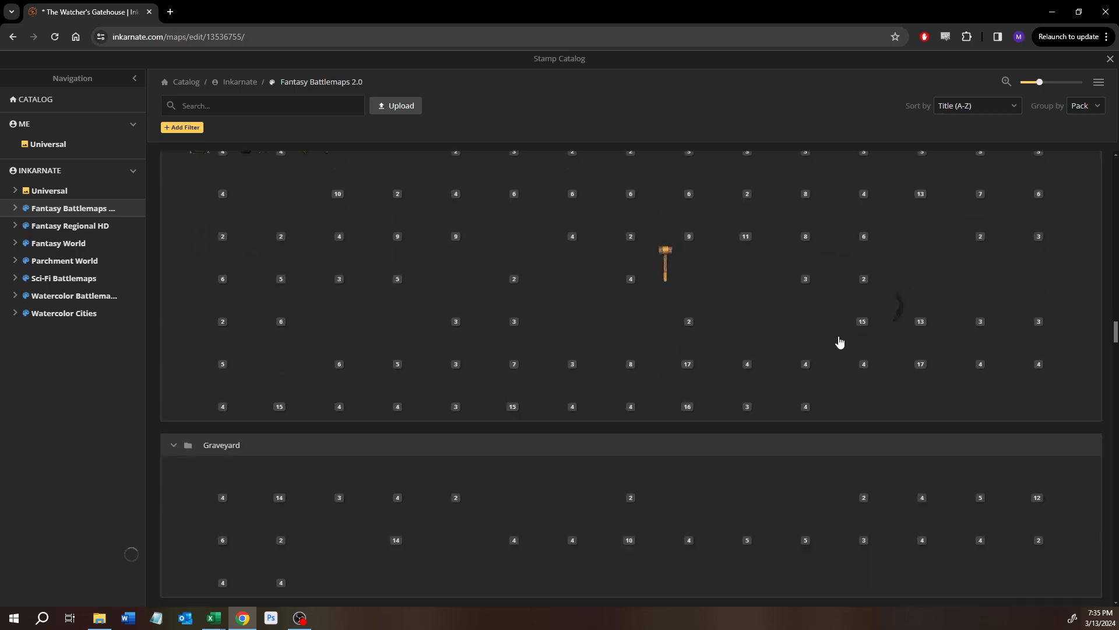
scroll(840, 341, "down", 10)
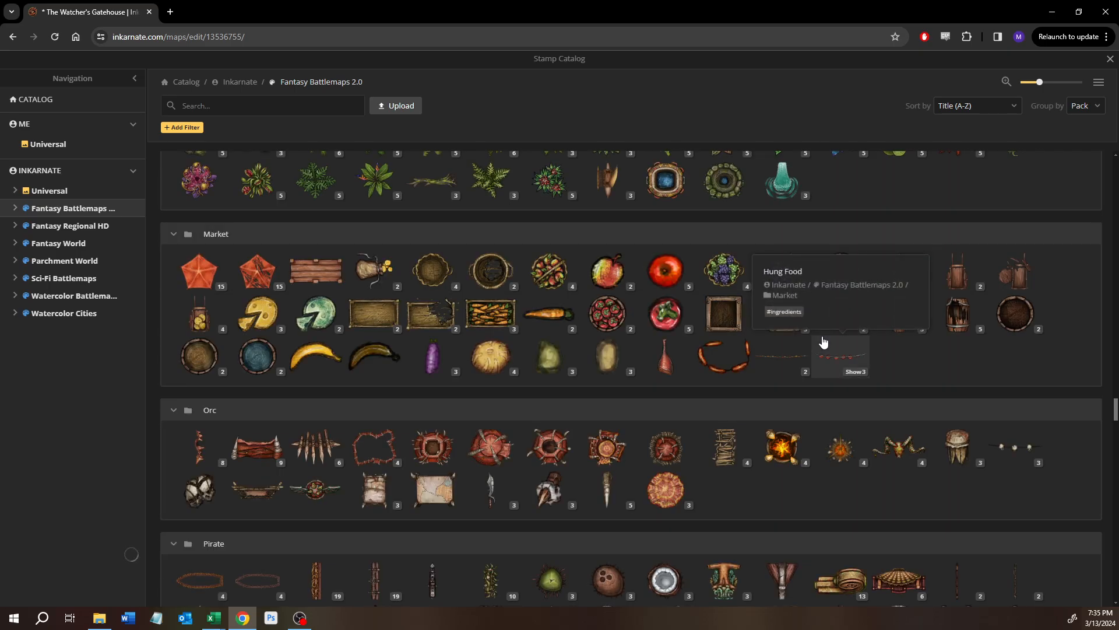
scroll(678, 346, "down", 7)
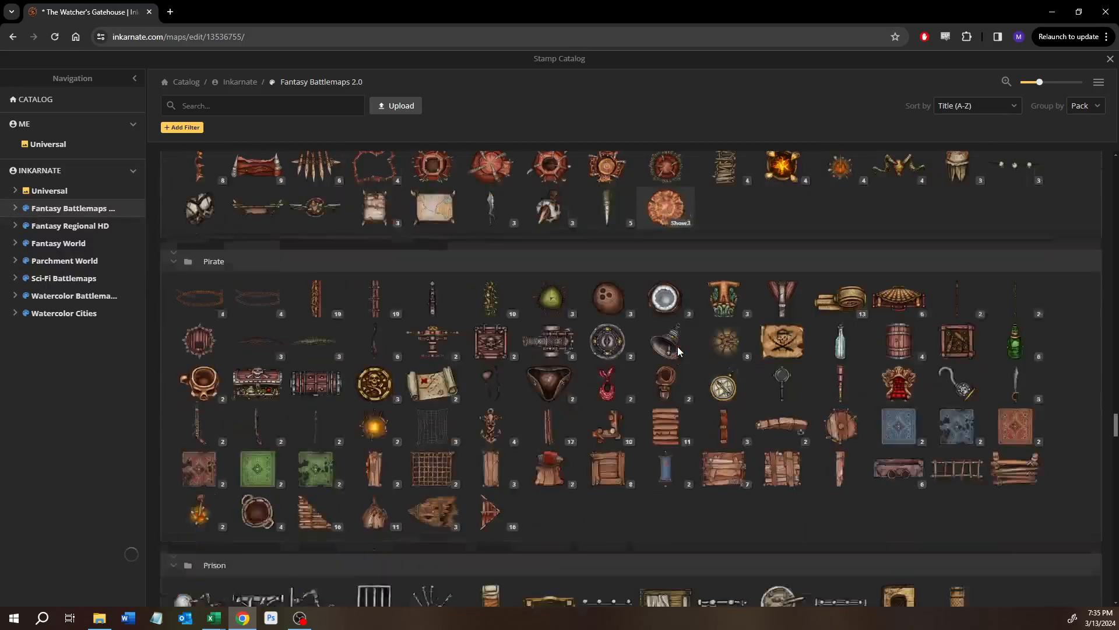
scroll(675, 347, "down", 8)
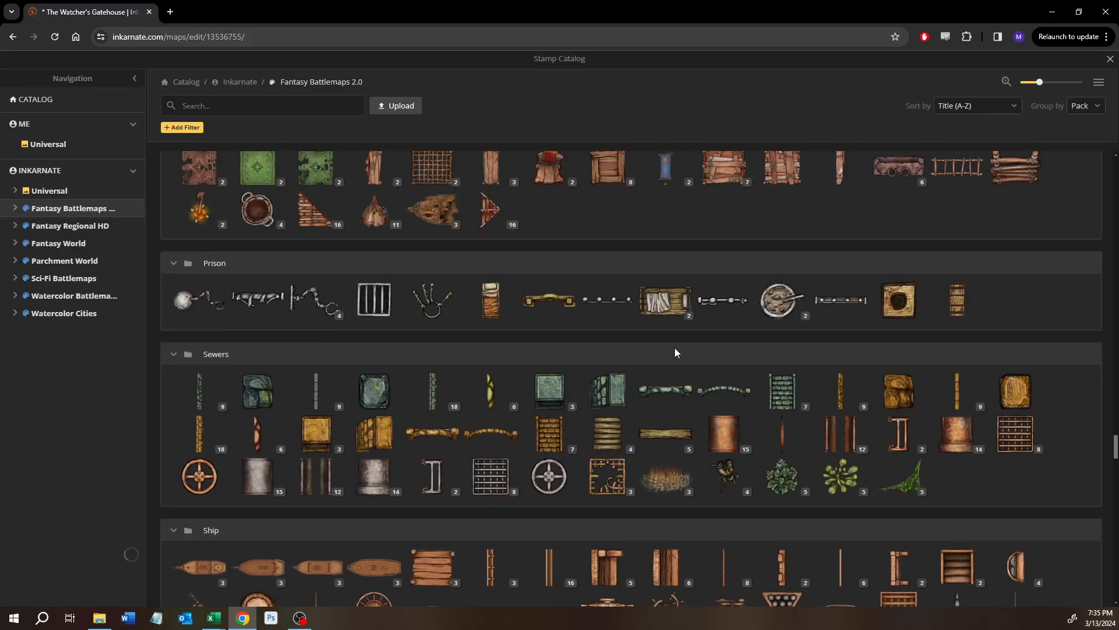
scroll(674, 353, "down", 2)
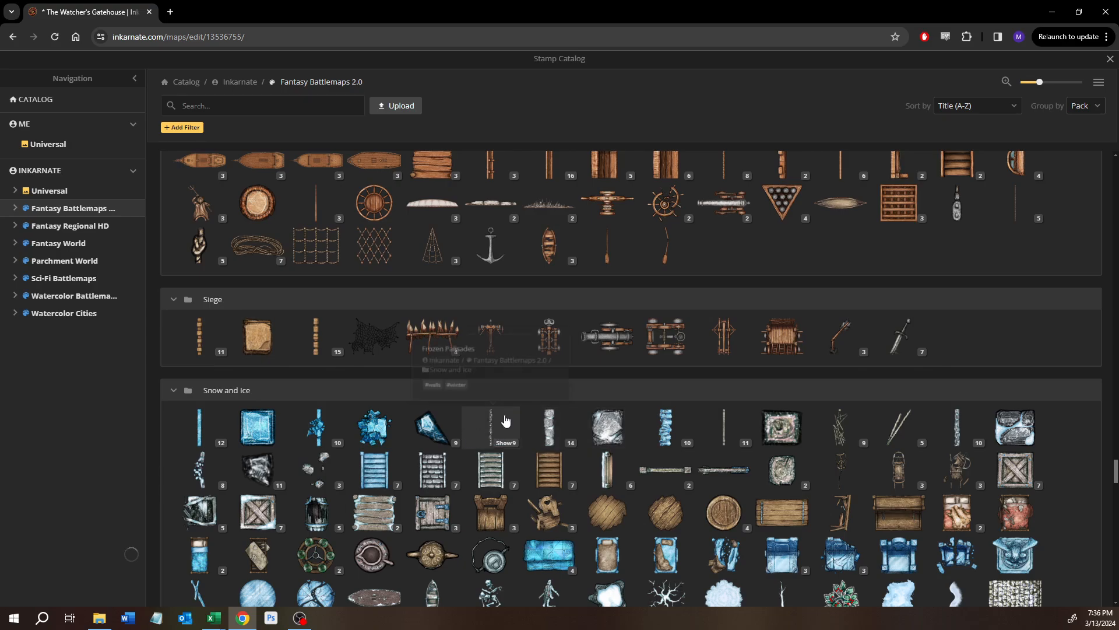
scroll(510, 415, "up", 4)
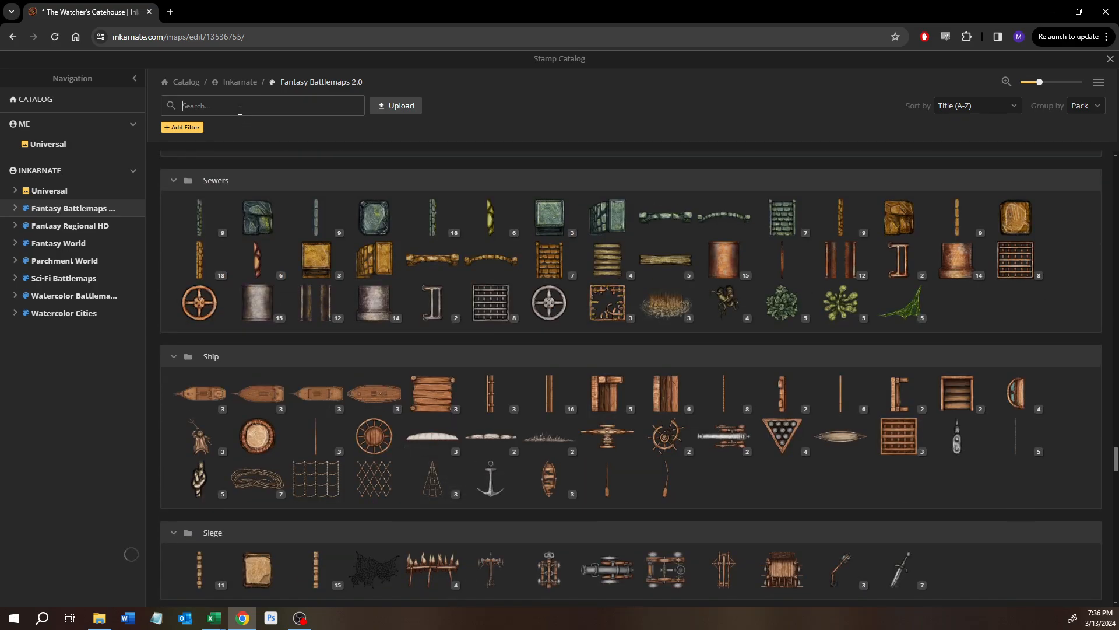
Search the stamp catalog for "shelf" and load the plain wooden Elven Shelf as the stamp.
left_click(240, 110)
type("shlf")
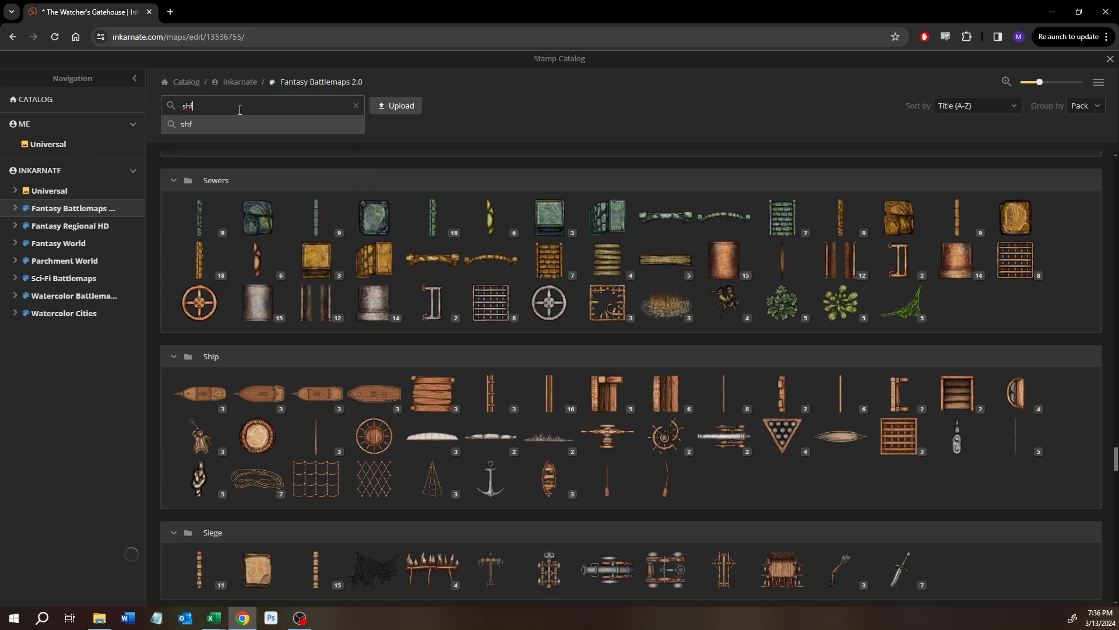
key("BackSpace")
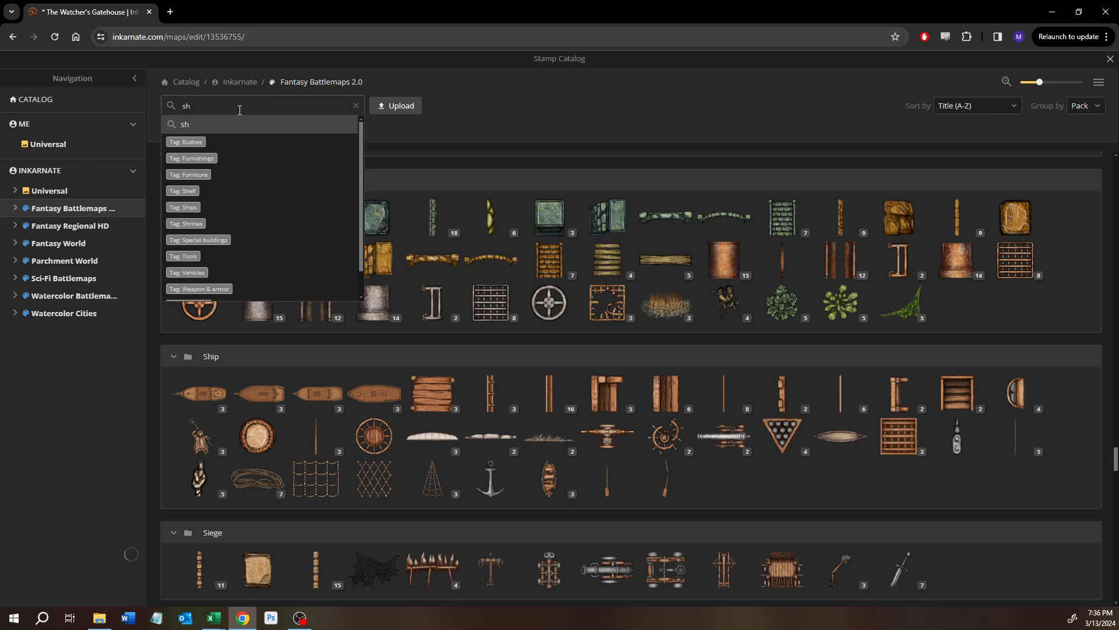
type("elf")
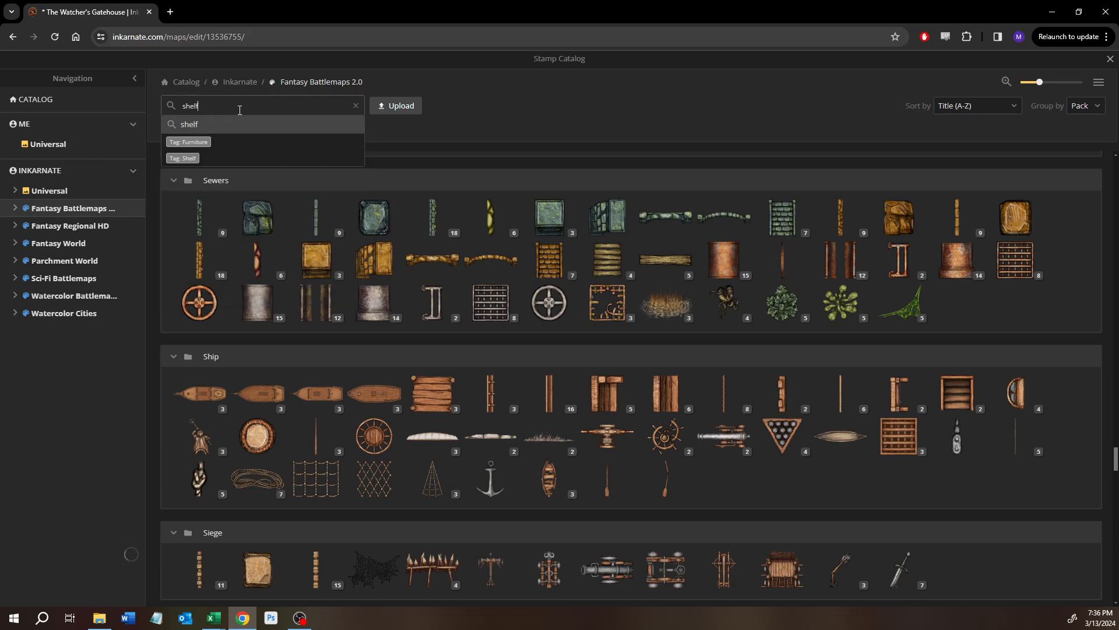
key("Return")
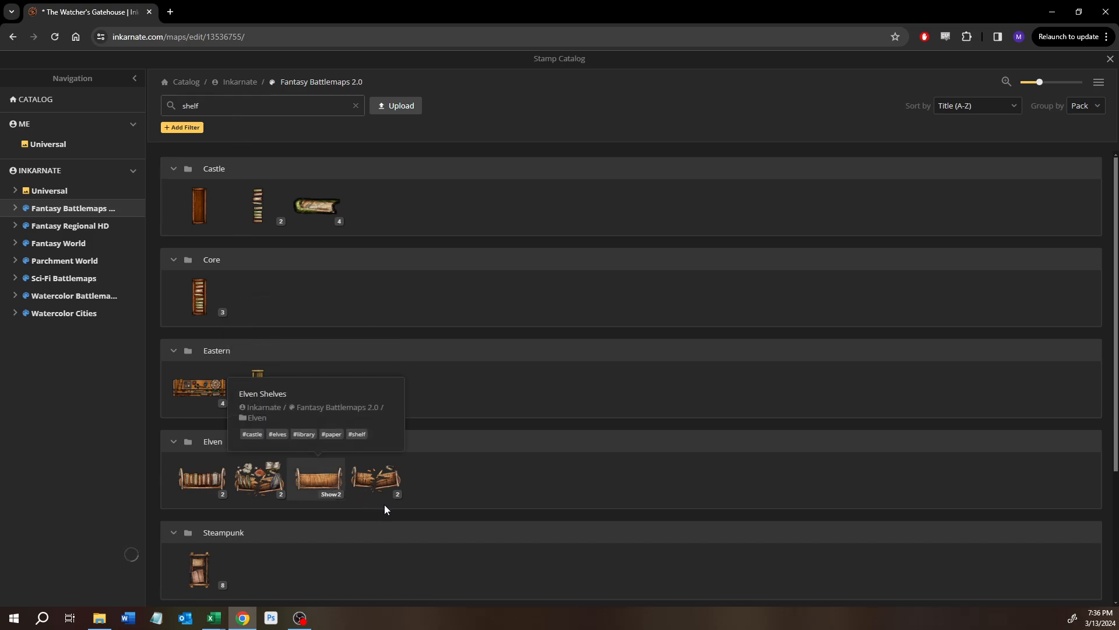
scroll(379, 511, "down", 3)
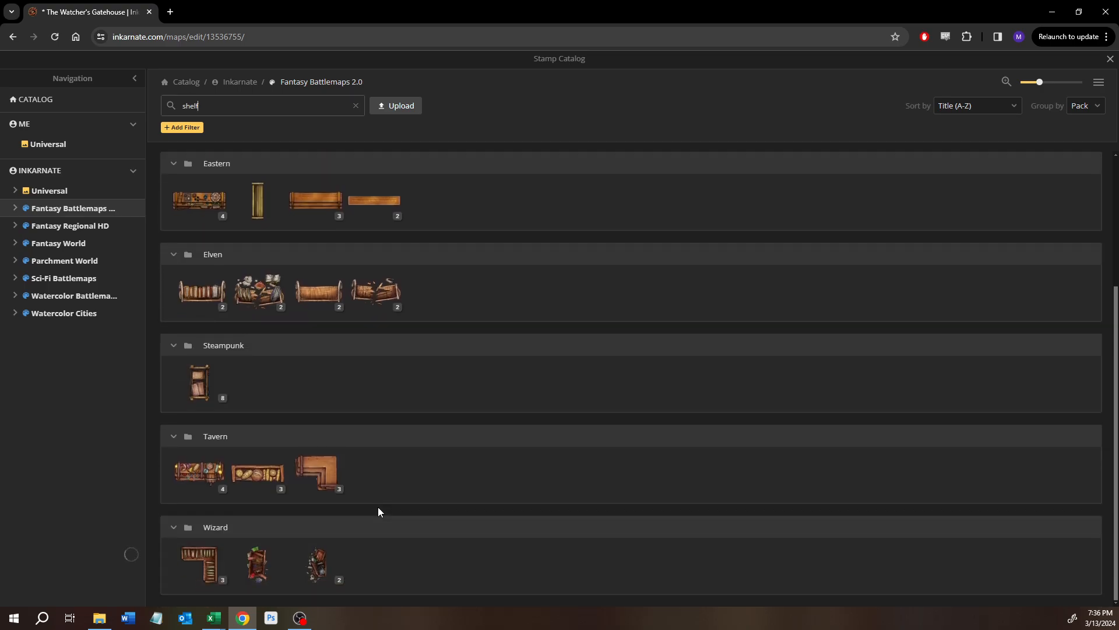
left_click(316, 303)
Place the Elven Shelf on the tower floor southwest of the angled catapult and scale it to size 60.
left_click(220, 410)
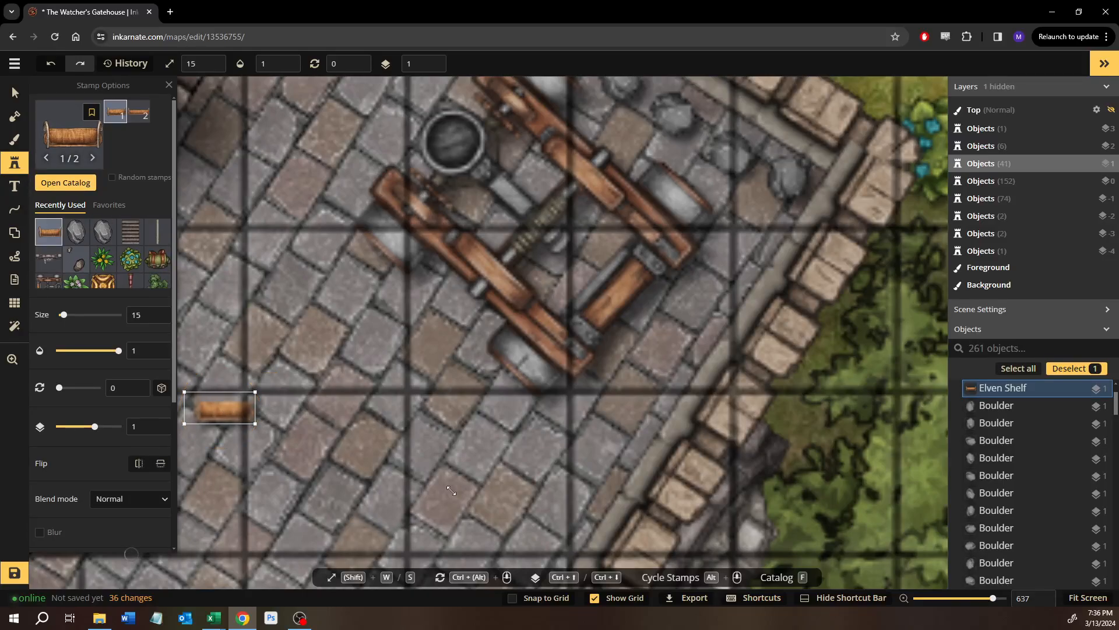
left_click_drag(451, 490, 488, 496)
left_click_drag(349, 420, 382, 343)
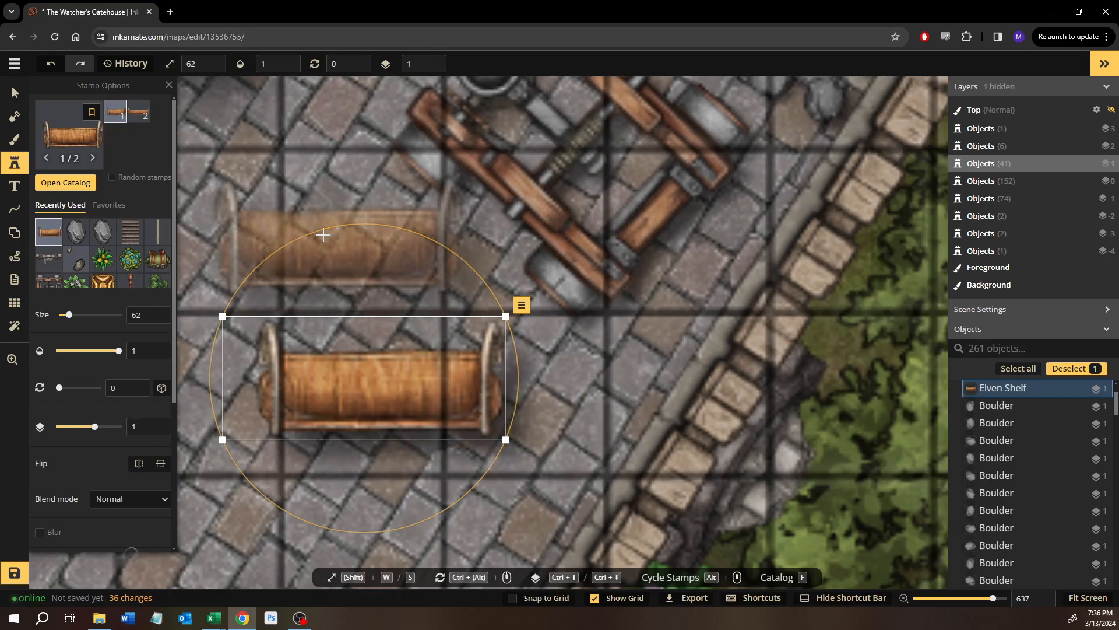
left_click_drag(247, 344, 355, 440)
left_click_drag(376, 396, 385, 501)
left_click_drag(337, 453, 483, 262)
left_click_drag(487, 271, 495, 205)
key("s")
Rotate the shelf to 303 and set it flush against the tower's southeast wall, below the catapult.
left_click_drag(504, 335, 445, 128)
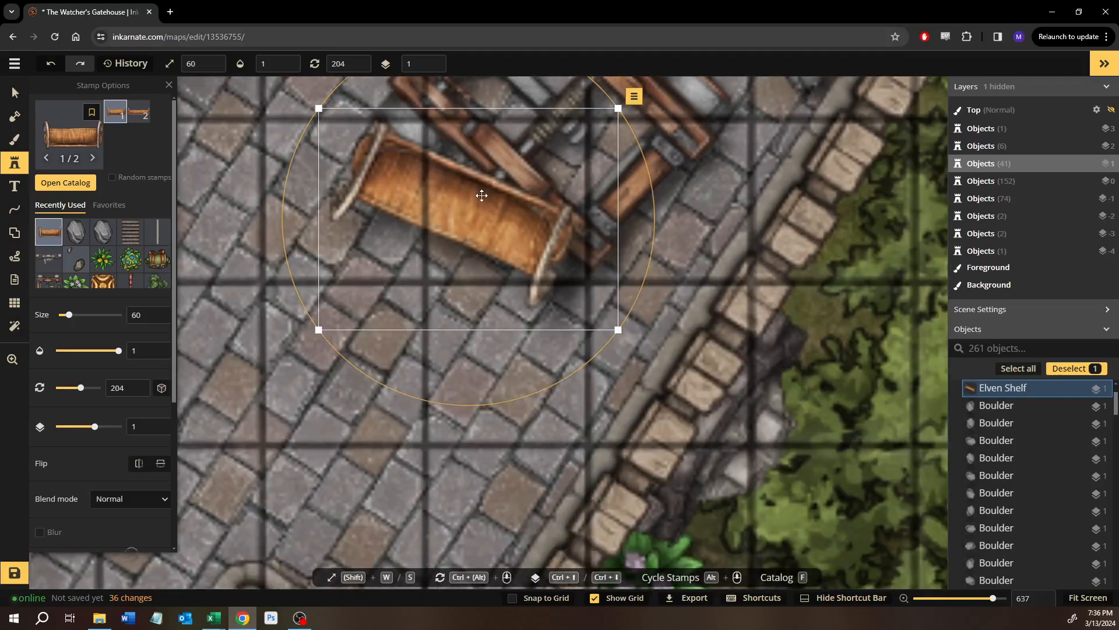
left_click_drag(469, 253, 428, 442)
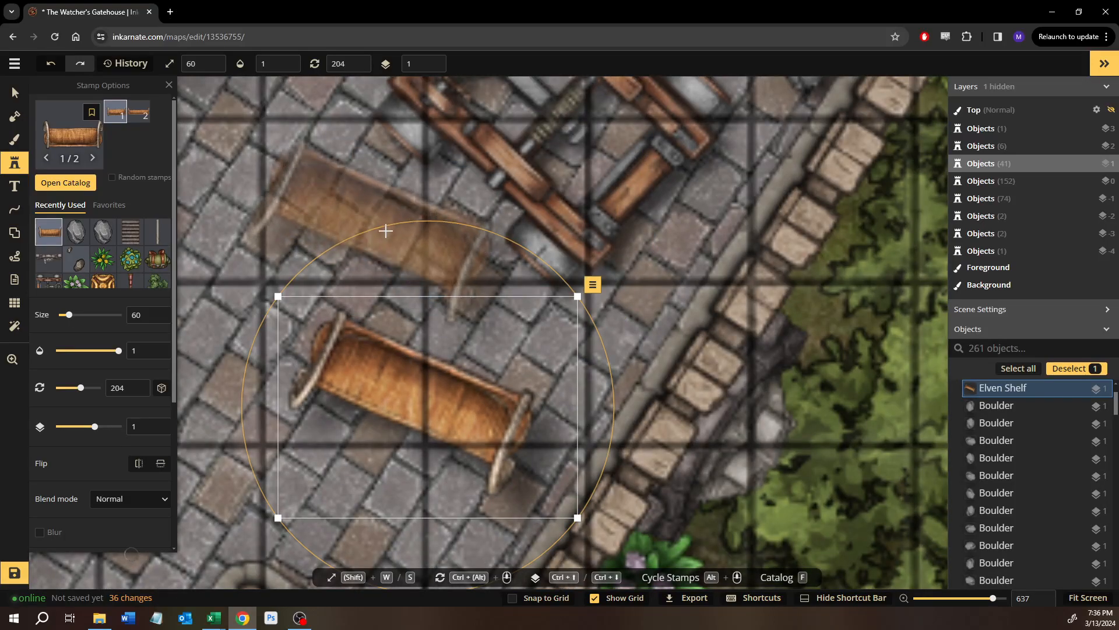
left_click_drag(387, 229, 548, 395)
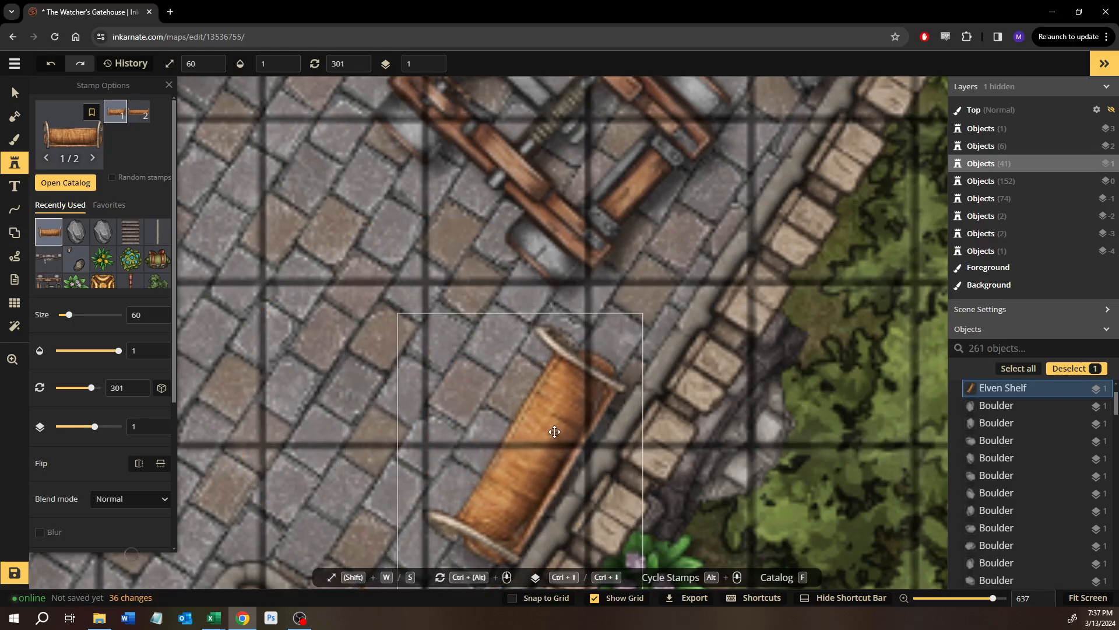
left_click(568, 434)
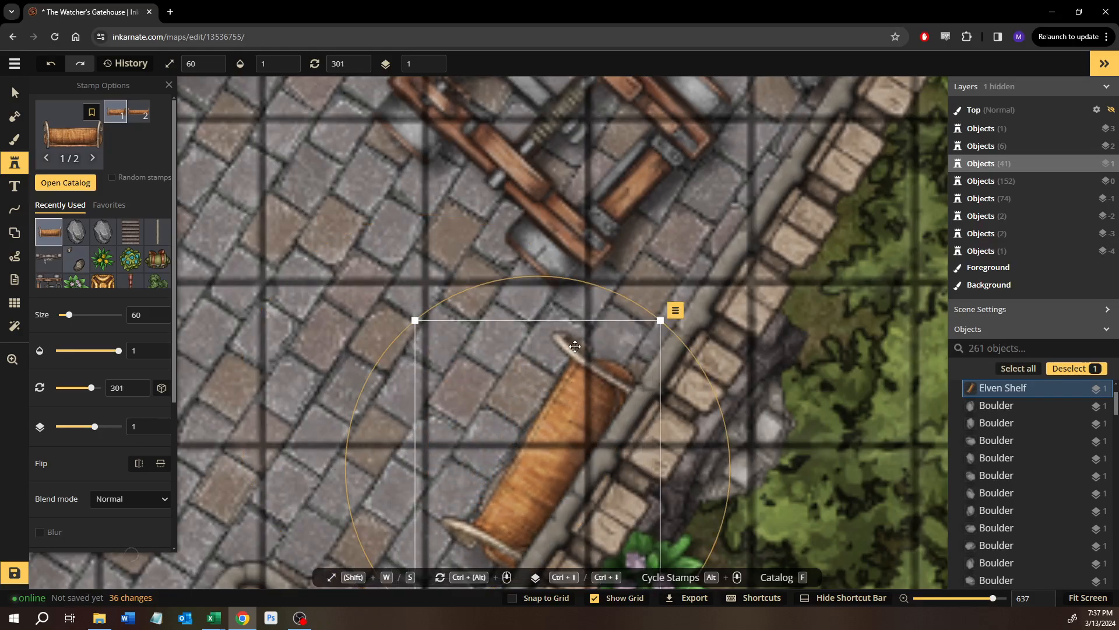
left_click_drag(607, 291, 608, 292)
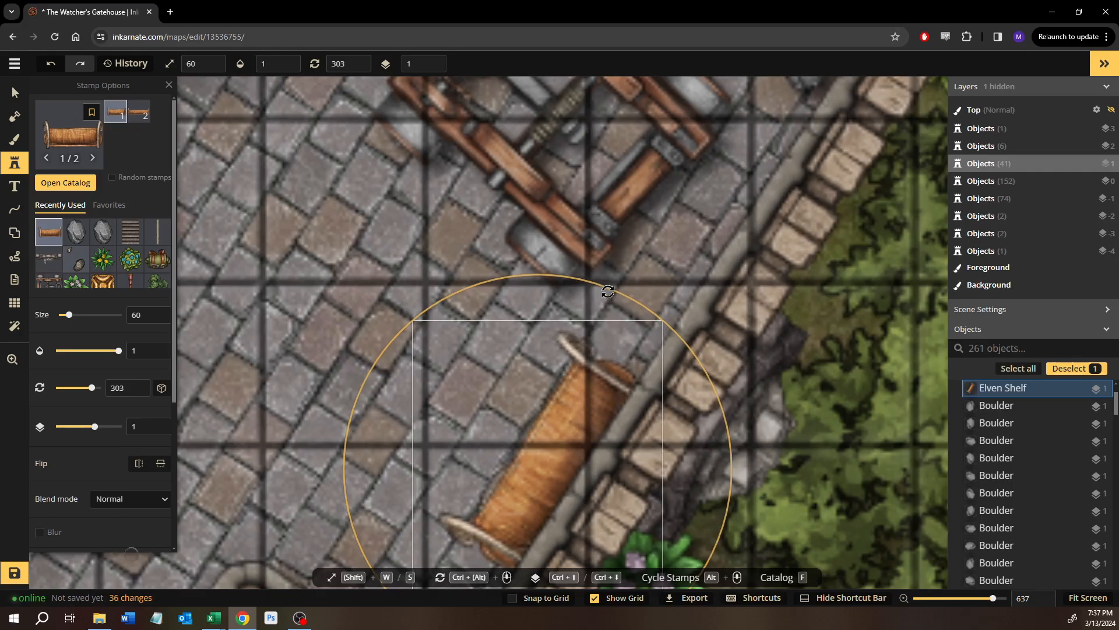
Move a boulder from the northeast wall onto the shelf's northern end and raise it to layer 2.
left_click(15, 96)
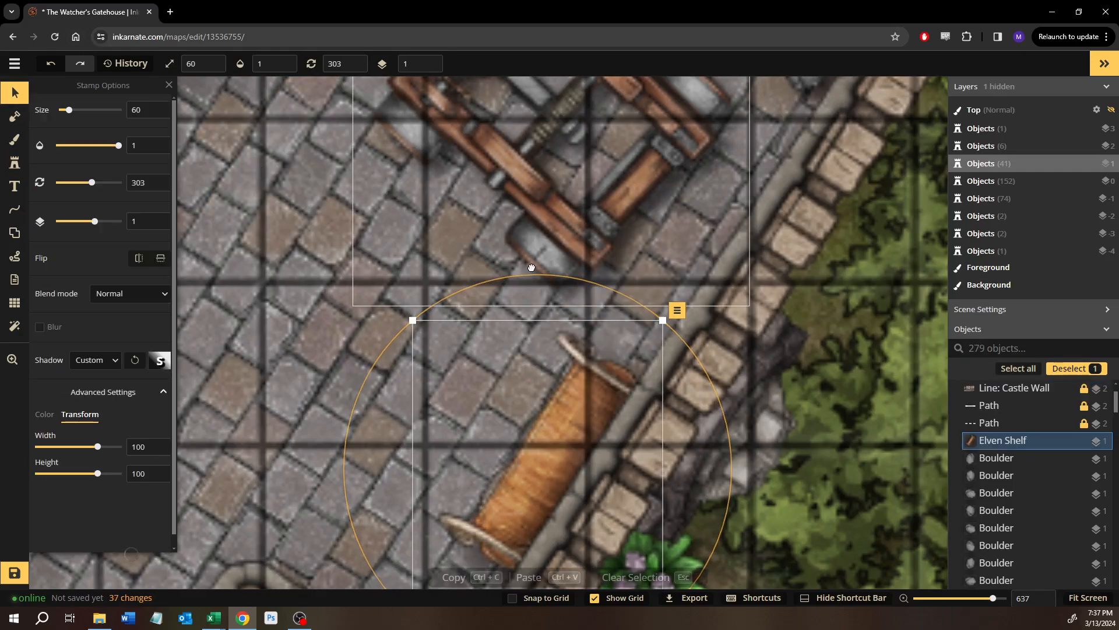
left_click_drag(563, 194, 526, 328)
left_click_drag(761, 215, 535, 531)
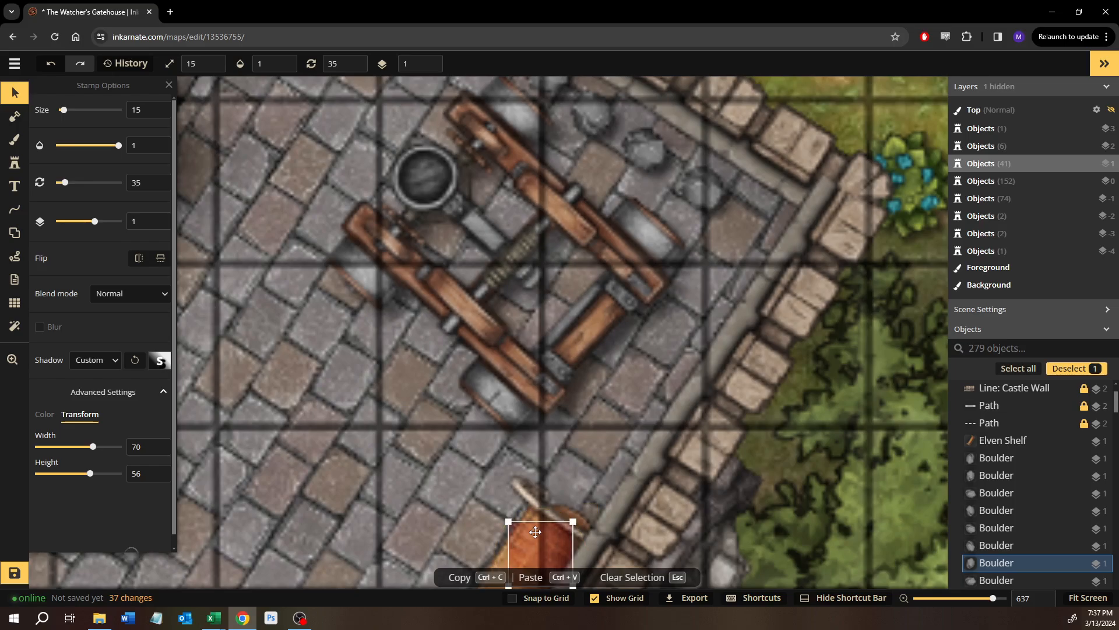
key("Page_Up")
left_click_drag(559, 472, 554, 366)
scroll(554, 366, "down", 1)
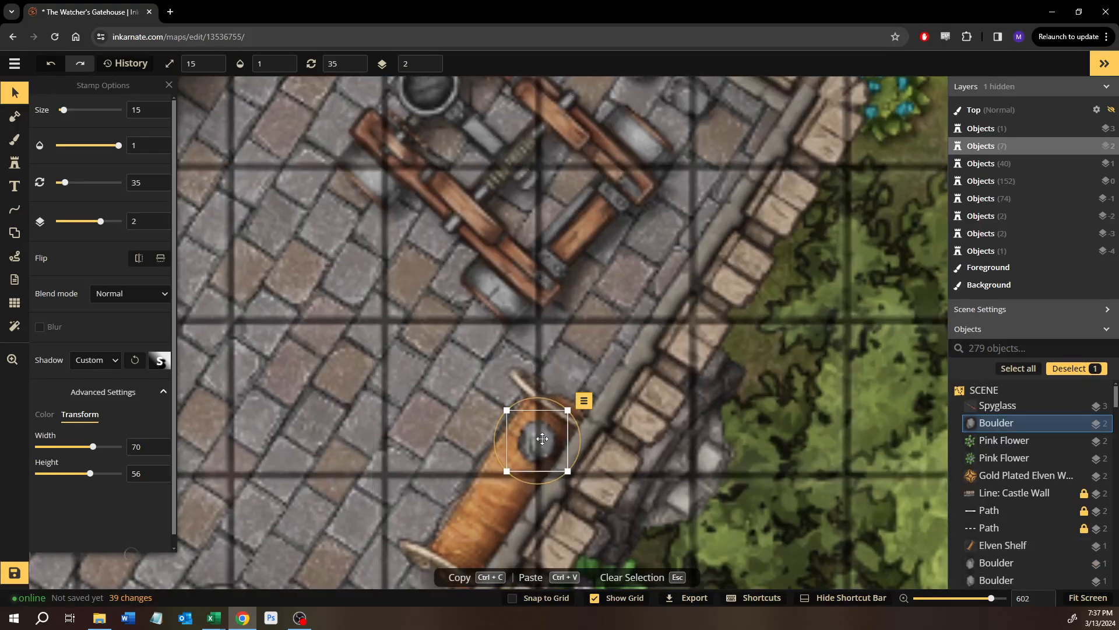
mouse_move(541, 445)
left_mouse_down()
mouse_move(555, 446)
mouse_move(543, 433)
left_mouse_up()
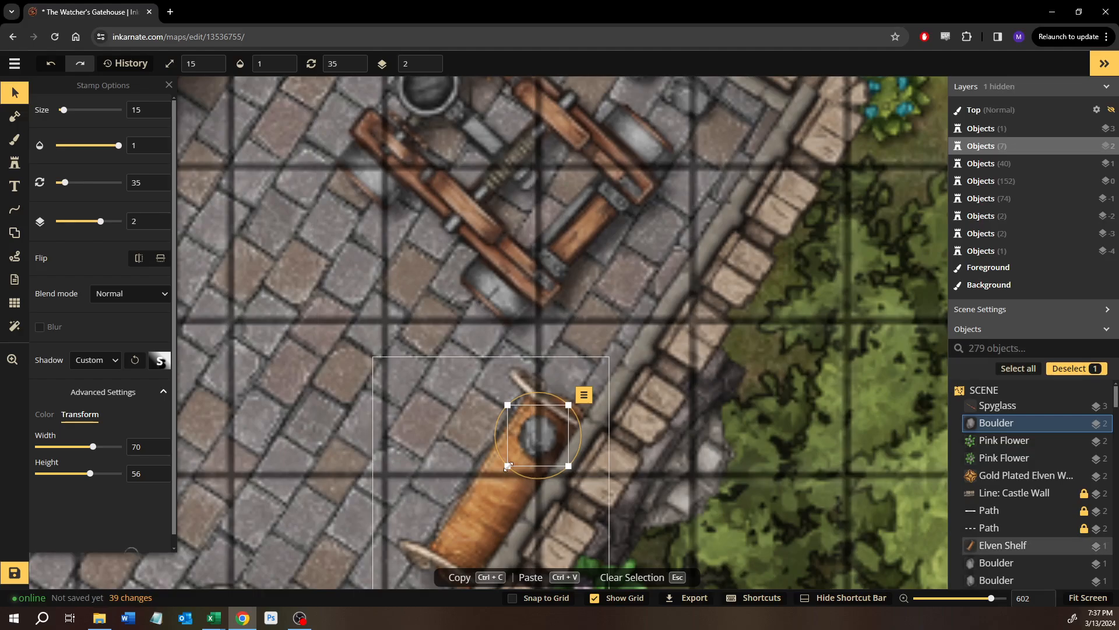
Lower the shelf to layer 0 and its boulder to layer 1, keeping the boulder on the shelf's northern end.
left_click(494, 491)
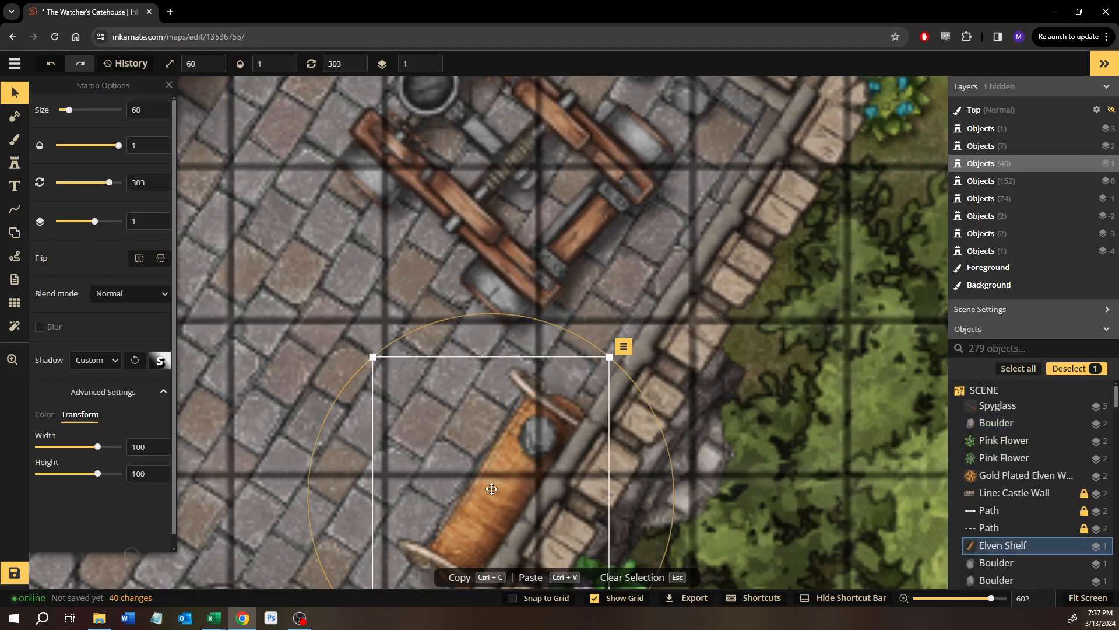
key("Page_Down")
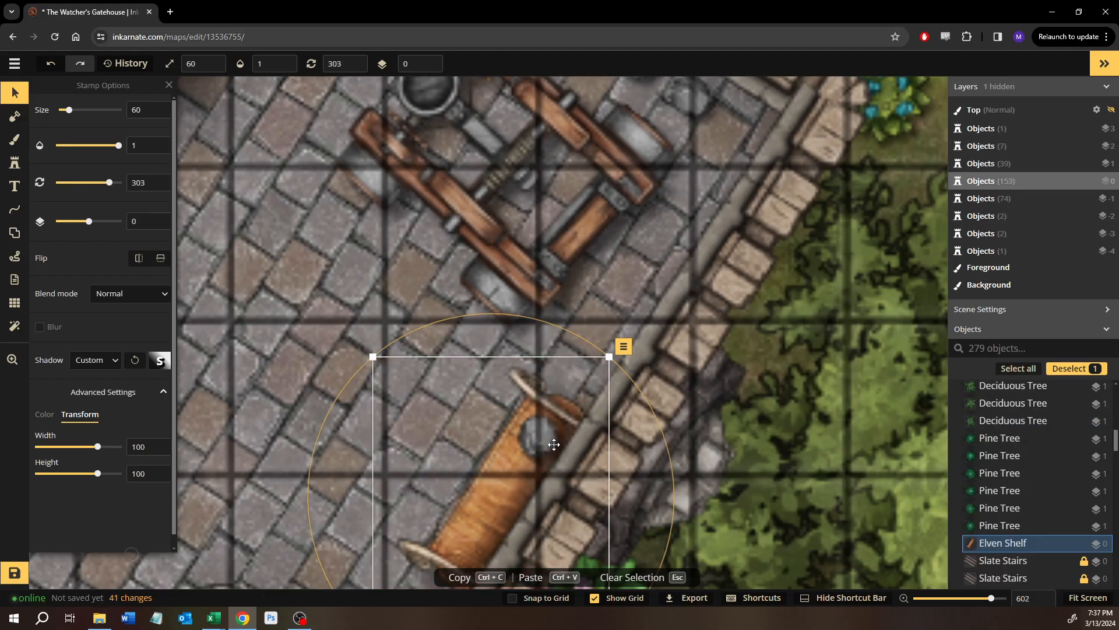
left_click(546, 439)
key("Page_Down")
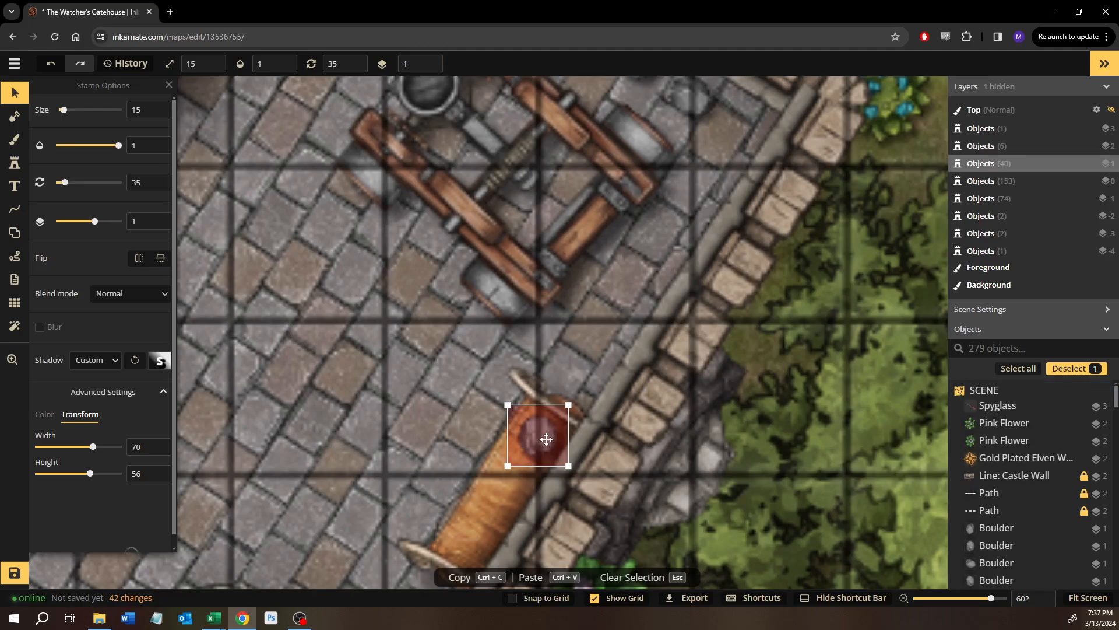
left_click_drag(554, 445, 543, 437)
Move two more boulders from the northeast wall onto the shelf, lining them up behind the first one.
scroll(628, 328, "up", 2)
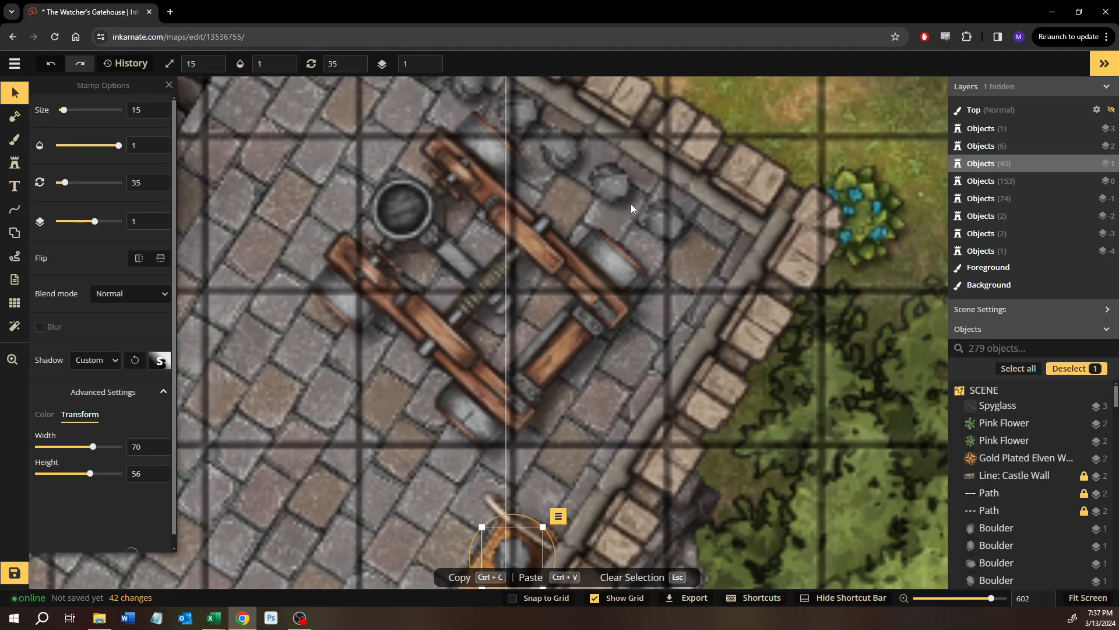
left_click(609, 186)
left_click_drag(448, 506, 448, 509)
left_click_drag(458, 523, 503, 438)
left_click_drag(544, 274, 527, 406)
left_click(649, 201)
left_click_drag(644, 199, 459, 413)
mouse_move(458, 414)
left_mouse_down()
mouse_move(479, 234)
mouse_move(464, 397)
mouse_move(474, 389)
mouse_move(472, 415)
left_mouse_up()
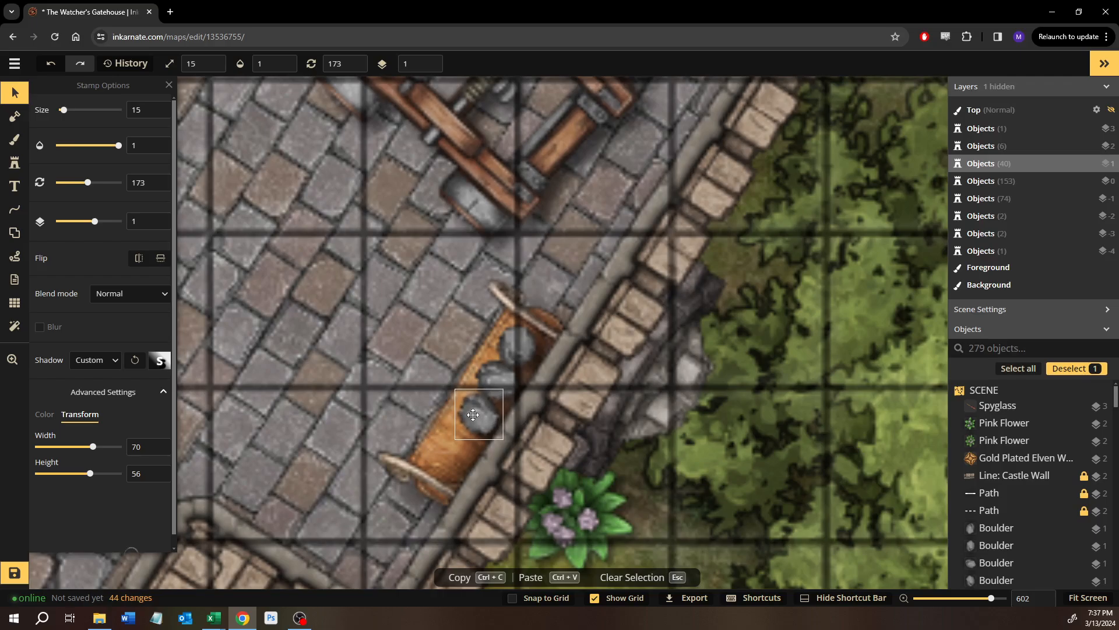
Move another boulder from beside the catapult's wheel onto the southern part of the shelf.
left_click_drag(552, 110, 560, 264)
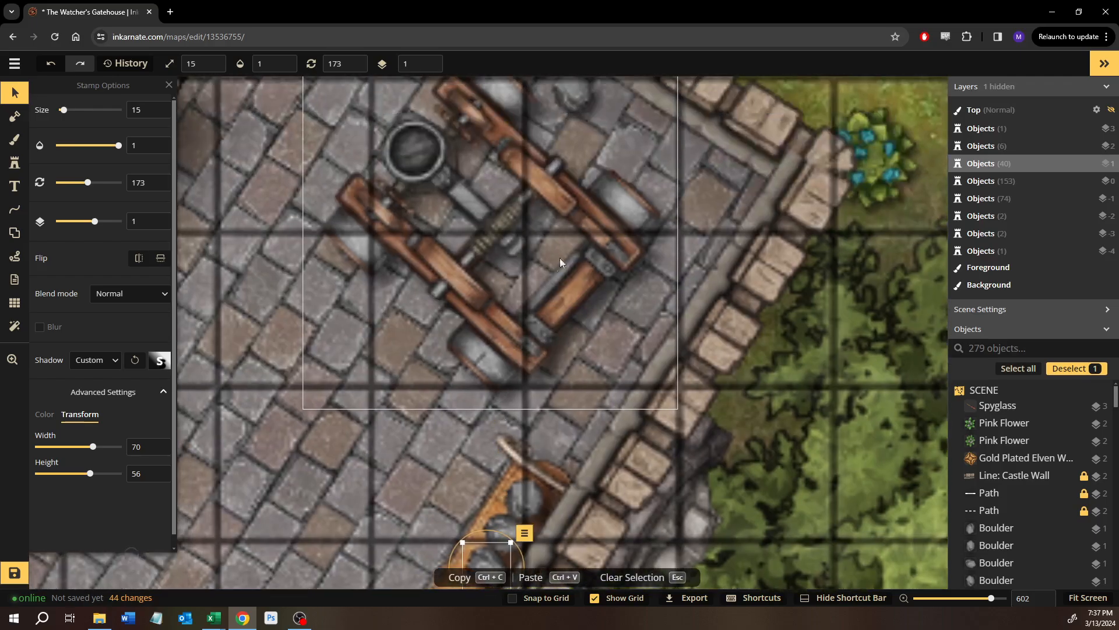
left_click(572, 101)
left_click_drag(570, 97, 477, 398)
left_click_drag(484, 281, 461, 483)
Load one boulder from the northeast wall into the angled catapult's bucket and delete the next boulder from the row.
left_click(519, 149)
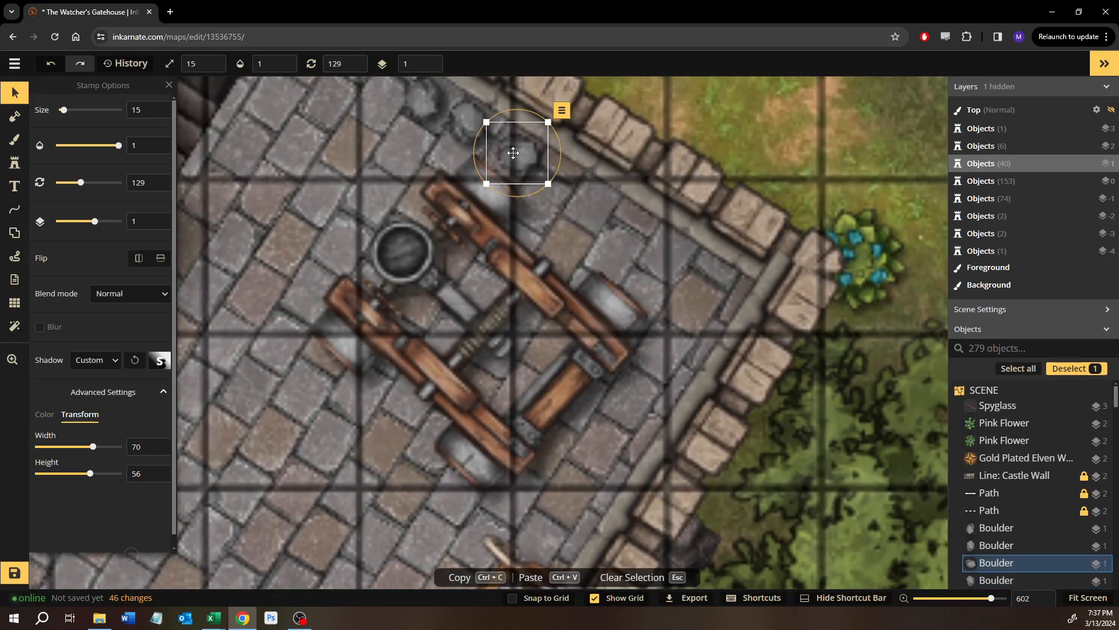
left_click_drag(516, 152, 404, 249)
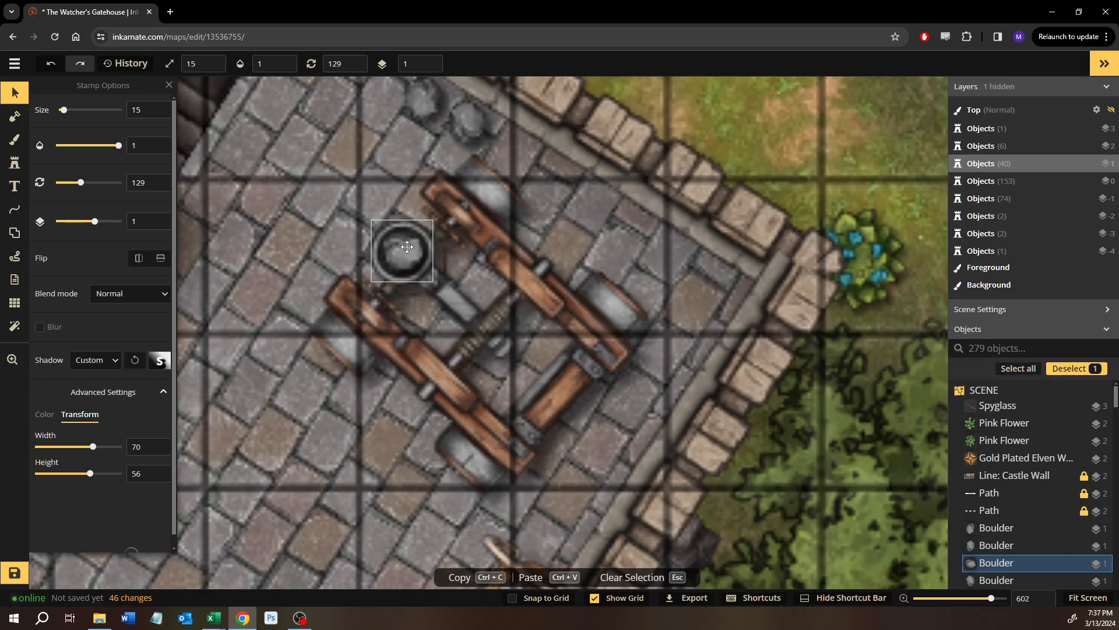
left_click_drag(463, 126, 583, 285)
left_click(583, 284)
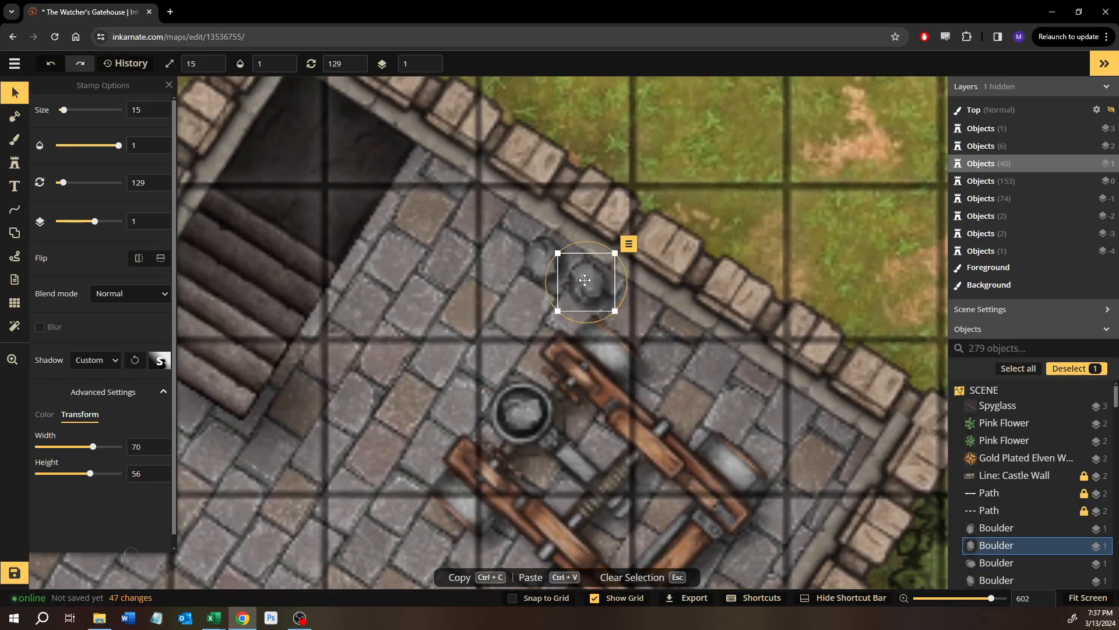
left_click_drag(461, 391, 443, 417)
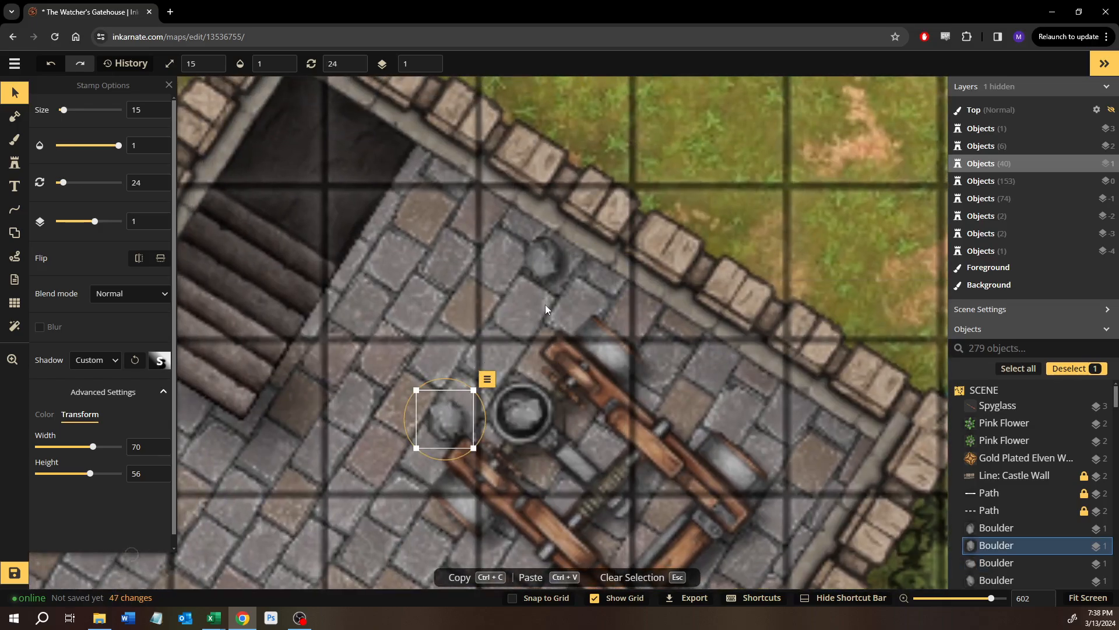
key("Delete")
Move the last boulder from the northeast wall onto the shelf among the other boulders, and clear the selection.
left_click_drag(540, 255, 415, 477)
left_click_drag(414, 376, 422, 108)
left_click_drag(423, 218, 419, 479)
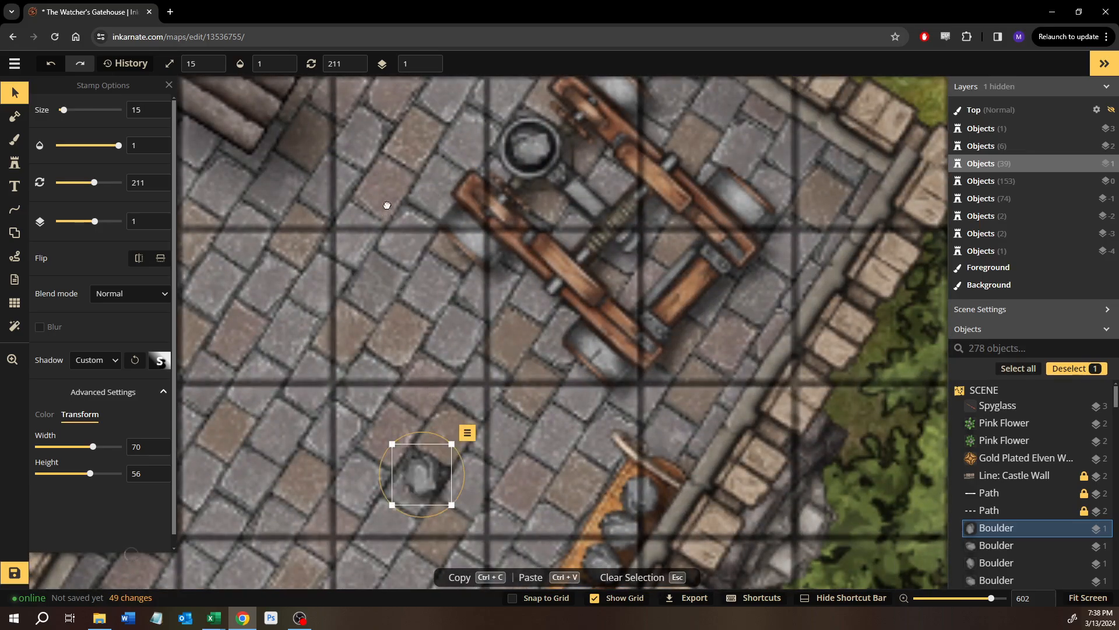
left_click_drag(387, 205, 343, 7)
left_click_drag(392, 285, 561, 389)
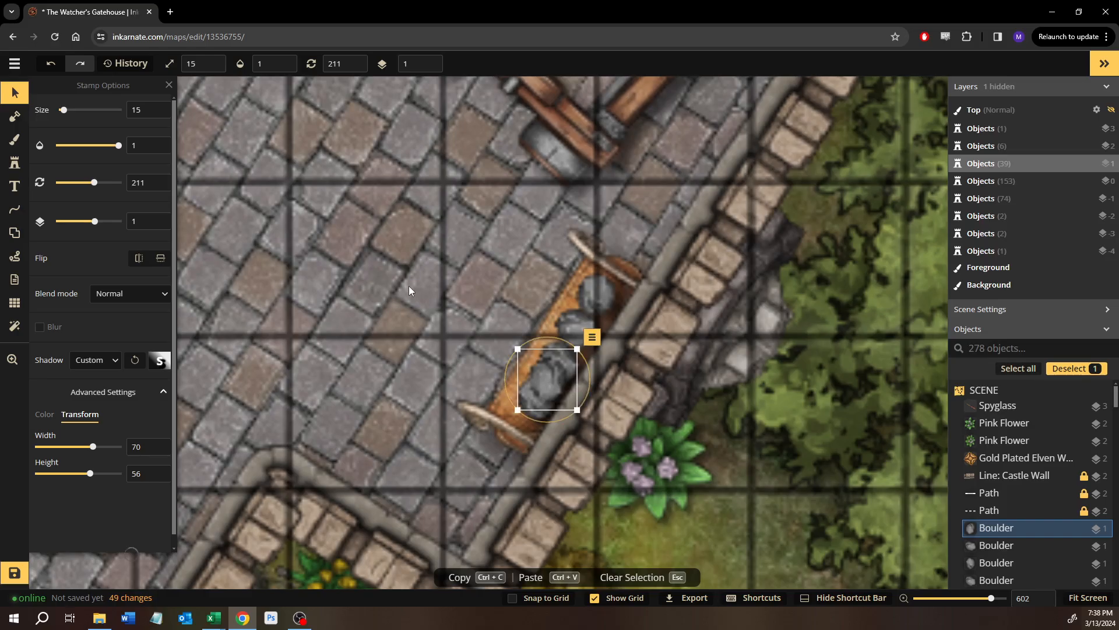
left_click(409, 286)
scroll(352, 275, "down", 5)
left_click_drag(270, 358, 568, 26)
left_click_drag(358, 335, 463, 147)
left_click_drag(360, 262, 534, 9)
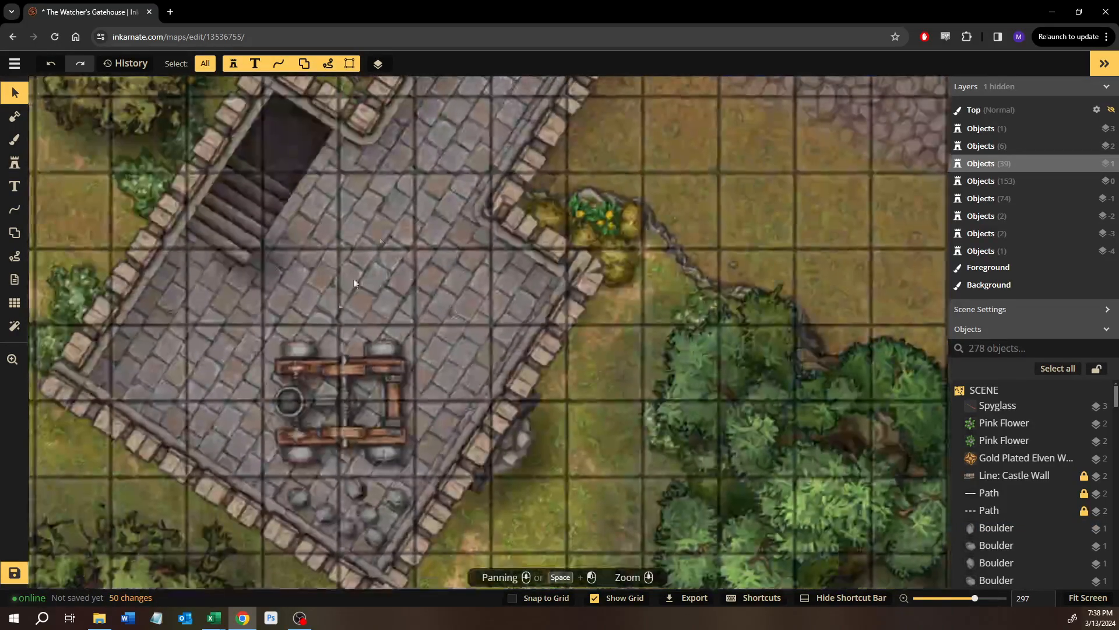
left_click_drag(342, 304, 377, 236)
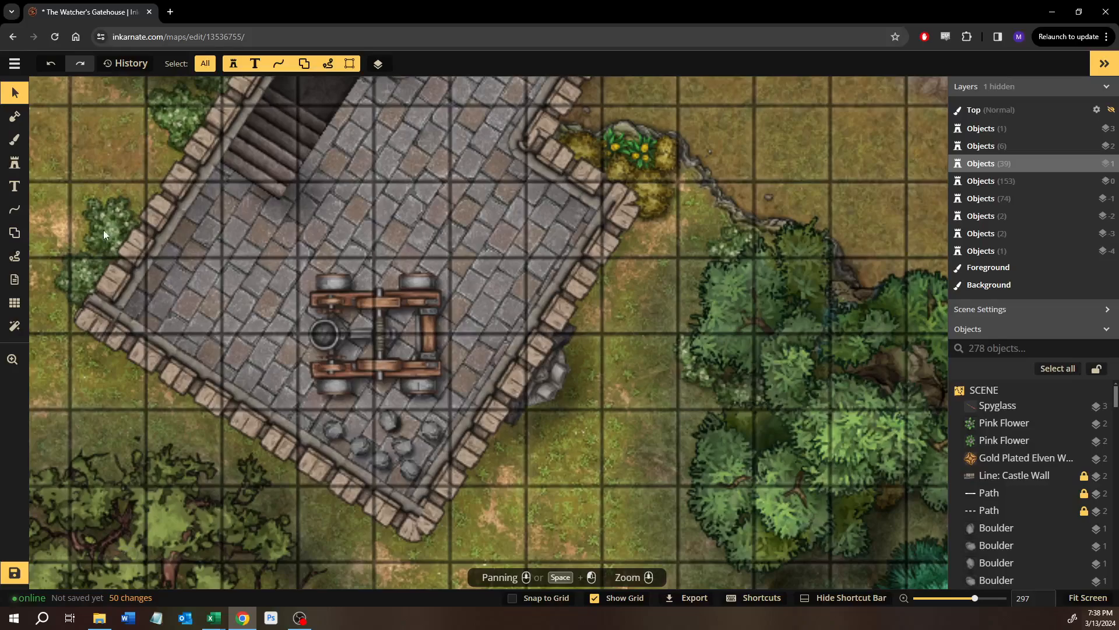
left_click(15, 163)
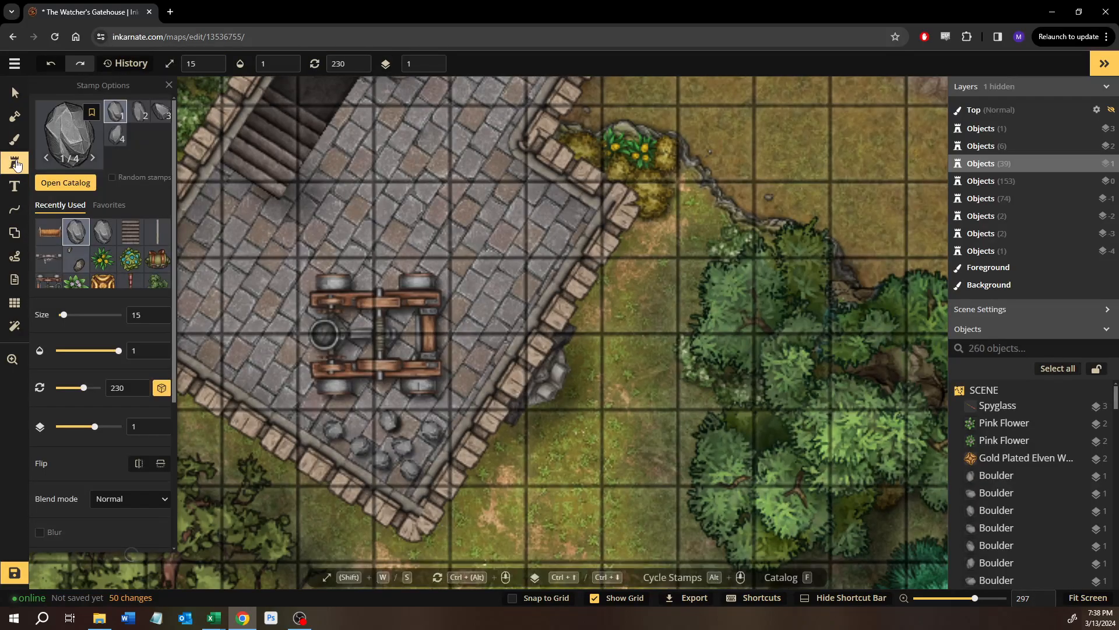
left_click(49, 232)
left_click_drag(292, 377, 315, 370)
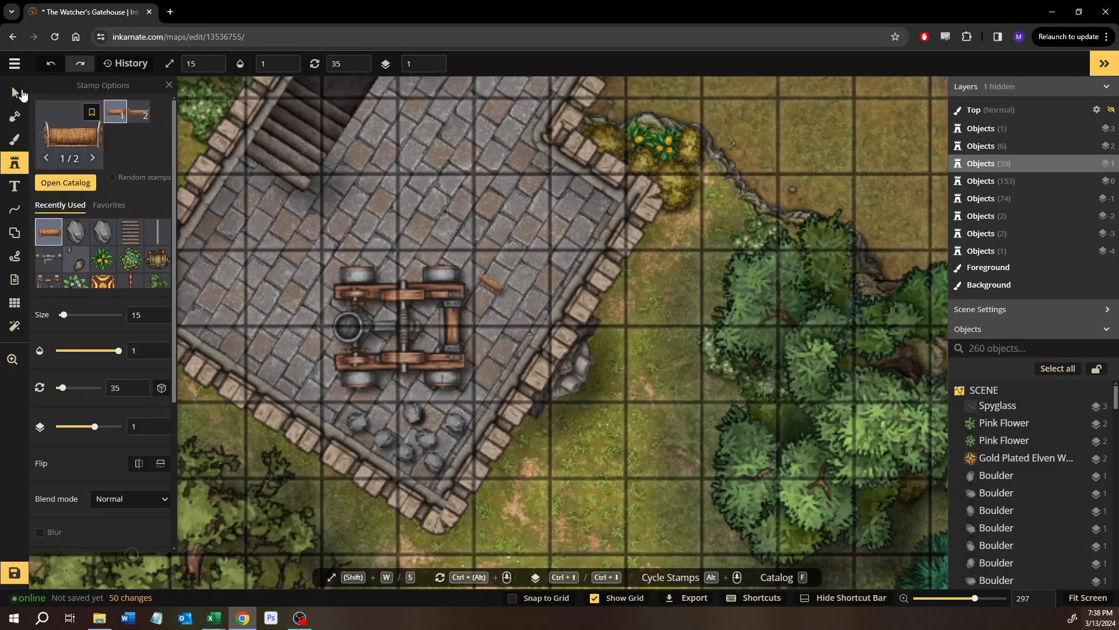
Copy the Elven Shelf from the northeastern tower into the southwestern tower beside the catapult and rotate it to 34 along the southwest wall.
left_click(20, 91)
left_click_drag(734, 216, 348, 629)
left_click_drag(670, 175, 556, 592)
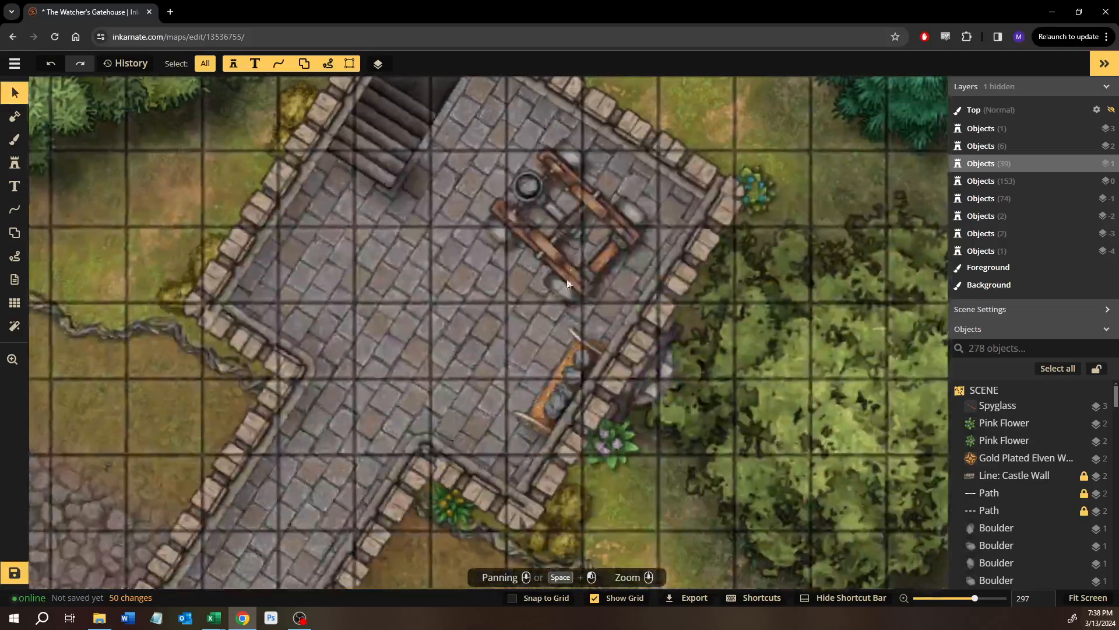
left_click(532, 407)
left_click_drag(332, 460, 765, 163)
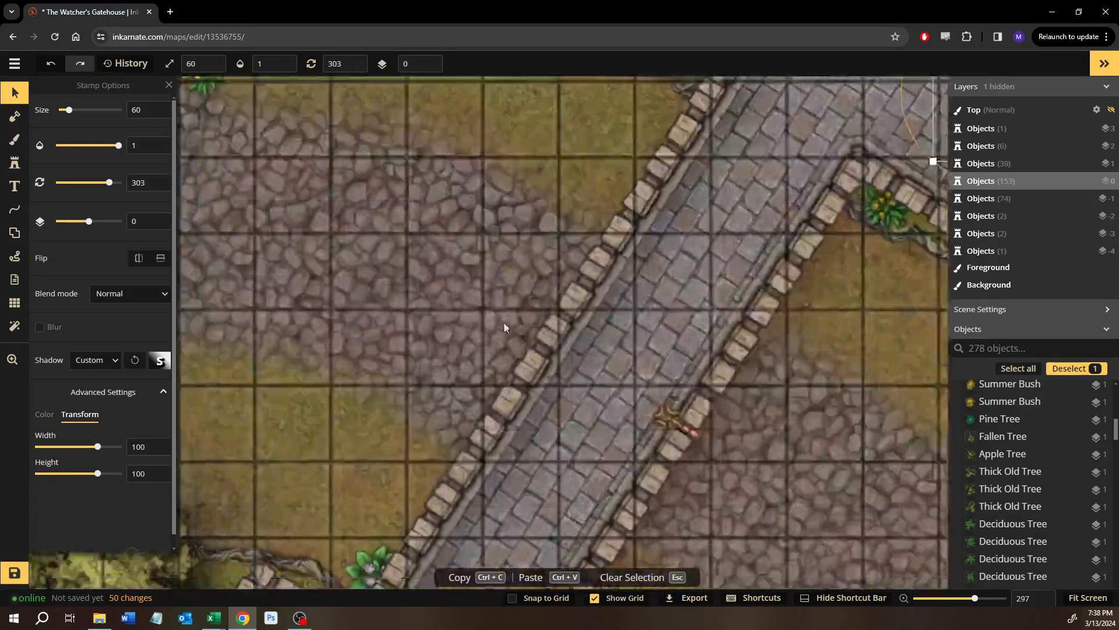
left_click_drag(367, 500, 511, 92)
left_click_drag(415, 344, 498, 158)
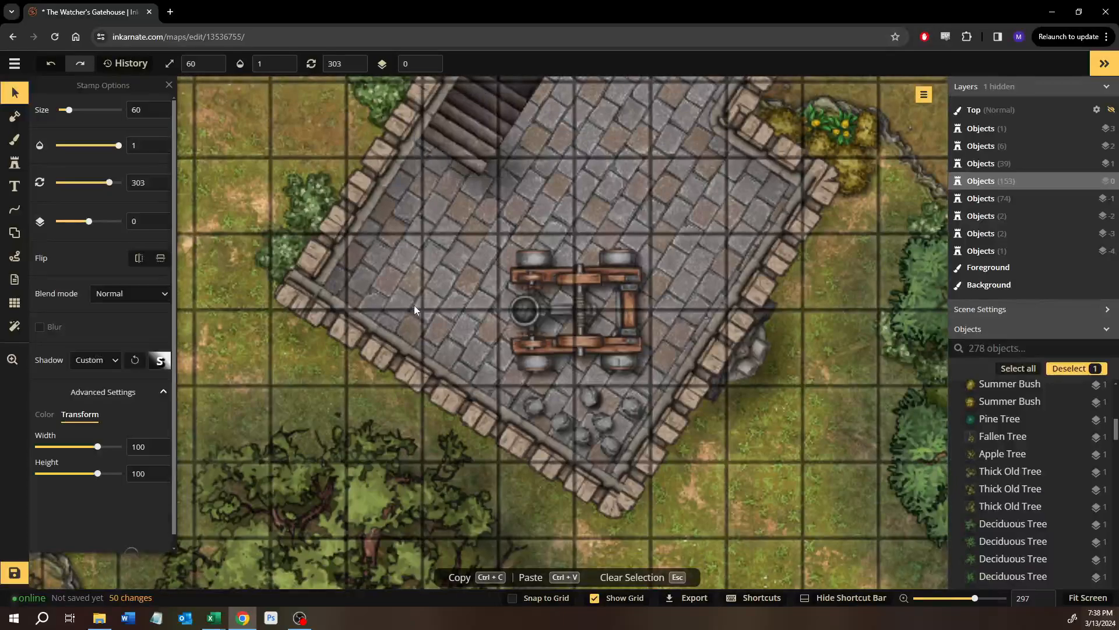
key("ctrl+v")
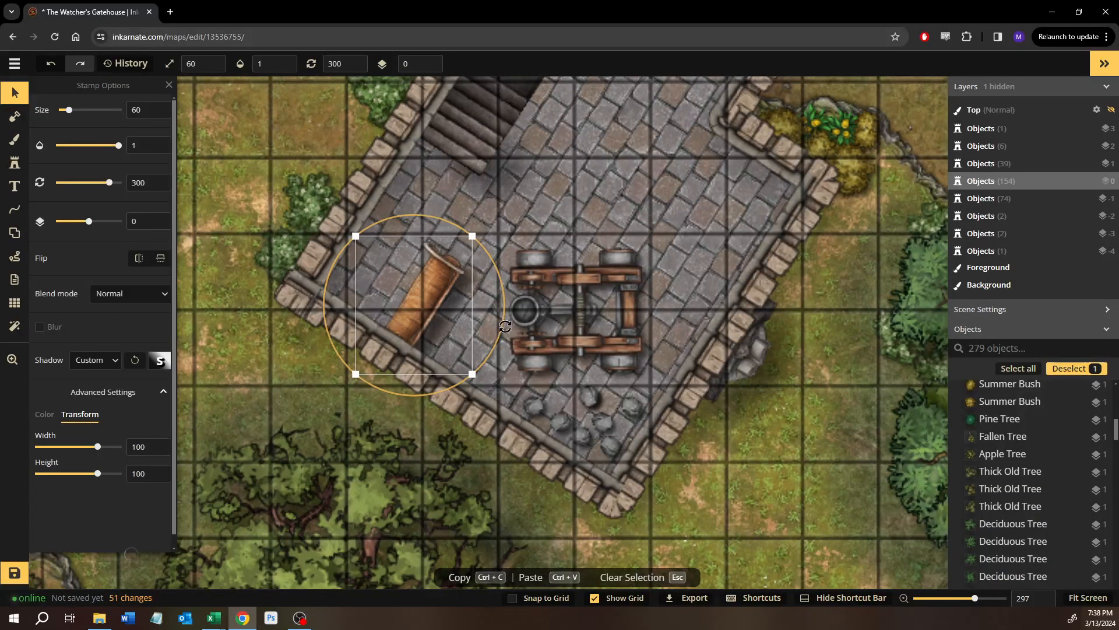
left_click_drag(505, 326, 556, 408)
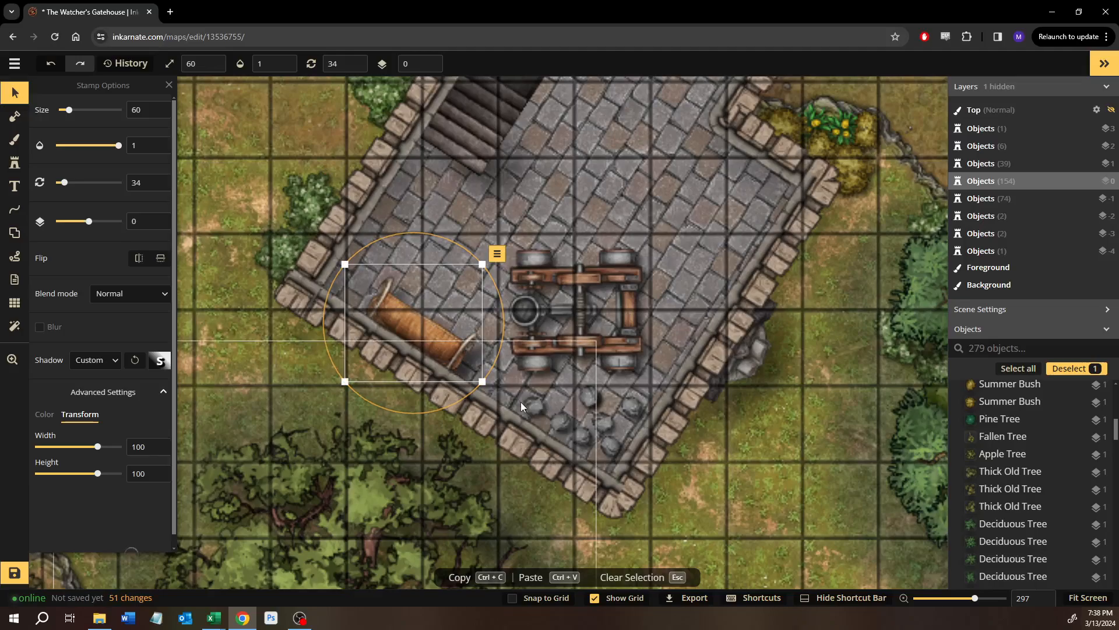
Move four boulders from the pile in the tower's southern corner onto the copied shelf, lining them up along its length.
left_click(531, 405)
scroll(527, 403, "up", 1)
scroll(527, 404, "up", 5)
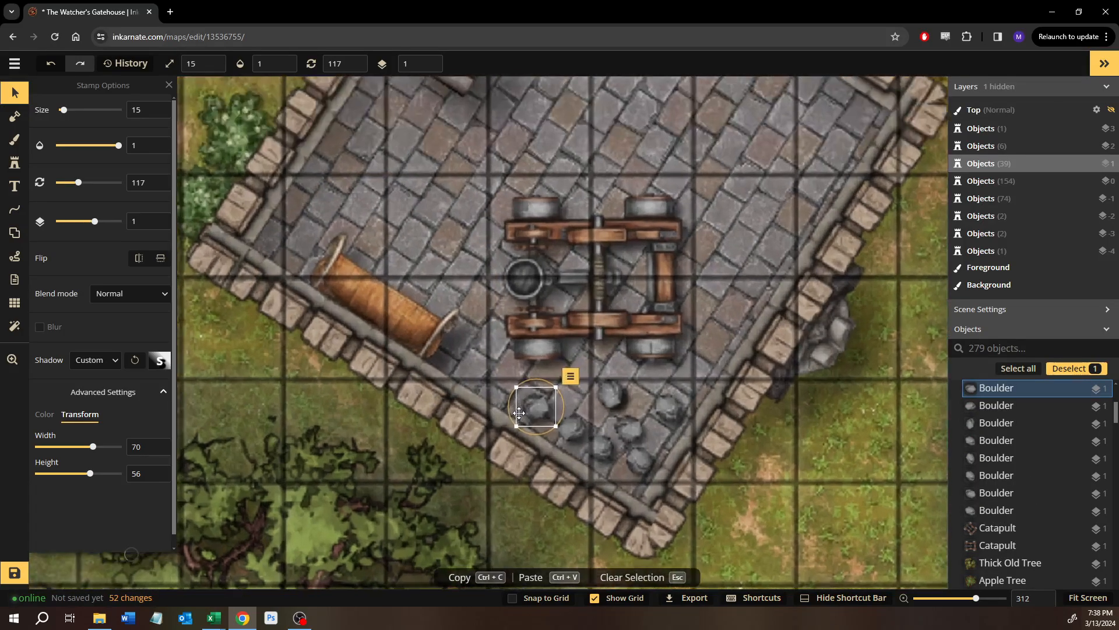
left_click_drag(342, 272, 296, 248)
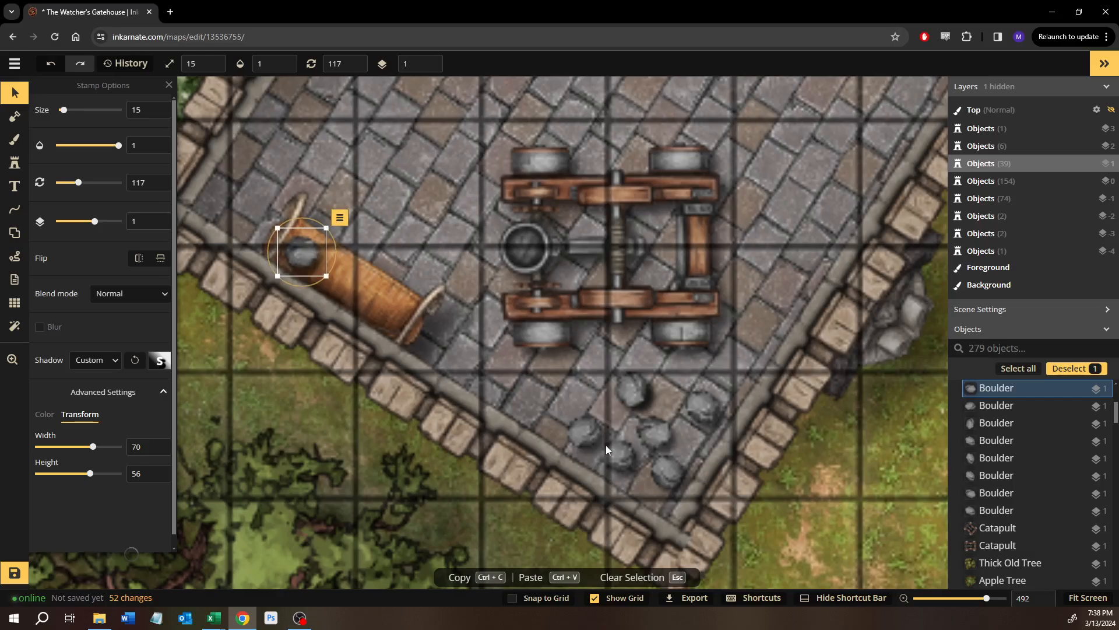
left_click_drag(584, 432, 334, 274)
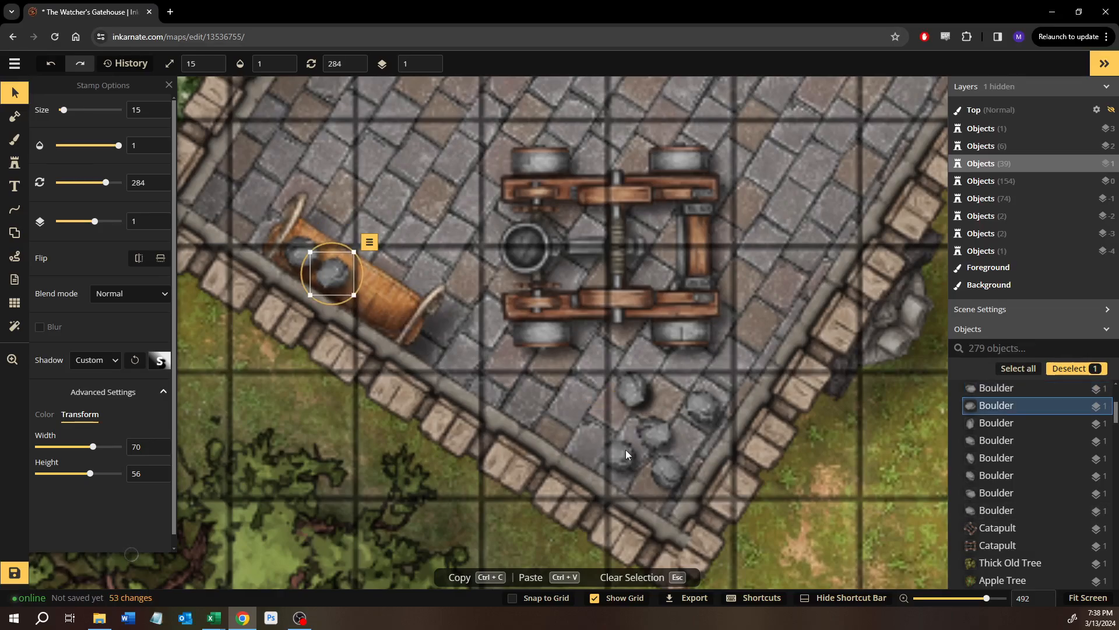
left_click_drag(627, 454, 365, 292)
left_click_drag(676, 475, 392, 312)
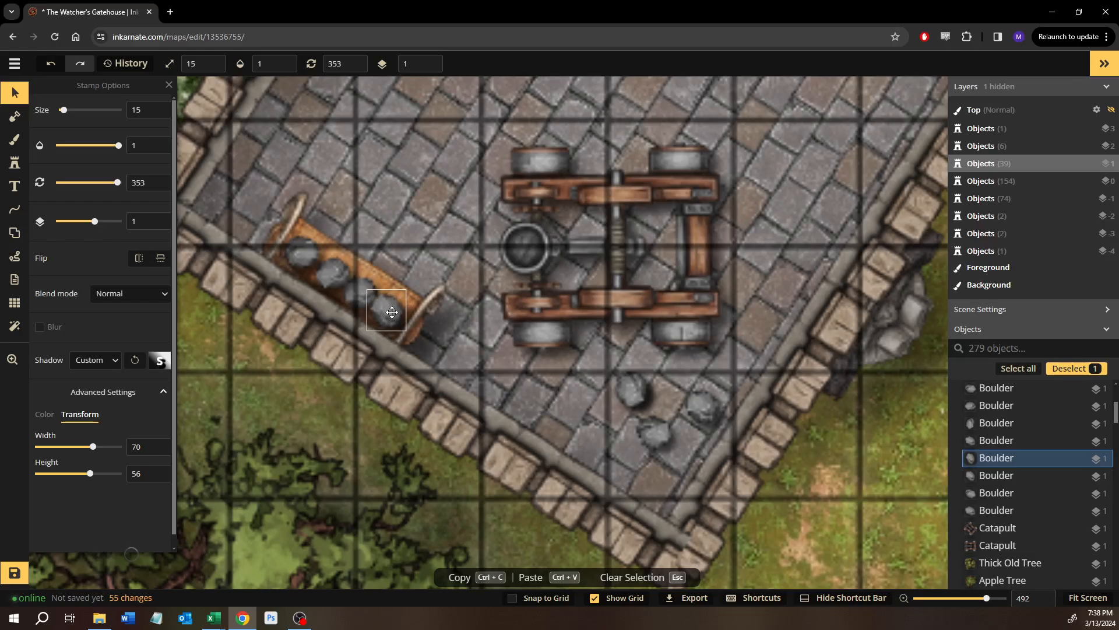
Stack more boulders from the pile on the shelf's row and raise two of the shelf's boulders to layer 2.
left_click(634, 391)
left_click_drag(635, 394, 378, 297)
key("Page_Up")
left_click(369, 291)
key("Page_Up")
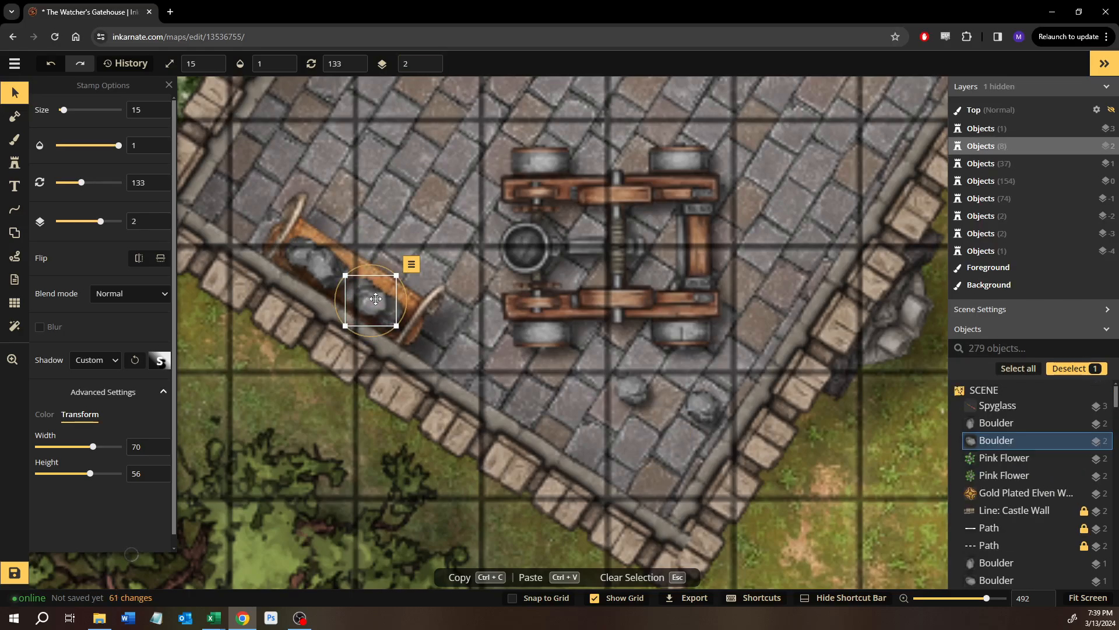
Delete the two leftover boulders from the floor south of the southwestern tower's catapult.
left_click(704, 411)
key("Delete")
left_click(632, 400)
key("Delete")
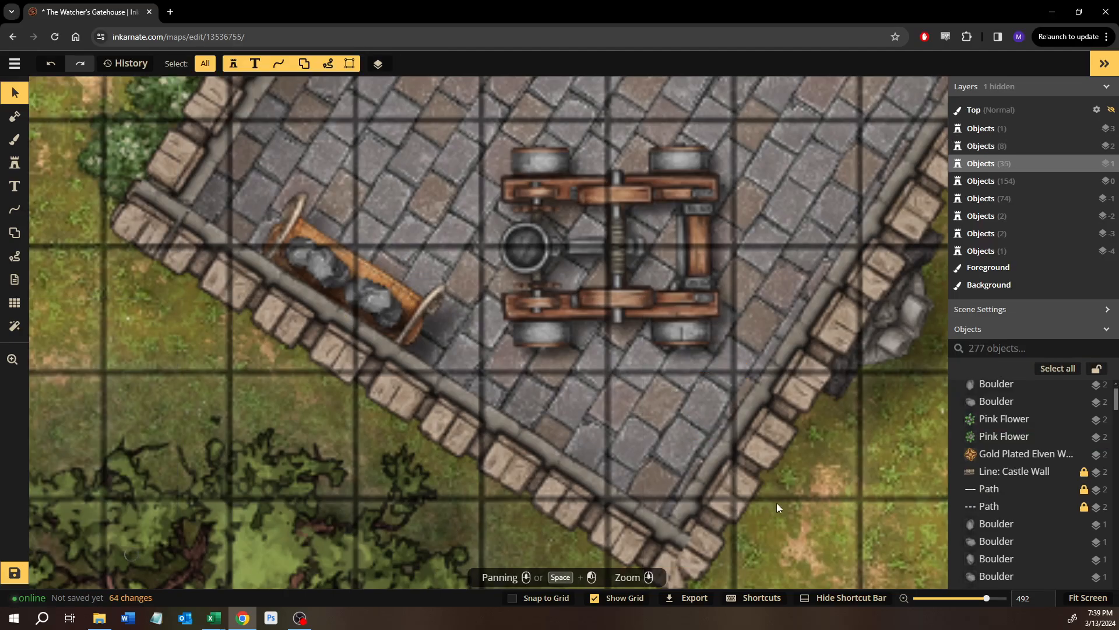
Review both gatehouse towers, the connecting wall walk, the roads and the surrounding forest across the whole map.
scroll(822, 463, "down", 8)
left_click_drag(796, 442, 486, 439)
scroll(495, 432, "down", 5)
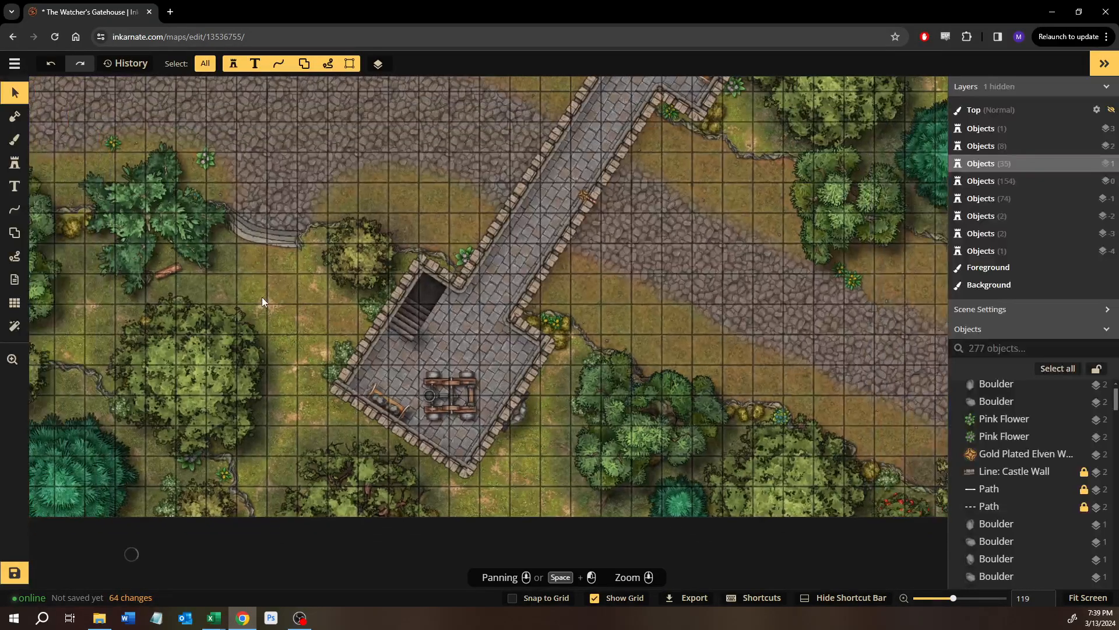
left_click_drag(262, 301, 356, 365)
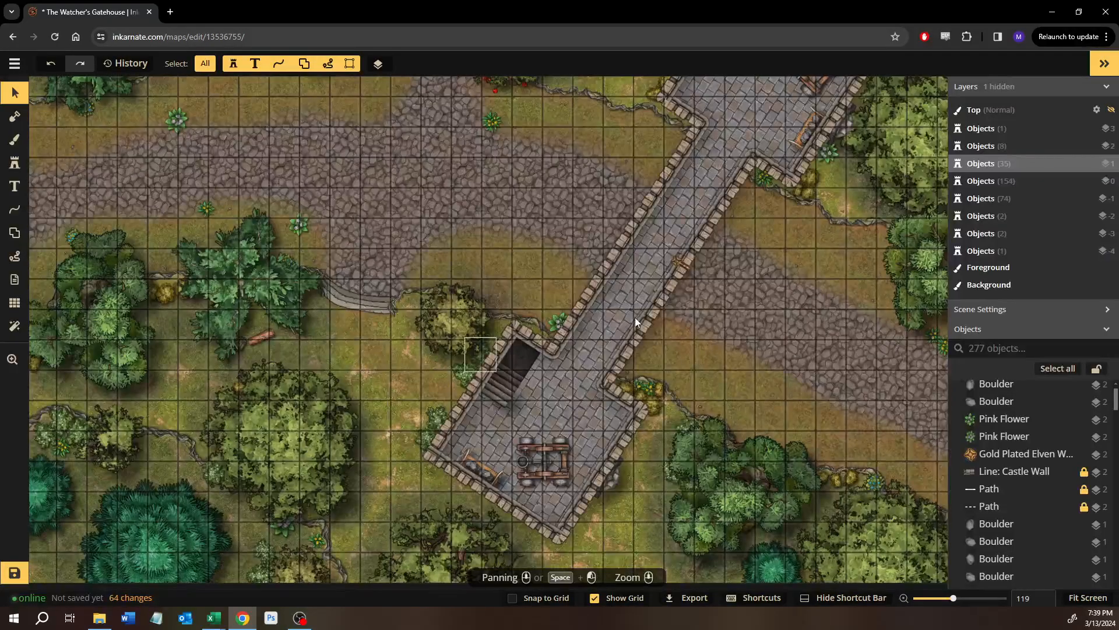
left_click_drag(558, 321, 415, 198)
scroll(487, 425, "up", 2)
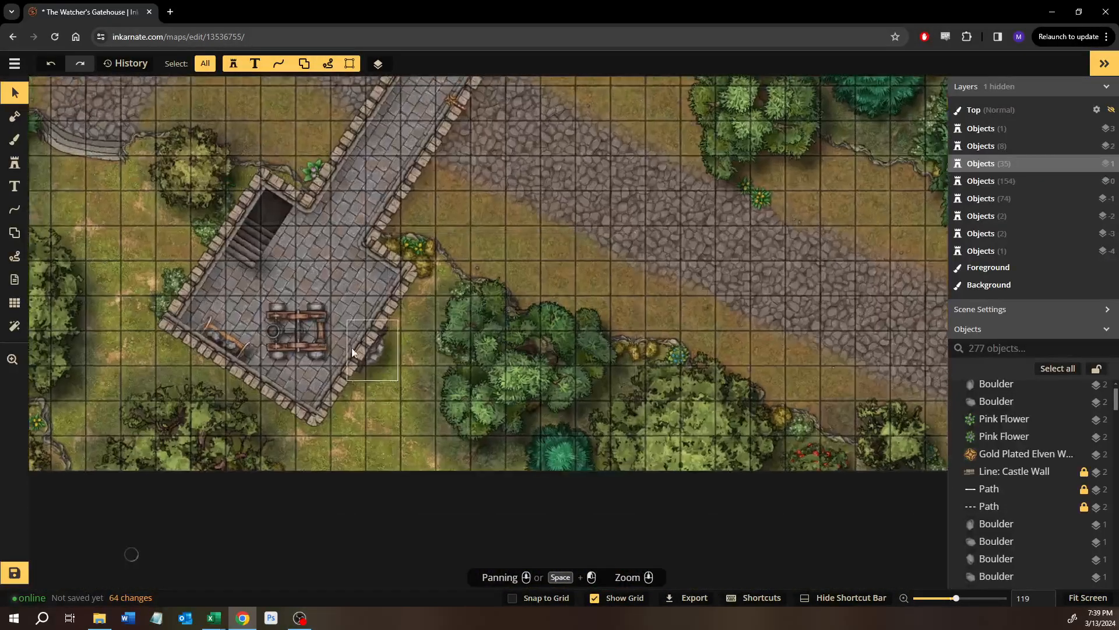
left_click_drag(351, 348, 379, 473)
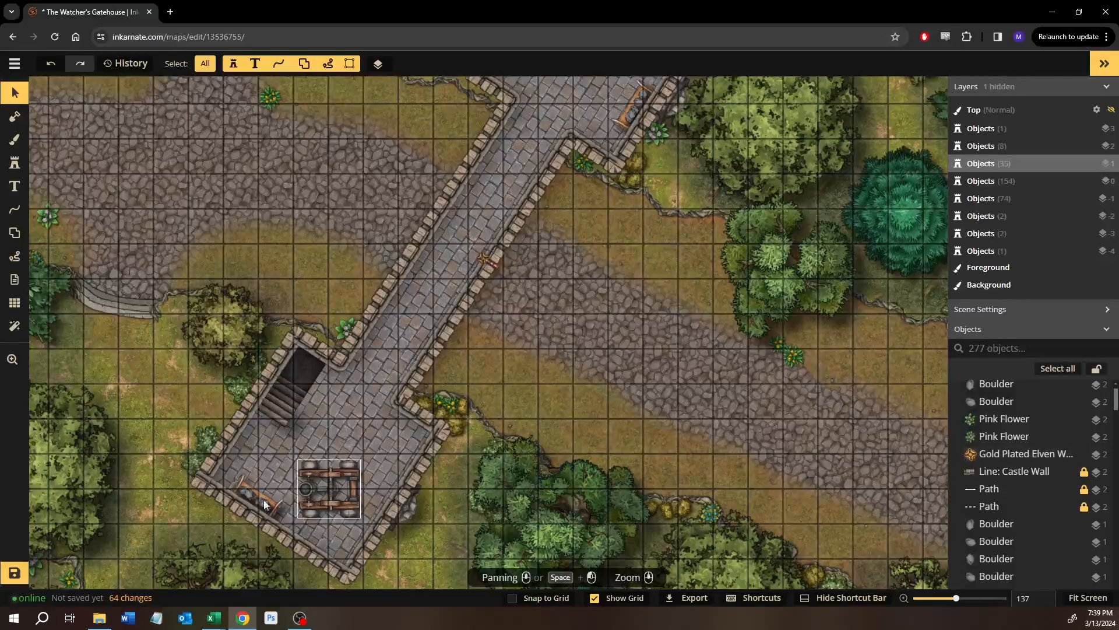
left_click_drag(500, 282, 855, 312)
left_click_drag(462, 420, 530, 352)
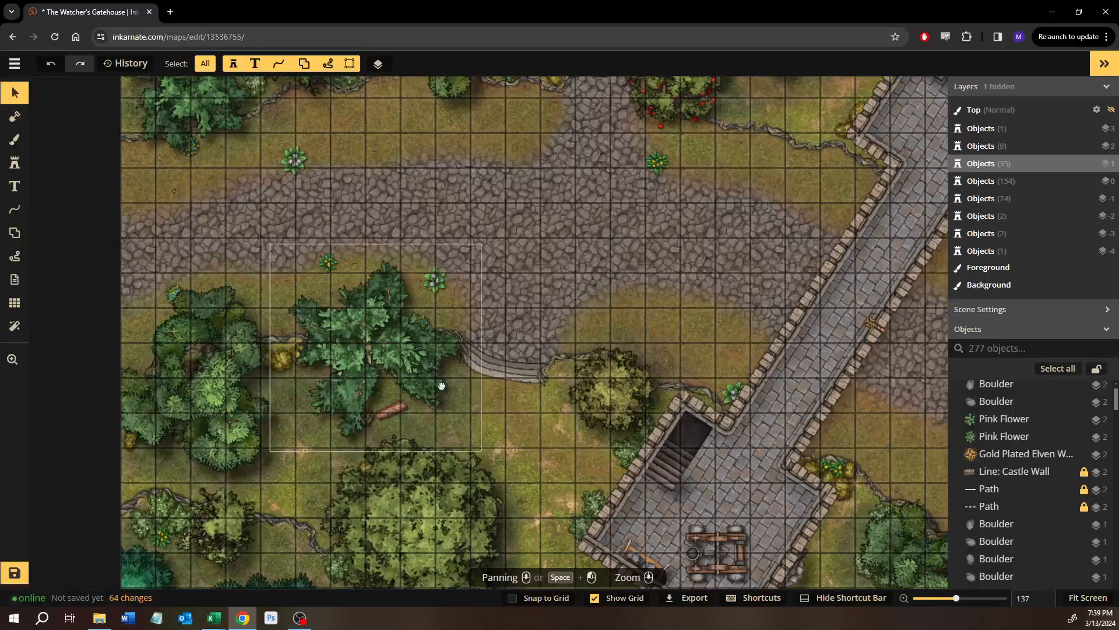
left_click_drag(440, 382, 143, 242)
left_click_drag(642, 337, 477, 363)
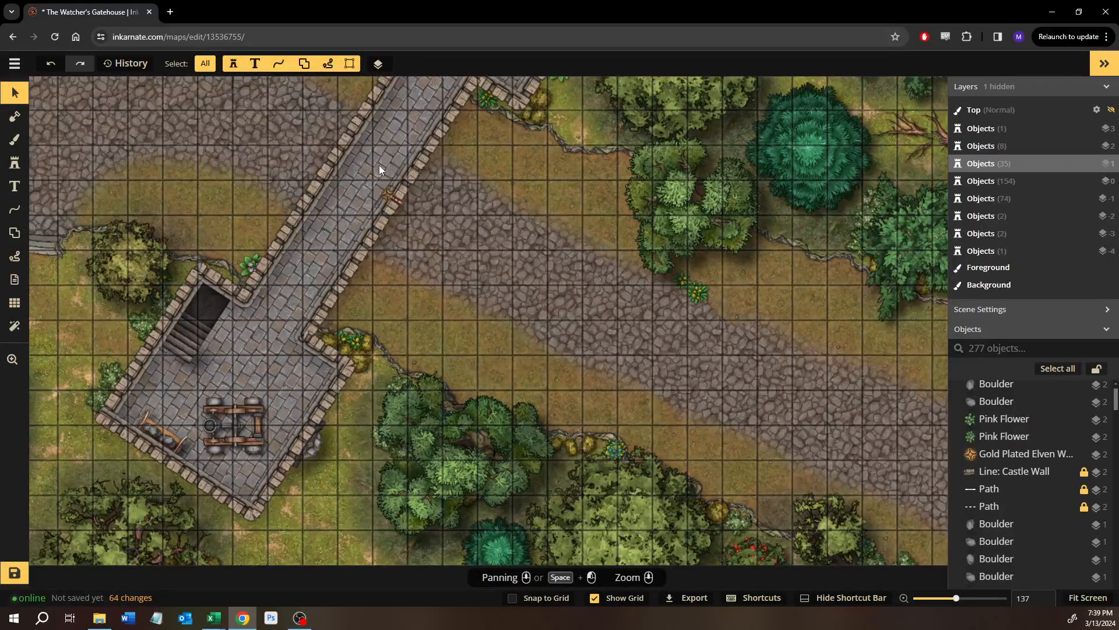
left_click_drag(496, 241, 519, 297)
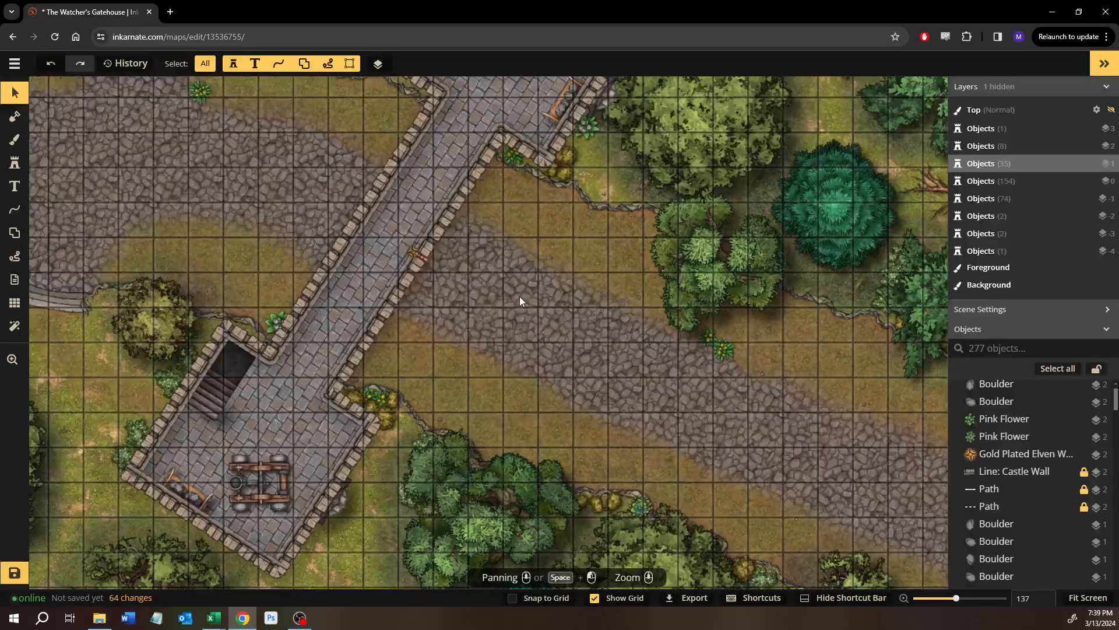
scroll(503, 325, "down", 2)
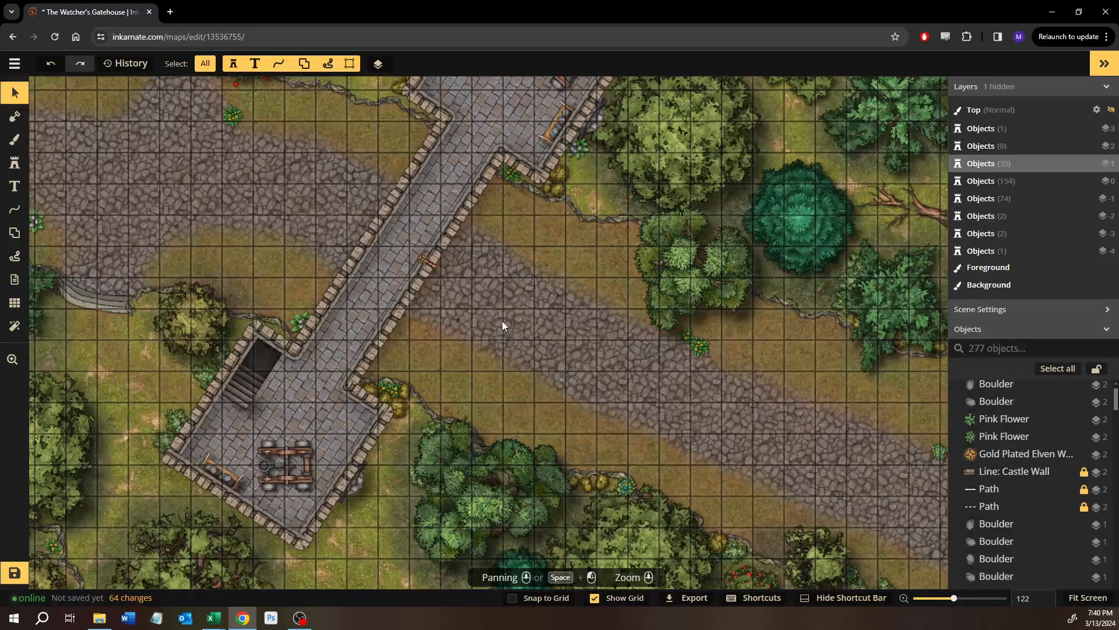
scroll(502, 323, "down", 5)
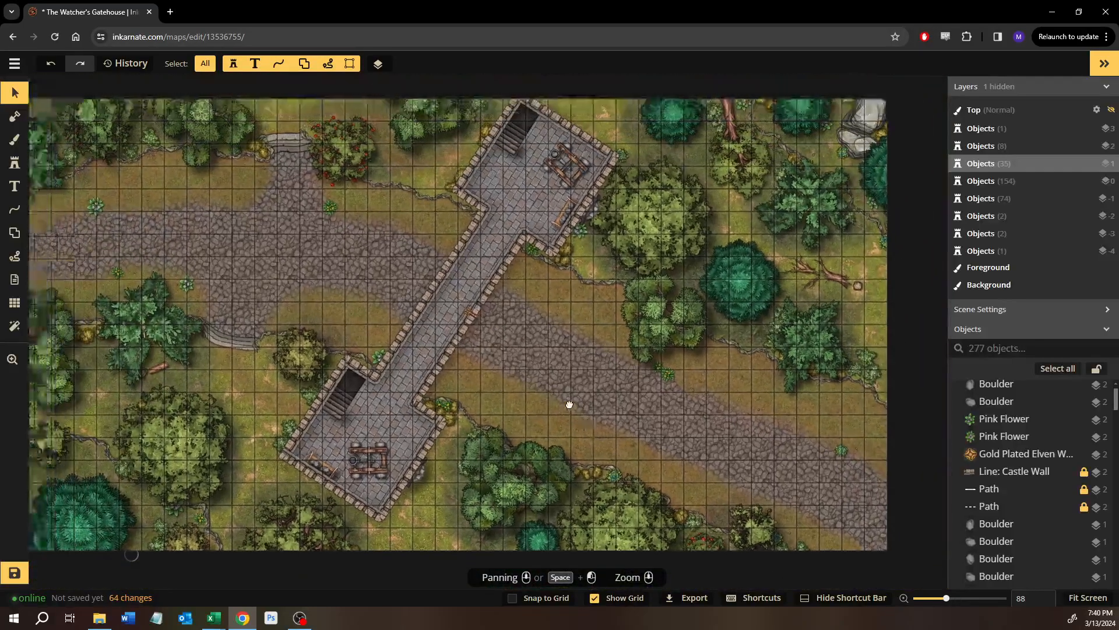
left_click_drag(570, 404, 677, 509)
scroll(563, 384, "down", 1)
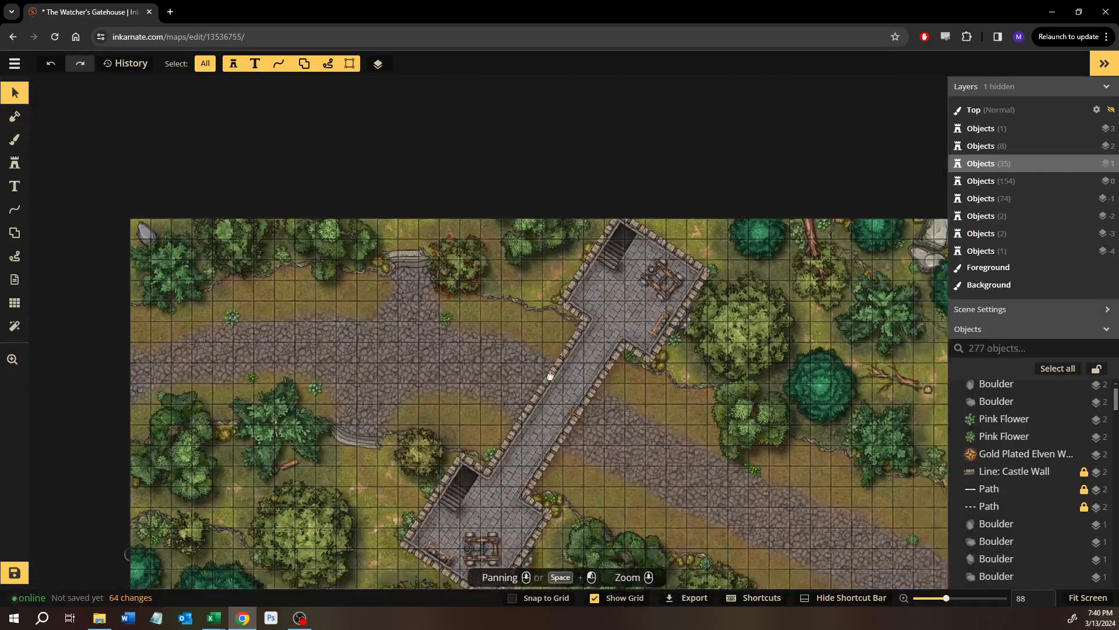
left_click_drag(534, 354, 410, 256)
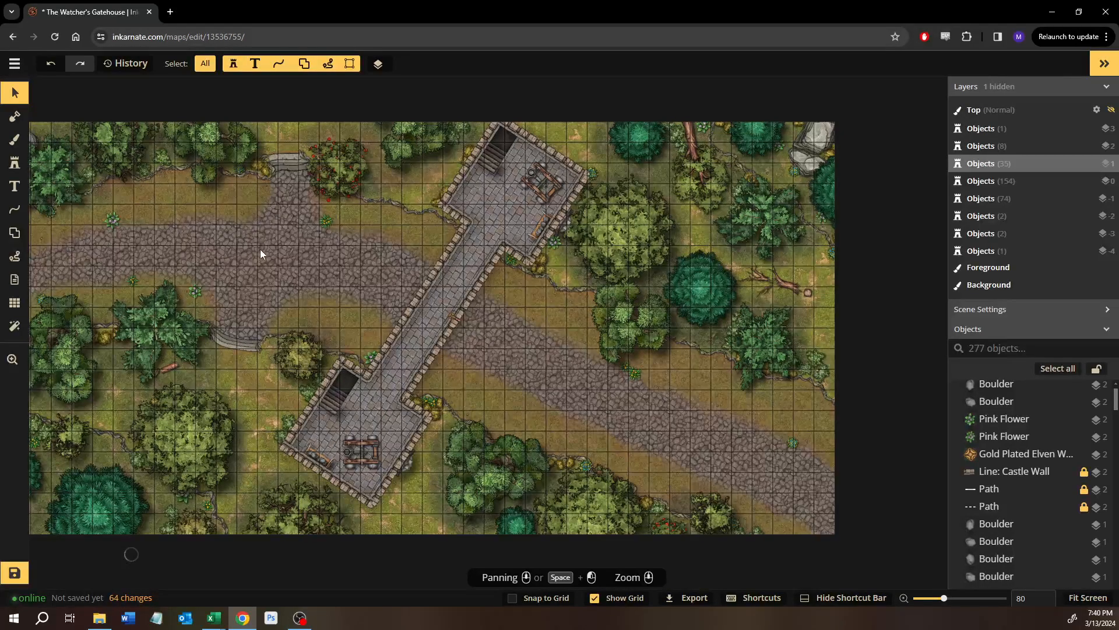
Save the gatehouse map, return to the map list and open the Sinkhole - One South map.
left_click(15, 572)
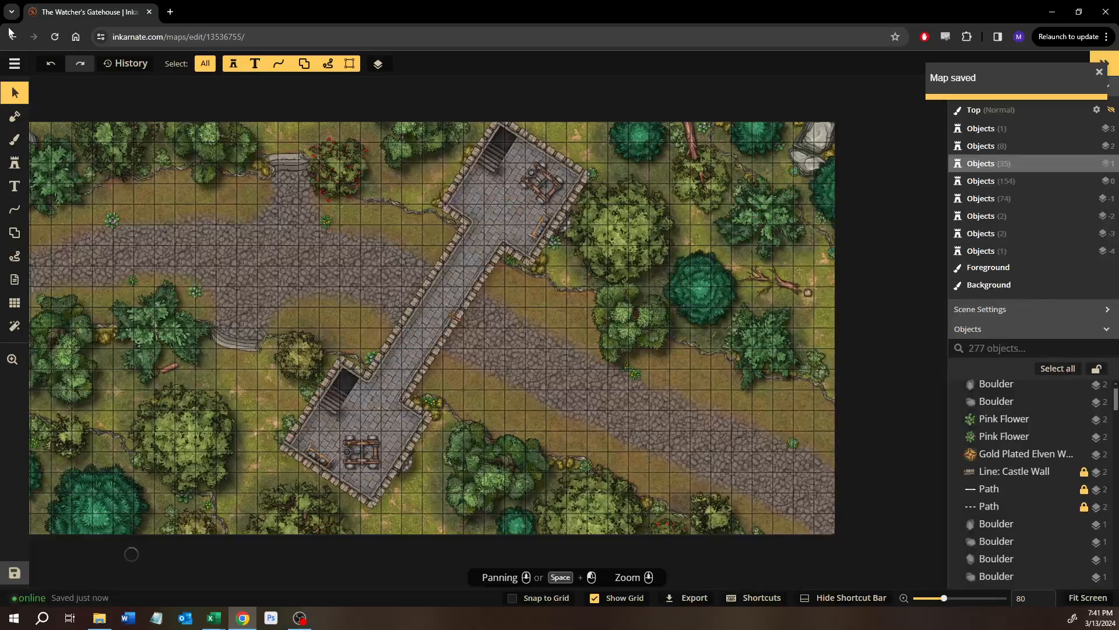
left_click(15, 63)
left_click(94, 307)
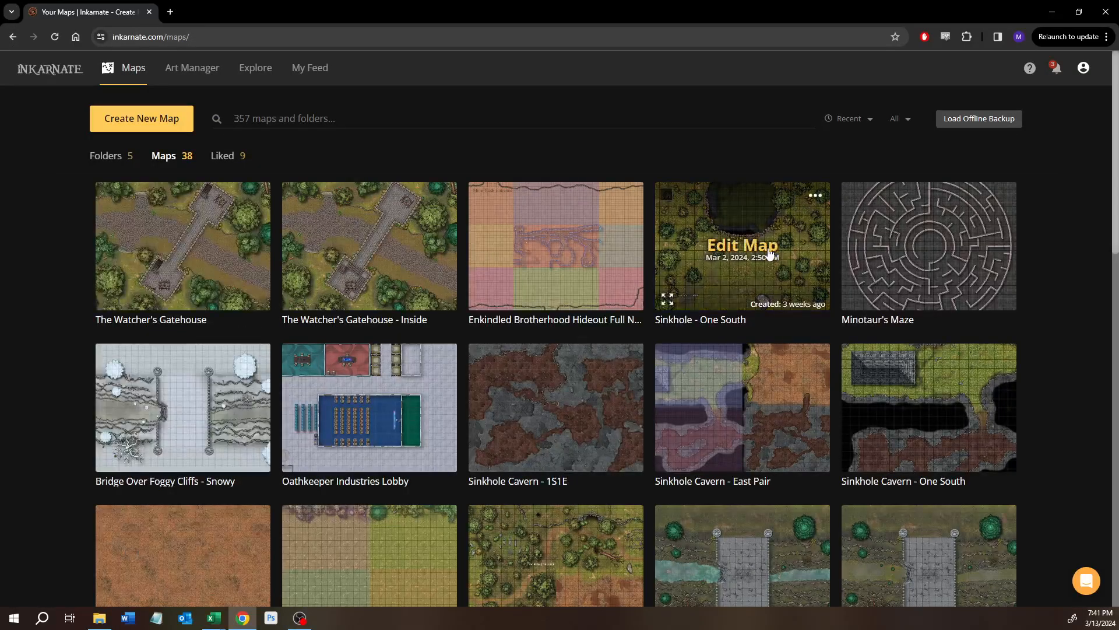
left_click(724, 246)
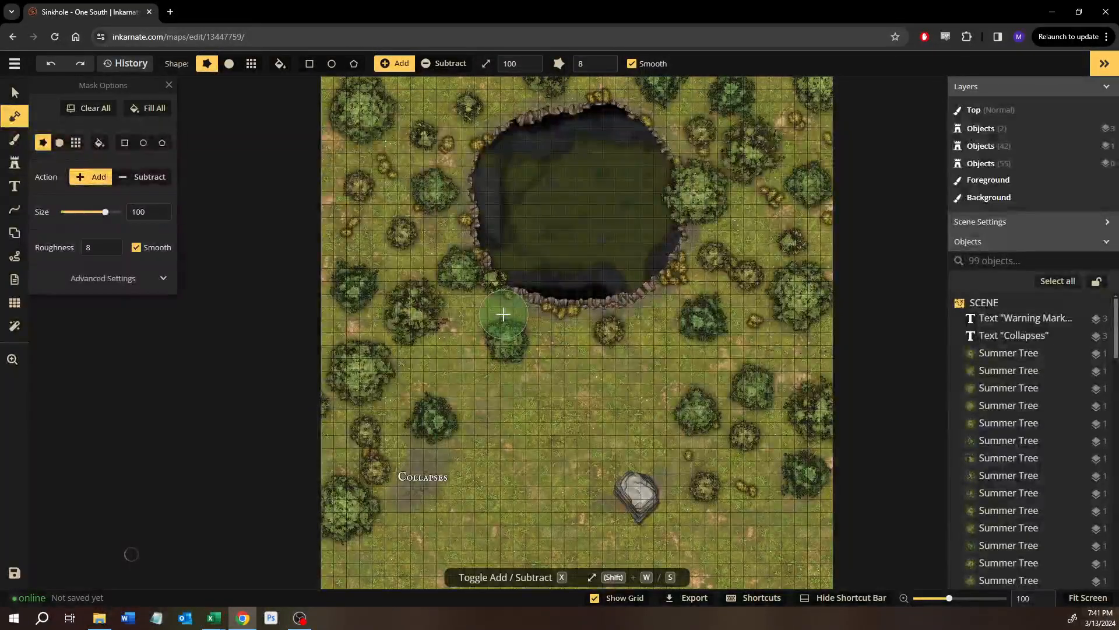
scroll(505, 320, "down", 3)
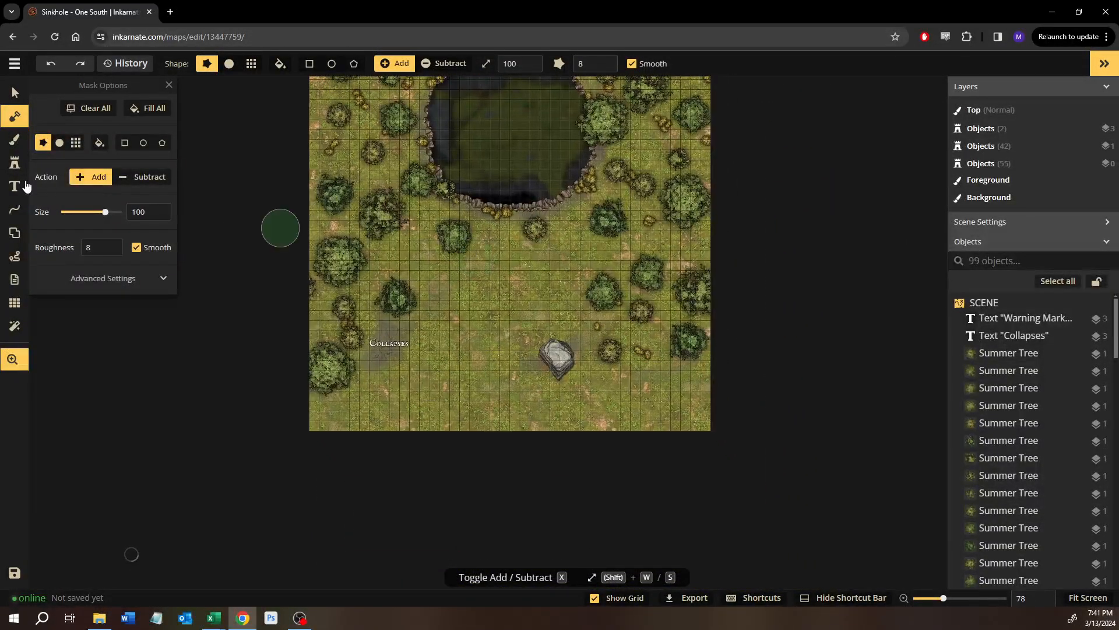
Browse the Fantasy Battlemaps 2.0 path catalog for the Line tool's stroke options, from Castle to Ship, and close it.
left_click(15, 209)
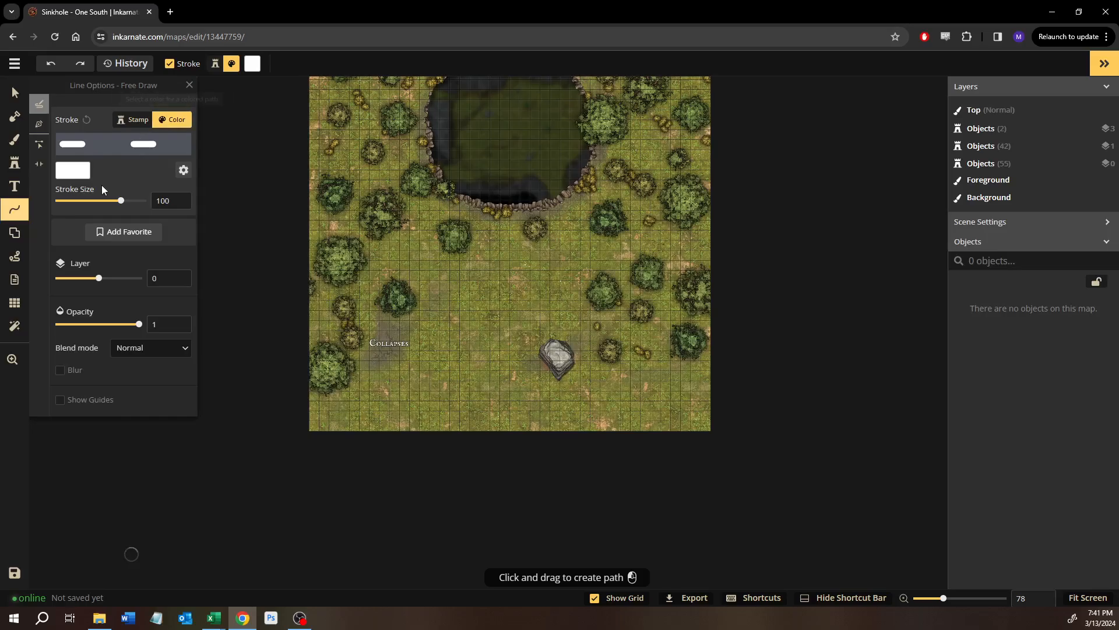
left_click(108, 151)
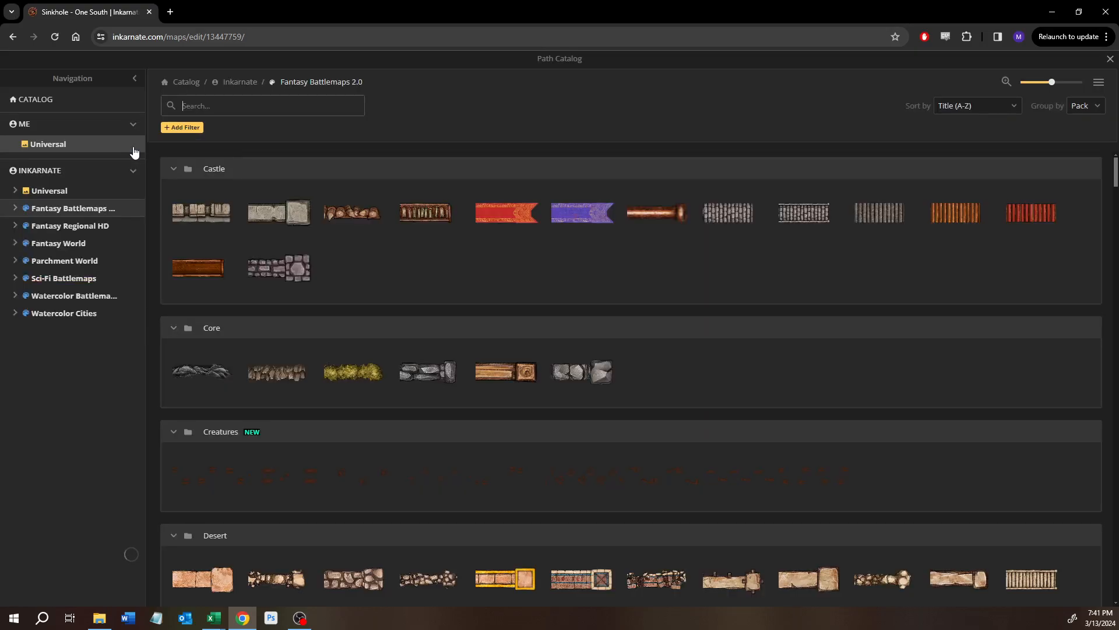
scroll(274, 389, "down", 10)
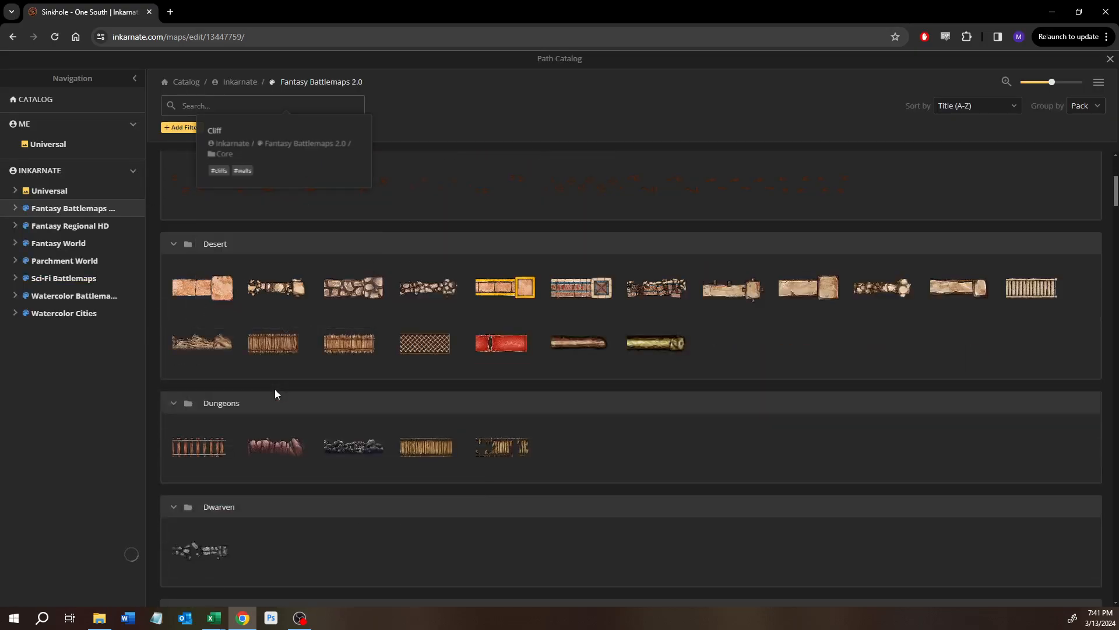
scroll(274, 389, "down", 15)
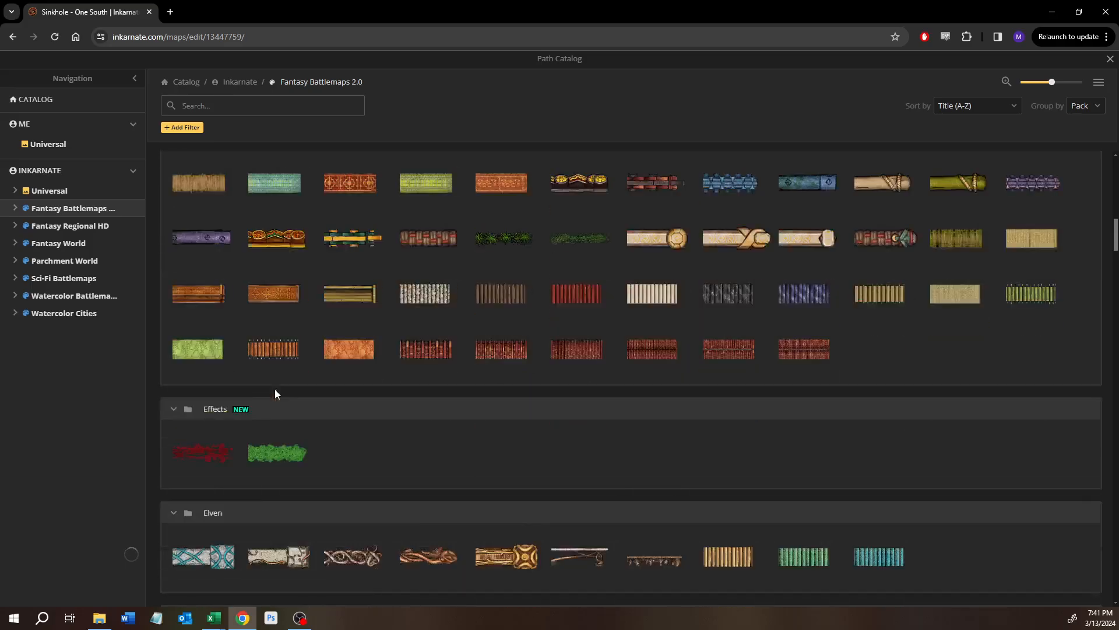
scroll(275, 393, "down", 15)
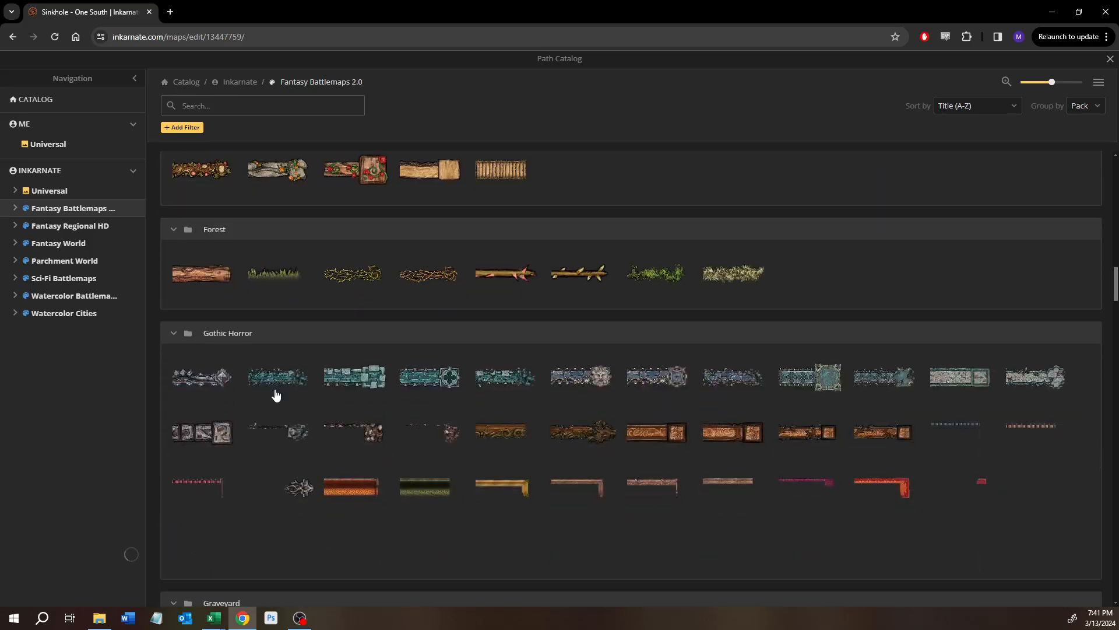
scroll(275, 394, "down", 10)
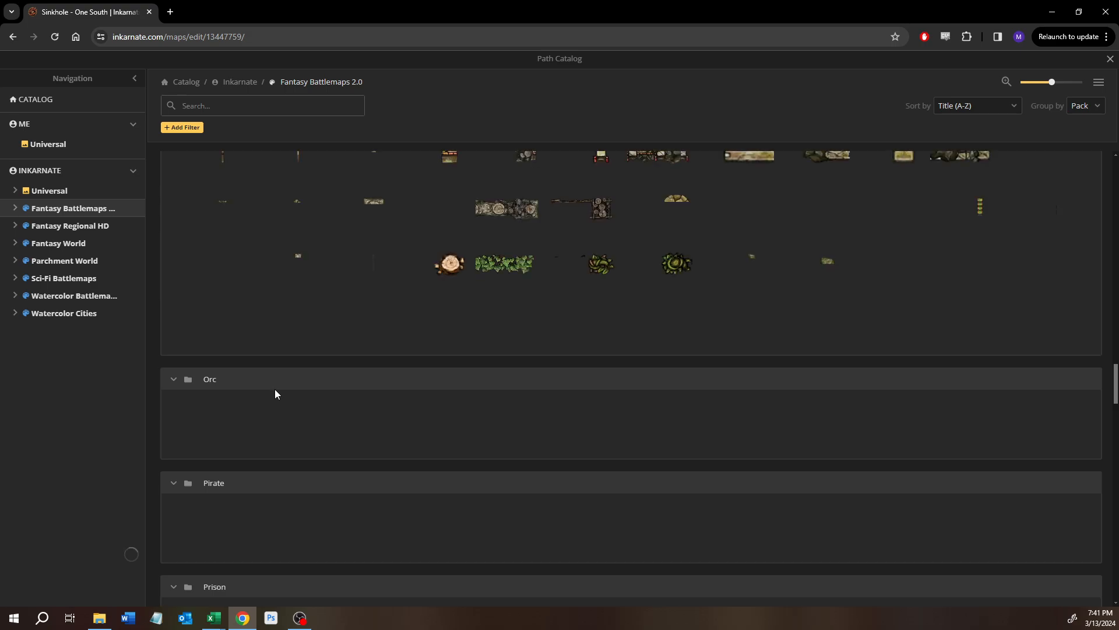
scroll(276, 394, "down", 5)
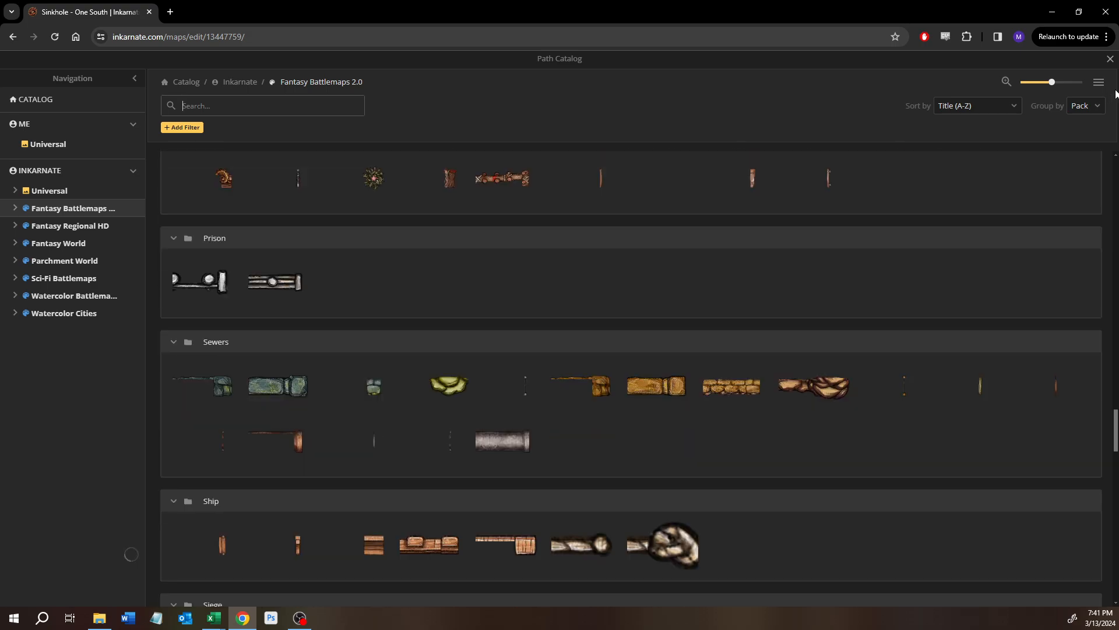
left_click(1110, 58)
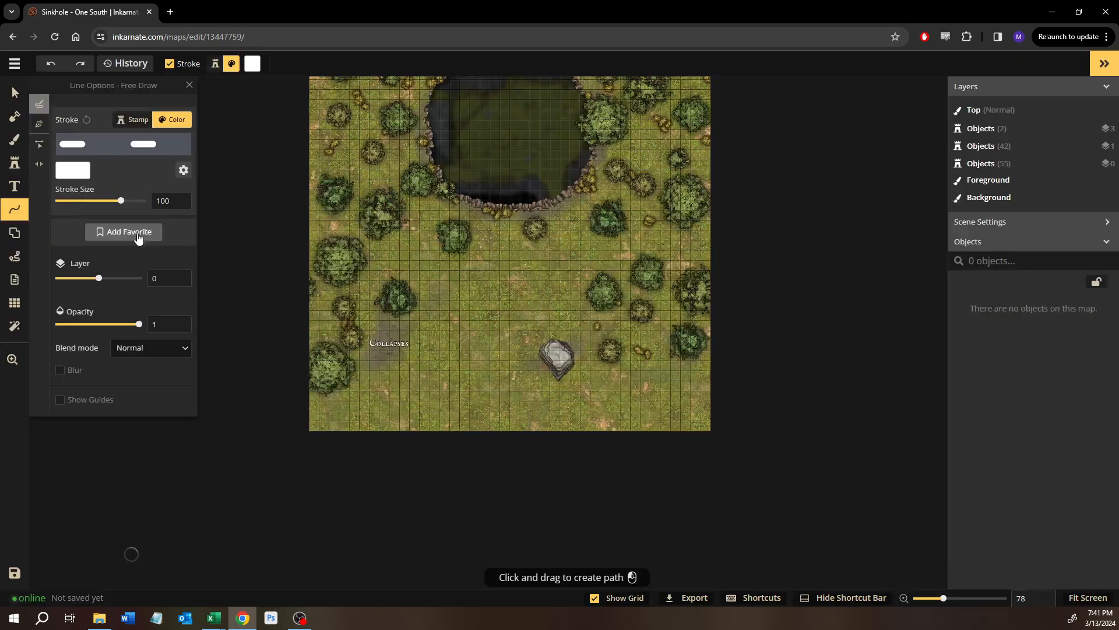
With the Path tool's solid line style, draw three wavy freehand lines along the map's southern edge, outlining the gaps between them.
left_click(15, 256)
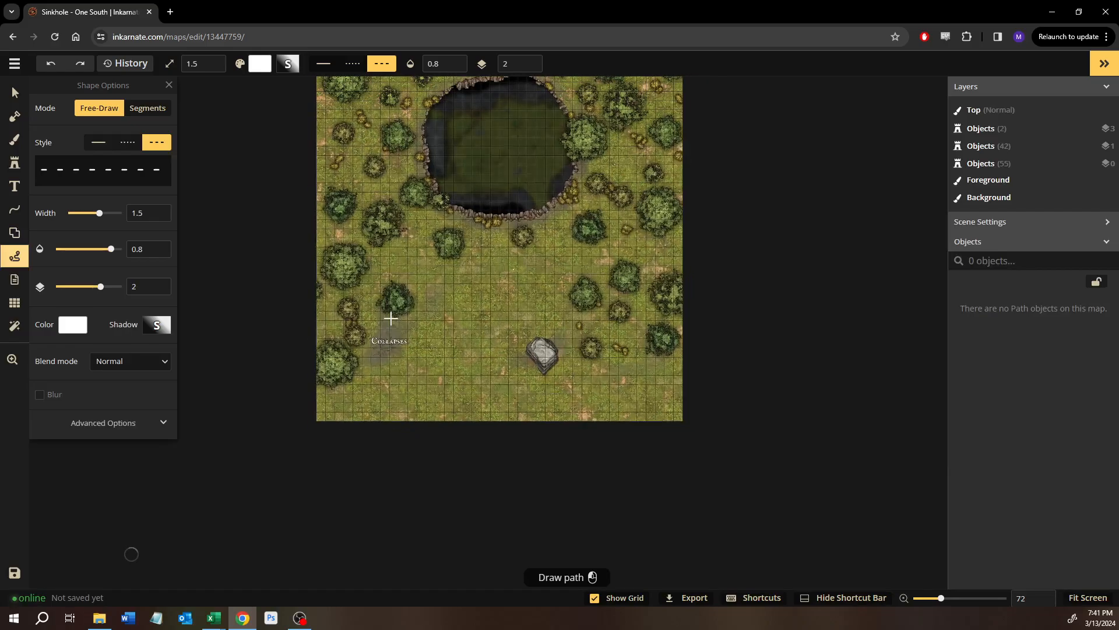
scroll(390, 318, "up", 4)
scroll(390, 318, "up", 5)
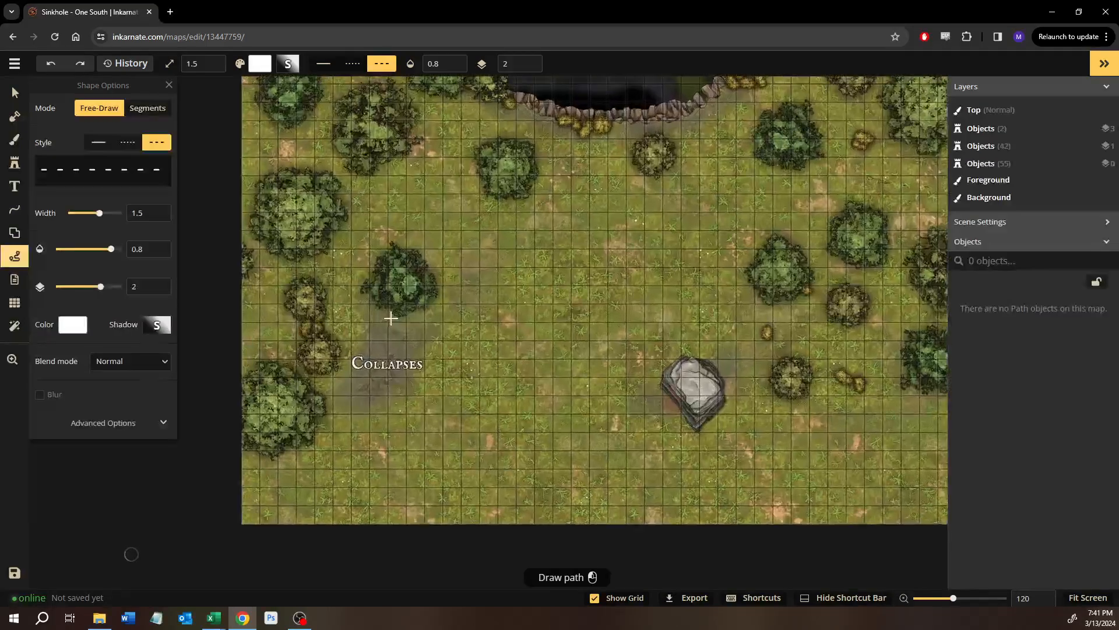
left_click_drag(492, 379, 270, 203)
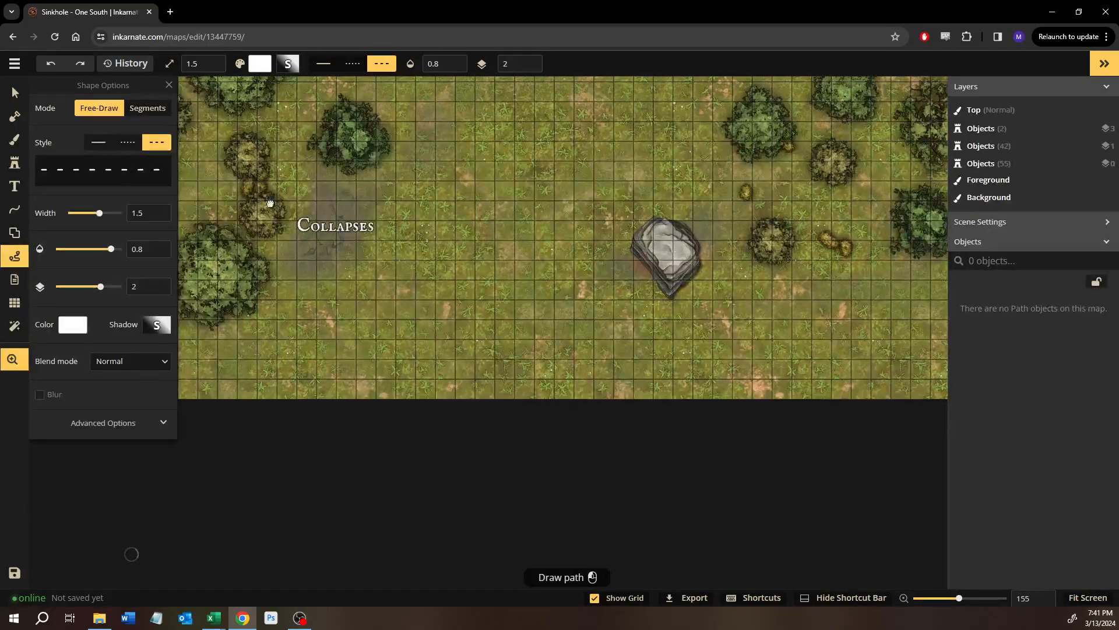
left_click(97, 143)
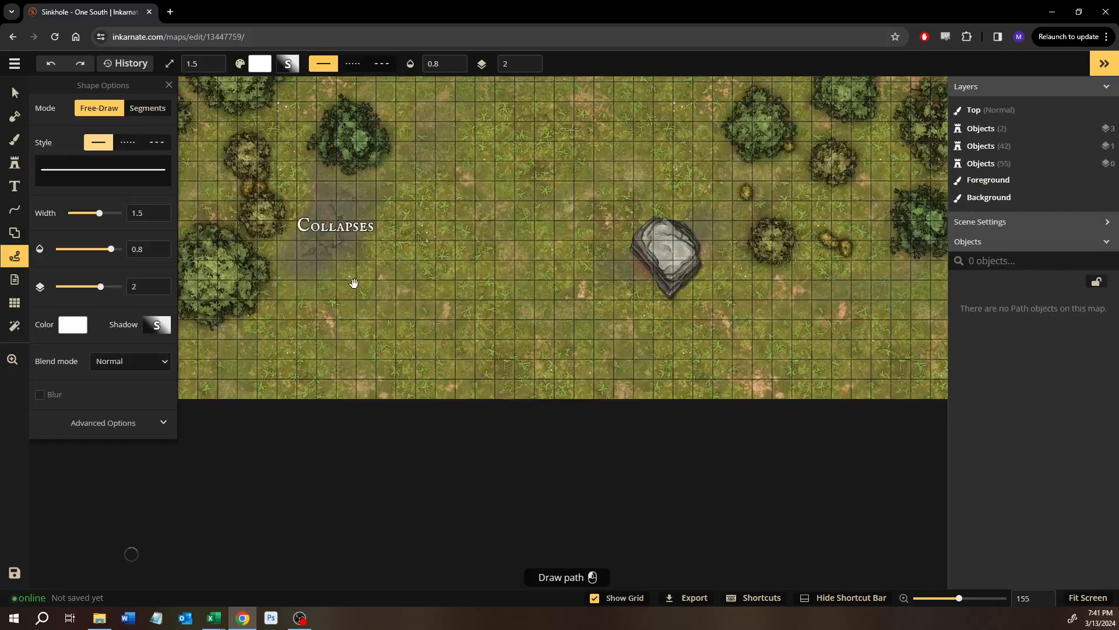
left_click_drag(352, 282, 442, 317)
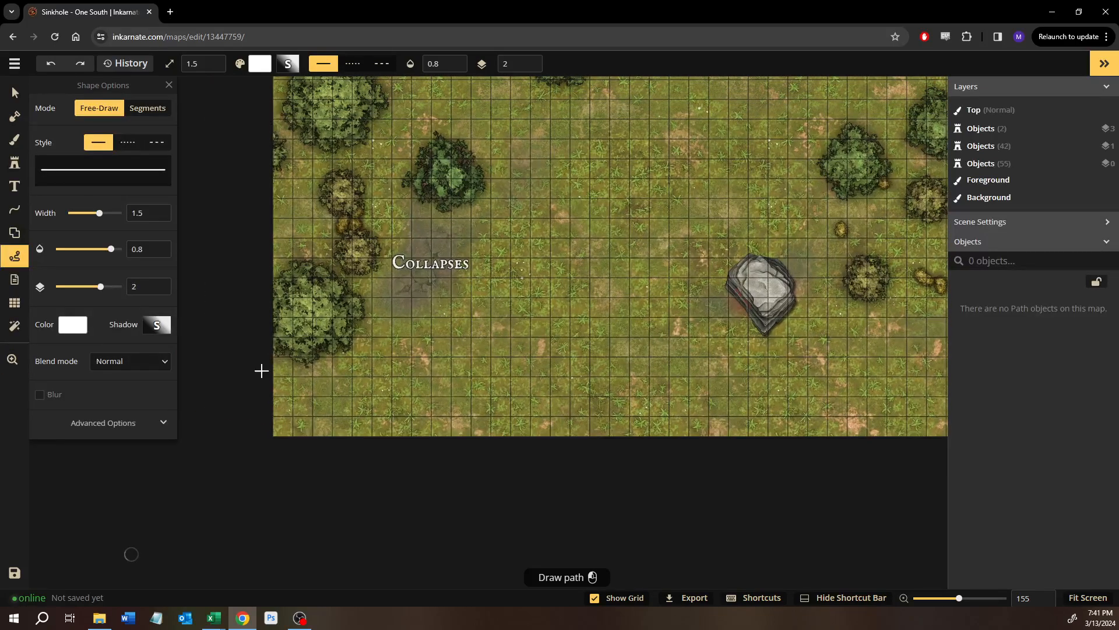
mouse_move(268, 384)
left_mouse_down()
mouse_move(347, 369)
mouse_move(410, 341)
mouse_move(427, 347)
mouse_move(457, 362)
mouse_move(482, 405)
mouse_move(466, 481)
left_mouse_up()
mouse_move(649, 443)
left_mouse_down()
mouse_move(394, 435)
mouse_move(334, 408)
mouse_move(346, 368)
mouse_move(408, 337)
mouse_move(520, 326)
mouse_move(571, 274)
mouse_move(623, 294)
mouse_move(627, 372)
mouse_move(725, 417)
left_mouse_up()
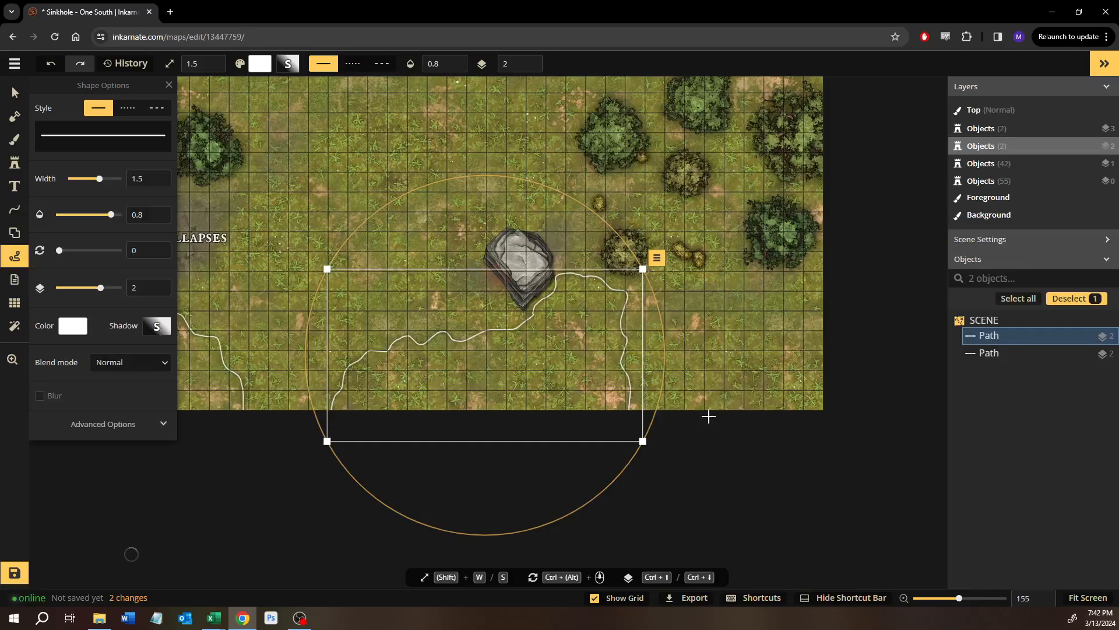
left_click_drag(717, 354, 738, 411)
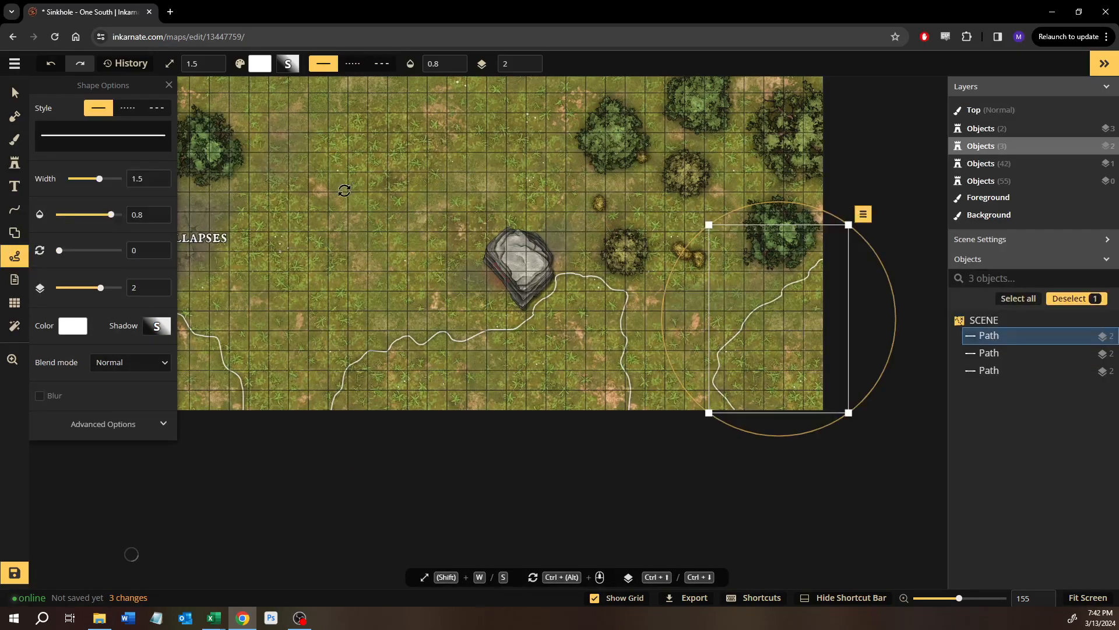
Draw two freehand north-pointing arrows up from the southern edge, one in each gap between the wavy lines.
key("space")
left_click_drag(342, 270, 494, 302)
key("space")
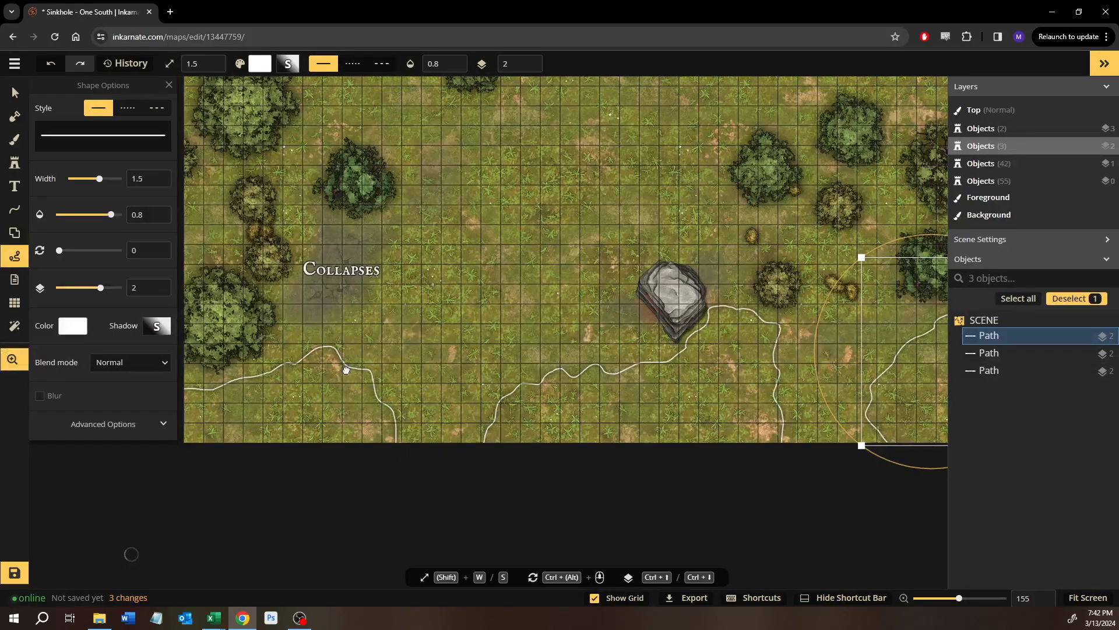
left_click_drag(495, 351, 346, 313)
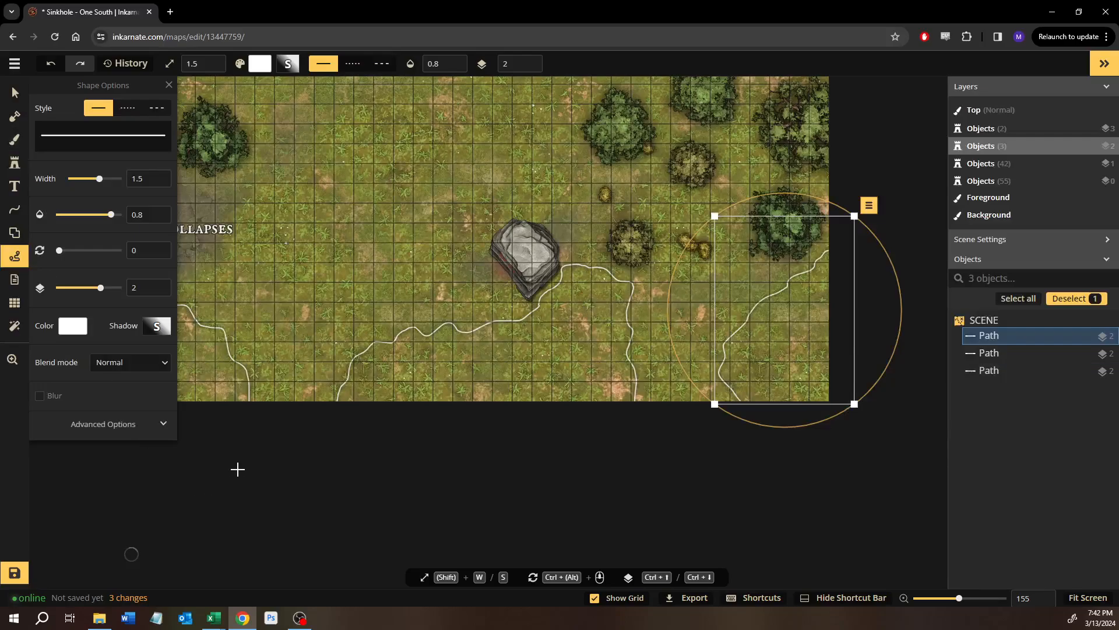
mouse_move(299, 469)
left_mouse_down()
mouse_move(295, 334)
mouse_move(317, 343)
left_mouse_up()
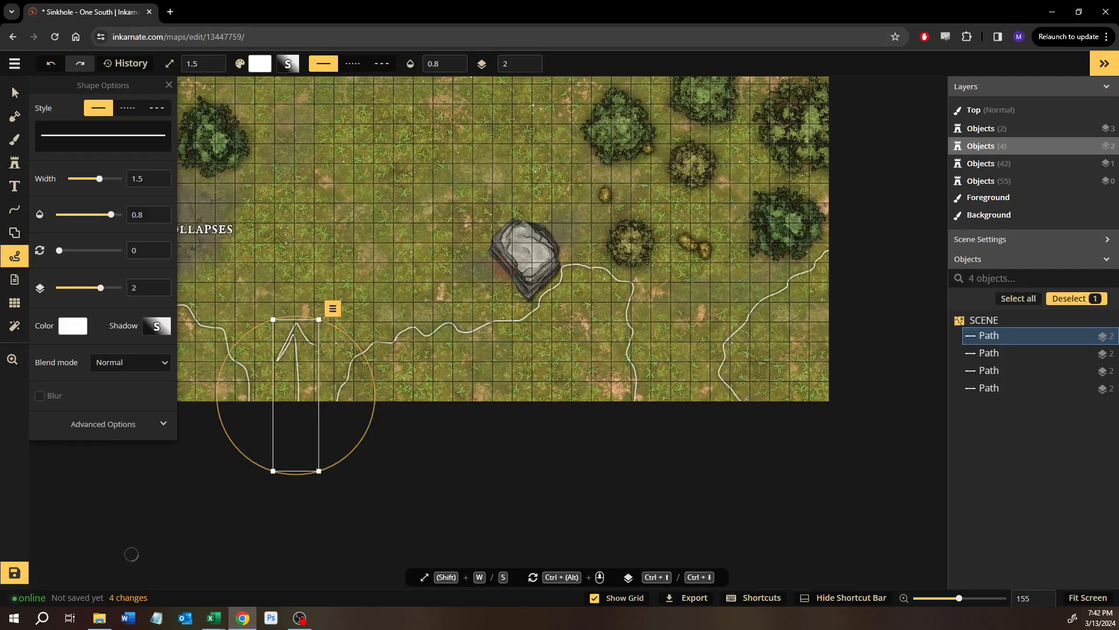
mouse_move(681, 436)
left_mouse_down()
mouse_move(683, 312)
mouse_move(697, 338)
left_mouse_up()
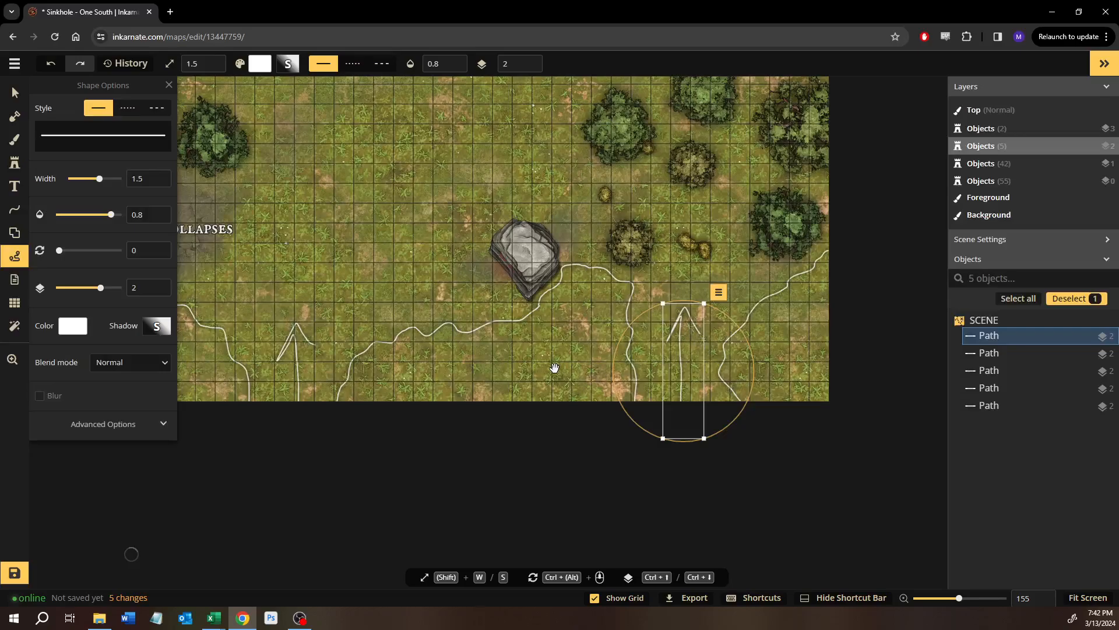
Examine the sinkhole, the surrounding trees and the new lines and arrows along the southern edge.
left_click_drag(554, 368, 667, 582)
scroll(623, 467, "down", 3)
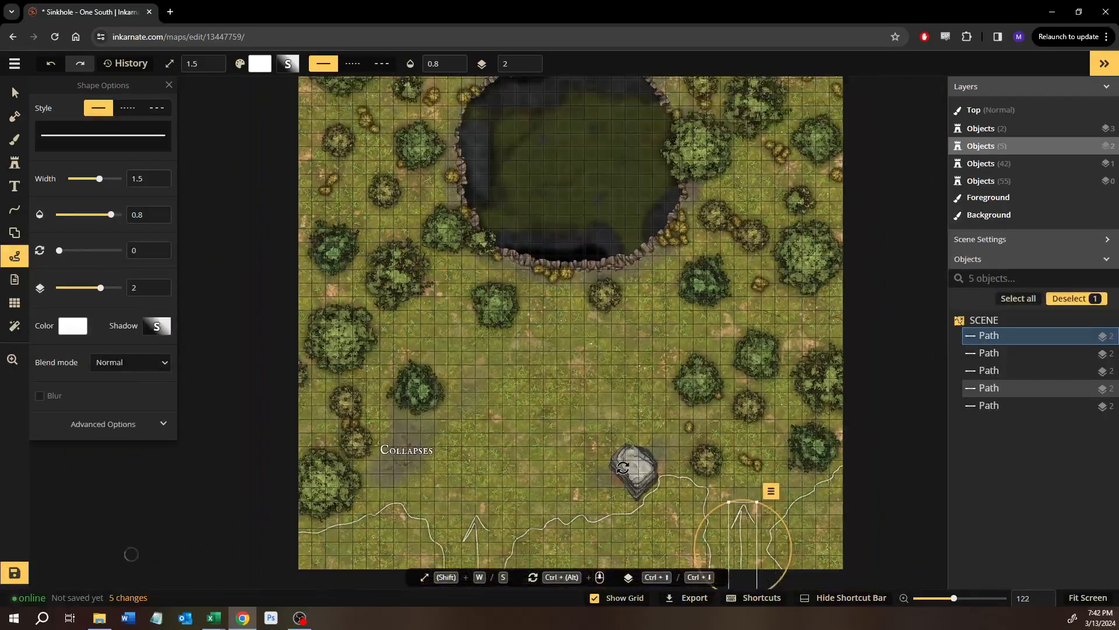
scroll(515, 299, "down", 3)
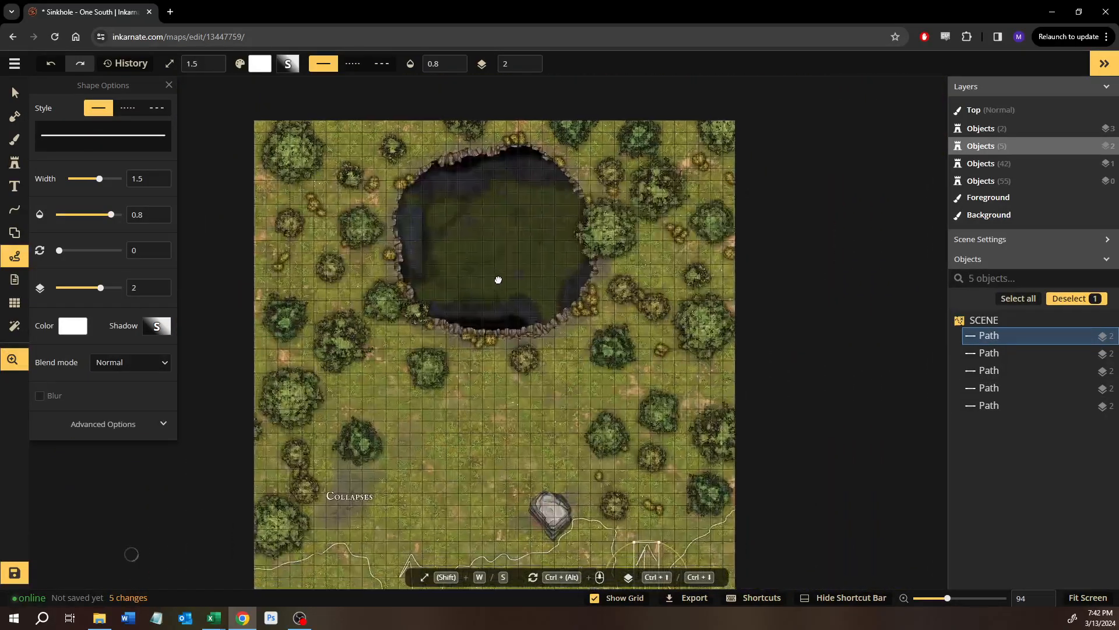
left_click_drag(511, 399, 491, 311)
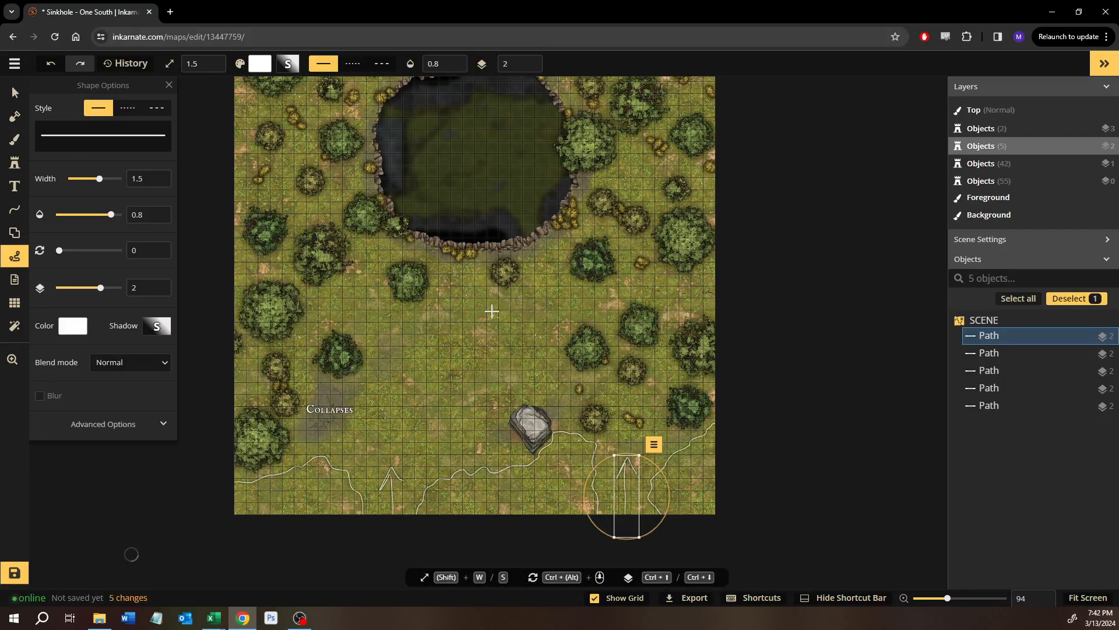
scroll(491, 312, "up", 3)
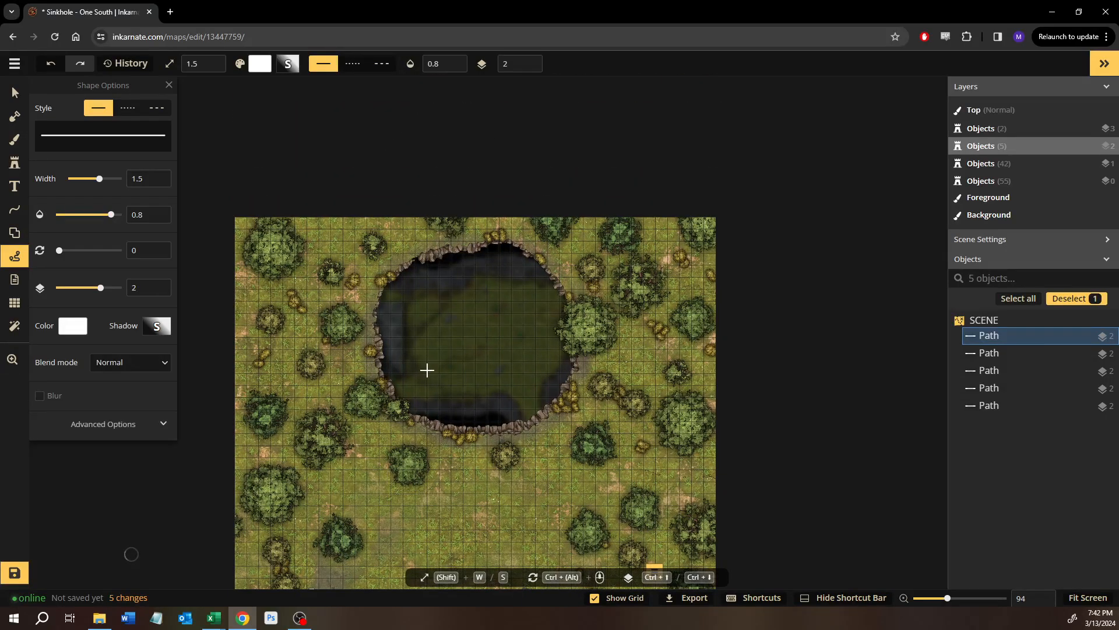
left_click_drag(421, 305, 371, 222)
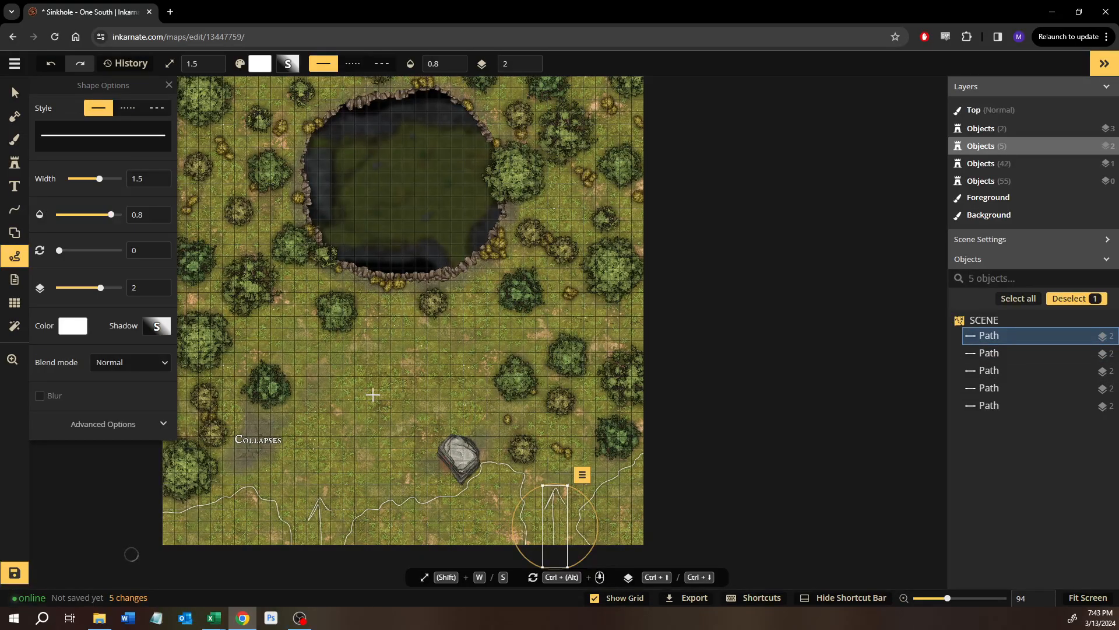
key("space")
left_click_drag(410, 320, 460, 145)
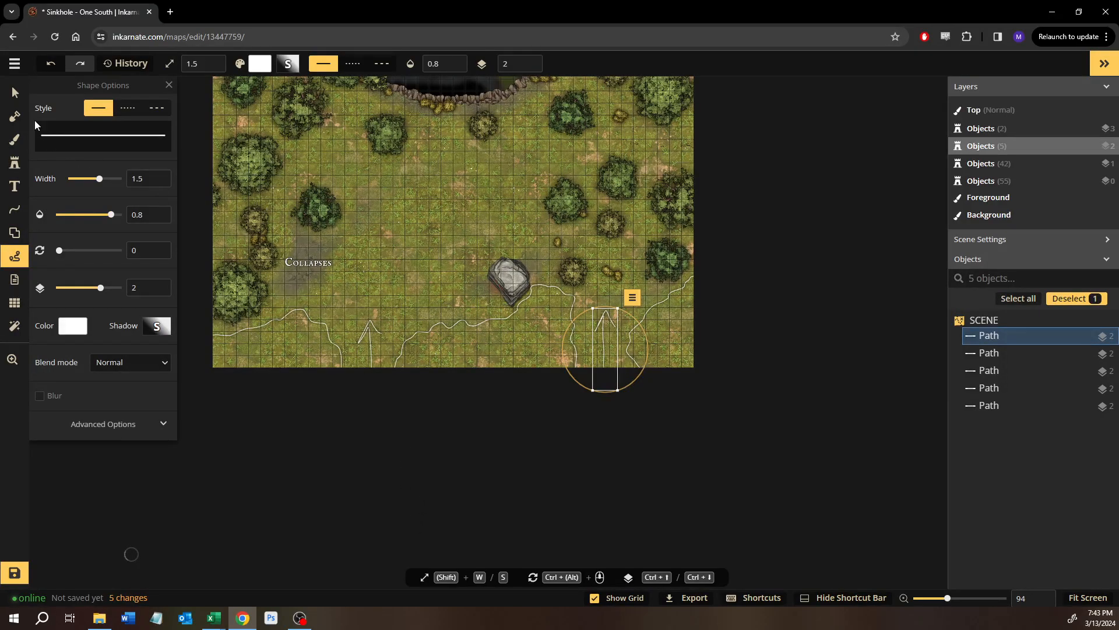
Switch to the Select tool and review the whole map from the sinkhole down to the arrows.
left_click(10, 68)
left_click(13, 69)
left_click(16, 96)
left_click(440, 195)
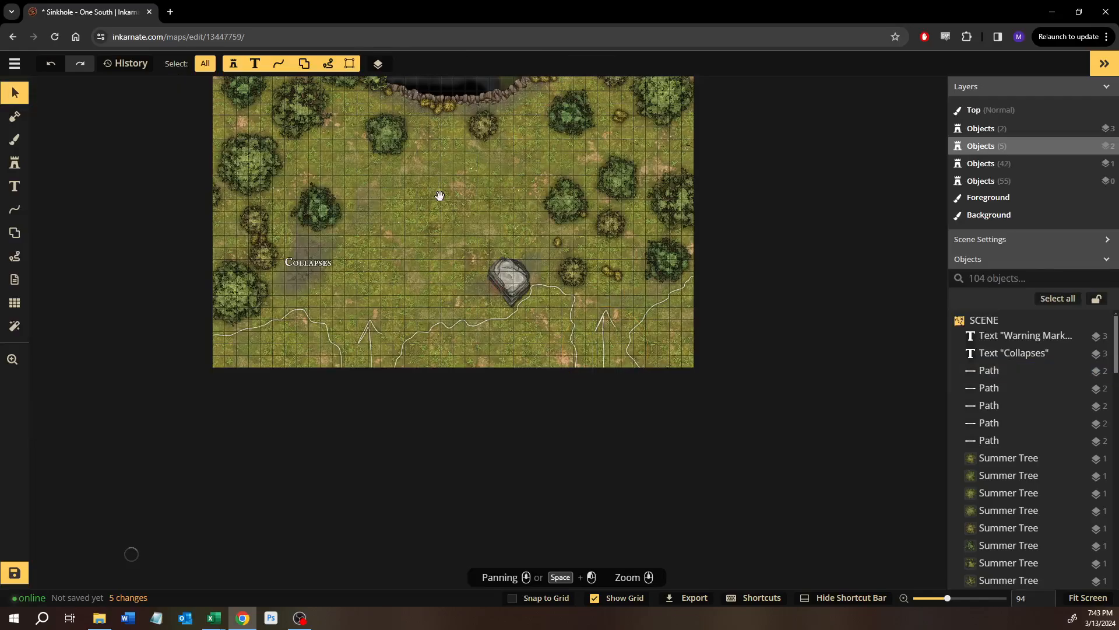
key("space")
left_click_drag(468, 257, 494, 337)
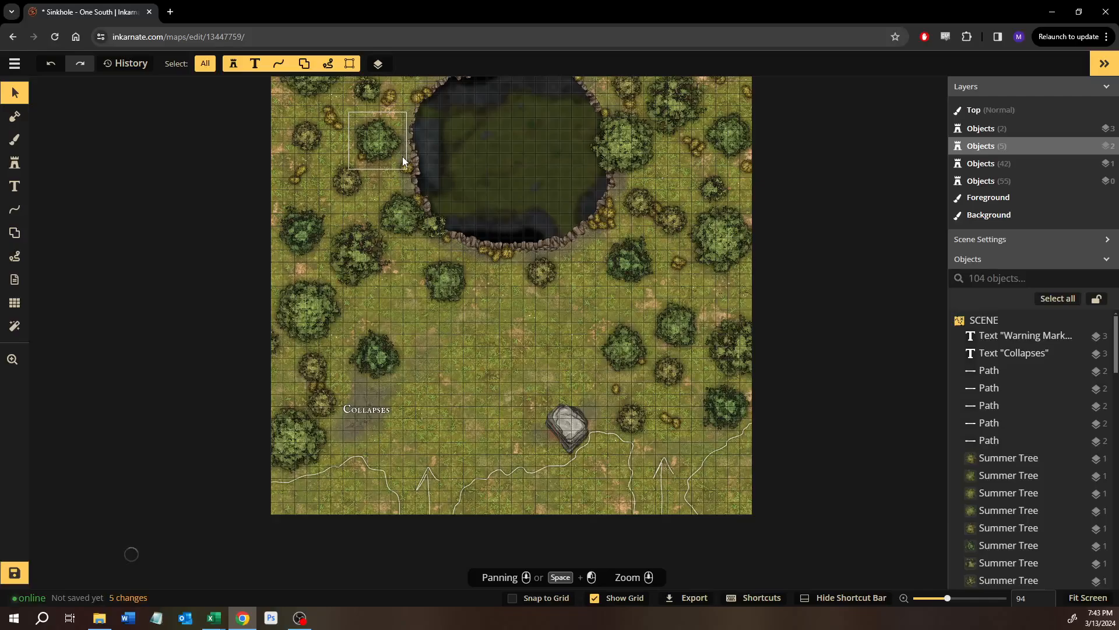
key("space")
left_click_drag(440, 171, 431, 237)
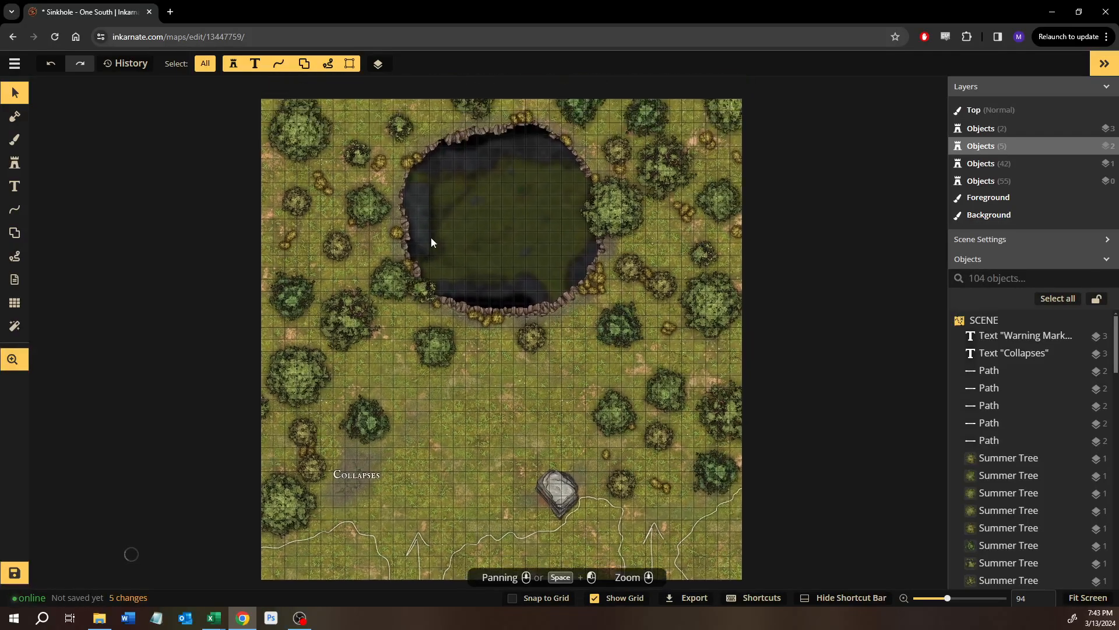
scroll(432, 236, "down", 1)
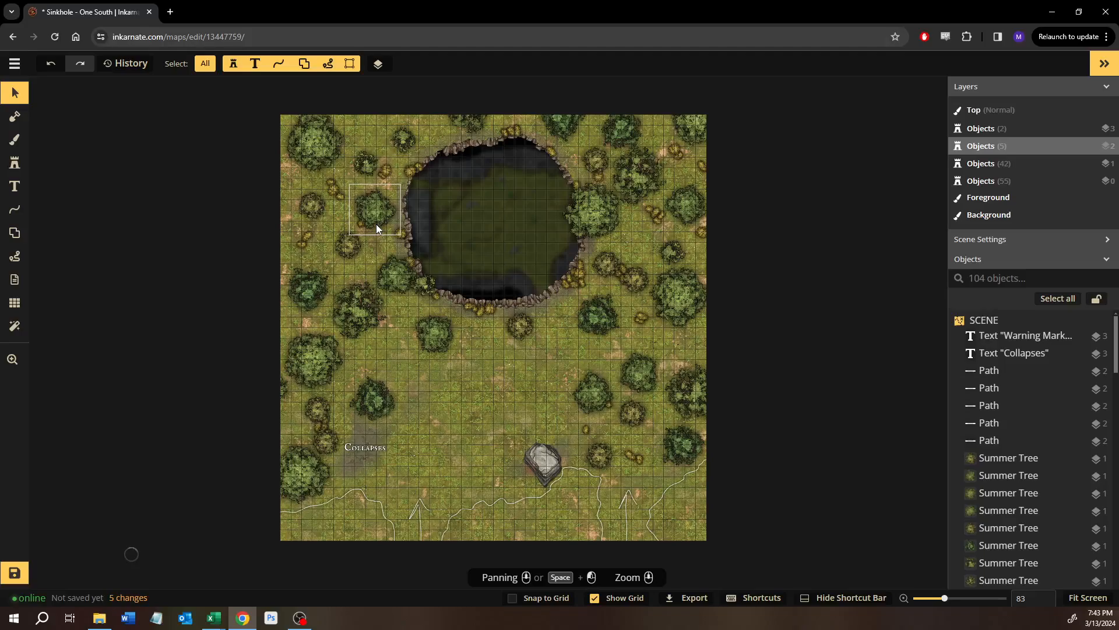
Start a new map from region and select roughly the southern half of the map, about 2045 by 1067 pixels.
left_click(12, 63)
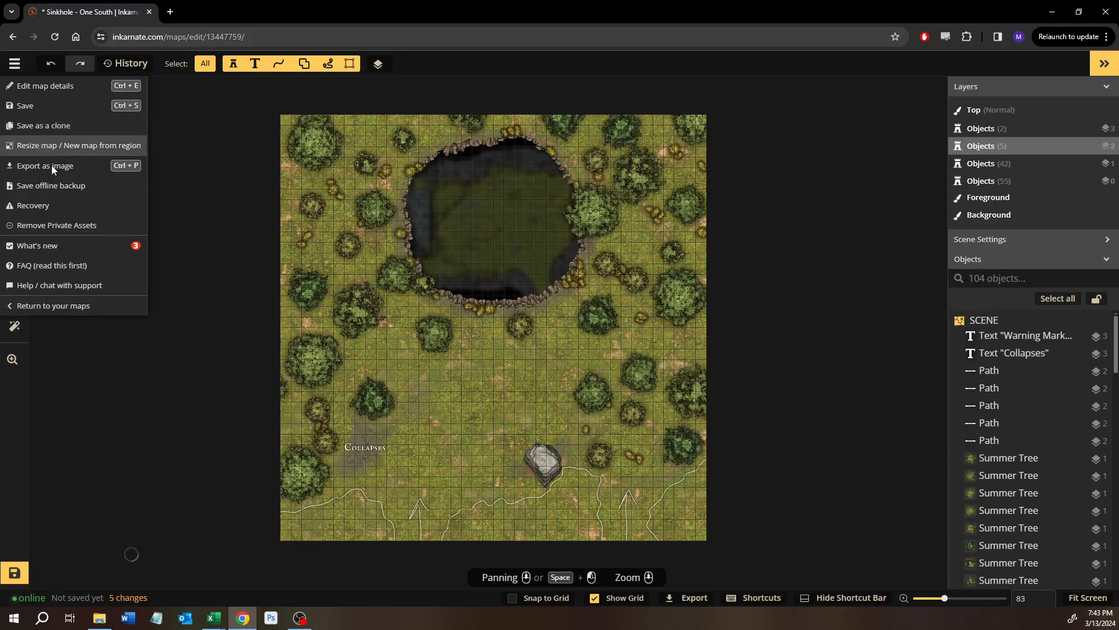
left_click(58, 145)
key("space")
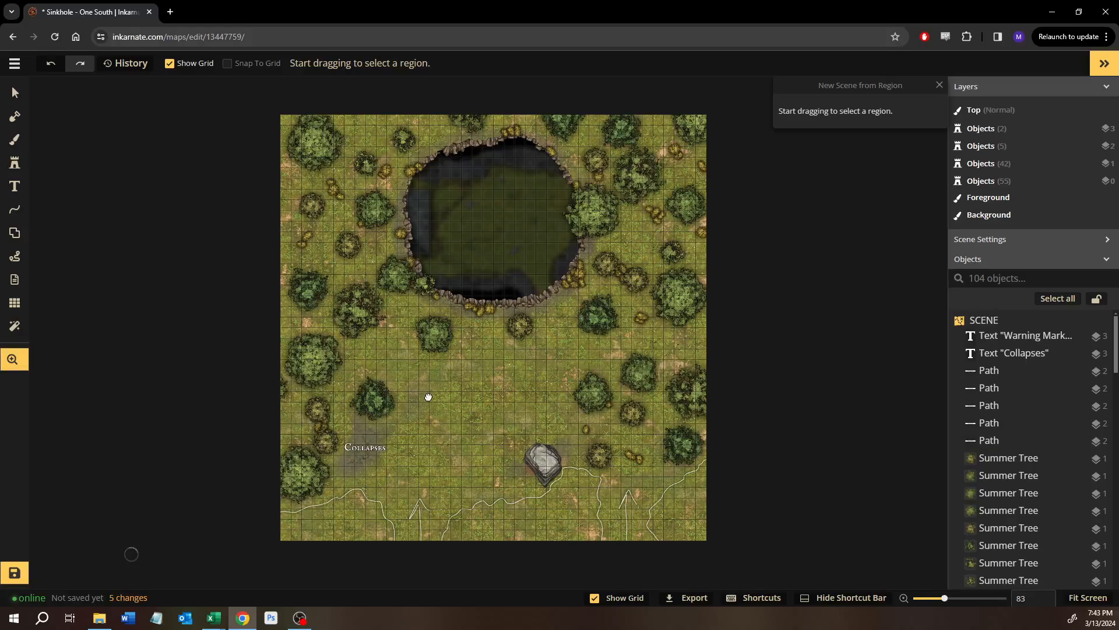
left_click_drag(428, 392, 409, 383)
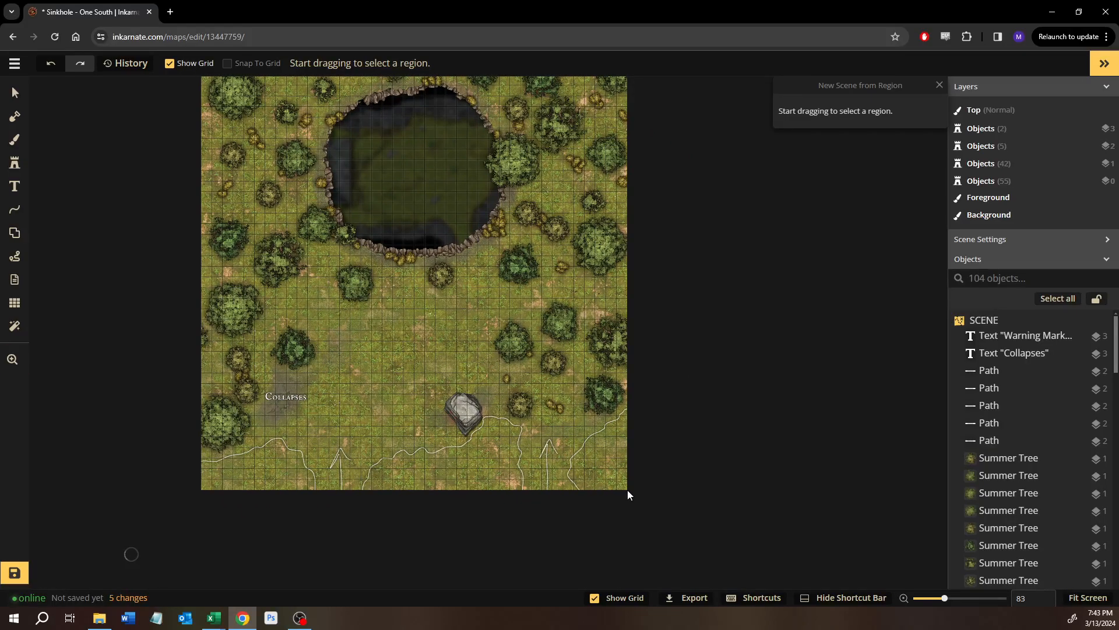
left_click_drag(627, 490, 202, 267)
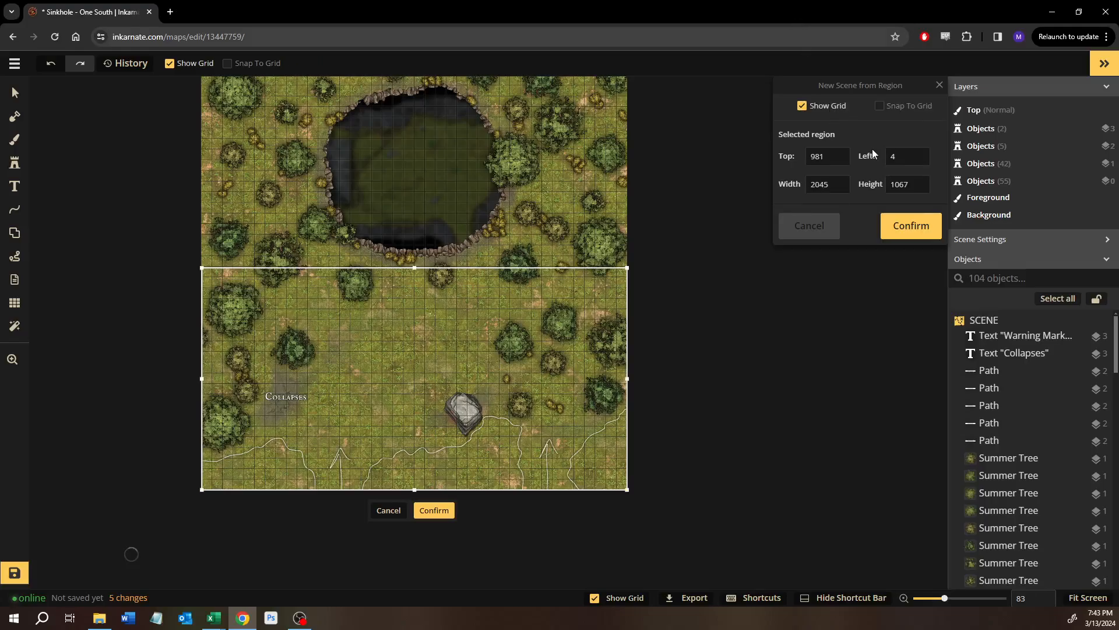
Snap the selected region to the grid and adjust it to 40 by 20 squares, with its top at 20.
left_click(890, 106)
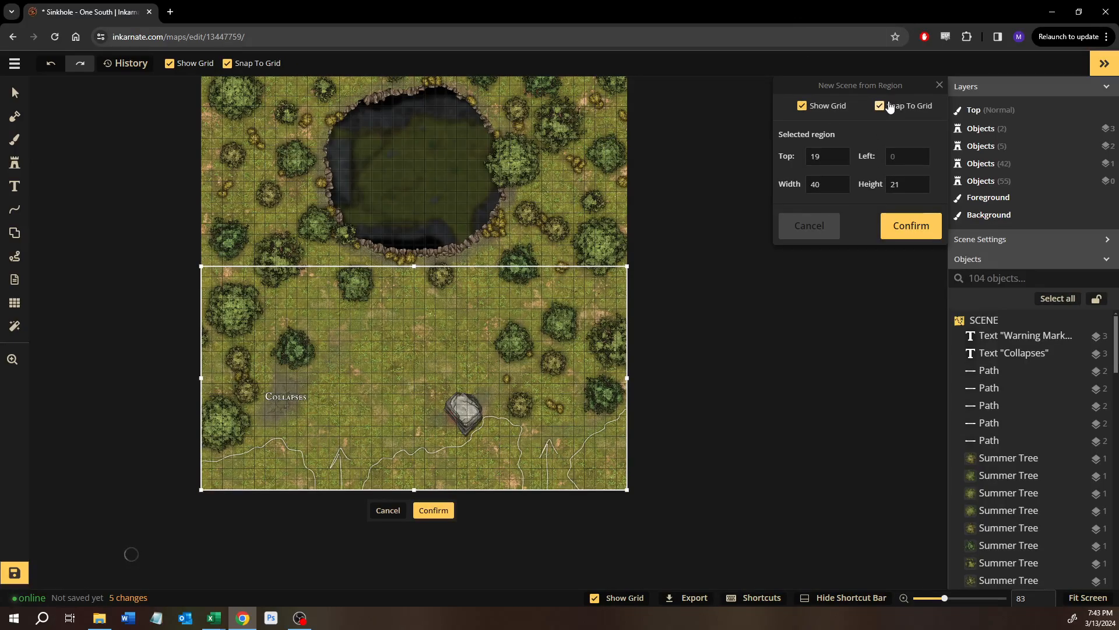
left_click(921, 188)
left_click_drag(490, 368, 479, 378)
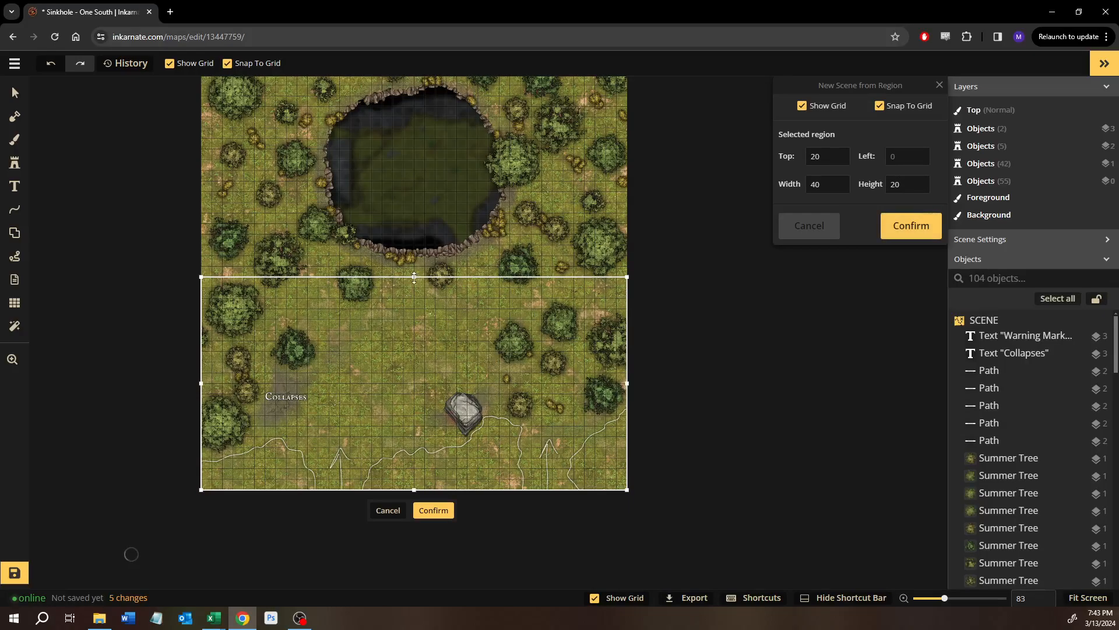
left_click_drag(414, 277, 414, 280)
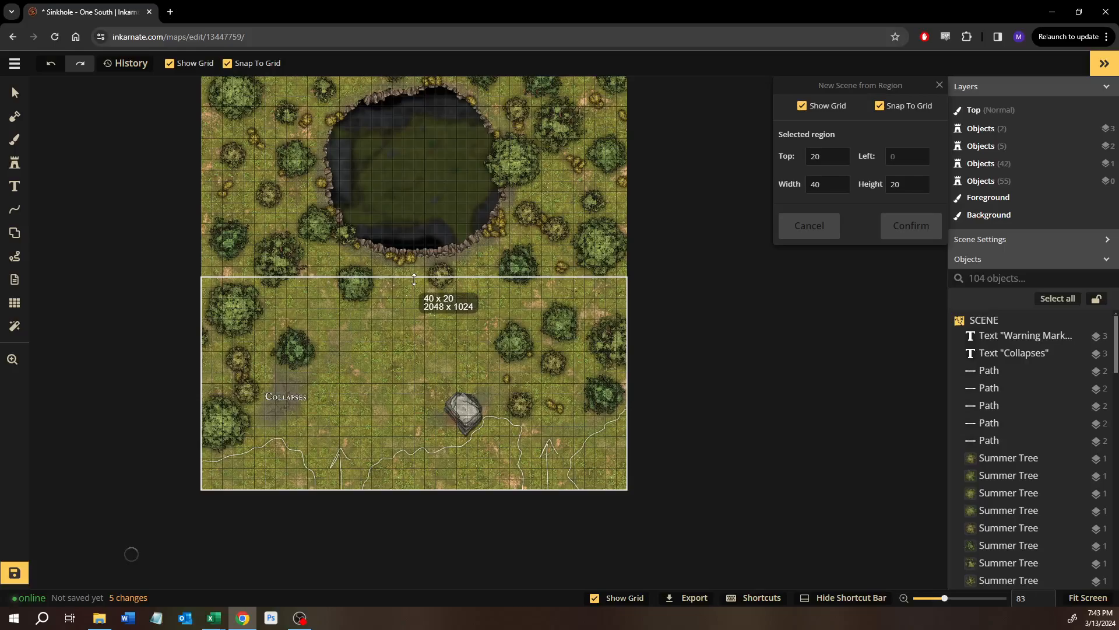
left_click_drag(413, 280, 414, 279)
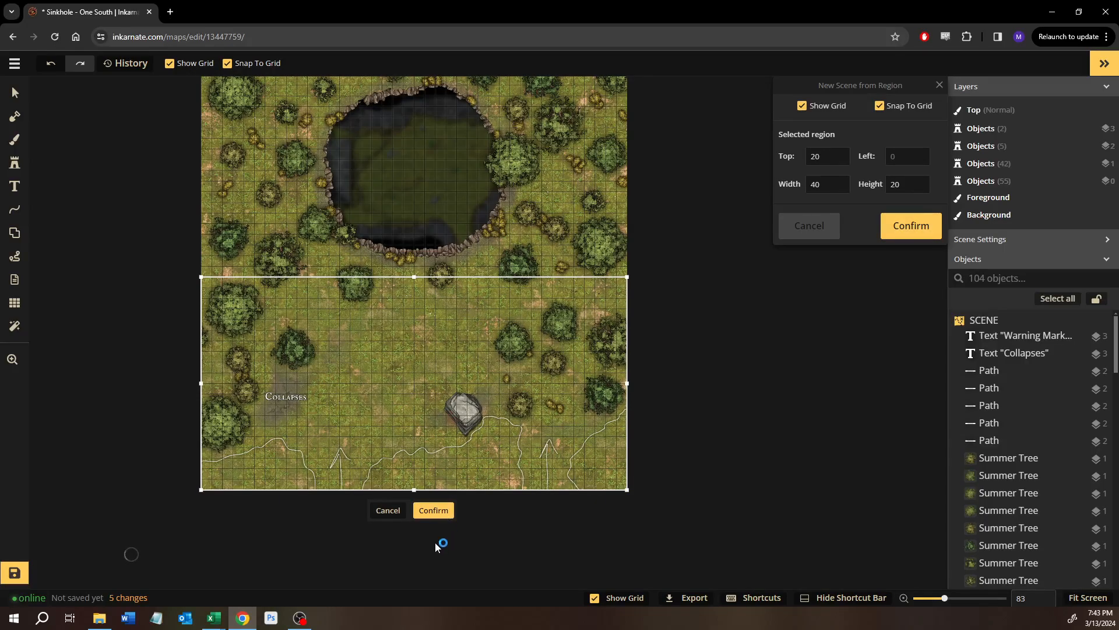
Confirm the region, save the current map and generate the new resized map from it.
left_click(436, 511)
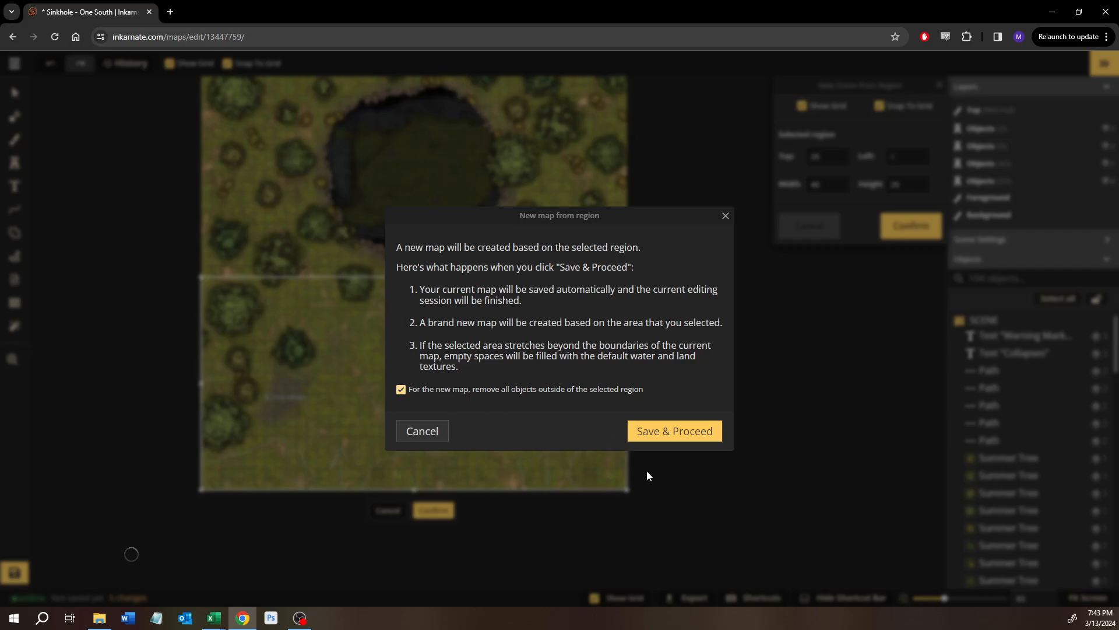
left_click(673, 436)
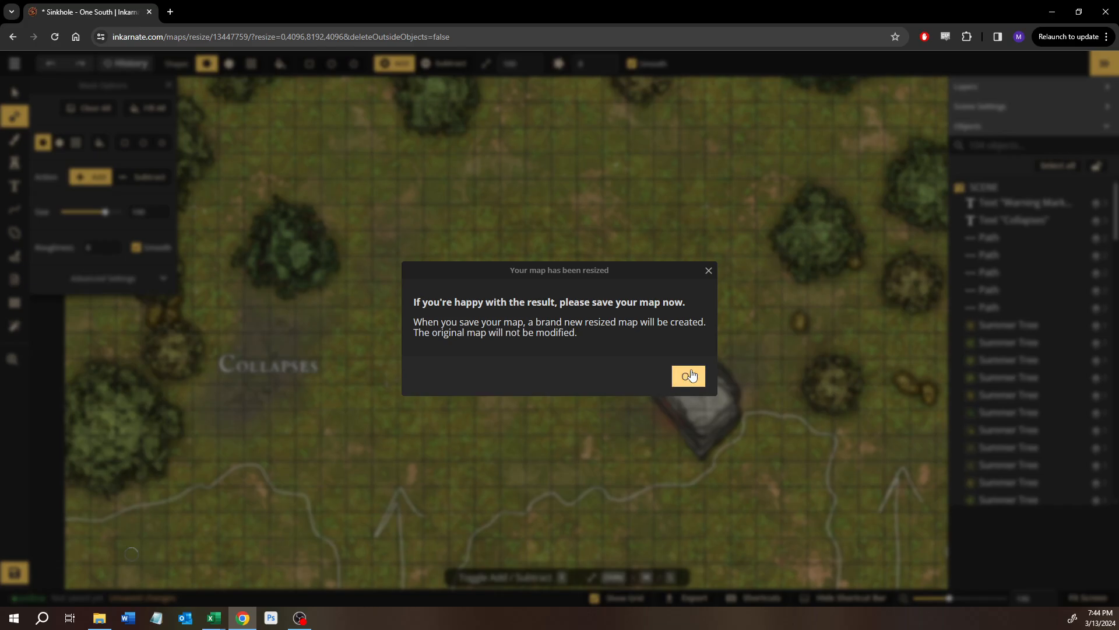
left_click(686, 375)
Accept the resized result, switch to the Select tool and save it as a new map named "Sinkhole - One South".
scroll(607, 379, "down", 5)
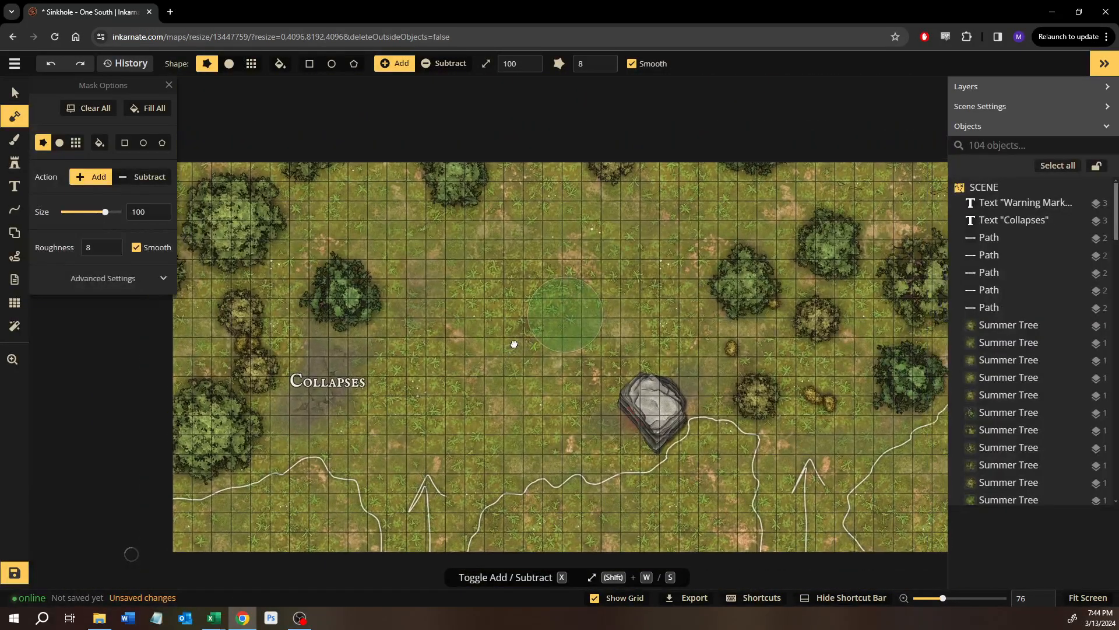
left_click_drag(514, 344, 482, 344)
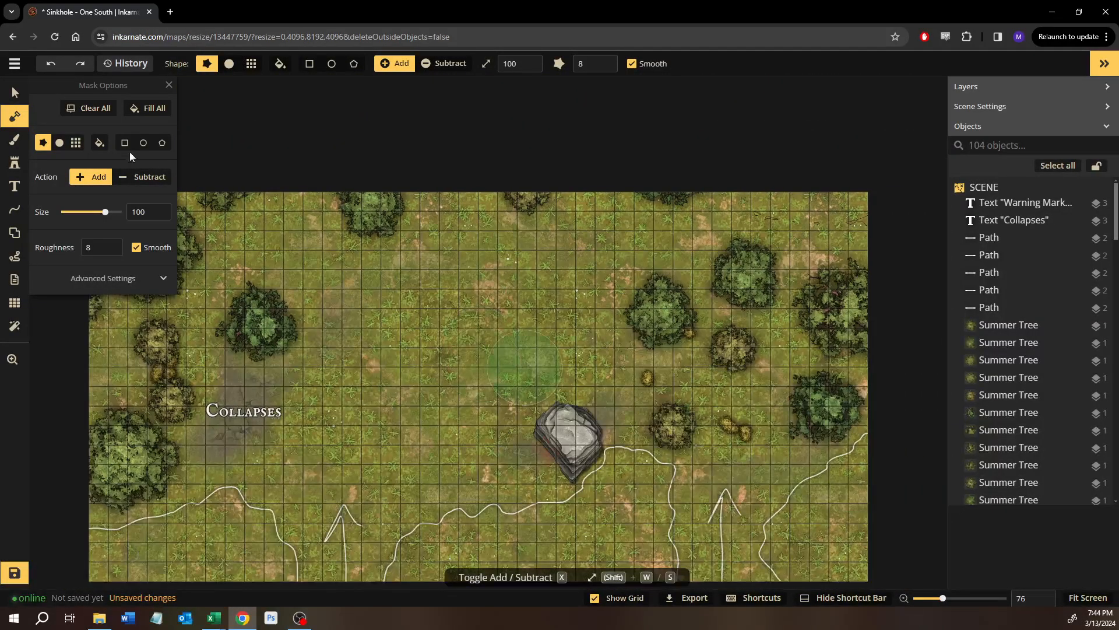
left_click(13, 92)
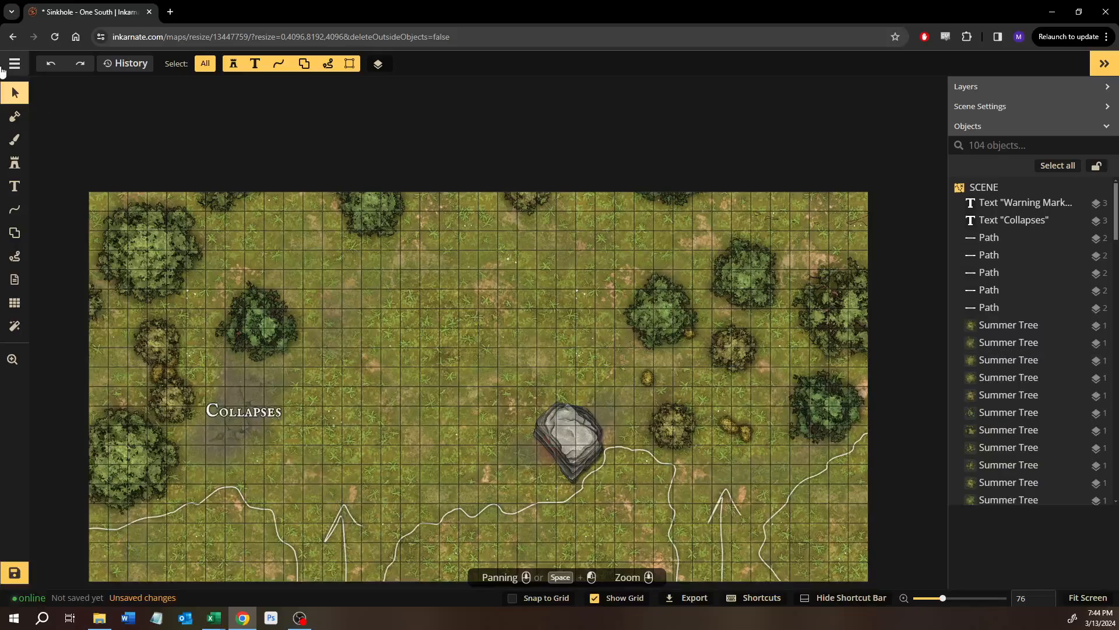
left_click(15, 65)
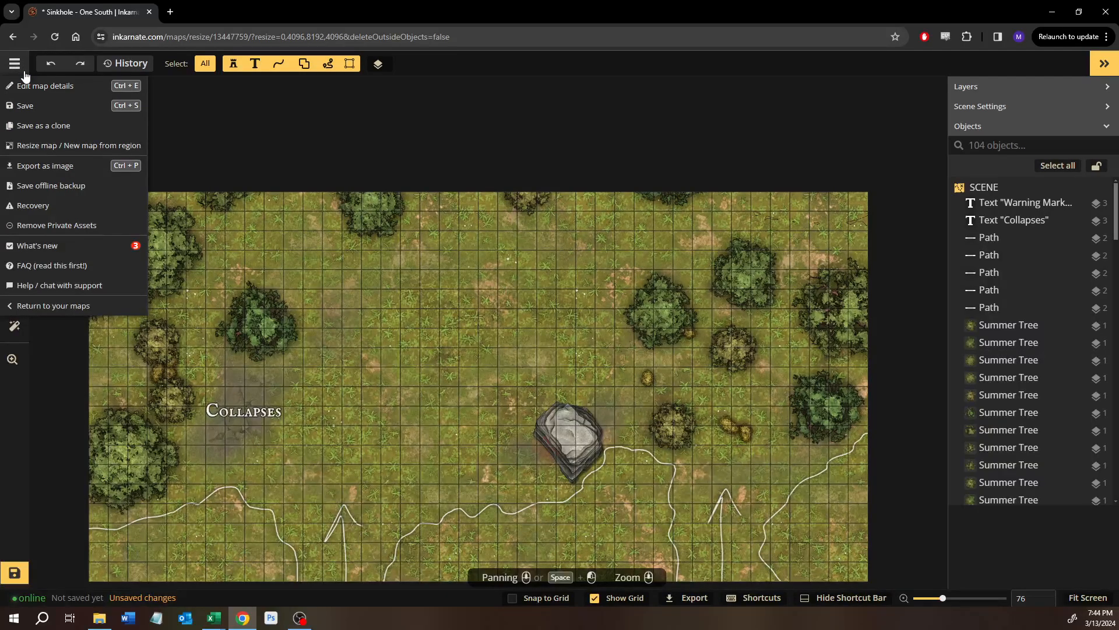
left_click(33, 108)
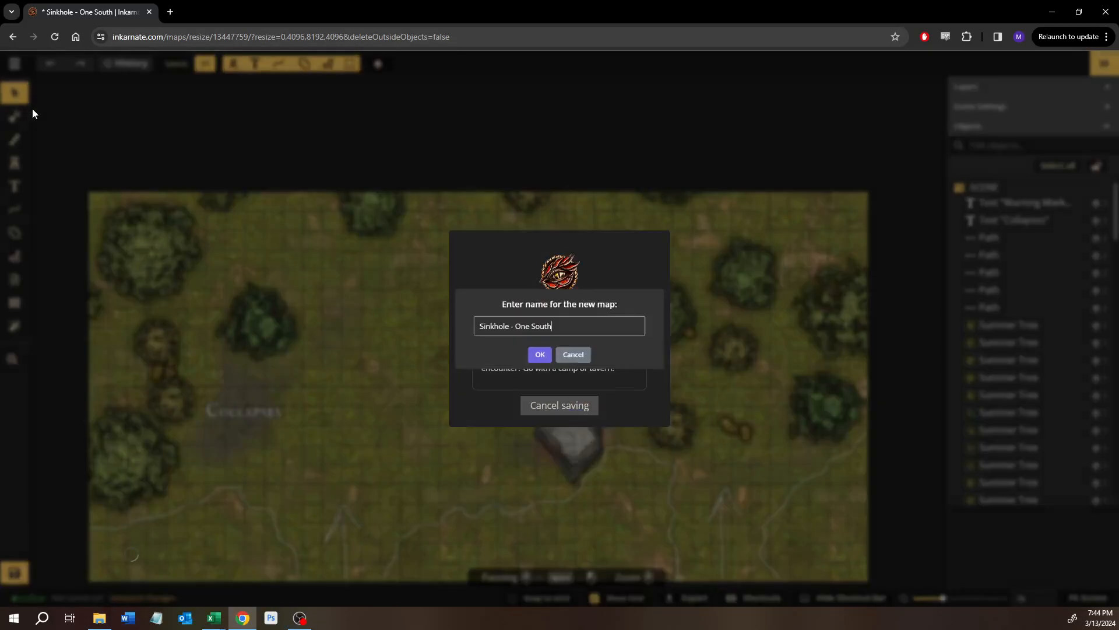
left_click(540, 354)
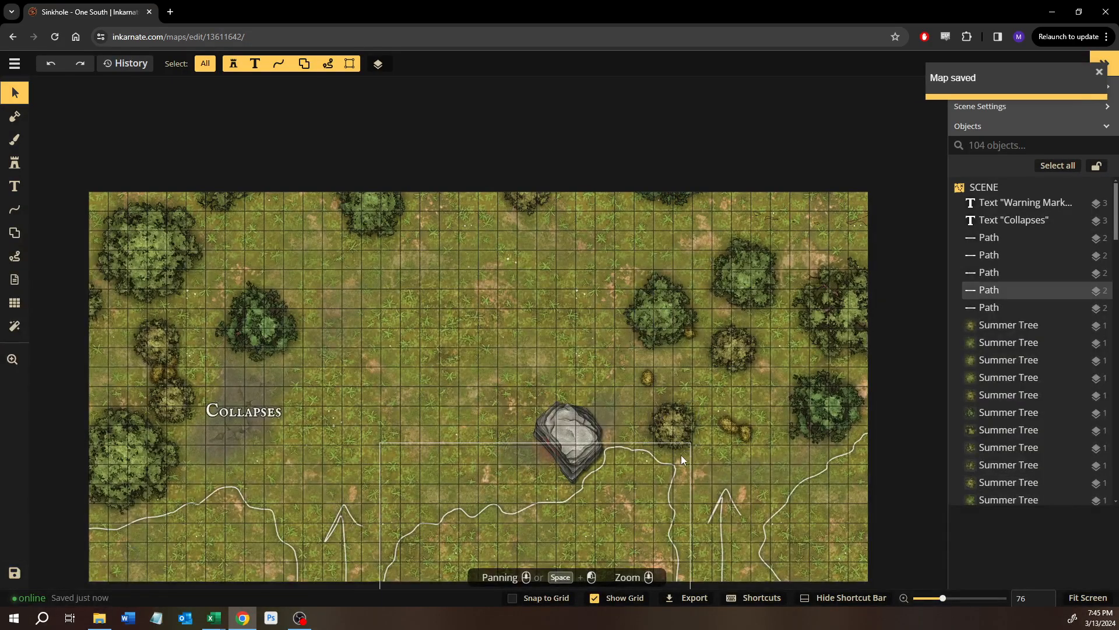
Move the small brown tree close to the big rock's east side and a green tree against its north side.
left_click_drag(681, 455, 551, 420)
scroll(554, 371, "up", 5)
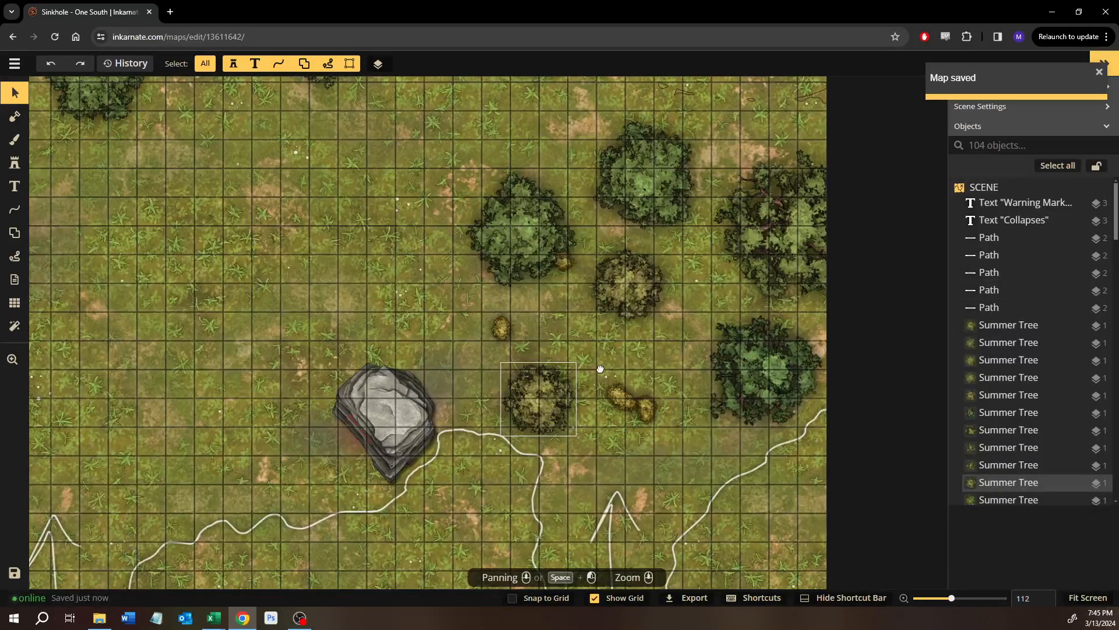
left_click_drag(600, 369, 565, 403)
left_click_drag(642, 217, 495, 329)
scroll(590, 368, "up", 2)
scroll(590, 369, "up", 3)
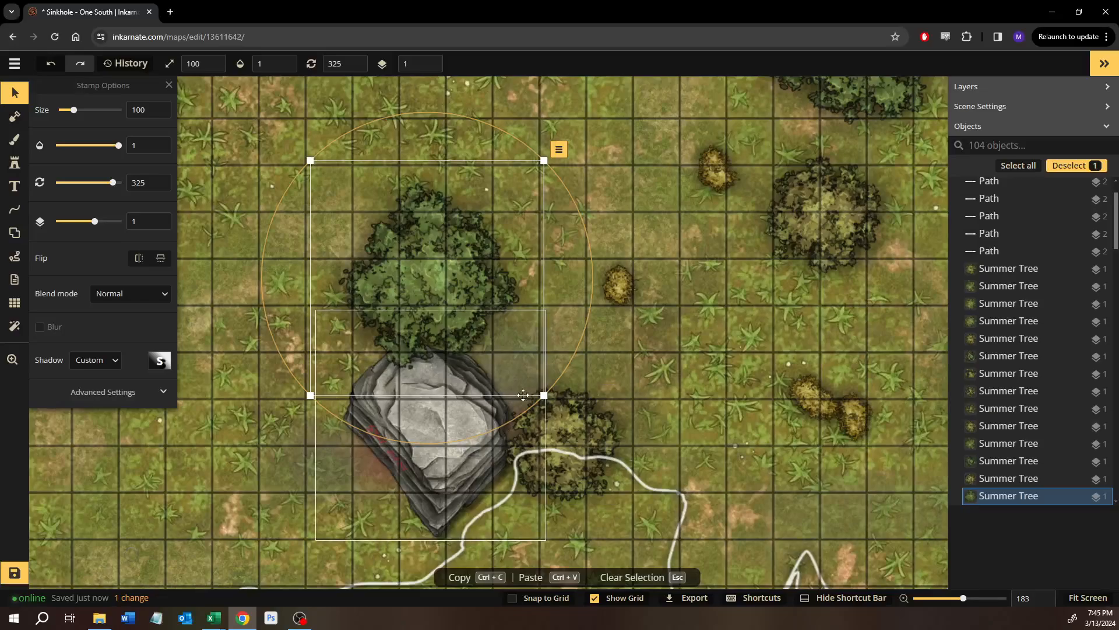
Line up three summer bushes between the green tree and small brown tree beside the rock, rotating the pair of bushes to 287.
left_click(629, 295)
left_click_drag(629, 295, 534, 322)
key("Escape")
left_click_drag(778, 365, 570, 364)
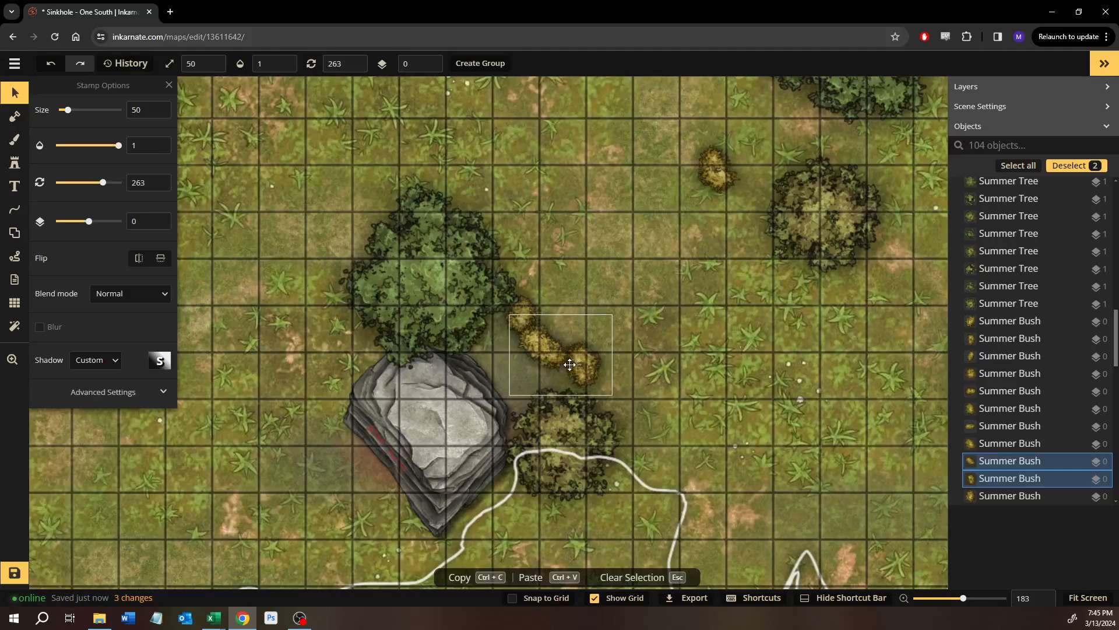
left_click_drag(586, 299, 605, 323)
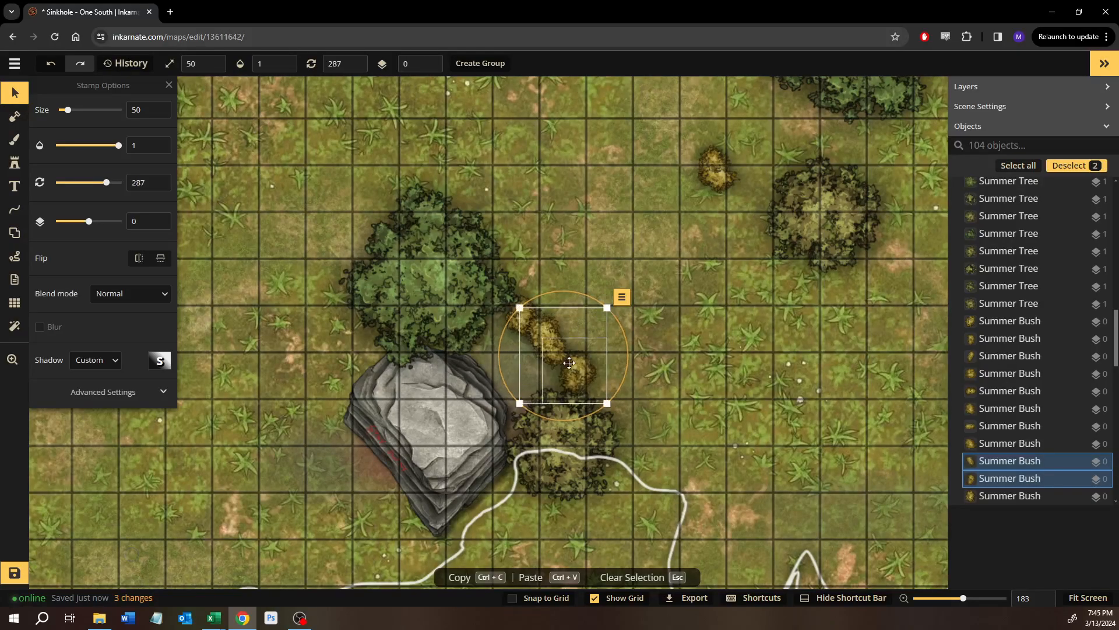
left_click_drag(573, 365, 572, 376)
left_click(691, 348)
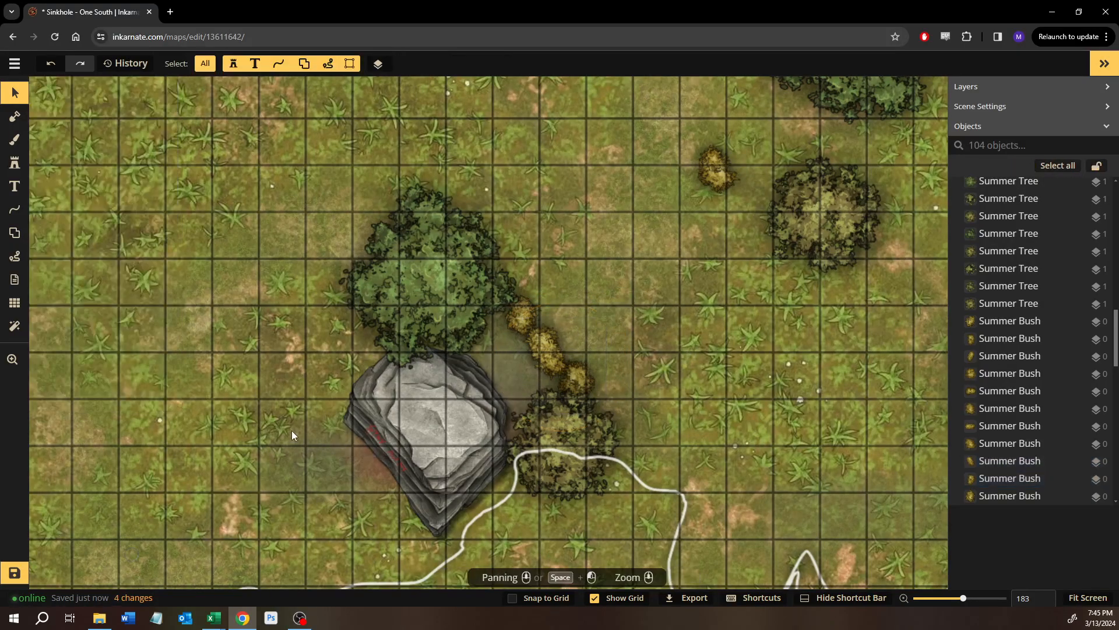
Select the two small trees and bushes west of the "Collapses" text and arrange them diagonally between the large tree and the dark green tree.
left_click_drag(292, 431, 866, 379)
left_click_drag(461, 402, 616, 423)
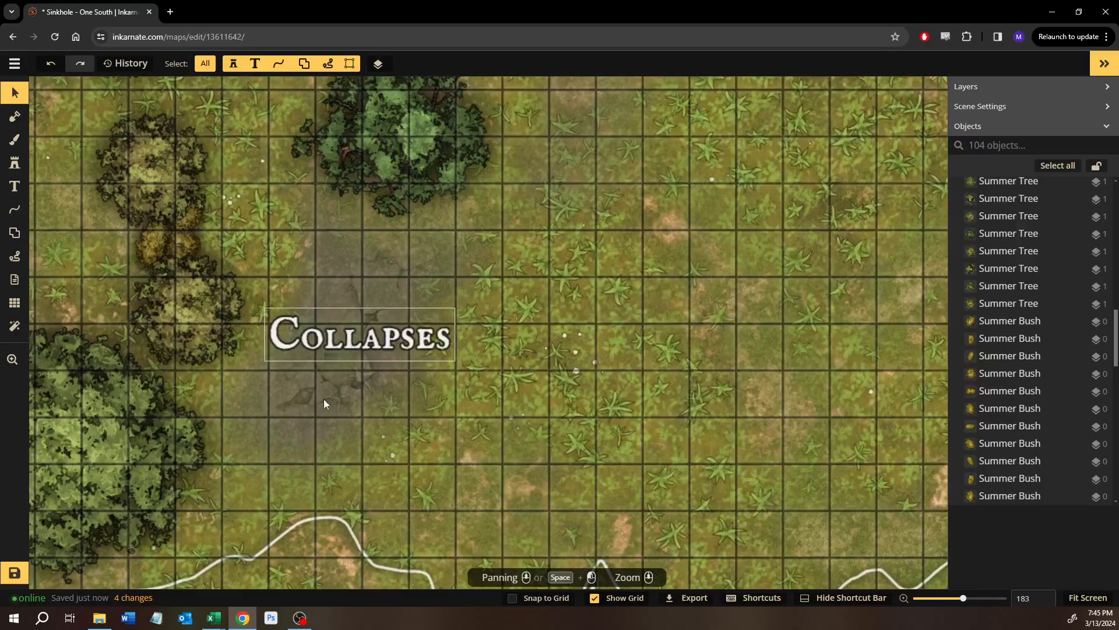
scroll(391, 359, "down", 5)
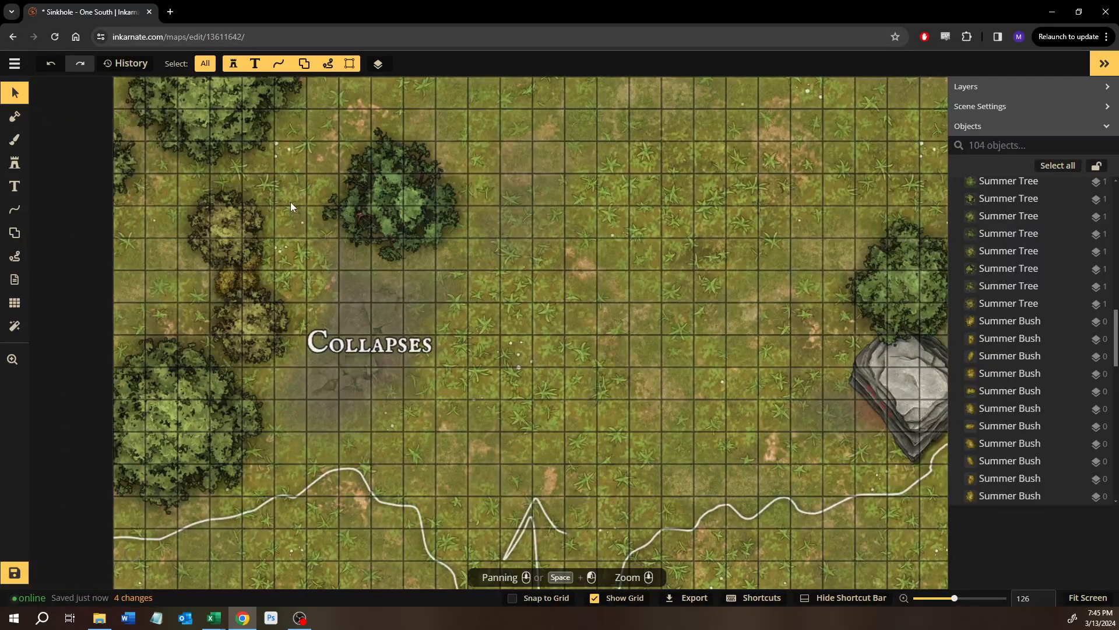
left_click_drag(287, 213, 223, 295)
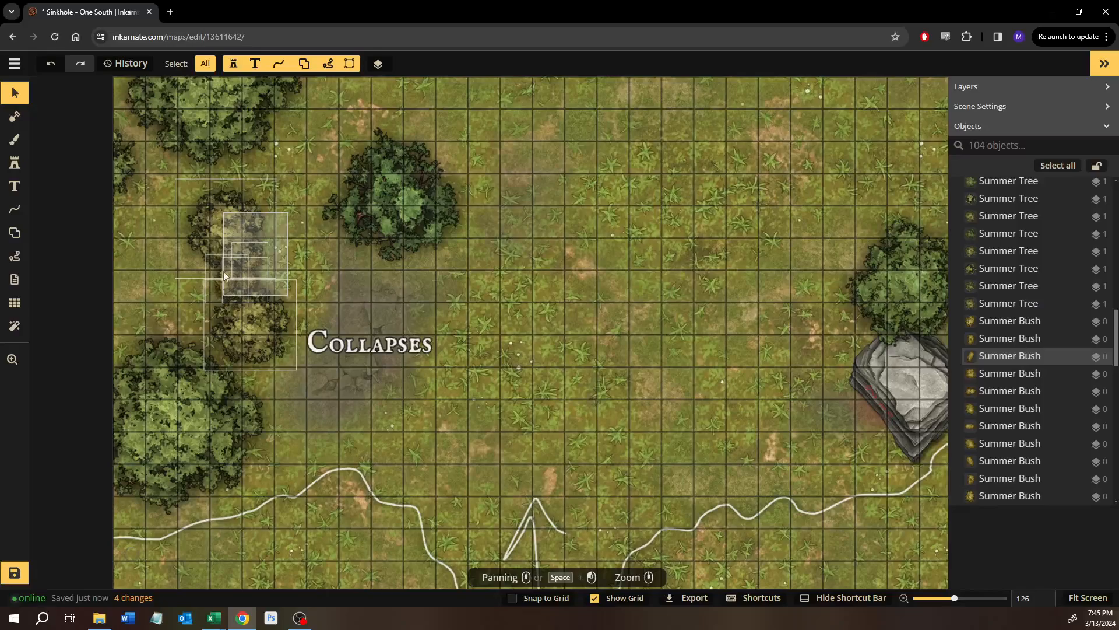
left_click_drag(238, 163, 312, 202)
left_click_drag(296, 276, 307, 279)
scroll(373, 252, "down", 1)
left_click_drag(399, 258, 553, 297)
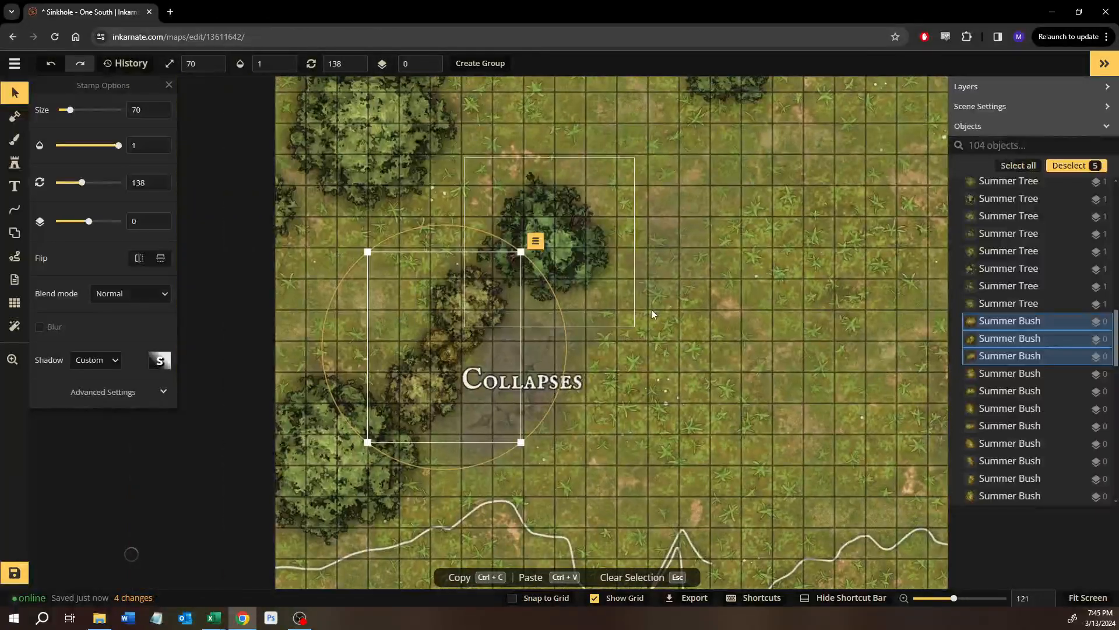
left_click(652, 330)
Review the whole map and look through the scene's object list.
scroll(654, 331, "down", 5)
left_click_drag(637, 359, 582, 380)
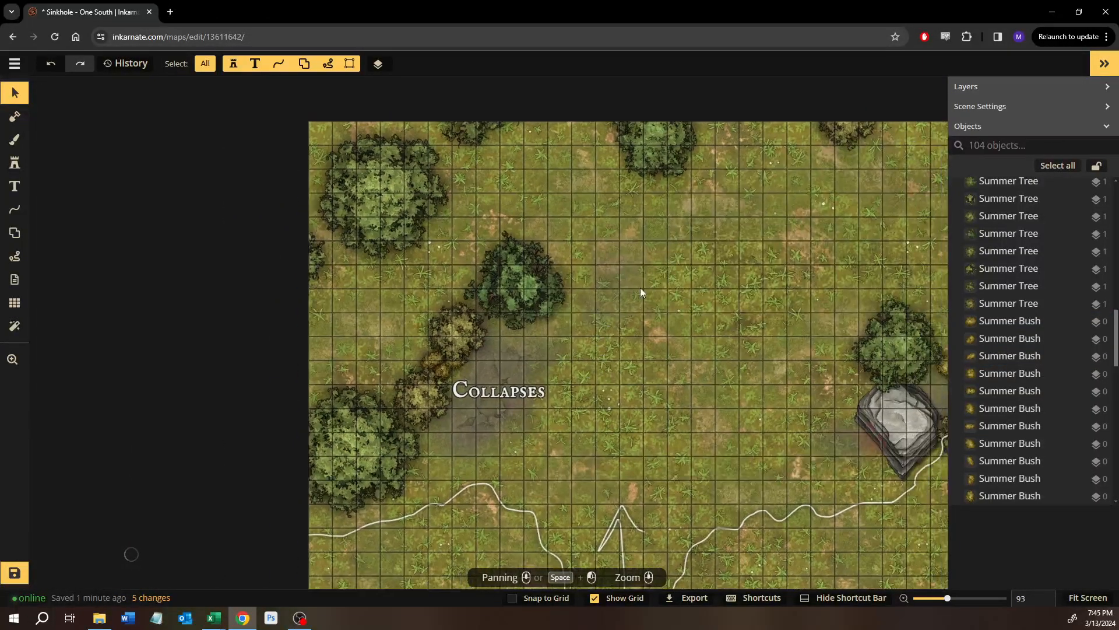
left_click_drag(650, 234, 608, 418)
scroll(605, 400, "down", 4)
scroll(605, 400, "down", 5)
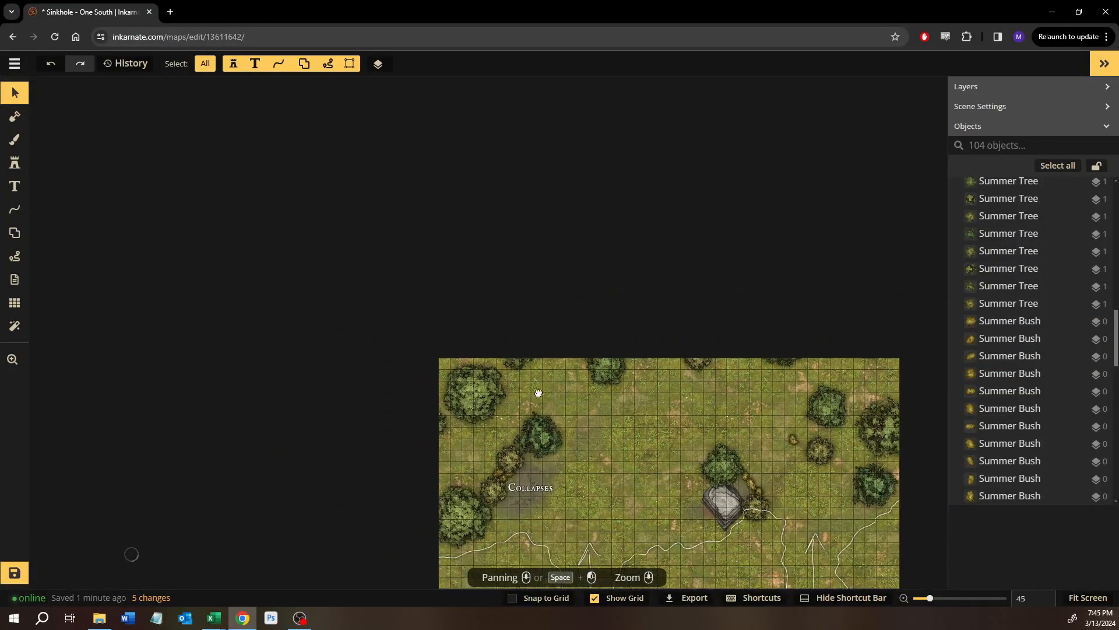
scroll(1009, 327, "down", 10)
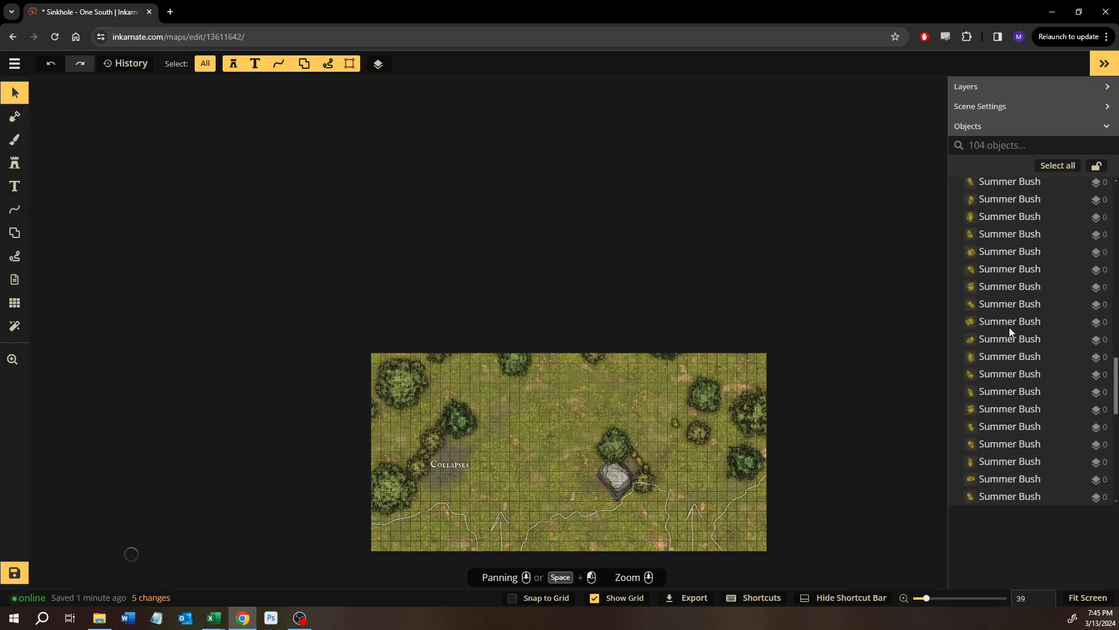
scroll(1013, 348, "up", 15)
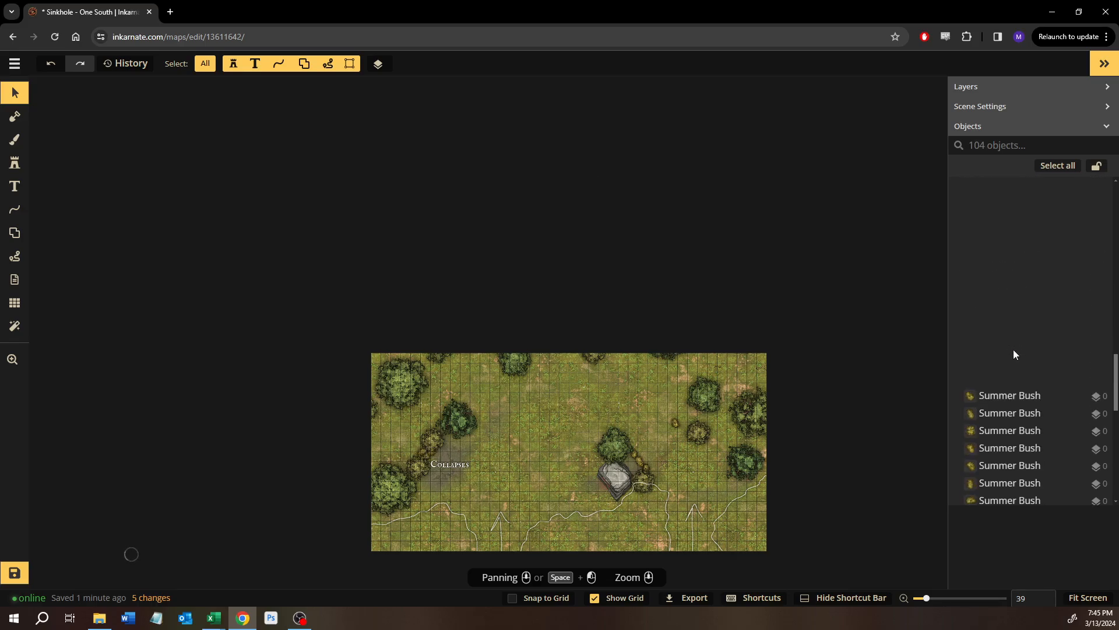
scroll(1011, 351, "down", 5)
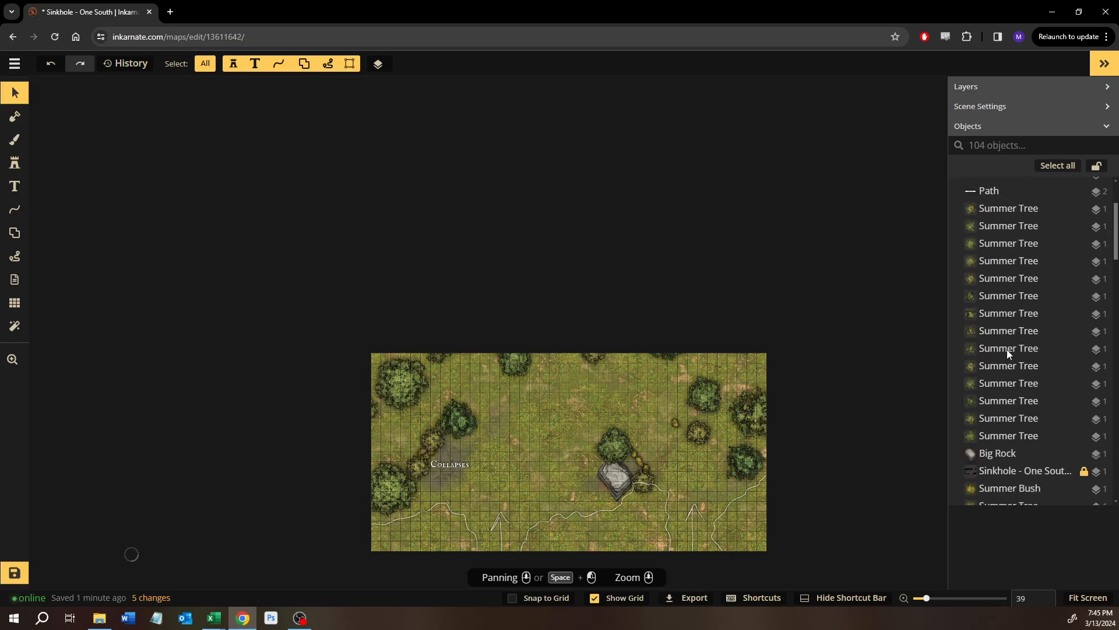
scroll(1008, 353, "down", 8)
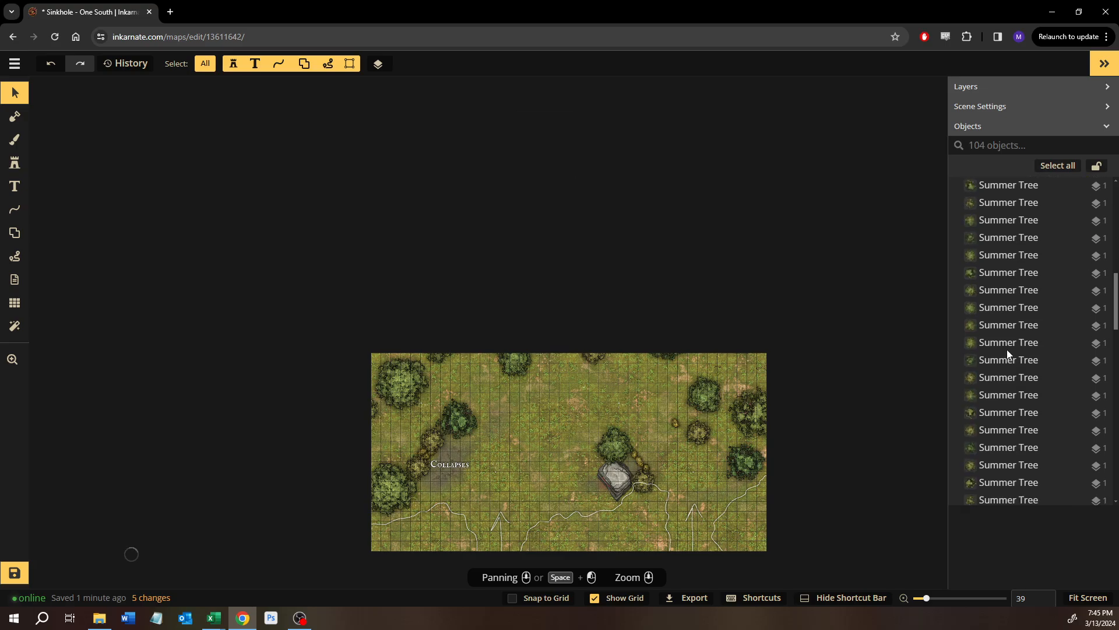
scroll(1006, 350, "down", 8)
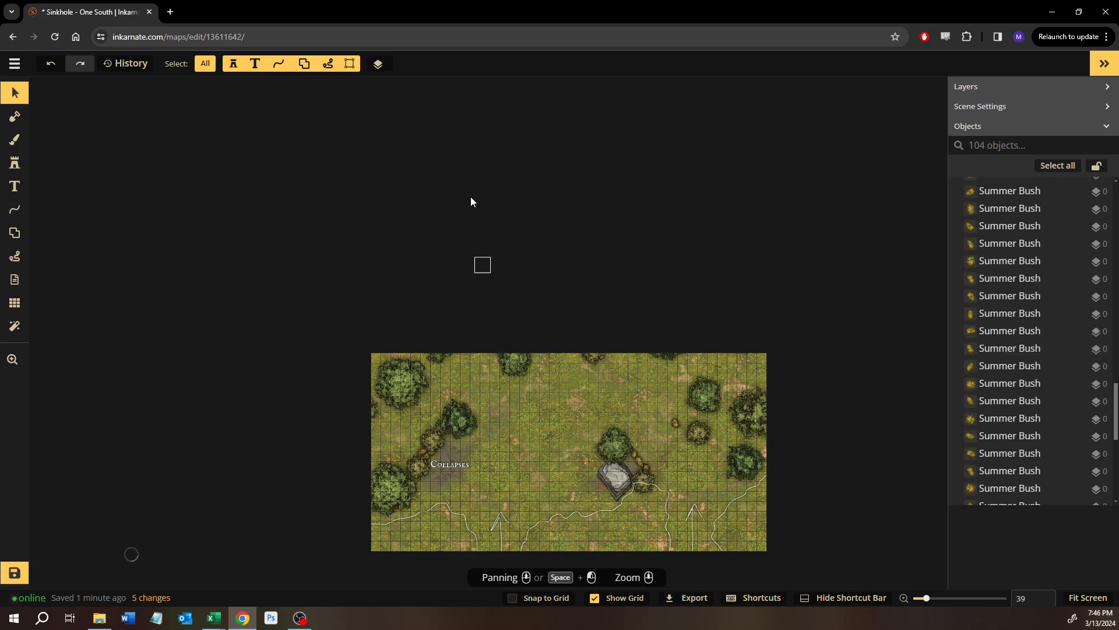
Bring a summer tree from outside the map onto its southwest corner, partly overhanging the edge.
left_click_drag(384, 173, 432, 409)
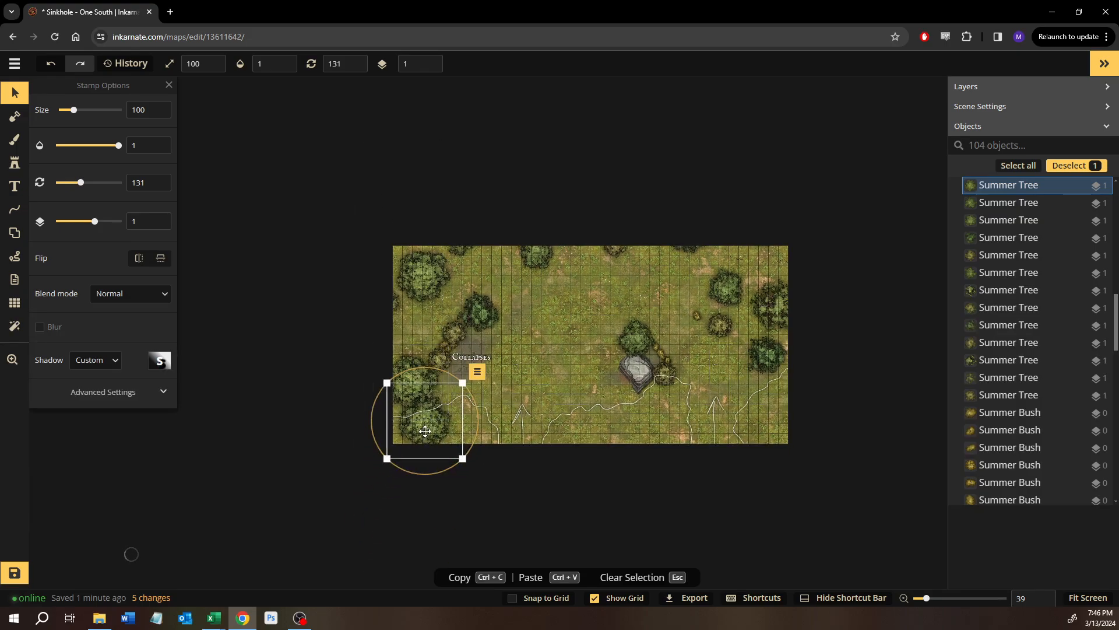
scroll(425, 430, "up", 3)
scroll(468, 407, "up", 3)
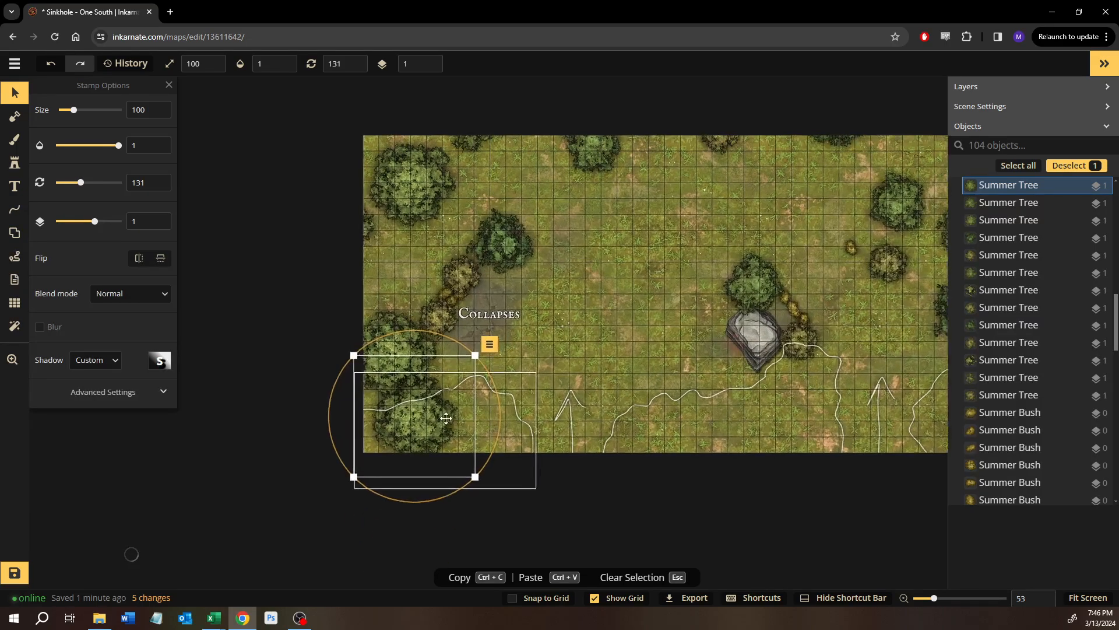
left_click_drag(411, 430, 379, 453)
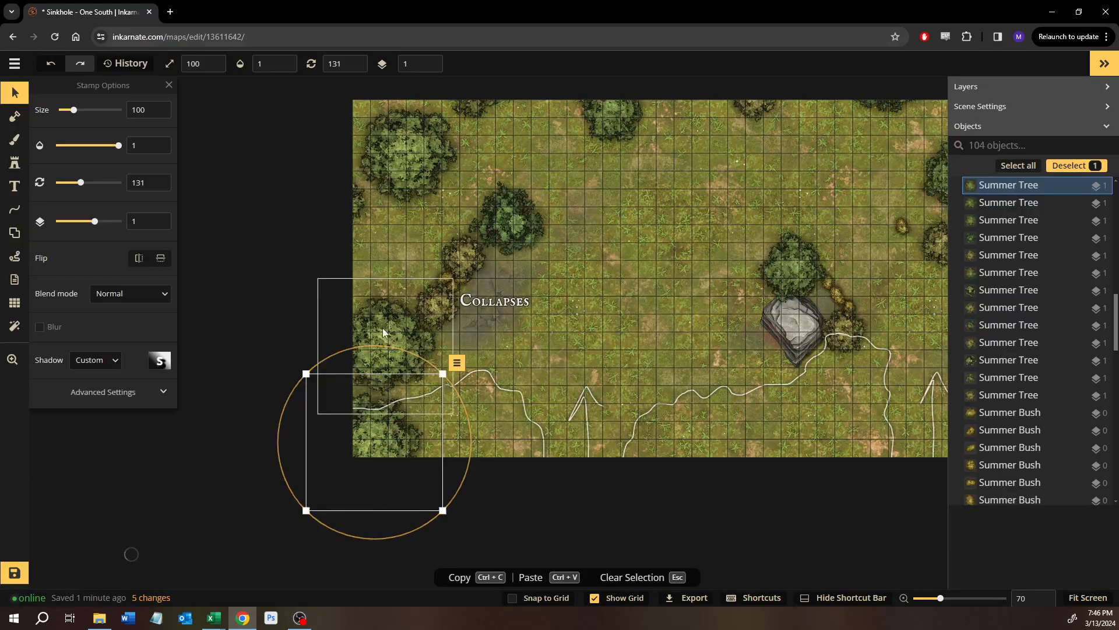
Move the large tree on the west edge slightly north and raise it to layer 2.
left_click_drag(380, 323, 381, 305)
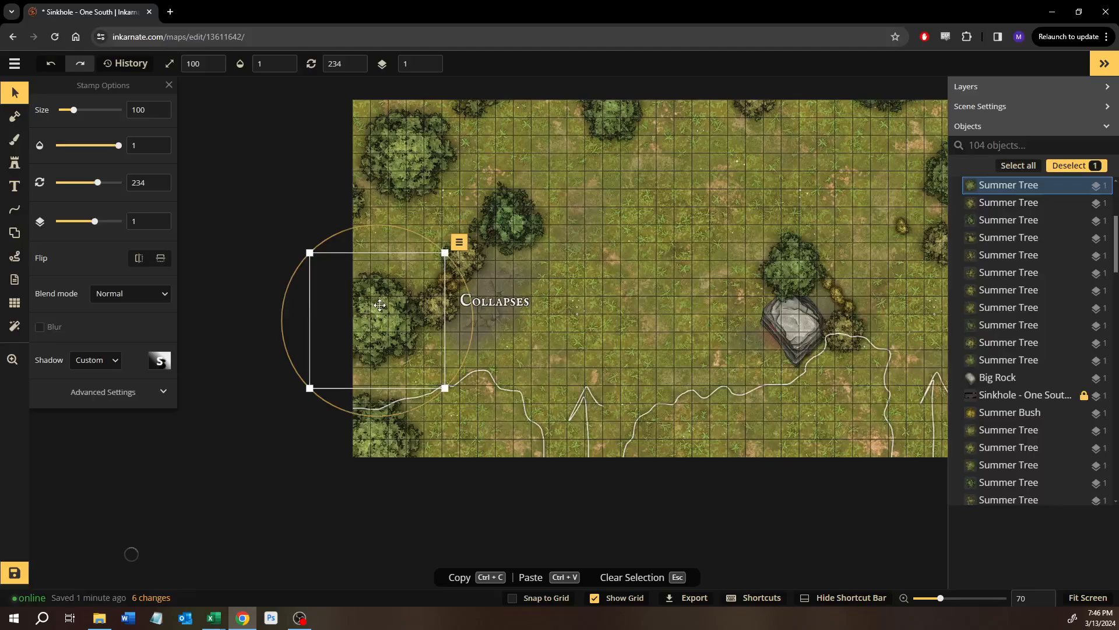
key("Page_Up")
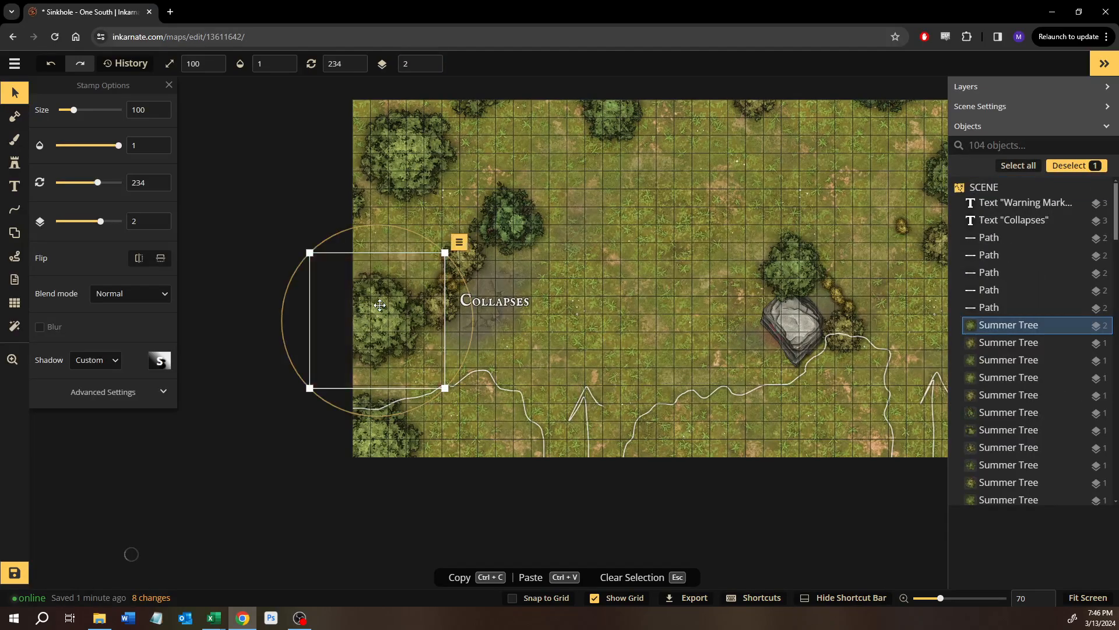
left_click(696, 214)
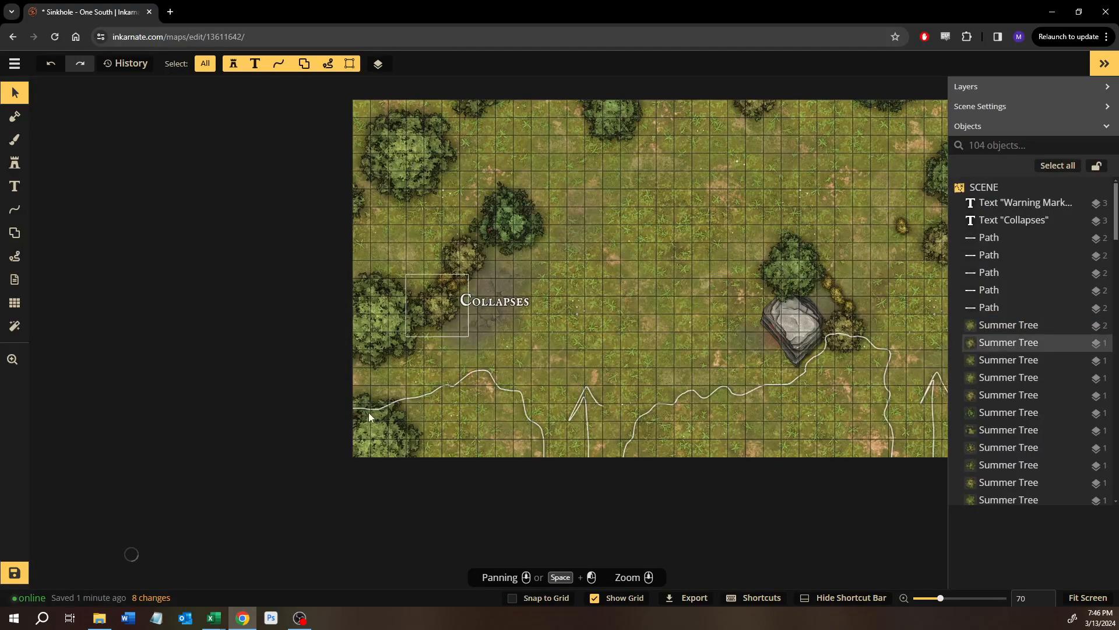
Recolor the tree in the southwest corner with hue 10 and saturation 123.
left_click(362, 439)
left_click_drag(387, 440, 385, 442)
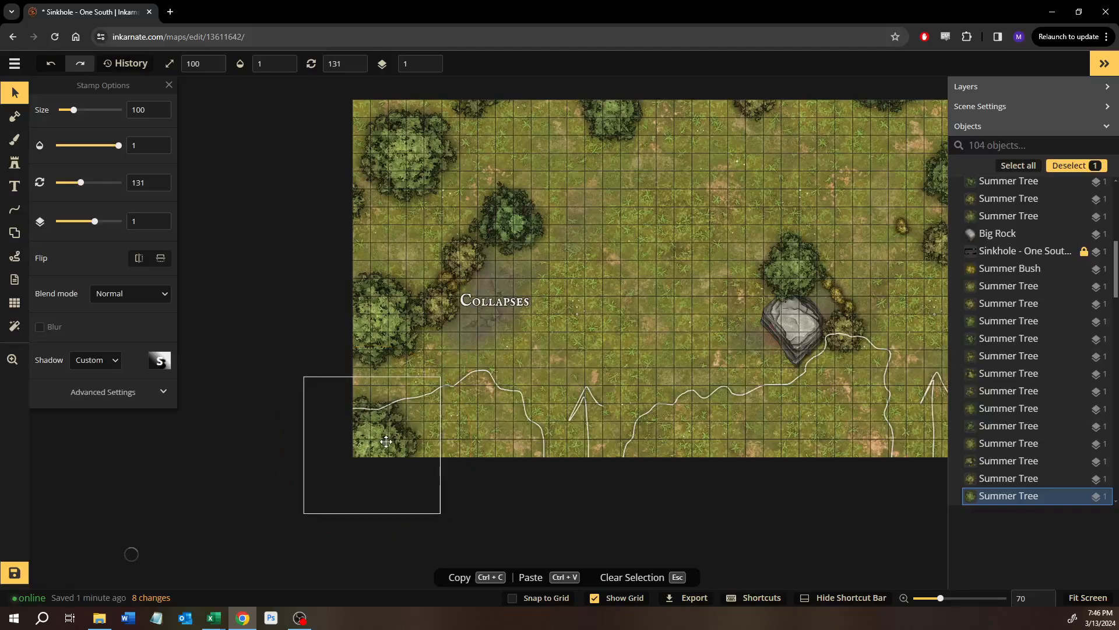
left_click(81, 394)
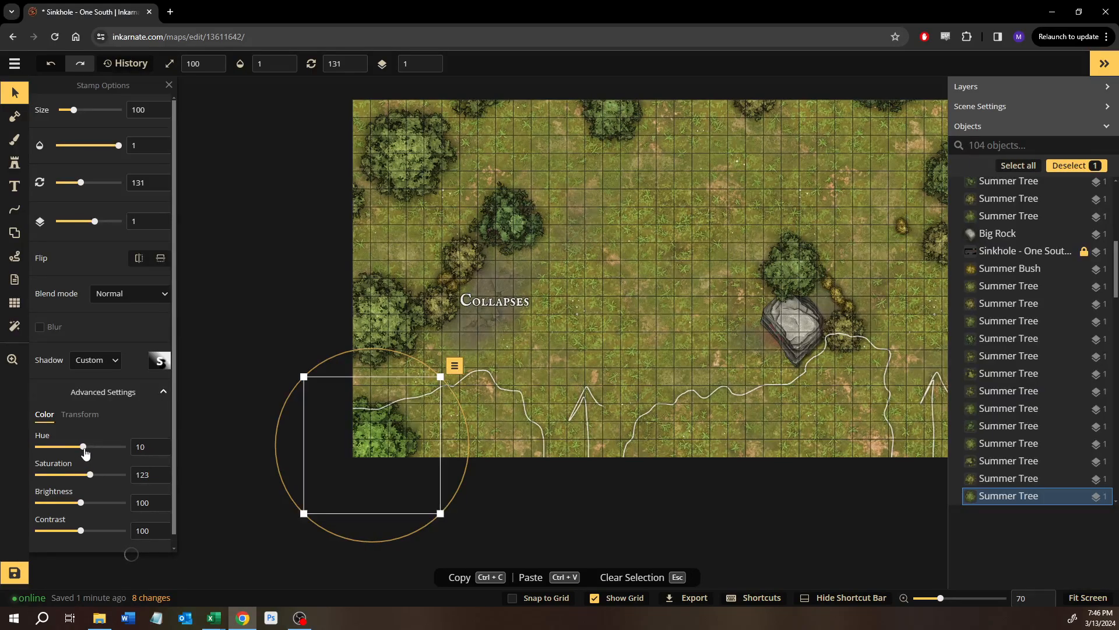
left_click(633, 265)
Bring another summer tree from outside the map to the area just southeast of the big rock and raise it to layer 2.
left_click_drag(605, 296, 472, 322)
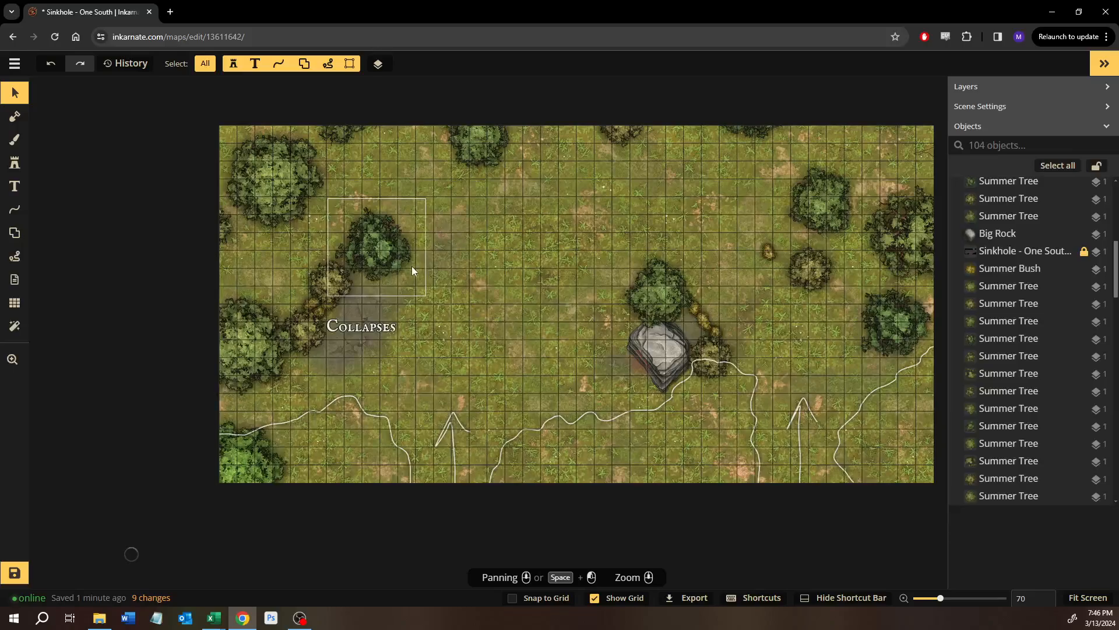
scroll(450, 283, "down", 3)
left_click_drag(469, 232, 412, 331)
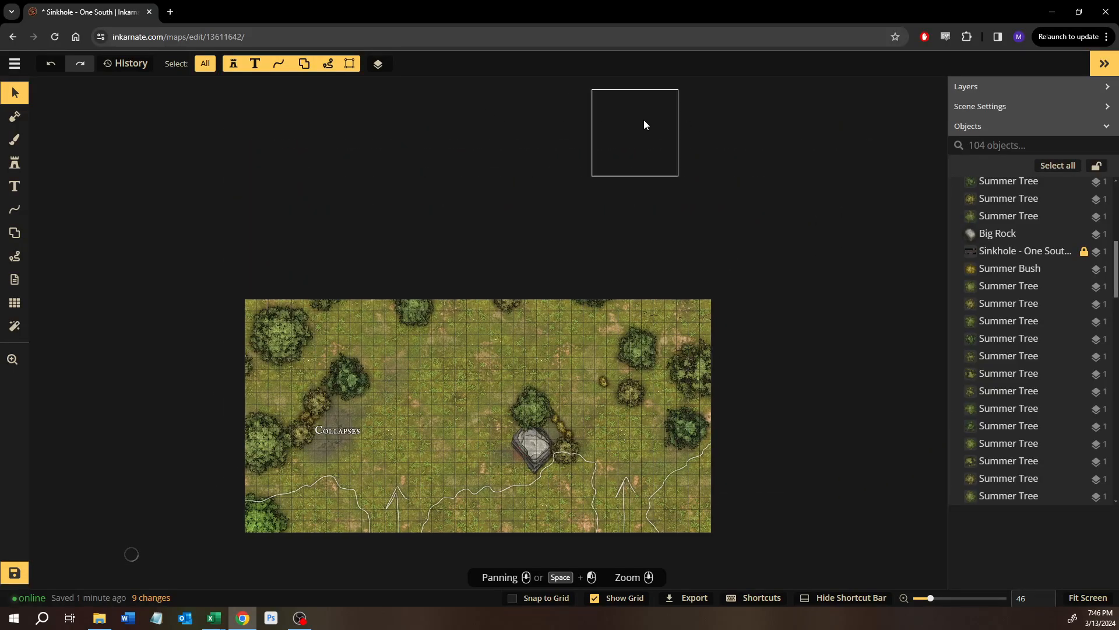
left_click_drag(643, 124, 548, 491)
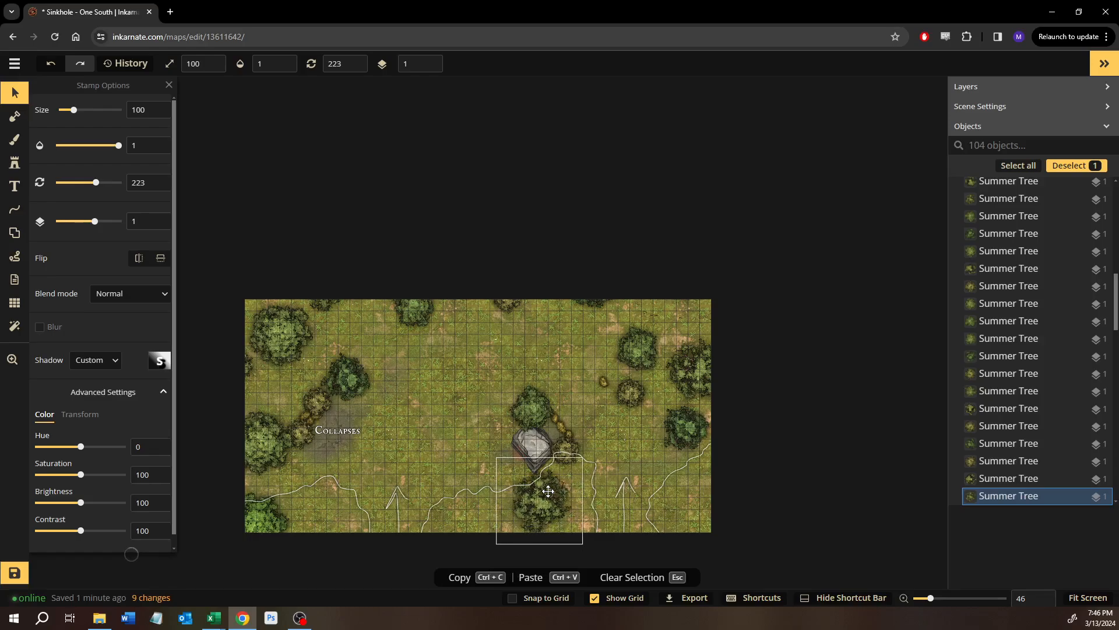
scroll(547, 490, "up", 5)
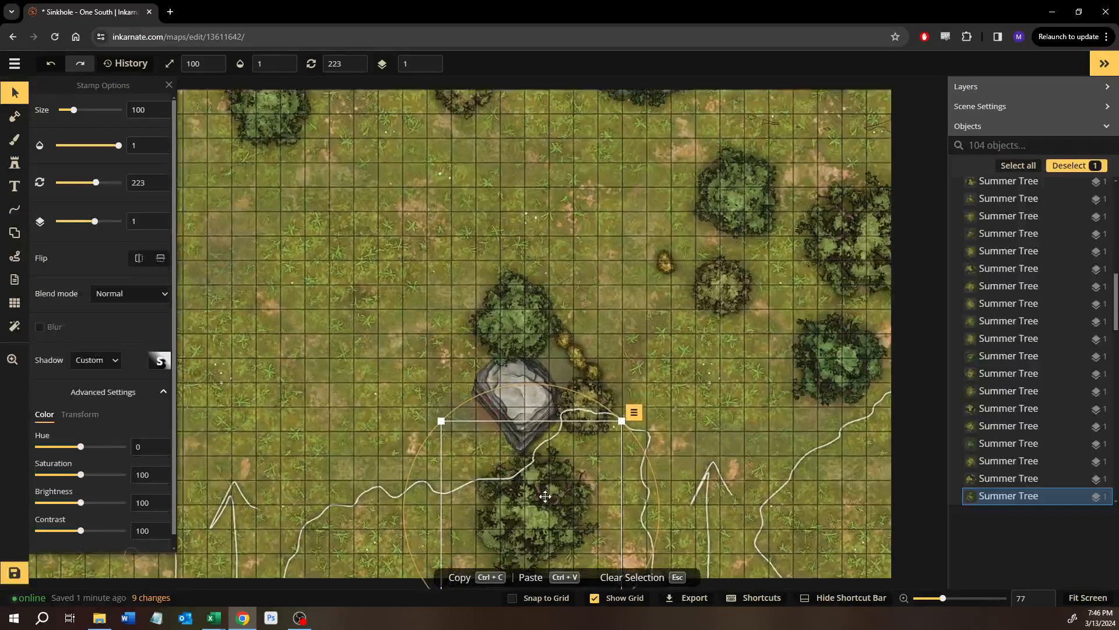
scroll(545, 496, "up", 2)
left_click_drag(537, 506, 611, 471)
key("Page_Up")
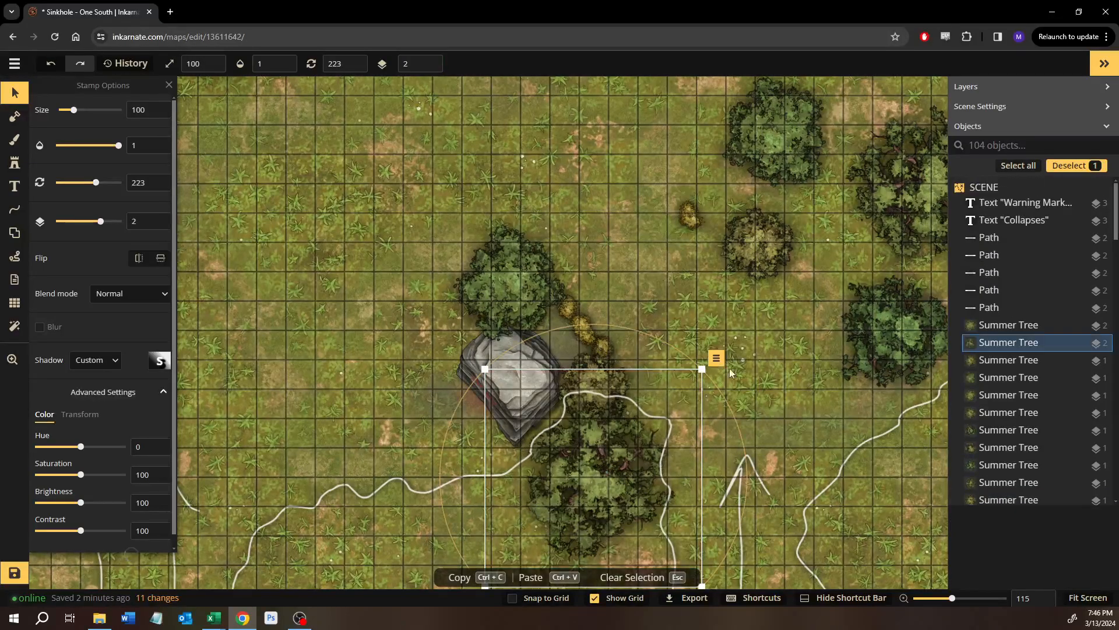
Delete the middle summer bush from the row of bushes northeast of the big rock.
left_click(766, 316)
left_click_drag(743, 353, 646, 352)
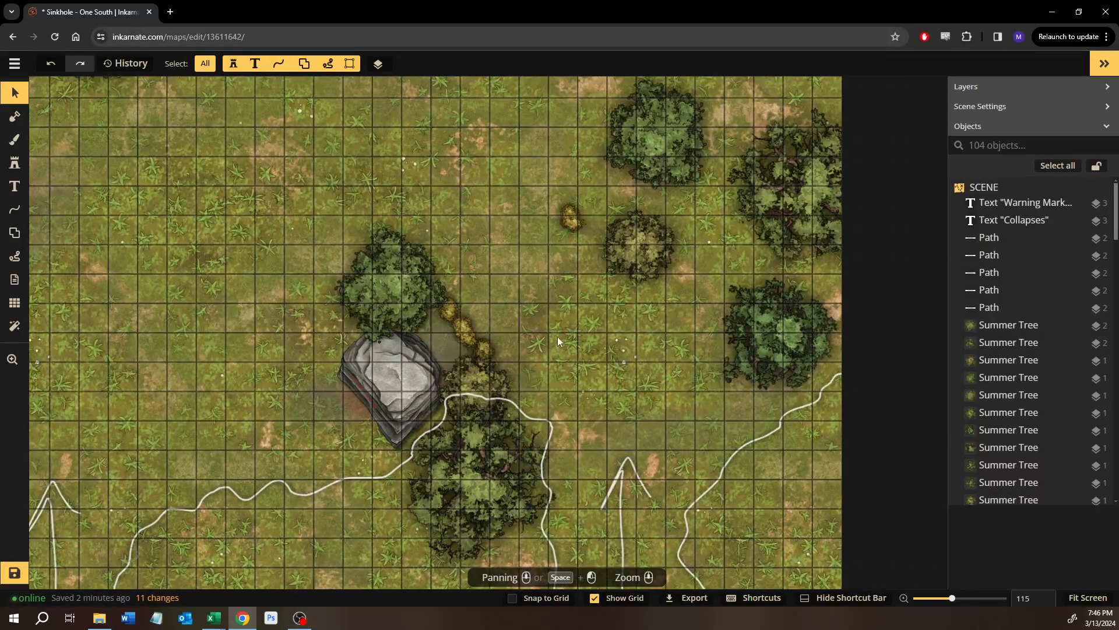
scroll(557, 341, "up", 4)
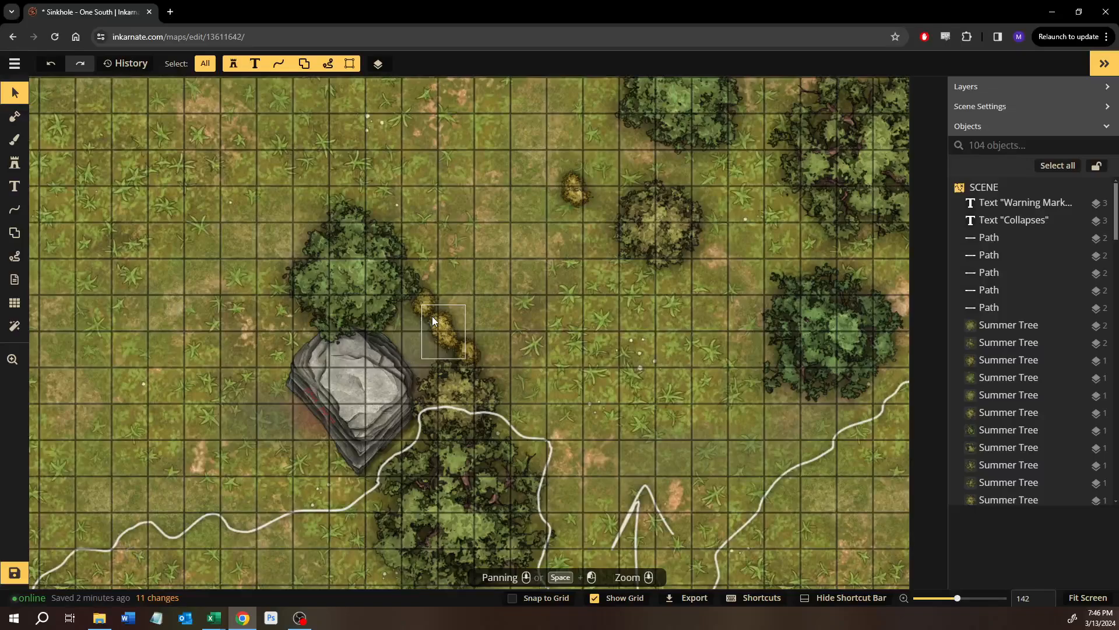
left_click(438, 322)
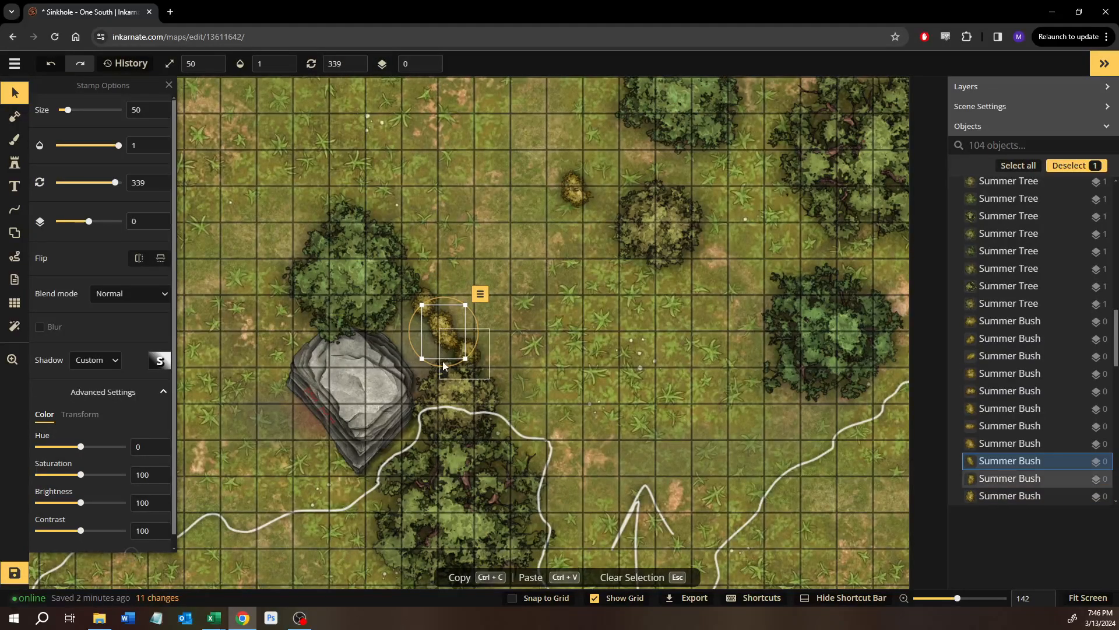
left_click(443, 361)
scroll(446, 327, "up", 2)
scroll(447, 327, "up", 5)
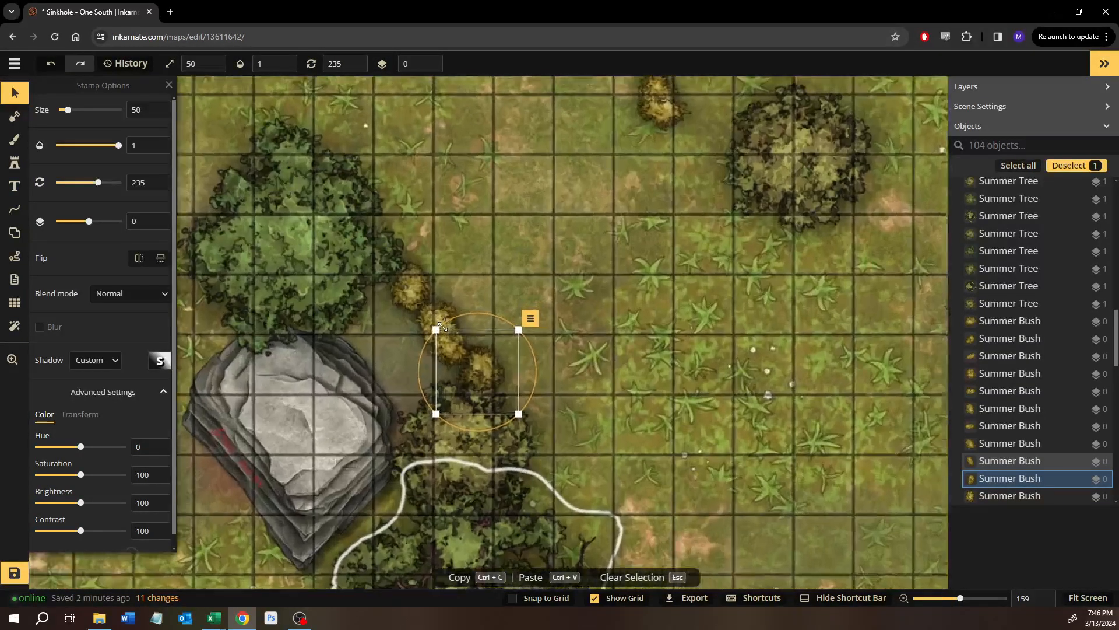
left_click(456, 280)
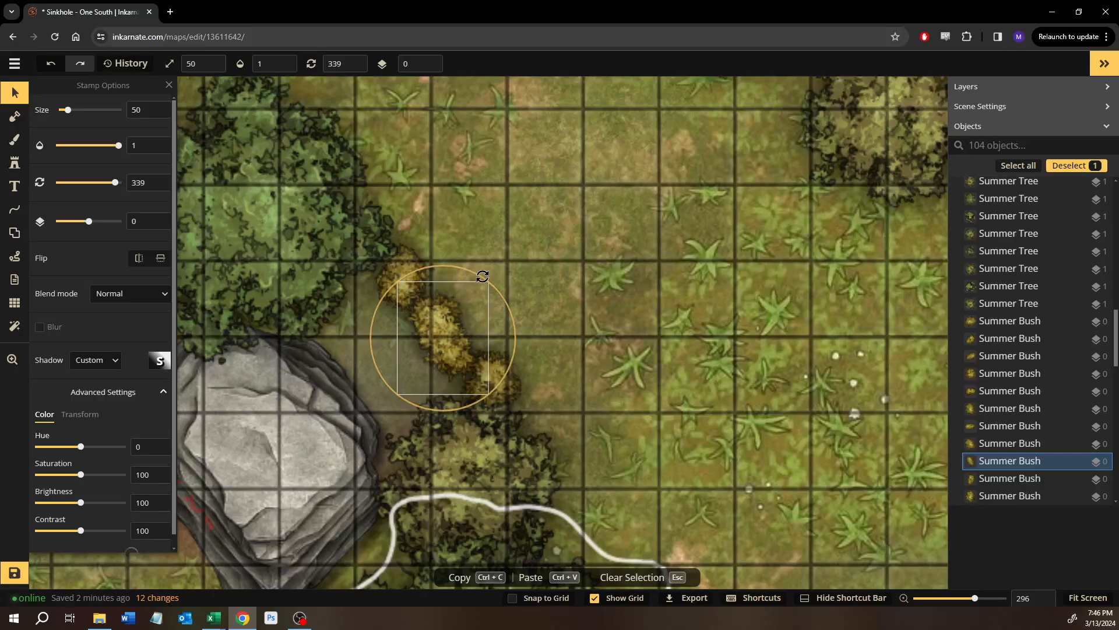
key("Delete")
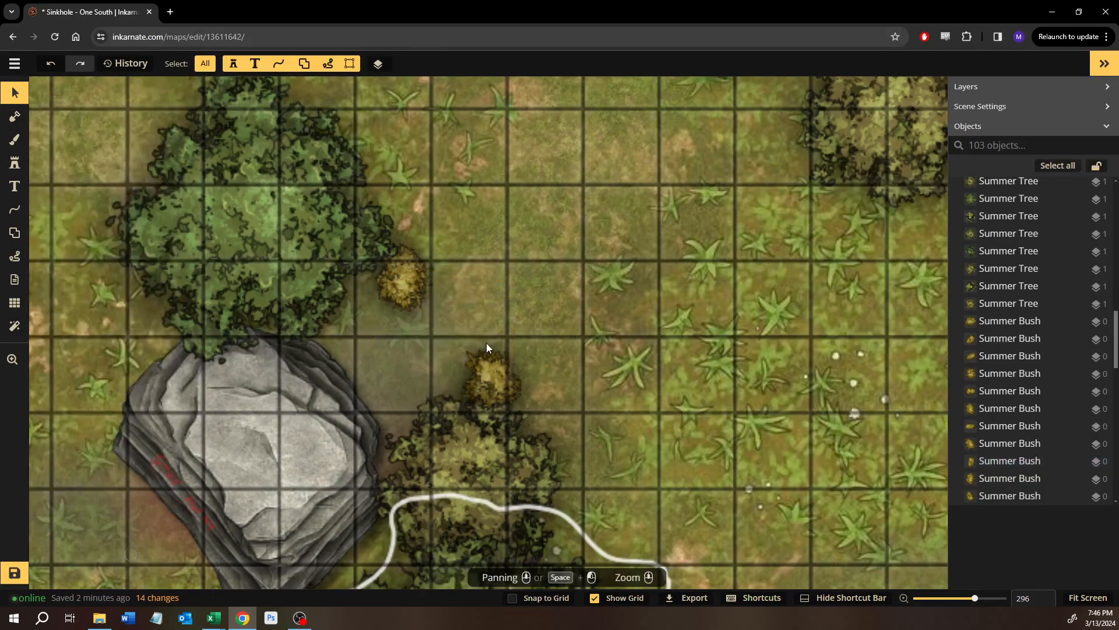
Tuck the two remaining bushes against the small tree east of the rock and the green tree north of it.
left_click_drag(489, 365, 449, 341)
left_click_drag(399, 281, 365, 283)
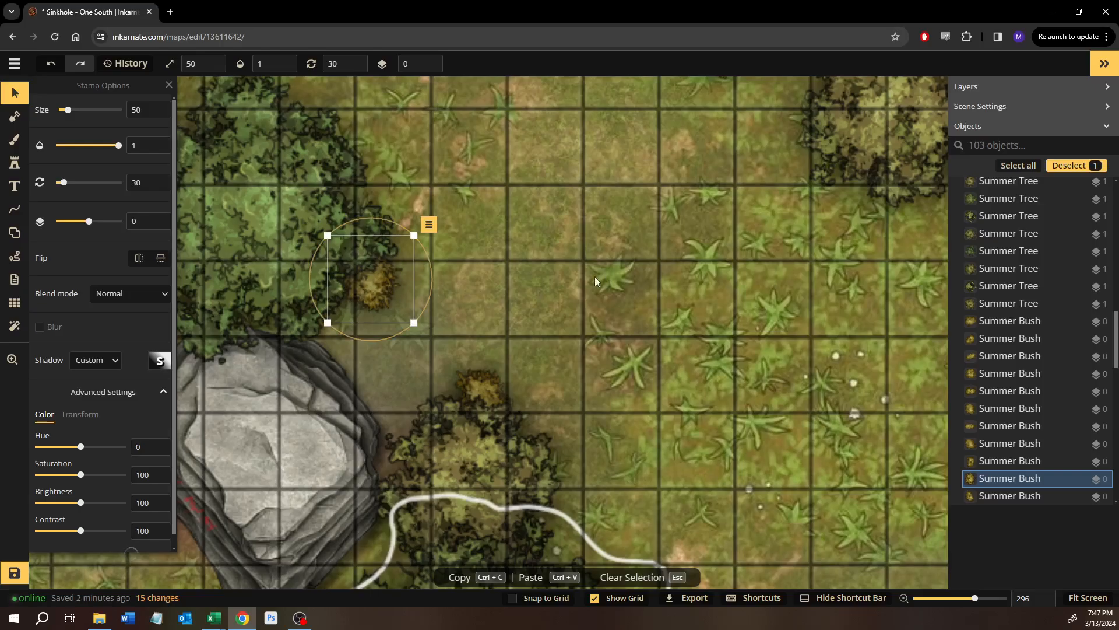
left_click(595, 278)
Move the dark green tree from the east edge down to the map's southeast corner, across the white path line.
scroll(471, 313, "down", 5)
left_click_drag(516, 323, 367, 331)
scroll(437, 384, "down", 1)
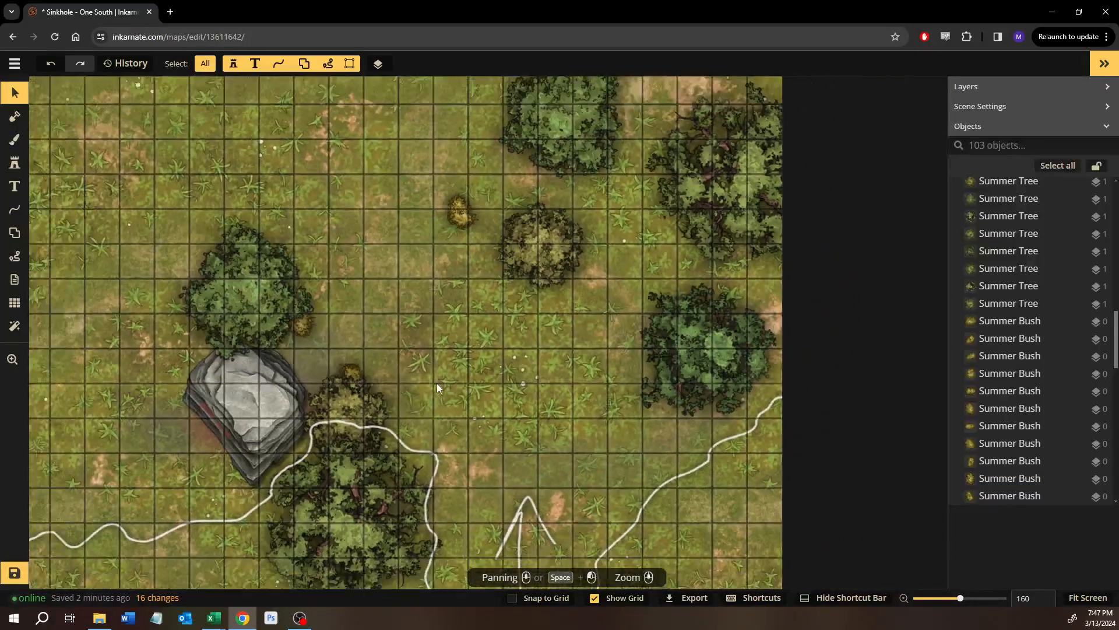
scroll(437, 386, "down", 2)
left_click_drag(492, 379, 390, 296)
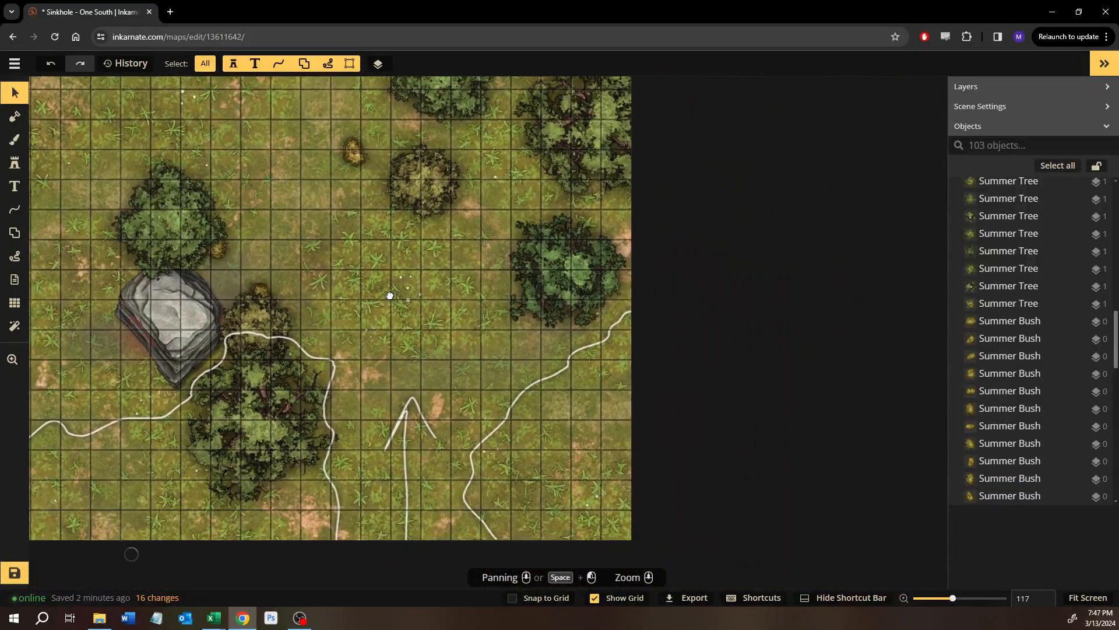
left_click(561, 268)
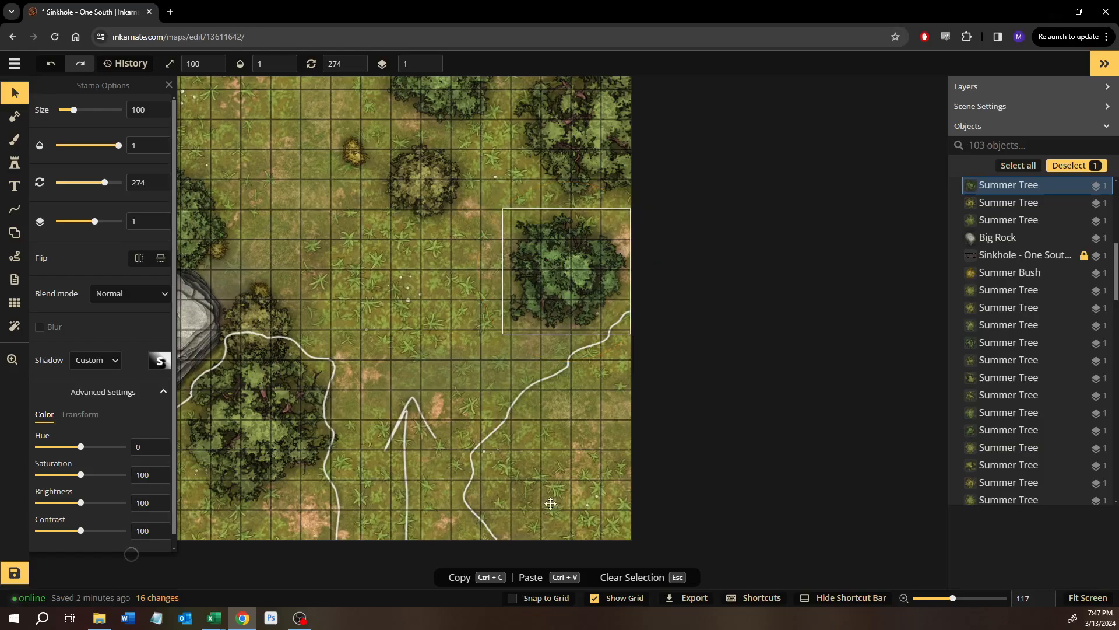
left_click_drag(550, 502, 520, 498)
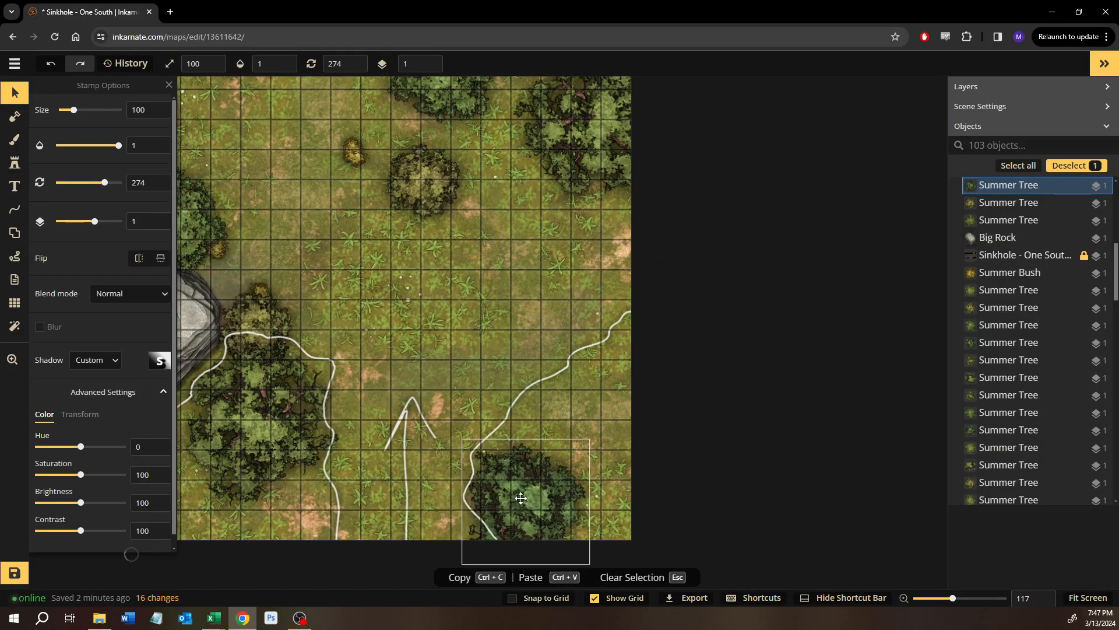
left_click_drag(544, 323, 510, 429)
Move the large northeastern tree down to the east edge, just northeast of the southeast corner tree and partly overhanging the map.
left_click(584, 216)
left_click_drag(584, 216, 563, 310)
left_click_drag(565, 362, 591, 384)
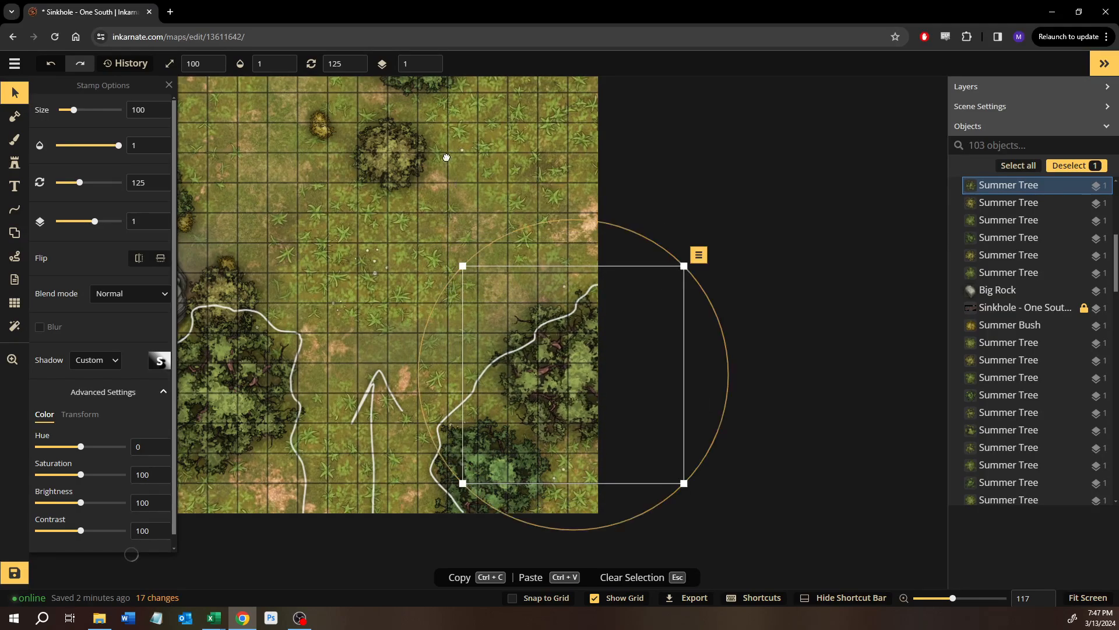
Move the green tree in the northeast area down to the east edge, partly overhanging the map.
left_click_drag(446, 157, 447, 312)
scroll(478, 278, "down", 3)
left_click_drag(477, 250, 492, 303)
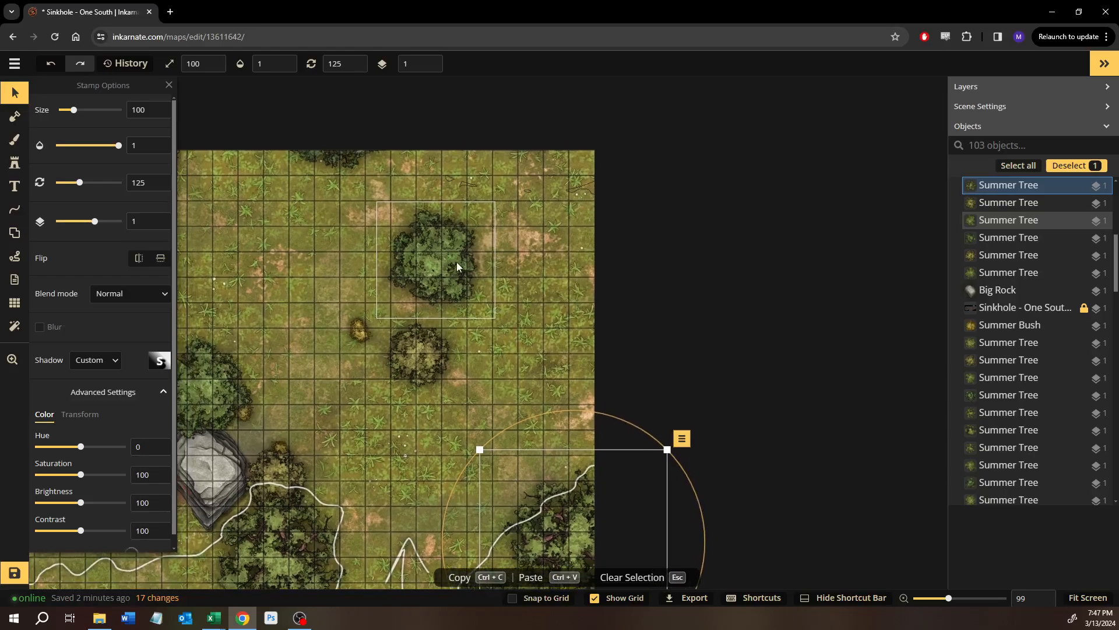
left_click(456, 267)
left_click_drag(457, 266, 657, 155)
Duplicate the southeastern arrow path, rotate the copy to 271, and place it on the east edge between the two trees, pointing west.
left_click(499, 389)
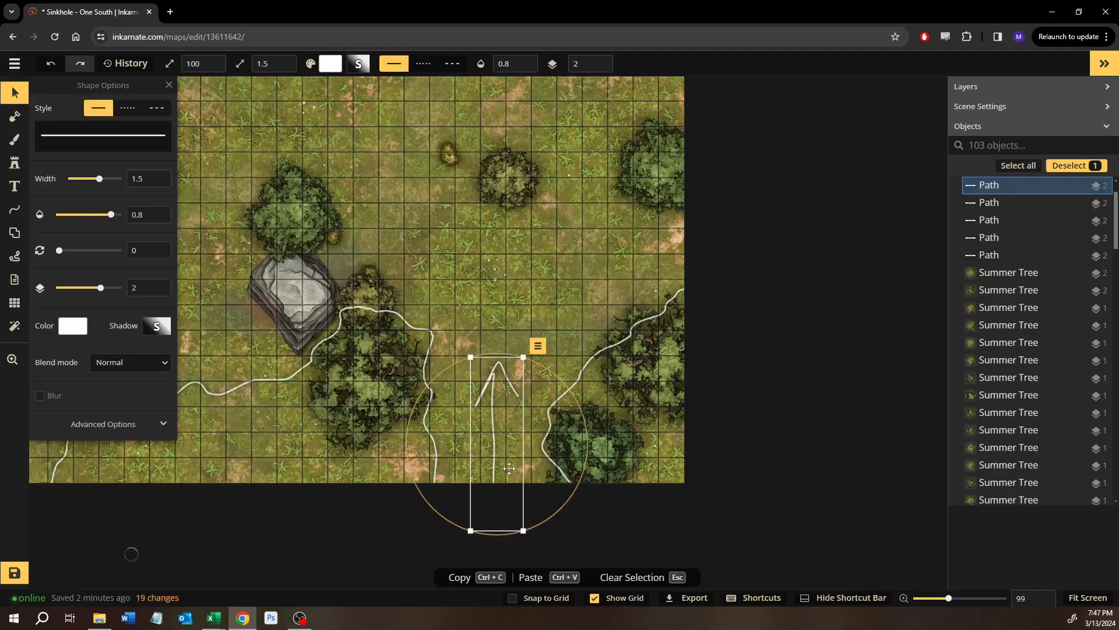
key("ctrl+c")
key("ctrl+v")
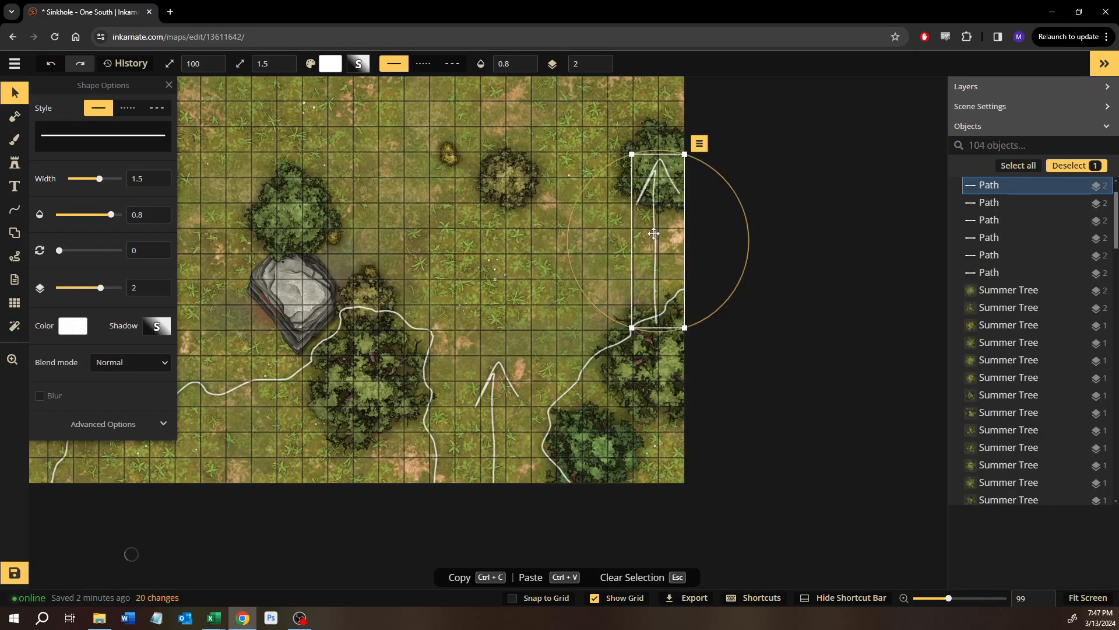
left_click_drag(645, 151, 483, 273)
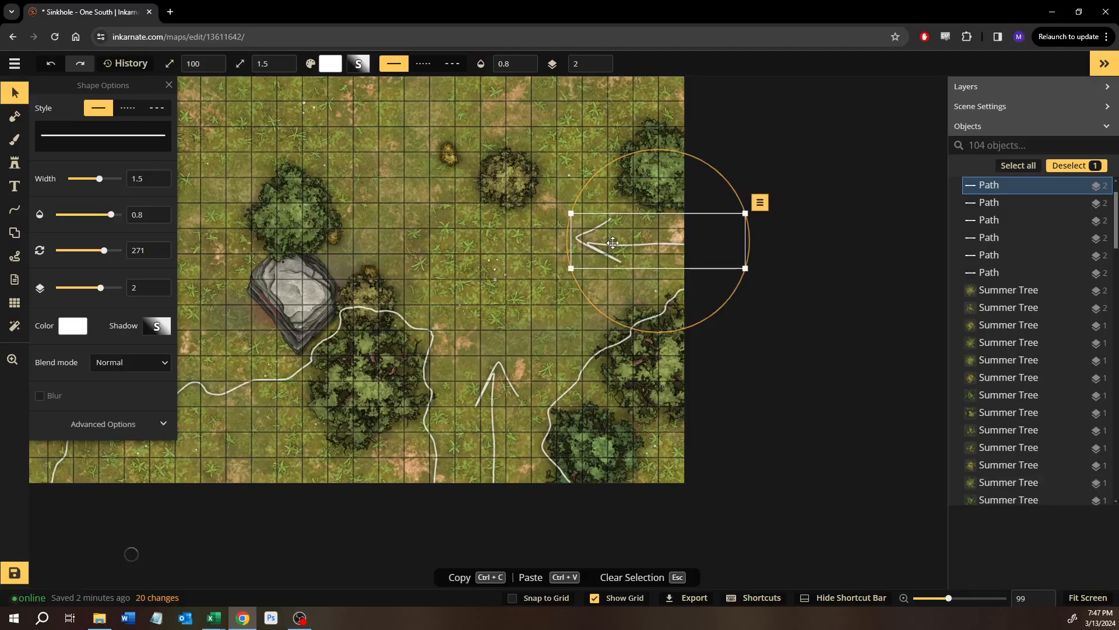
left_click_drag(613, 243, 636, 243)
left_click(447, 280)
Paste another arrow, rotate it to point east-northeast, and place it on the west edge above the southwest corner tree.
scroll(443, 268, "down", 3)
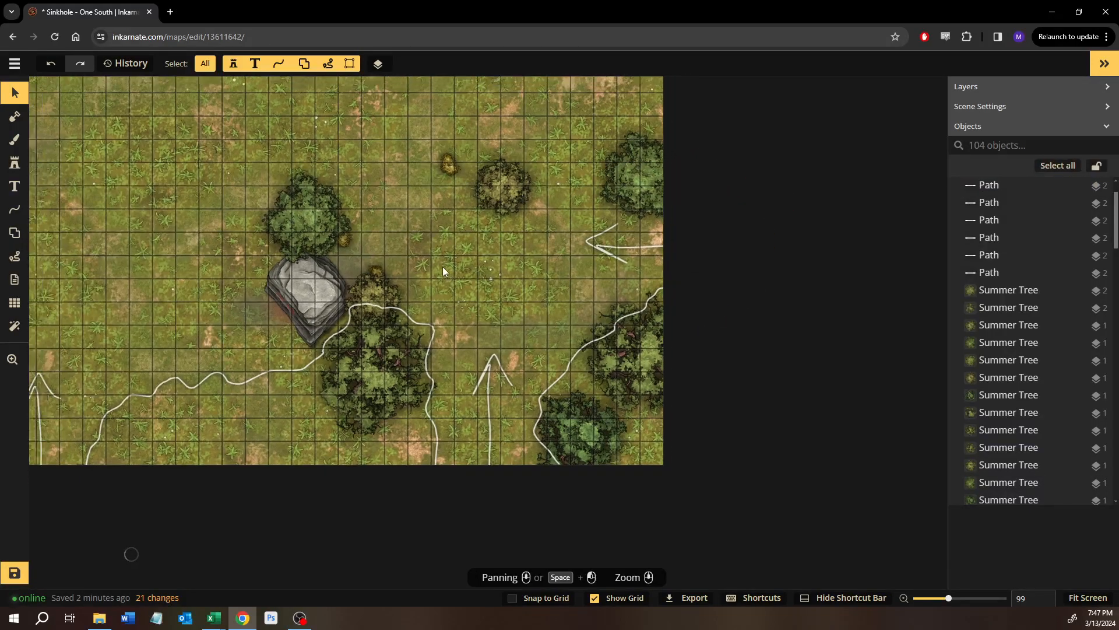
left_click_drag(443, 268, 786, 290)
key("ctrl+v")
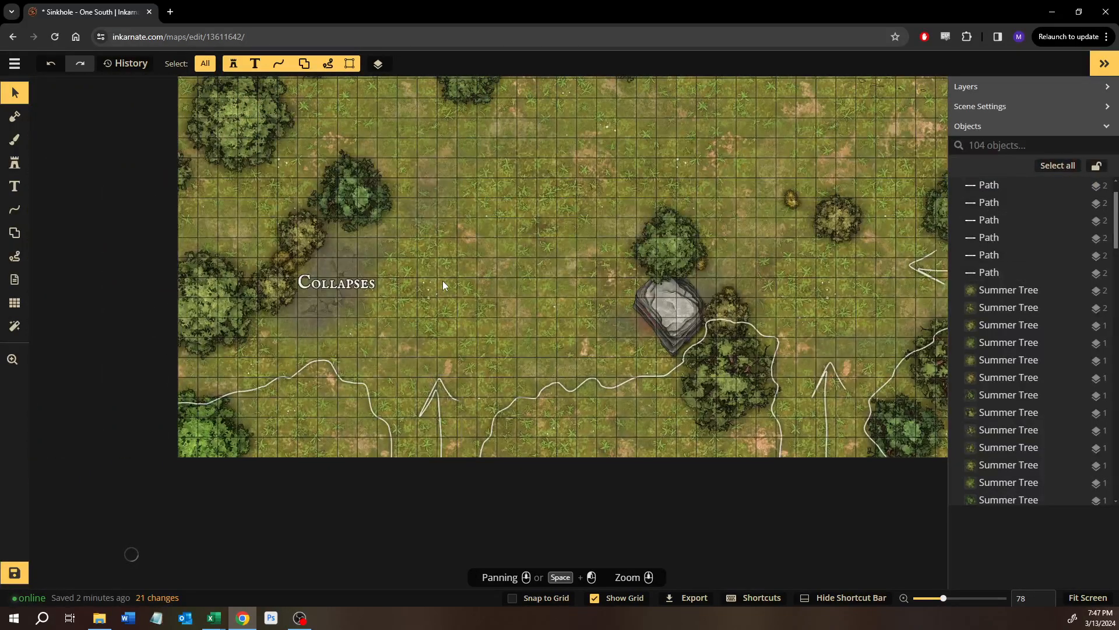
left_click(442, 281)
left_click_drag(443, 210, 278, 348)
left_click(523, 229)
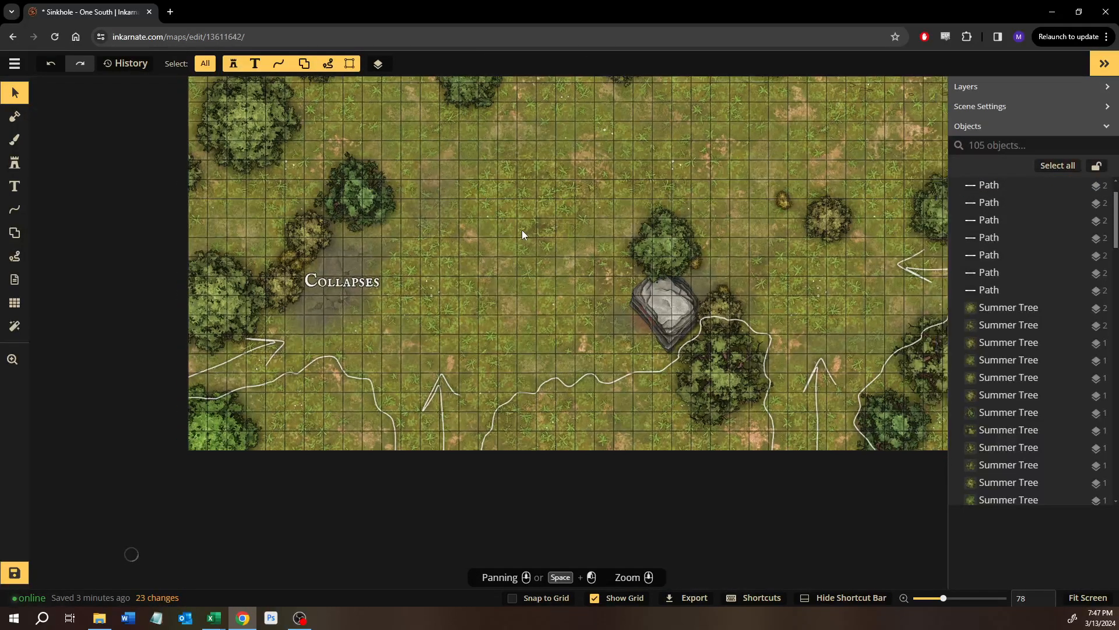
Shift the small tree on the west edge slightly south and move the large northwest tree against the west edge.
scroll(520, 231, "down", 2)
left_click_drag(520, 231, 562, 351)
scroll(400, 311, "up", 3)
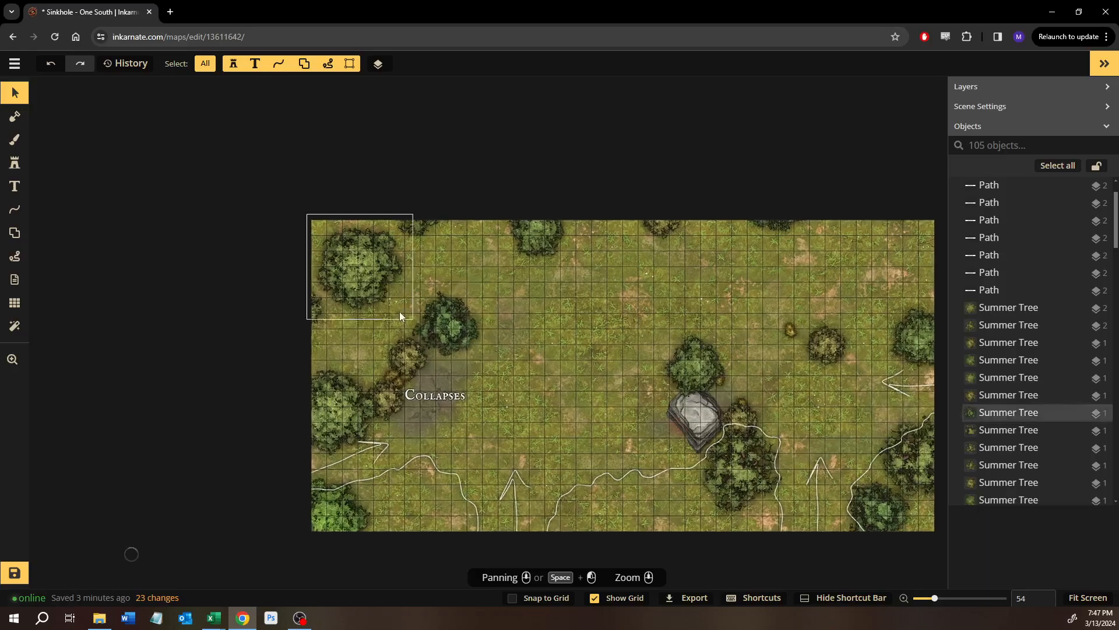
scroll(400, 317, "up", 5)
left_click(350, 268)
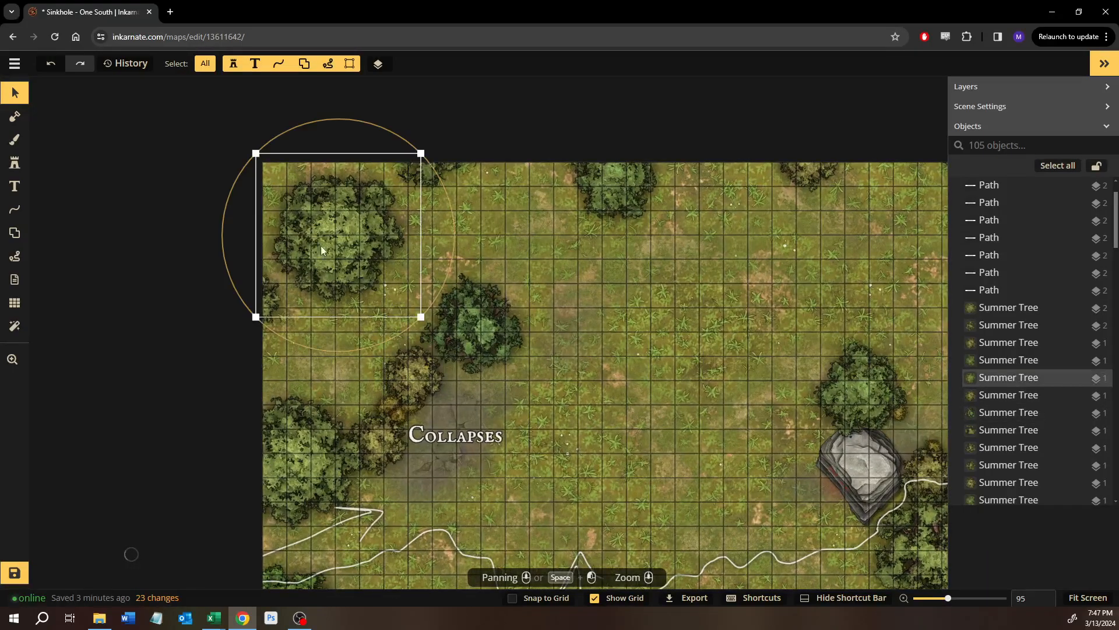
left_click(270, 296)
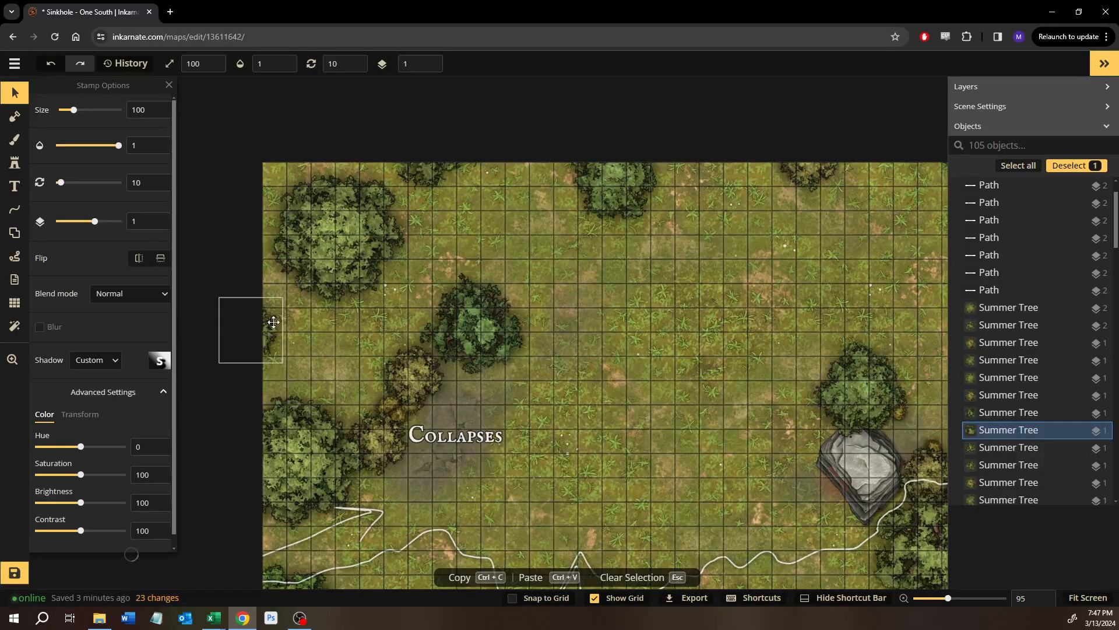
left_click_drag(274, 322, 273, 322)
left_click_drag(327, 259, 302, 271)
left_click(514, 213)
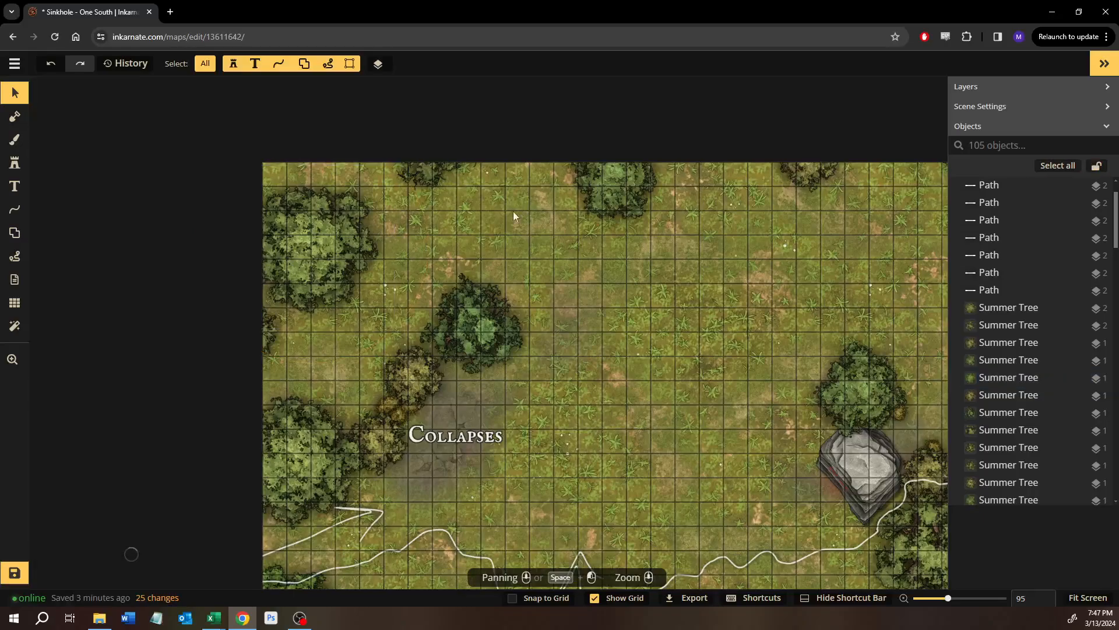
Move the small yellowish tree closer to the east edge tree and place the lone bush against its northeast side.
left_click_drag(774, 160, 387, 242)
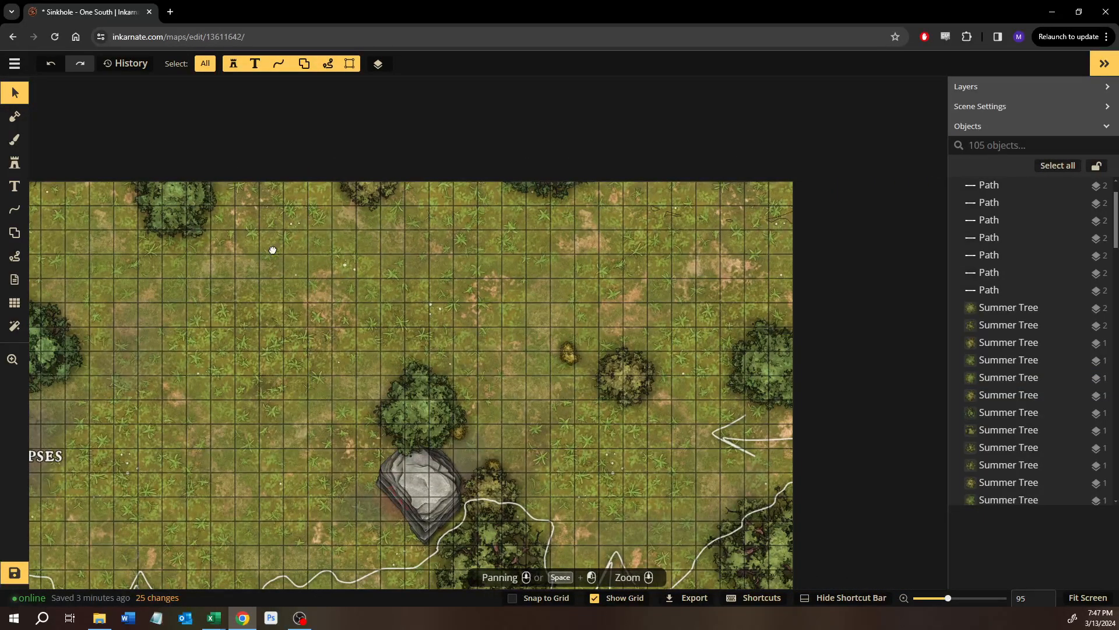
left_click_drag(272, 250, 308, 286)
left_click_drag(387, 252, 210, 220)
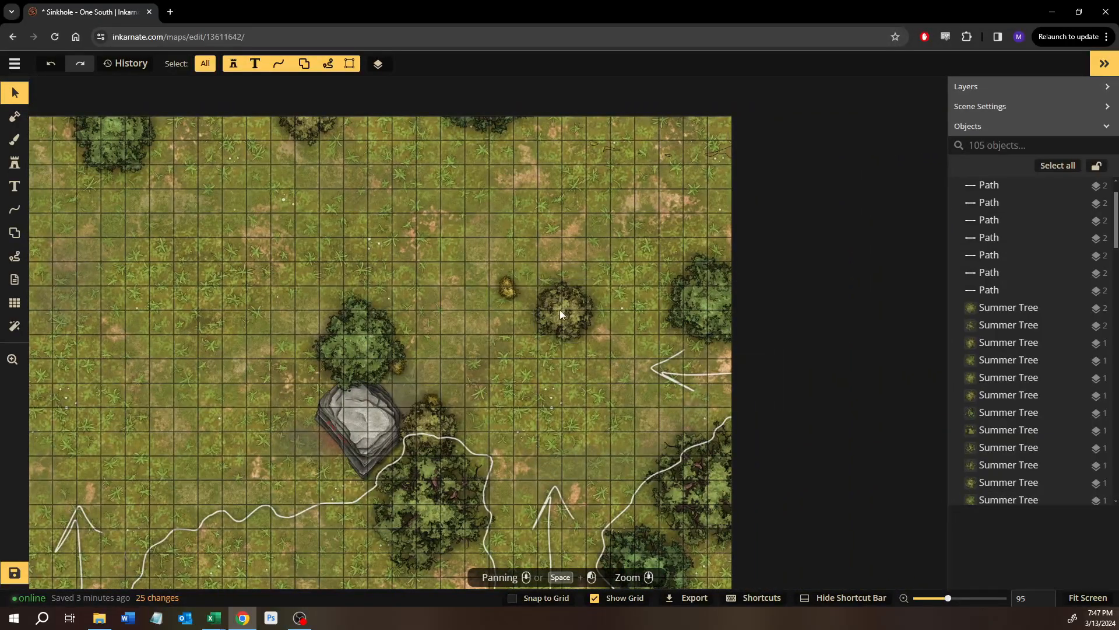
left_click_drag(560, 314, 619, 332)
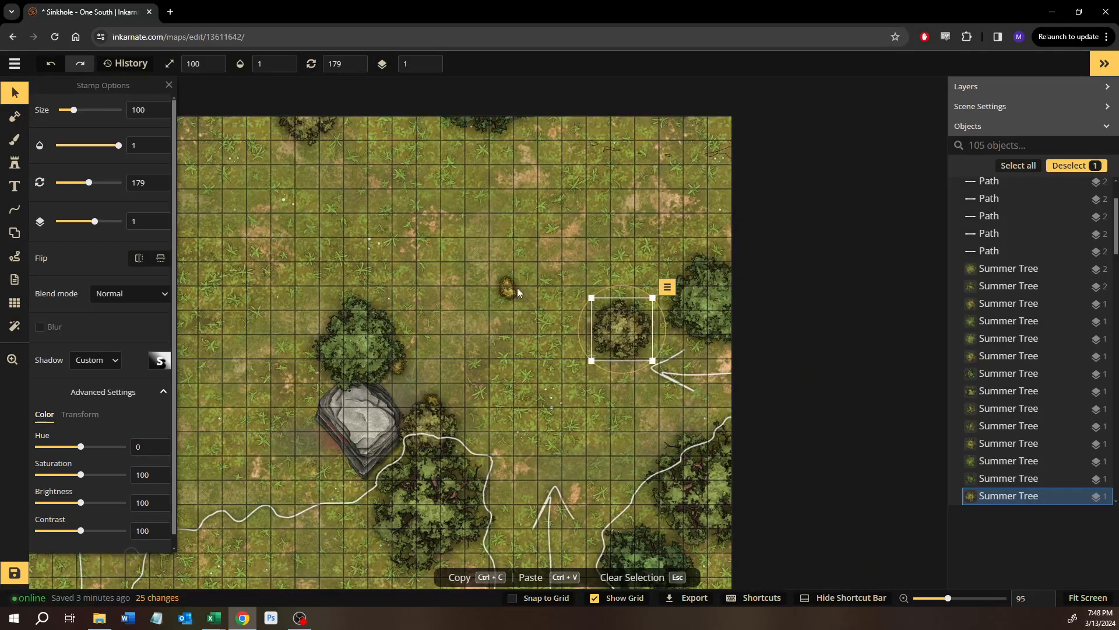
left_click_drag(518, 293, 631, 302)
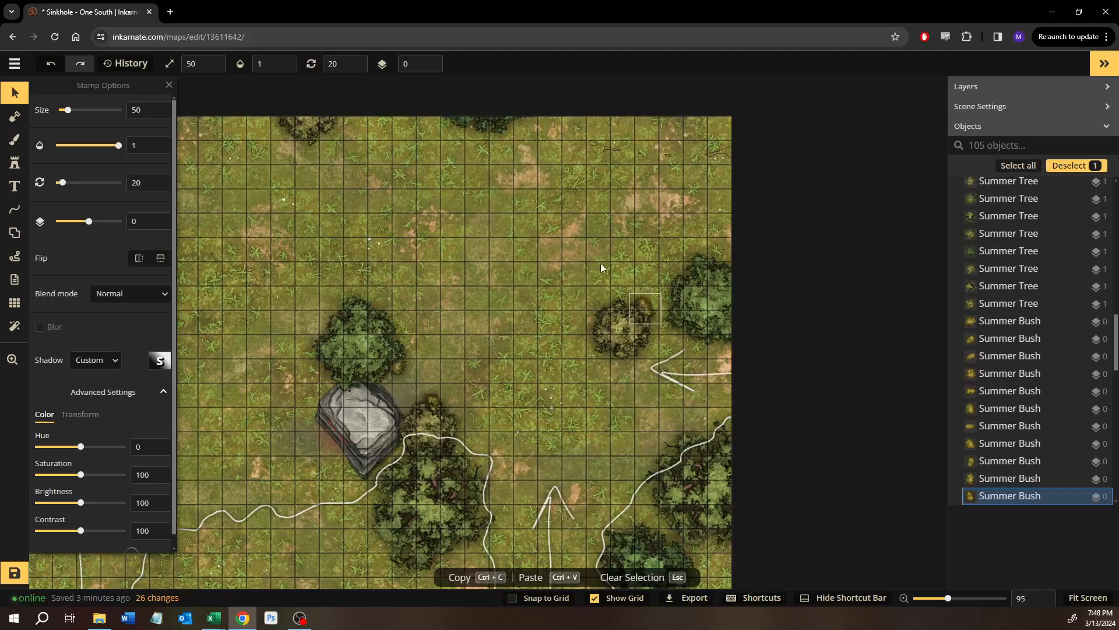
left_click(602, 268)
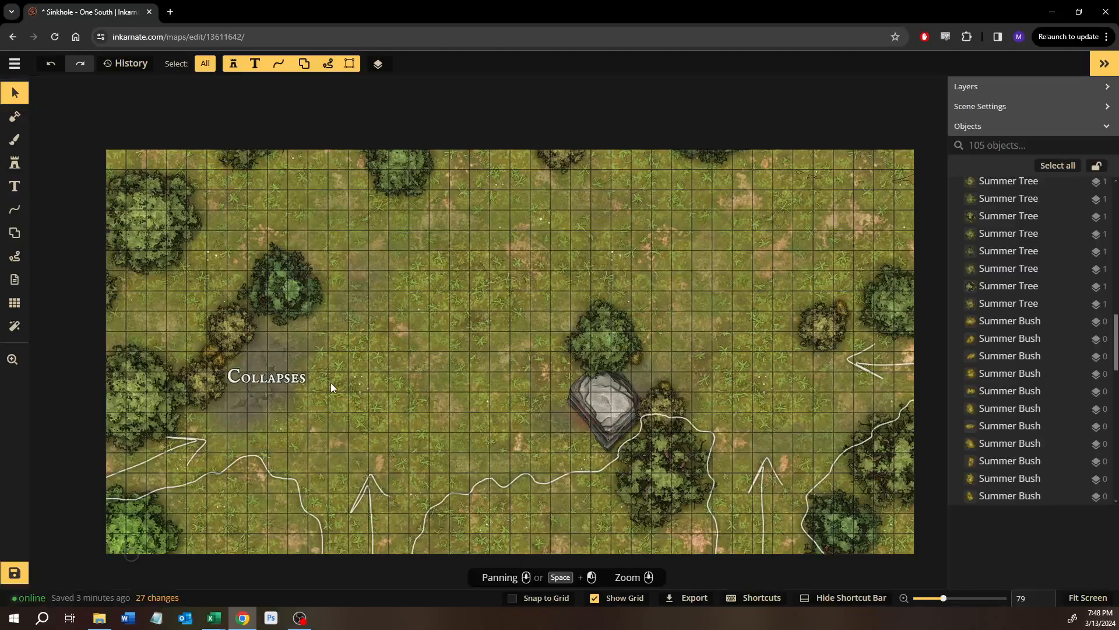
Paste another arrow, rotate it to 68, and place it on the west edge between the two large trees.
key("ctrl+v")
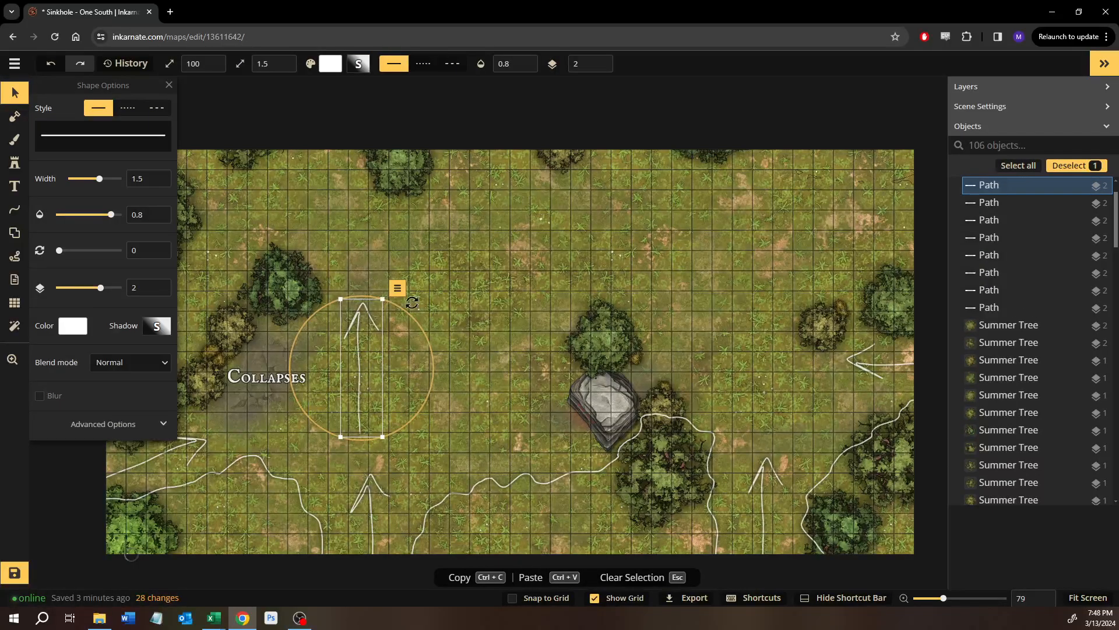
left_click_drag(412, 302, 472, 396)
left_click_drag(350, 344, 146, 320)
left_click_drag(157, 330, 346, 320)
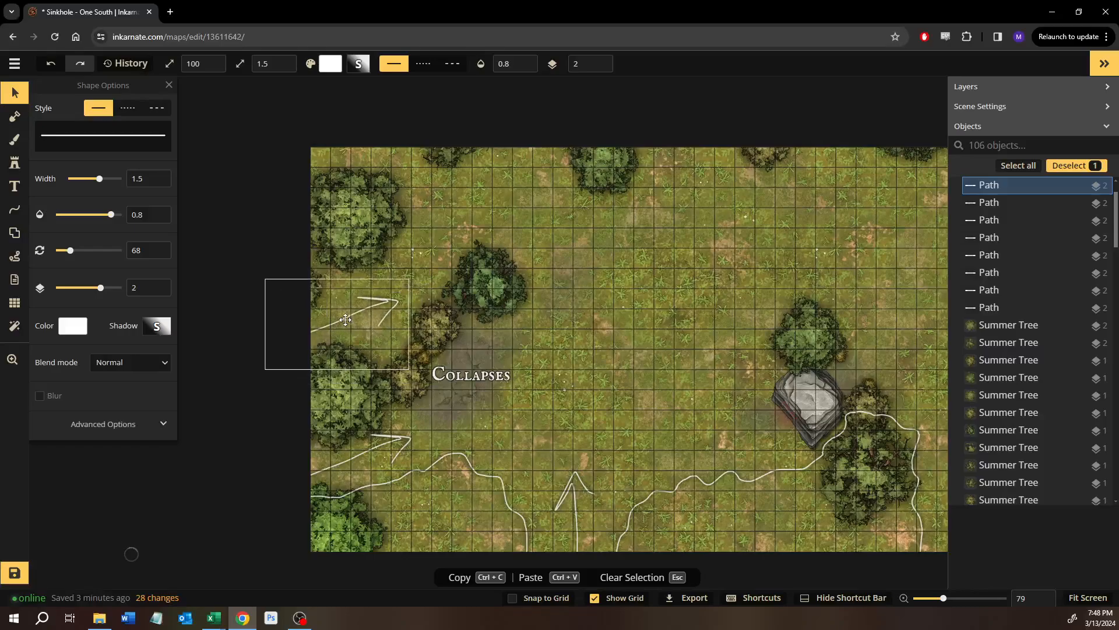
left_click(668, 300)
Paste another arrow, rotate it to 269, and place it in the northeast area beside the east edge, pointing west.
left_click_drag(610, 303, 393, 302)
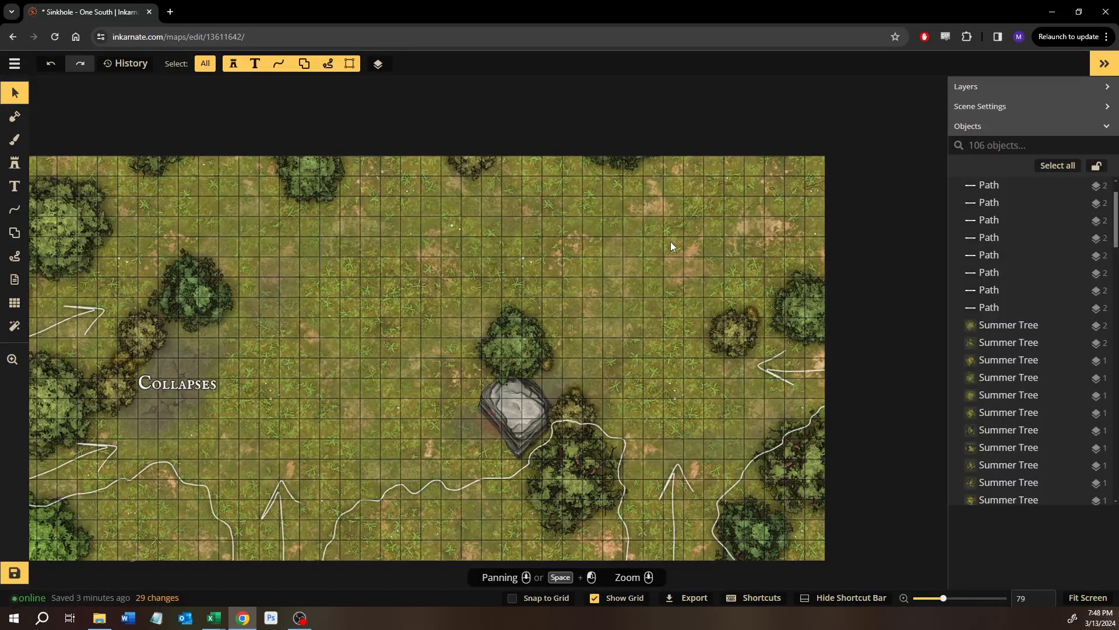
left_click_drag(625, 243, 677, 252)
left_click_drag(836, 238, 738, 240)
key("ctrl+v")
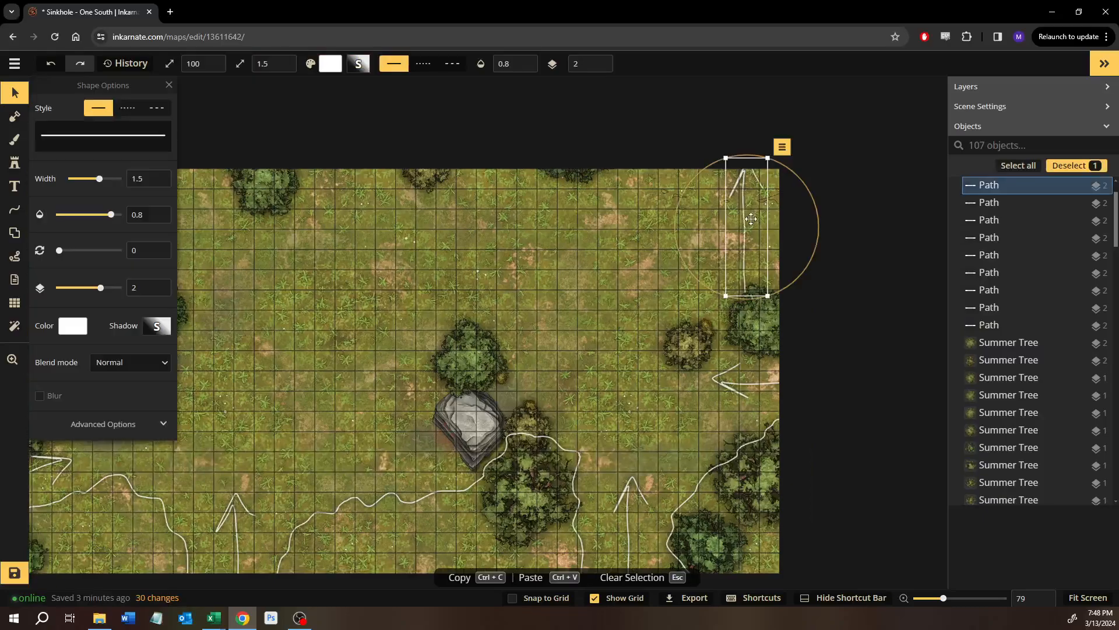
left_click_drag(659, 205, 626, 250)
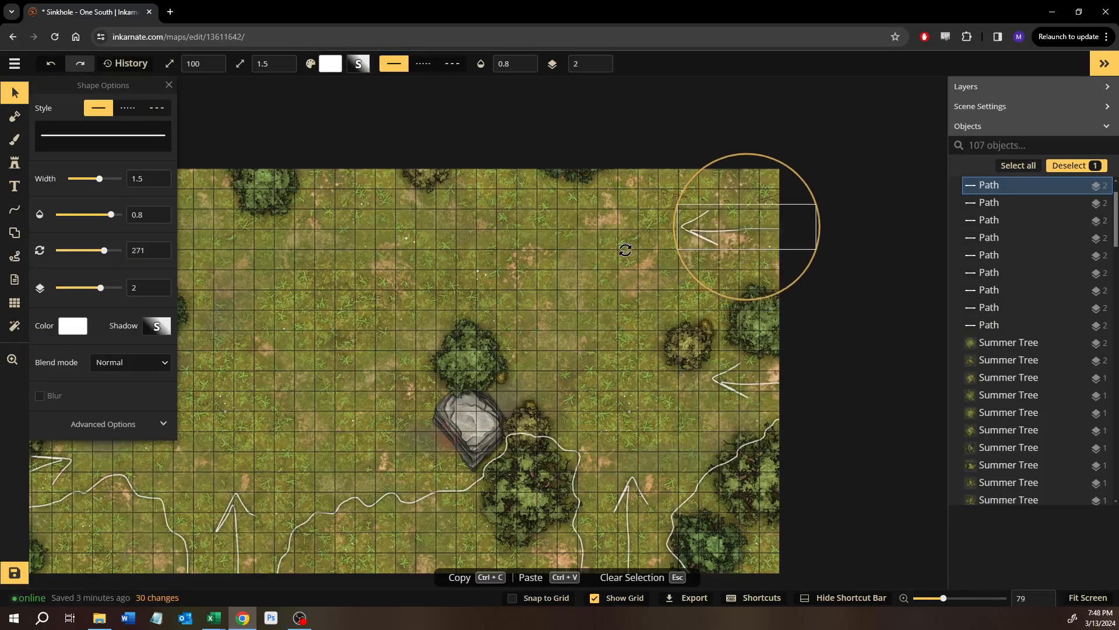
left_click_drag(702, 232, 740, 246)
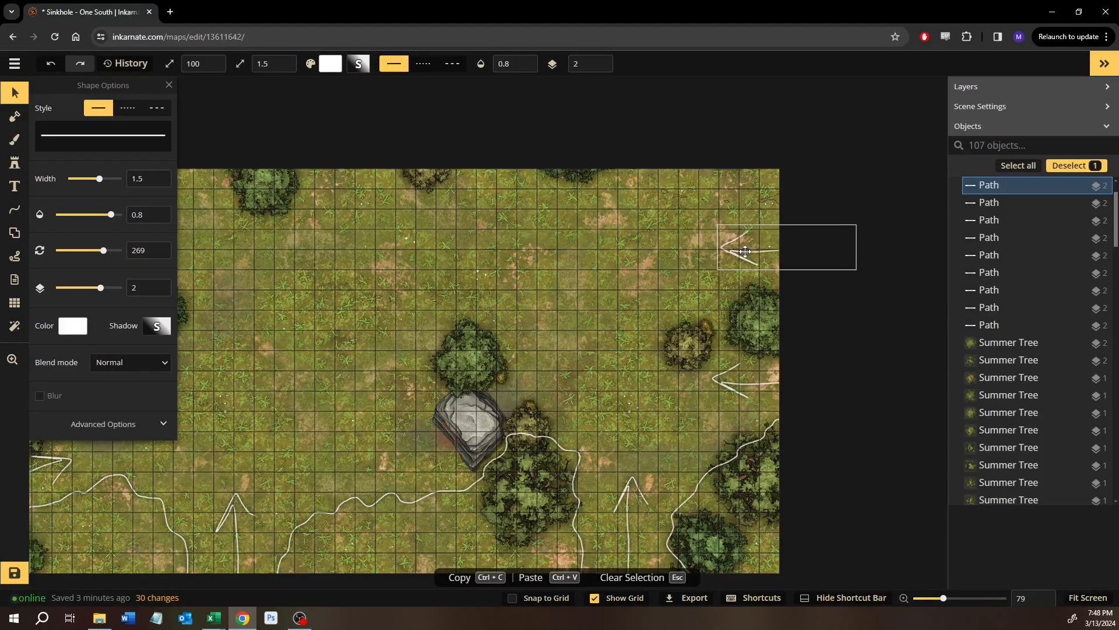
left_click_drag(668, 256, 652, 272)
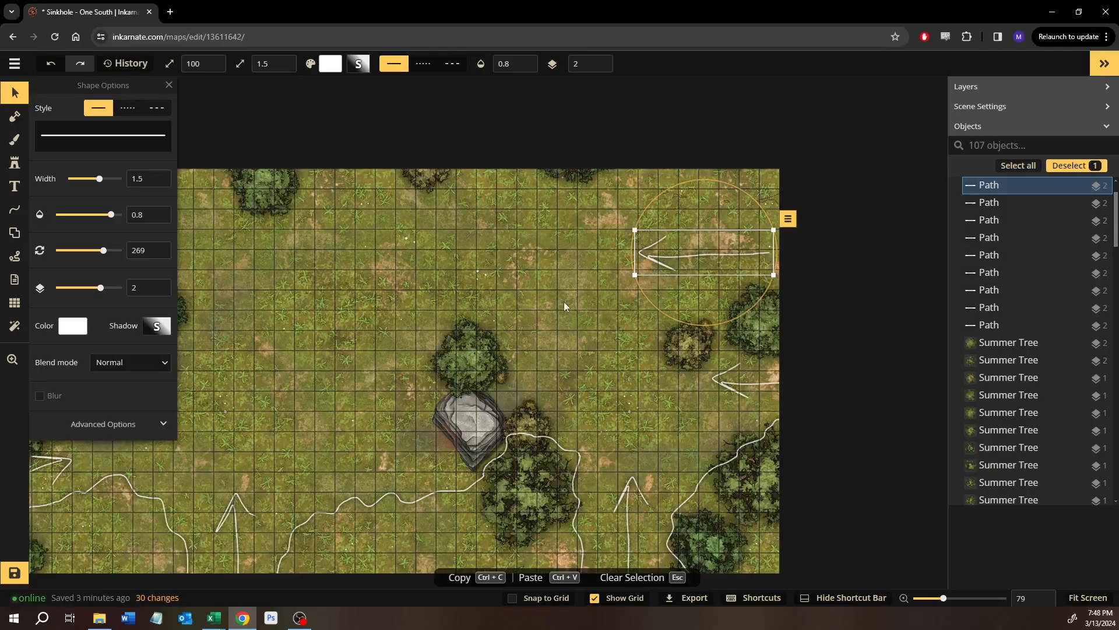
Delete the northeast arrow and move a spare tree from outside the map to the east edge, just north of the existing tree.
key("Delete")
scroll(638, 194, "down", 5)
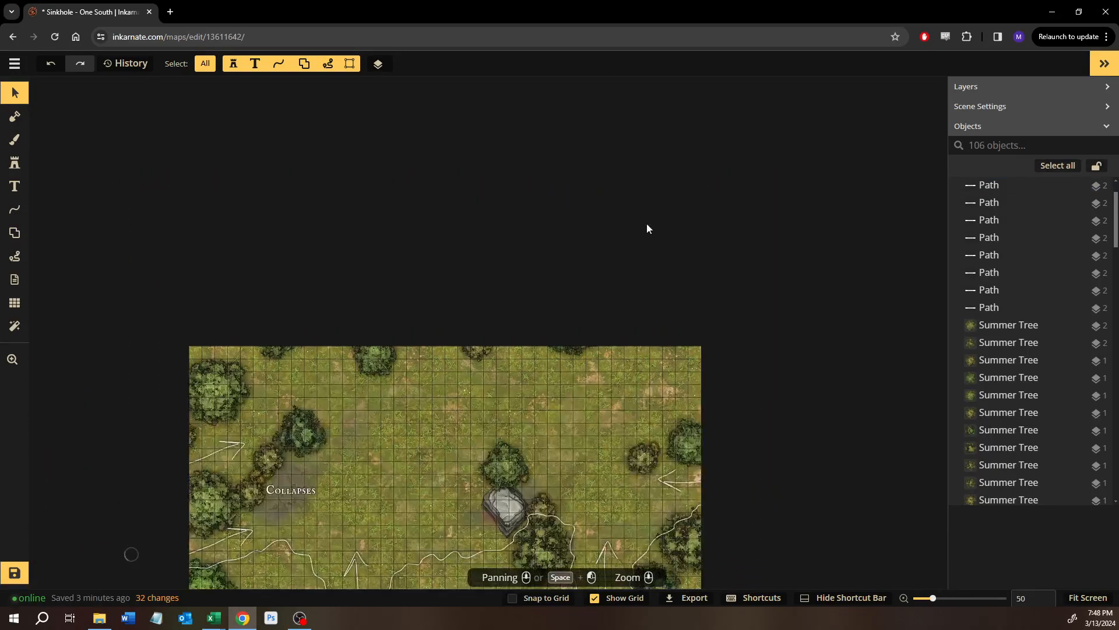
left_click(674, 193)
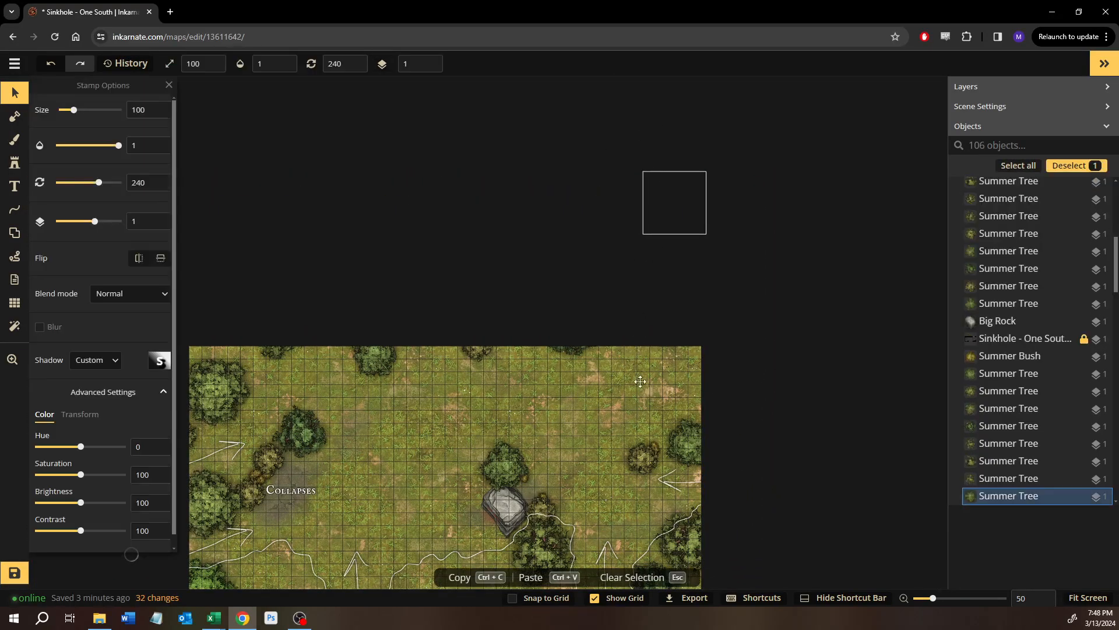
left_click_drag(673, 193, 688, 402)
scroll(663, 405, "up", 1)
scroll(678, 360, "up", 4)
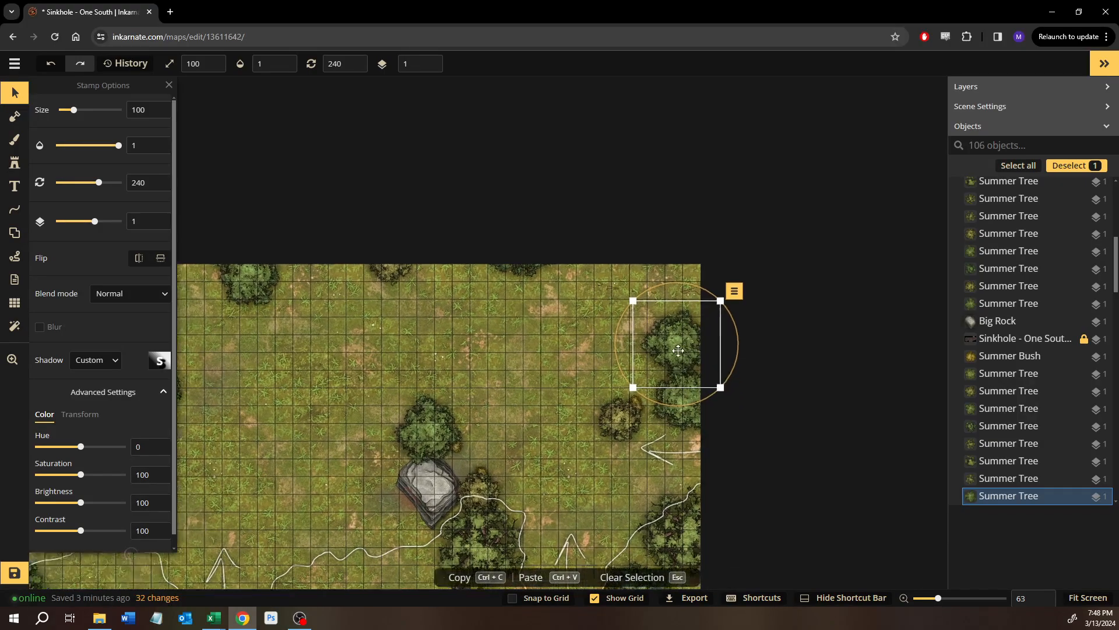
mouse_move(692, 341)
left_mouse_down()
mouse_move(694, 329)
mouse_move(695, 341)
left_mouse_up()
Enlarge the new east edge tree to 120, raise it to layer 2, and set its hue to 27 and saturation to 117.
left_click_drag(595, 261, 567, 234)
key("Page_Up")
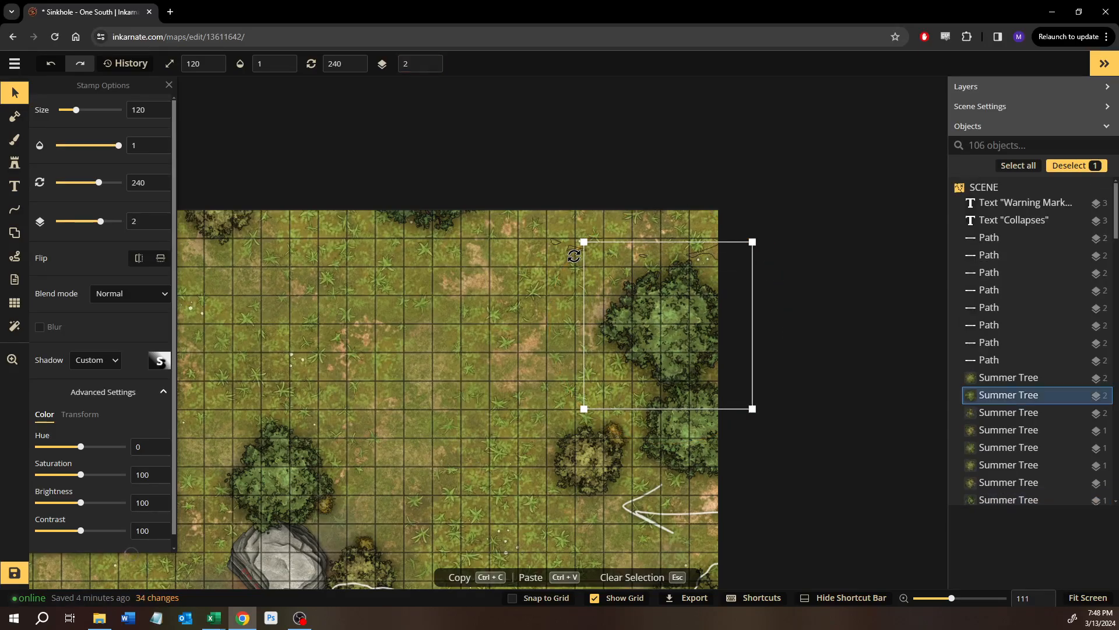
left_click_drag(678, 331, 683, 331)
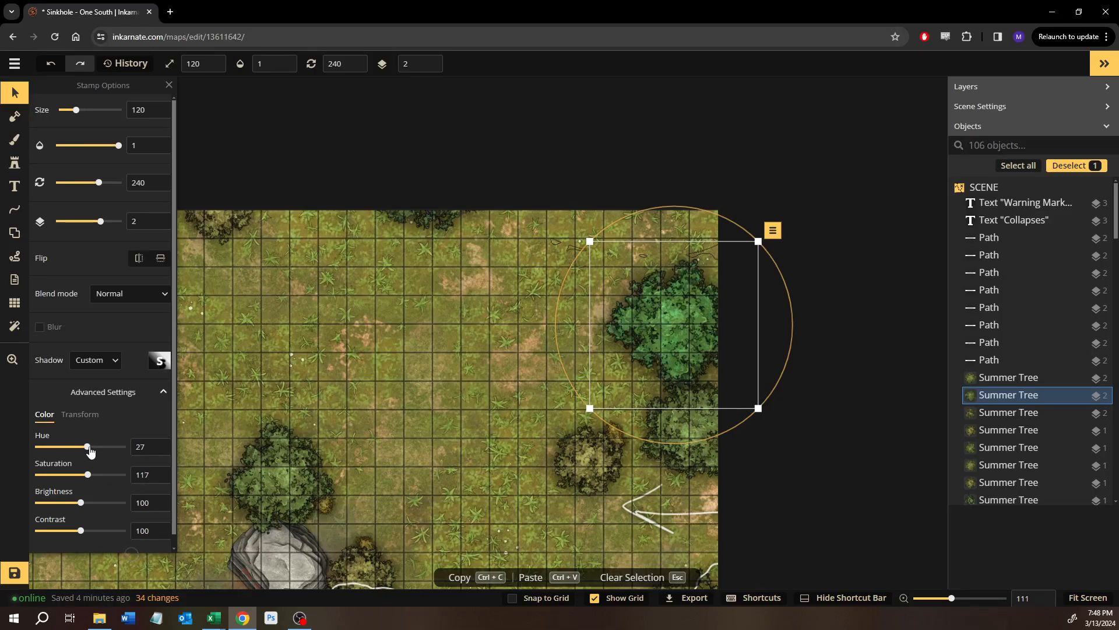
left_click(399, 326)
Nudge the bright green tree on the east edge slightly south.
scroll(400, 327, "down", 3)
left_click_drag(364, 381, 399, 335)
left_click(646, 275)
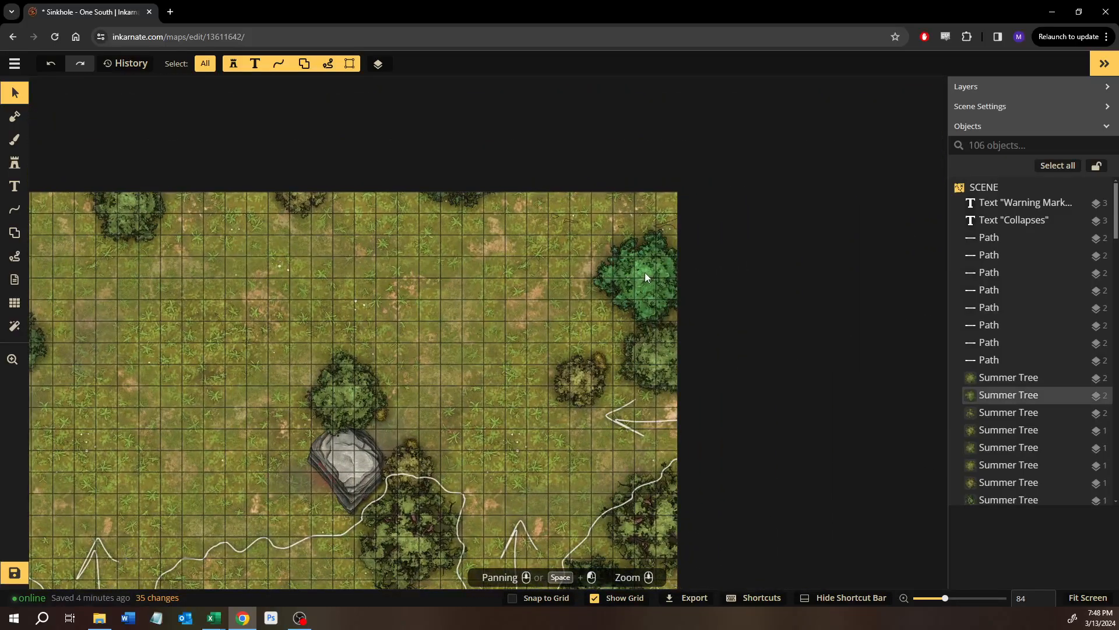
left_click_drag(646, 275, 647, 284)
left_click_drag(646, 279, 648, 281)
left_click(515, 282)
left_click_drag(514, 283, 592, 283)
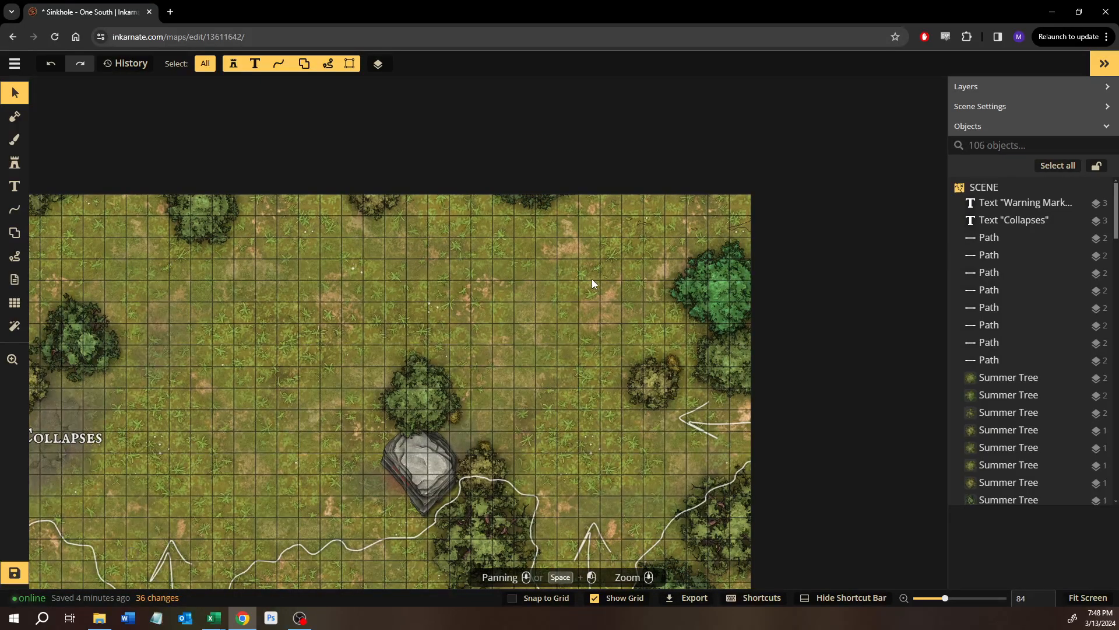
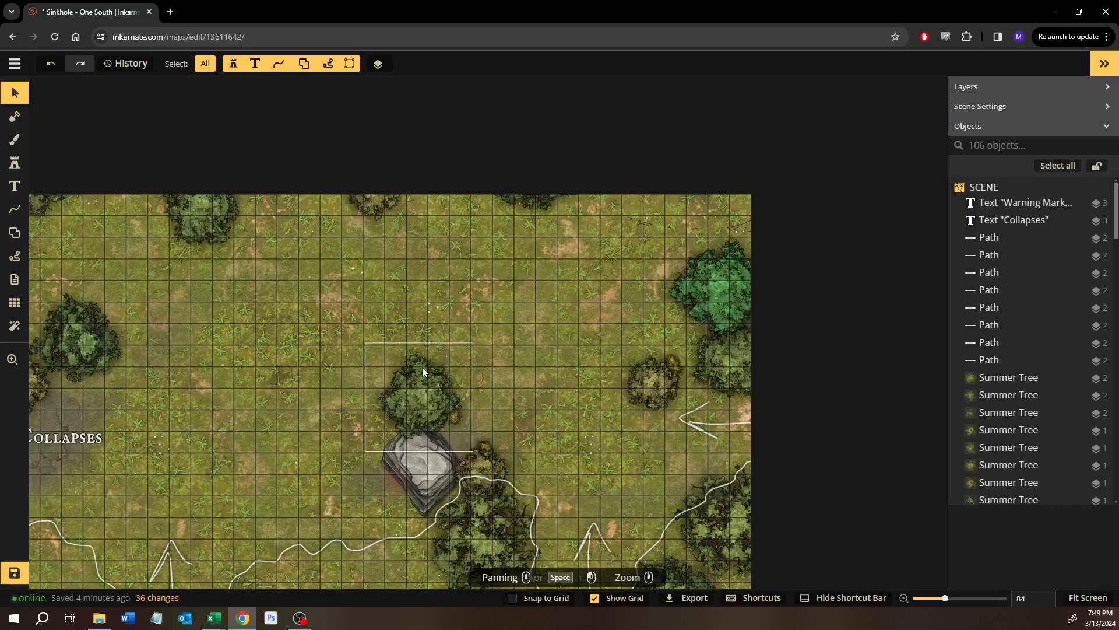
Move a small spare tree from above the map to the southwest corner beside the bright green tree and lower it to layer 0.
left_click_drag(345, 401, 493, 312)
left_click_drag(560, 324, 522, 485)
scroll(478, 314, "down", 3)
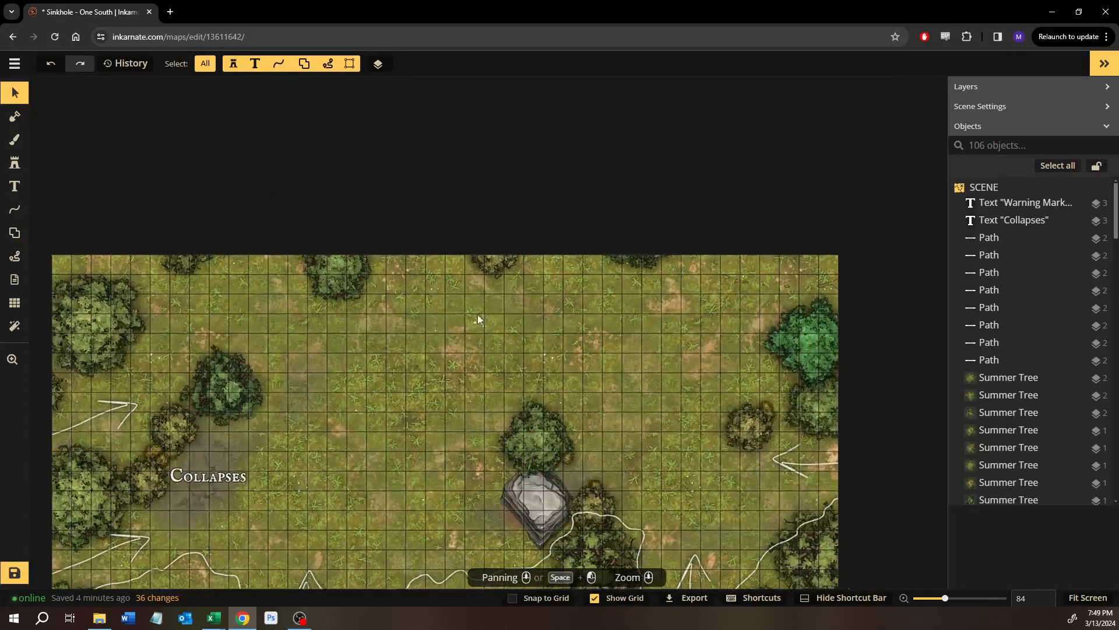
scroll(447, 290, "down", 3)
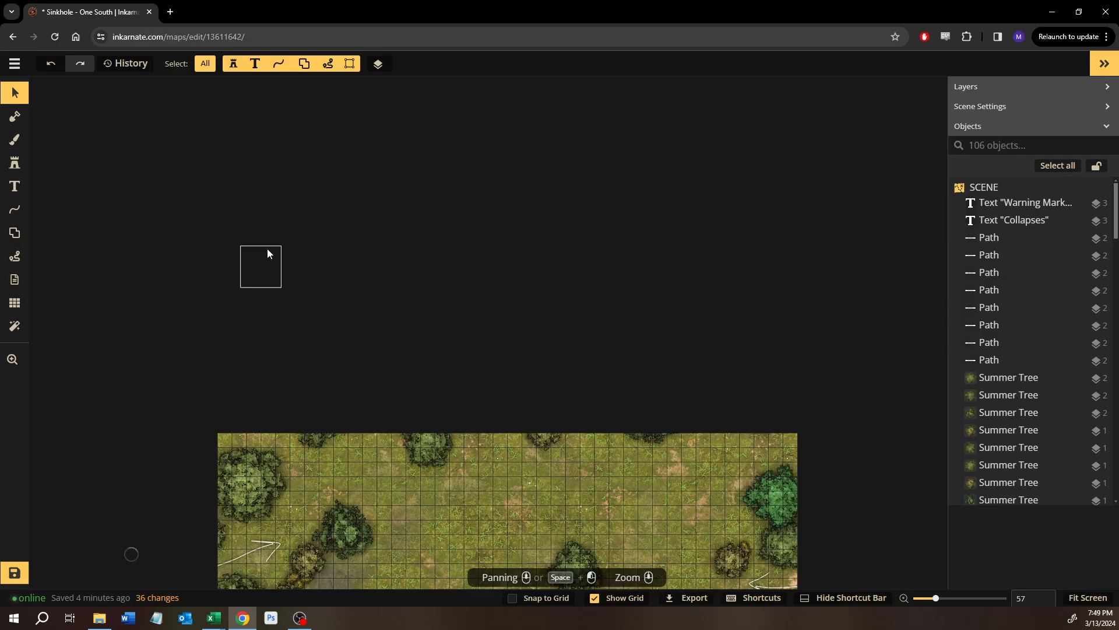
left_click_drag(270, 267, 519, 508)
left_click_drag(484, 402, 464, 185)
left_click_drag(488, 294, 242, 478)
key("Page_Down")
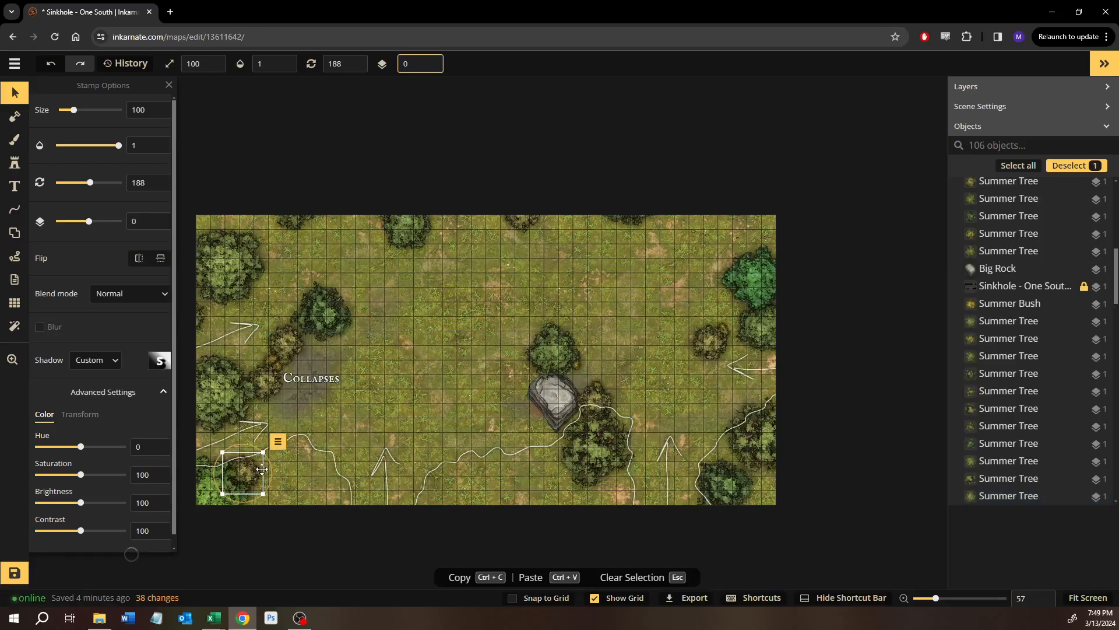
scroll(259, 443, "up", 1)
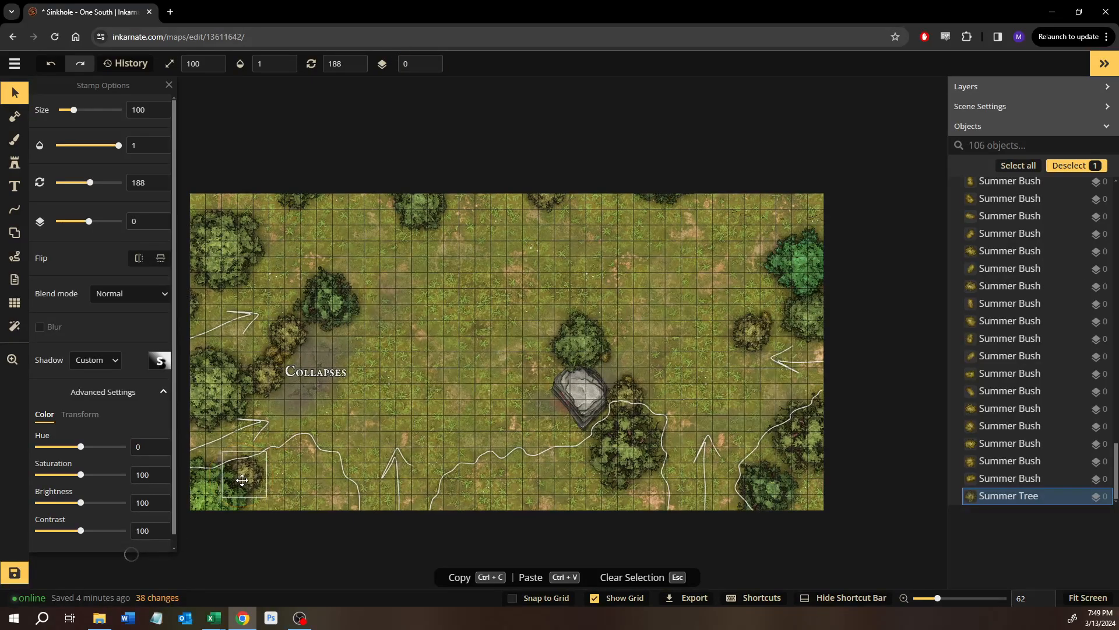
left_click(438, 339)
Move a cluster of three spare bushes to the west edge just south of the large northwest tree, and delete one bush there.
scroll(439, 334, "down", 3)
scroll(319, 203, "down", 3)
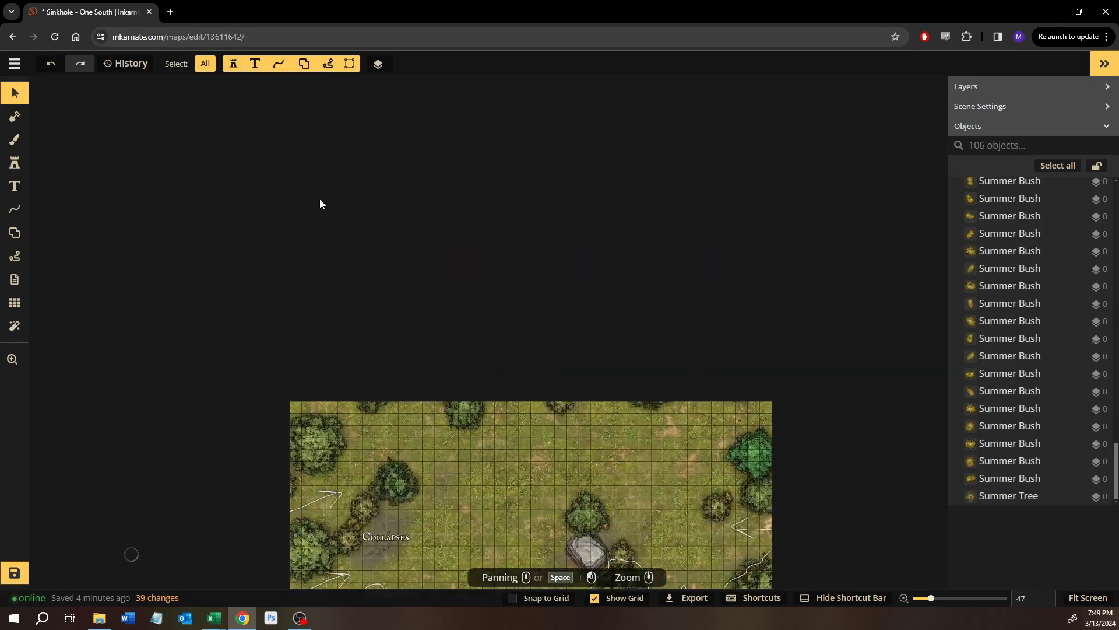
left_click_drag(237, 153, 356, 283)
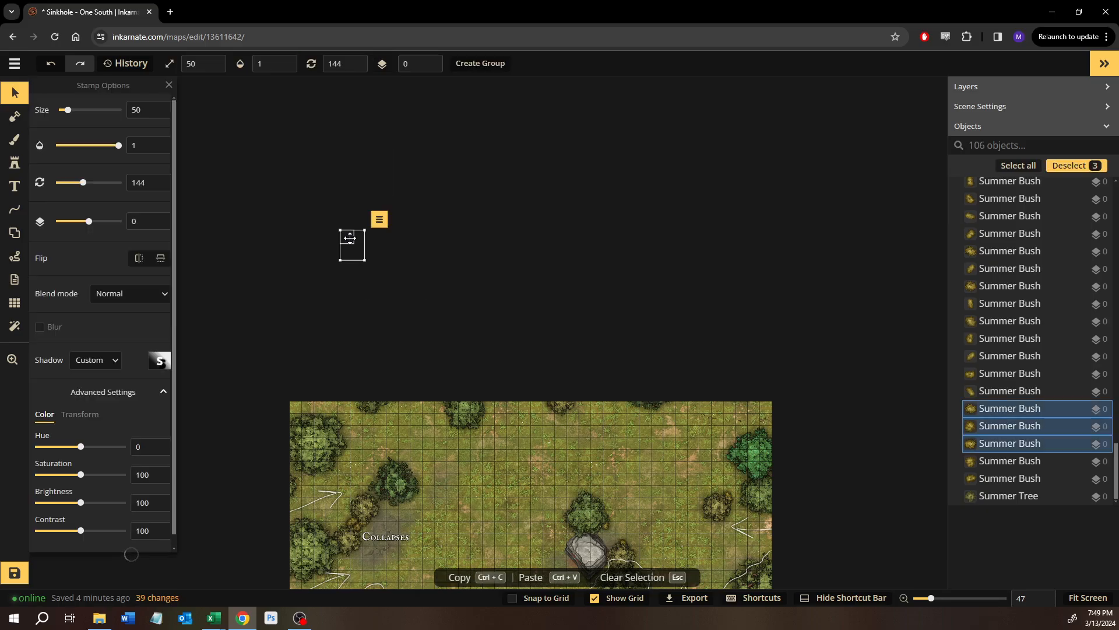
left_click_drag(348, 230, 421, 458)
scroll(420, 457, "up", 5)
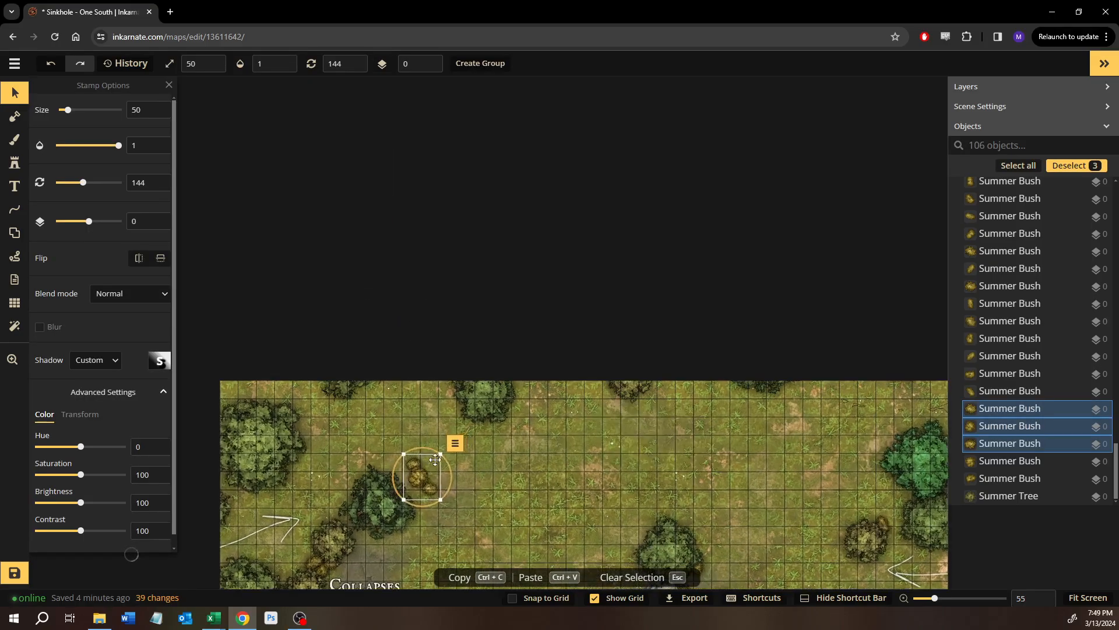
scroll(533, 392, "up", 5)
left_click_drag(533, 392, 278, 402)
left_click(301, 424)
key("Delete")
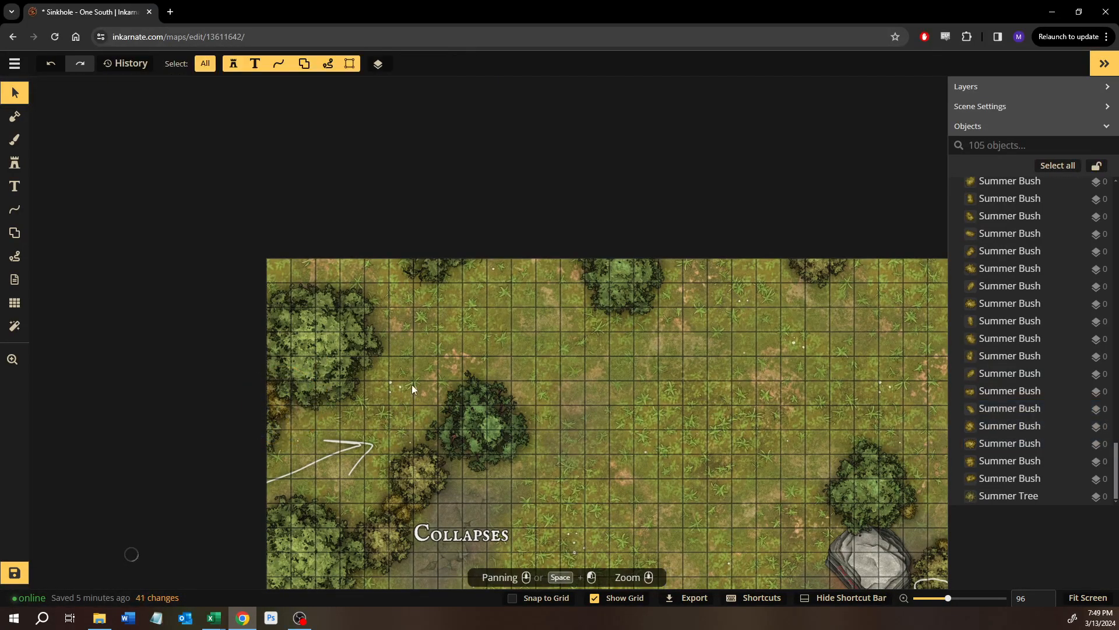
Move a spare medium tree from above the map to the southwest area below the Collapses label, east of the small corner tree.
scroll(496, 283, "down", 5)
left_click_drag(514, 315, 478, 595)
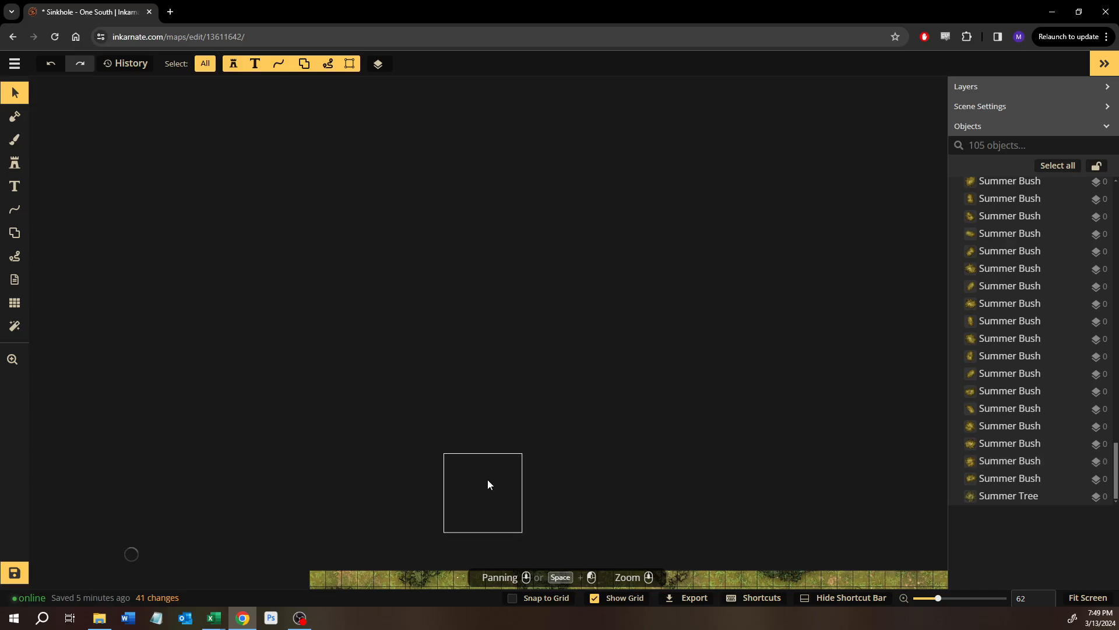
left_click_drag(487, 480, 583, 542)
left_click(470, 310)
left_click_drag(676, 480, 585, 211)
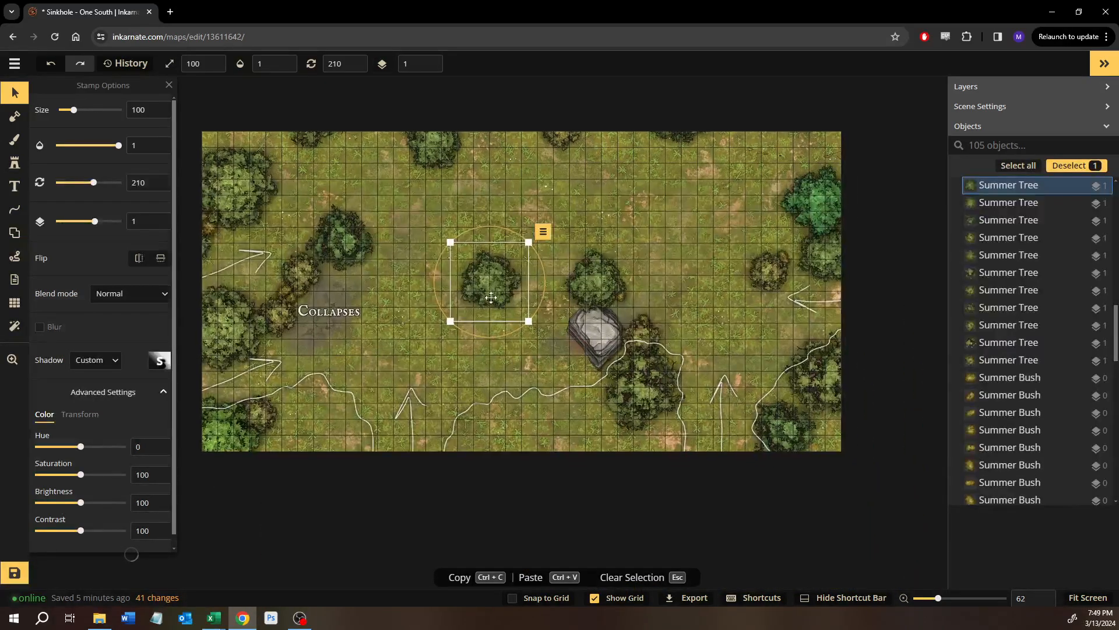
left_click_drag(471, 279, 300, 389)
scroll(300, 388, "up", 5)
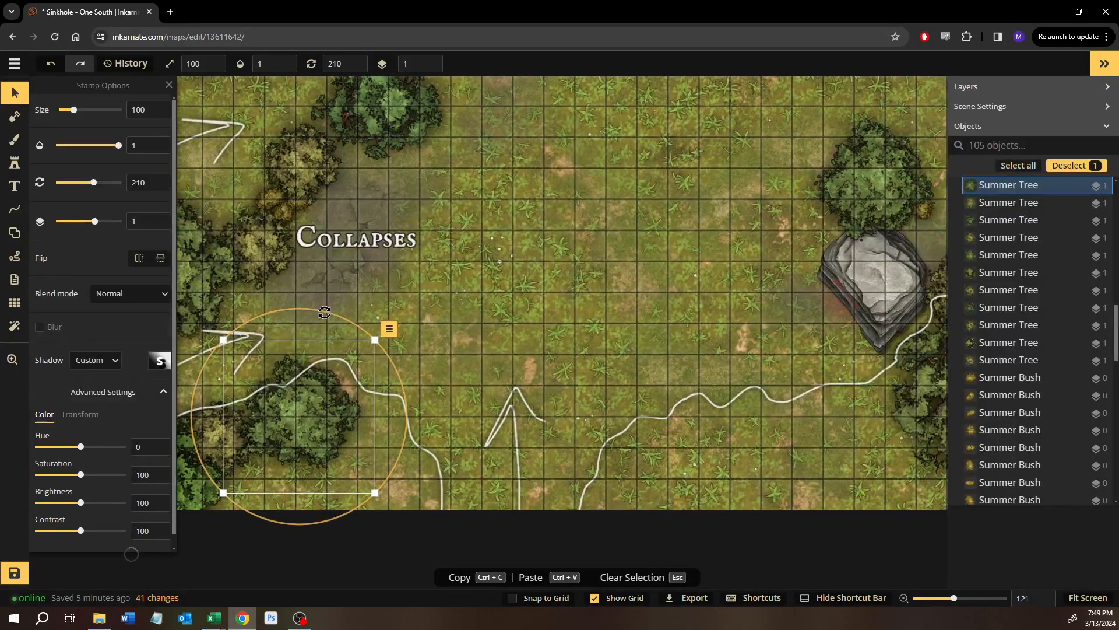
Rotate the tree below the Collapses label to 228, shift it slightly northeast, and set its hue to -12 and saturation to 82.
left_click_drag(325, 313, 349, 335)
left_click_drag(332, 399, 355, 392)
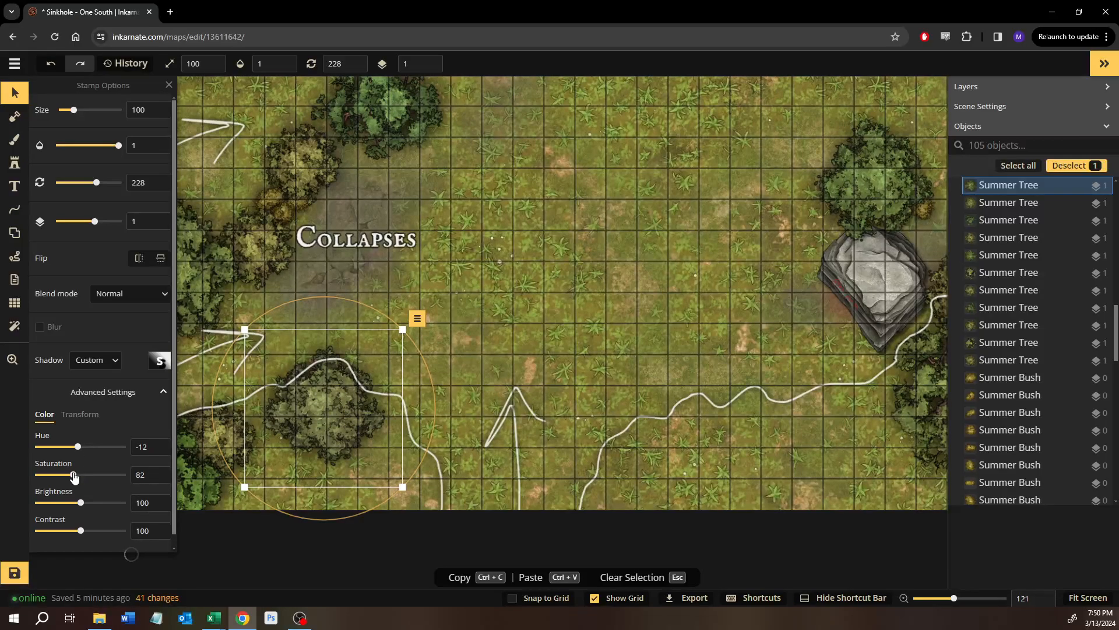
key("Escape")
Move a large spare tree onto the south edge east of the western upward arrow and set its hue to 35.
scroll(521, 281, "down", 4)
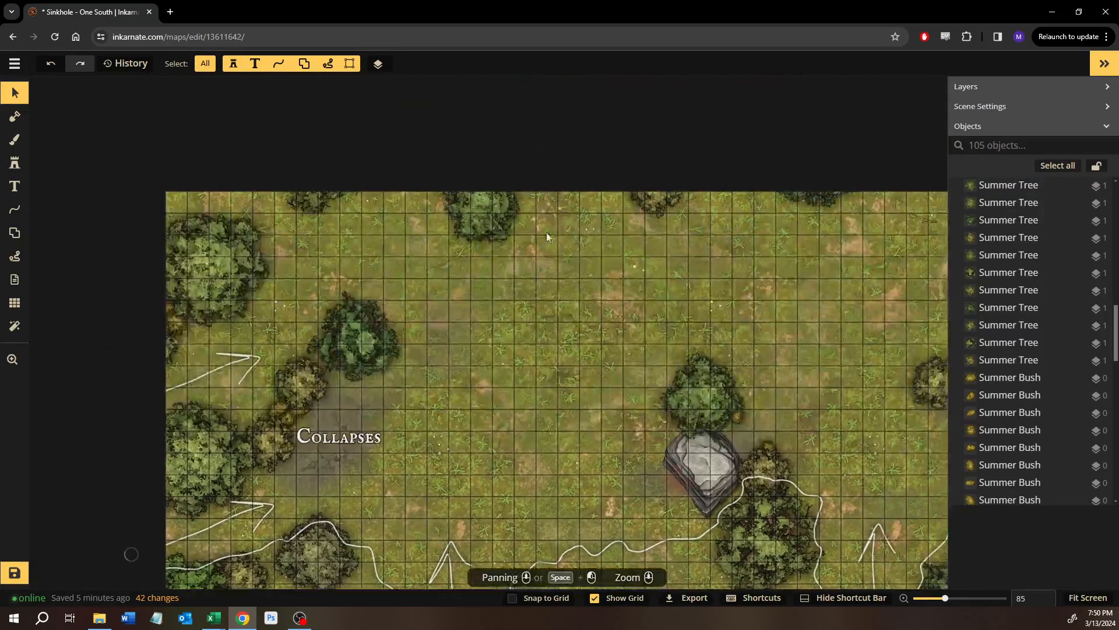
left_click_drag(546, 234, 436, 537)
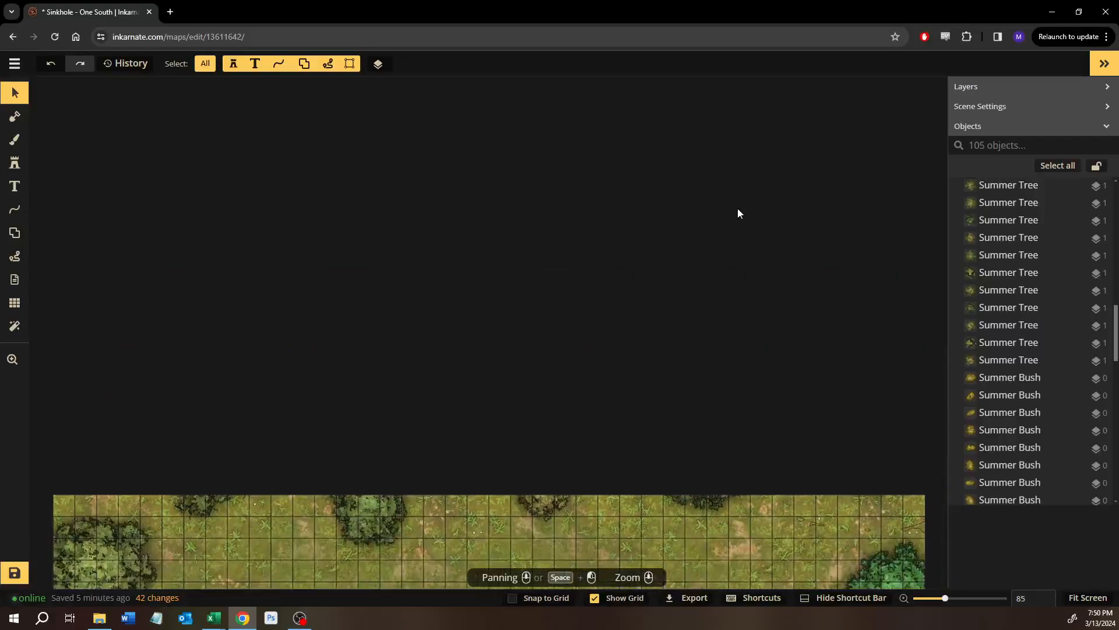
left_click(743, 201)
left_click_drag(701, 274, 581, 557)
left_click_drag(604, 499, 611, 61)
left_click_drag(571, 127, 445, 505)
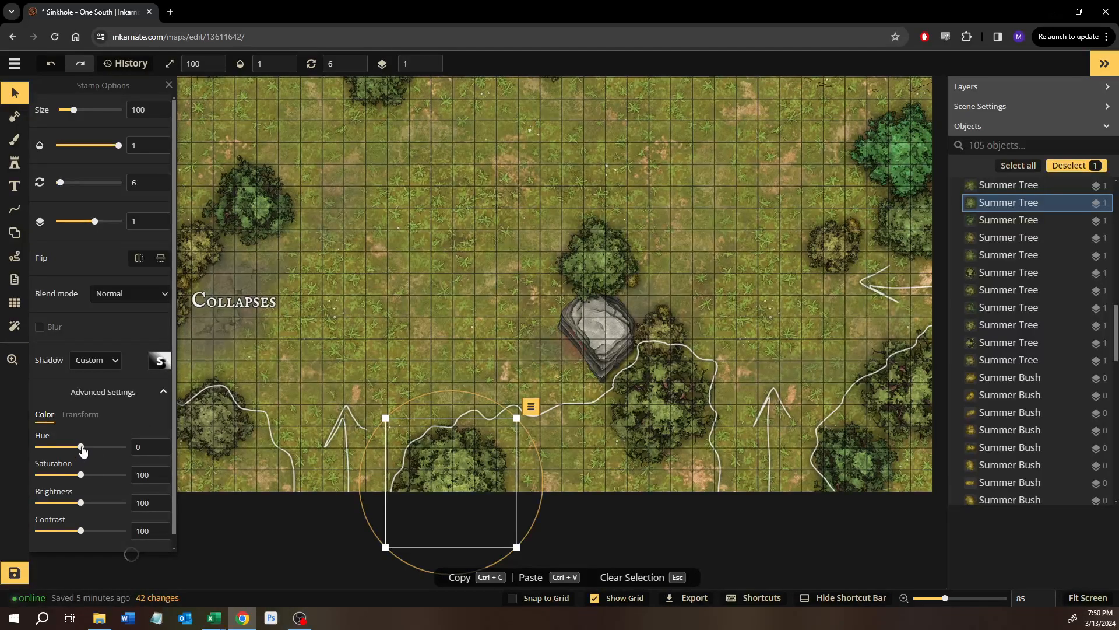
left_click_drag(87, 450, 89, 449)
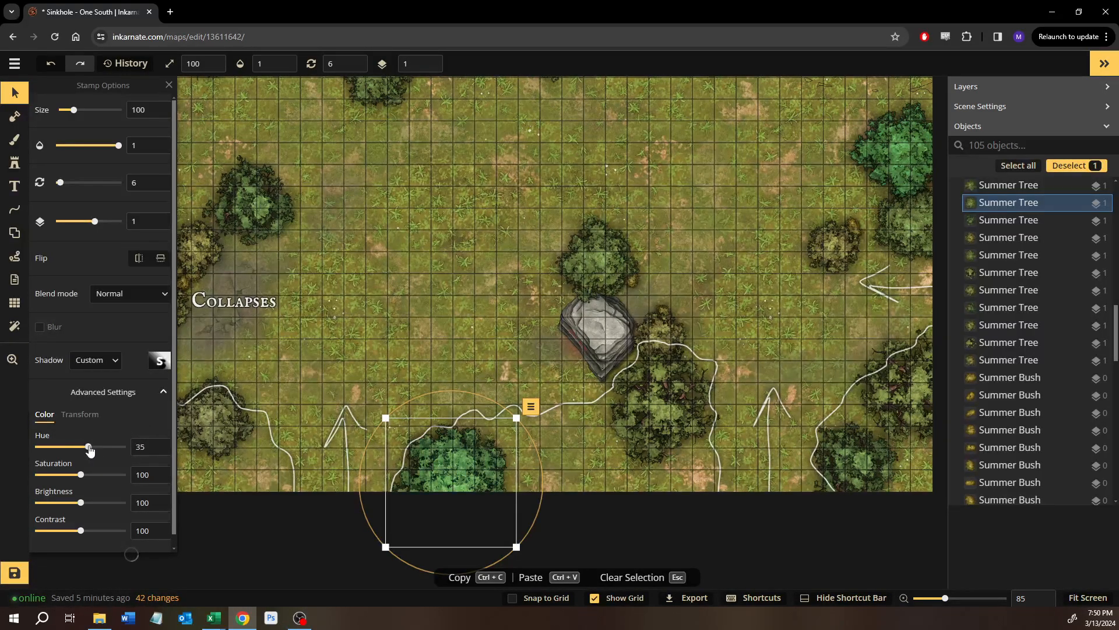
left_click(475, 266)
Move a small yellowish spare tree from above the map to the west side of the large tree south of the rock.
left_click_drag(428, 283, 287, 357)
left_click_drag(417, 219, 320, 372)
scroll(387, 311, "down", 1)
left_click_drag(512, 111, 597, 349)
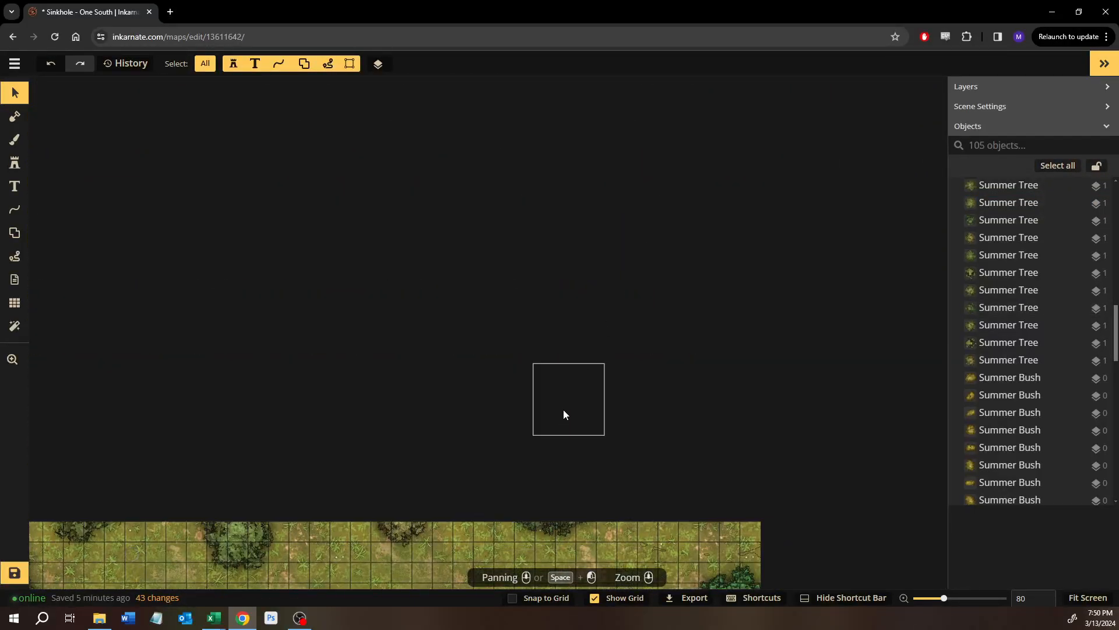
left_click(564, 415)
left_click_drag(600, 494, 426, 590)
left_click_drag(449, 409, 493, 276)
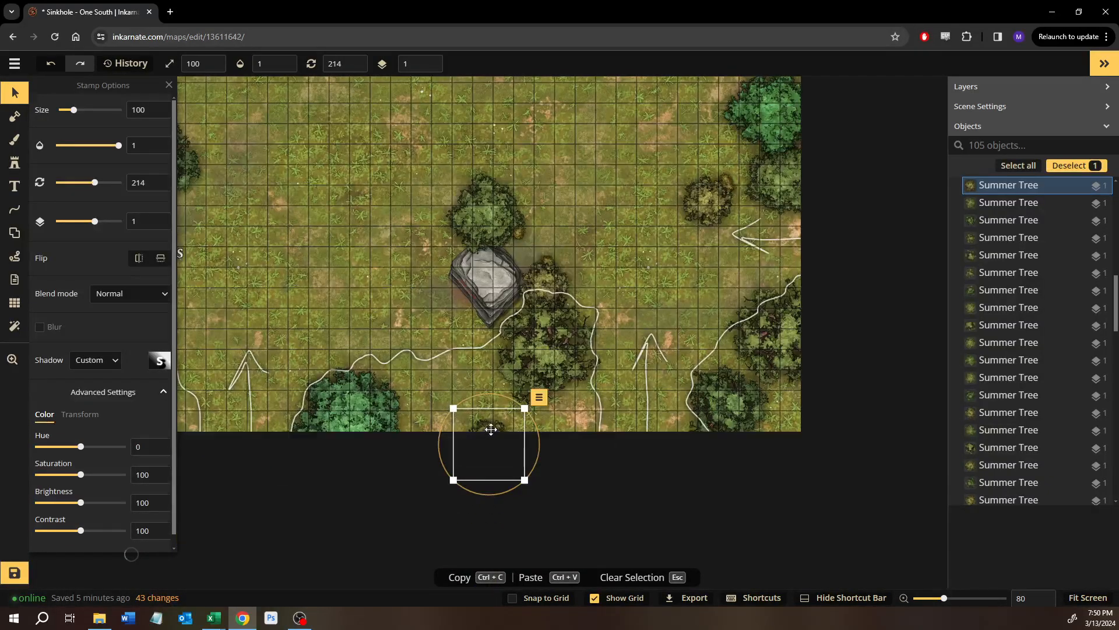
left_click_drag(488, 431, 491, 362)
scroll(451, 361, "up", 5)
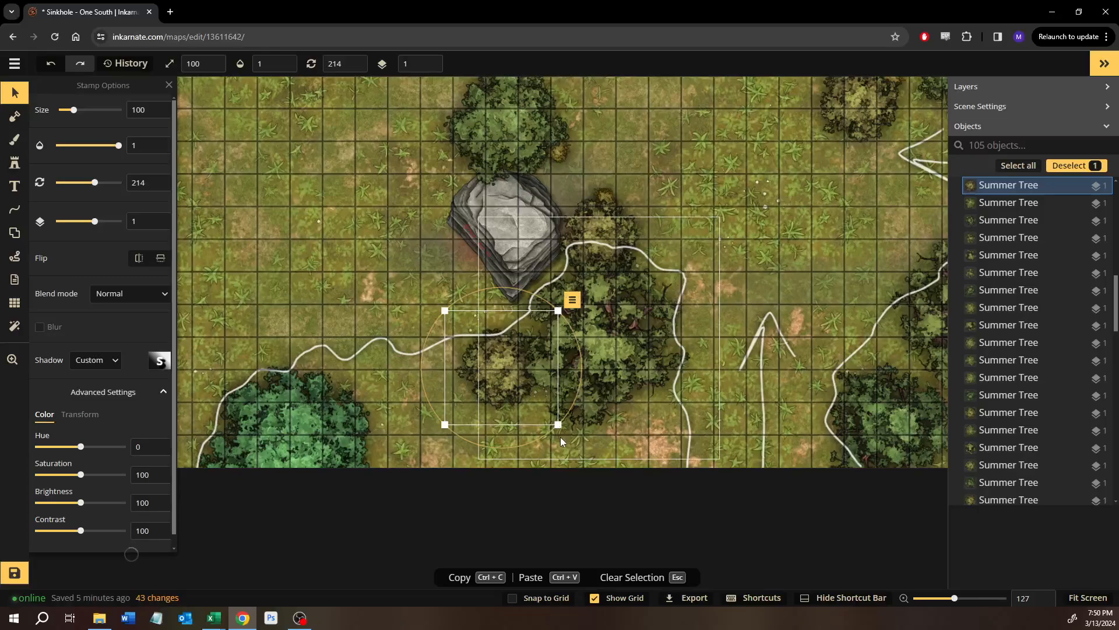
Shrink the small yellowish tree south of the rock to 94, rotate it to 247, and nudge it slightly south.
left_click_drag(557, 426, 552, 418)
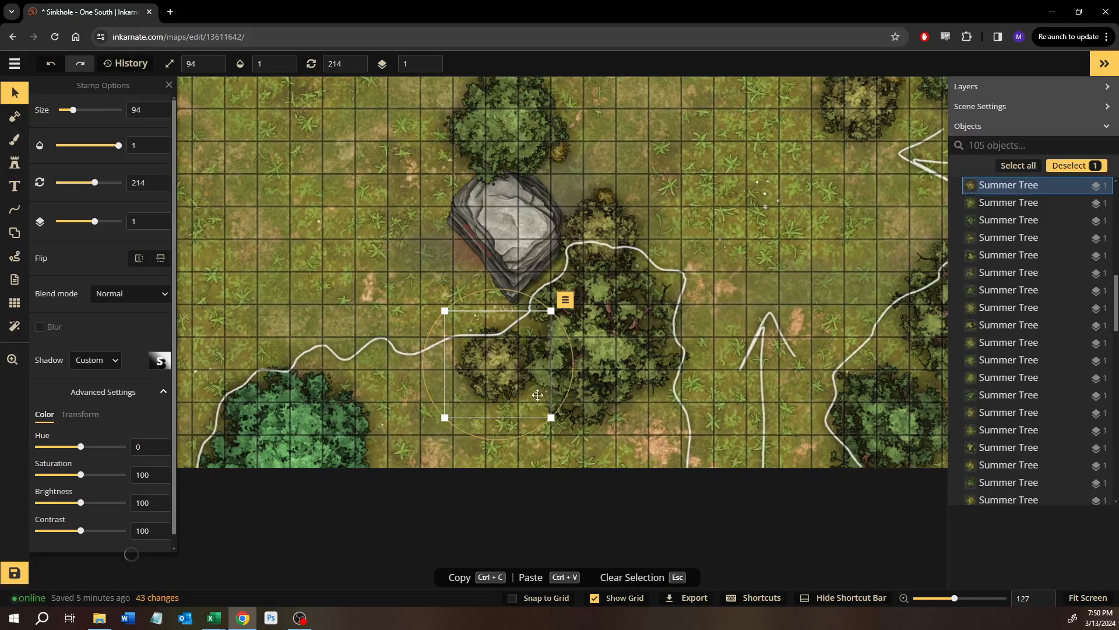
left_click_drag(533, 296, 563, 325)
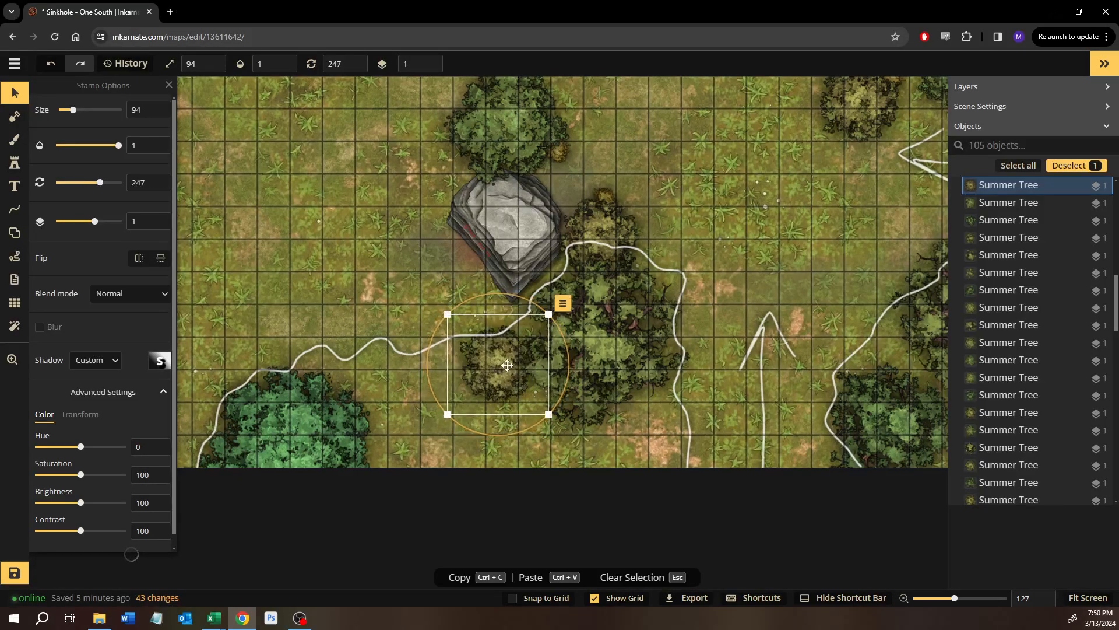
left_click_drag(505, 366, 505, 372)
left_click(652, 200)
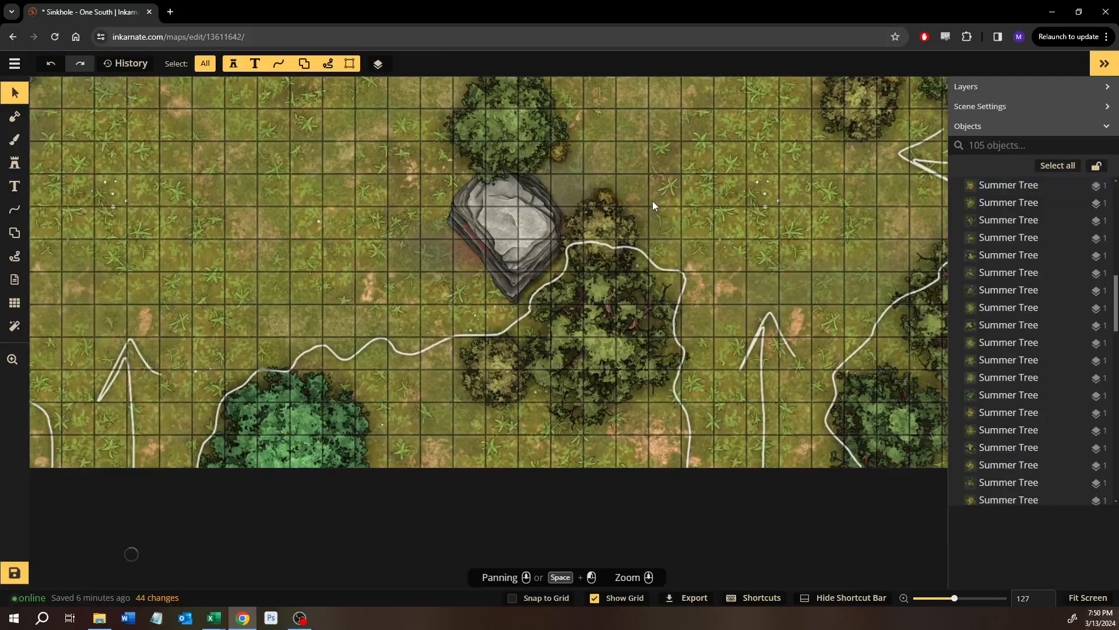
Move a large spare tree from above the map to the open area between the Collapses label and the rock.
scroll(650, 214, "down", 1)
left_click_drag(650, 214, 475, 435)
scroll(557, 241, "down", 1)
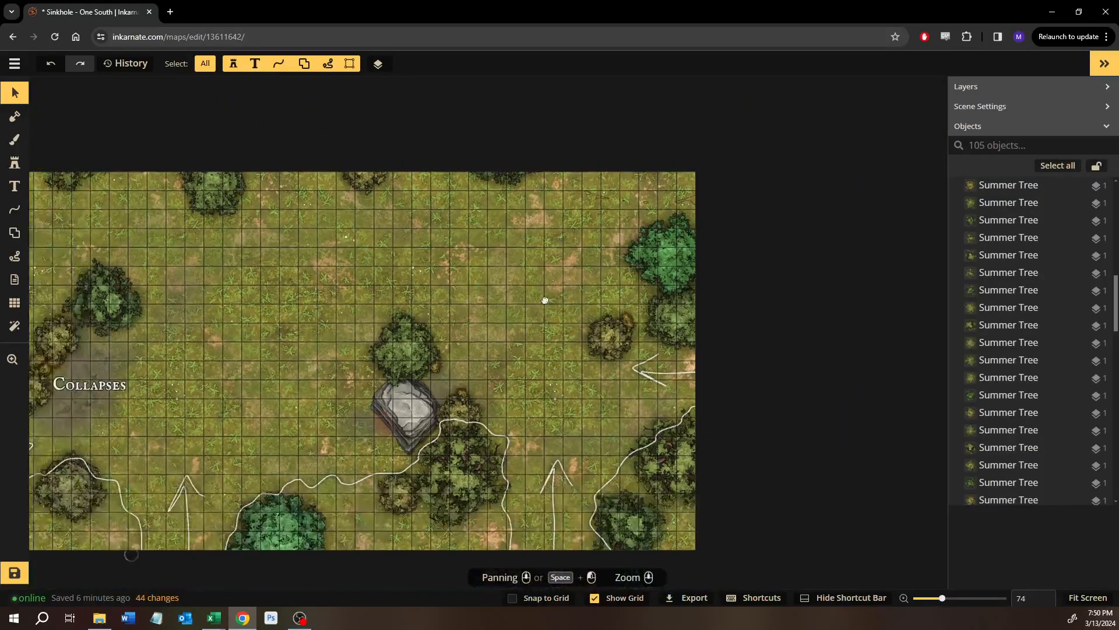
left_click_drag(543, 298, 544, 517)
left_click_drag(711, 113, 674, 303)
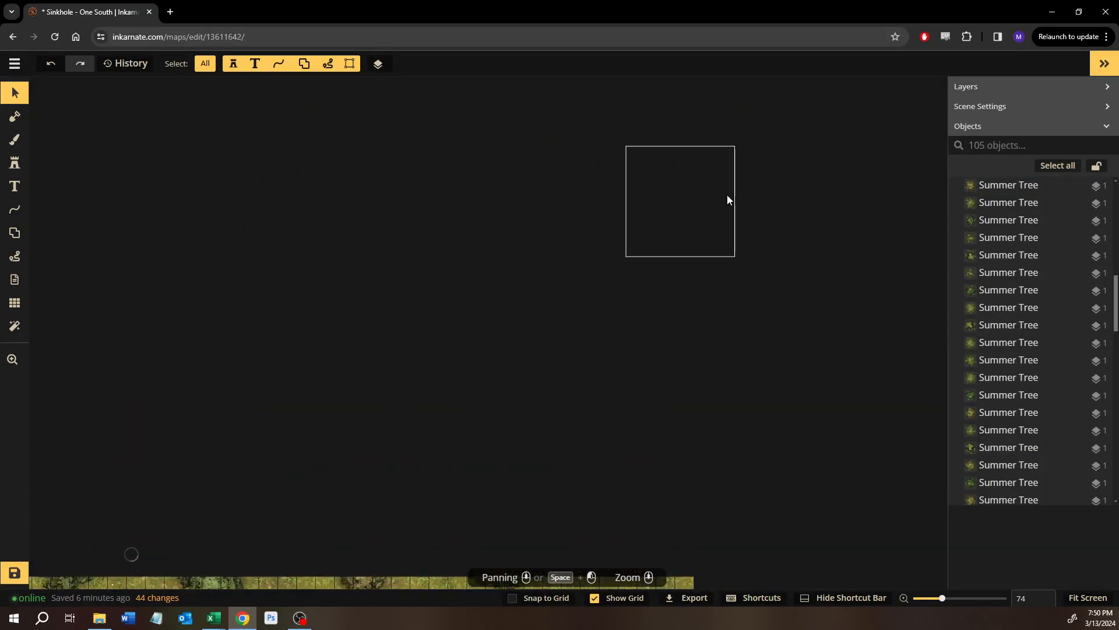
left_click(650, 203)
left_click_drag(683, 202, 323, 450)
left_click_drag(323, 450, 445, 168)
left_click_drag(402, 268, 495, 351)
left_click(552, 270)
Resize the central tree to 89, rotate it to 106, and set its hue to -10 and saturation to 76.
left_click(499, 347)
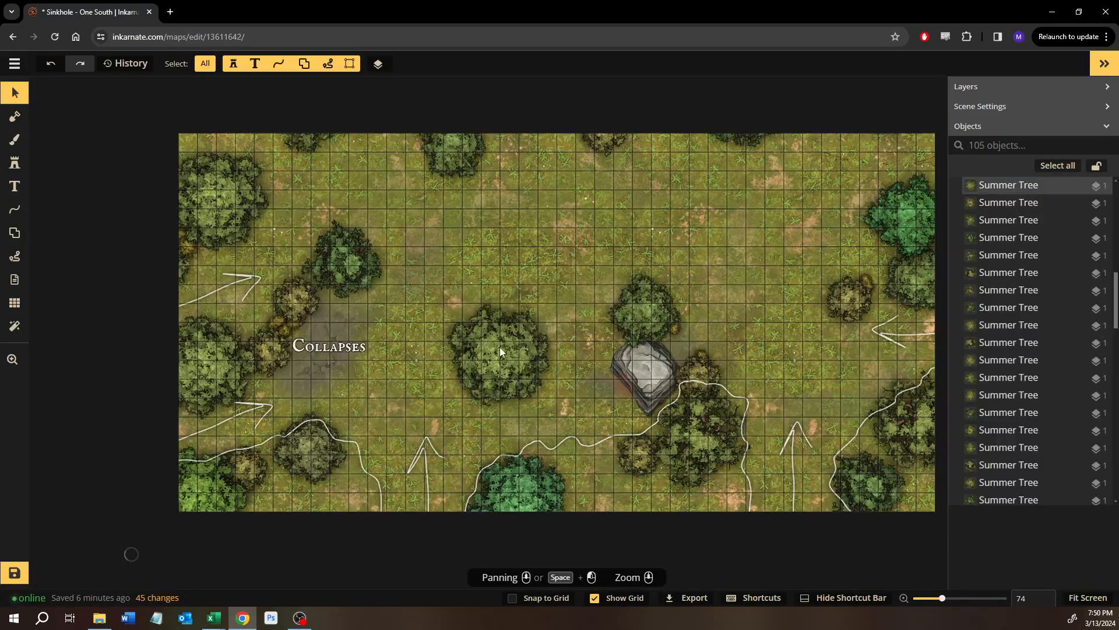
left_click_drag(537, 403, 527, 395)
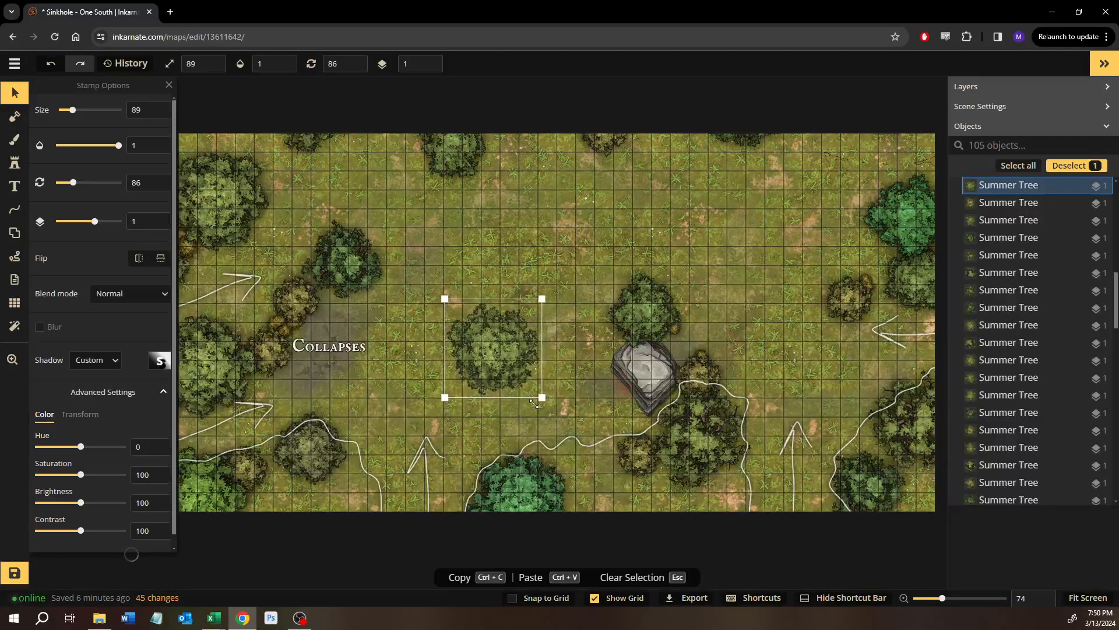
left_click_drag(554, 287, 530, 303)
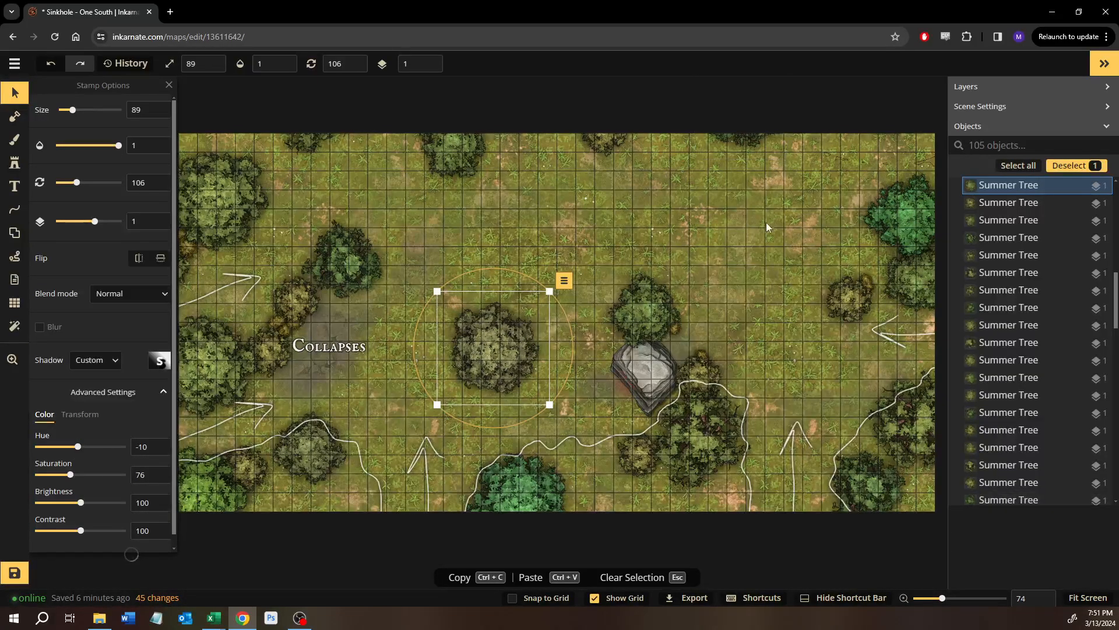
Lock the four trees that overlap the map's northern edge.
left_click(739, 236)
scroll(739, 236, "down", 3)
left_click_drag(728, 234, 534, 392)
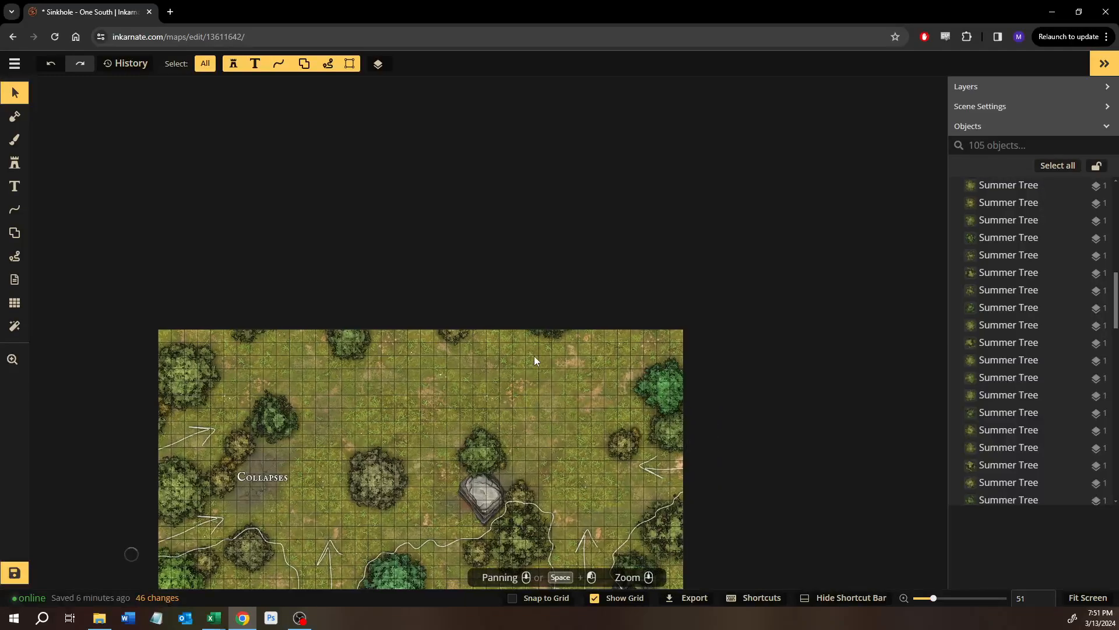
scroll(533, 327, "down", 3)
left_click_drag(724, 172, 193, 418)
left_click(347, 431)
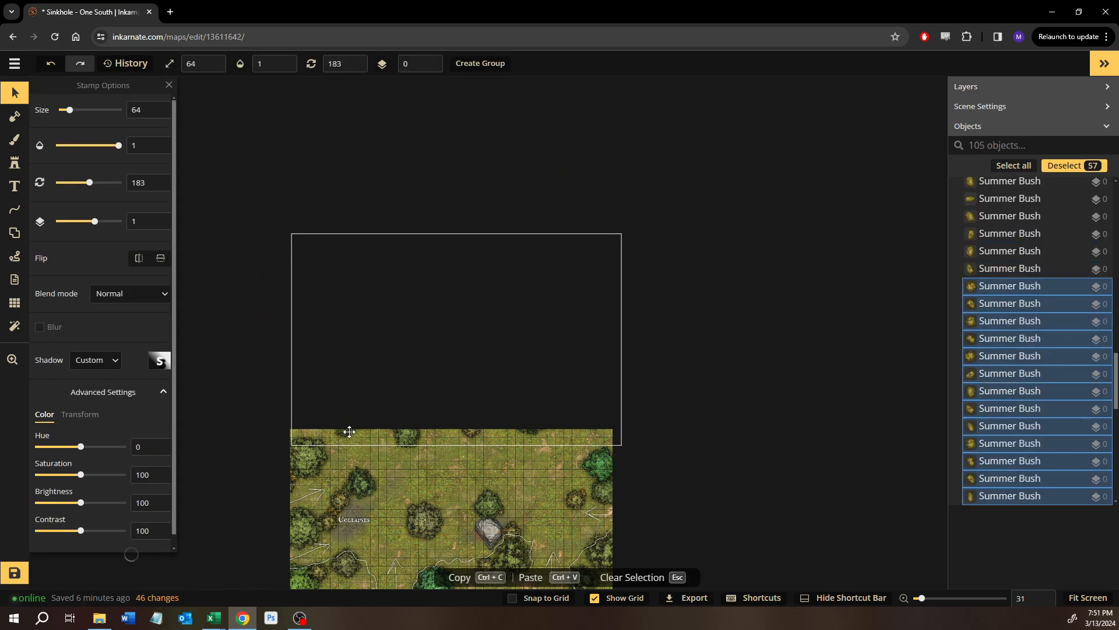
left_click(410, 443, "shift")
left_click(475, 431, "shift")
left_click(527, 429, "shift")
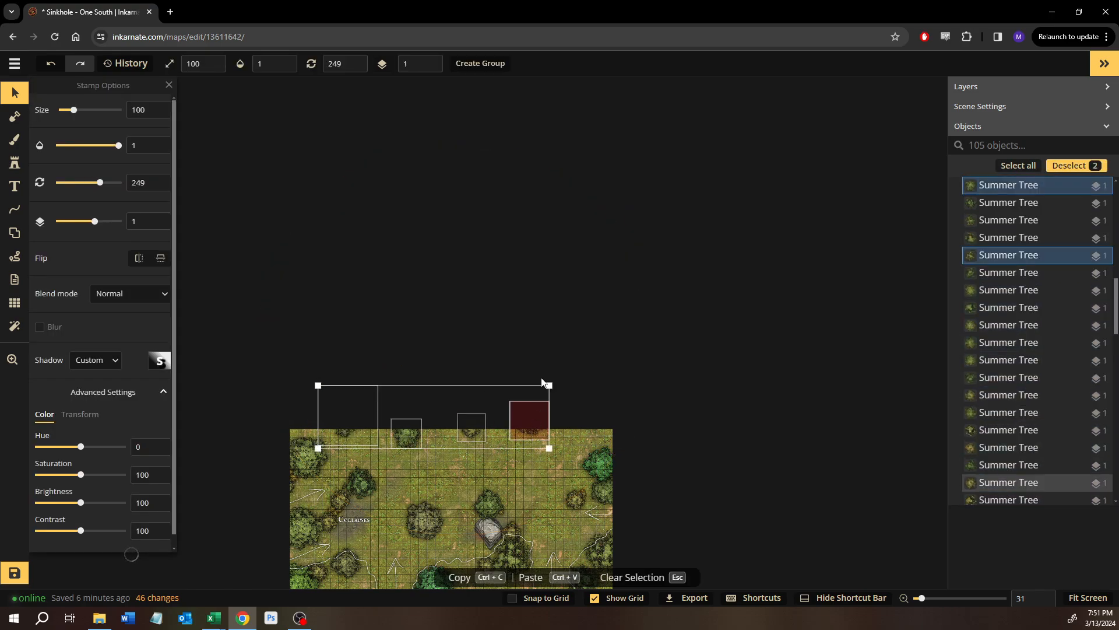
left_click(563, 376)
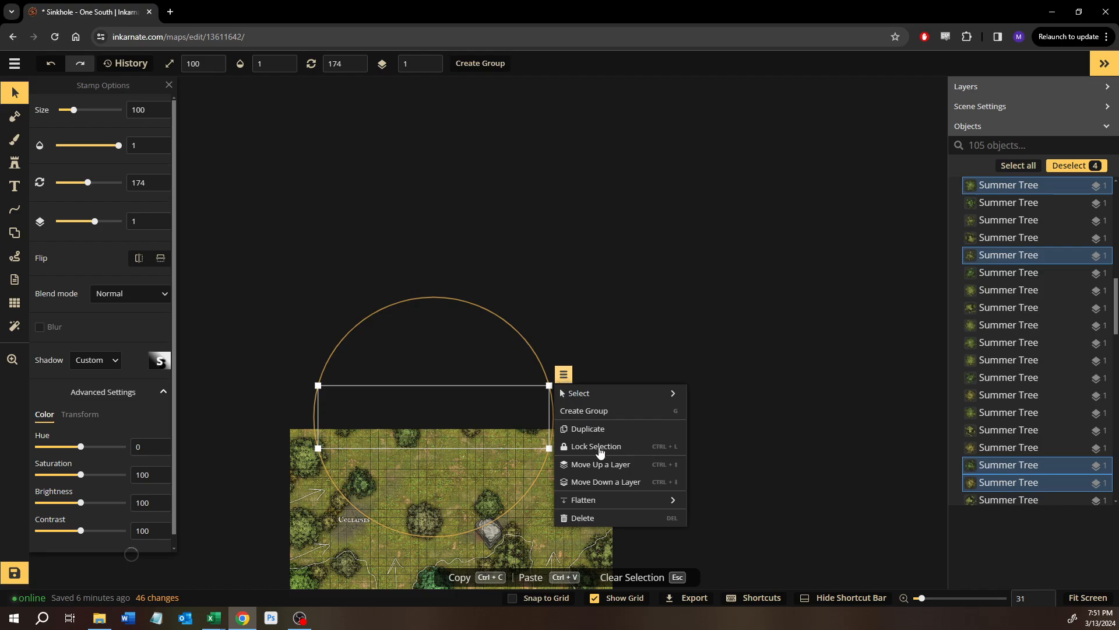
left_click(595, 446)
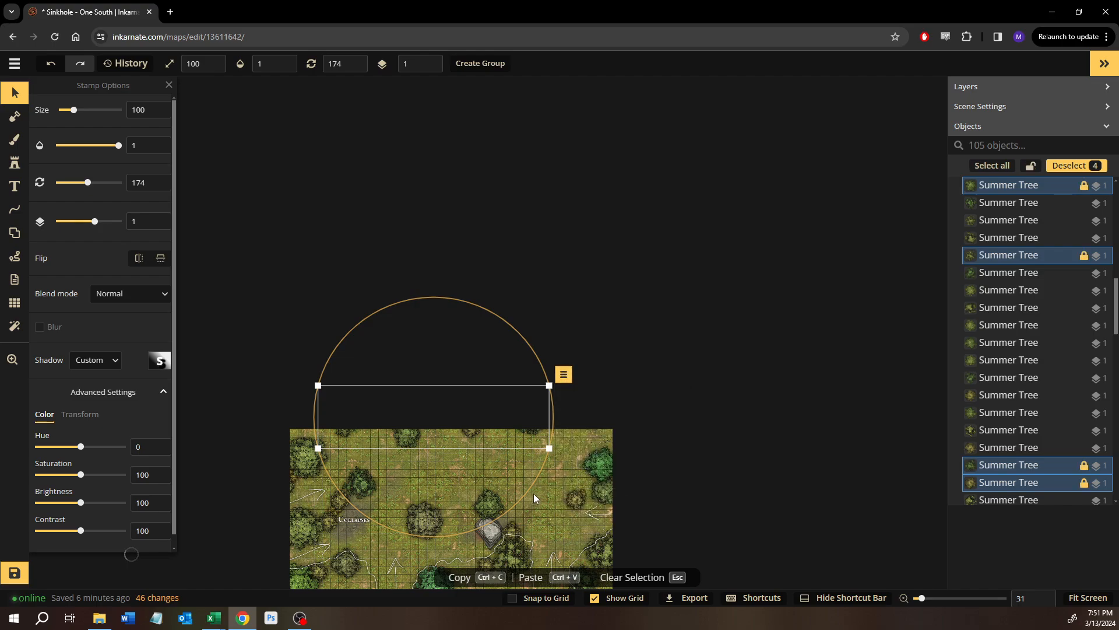
left_click(534, 494)
Move a small spare tree from above the map to the southern edge, east of the southwestern trees, and delete it.
scroll(534, 494, "up", 3)
left_click_drag(447, 492, 531, 348)
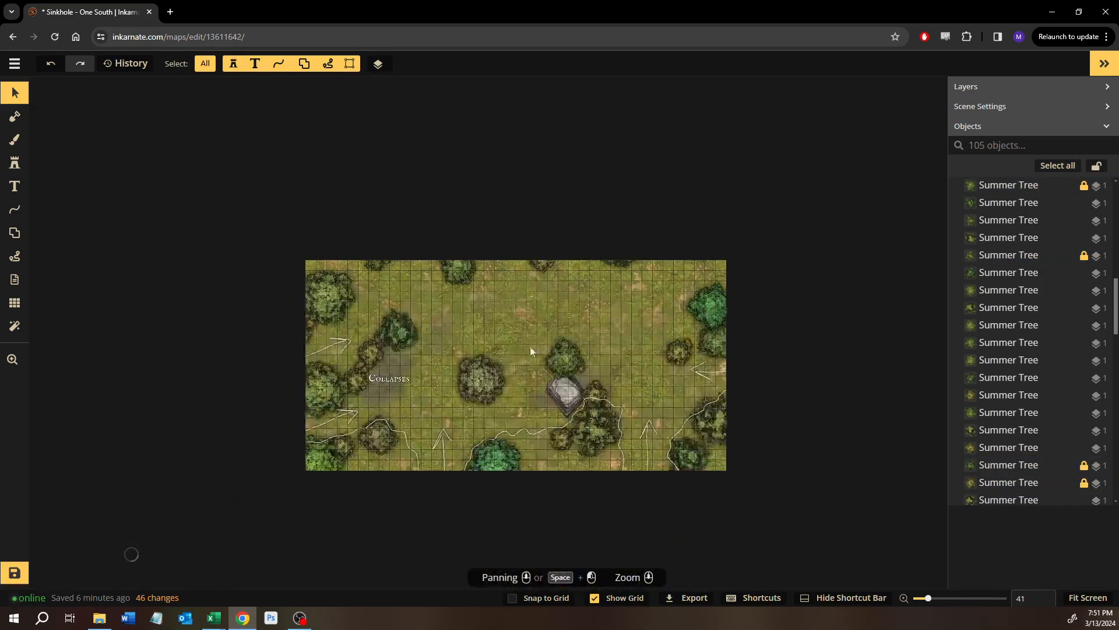
left_click(499, 366)
scroll(478, 357, "up", 5)
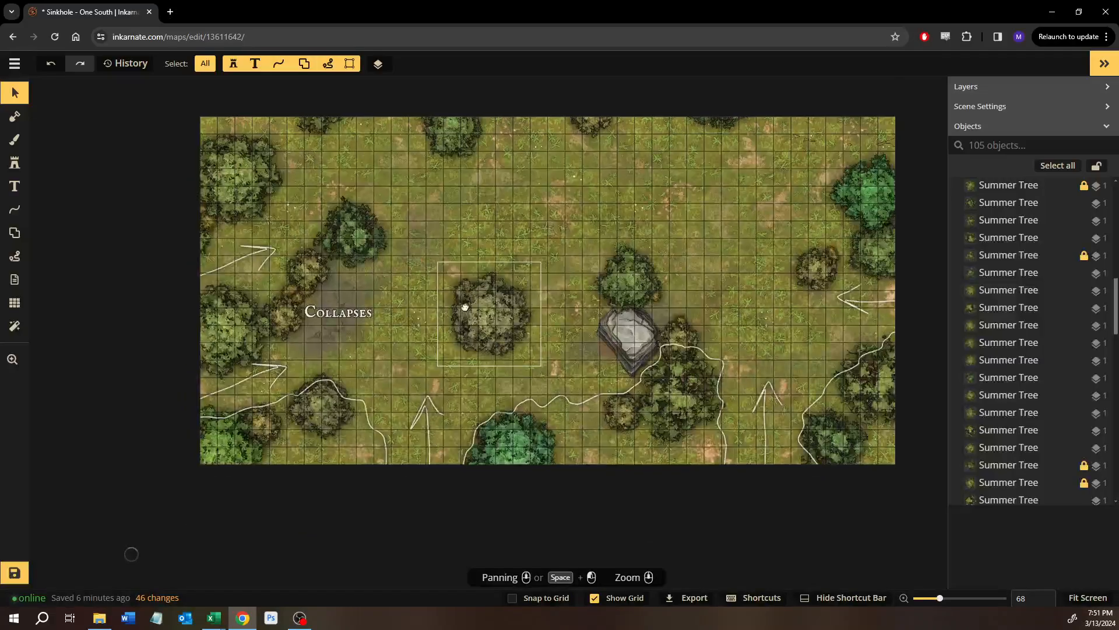
left_click_drag(465, 308, 431, 369)
scroll(431, 369, "down", 1)
scroll(396, 145, "down", 2)
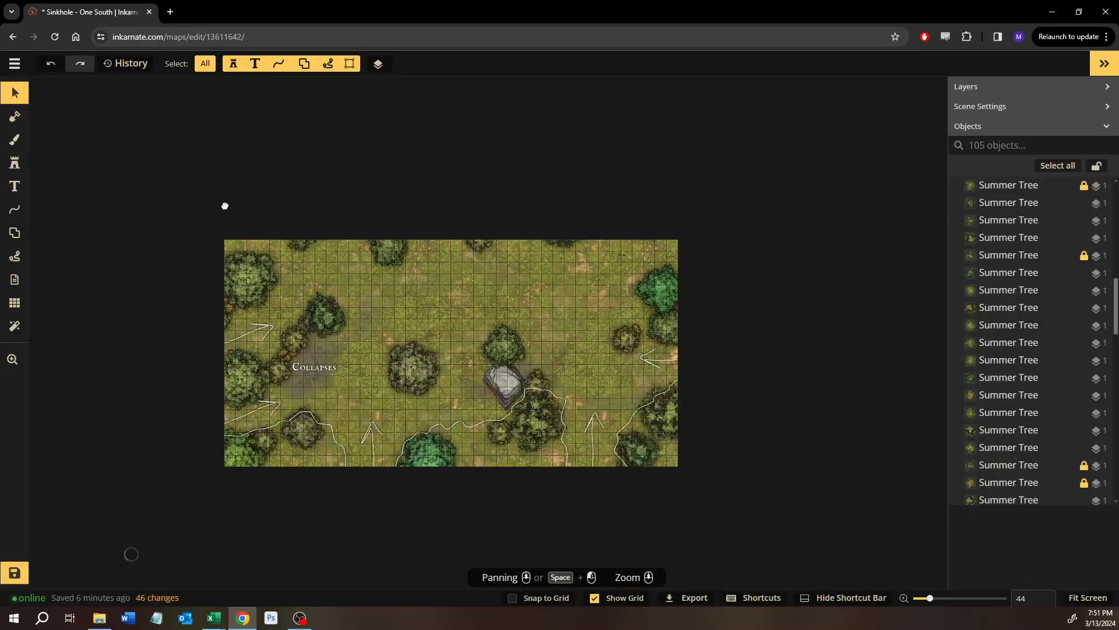
left_click(292, 239)
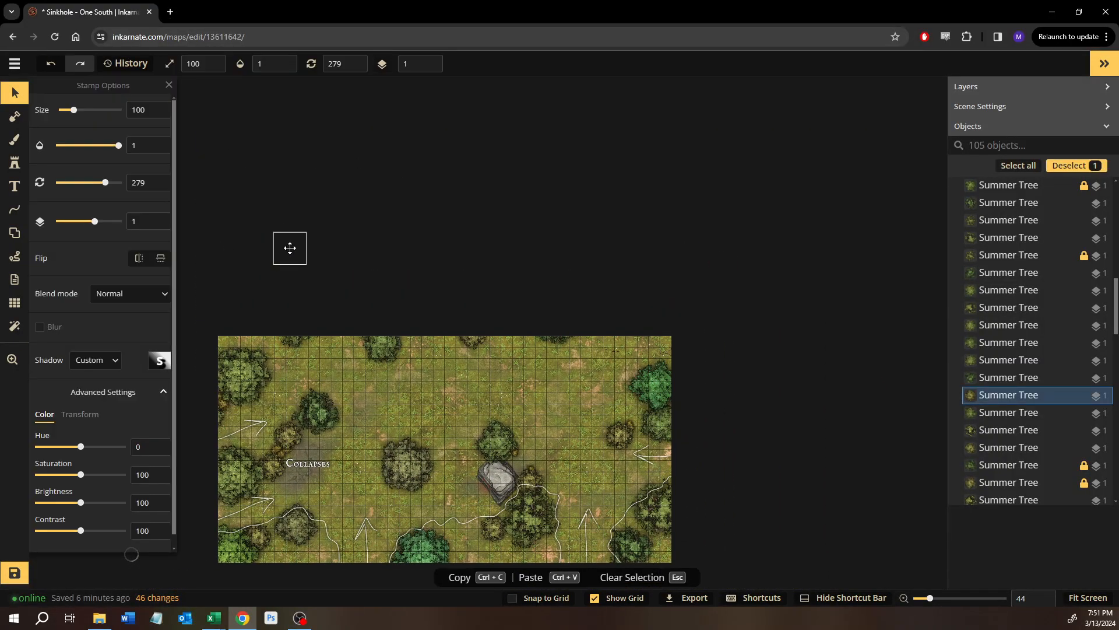
left_click_drag(289, 248, 369, 472)
left_click_drag(377, 426, 415, 281)
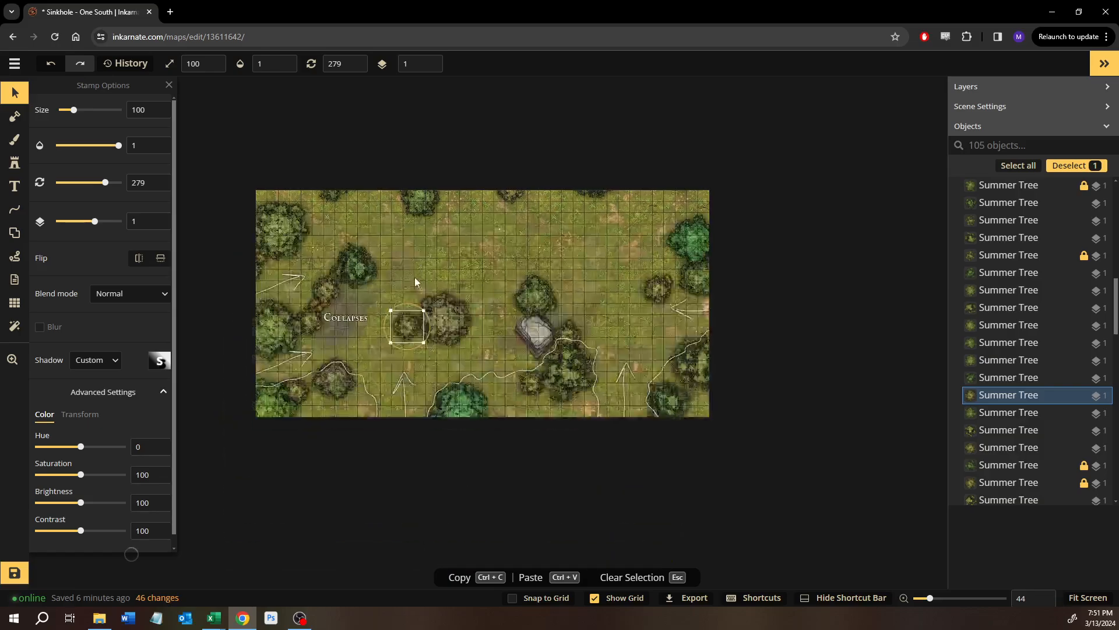
scroll(426, 303, "up", 5)
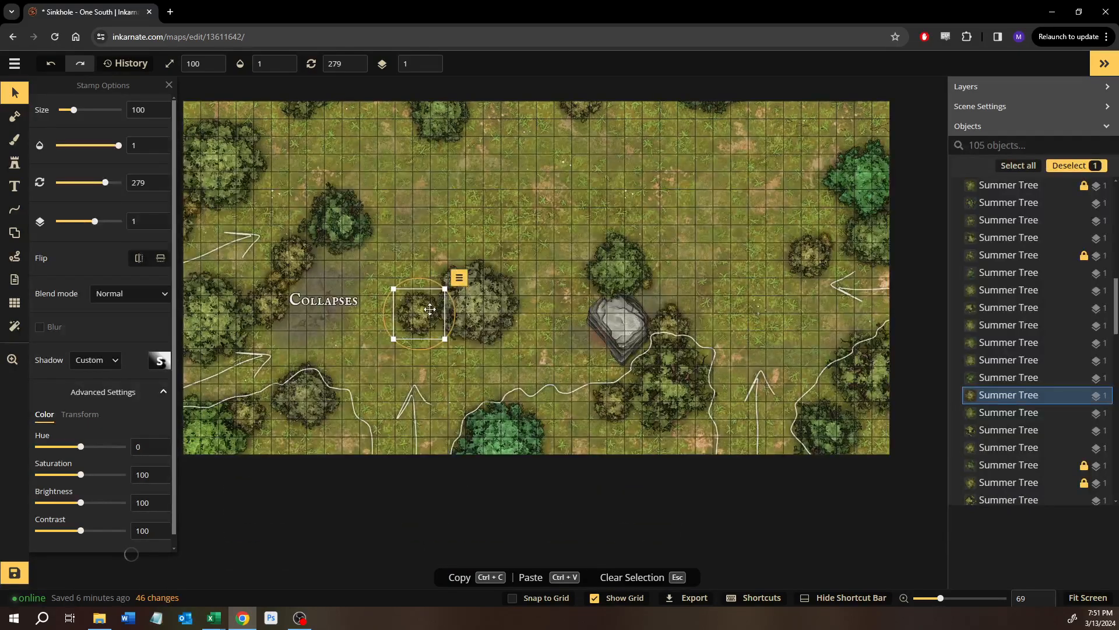
left_click_drag(365, 405, 354, 433)
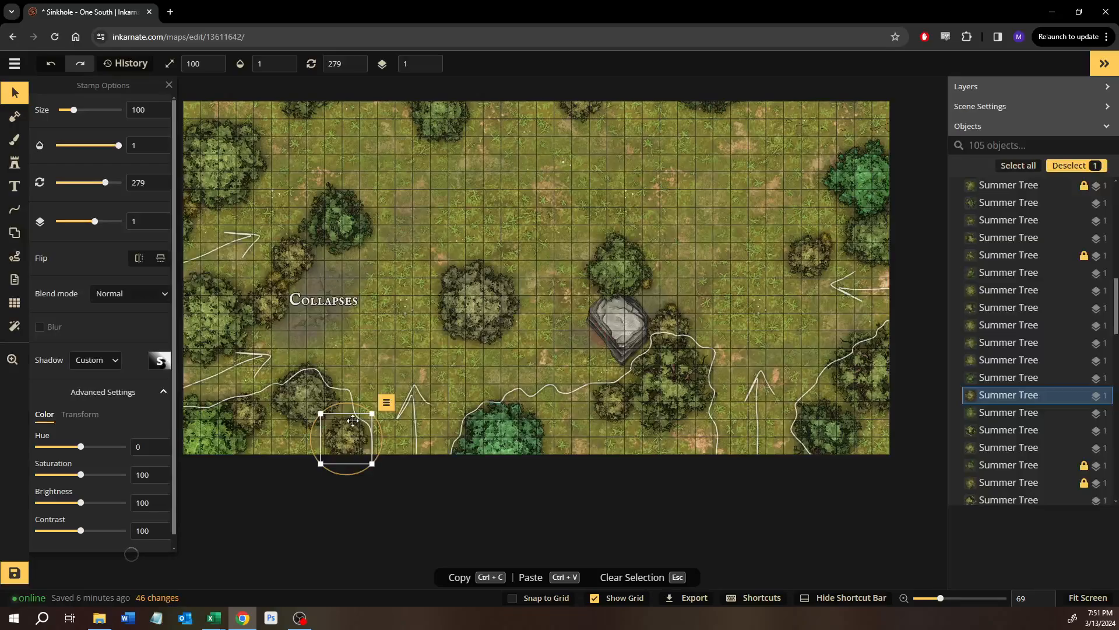
key("Delete")
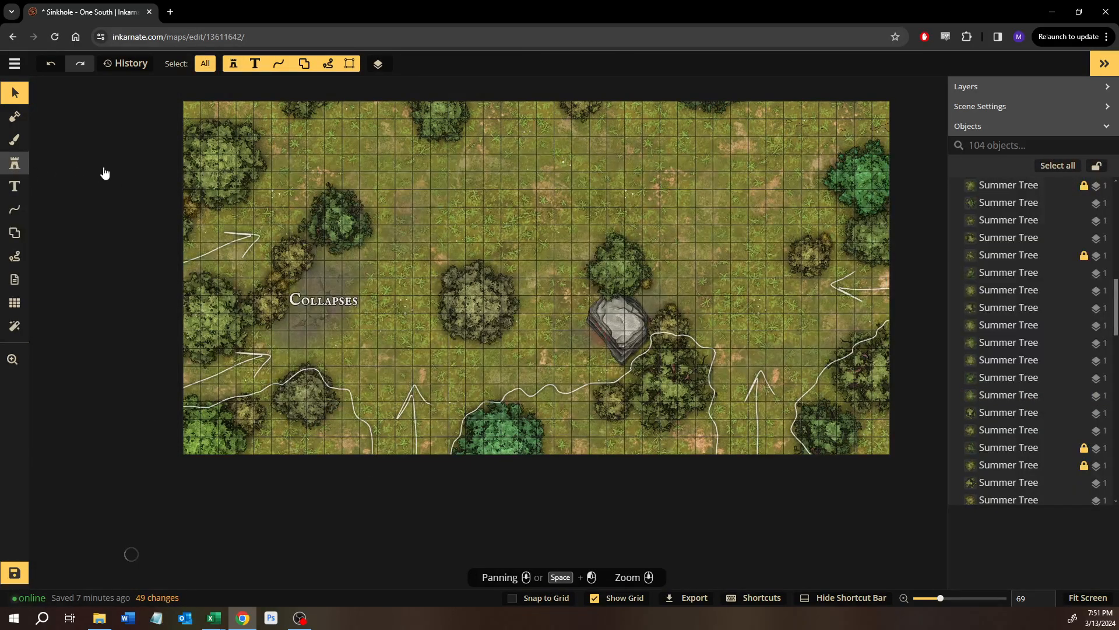
Open the stamp catalog and search Fantasy Battlemaps 2.0 for "dead tree".
left_click(15, 164)
type("f")
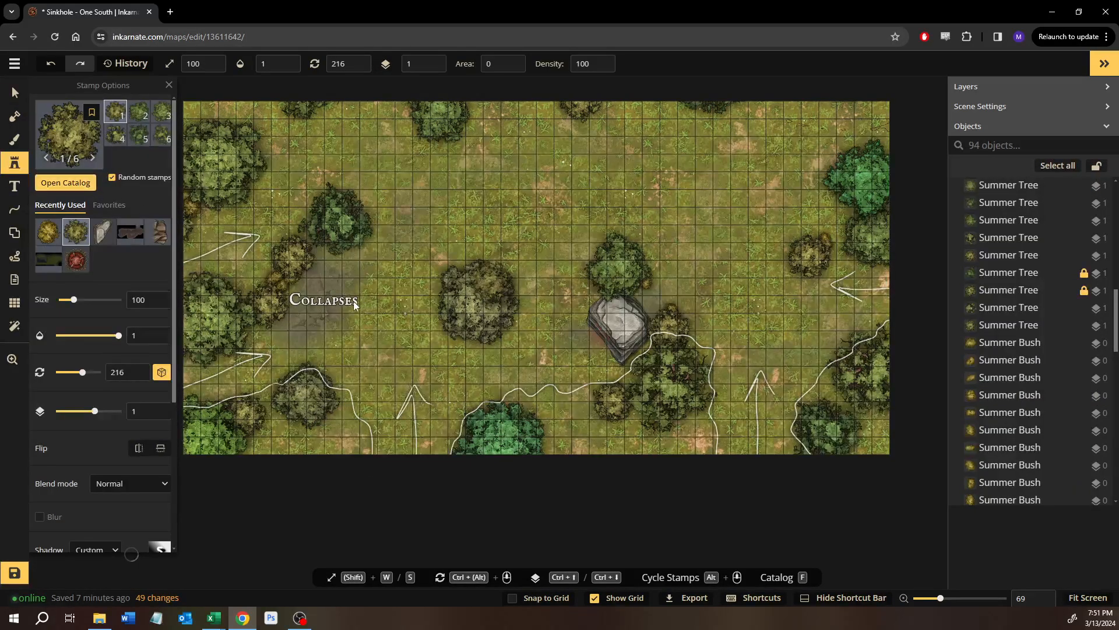
type("dd")
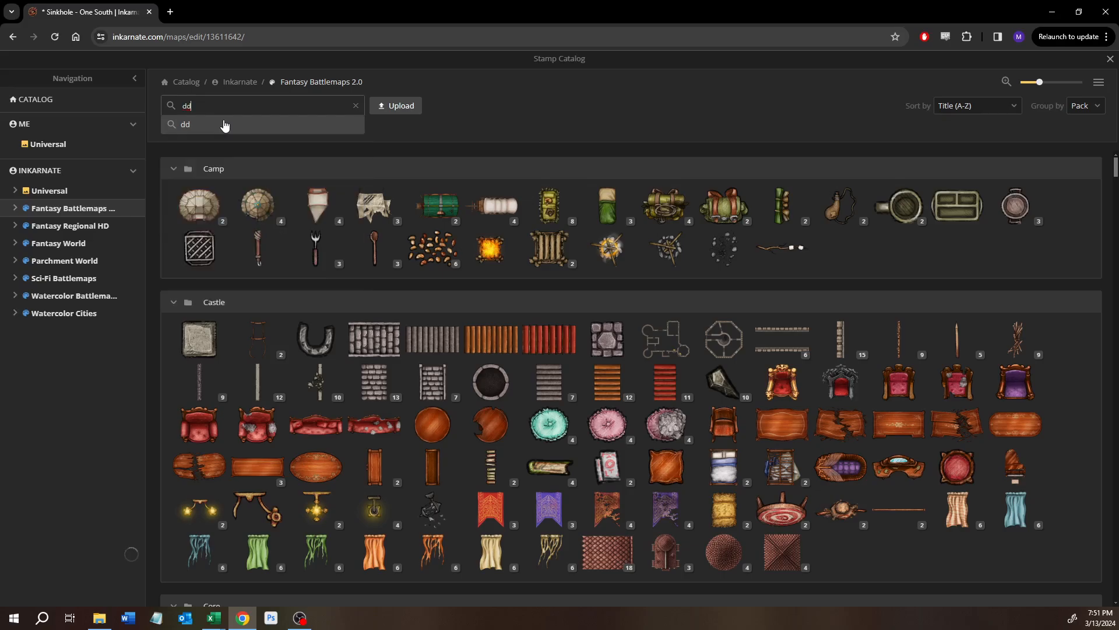
key("BackSpace")
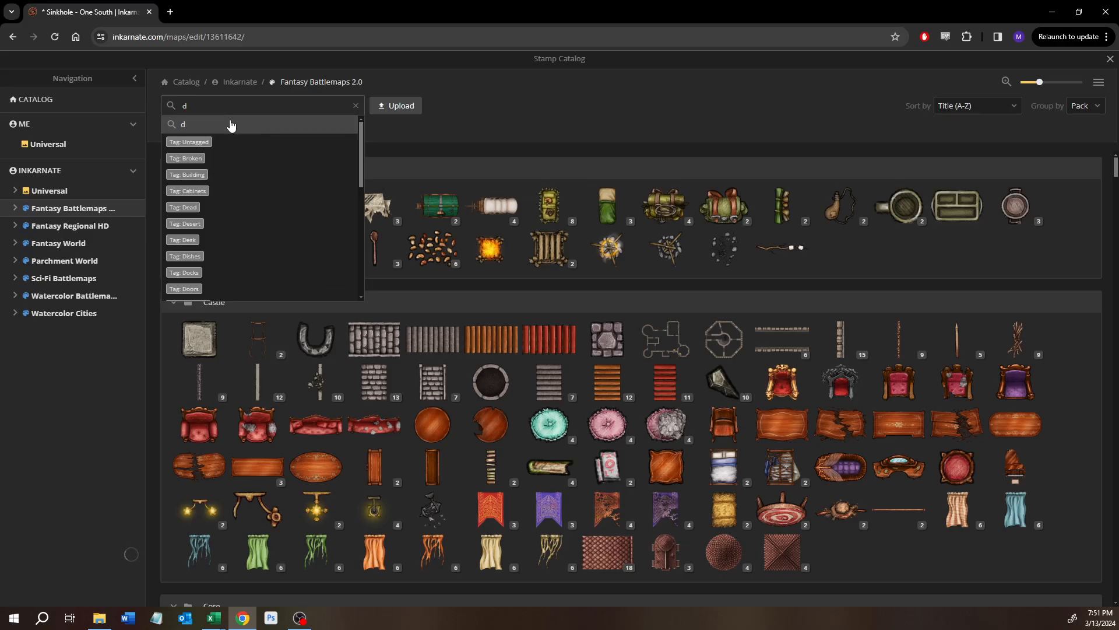
type("d")
key("BackSpace")
type("ead")
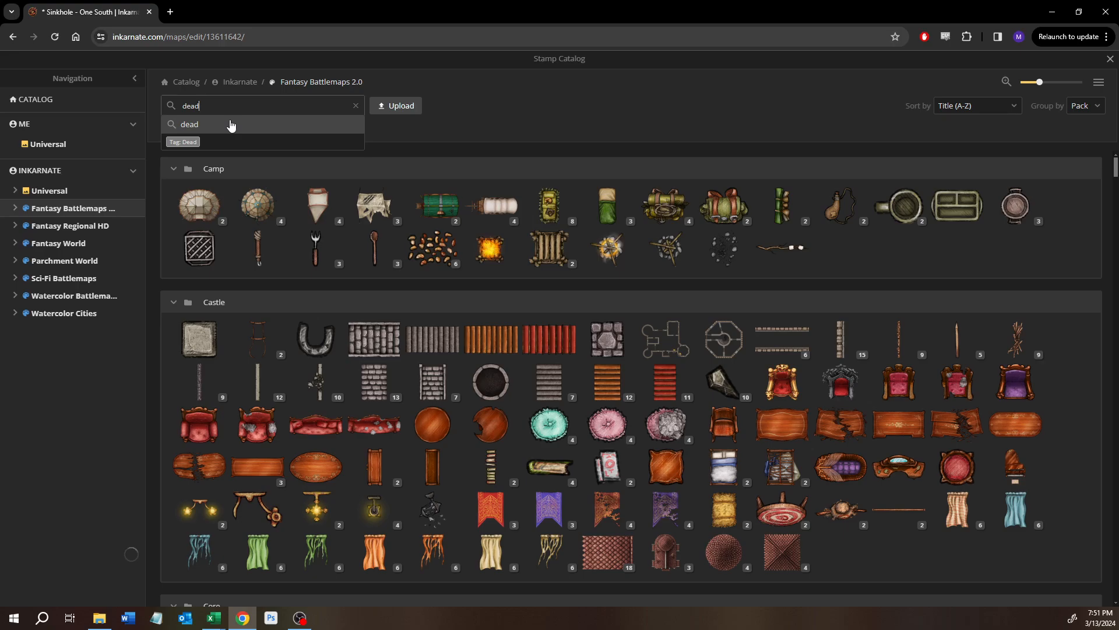
type(" te")
key("BackSpace")
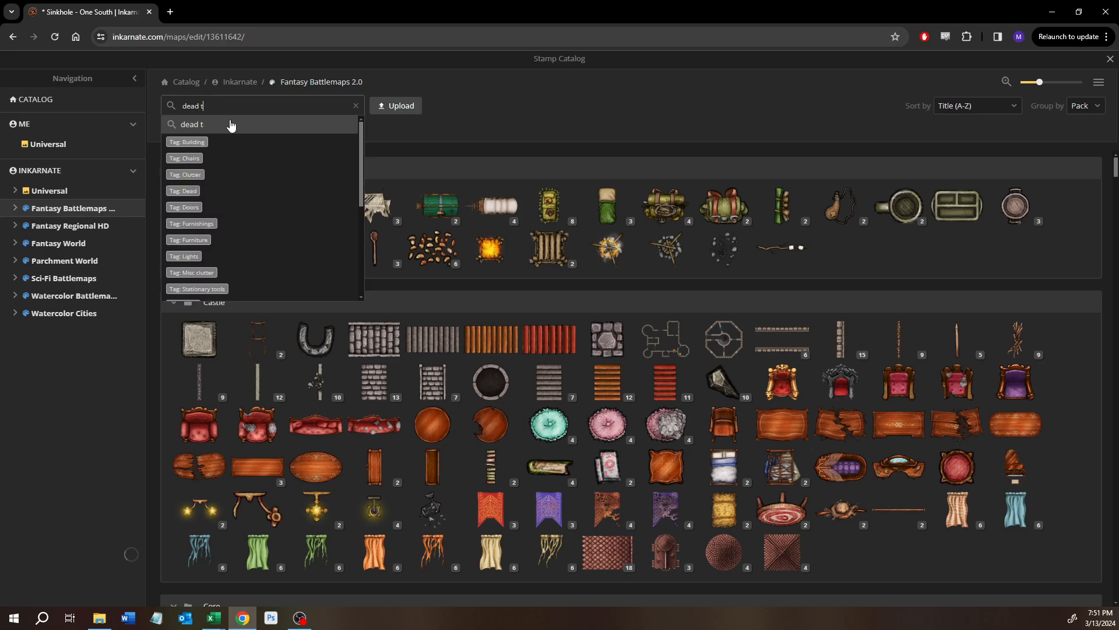
type("ree")
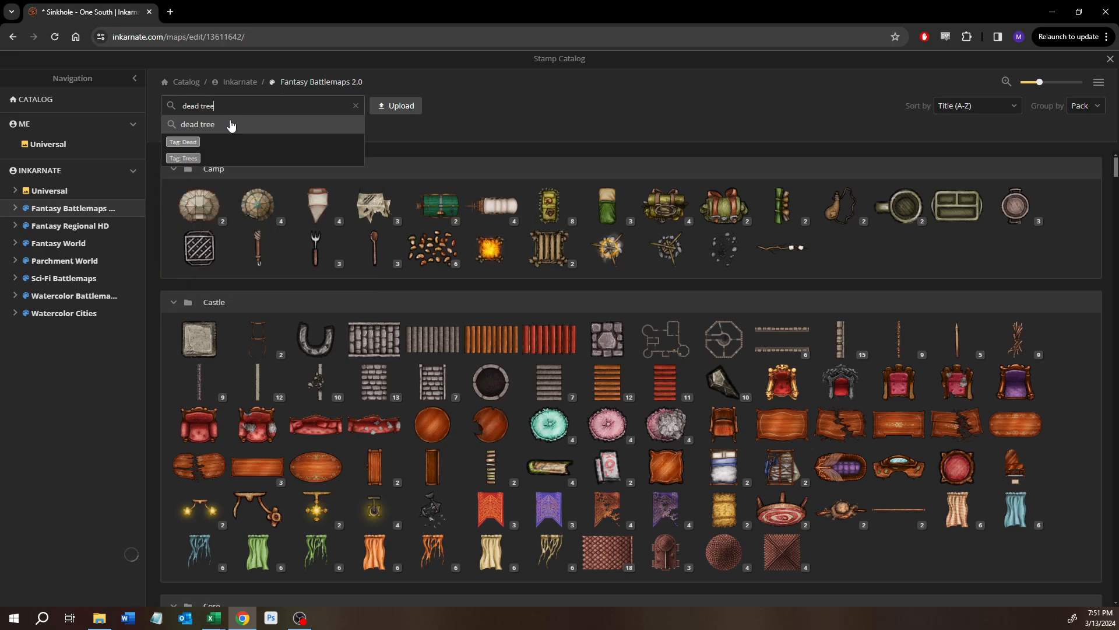
left_click(231, 124)
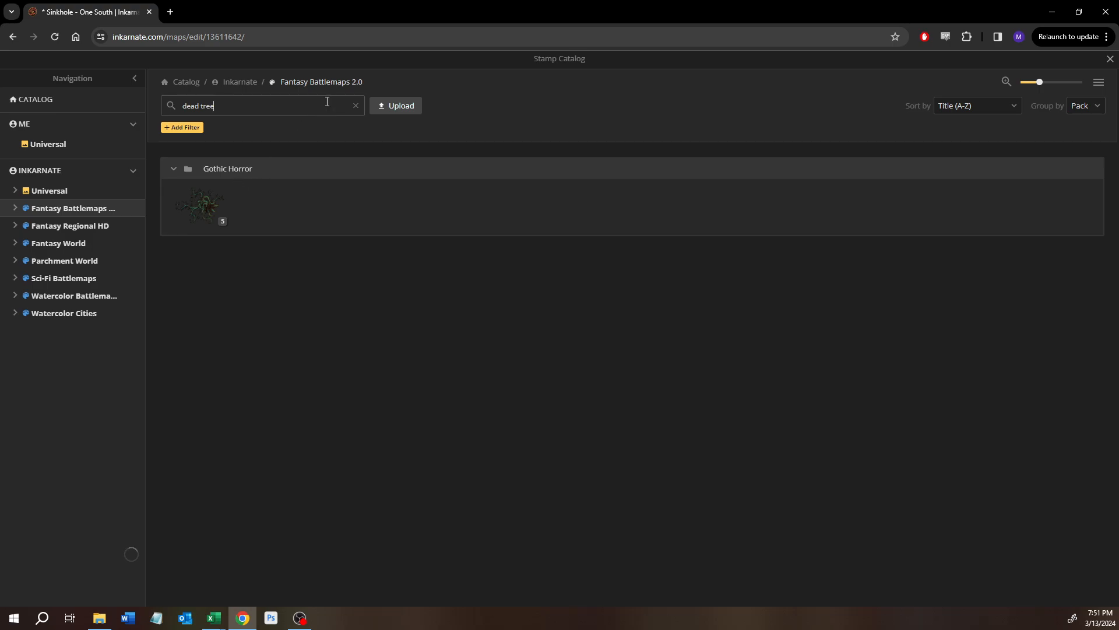
Replace the catalog search with "tree" and run it.
left_click(287, 110)
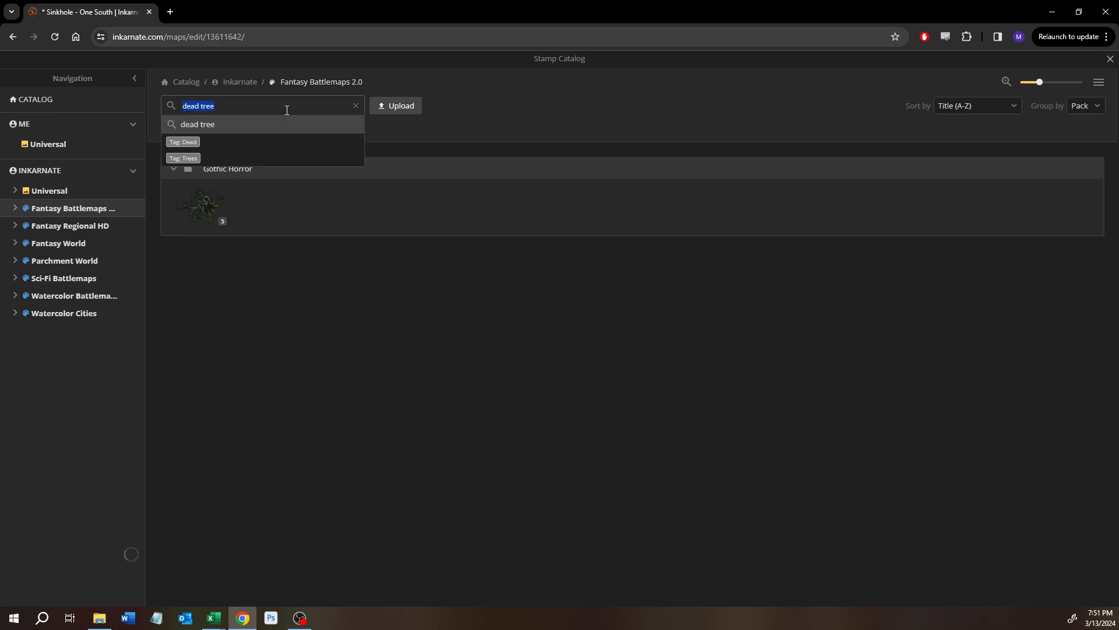
left_click(287, 110)
type("e")
key("BackSpace")
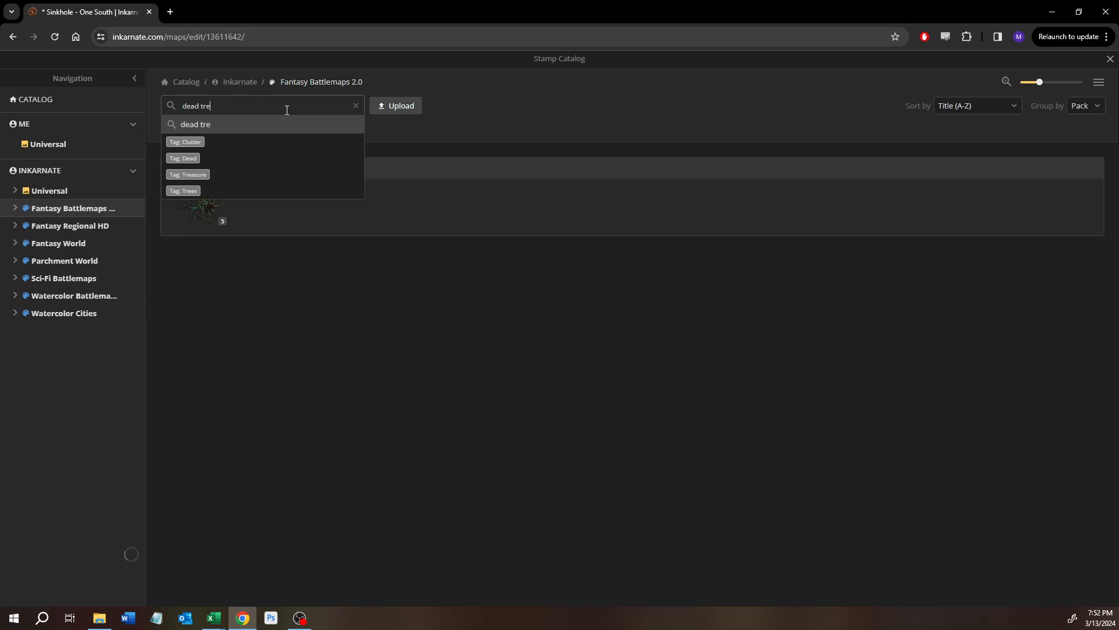
key("BackSpace")
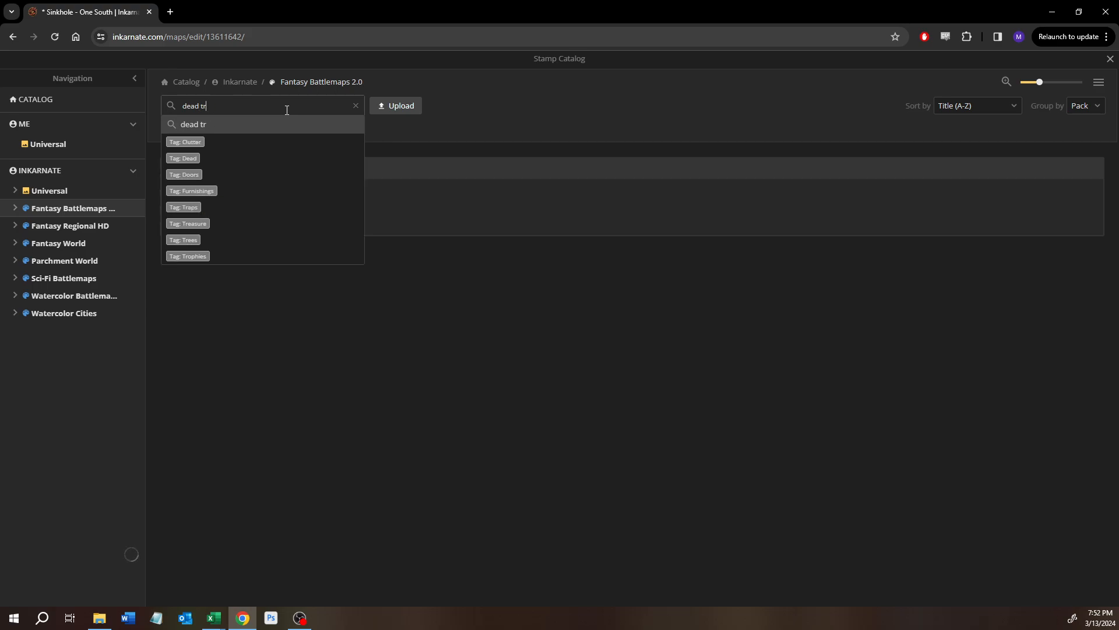
key("BackSpace")
key("BackSpace")
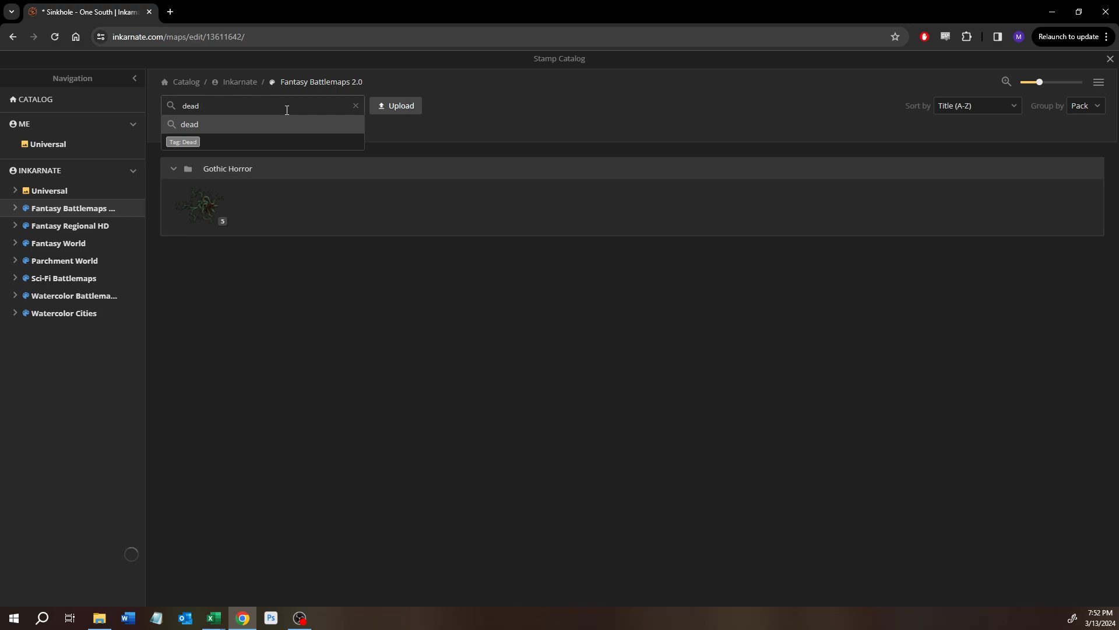
key("BackSpace")
key("BackSpace")
key("BackSpace")
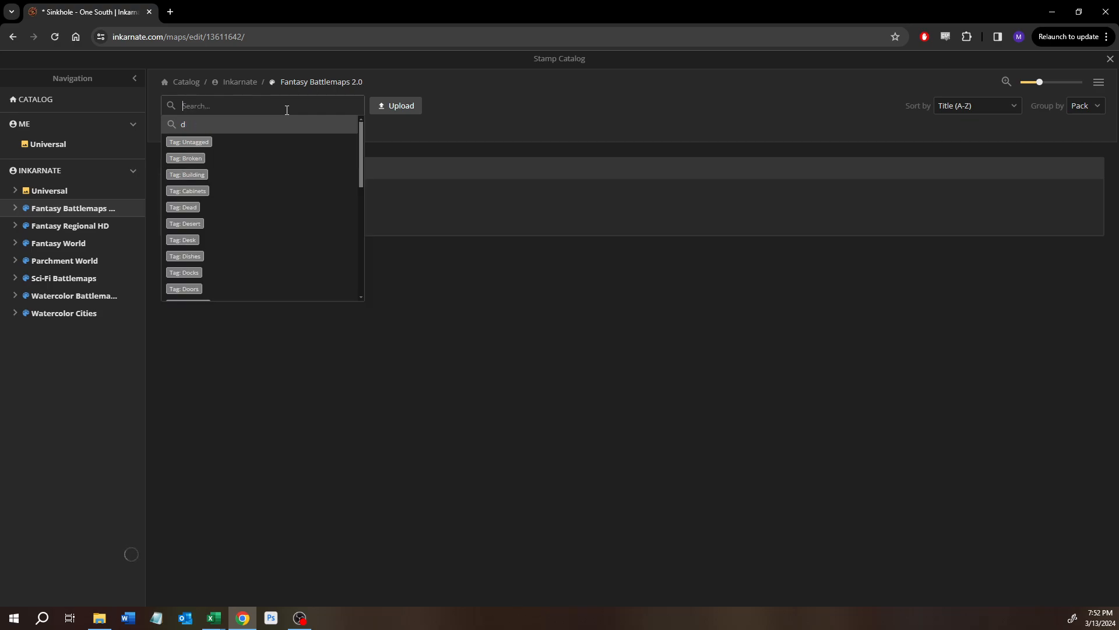
type("tr")
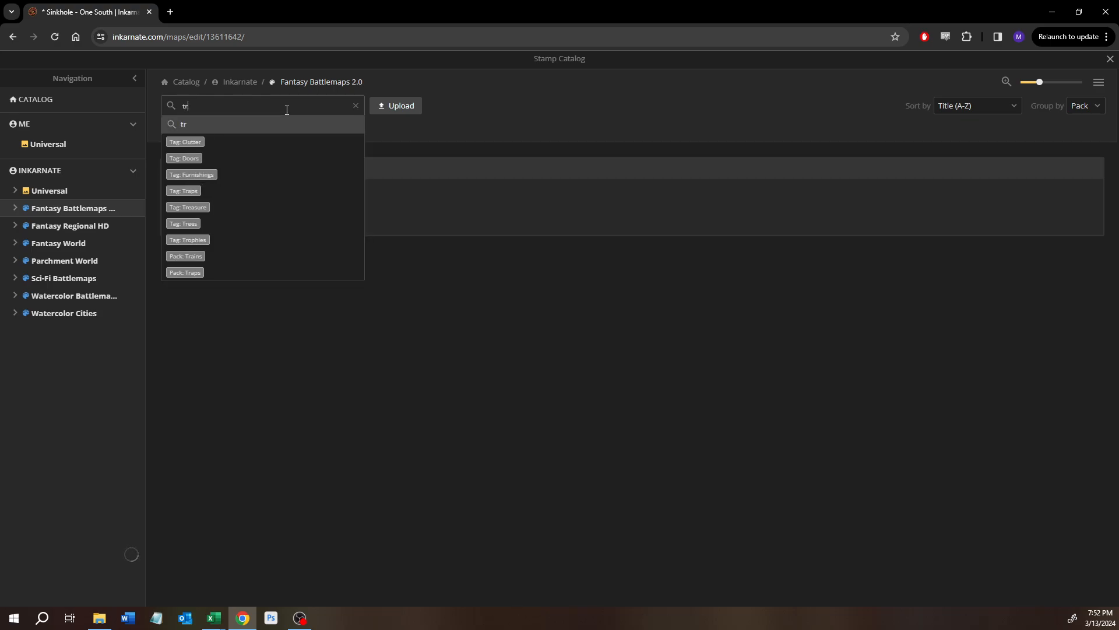
type("ee")
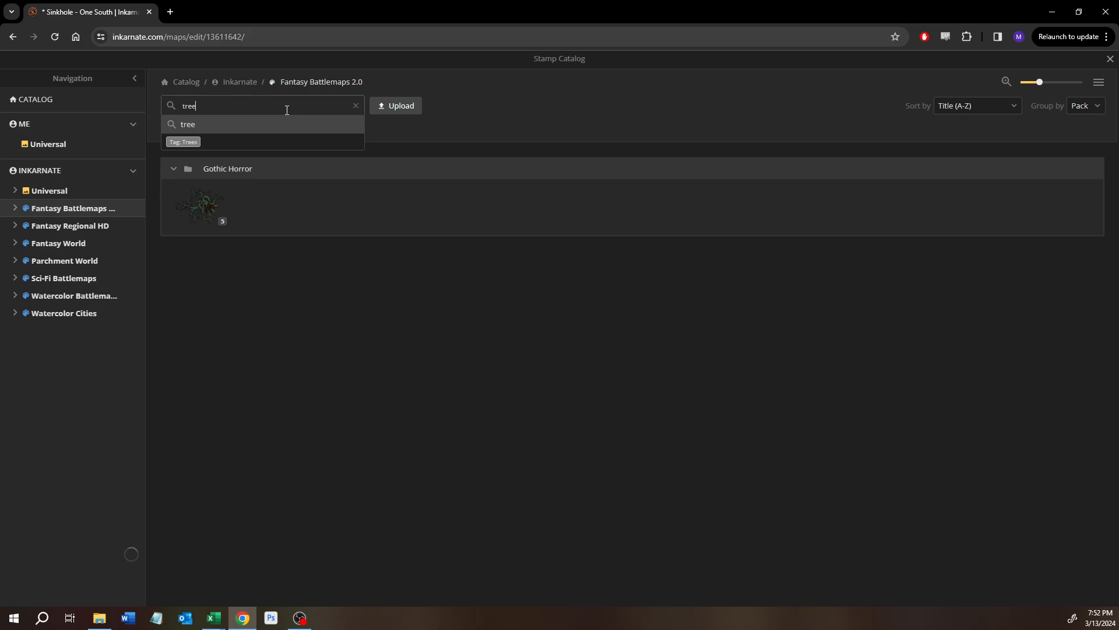
key("Return")
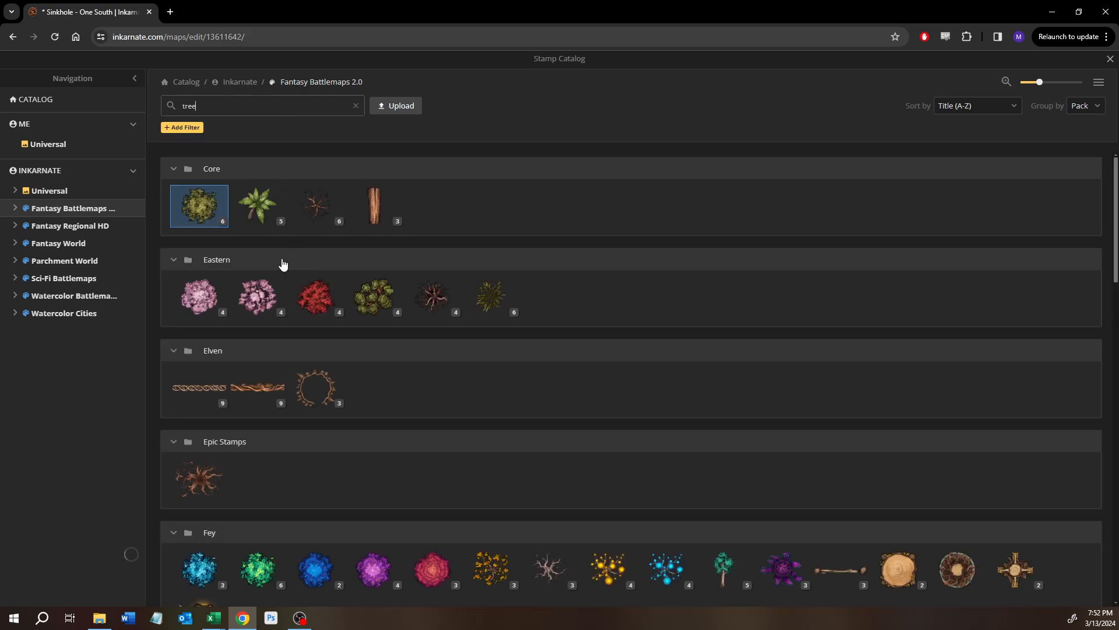
Choose variant 6 of the Fallen Tree stamp in the Forest pack and place it near the map's southwestern edge.
scroll(424, 440, "down", 6)
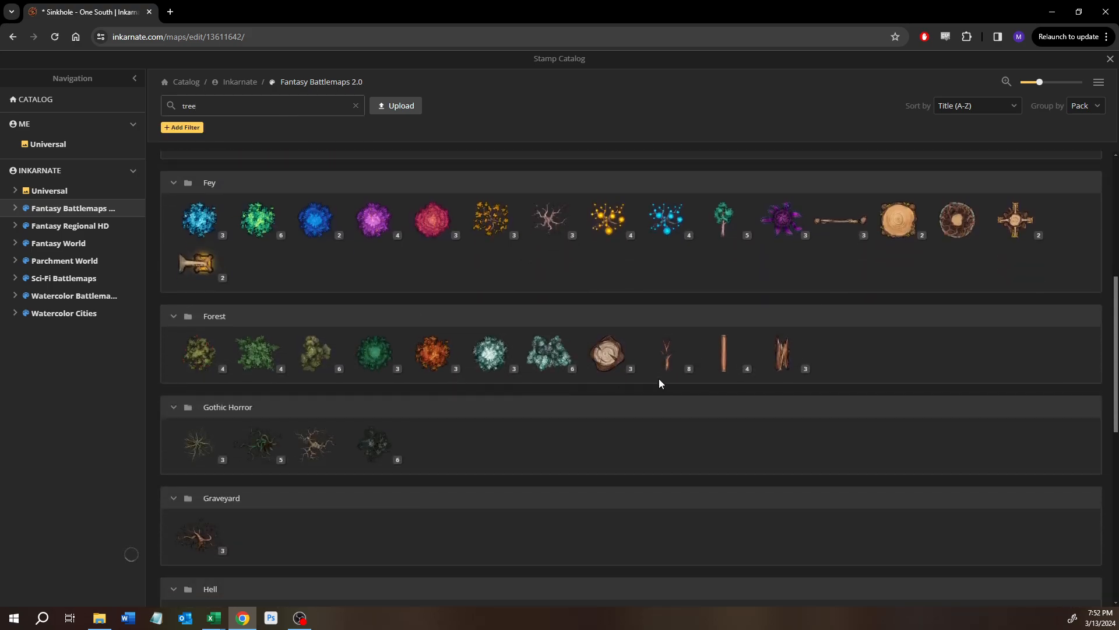
left_click(670, 357)
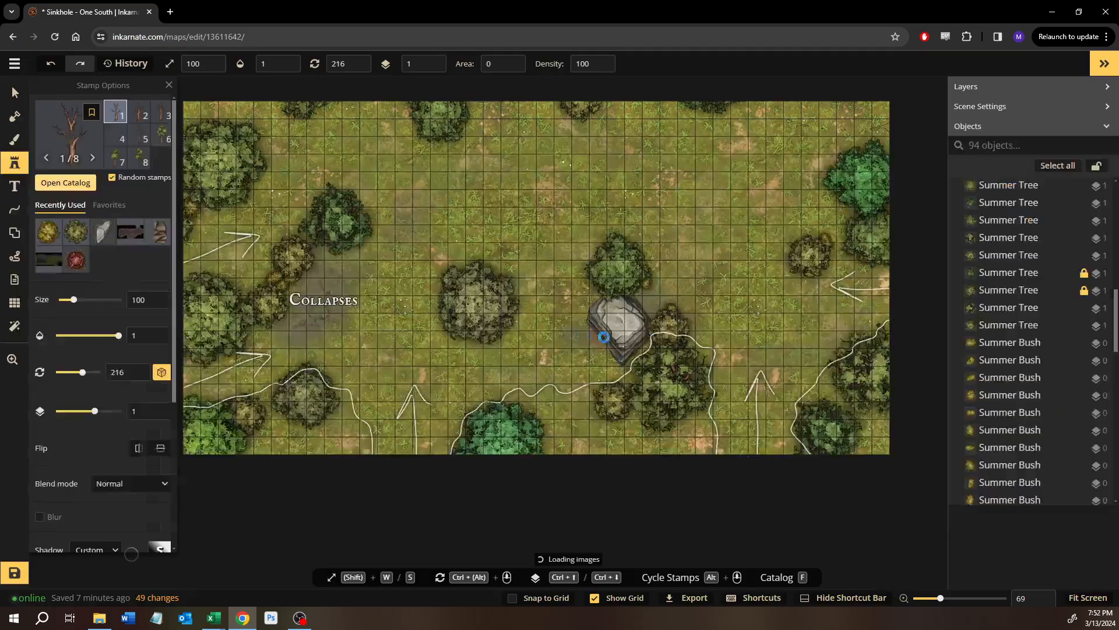
left_click(162, 136)
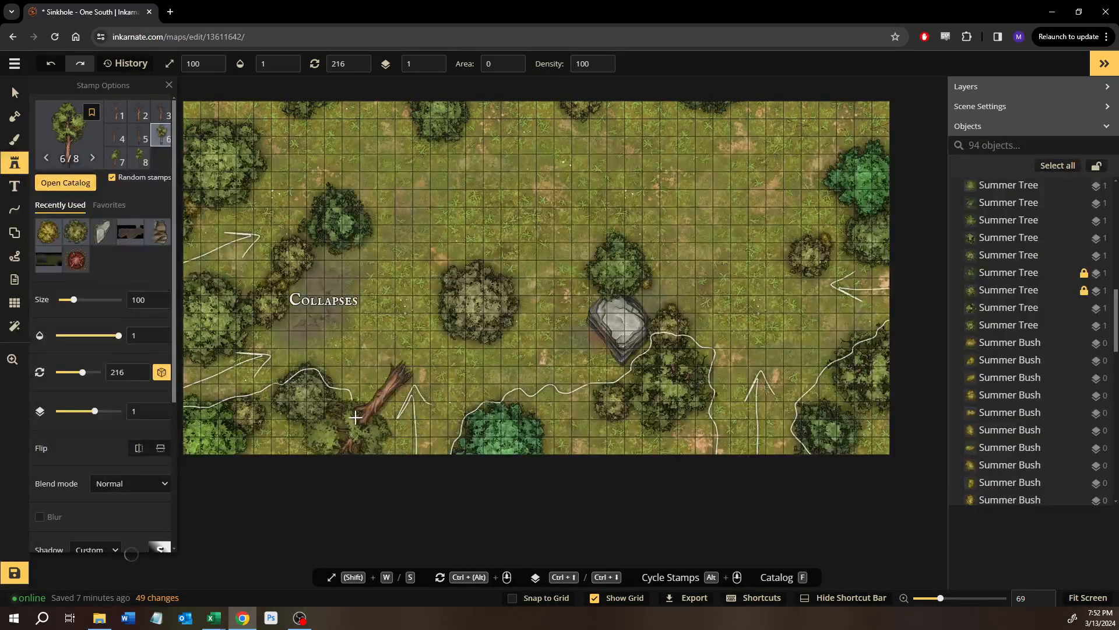
left_click_drag(375, 387, 428, 278)
left_click(390, 309)
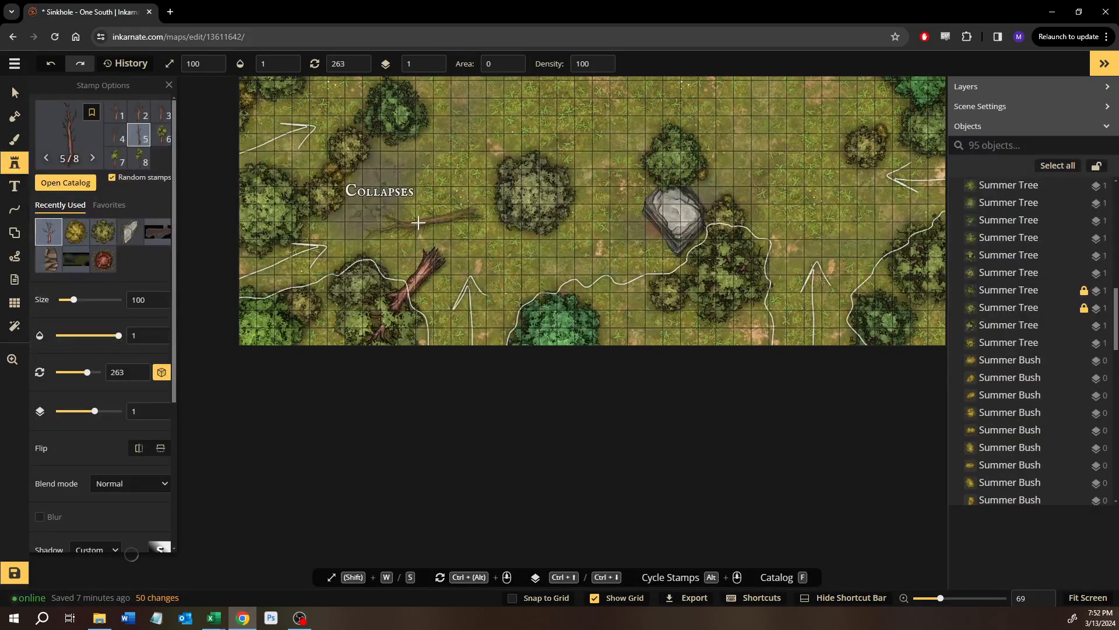
Move the fallen tree onto the large tree in the middle of the map and rotate it to 58.
left_click(14, 93)
left_click(344, 261)
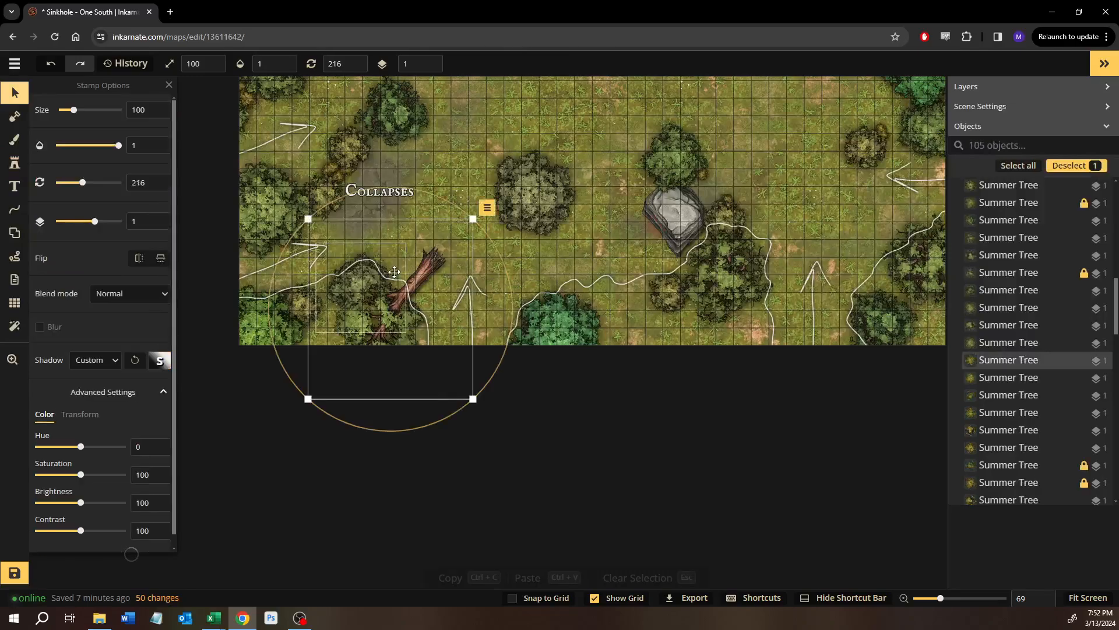
left_click_drag(417, 288, 546, 200)
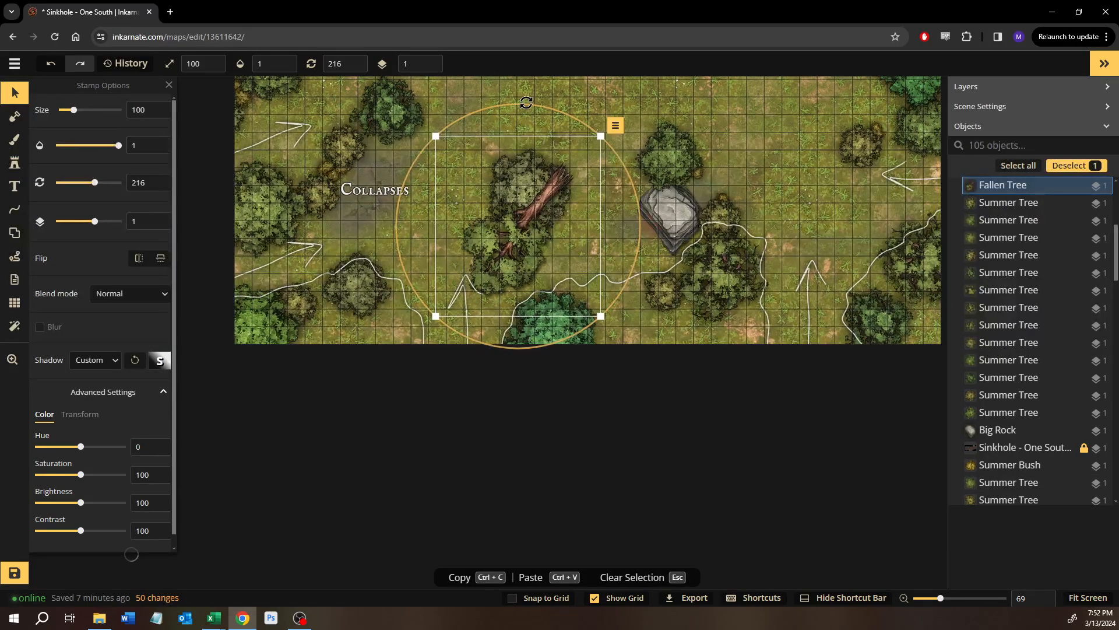
left_click_drag(523, 105, 632, 297)
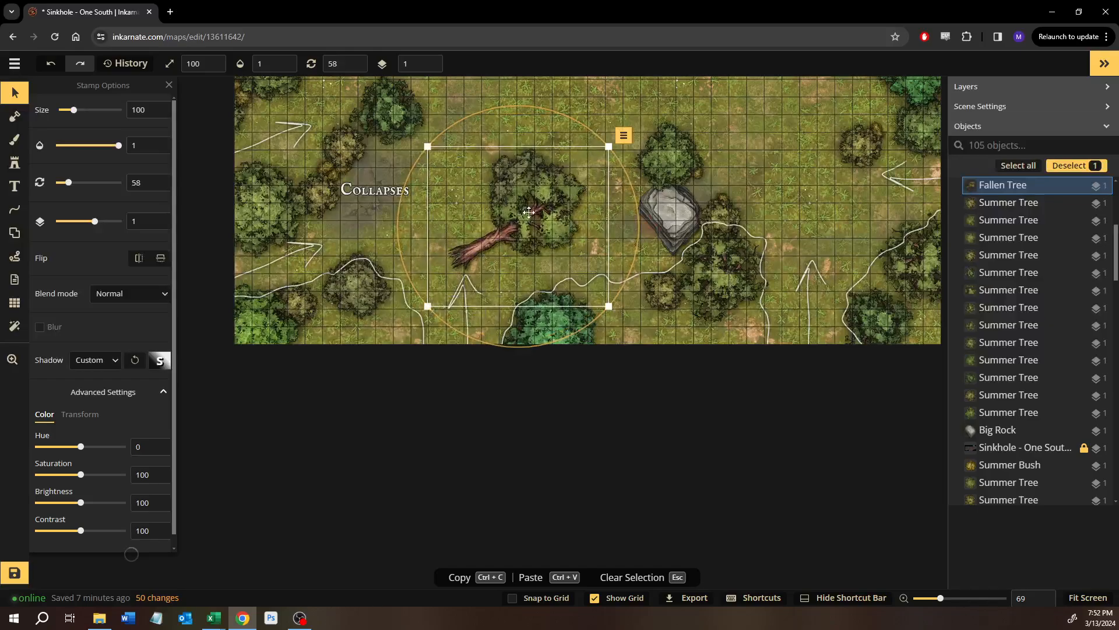
Move the fallen tree to the map's southwestern edge, beside the southernmost trees, and reduce its size to 91.
left_click_drag(444, 270, 304, 381)
scroll(382, 339, "up", 1)
left_click_drag(390, 340, 451, 265)
scroll(411, 277, "up", 8)
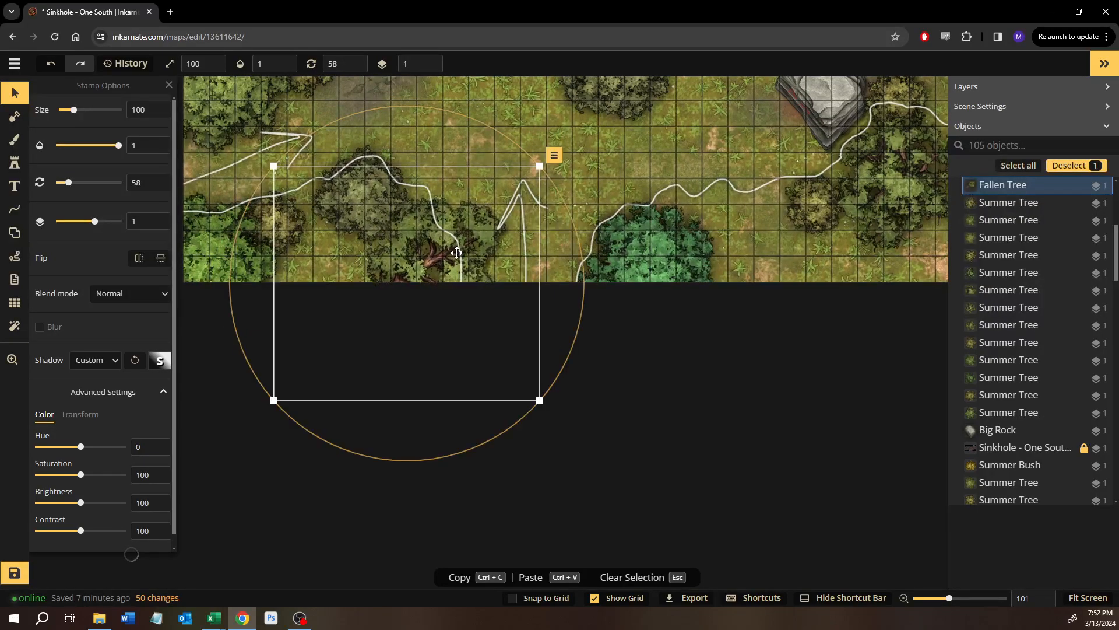
left_click(350, 192)
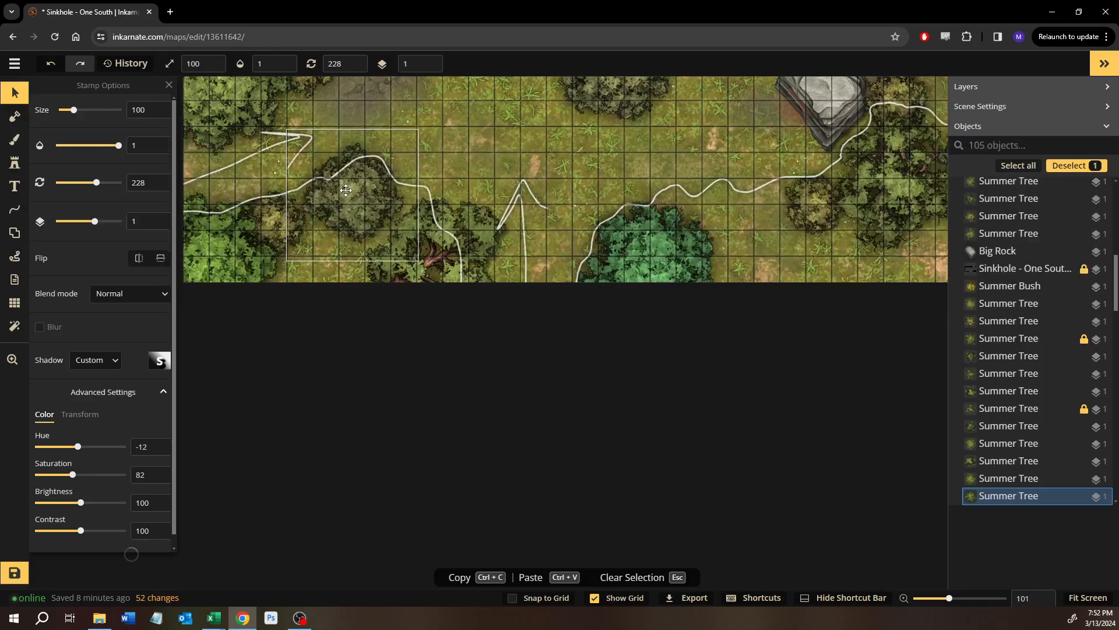
left_click(449, 259)
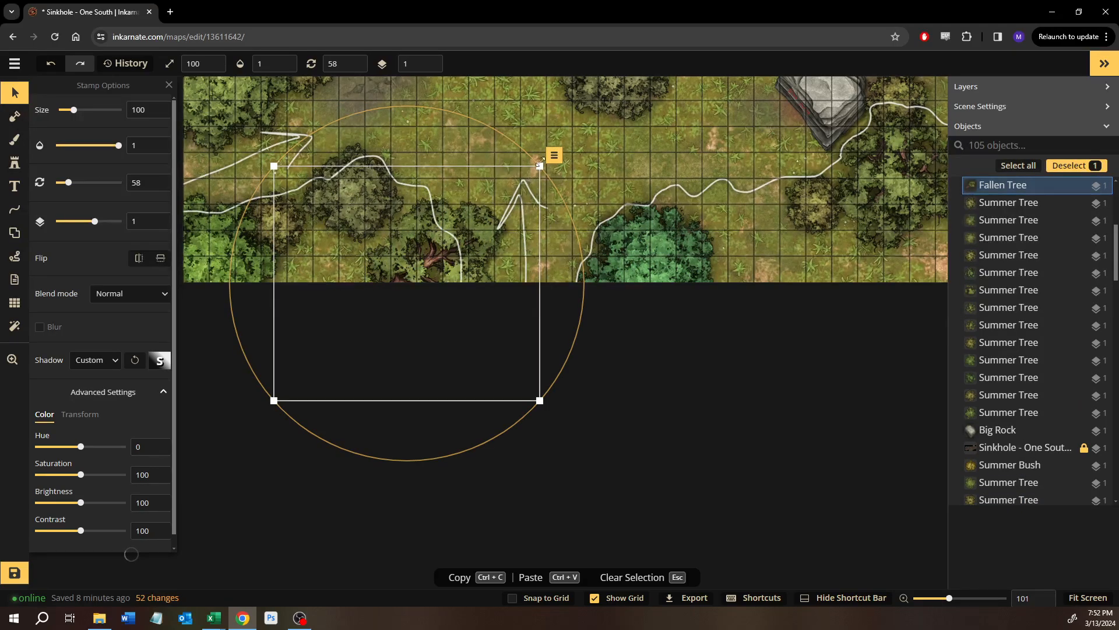
left_click_drag(540, 166, 515, 182)
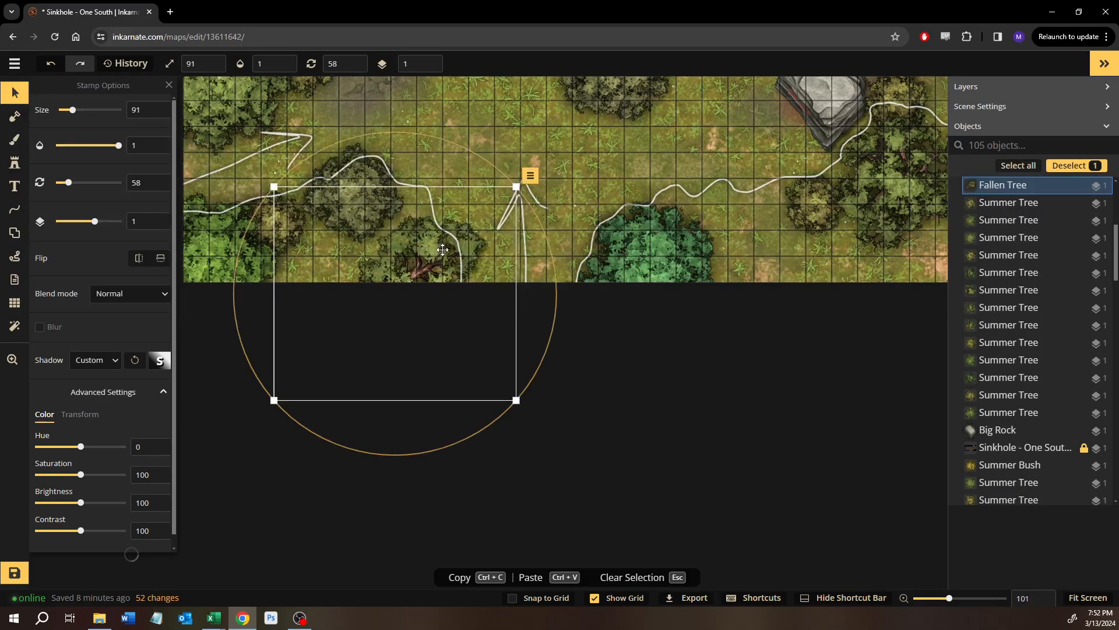
left_click_drag(441, 249, 447, 238)
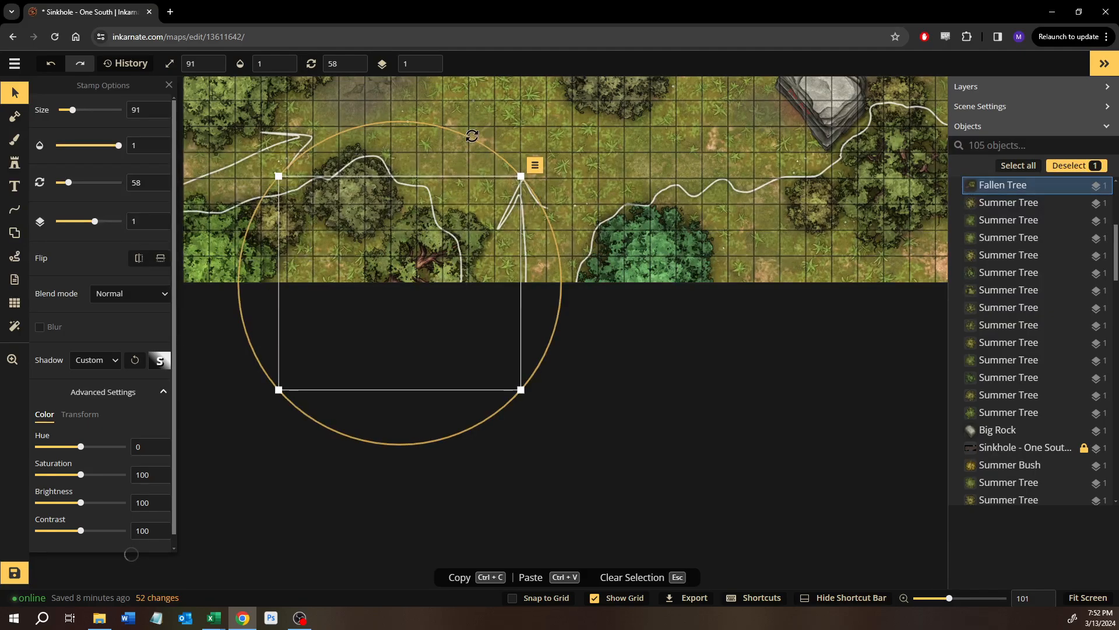
Rotate the fallen tree to 92, shrink it to size 74 and position it horizontally along the map's southern edge.
left_click_drag(532, 167, 537, 206)
mouse_move(446, 265)
left_mouse_down()
mouse_move(454, 258)
mouse_move(444, 260)
left_mouse_up()
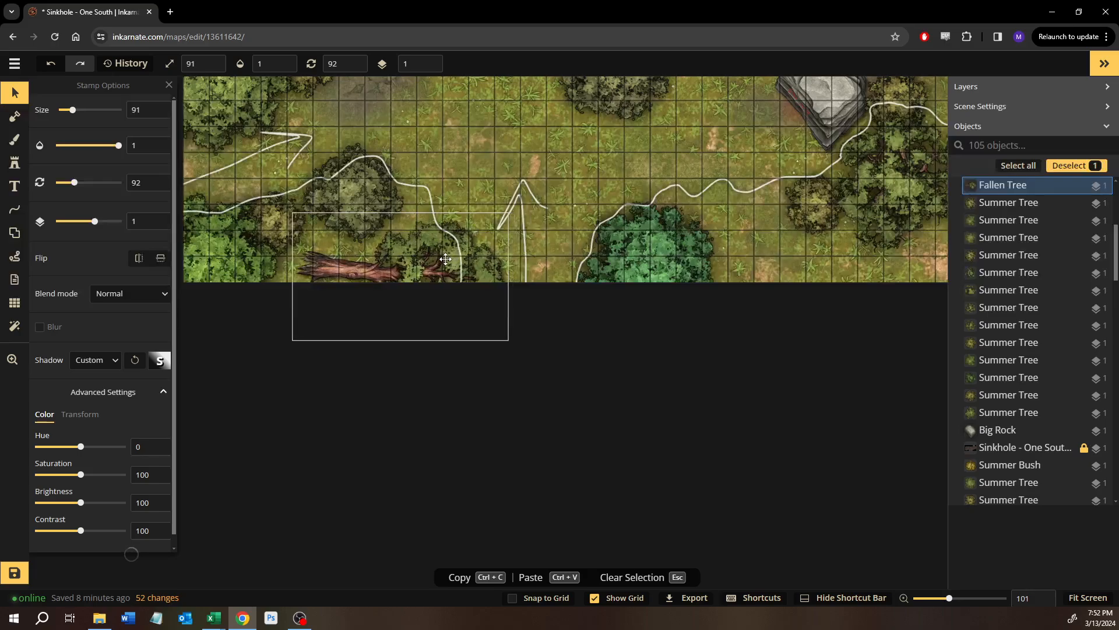
left_click_drag(509, 338, 452, 324)
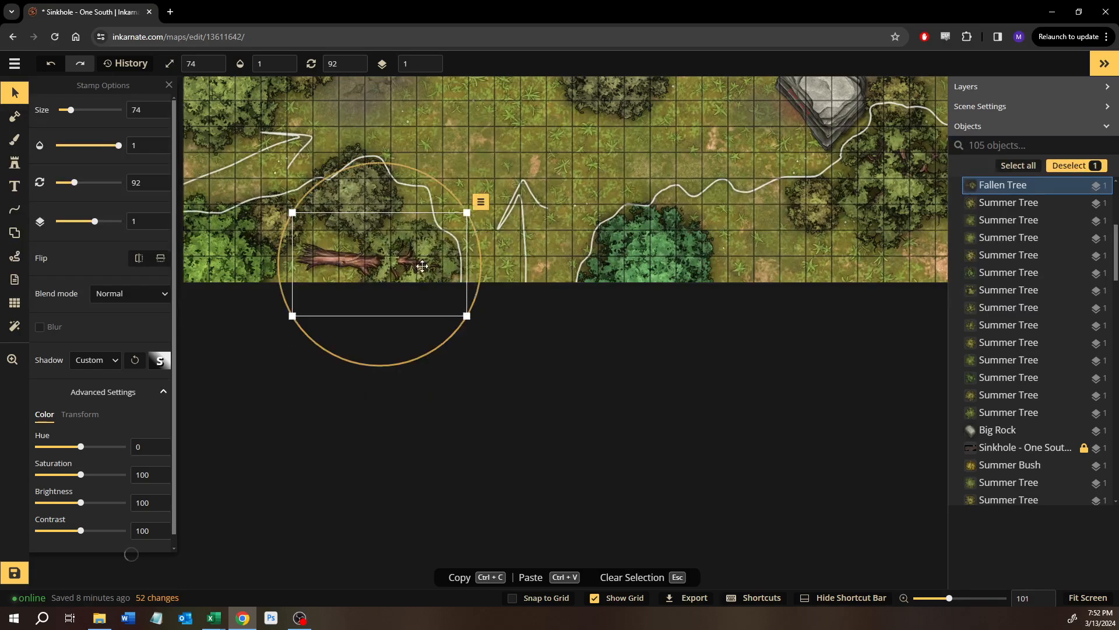
left_click_drag(422, 267, 446, 268)
Choose variant 3 of the Tree Stump stamp in the Forest pack and place it just west of the fallen trunk.
left_click(20, 169)
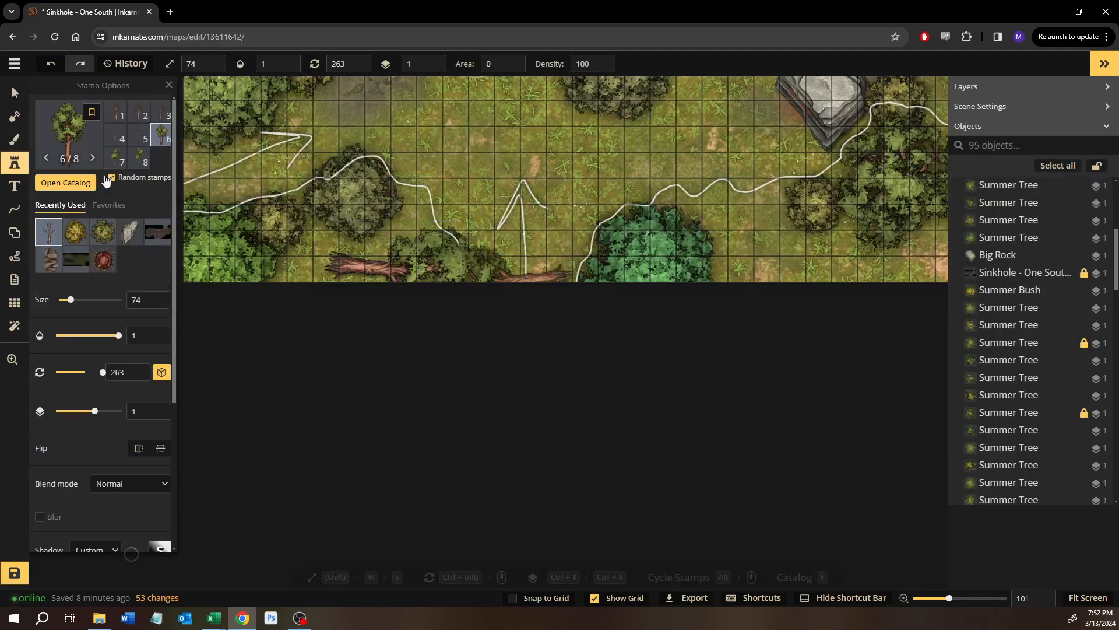
left_click(64, 186)
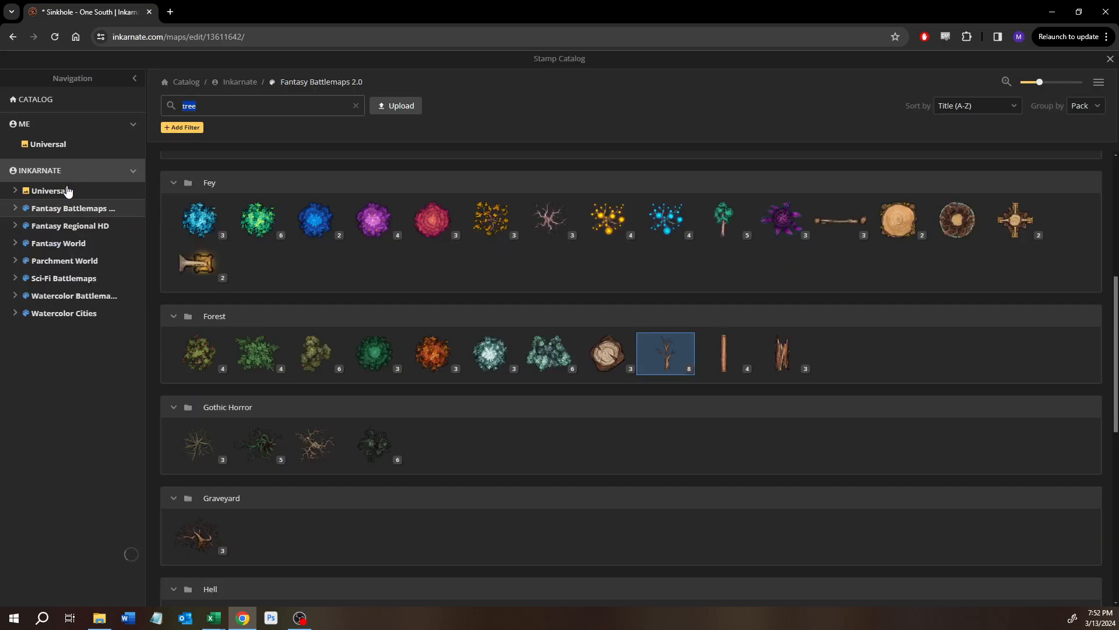
left_click(608, 352)
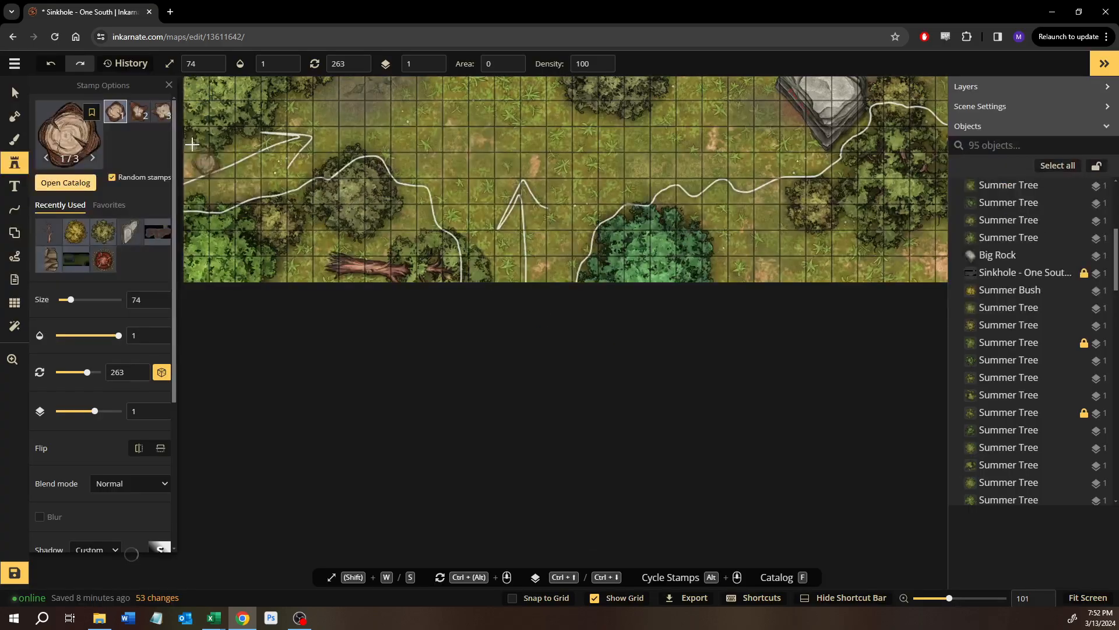
left_click(167, 114)
scroll(292, 228, "up", 5)
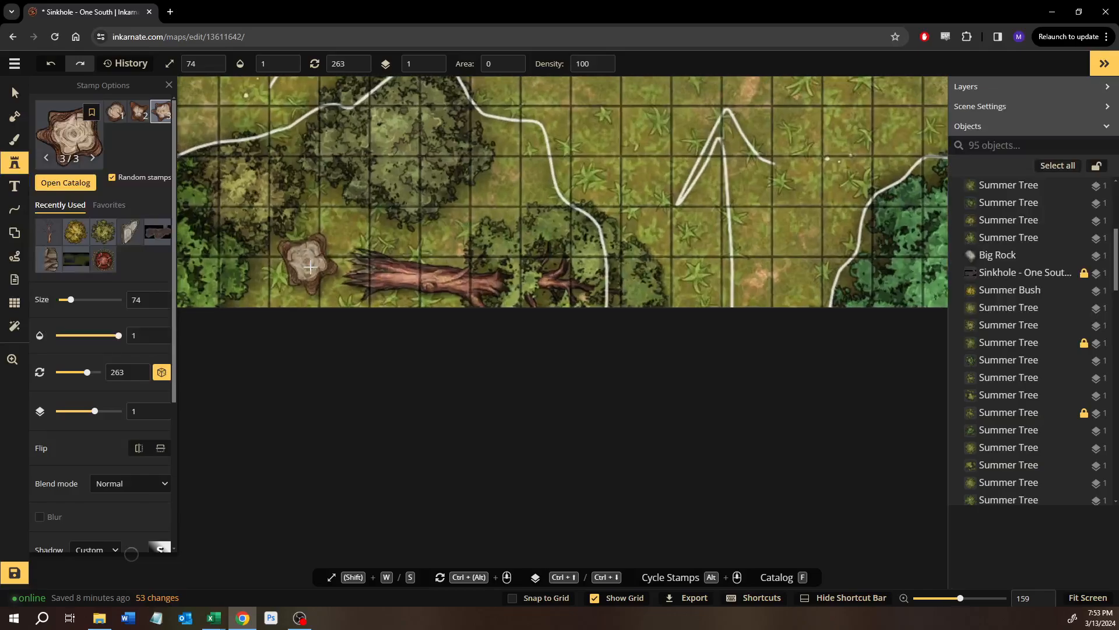
scroll(310, 267, "up", 3)
left_click(308, 269)
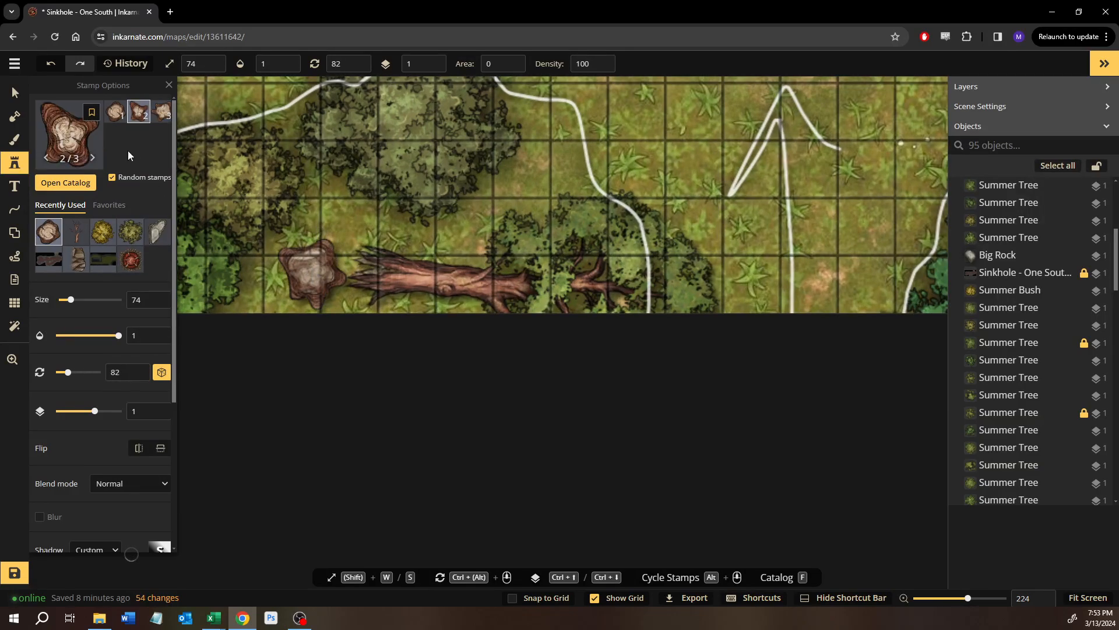
Recolour the fallen tree with hue 5 and saturation 64.
left_click(15, 93)
left_click(345, 264)
left_click(589, 260)
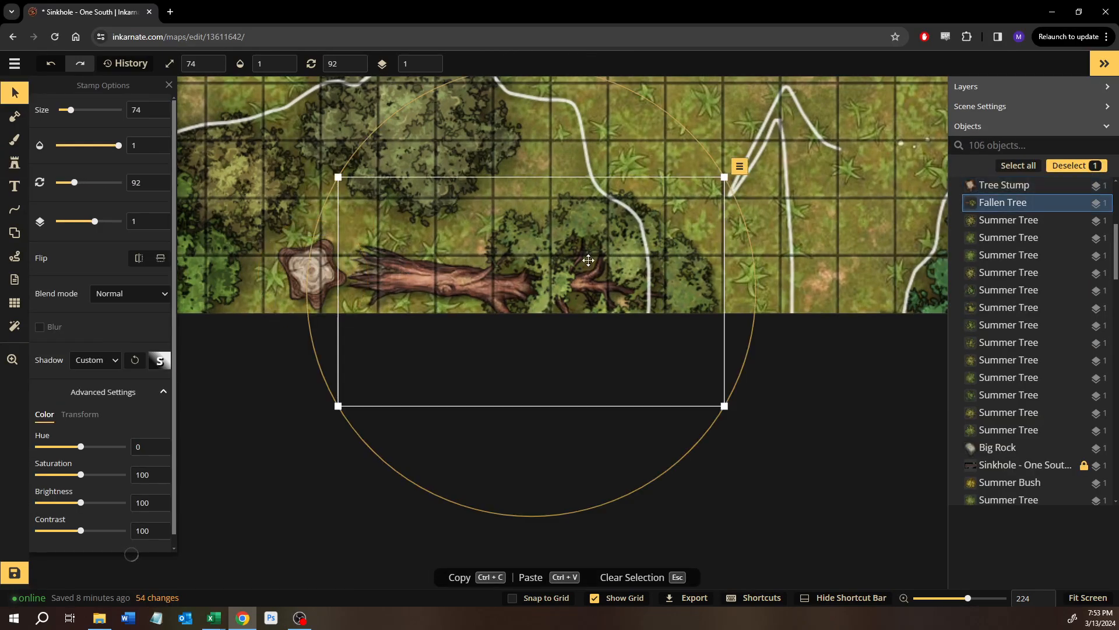
left_click_drag(80, 474, 76, 475)
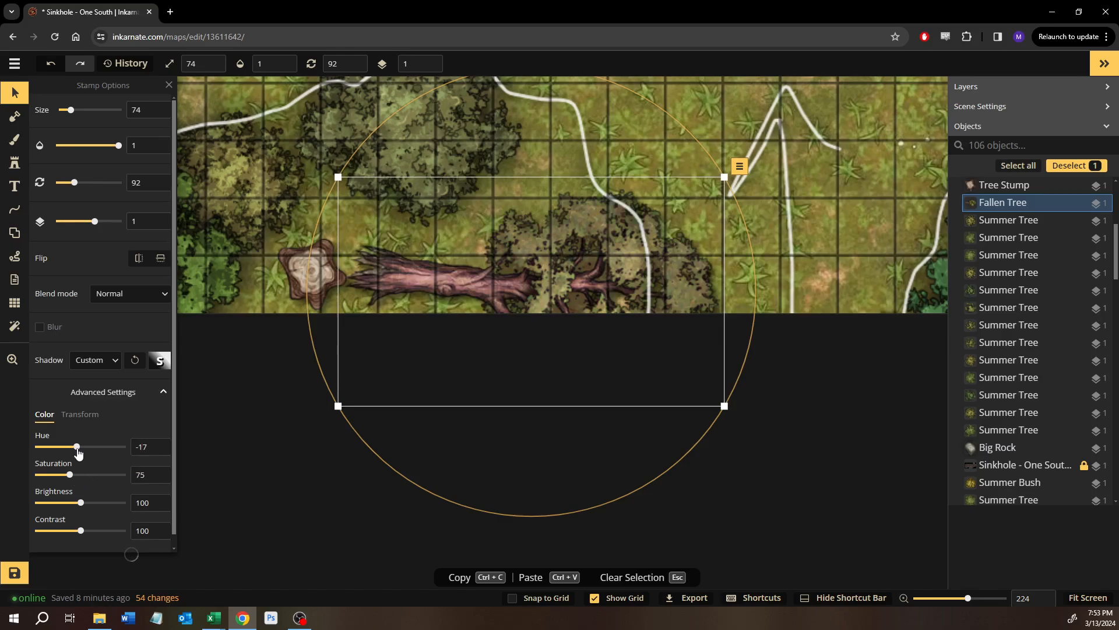
left_click(309, 274)
left_click(442, 283)
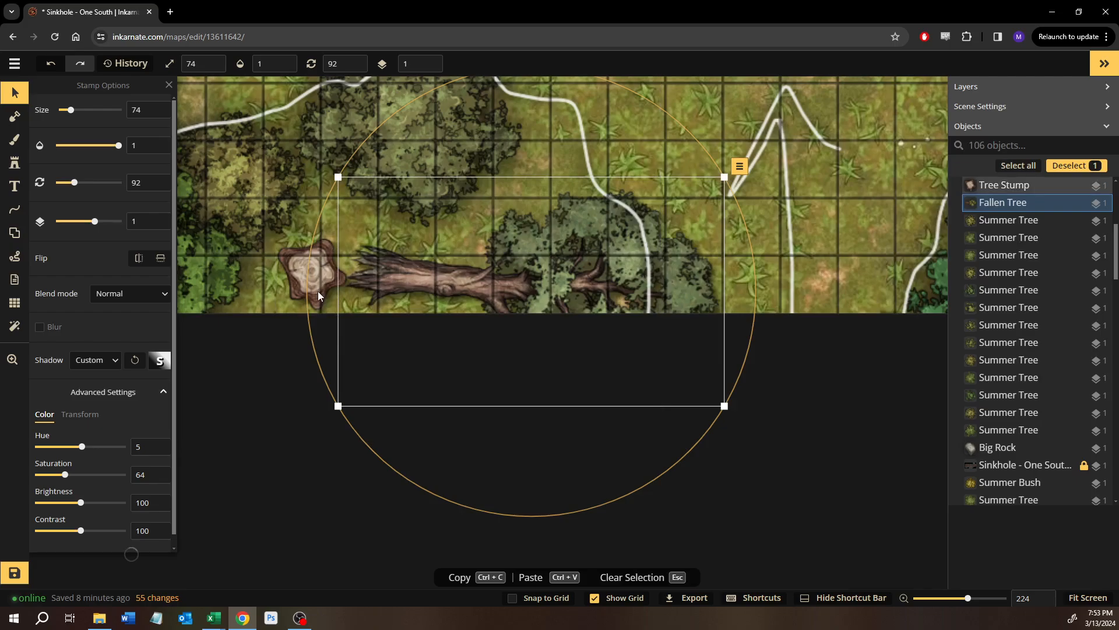
Reduce the tree stump's saturation to 72.
left_click(311, 272)
left_click(73, 475)
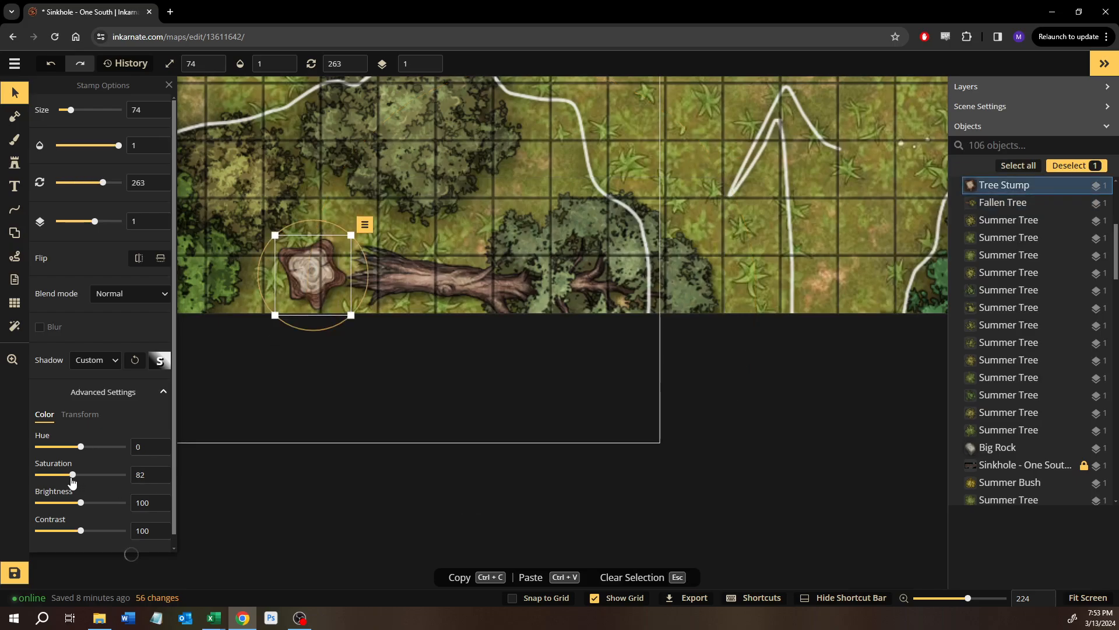
left_click_drag(73, 481, 70, 482)
Shrink the fallen tree to size 72 and nudge it so its trunk sits slightly away from the stump.
left_click(460, 270)
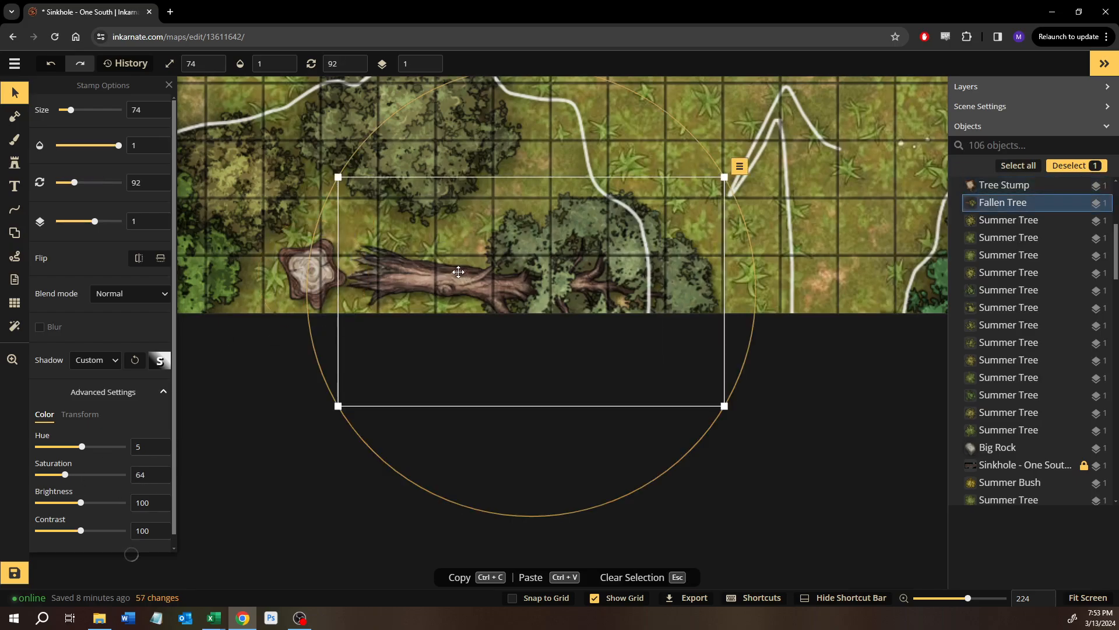
left_click_drag(338, 405, 347, 405)
left_click_drag(426, 262, 428, 268)
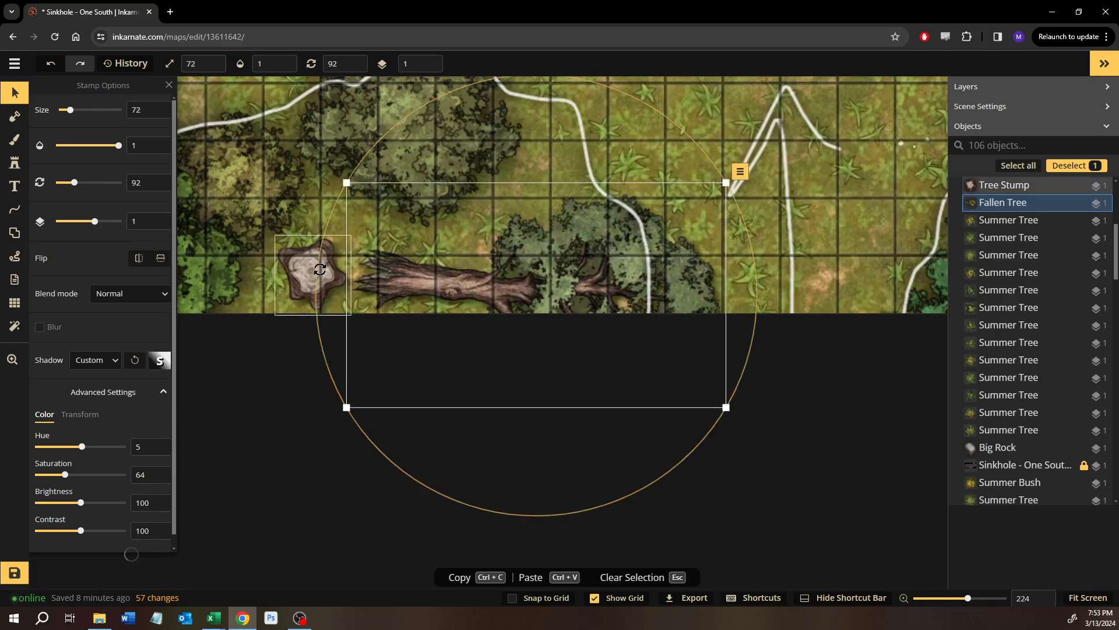
Shrink the tree stump to size 66, shift it slightly closer to the fallen trunk and deselect it.
left_click(285, 271)
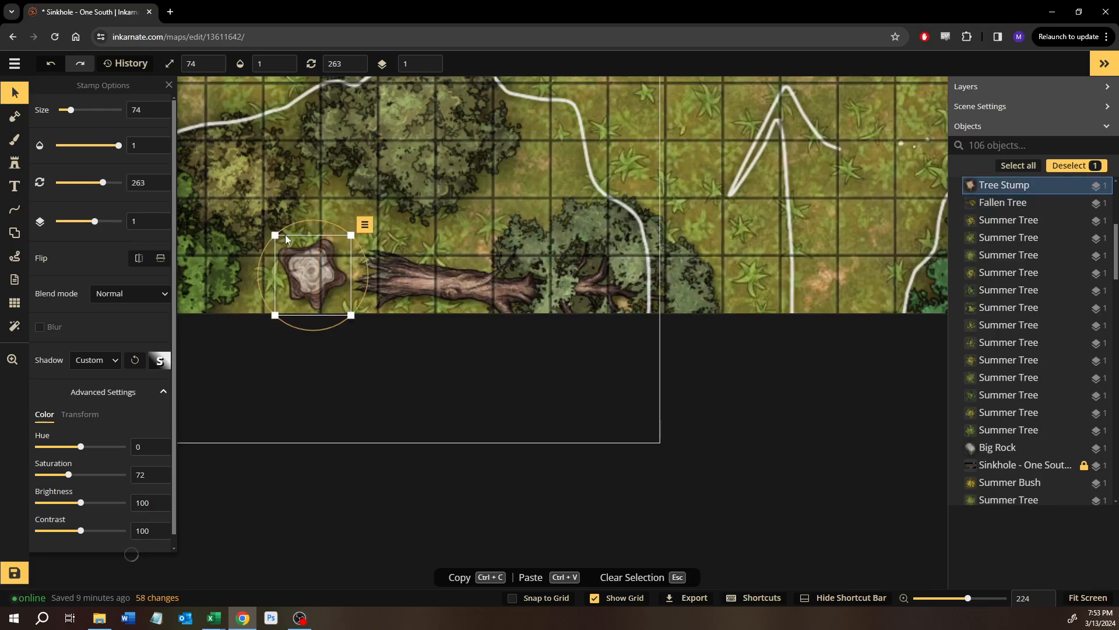
left_click_drag(286, 236, 293, 245)
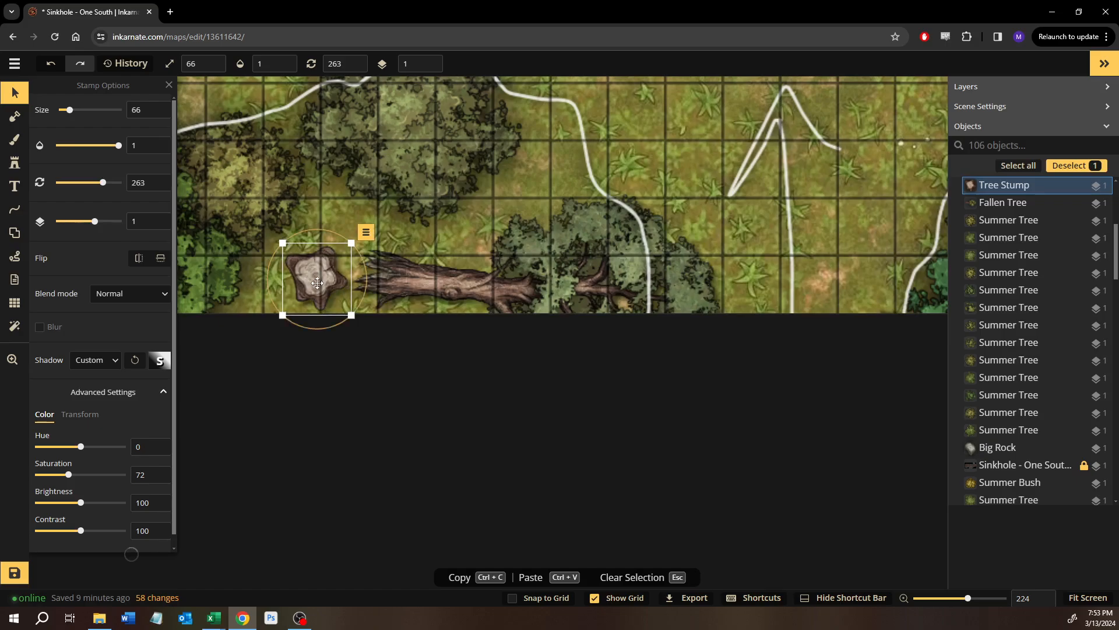
left_click_drag(317, 283, 321, 278)
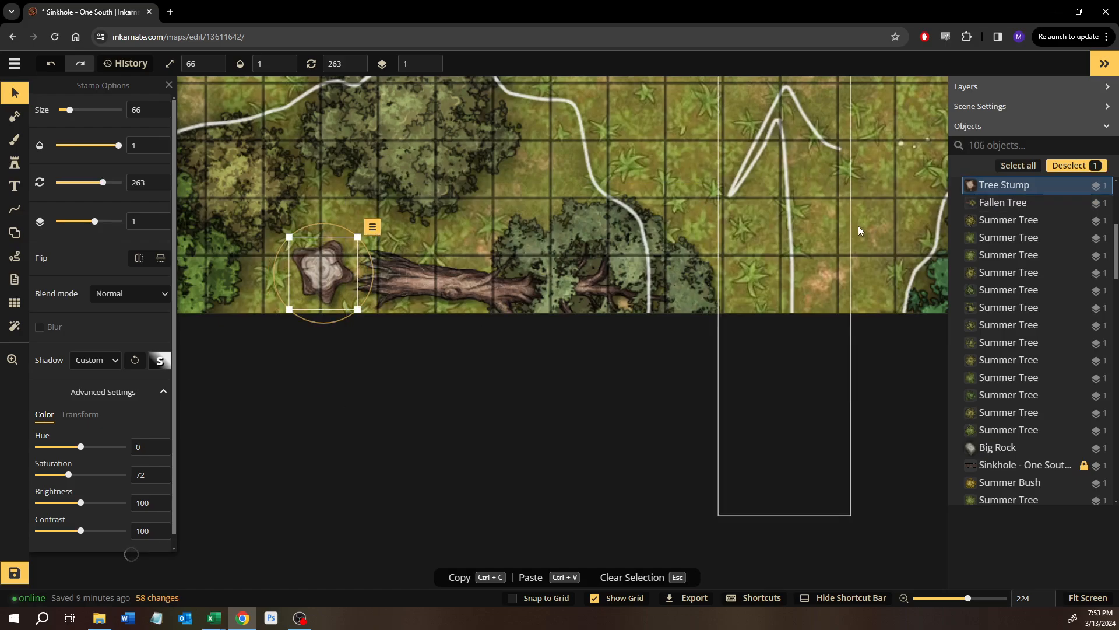
left_click(877, 219)
Delete the wavy white path that runs around the trees in the map's southwestern corner.
scroll(832, 267, "down", 6)
left_click_drag(707, 334, 524, 505)
left_click(488, 345)
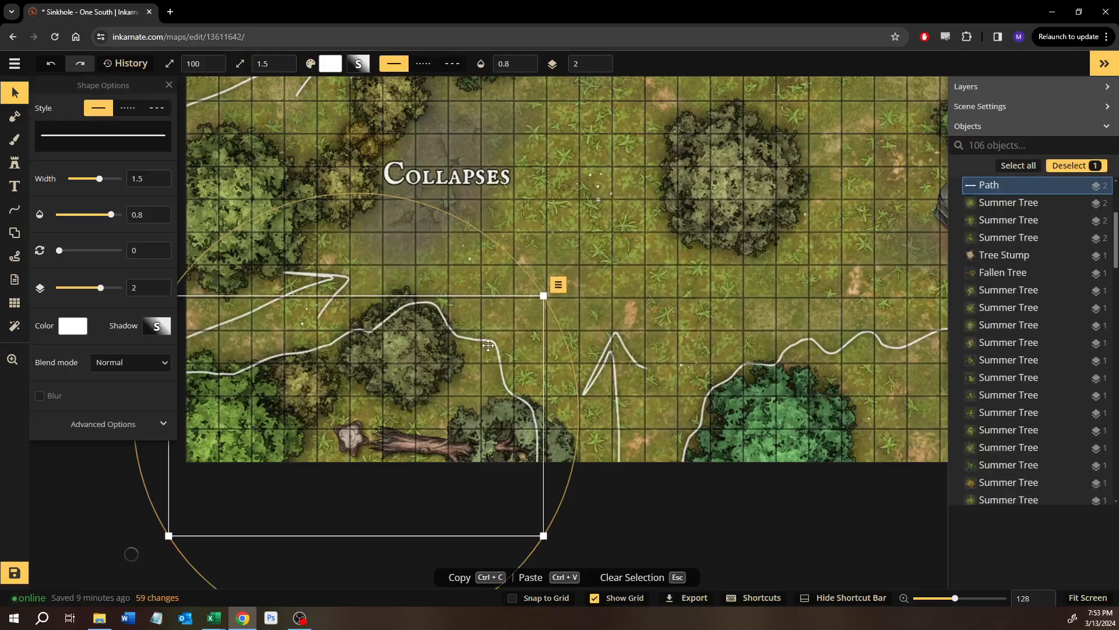
key("Delete")
Inspect the overall map layout and examine the big rock's southwestern face up close.
scroll(582, 253, "down", 2)
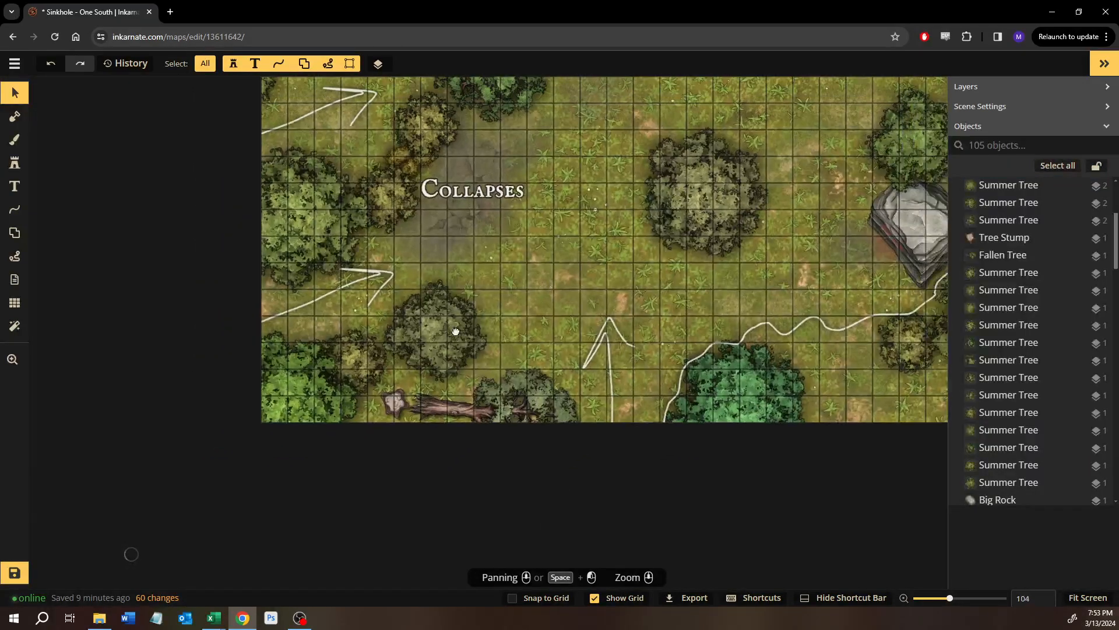
left_click_drag(582, 254, 353, 422)
scroll(393, 376, "down", 3)
scroll(394, 376, "down", 1)
left_click_drag(491, 339, 472, 250)
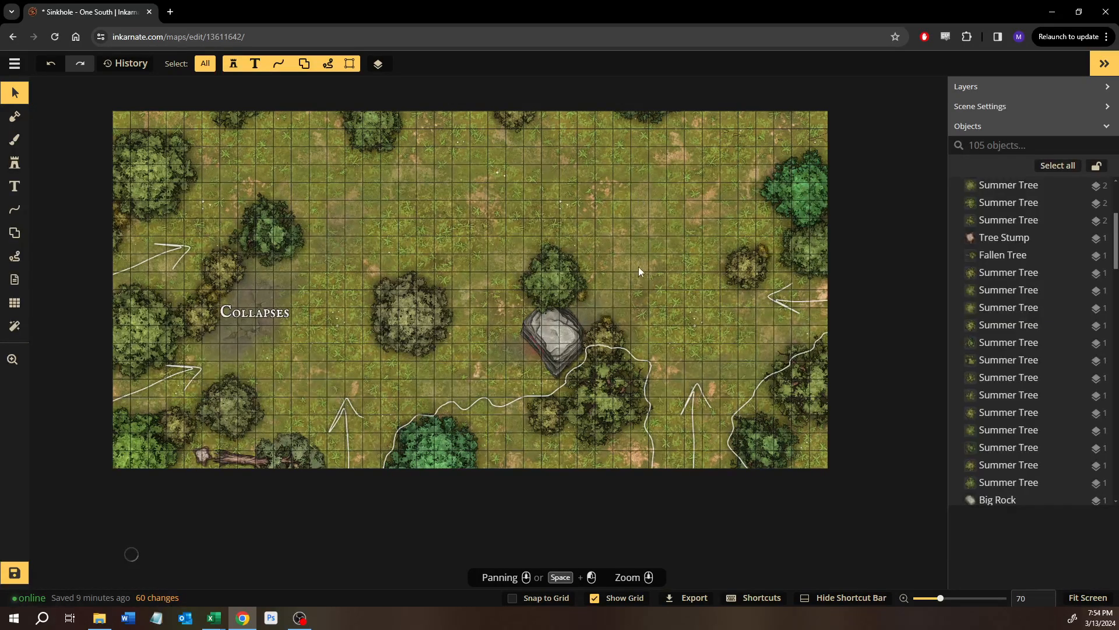
scroll(637, 281, "up", 3)
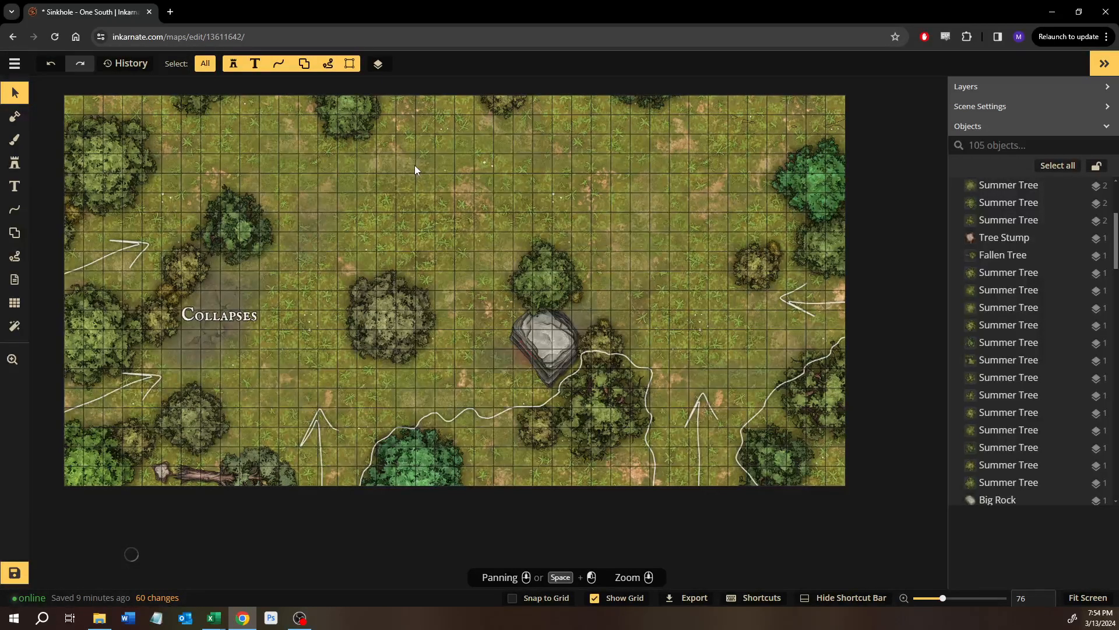
left_click(559, 348)
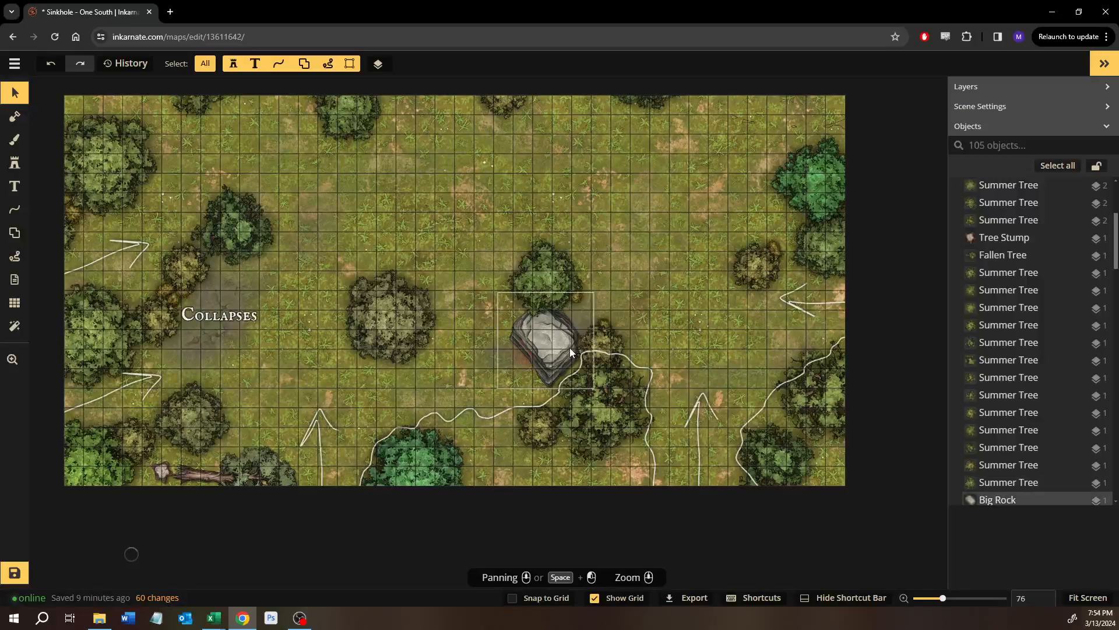
scroll(554, 401, "up", 3)
scroll(536, 376, "up", 10)
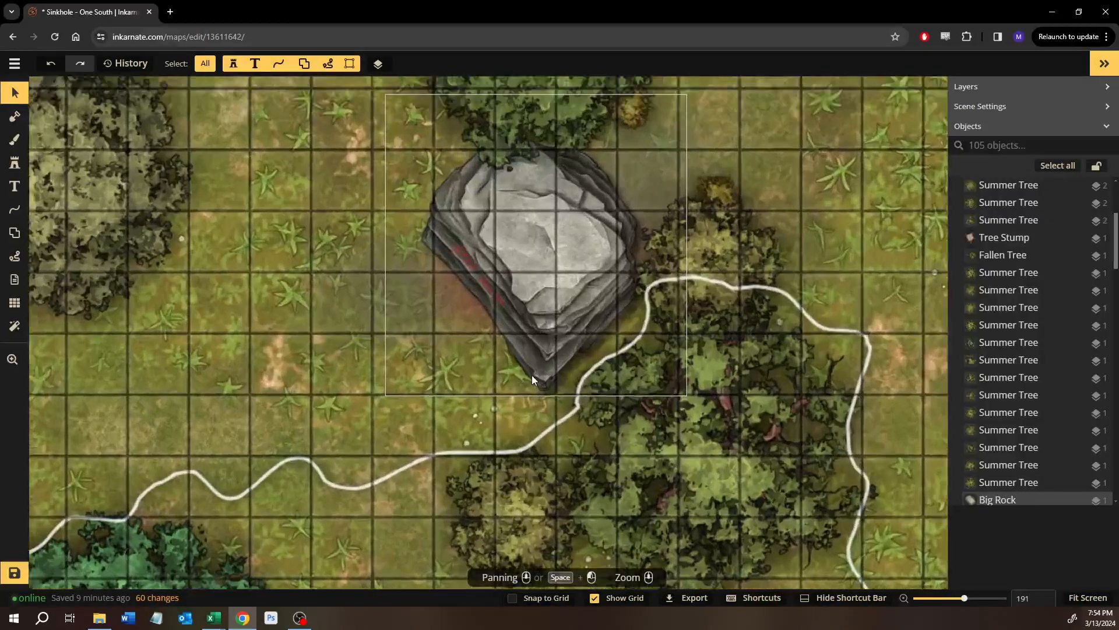
scroll(387, 385, "down", 4)
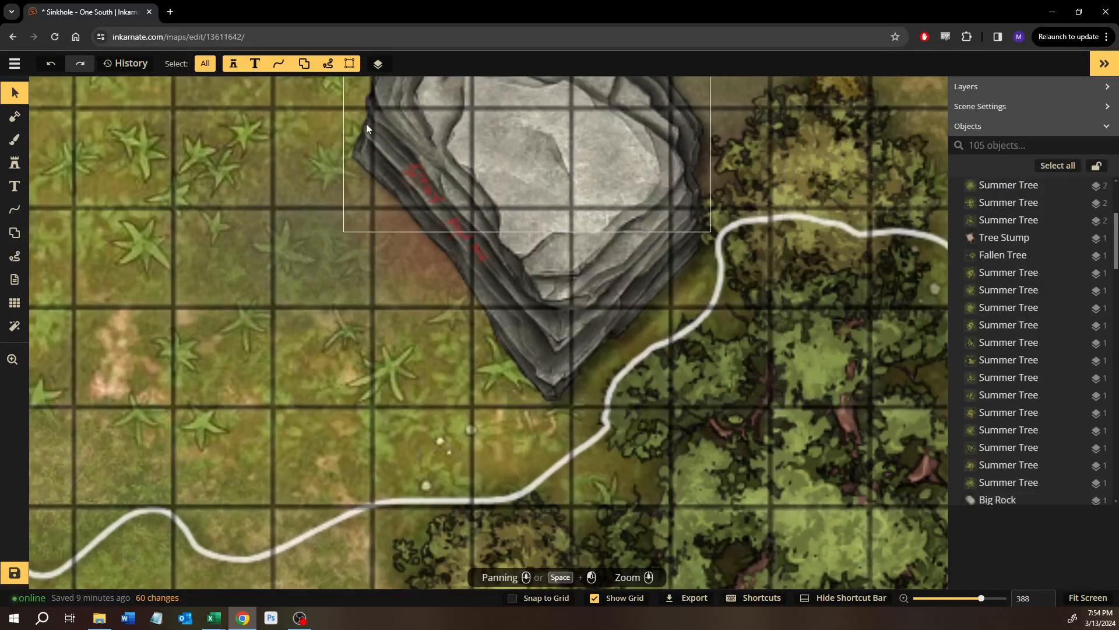
scroll(386, 383, "down", 4)
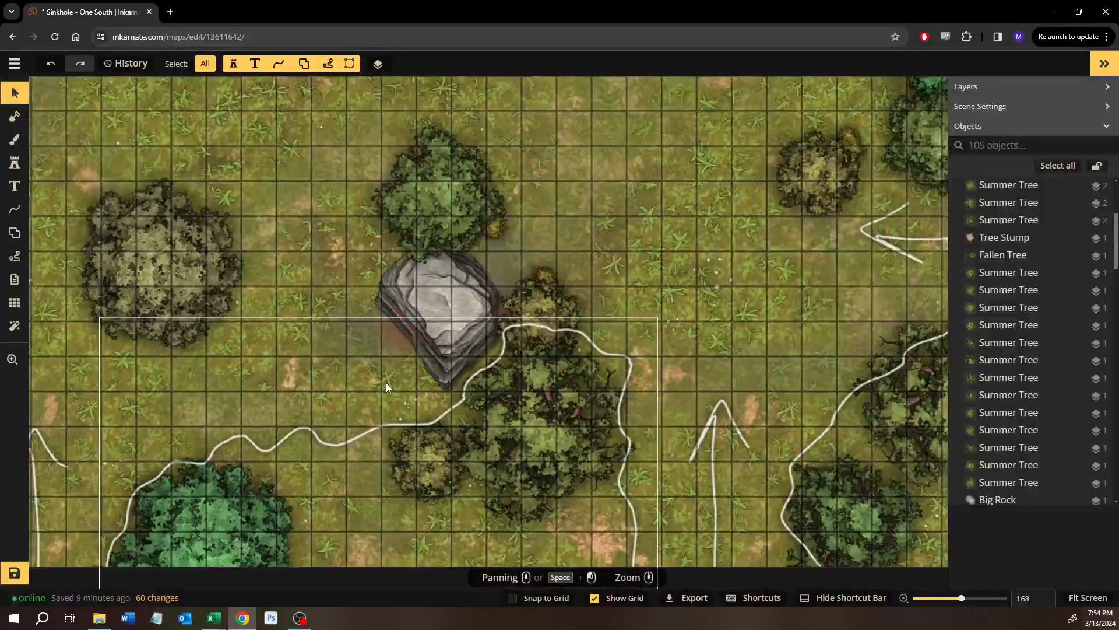
Save the map.
left_click_drag(578, 251, 509, 364)
left_click_drag(548, 297, 607, 327)
scroll(732, 292, "down", 2)
scroll(605, 325, "down", 1)
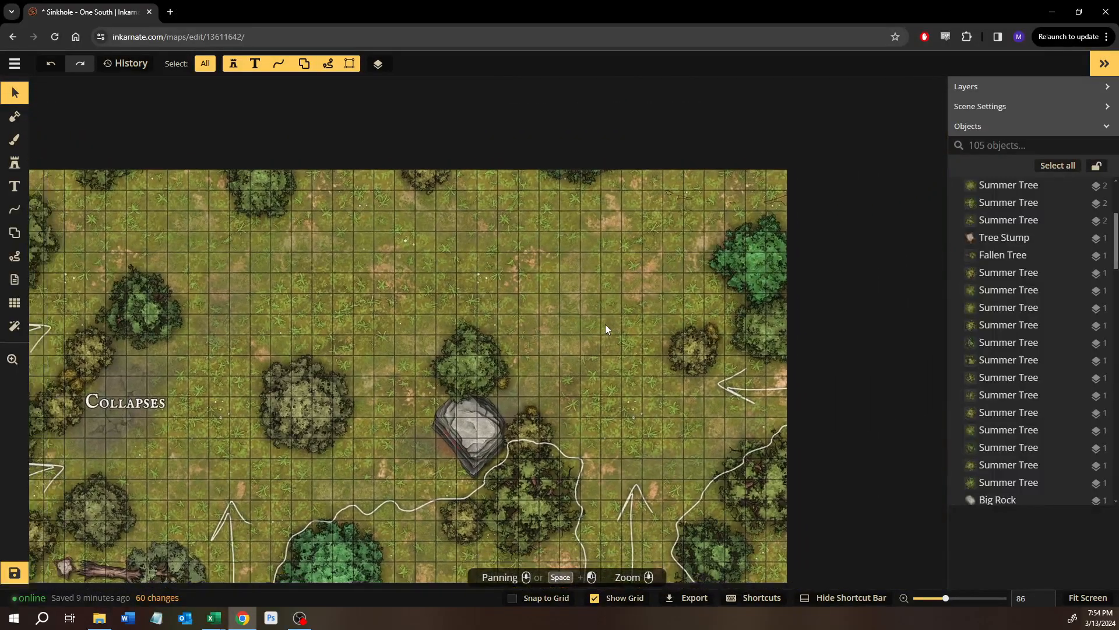
left_click(15, 572)
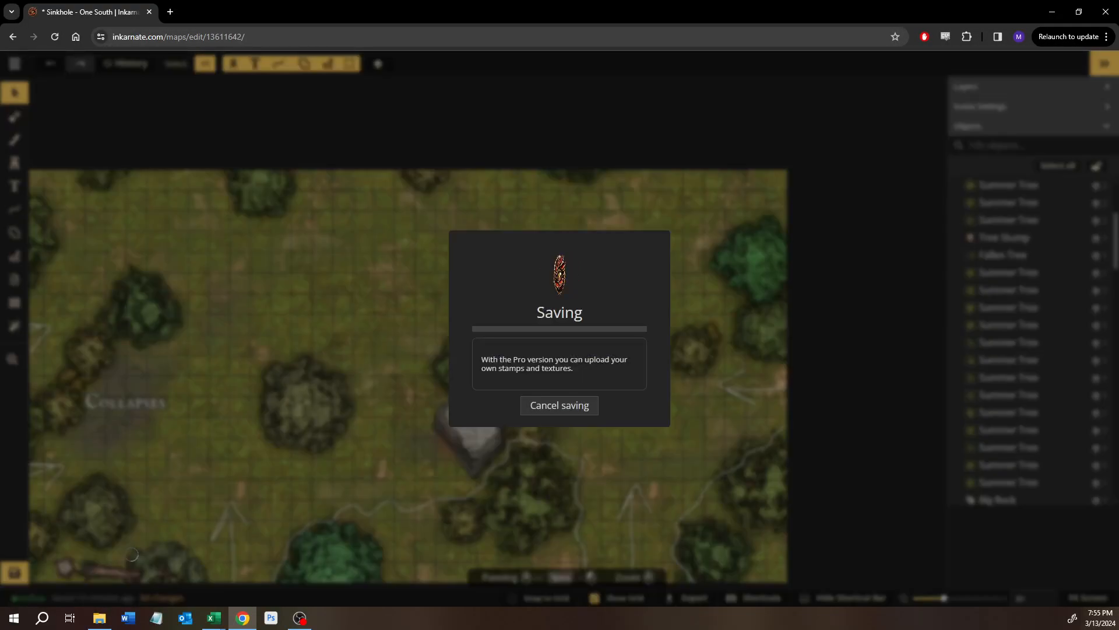